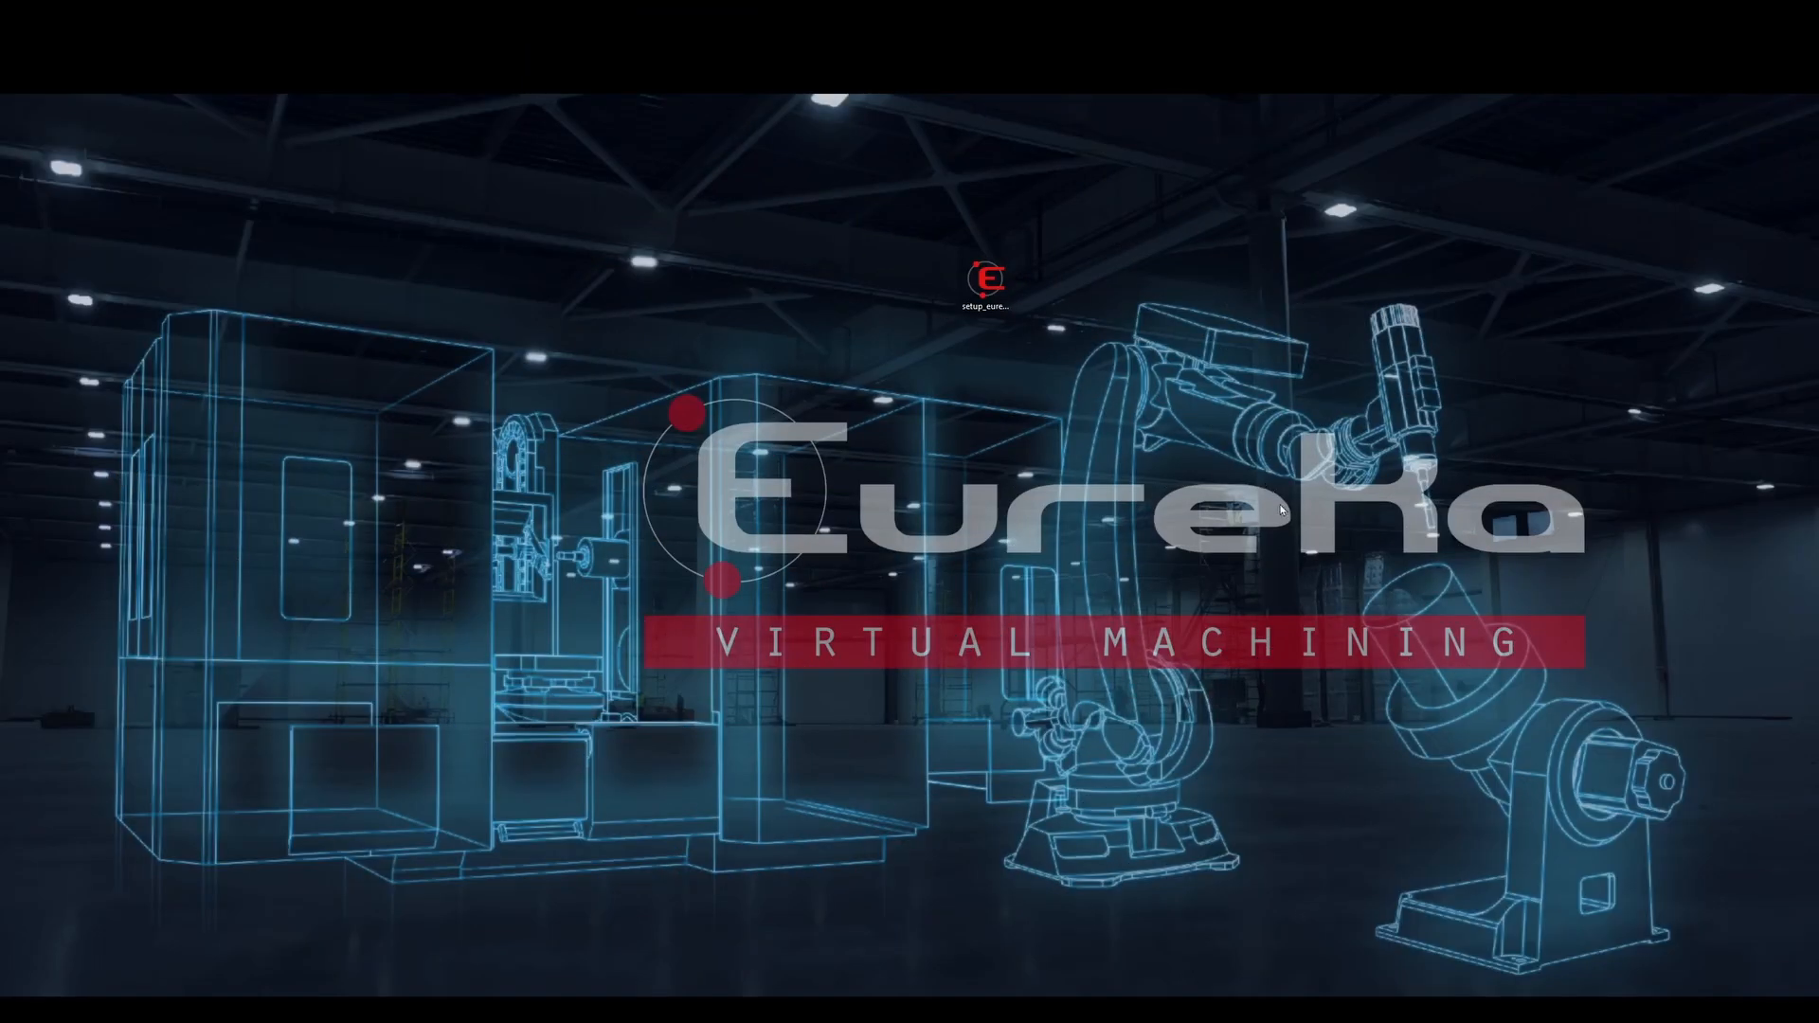
# Run the Eureka 3X setup file from the desktop, allow it to make changes, and choose English as the installation language.
pyautogui.click(995, 269)
pyautogui.doubleClick(995, 269)
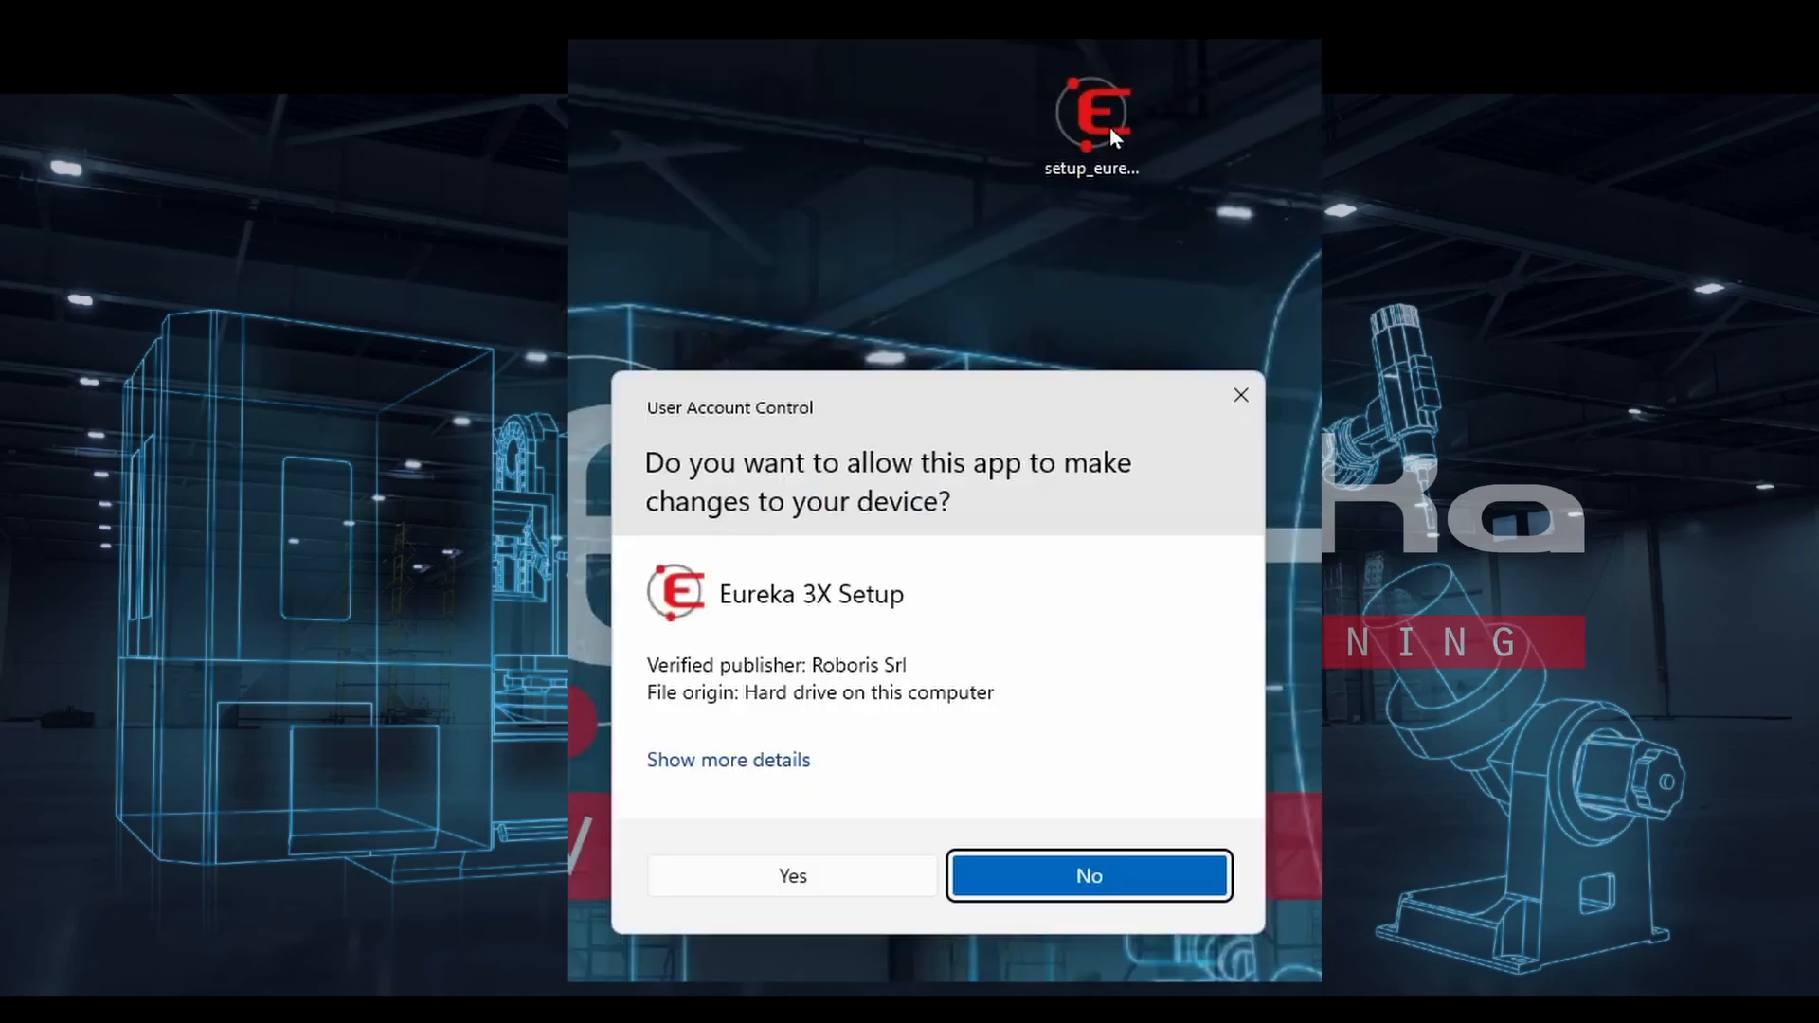
pyautogui.click(868, 879)
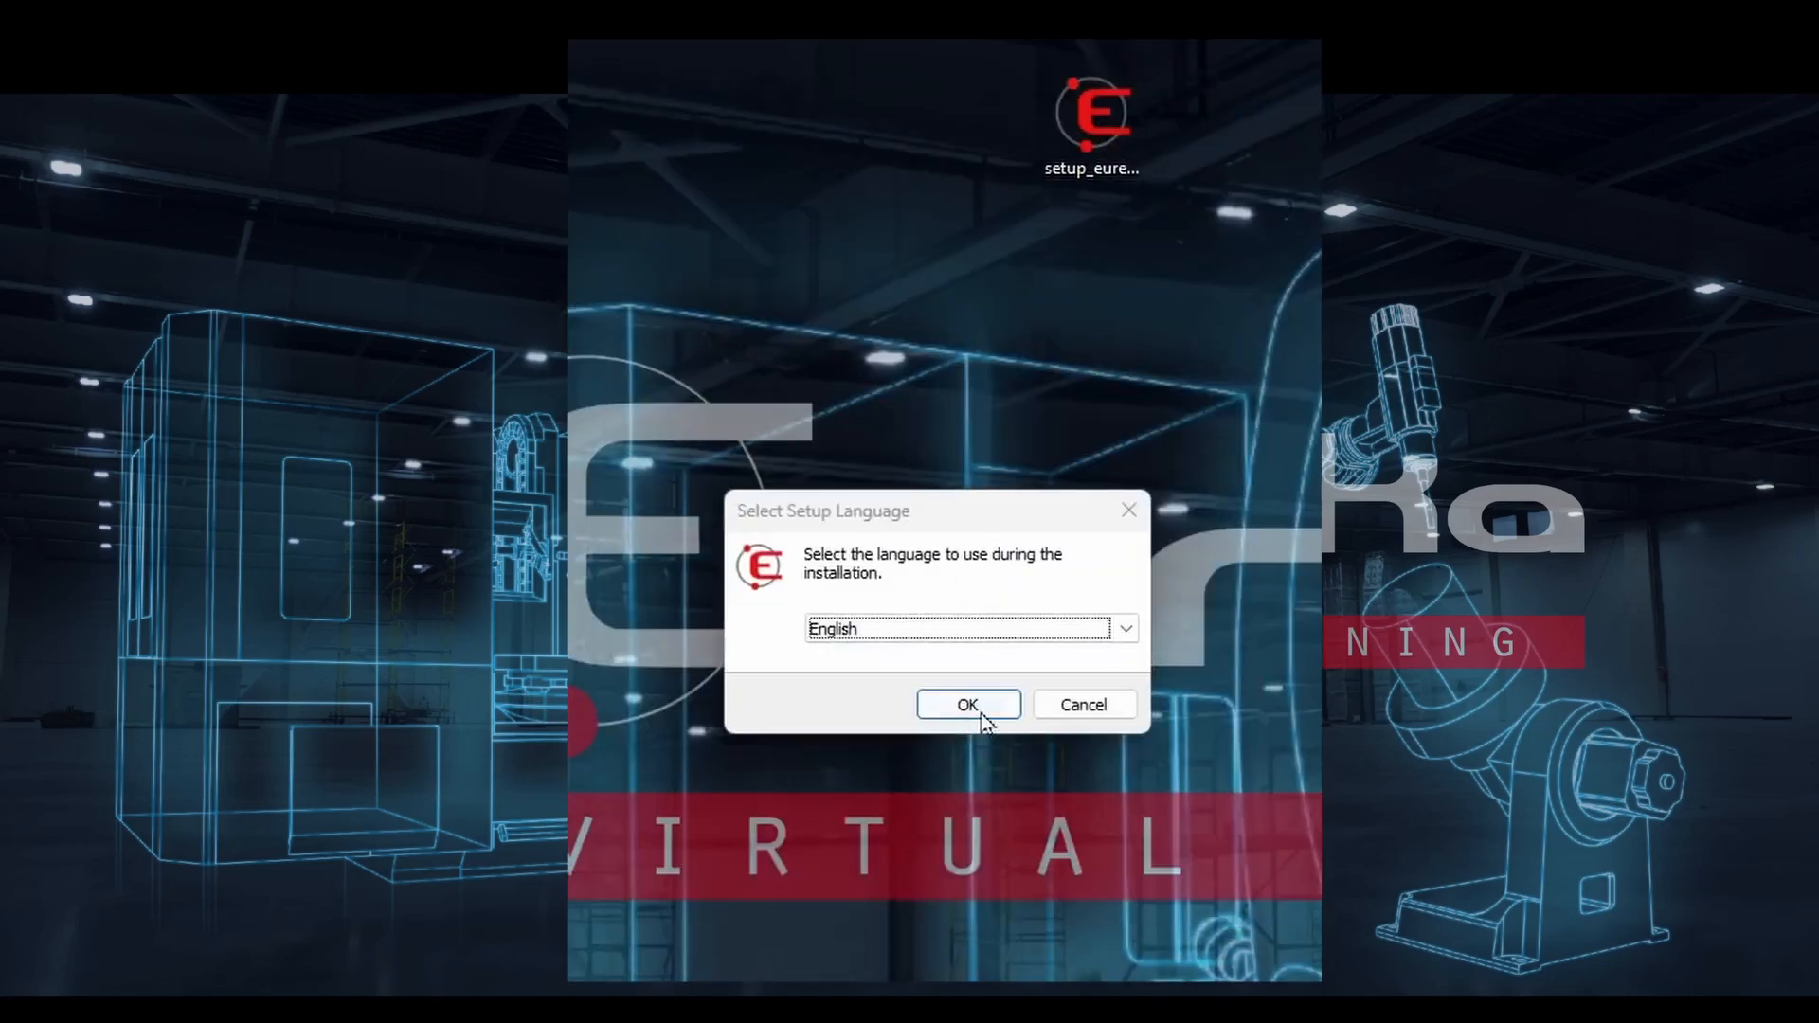
pyautogui.click(1125, 630)
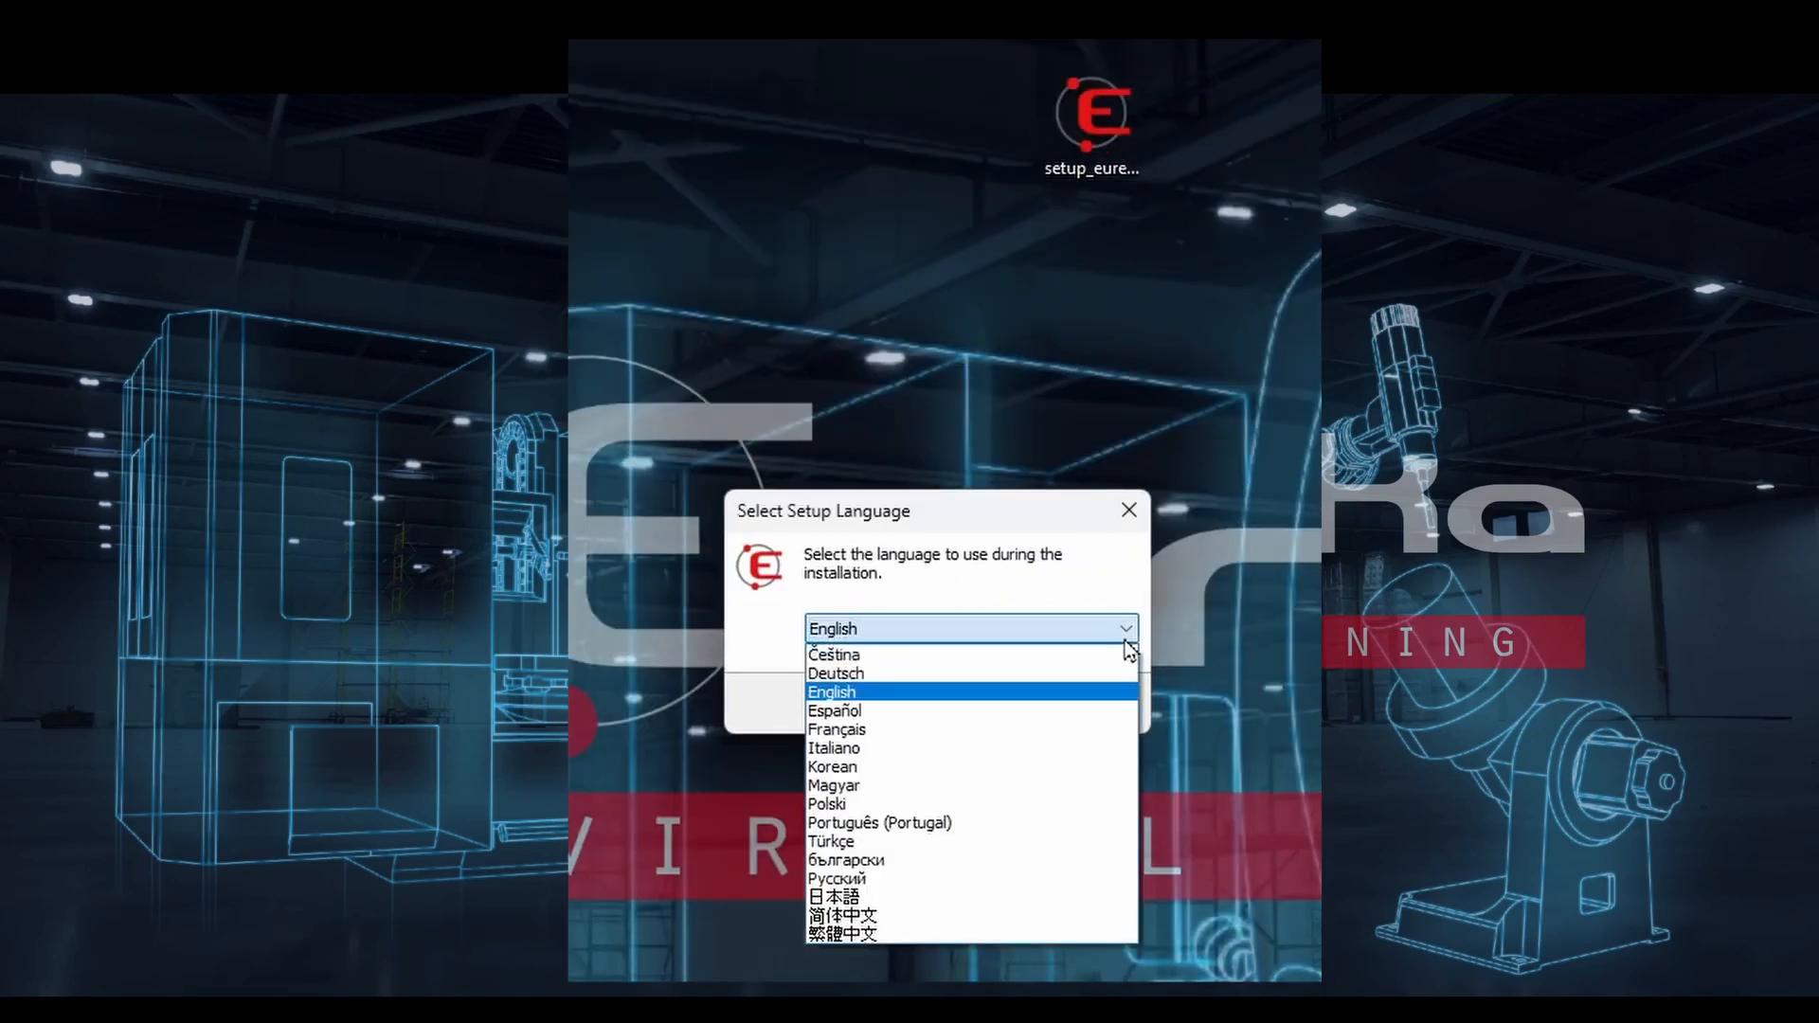
pyautogui.click(1050, 694)
pyautogui.click(986, 712)
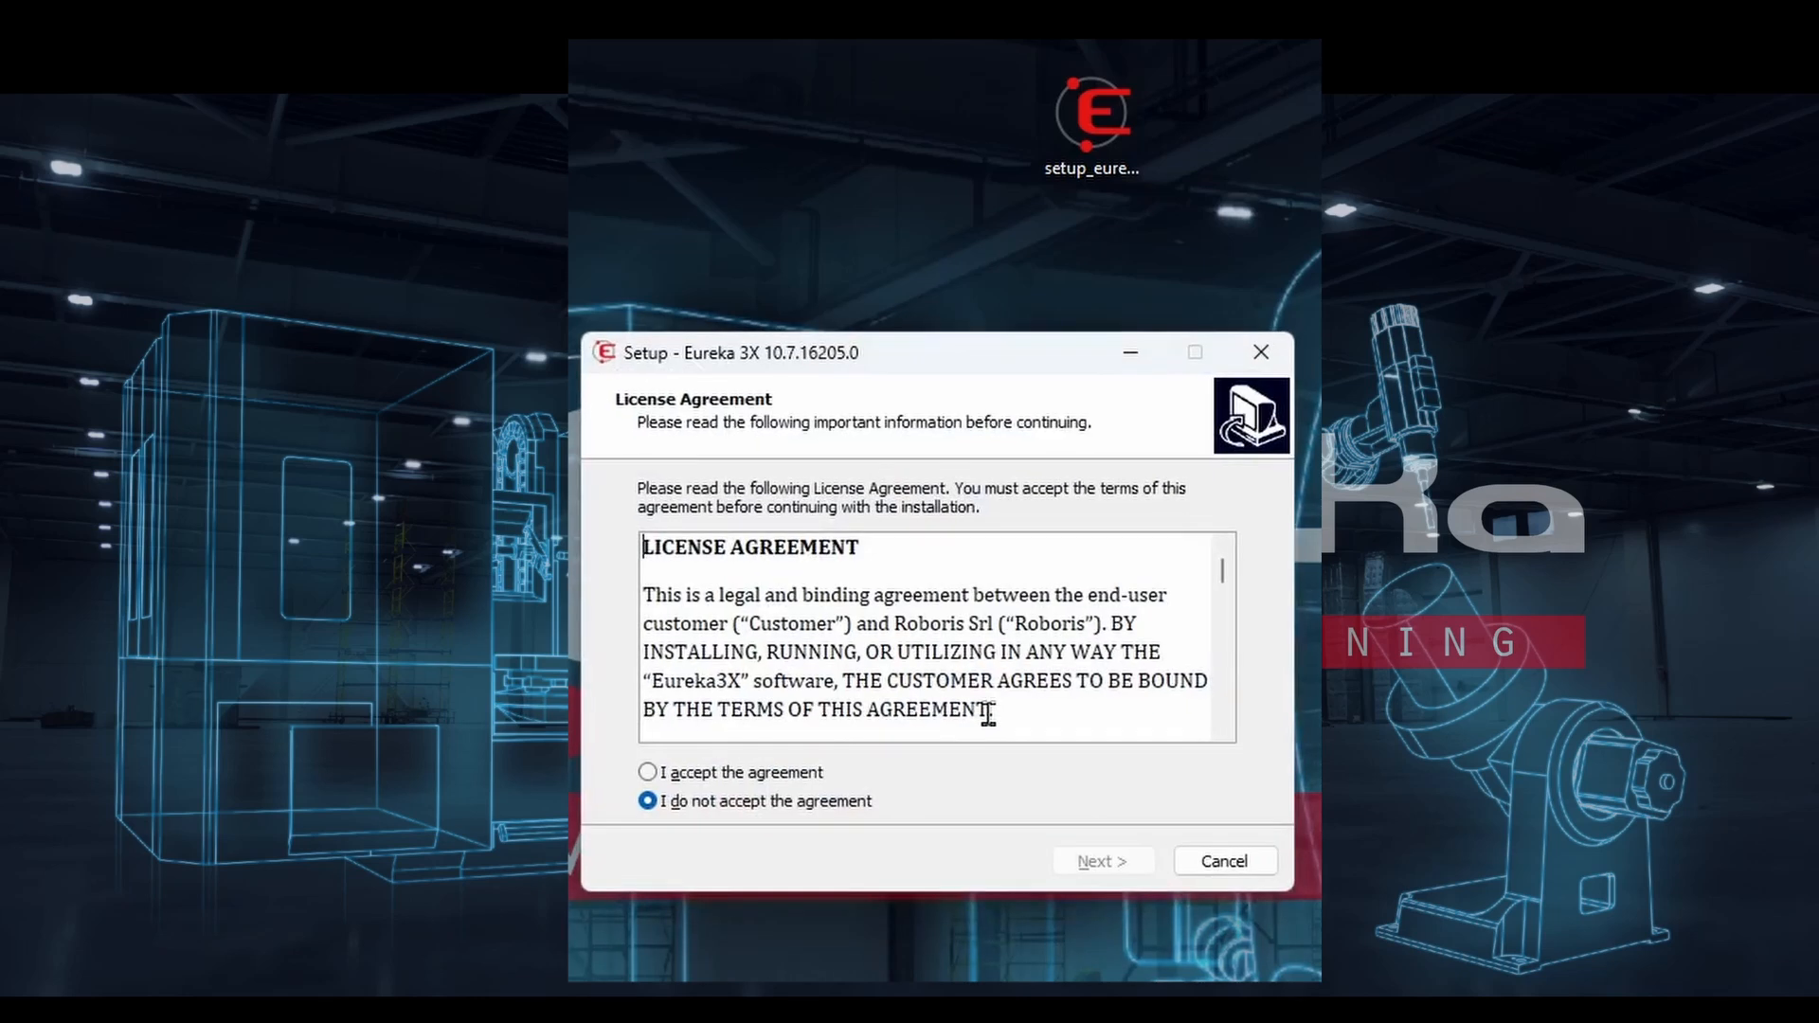
# Accept the license agreement and install Eureka 3X to C:\Program Files\Roboris\Eureka 3X with the Roboris Start Menu folder.
pyautogui.scroll(-15, 1222, 602)
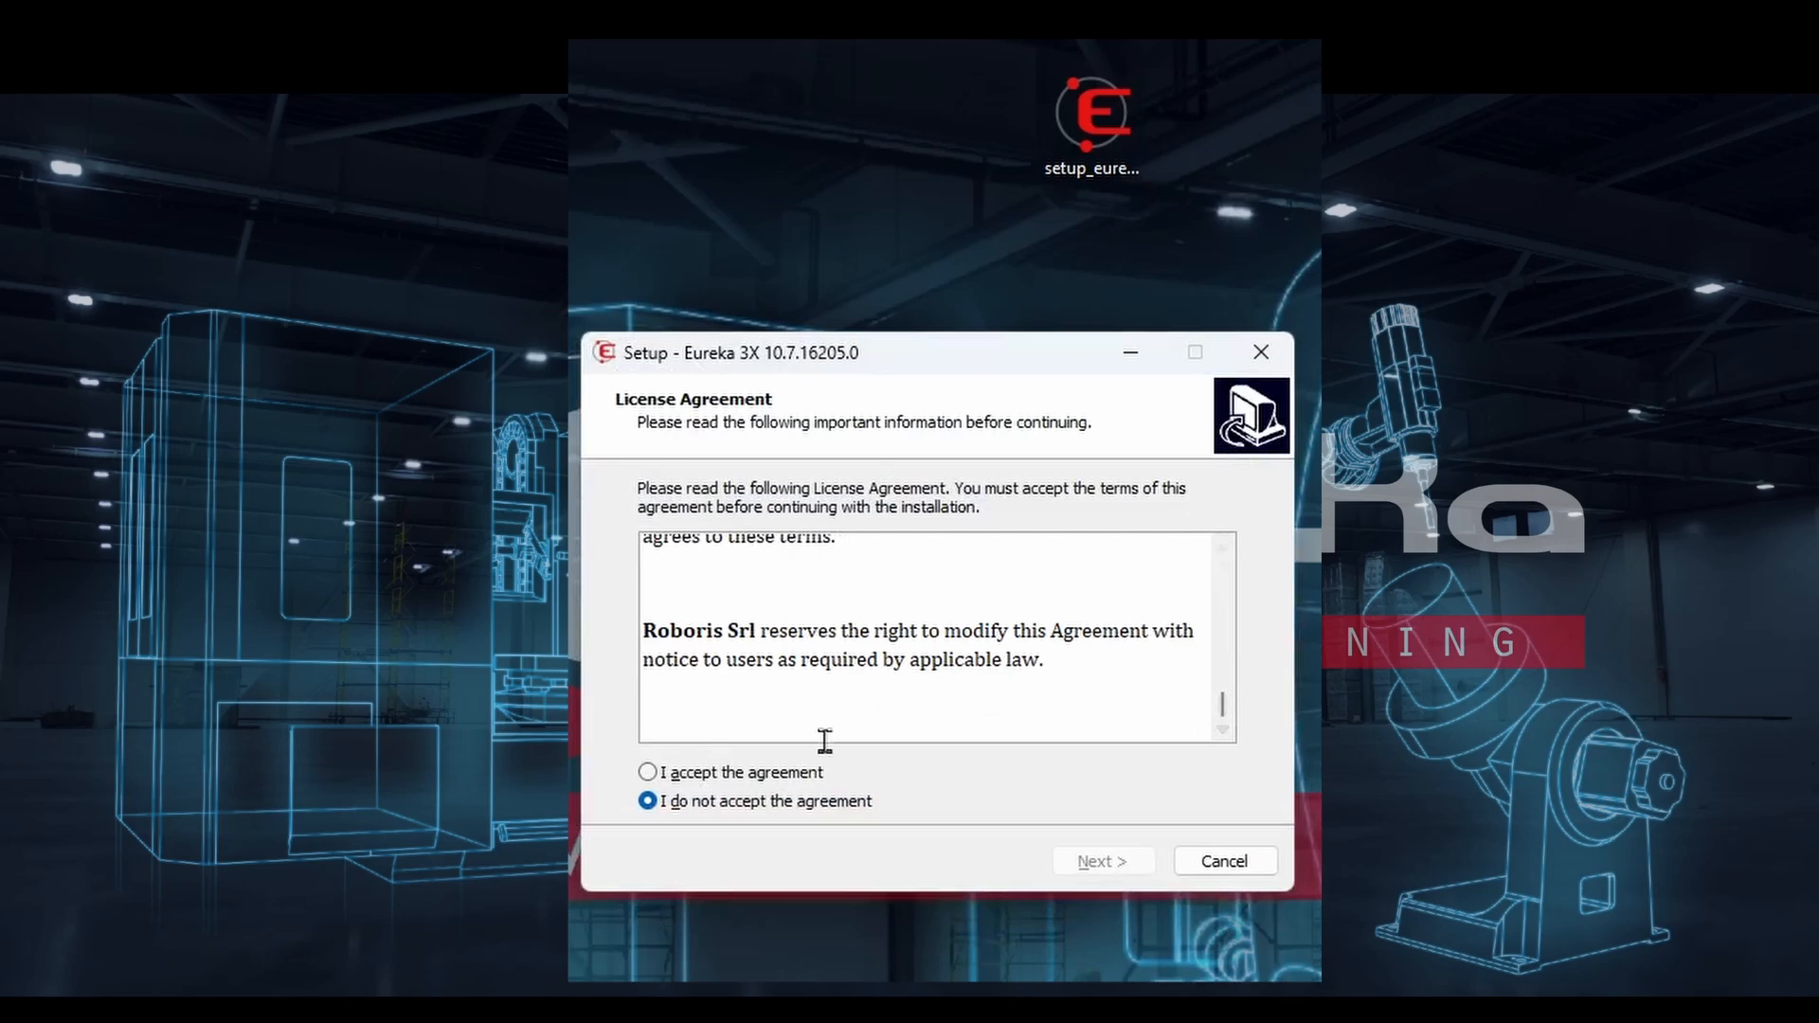
pyautogui.click(657, 775)
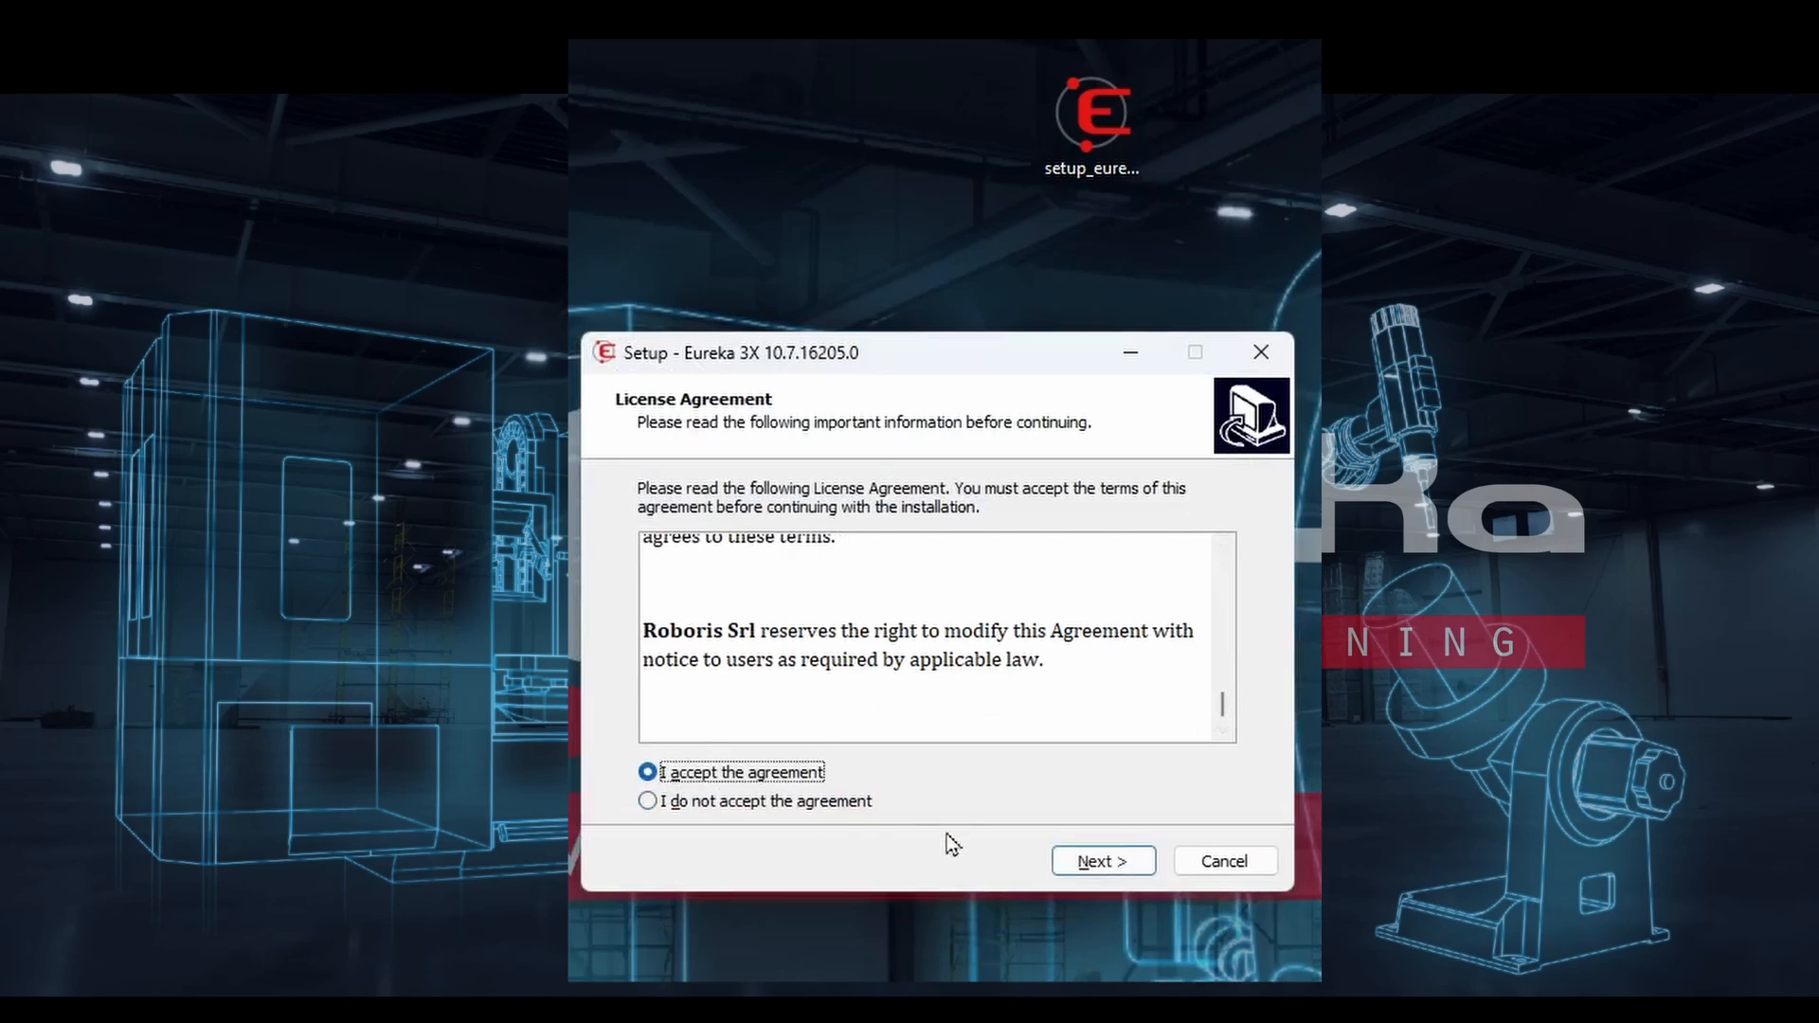
pyautogui.click(1094, 862)
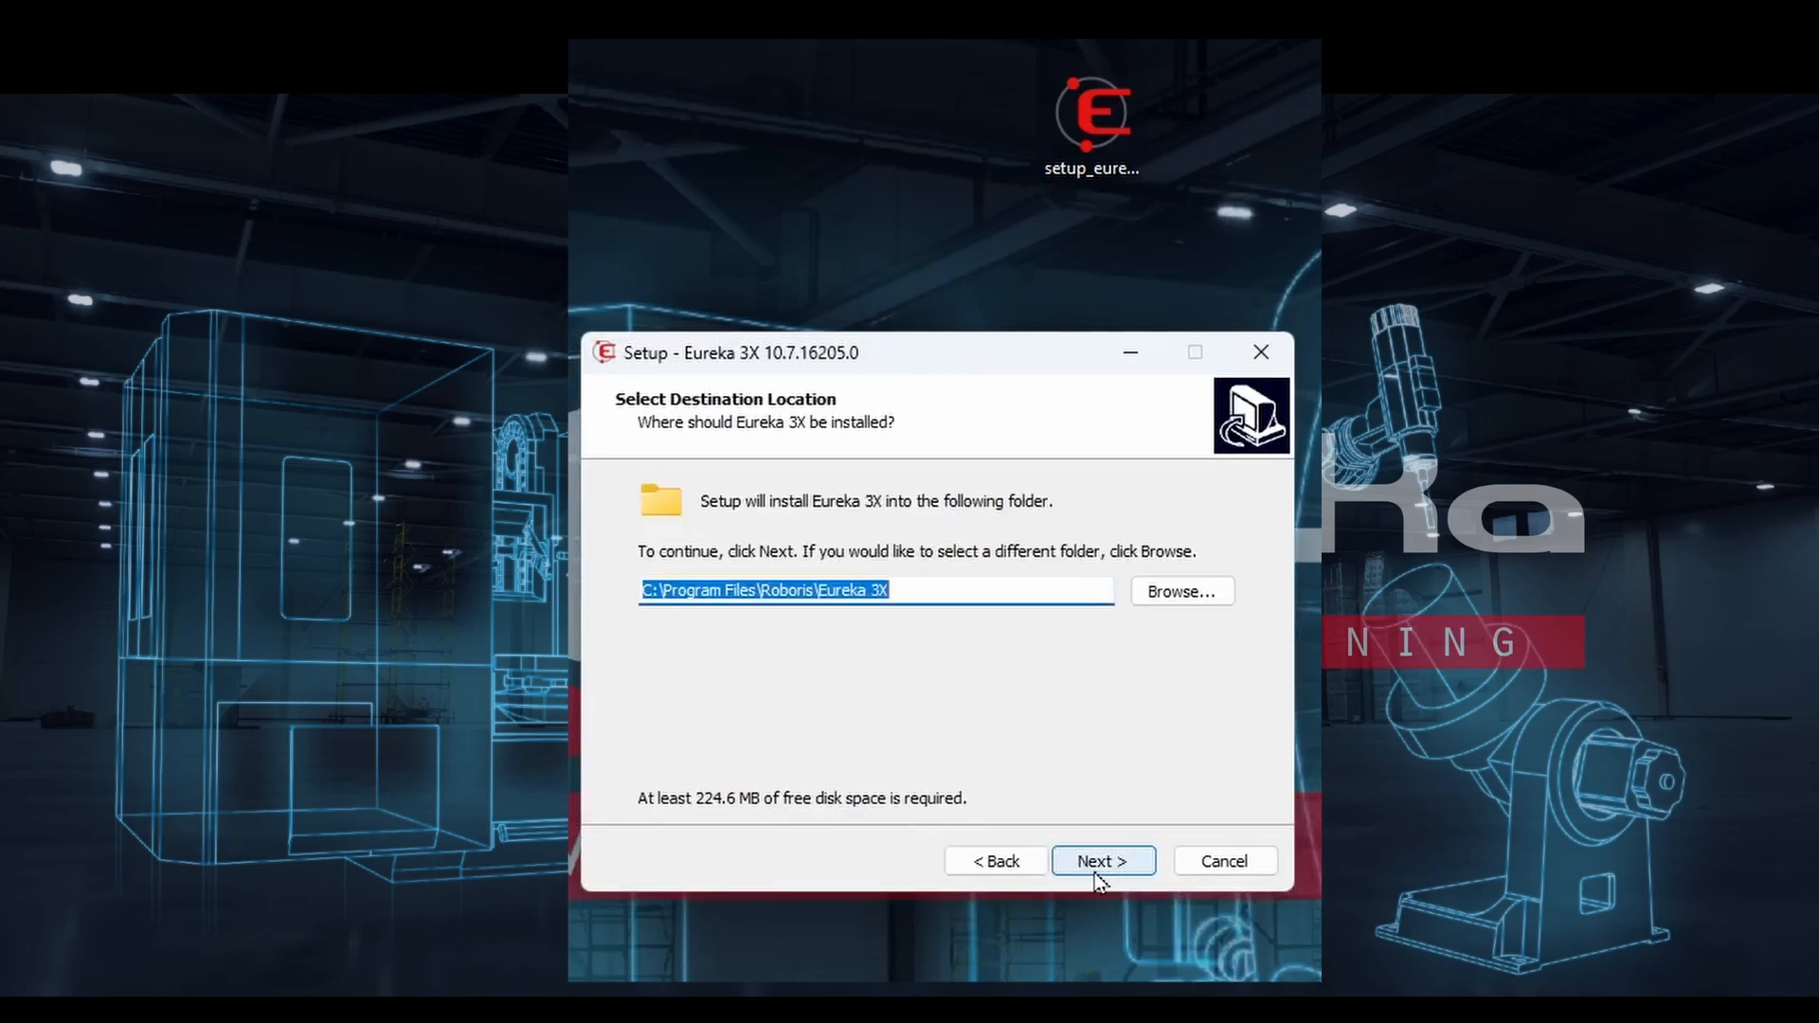
pyautogui.click(1095, 864)
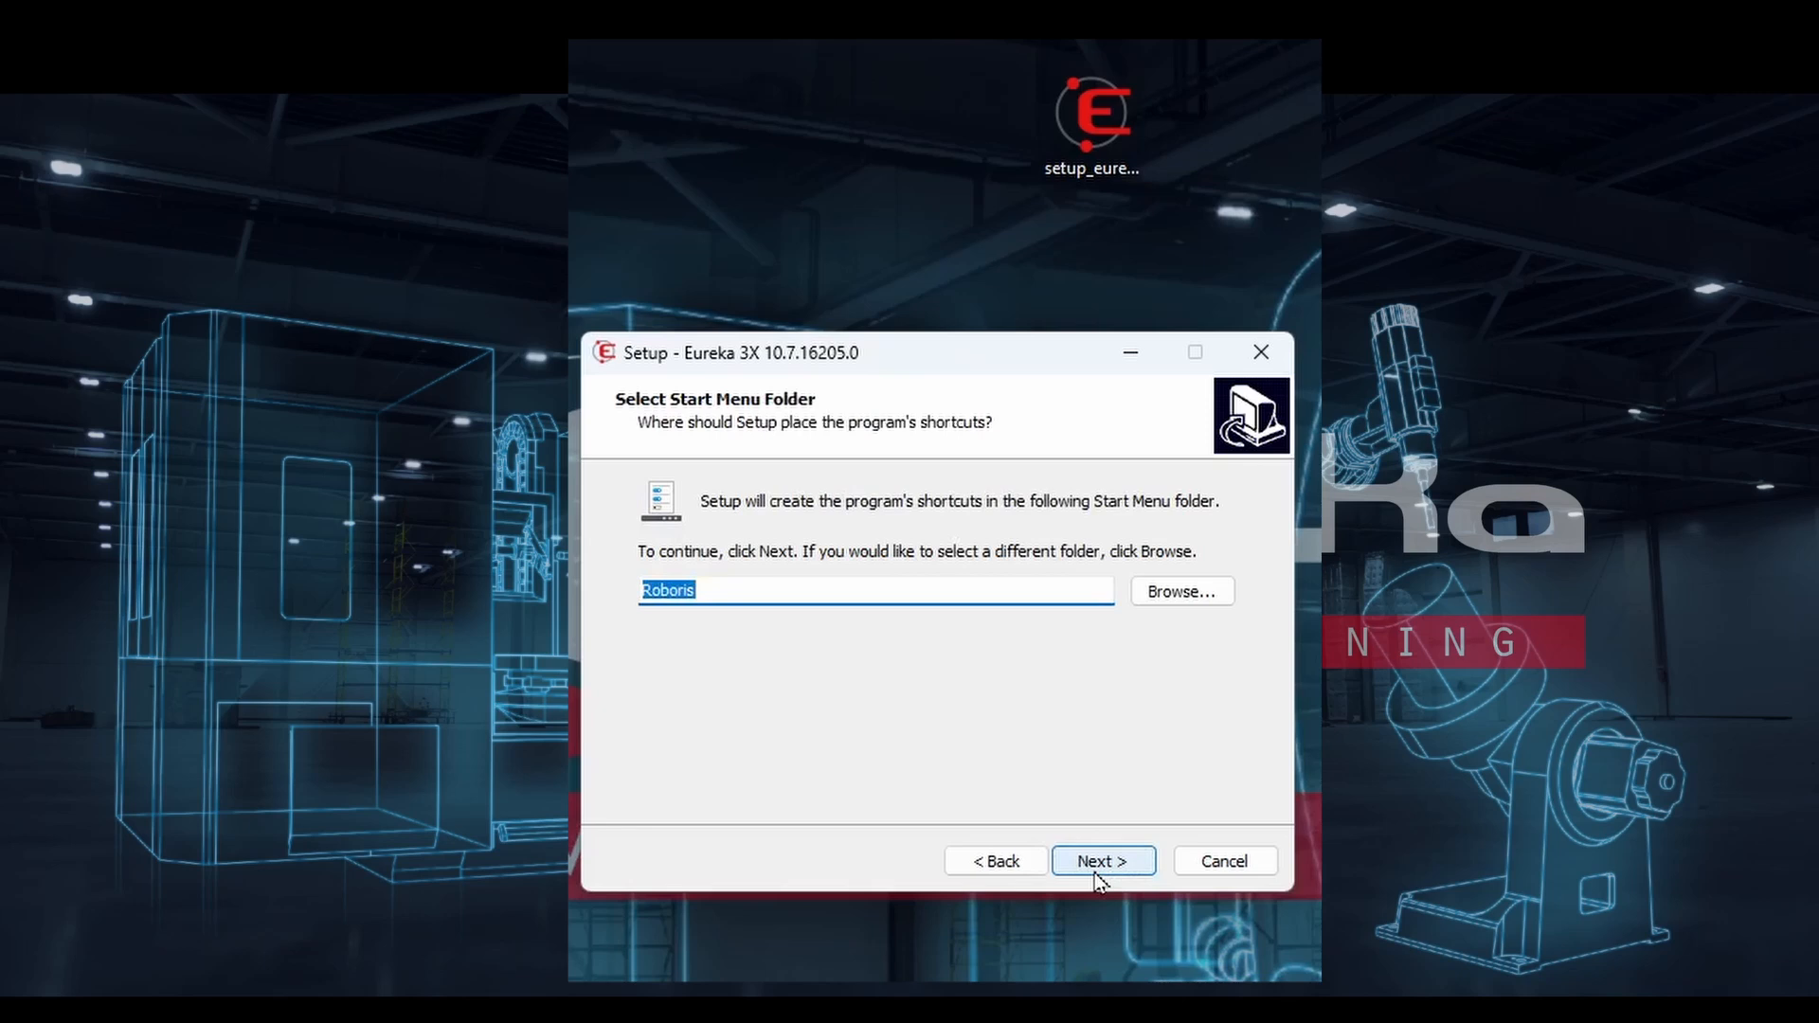
pyautogui.click(1094, 864)
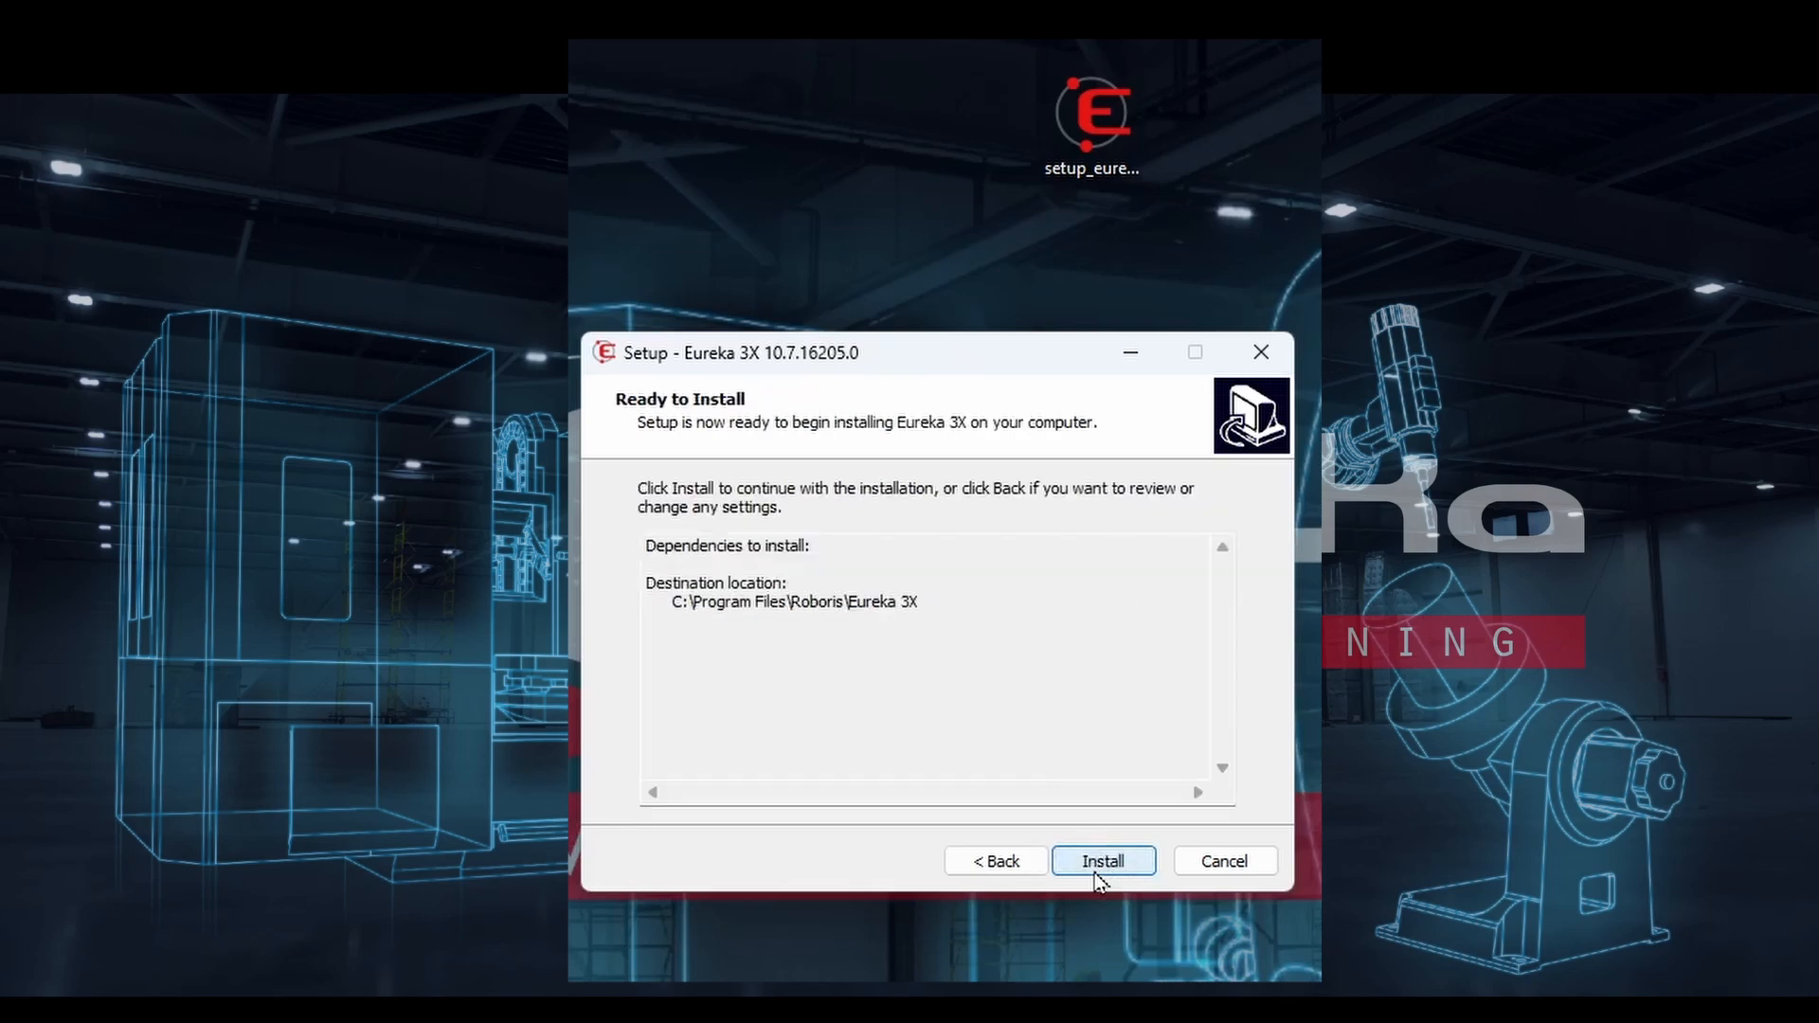
pyautogui.click(1094, 867)
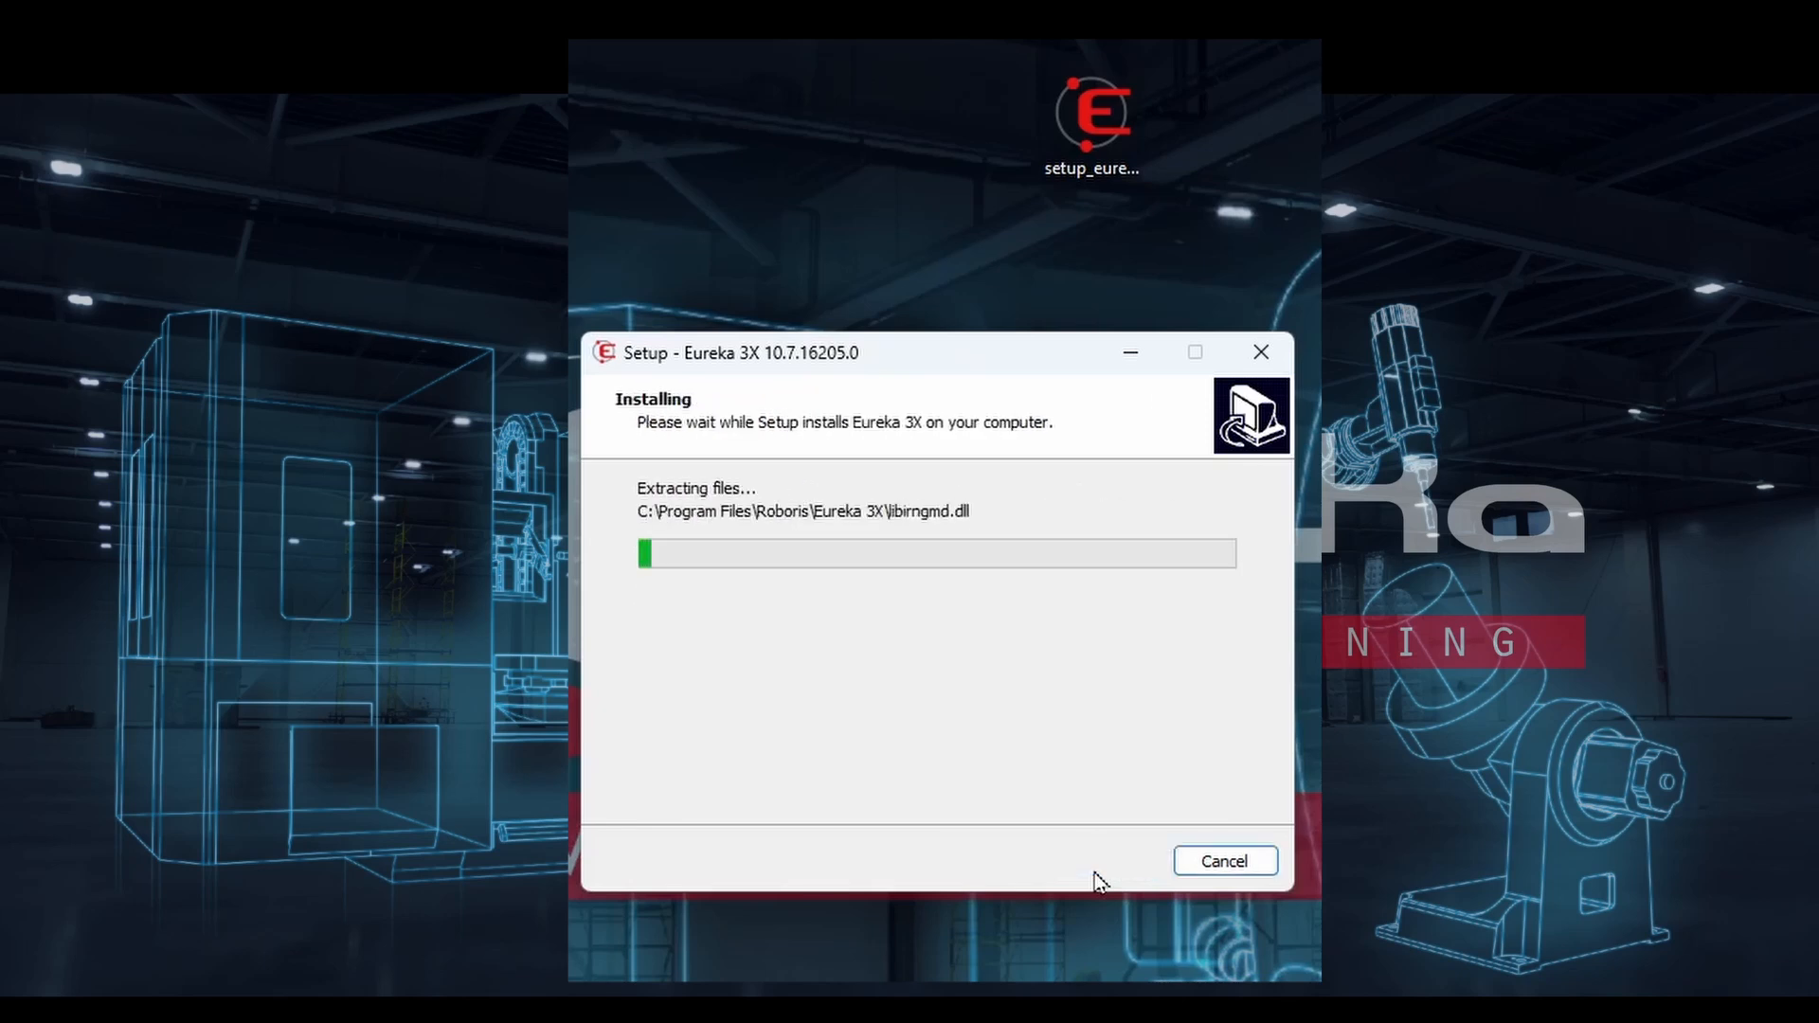
pyautogui.click(1099, 863)
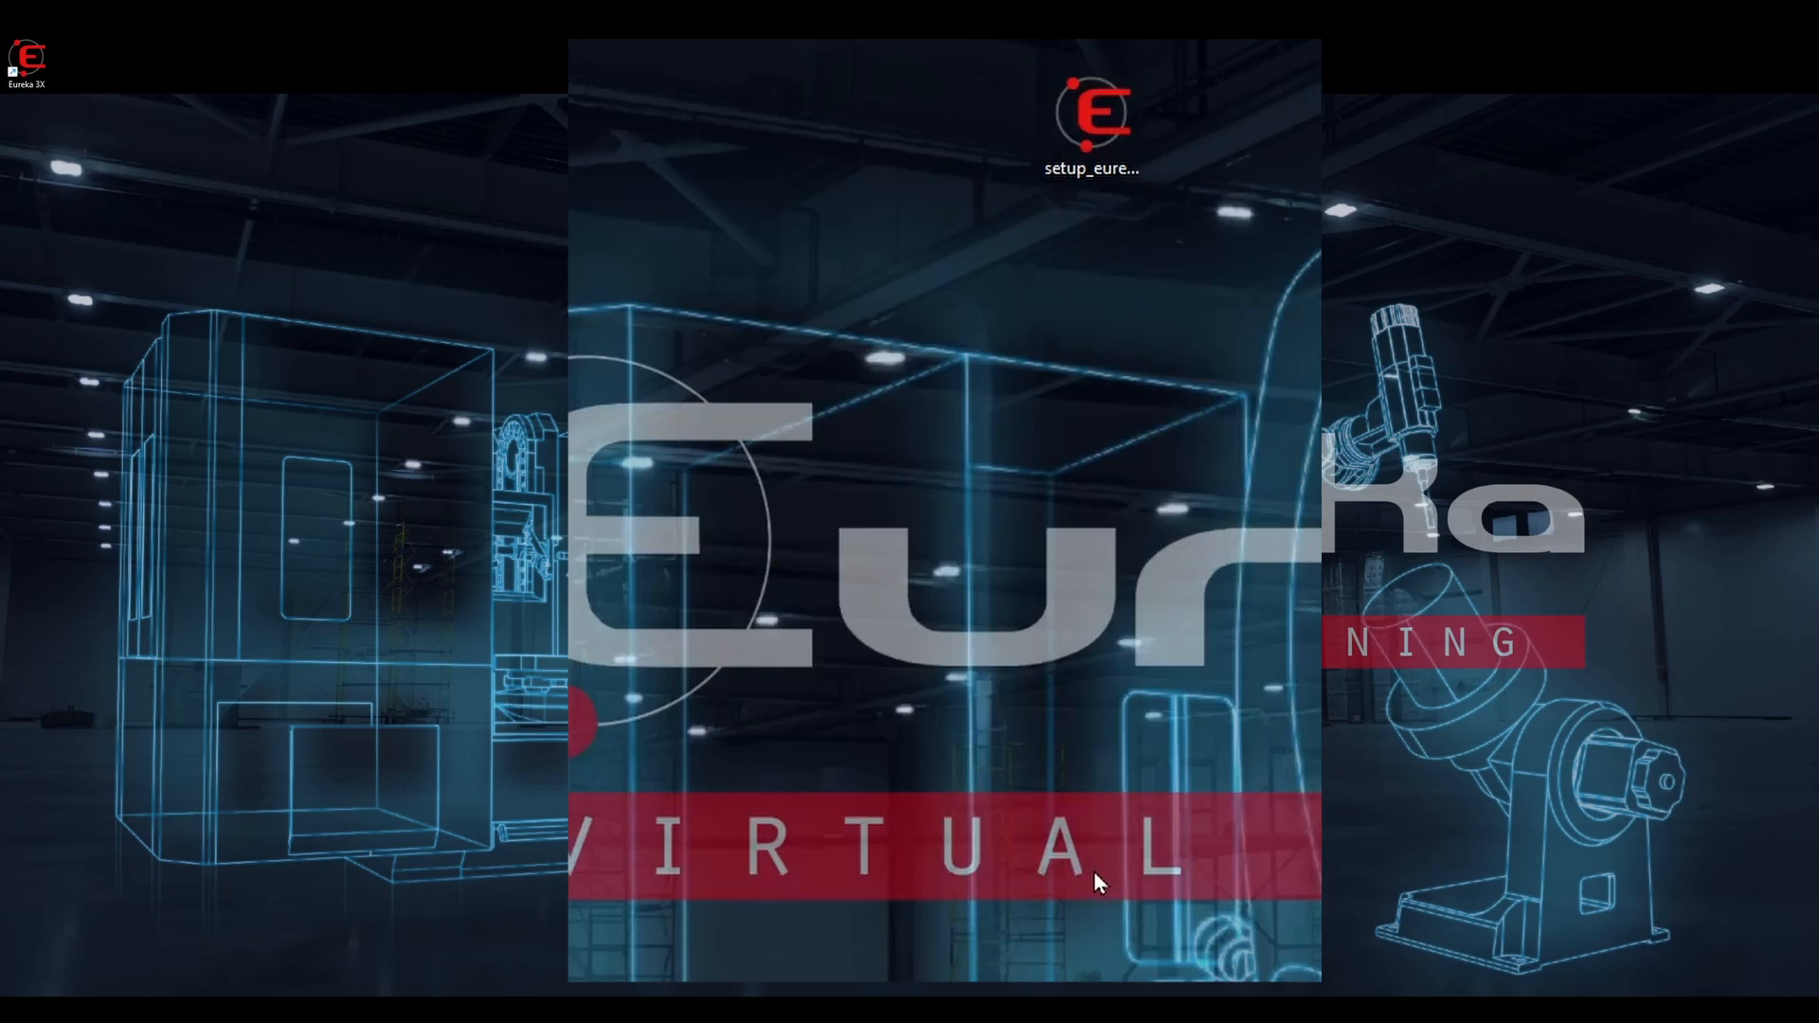
# Launch Eureka 3X and create a new project named project-1 from the HAAS_VF2_Empty Table Template.
pyautogui.doubleClick(27, 62)
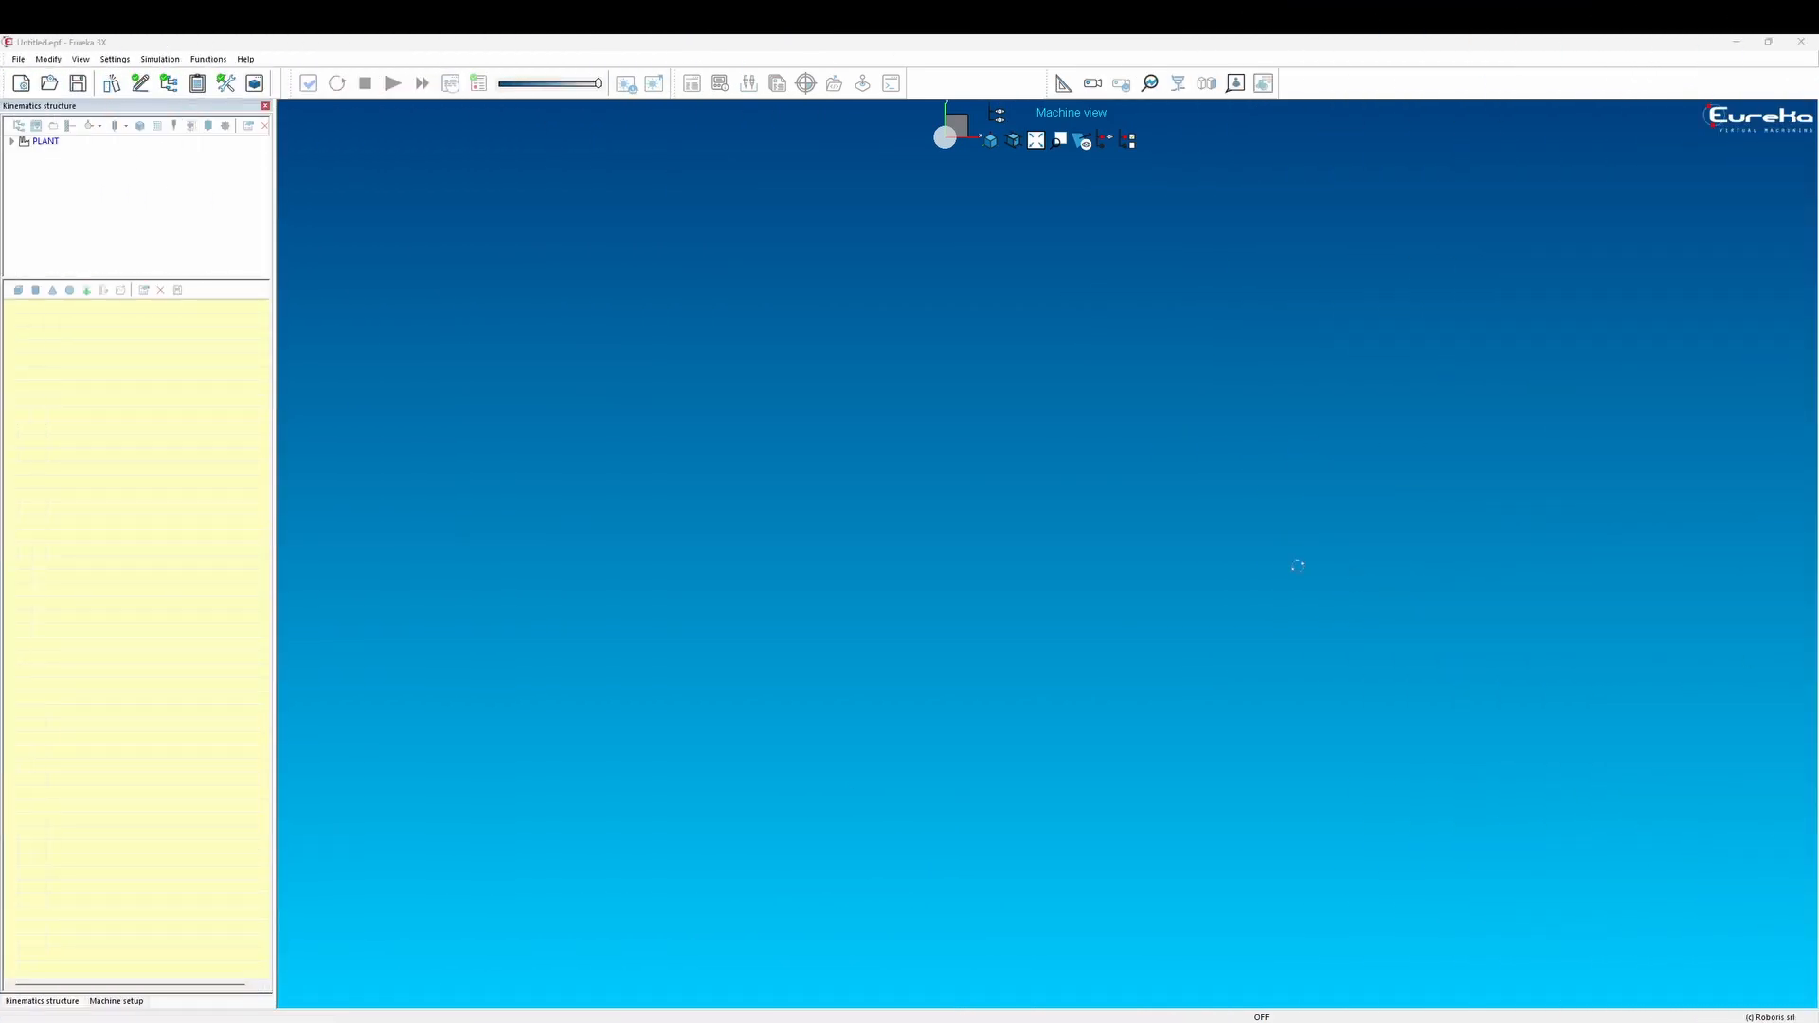
pyautogui.click(18, 58)
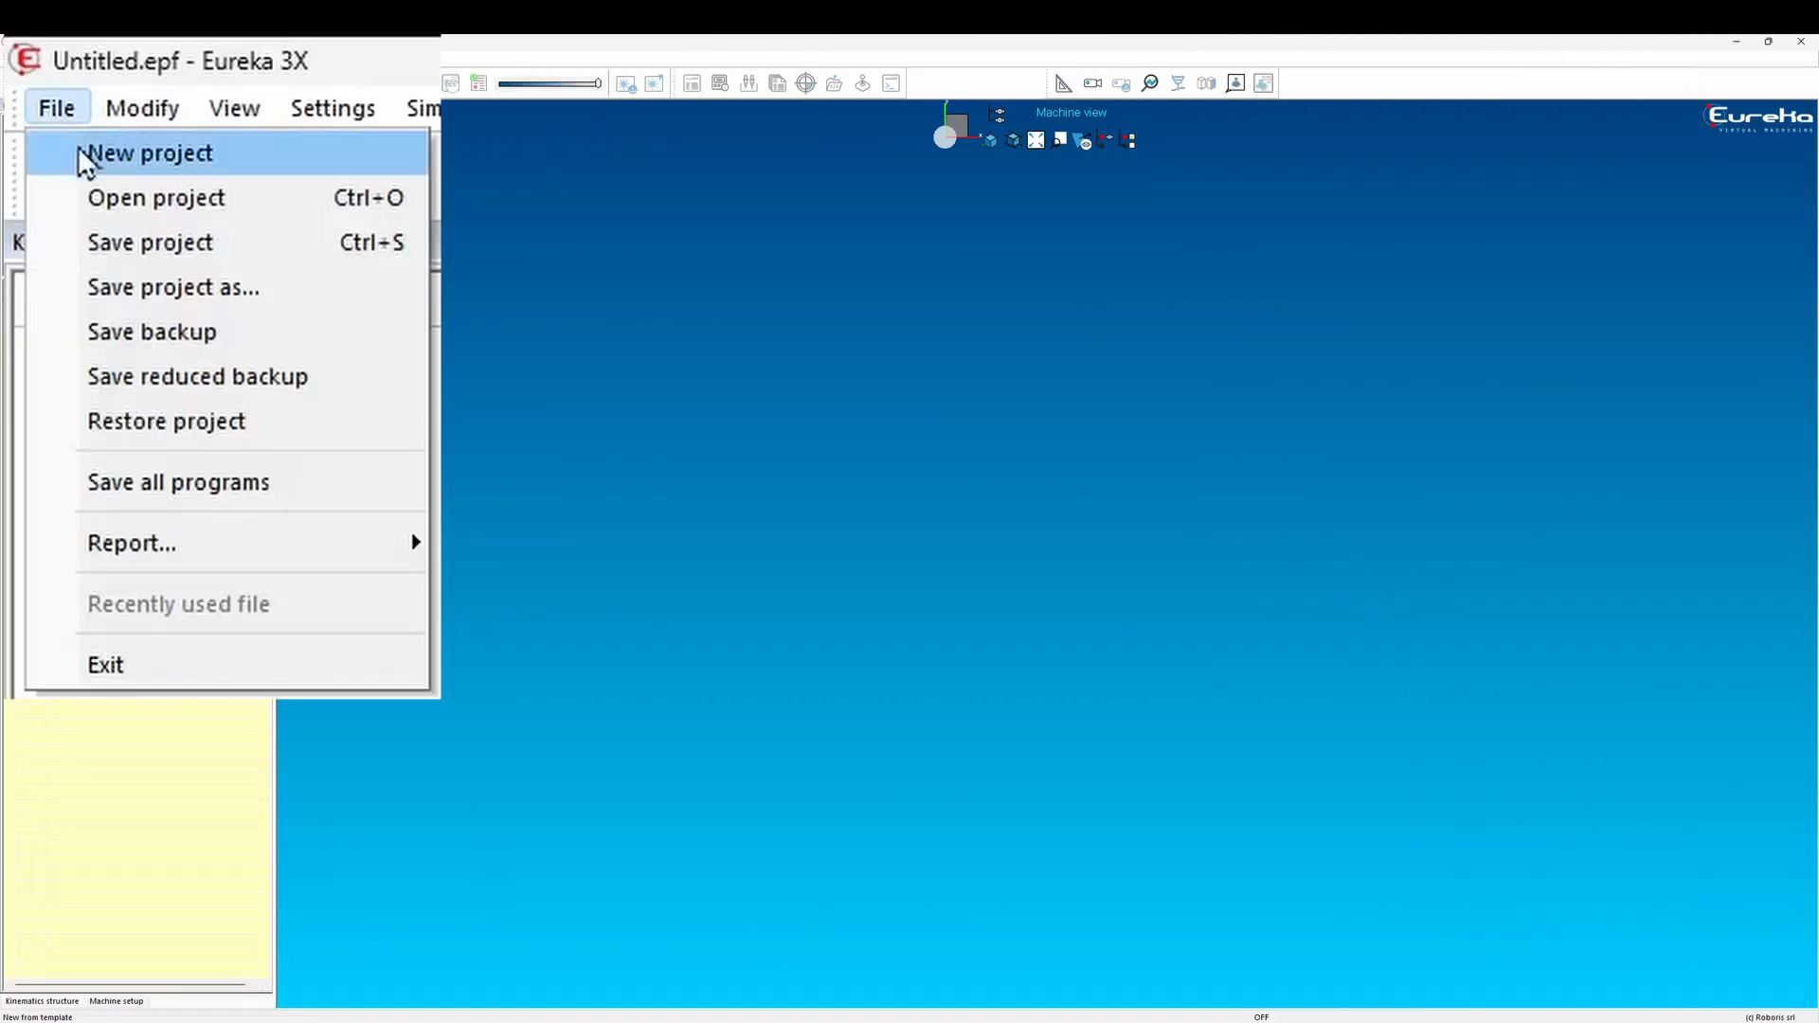
pyautogui.click(27, 74)
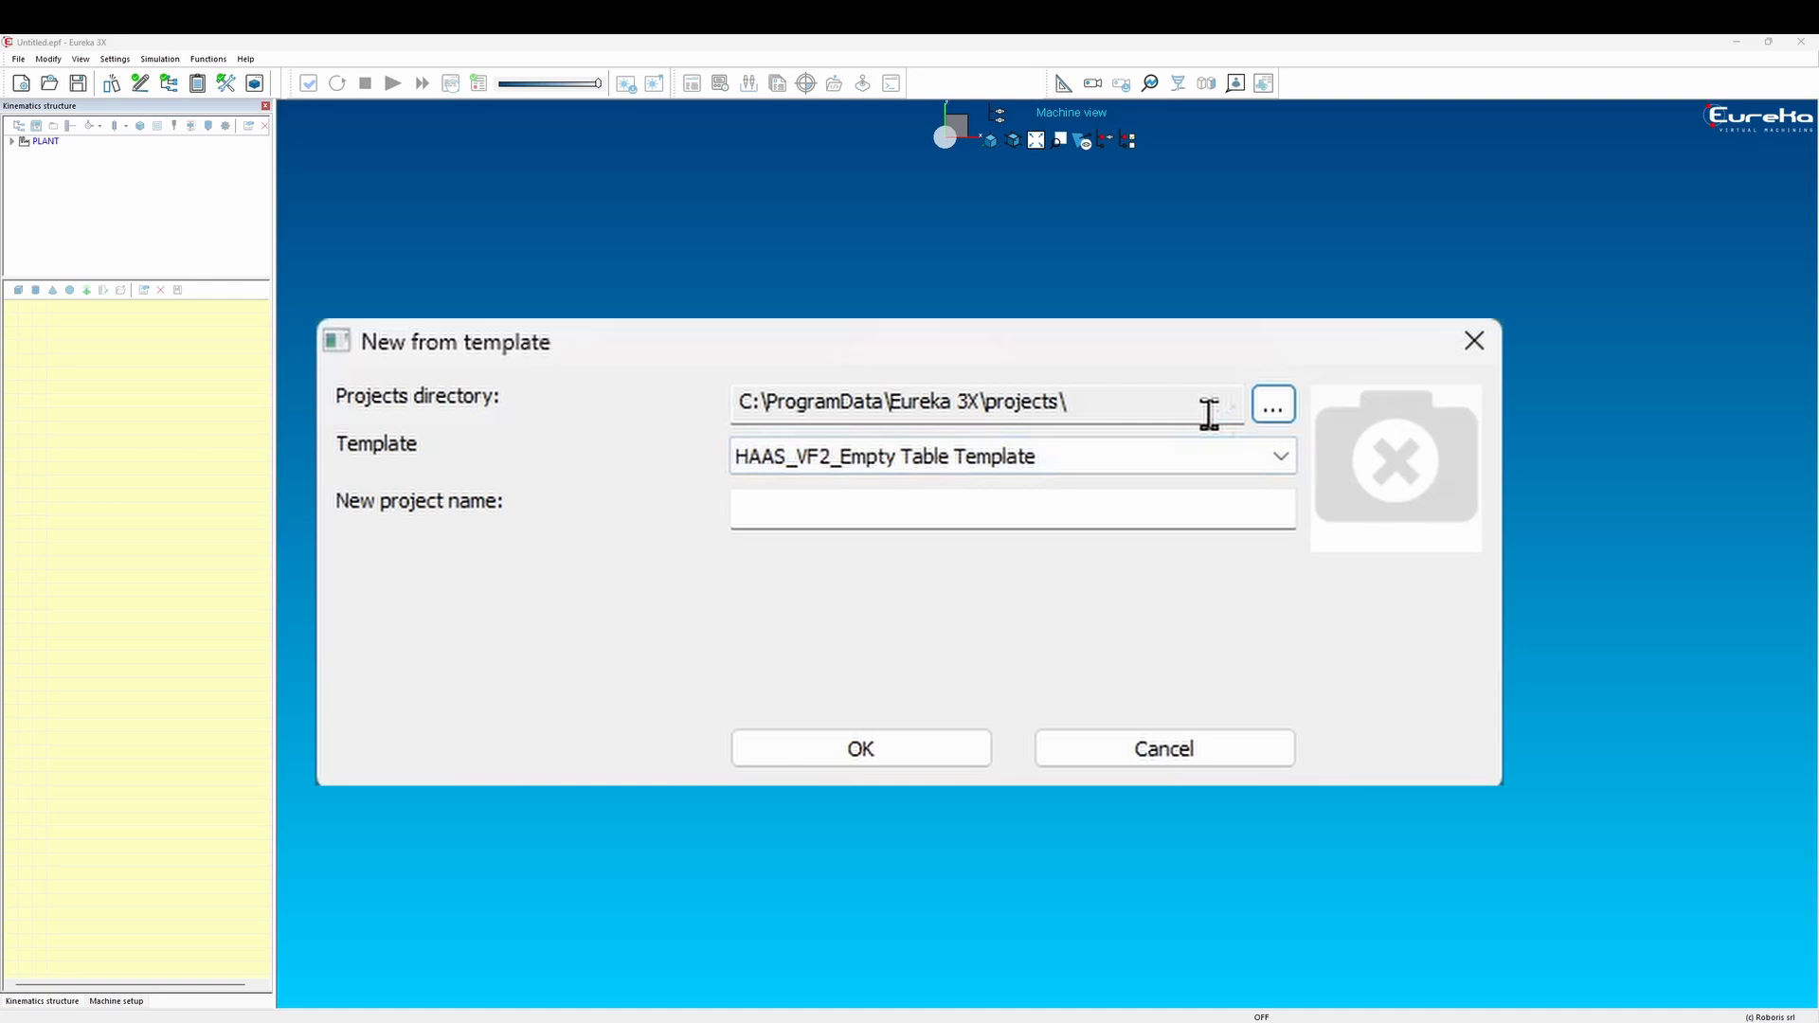
pyautogui.click(1279, 458)
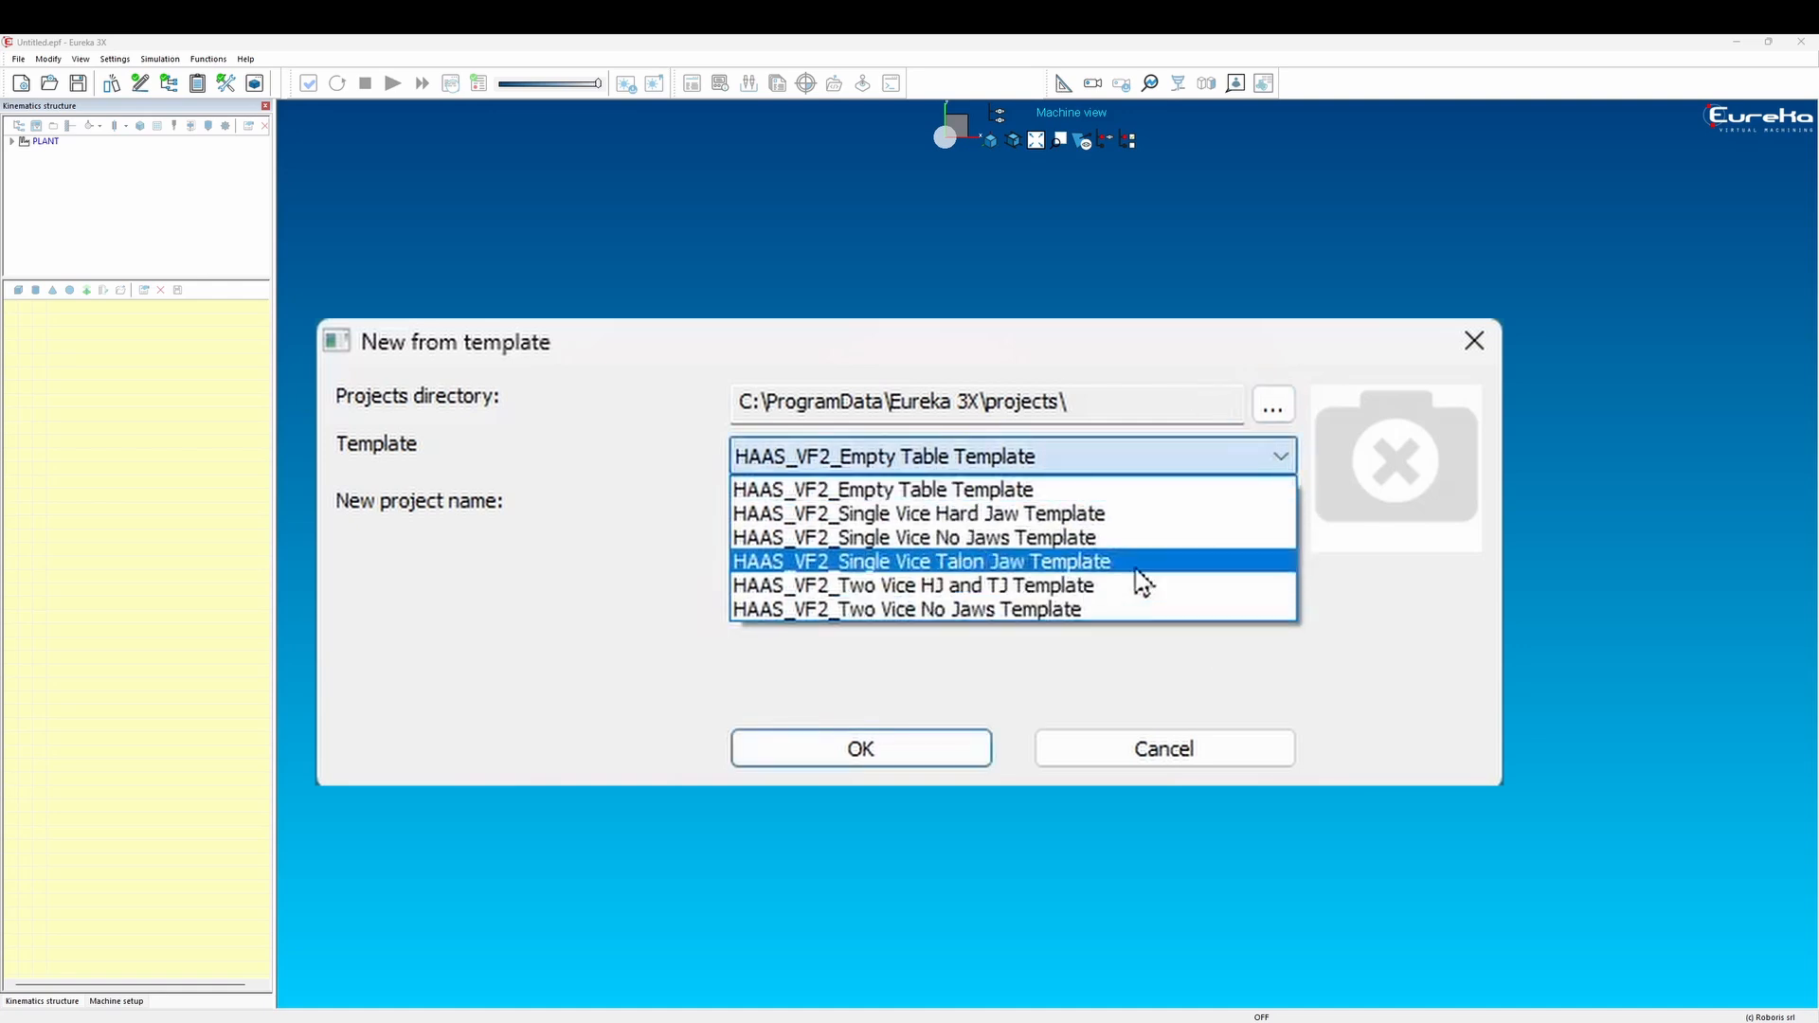
pyautogui.click(1028, 496)
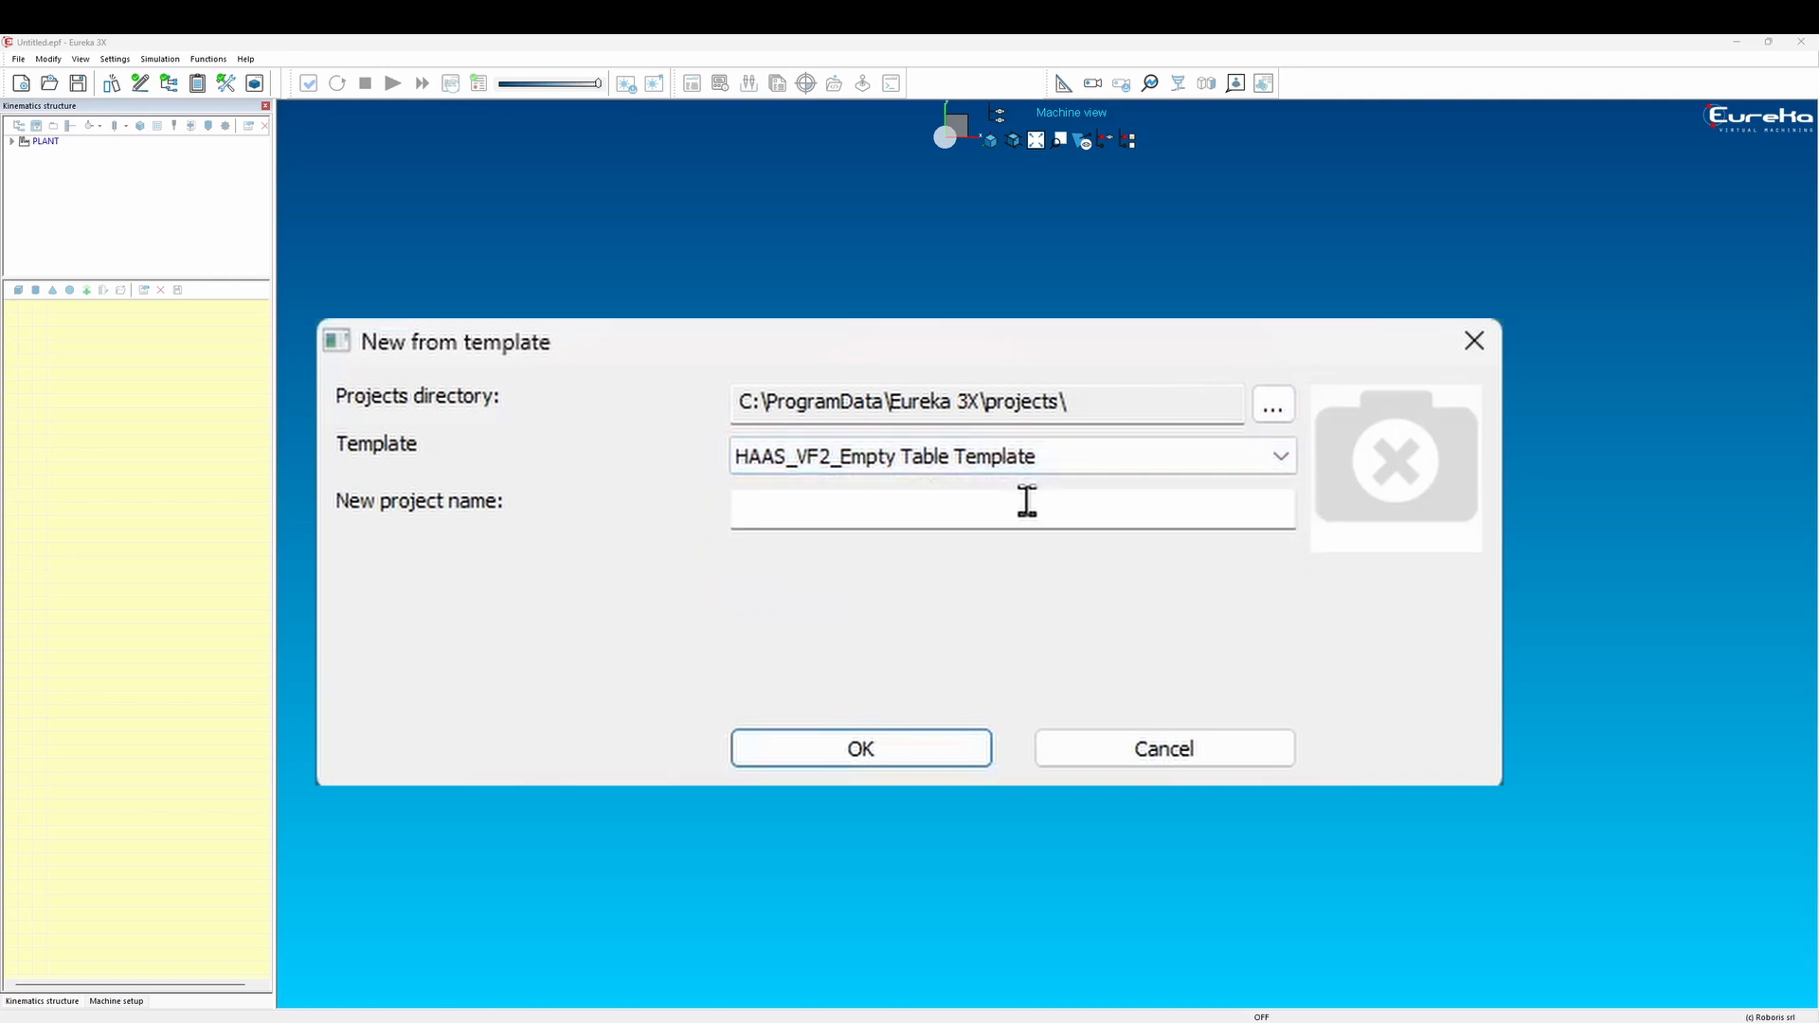
pyautogui.click(1091, 508)
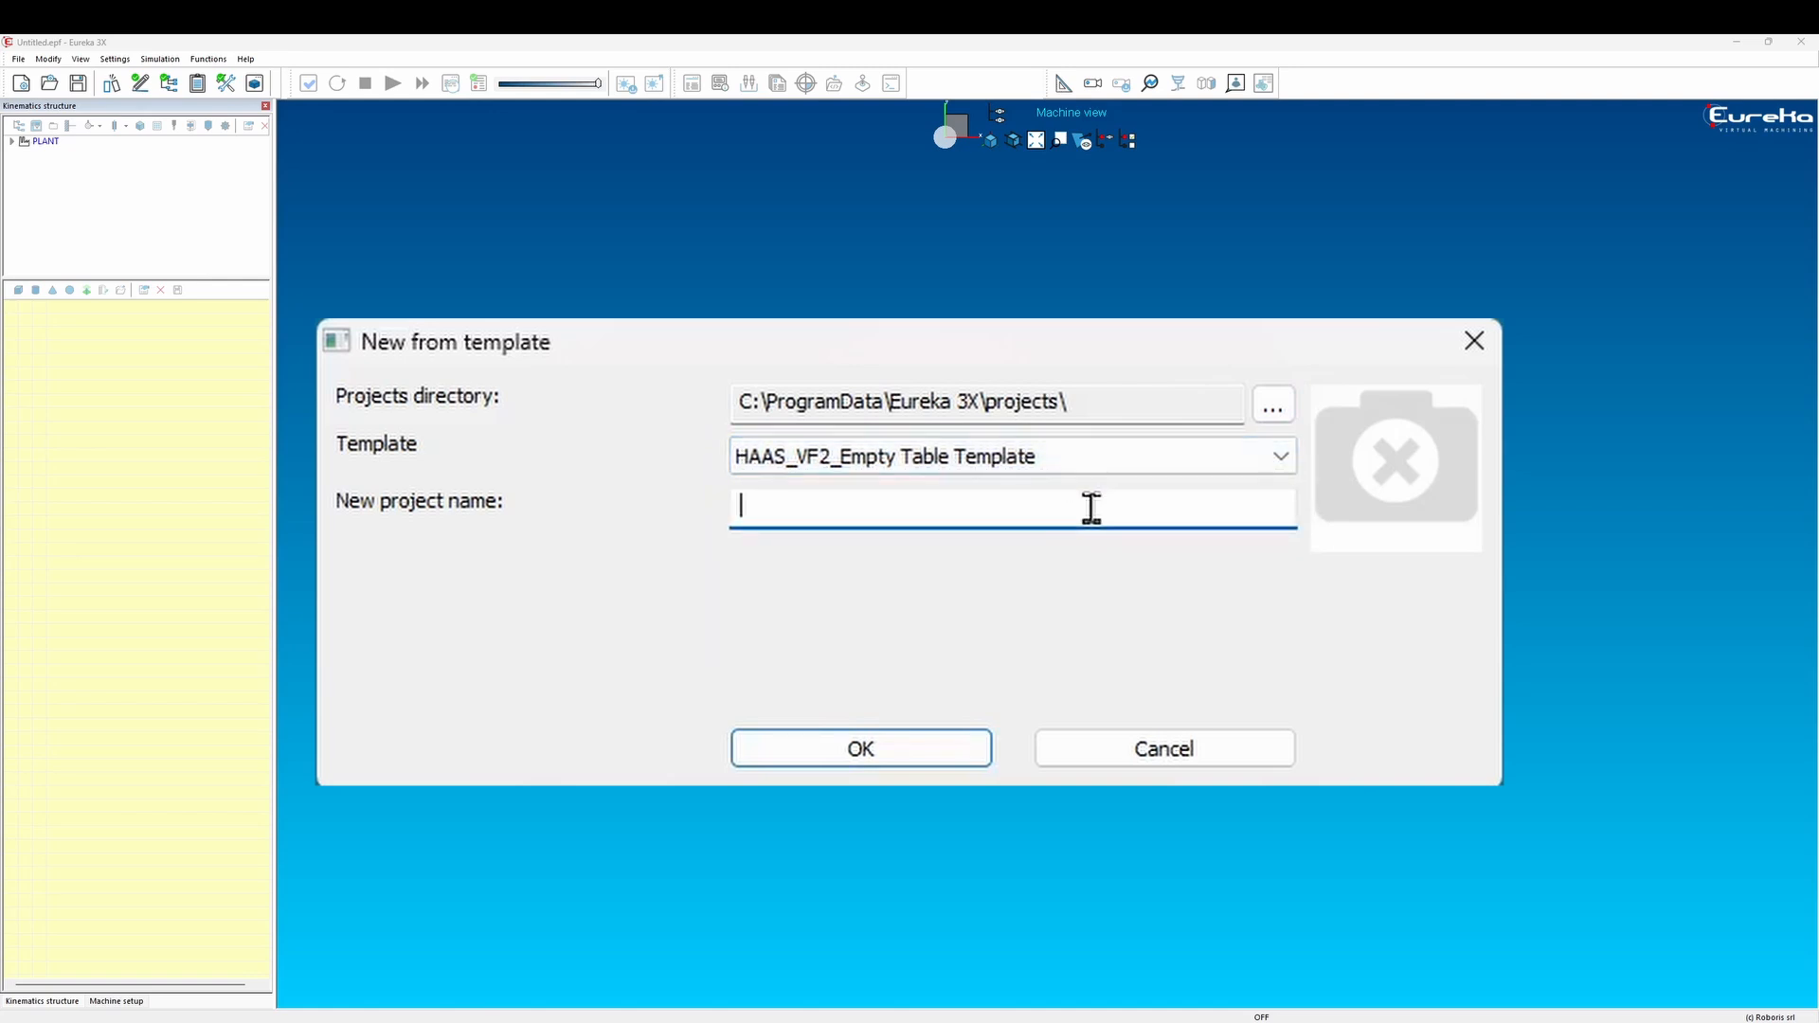
pyautogui.write('project-1')
pyautogui.click(938, 754)
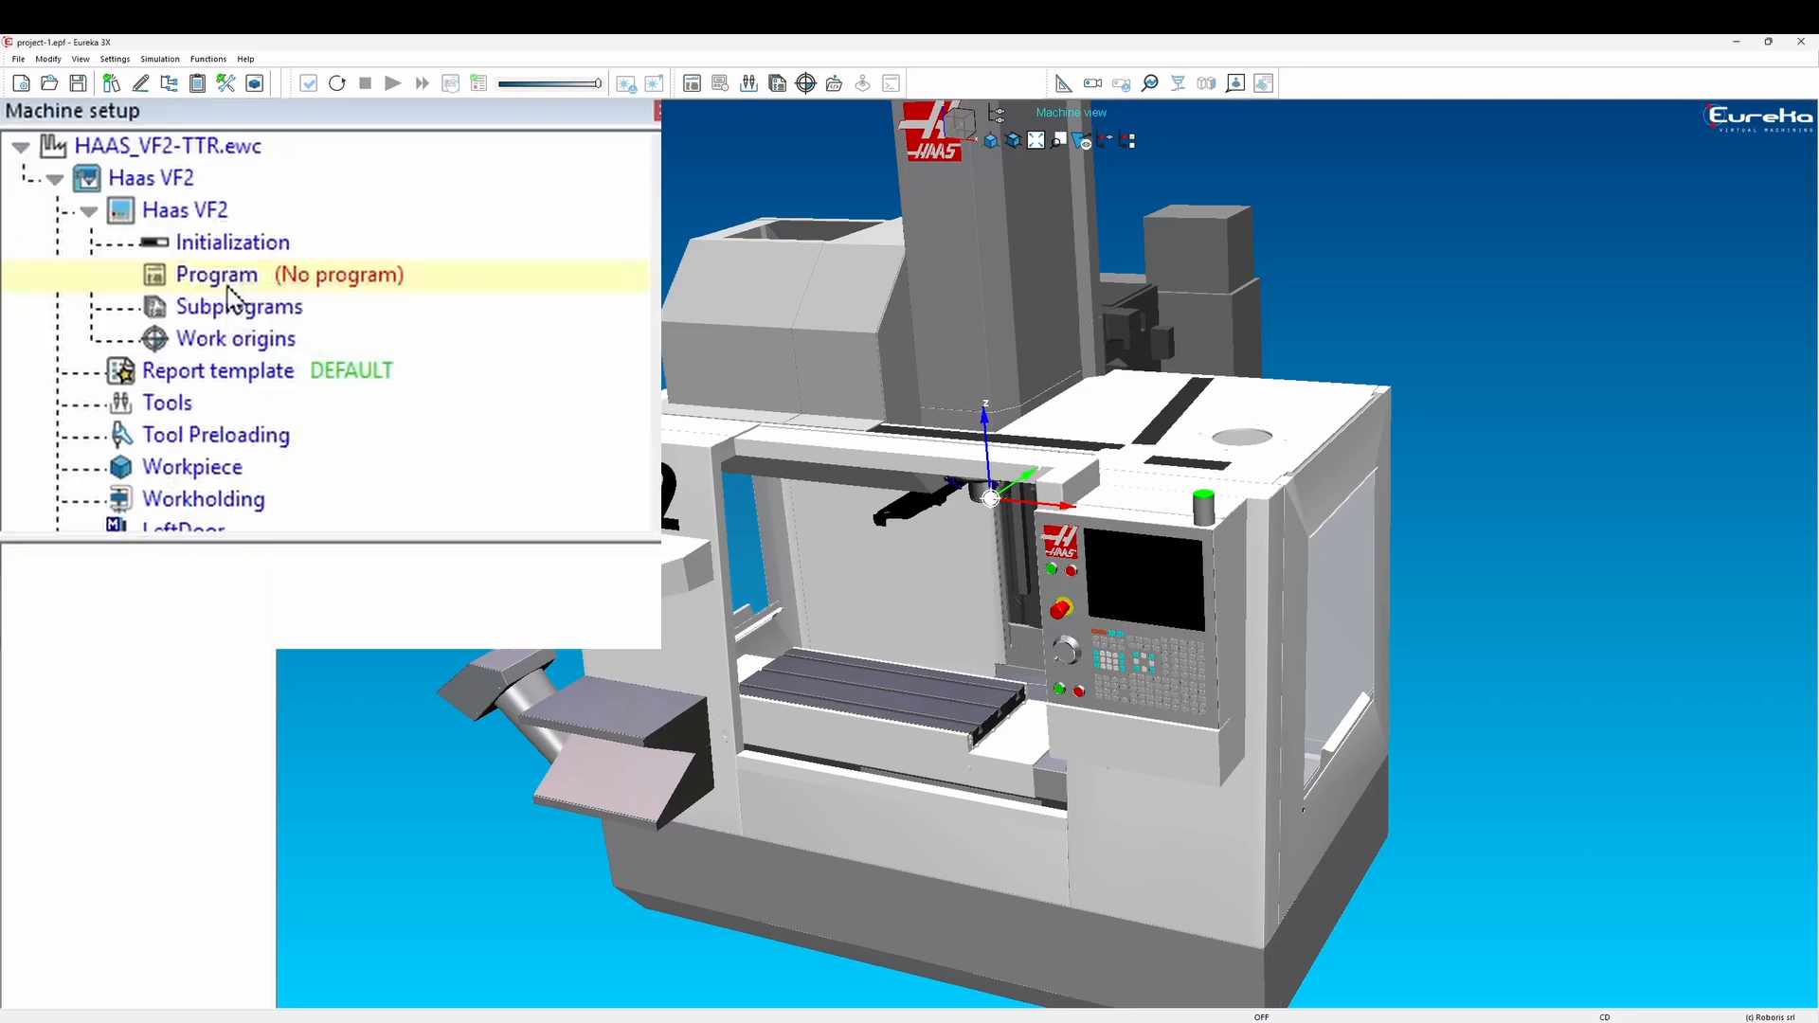
# Load O5000.NC from C:\ProgramData\Eureka 3X\projects\HAAS_VF2\Tutorial Content\DEMO-1\PROGRAM as the Haas VF2 main program and dock the program window beside the machine view.
pyautogui.rightClick(93, 178)
pyautogui.click(285, 319)
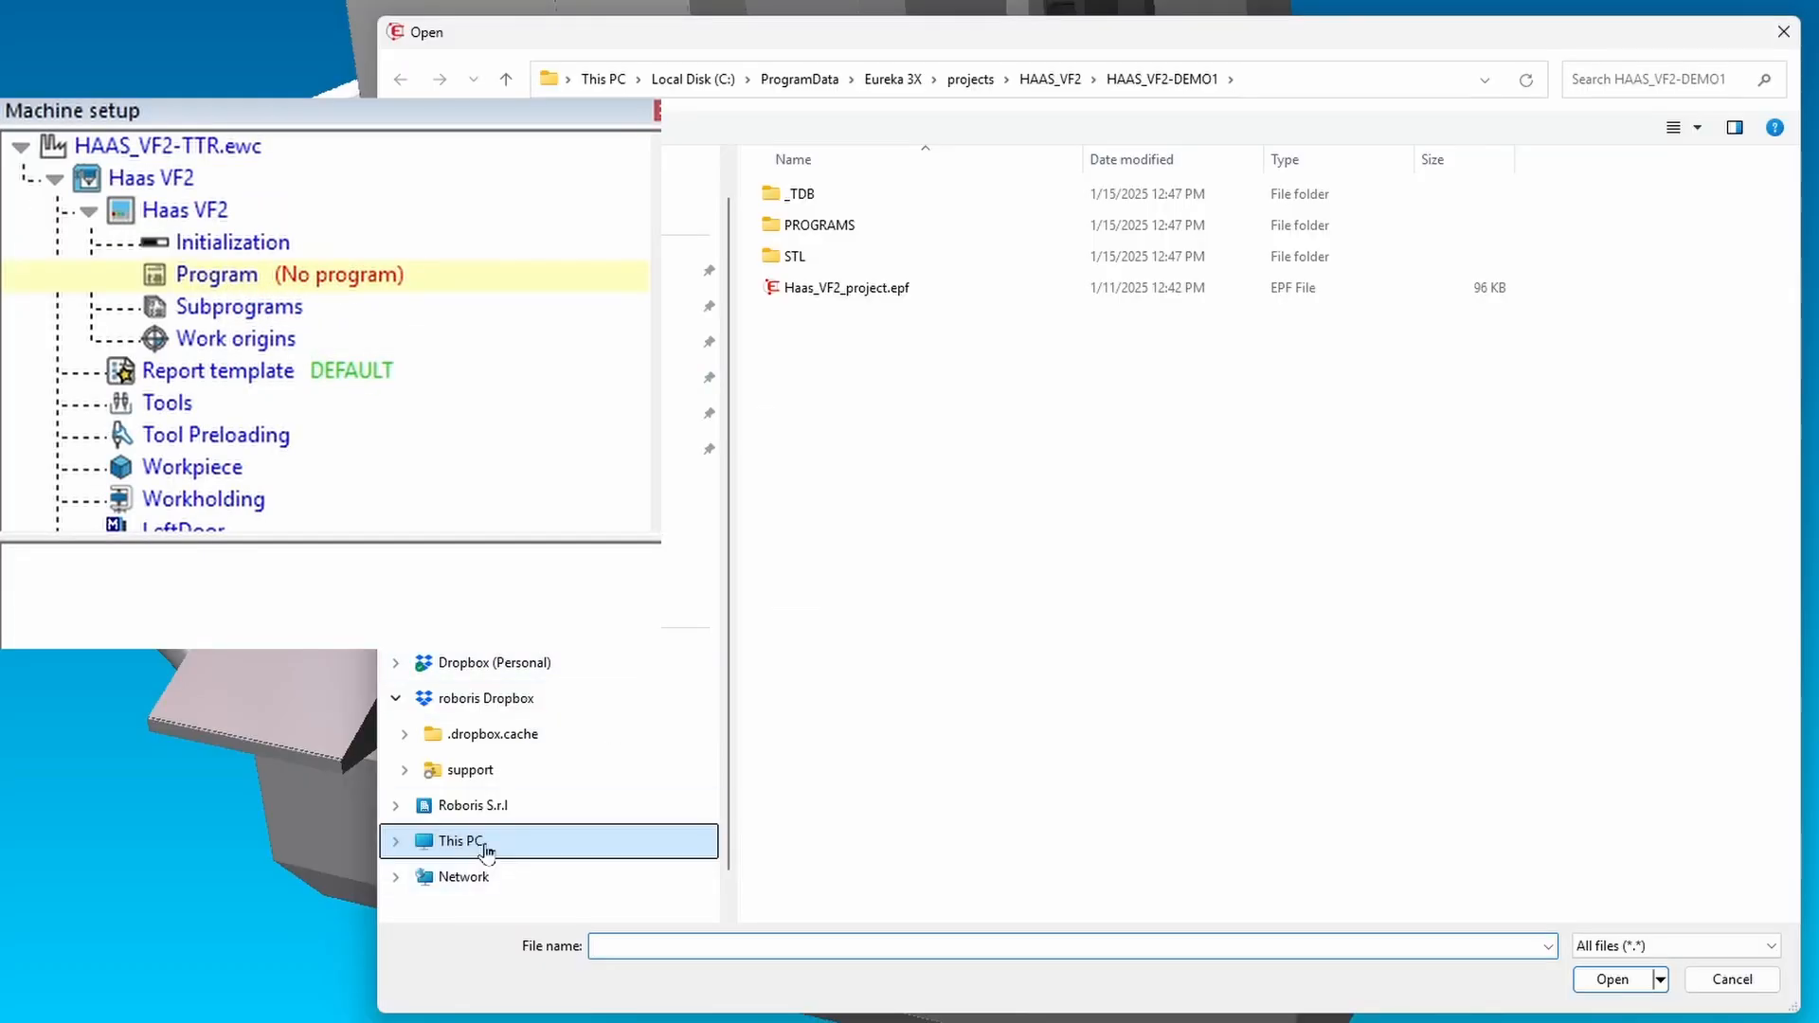
pyautogui.click(486, 850)
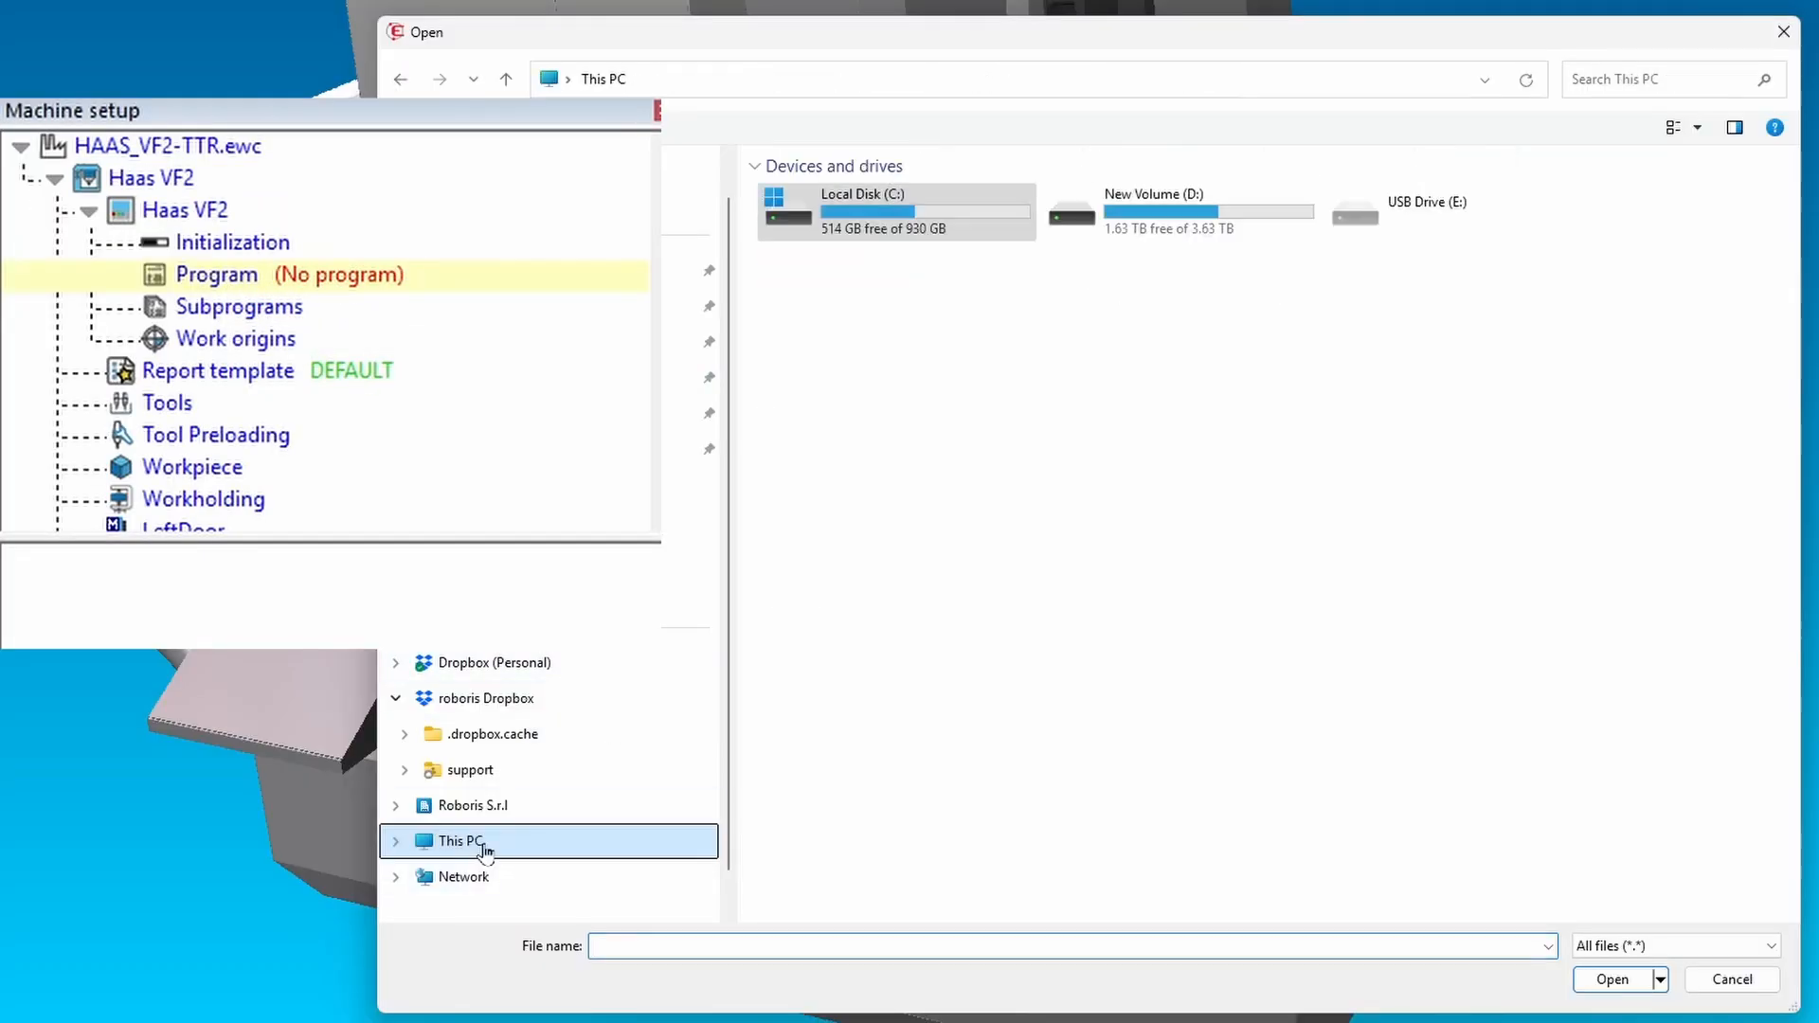
pyautogui.doubleClick(864, 214)
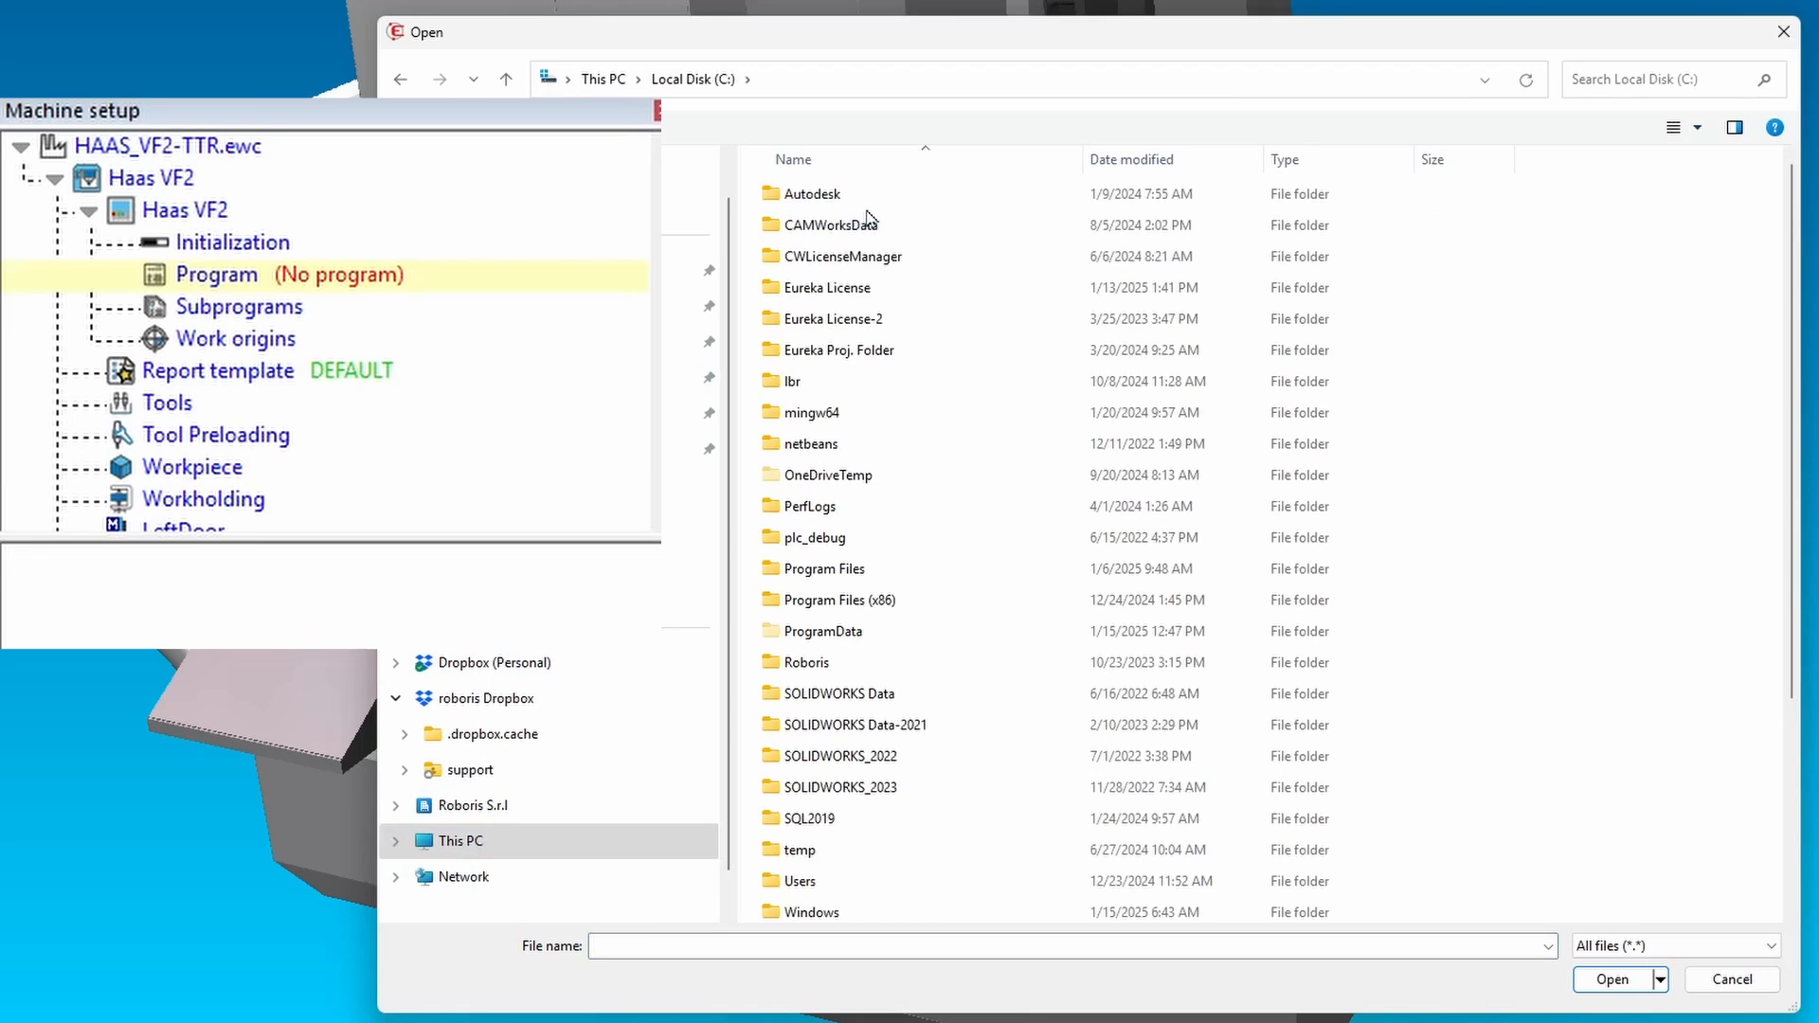
pyautogui.doubleClick(847, 634)
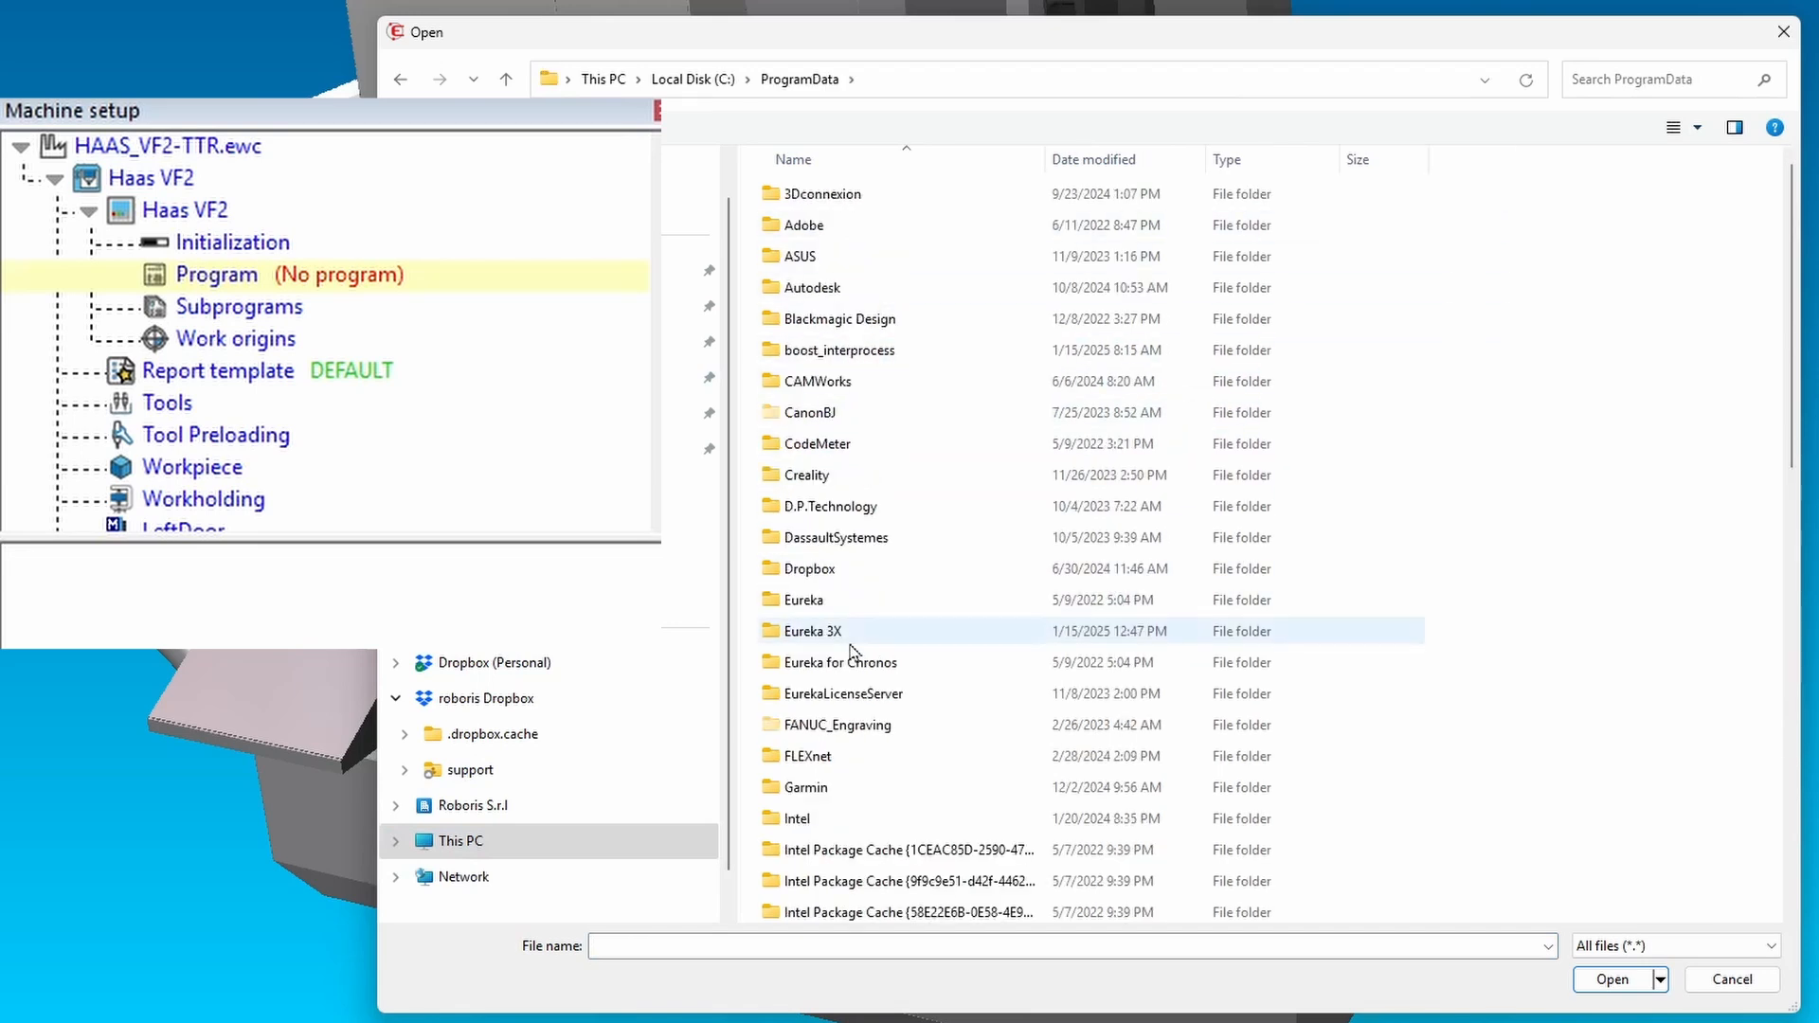
pyautogui.doubleClick(864, 636)
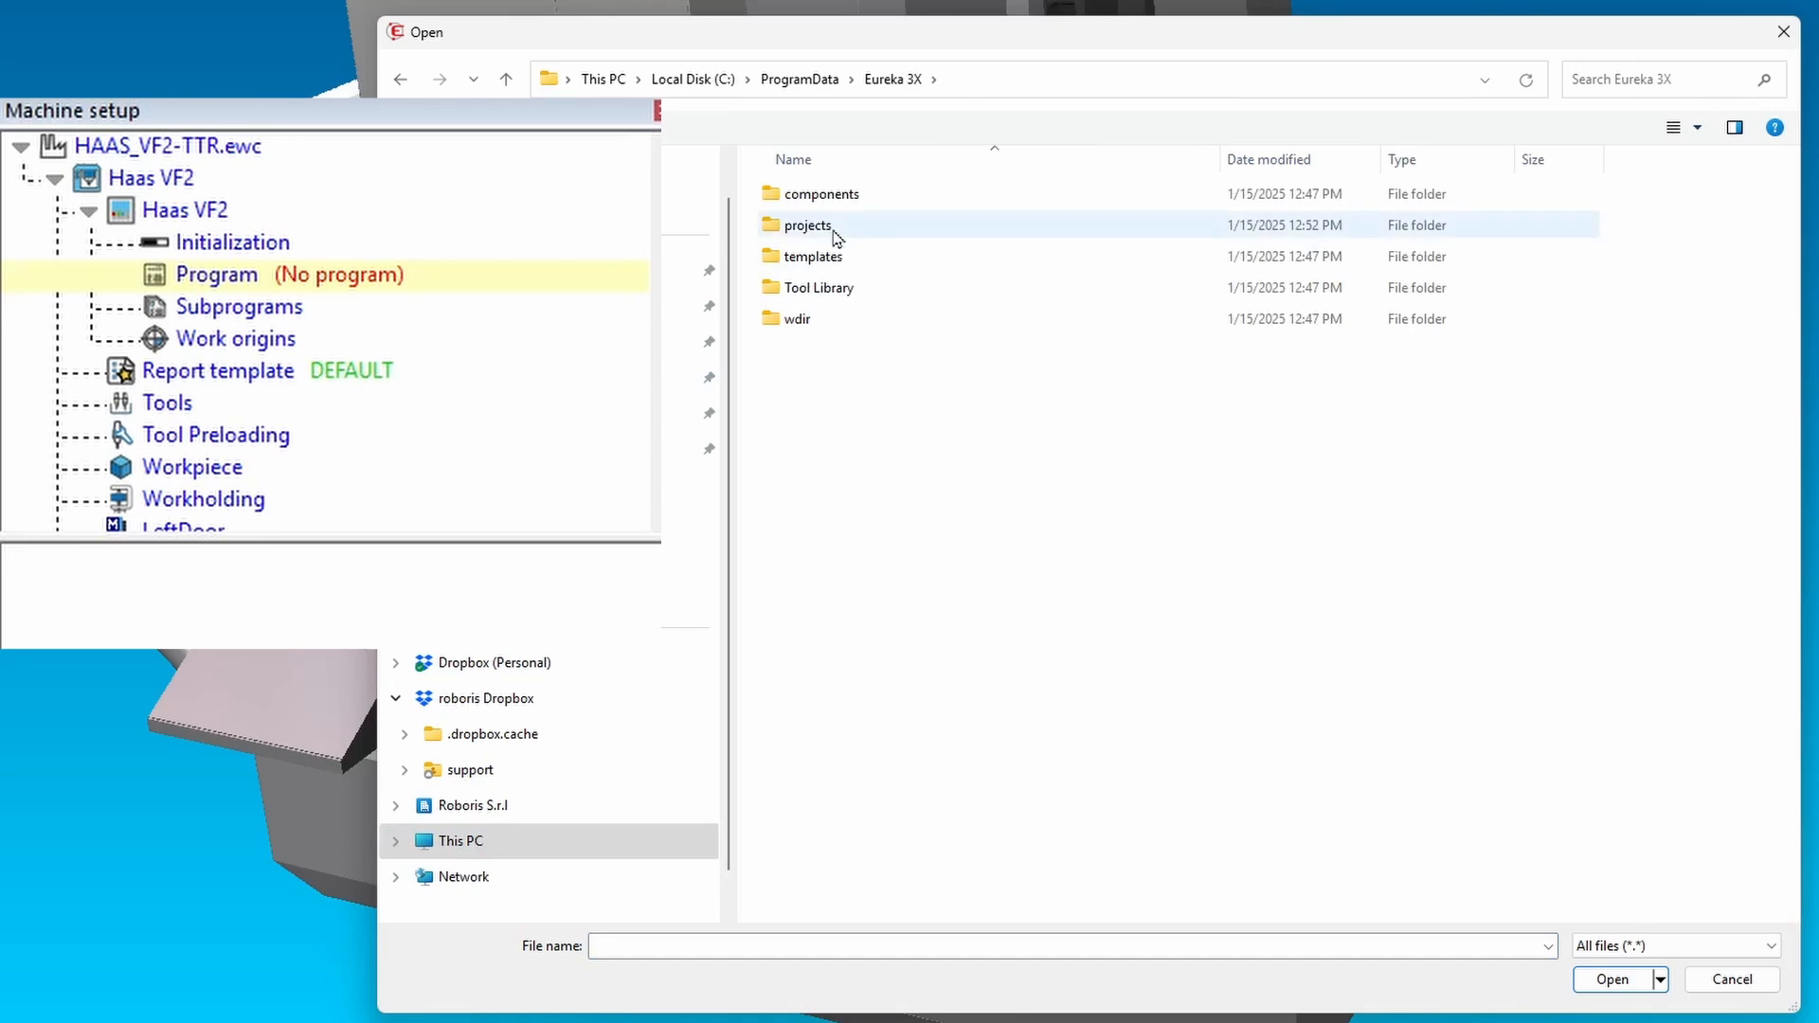
pyautogui.doubleClick(834, 229)
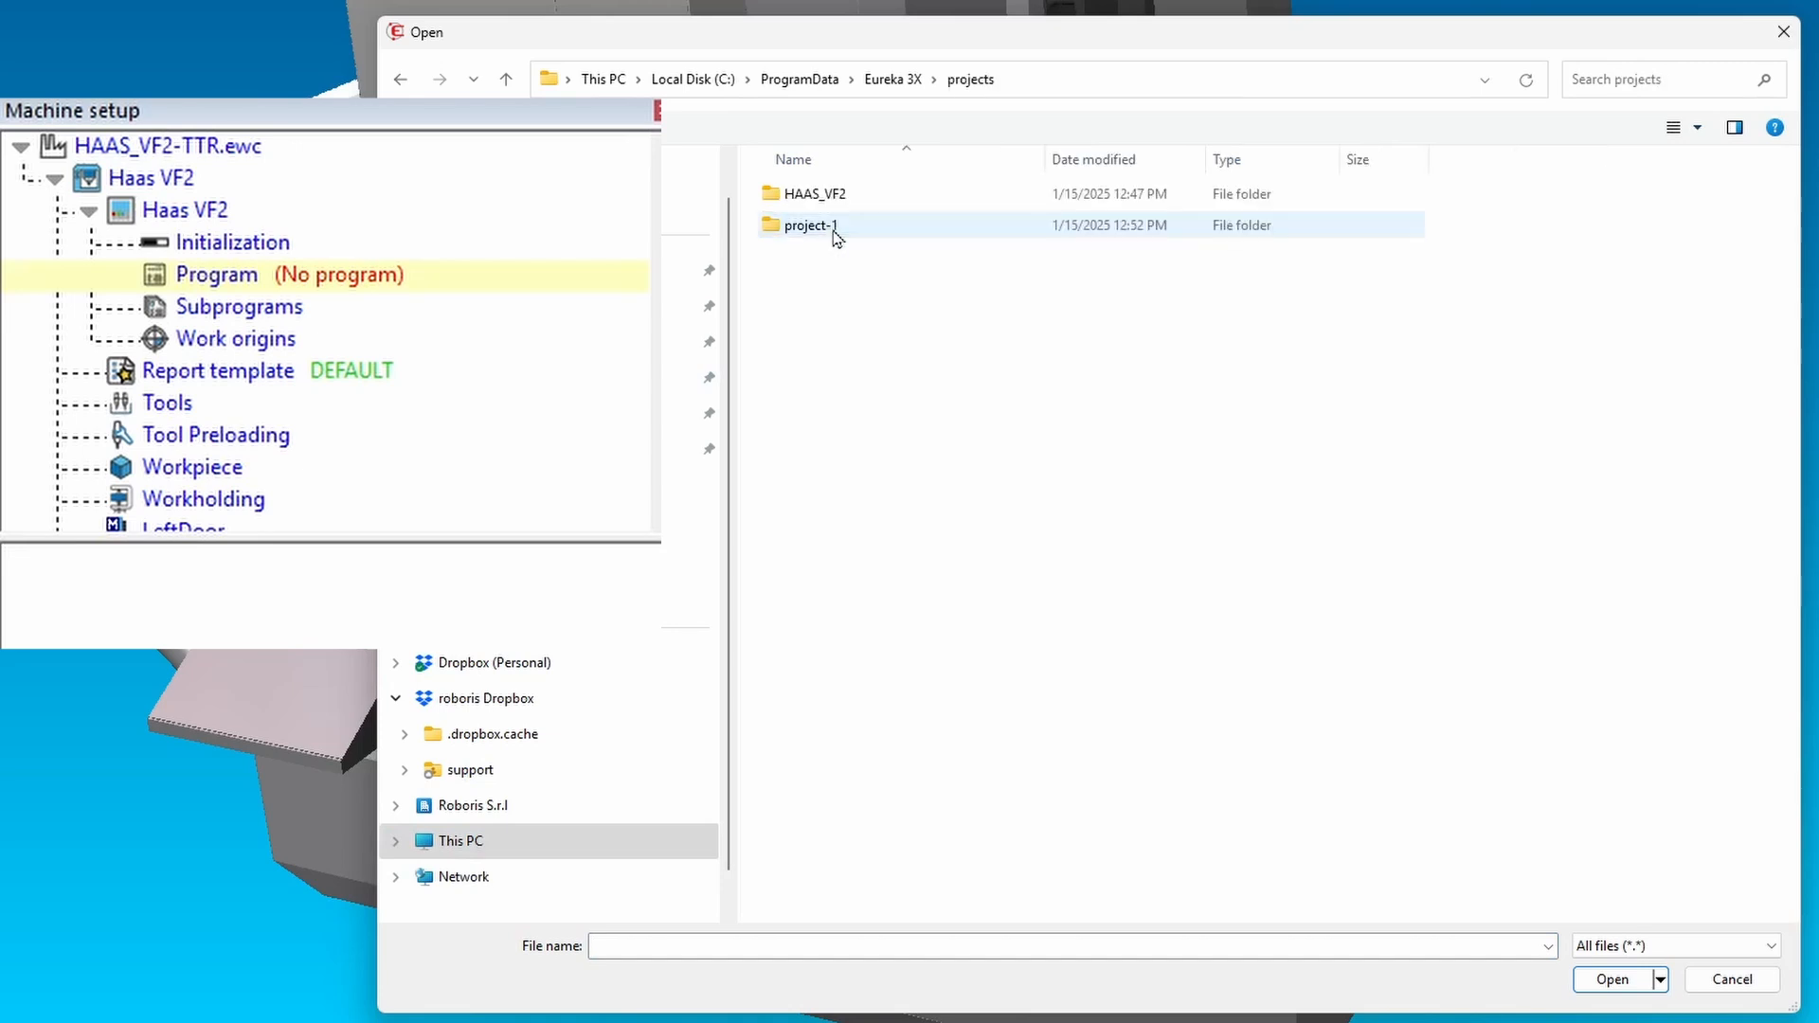
pyautogui.doubleClick(836, 206)
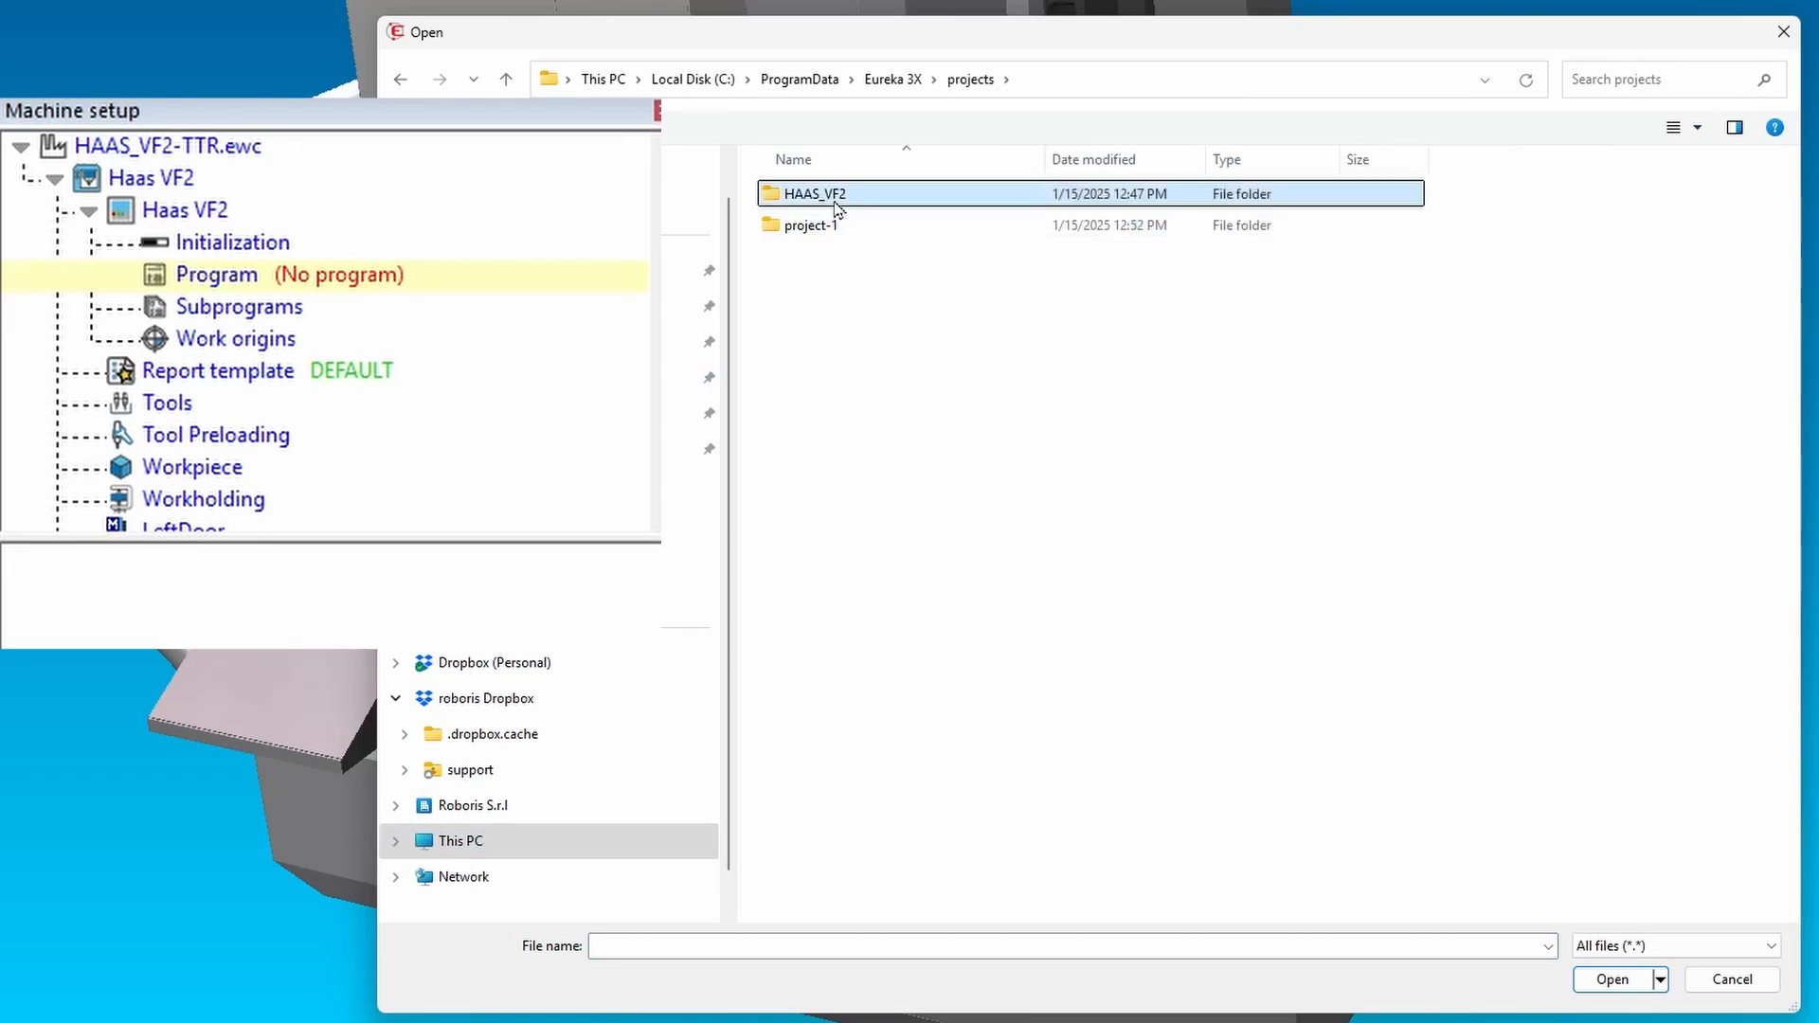
pyautogui.doubleClick(834, 225)
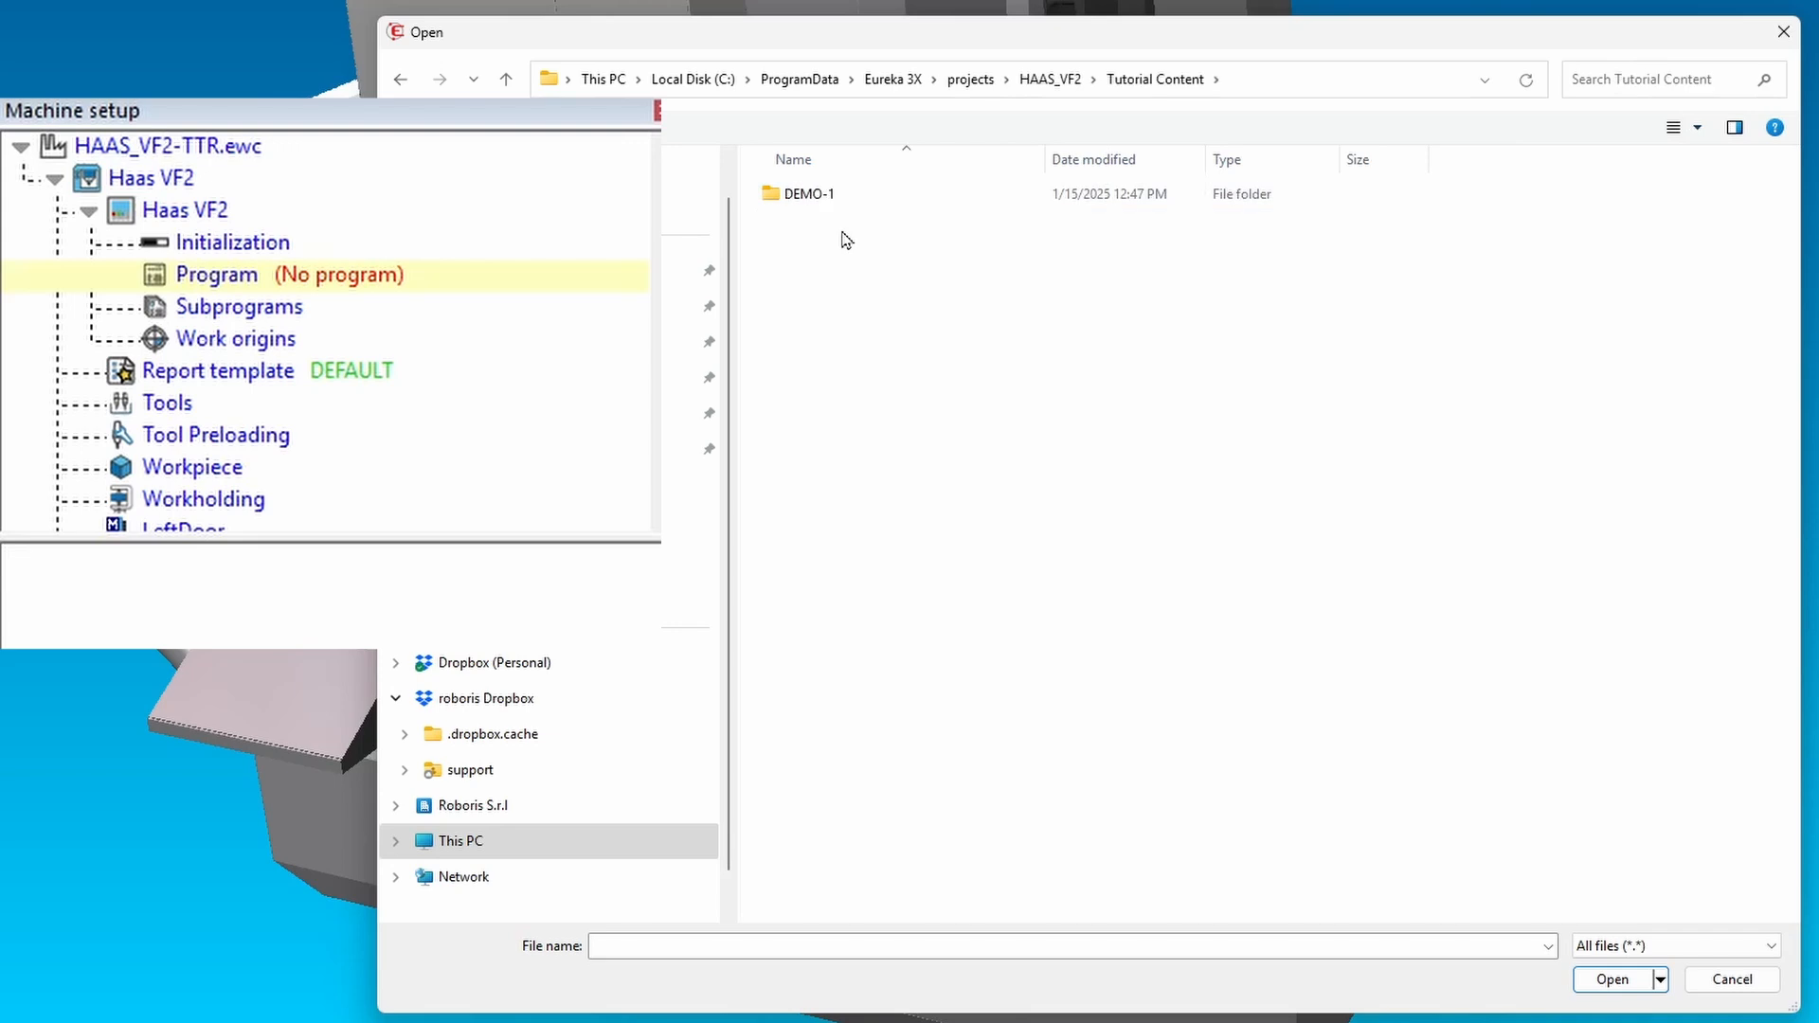
pyautogui.doubleClick(830, 201)
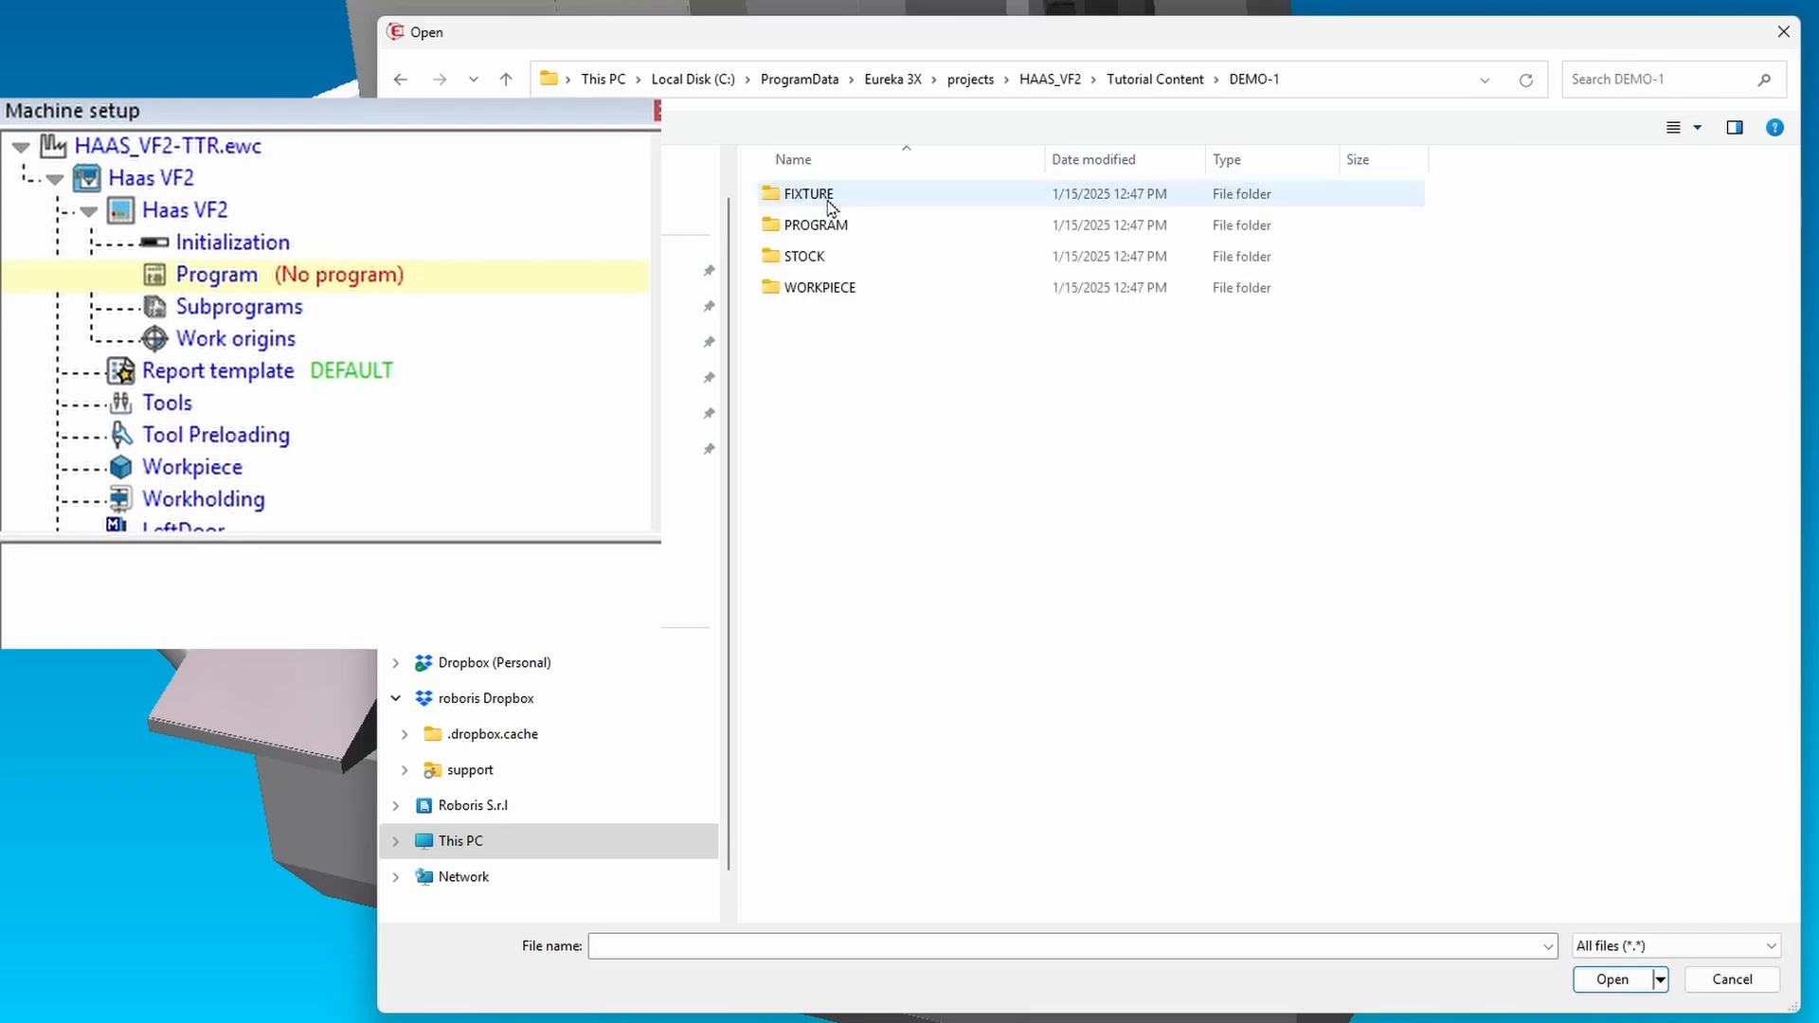
pyautogui.doubleClick(843, 227)
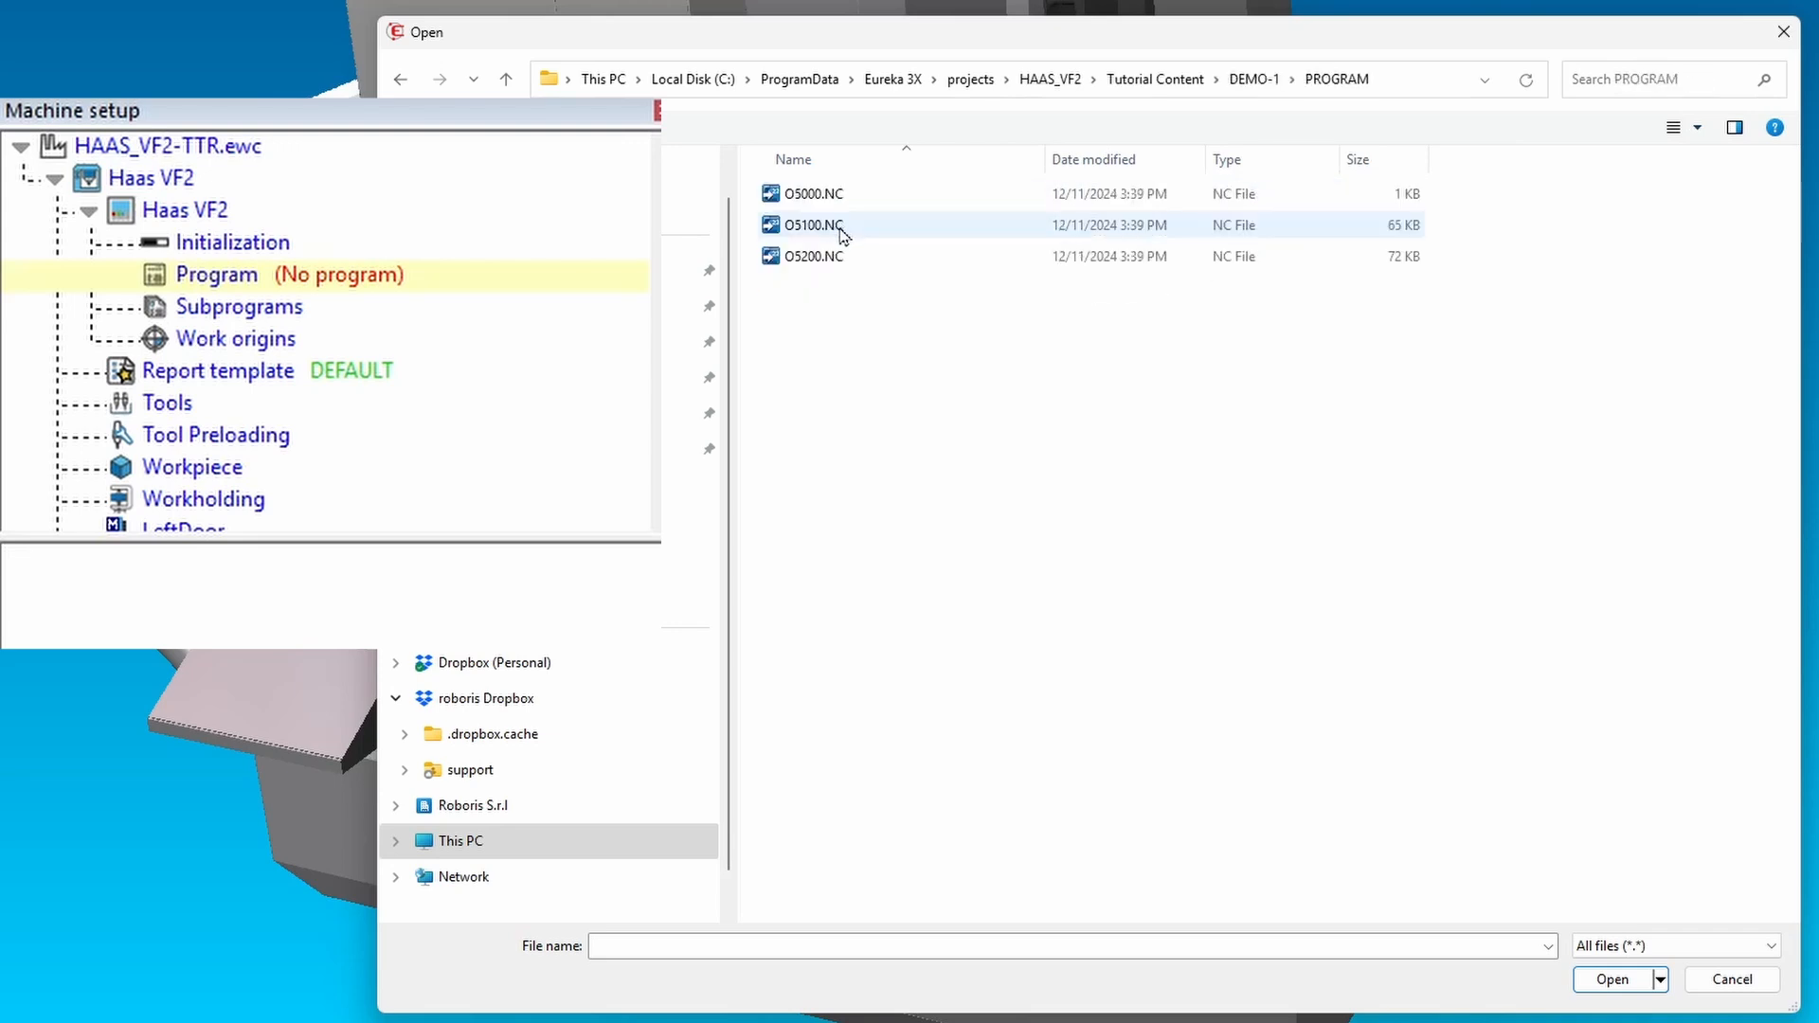
pyautogui.click(839, 194)
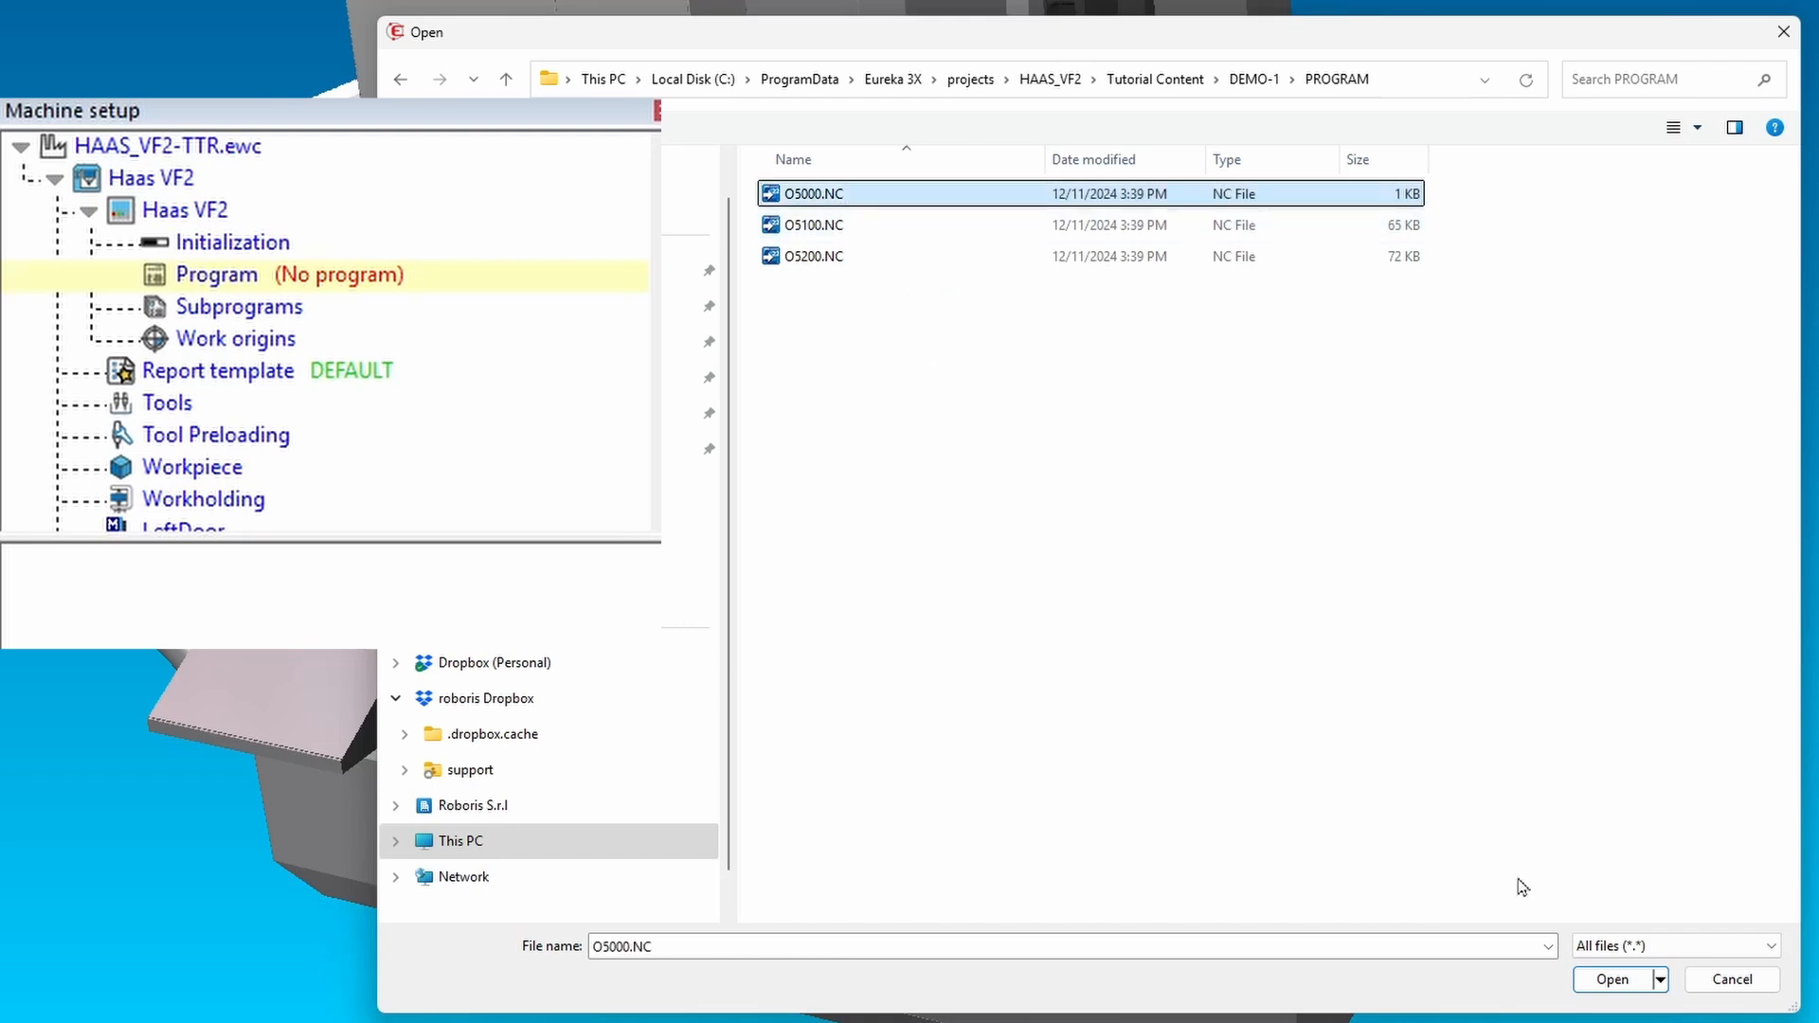
pyautogui.click(1614, 983)
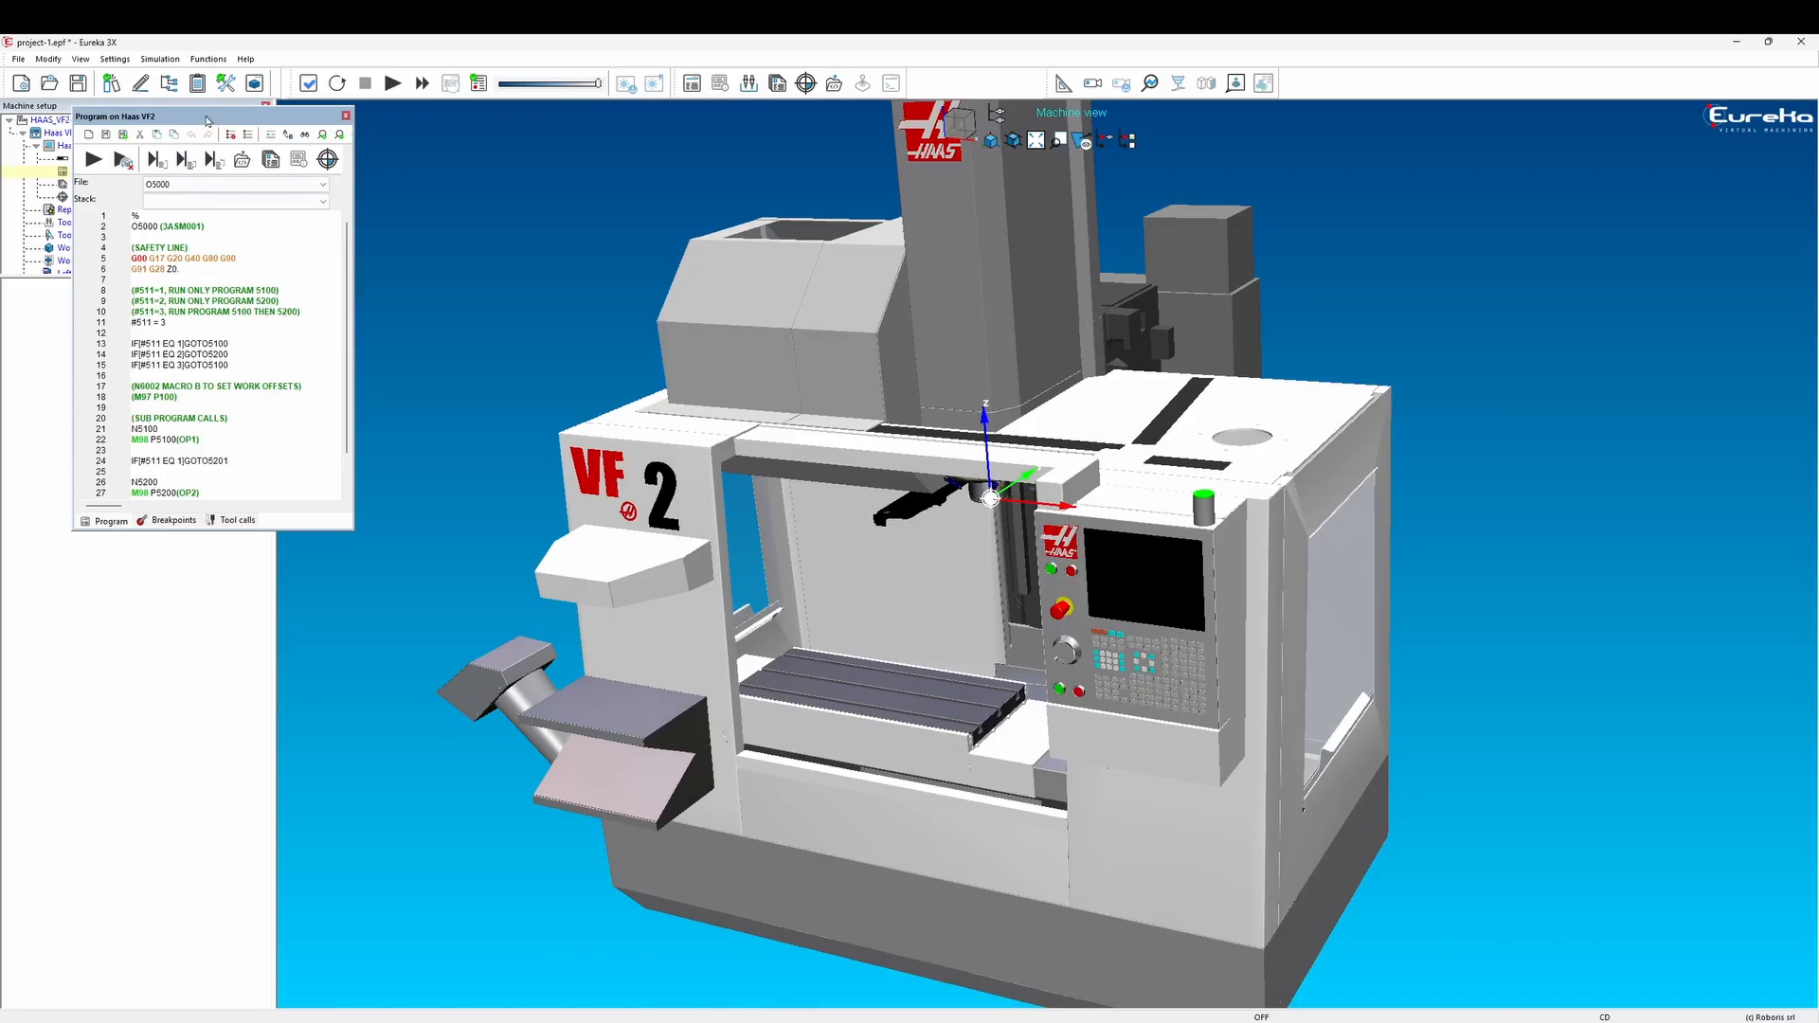
pyautogui.moveTo(1083, 338); pyautogui.dragTo(1801, 562)
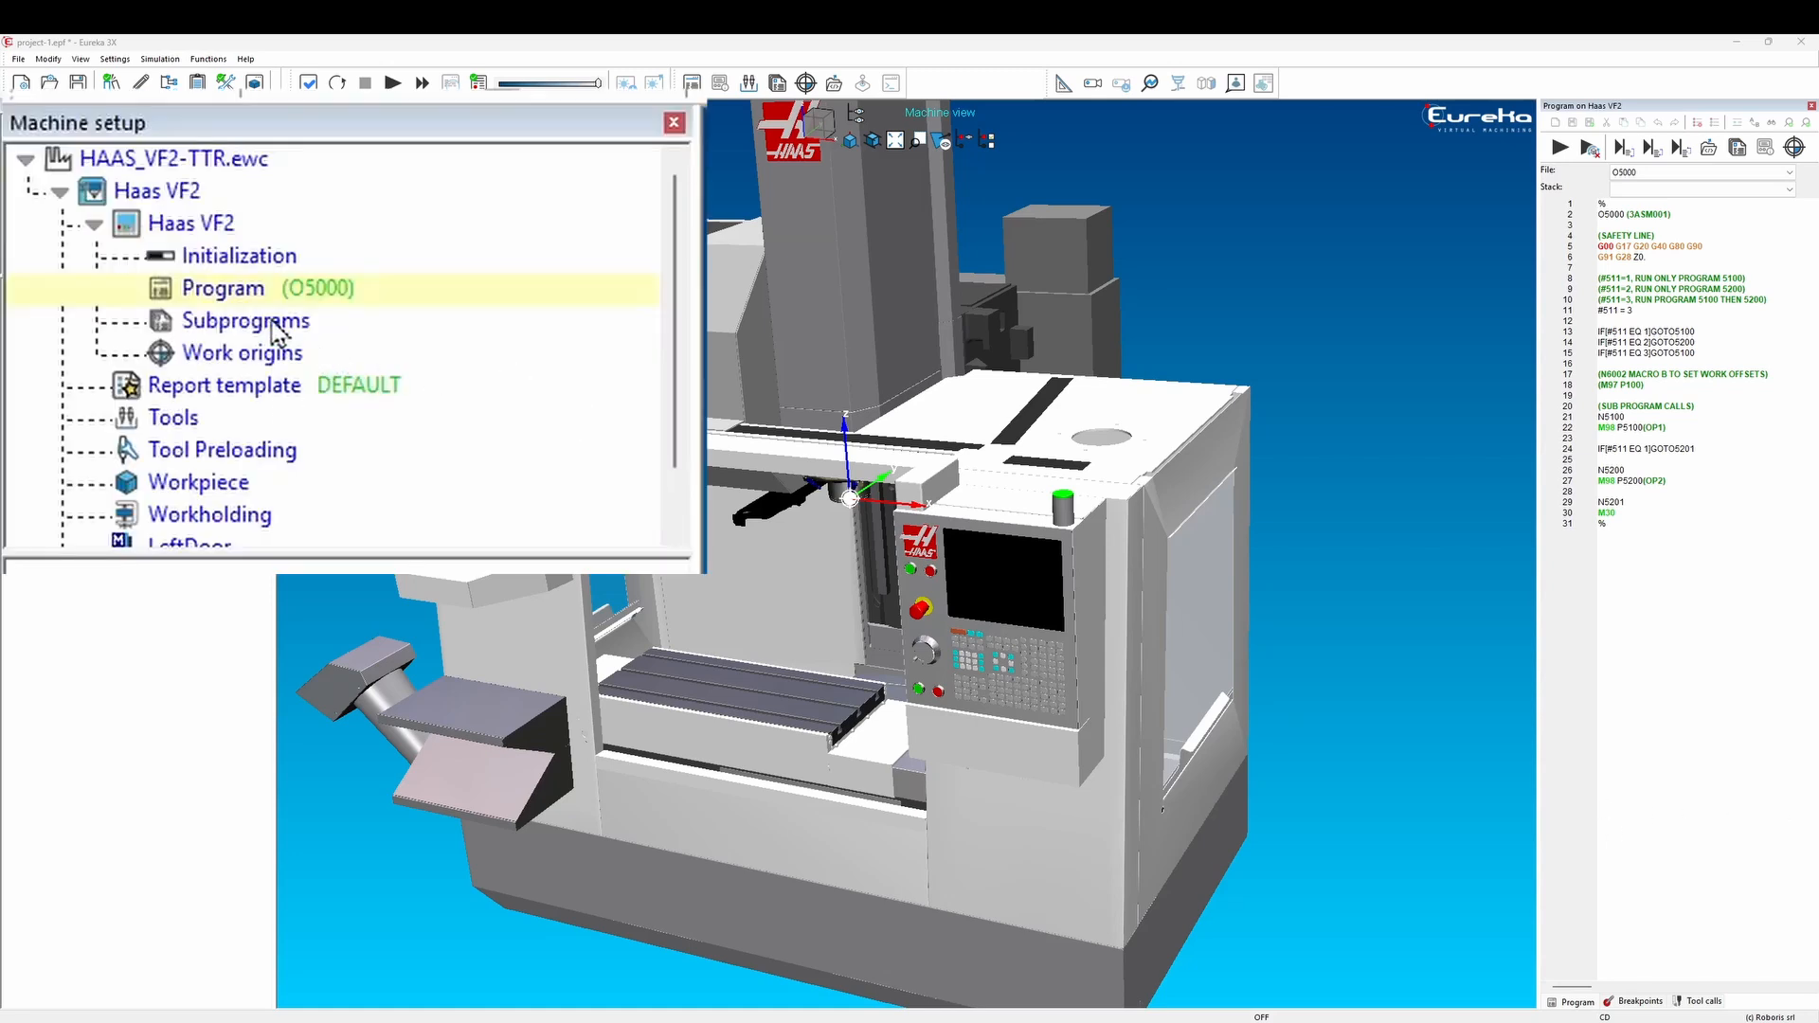
# Add O5100.NC and O5200.NC from the DEMO-1 PROGRAM folder as user subprograms of the Haas VF2.
pyautogui.rightClick(107, 184)
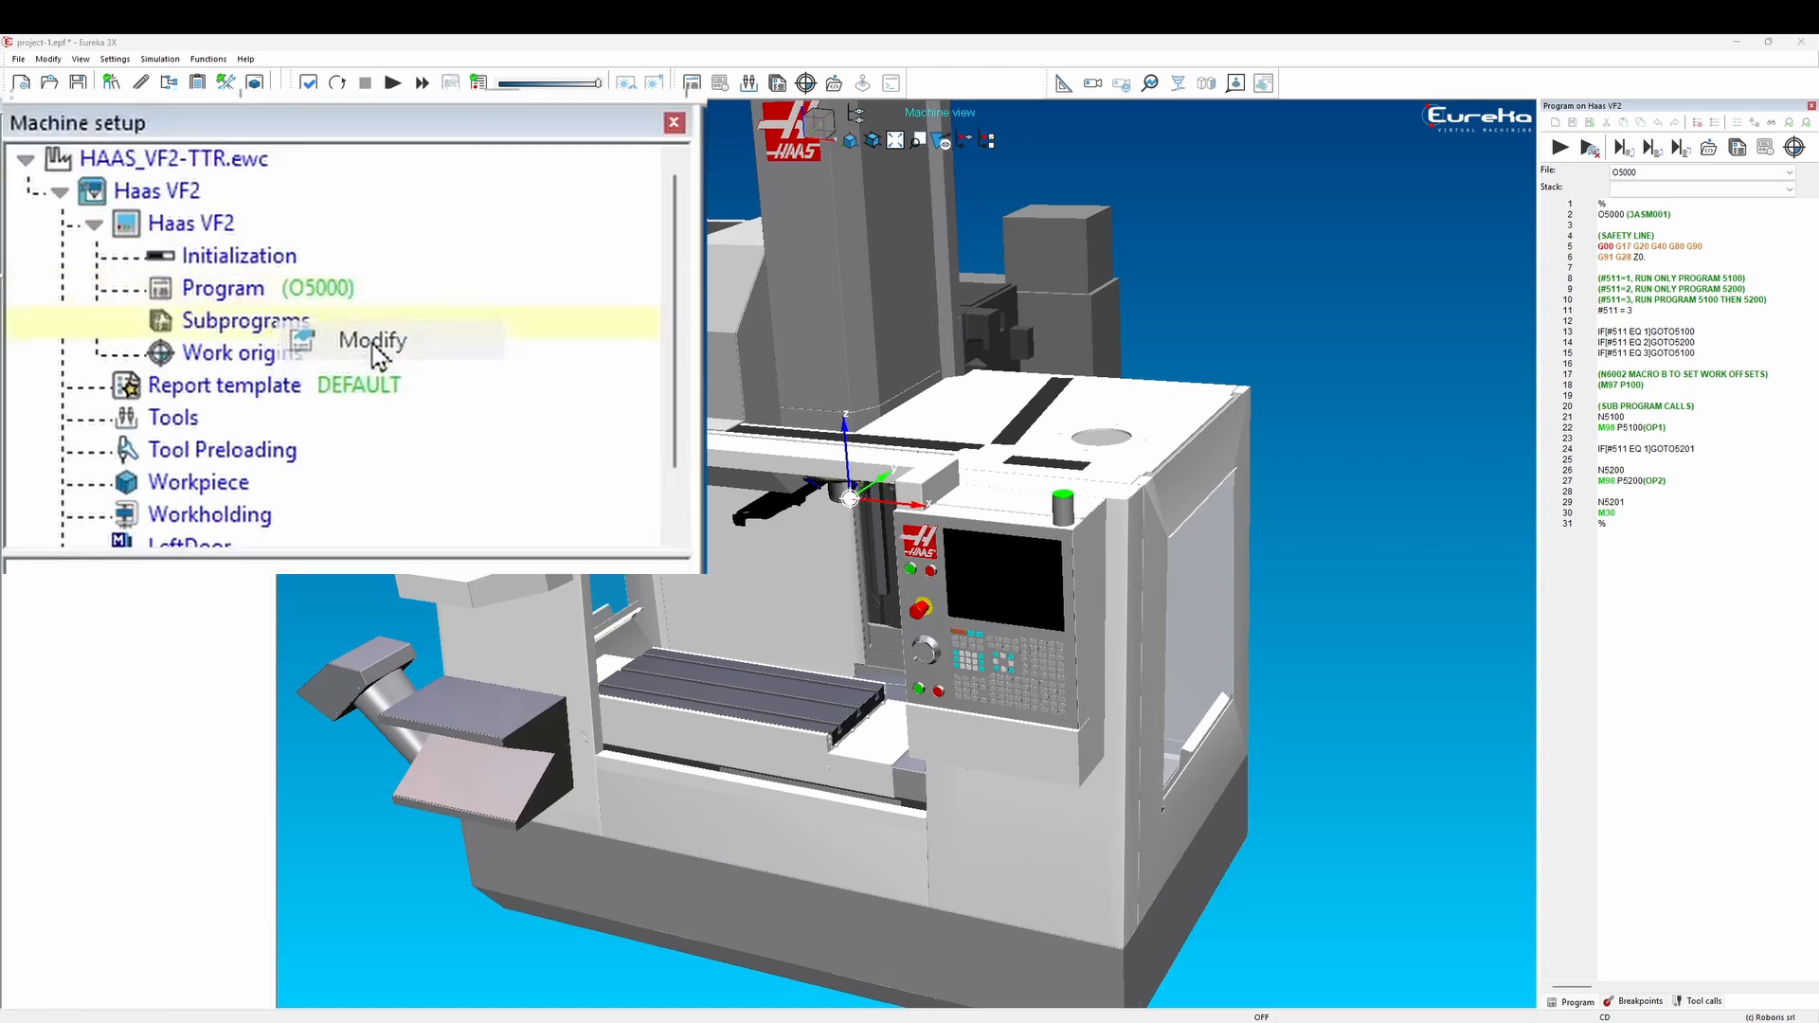
pyautogui.click(372, 343)
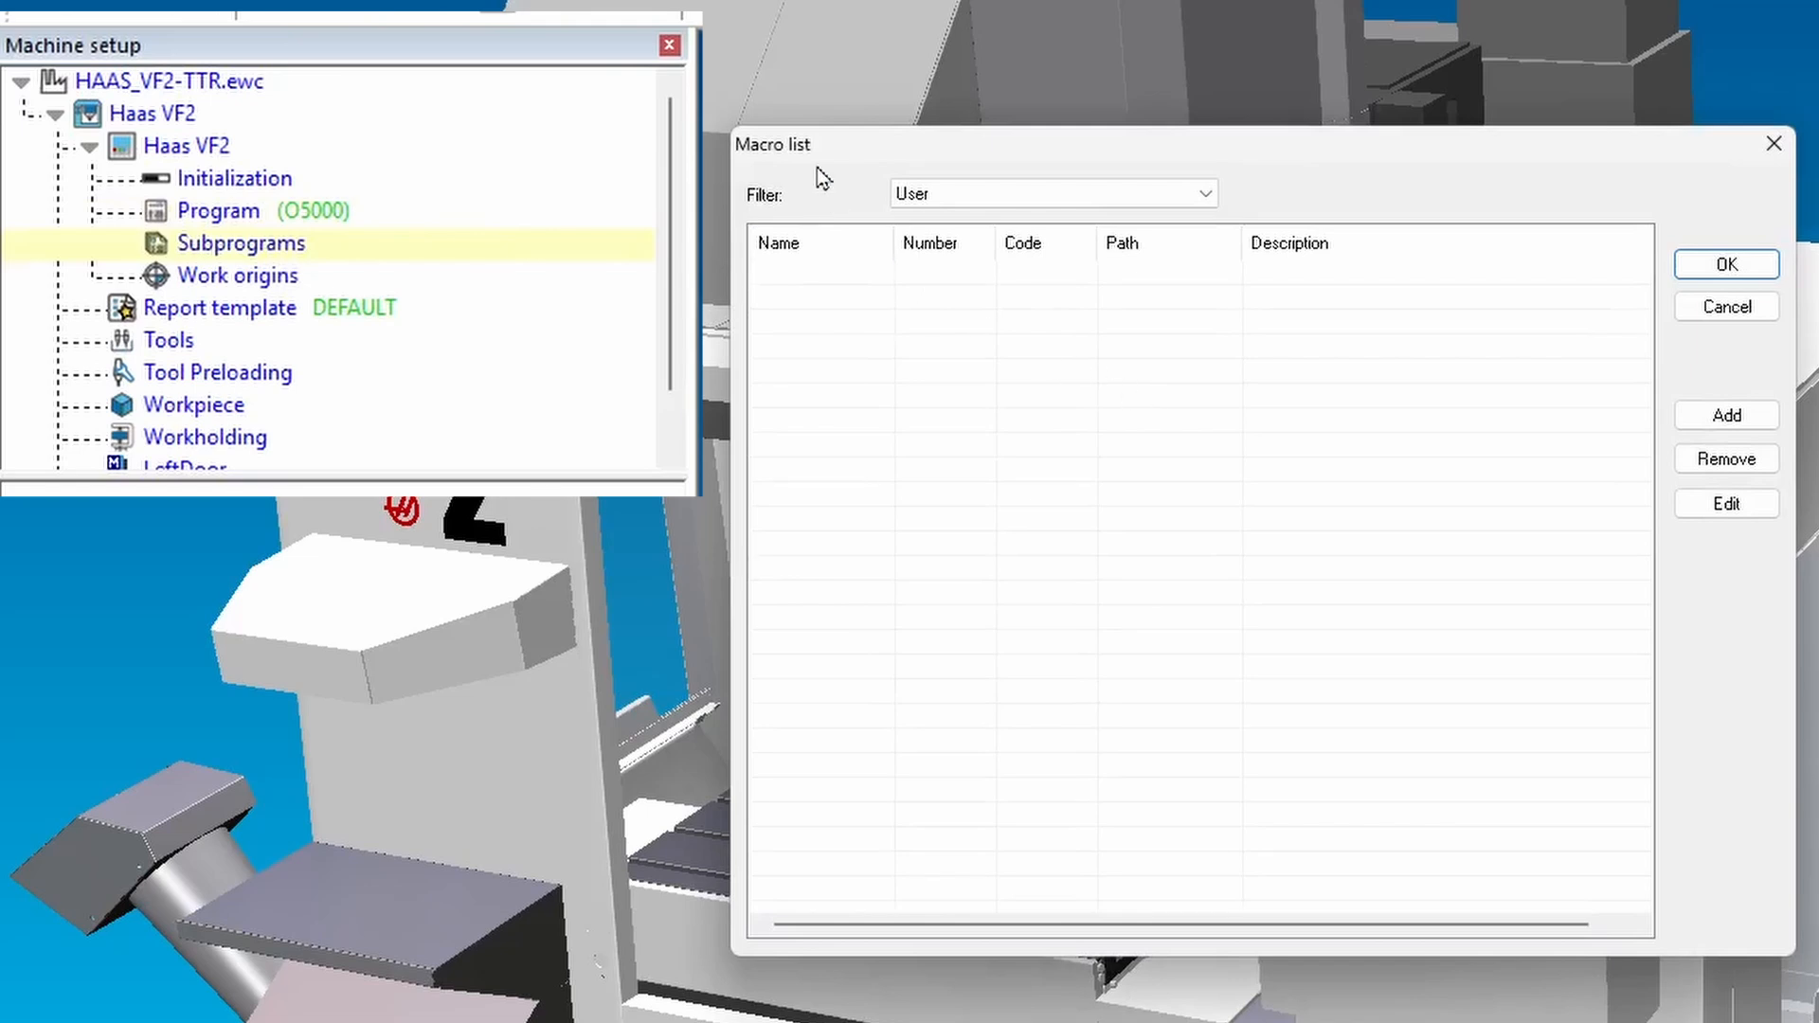
pyautogui.click(1760, 420)
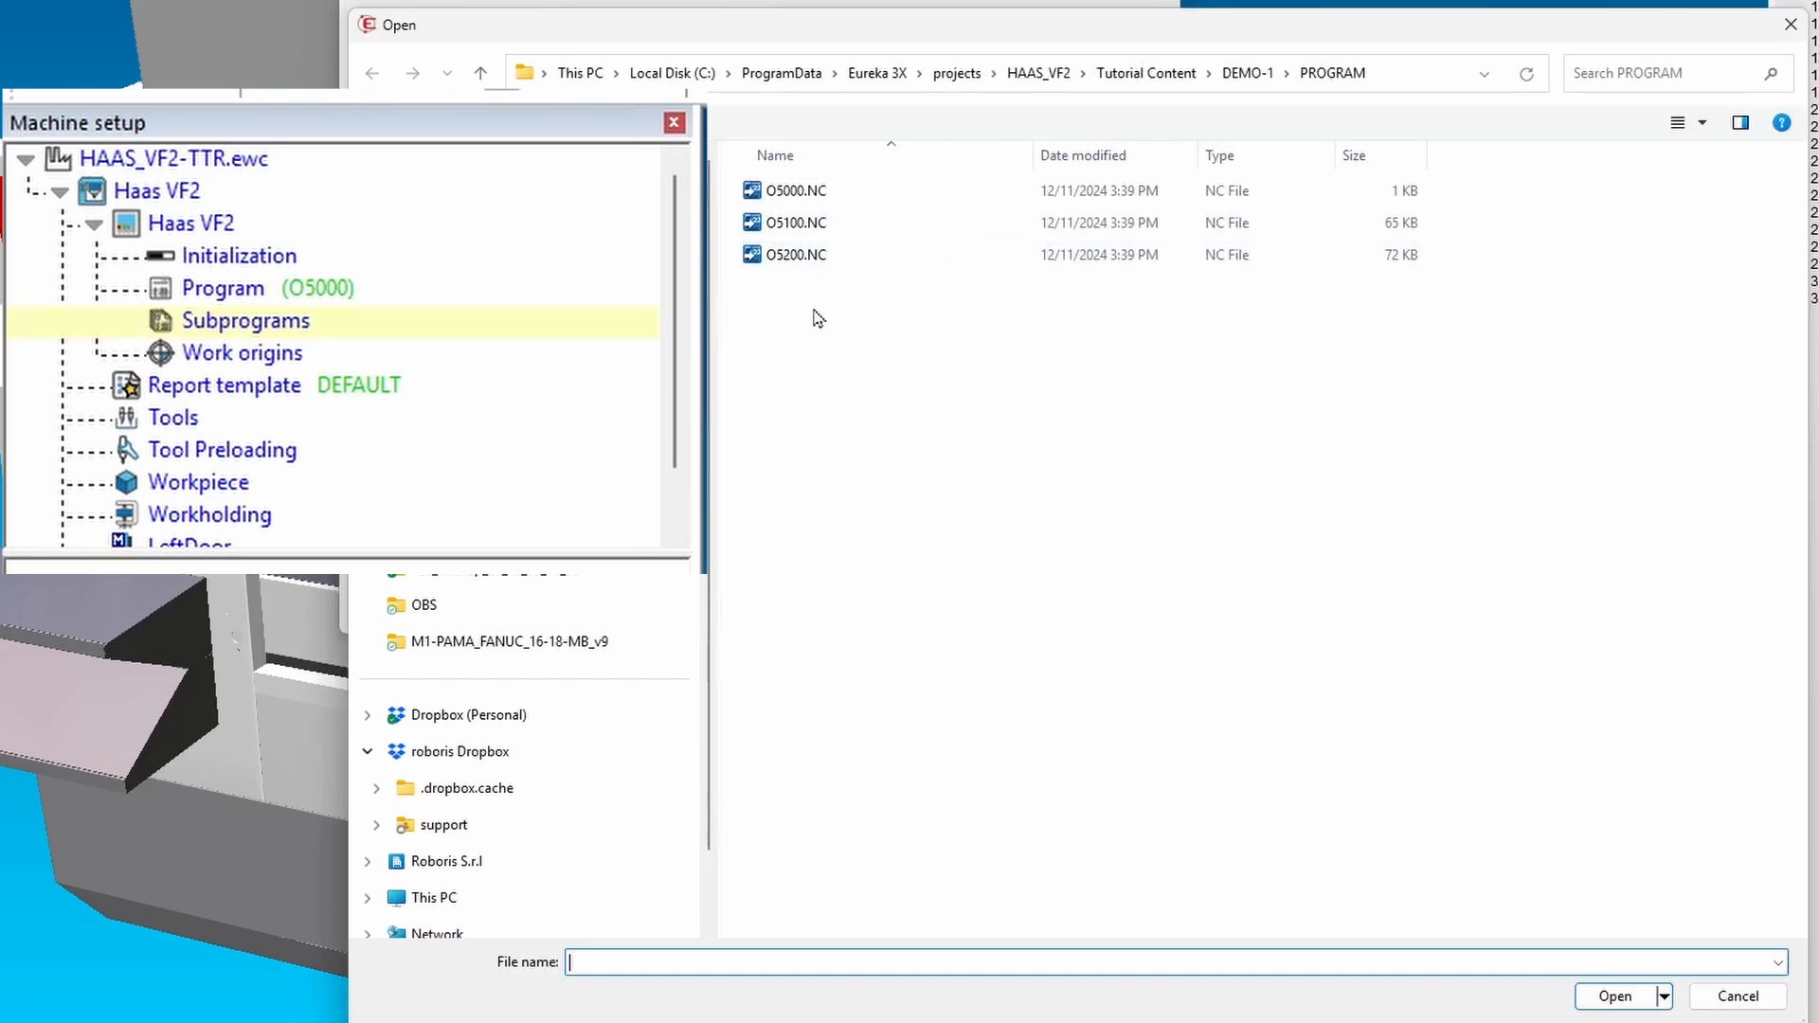
pyautogui.moveTo(812, 313); pyautogui.dragTo(794, 237)
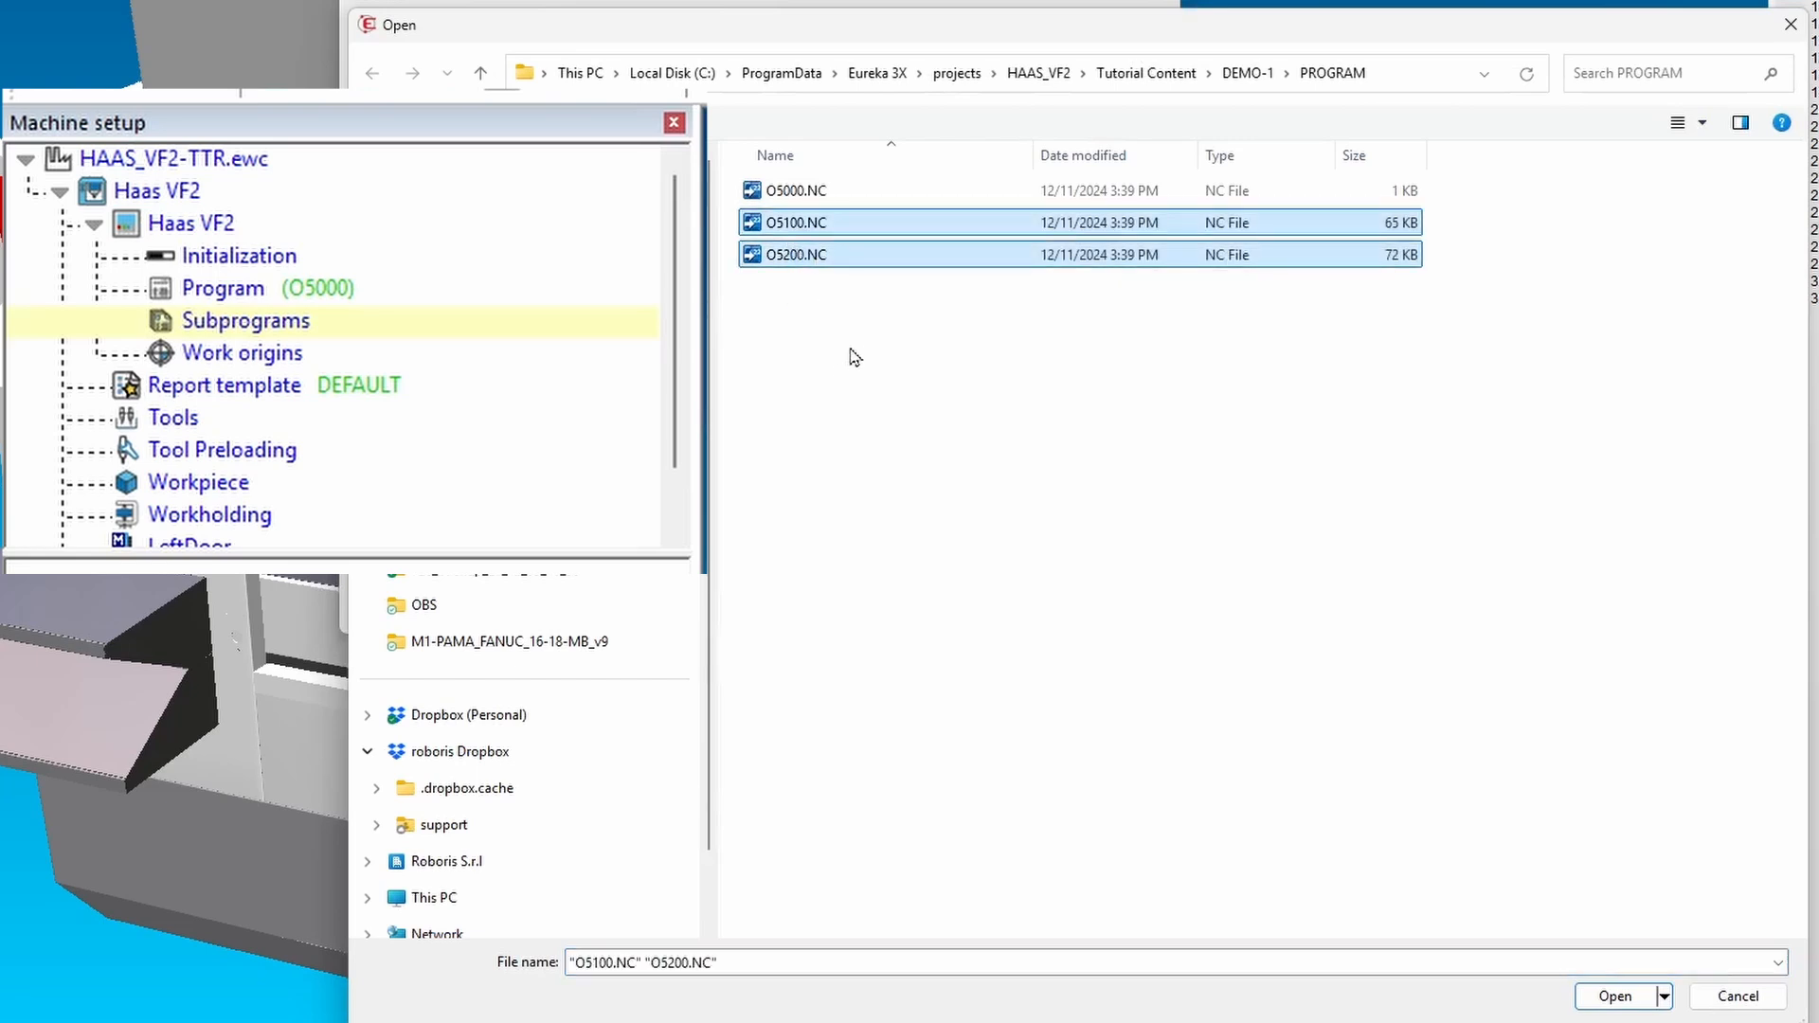
pyautogui.click(1622, 996)
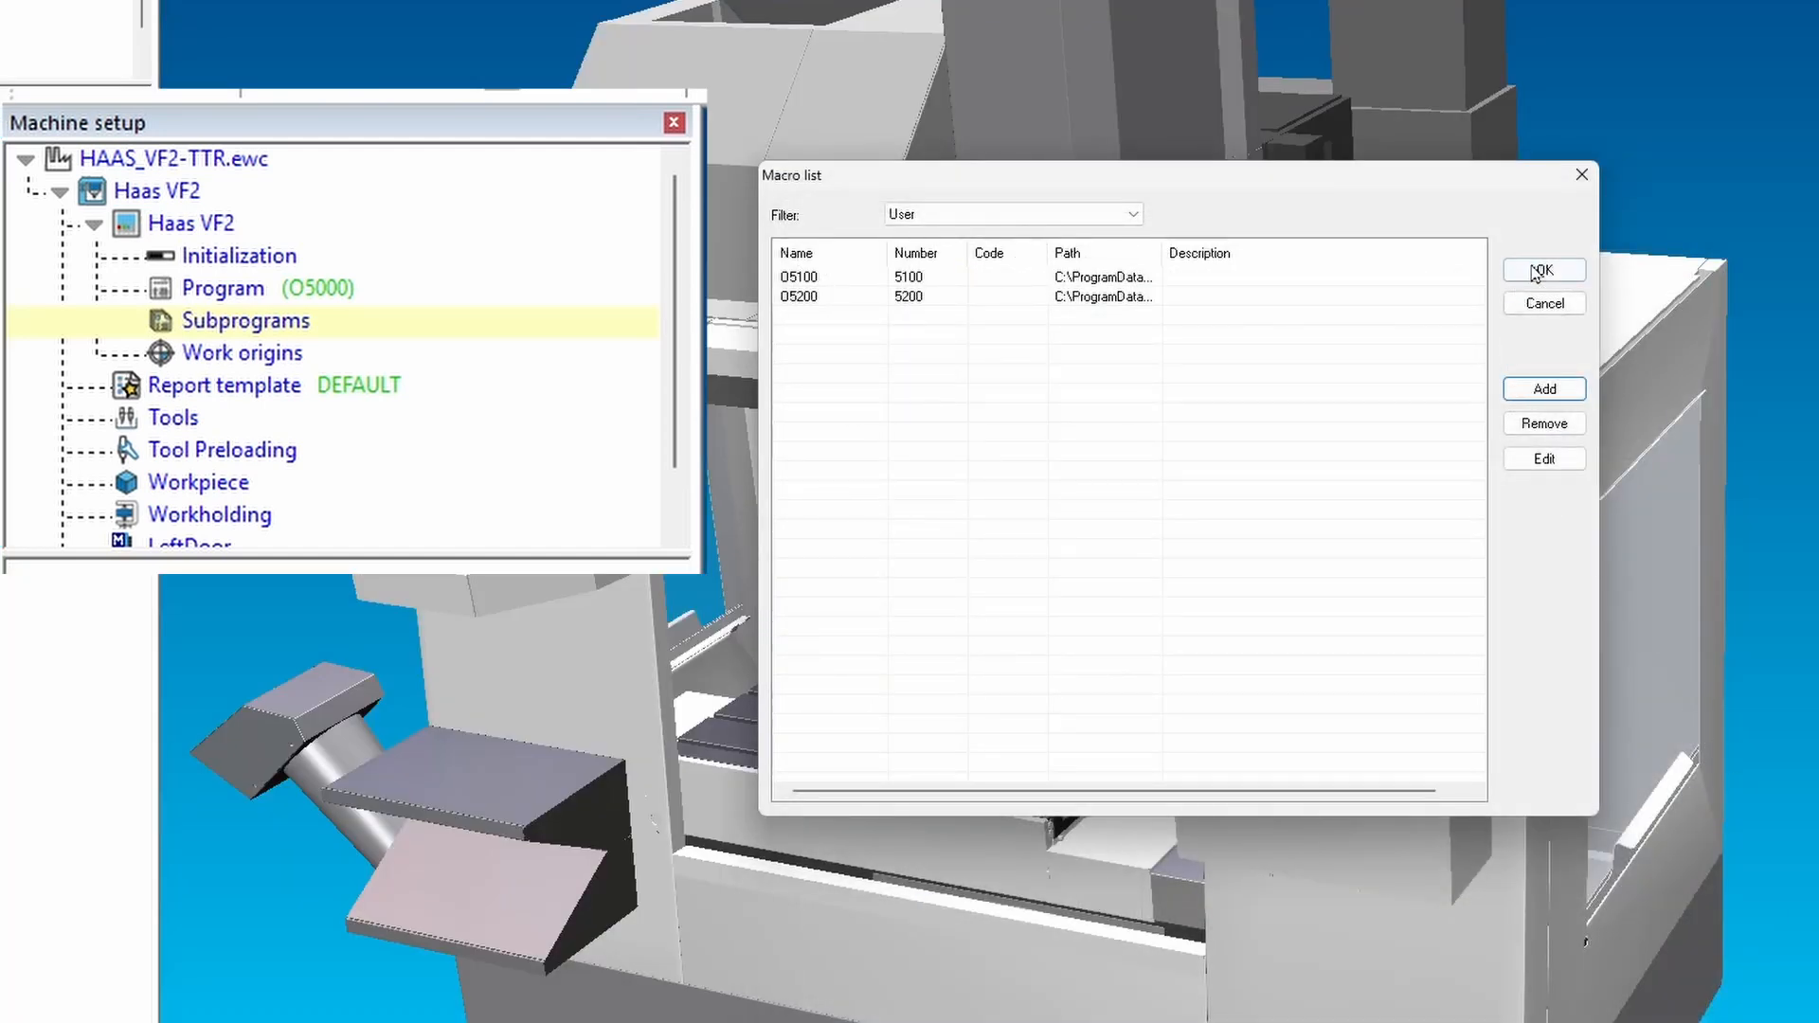
pyautogui.click(1557, 276)
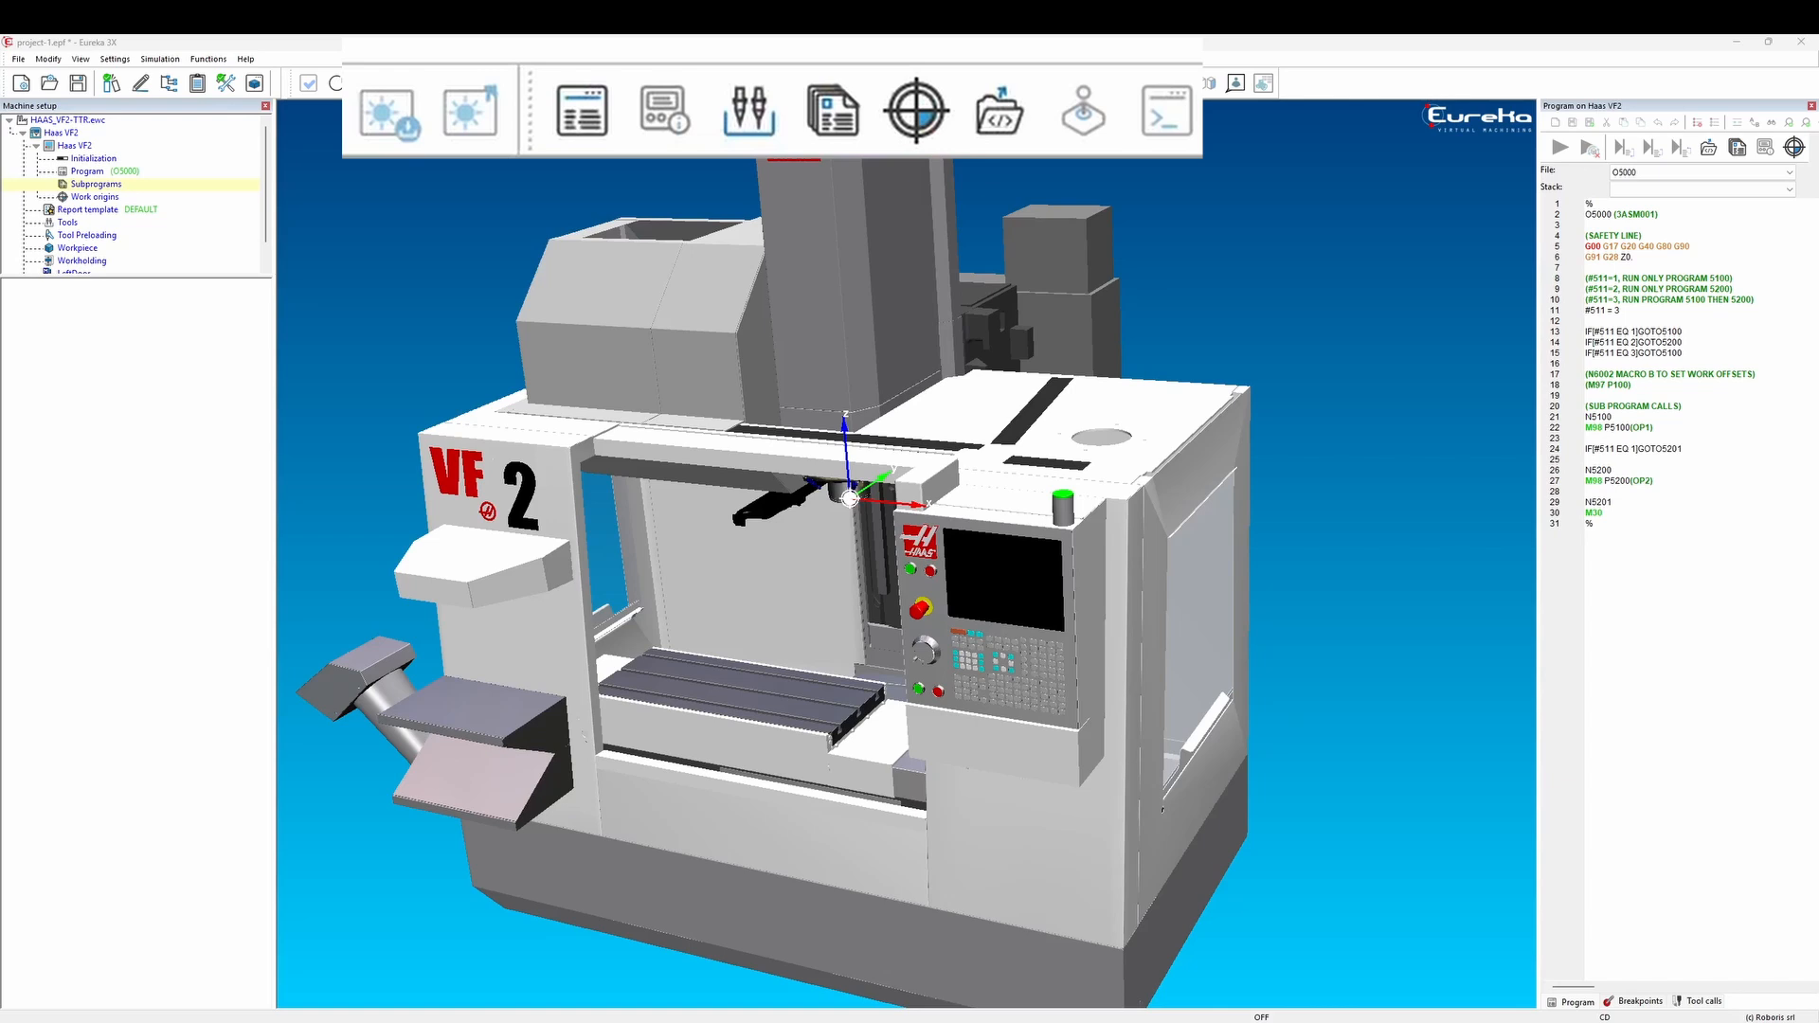
# Start importing a tool database into the project from C:\ProgramData\Eureka 3X\projects\HAAS_VF2\HAAS_VF2-DEMO1\_TDB.
pyautogui.click(744, 110)
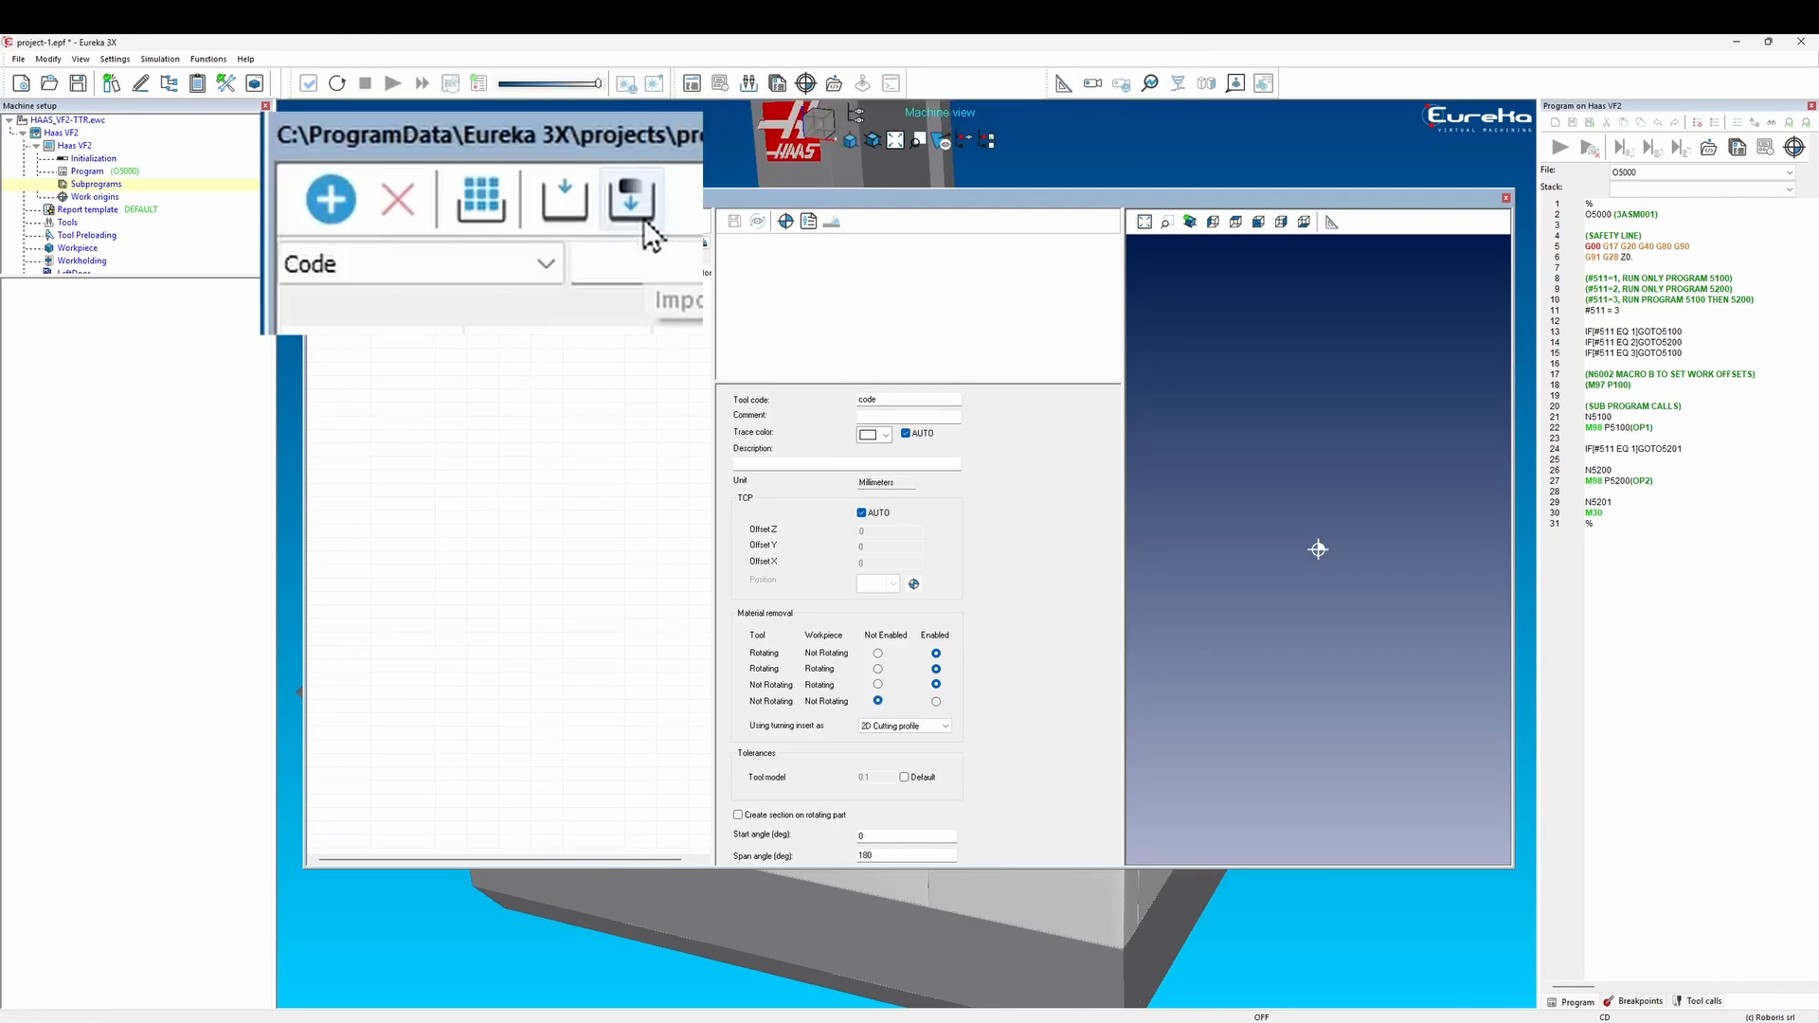
pyautogui.click(644, 218)
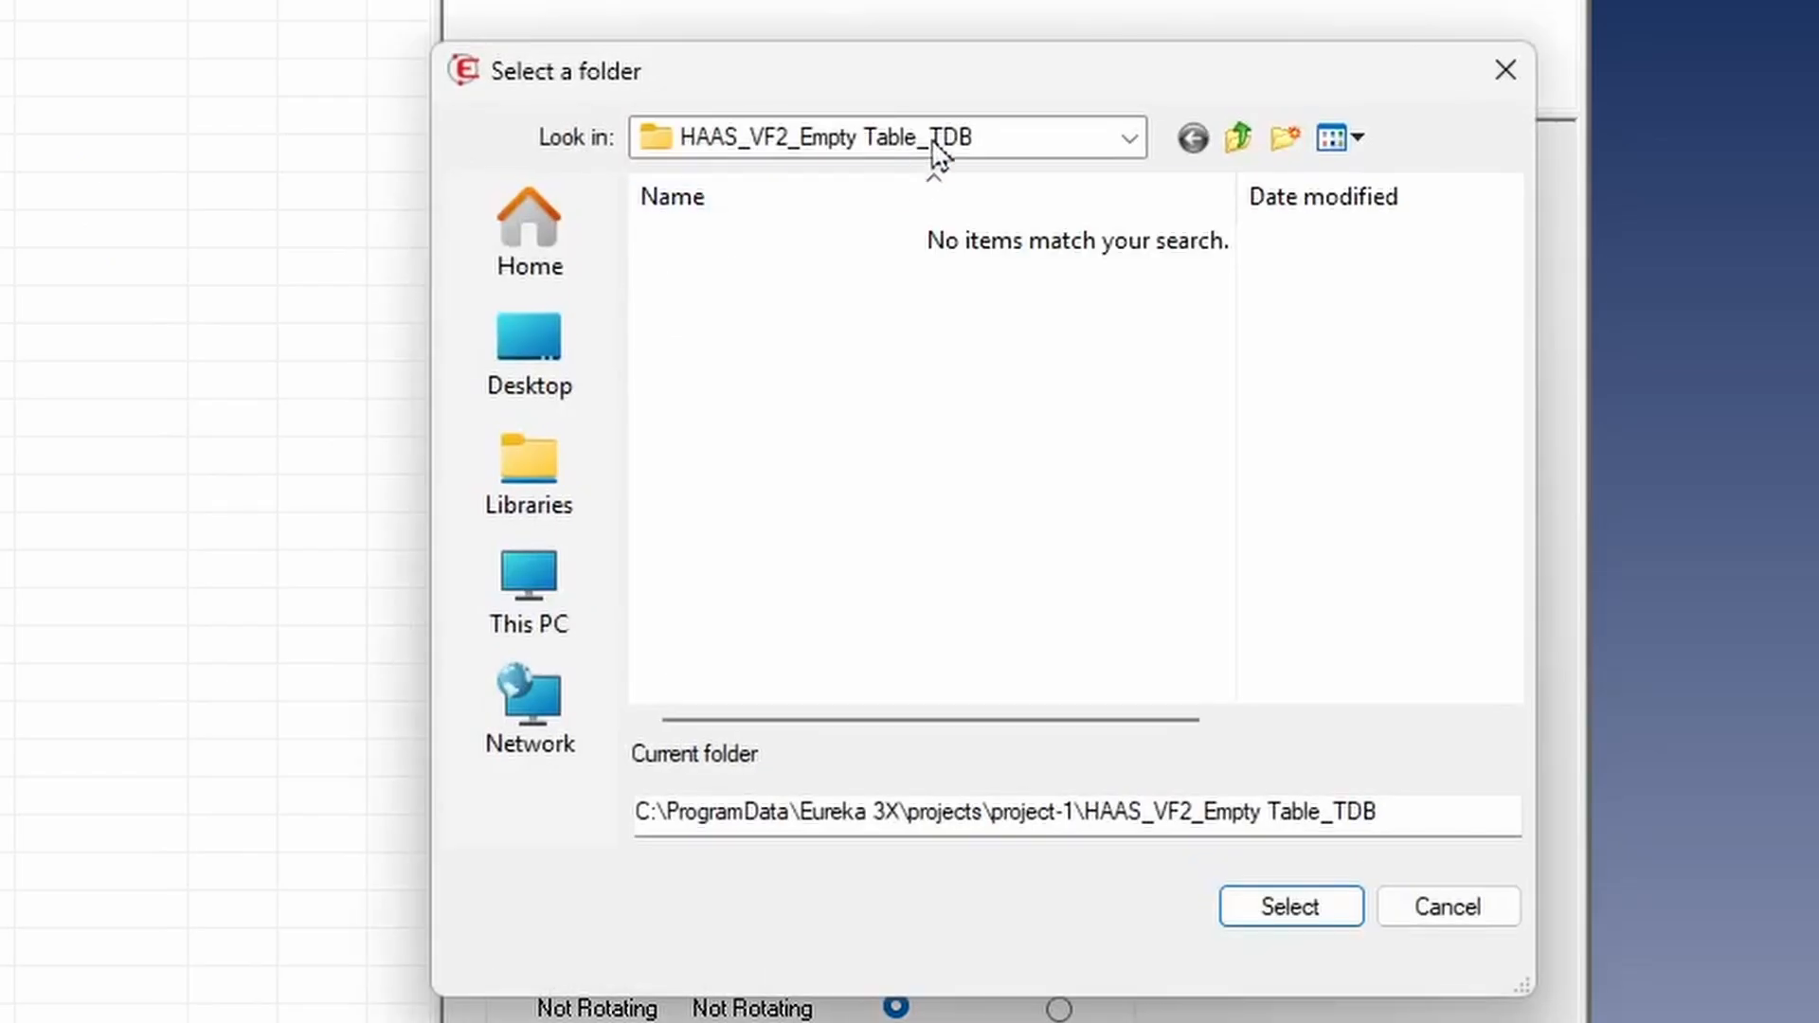
pyautogui.click(938, 152)
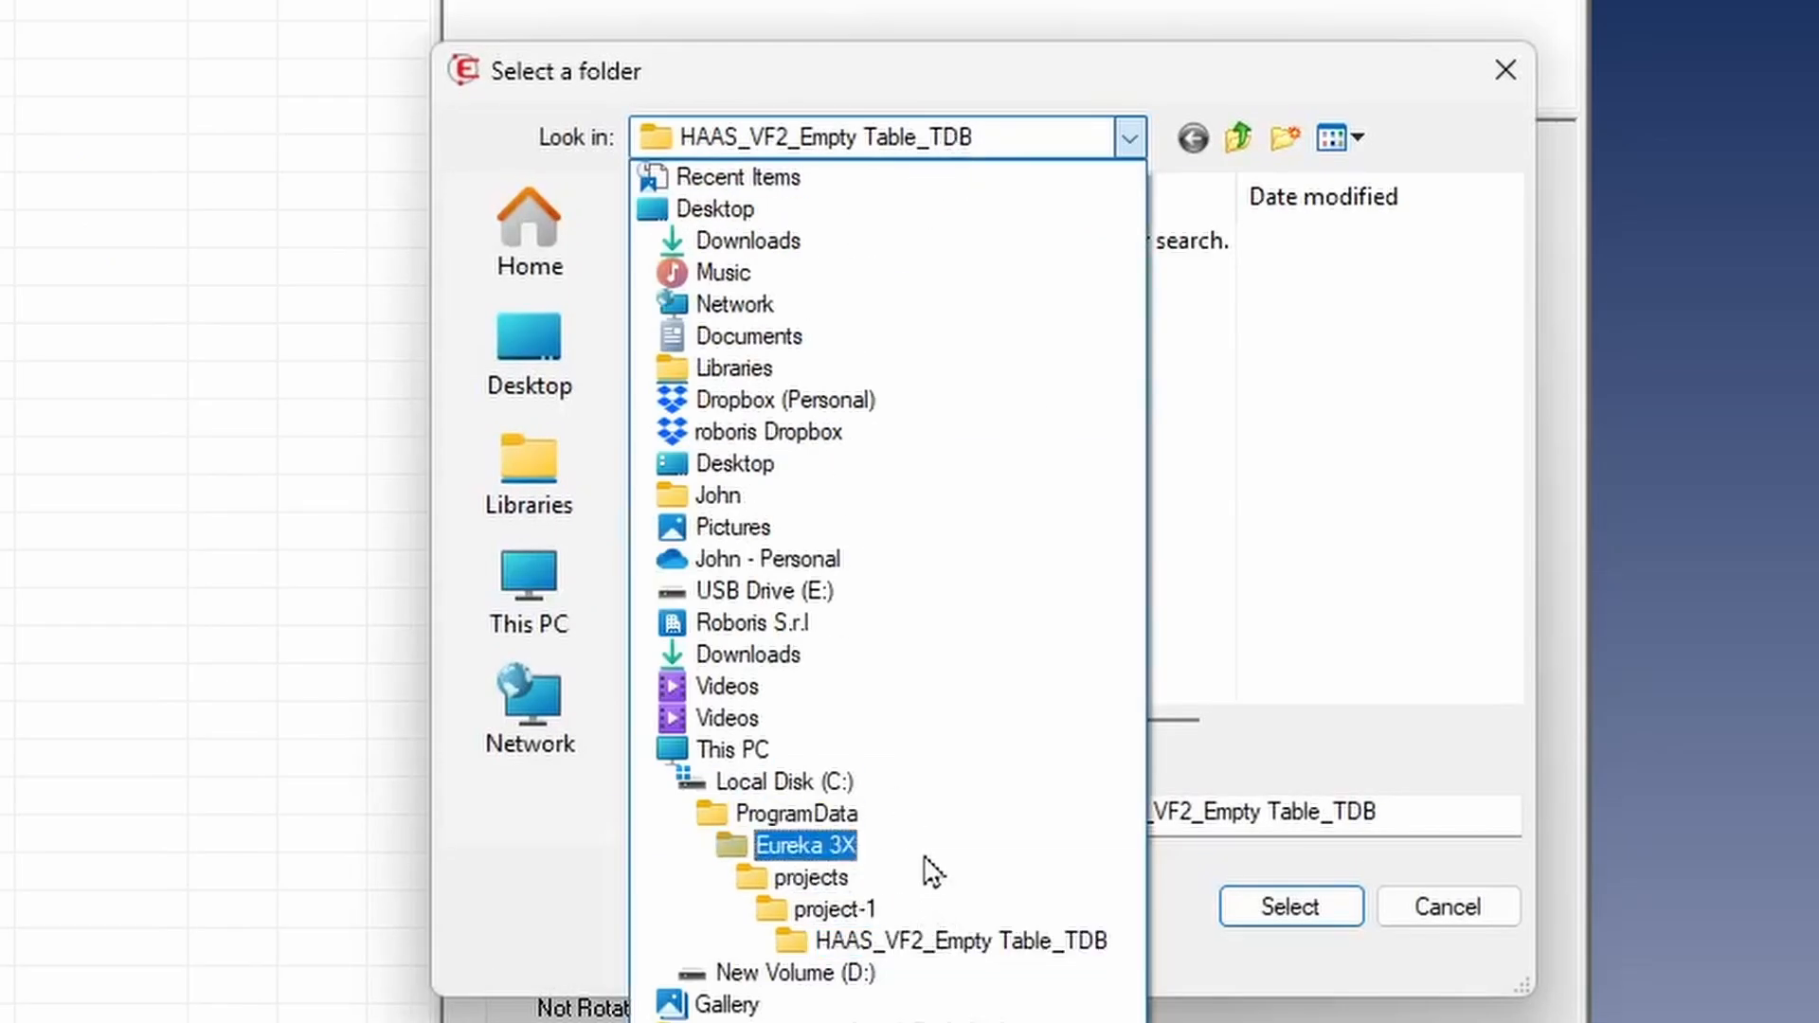
pyautogui.click(926, 853)
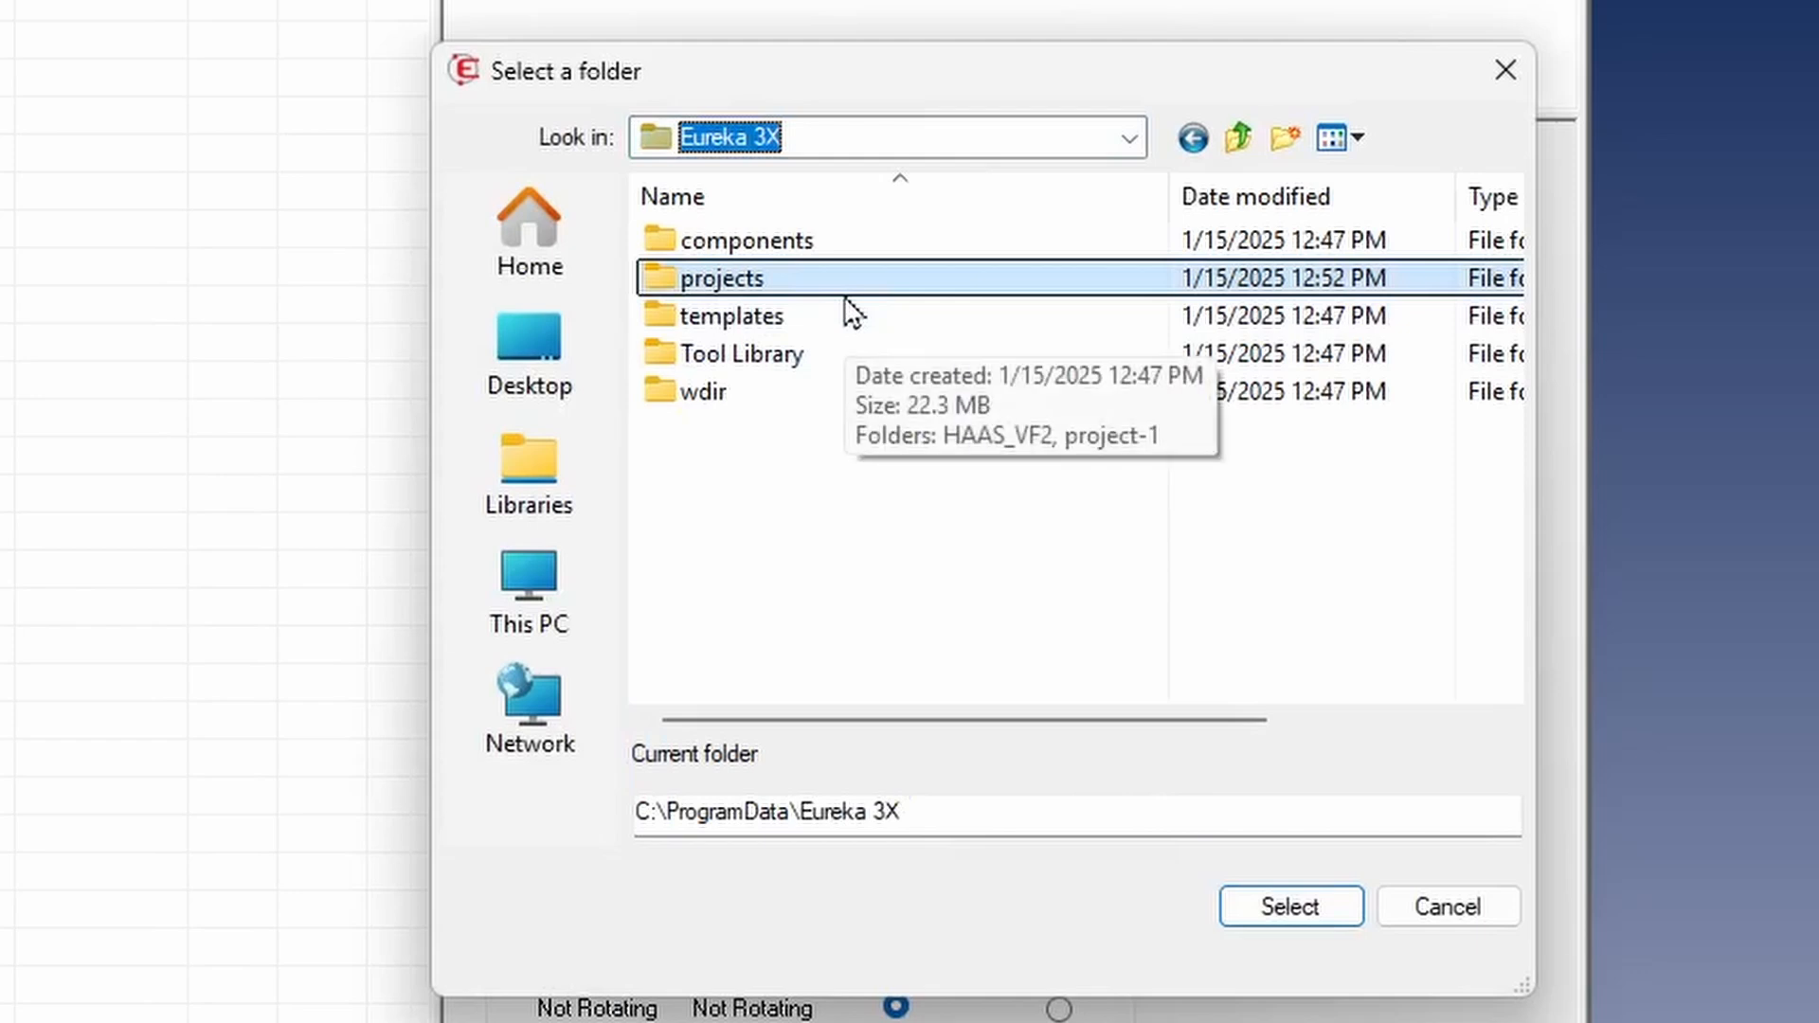
pyautogui.doubleClick(846, 293)
pyautogui.doubleClick(830, 258)
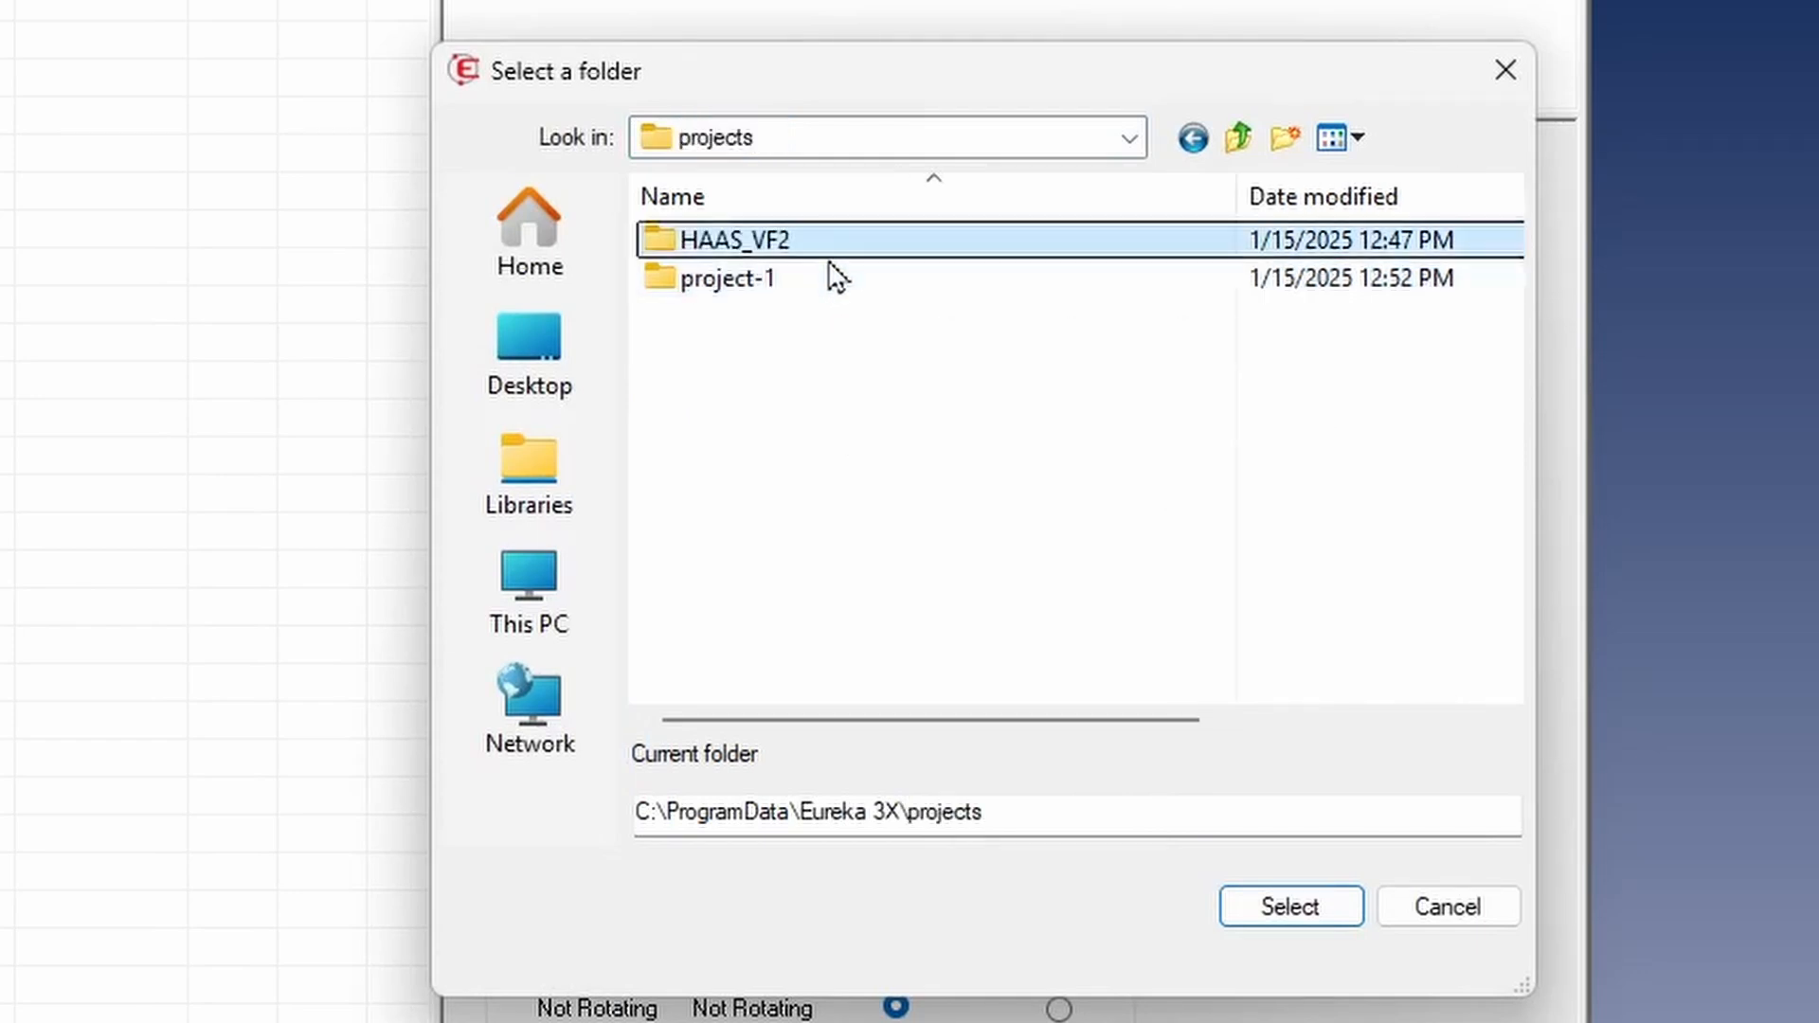
pyautogui.doubleClick(831, 256)
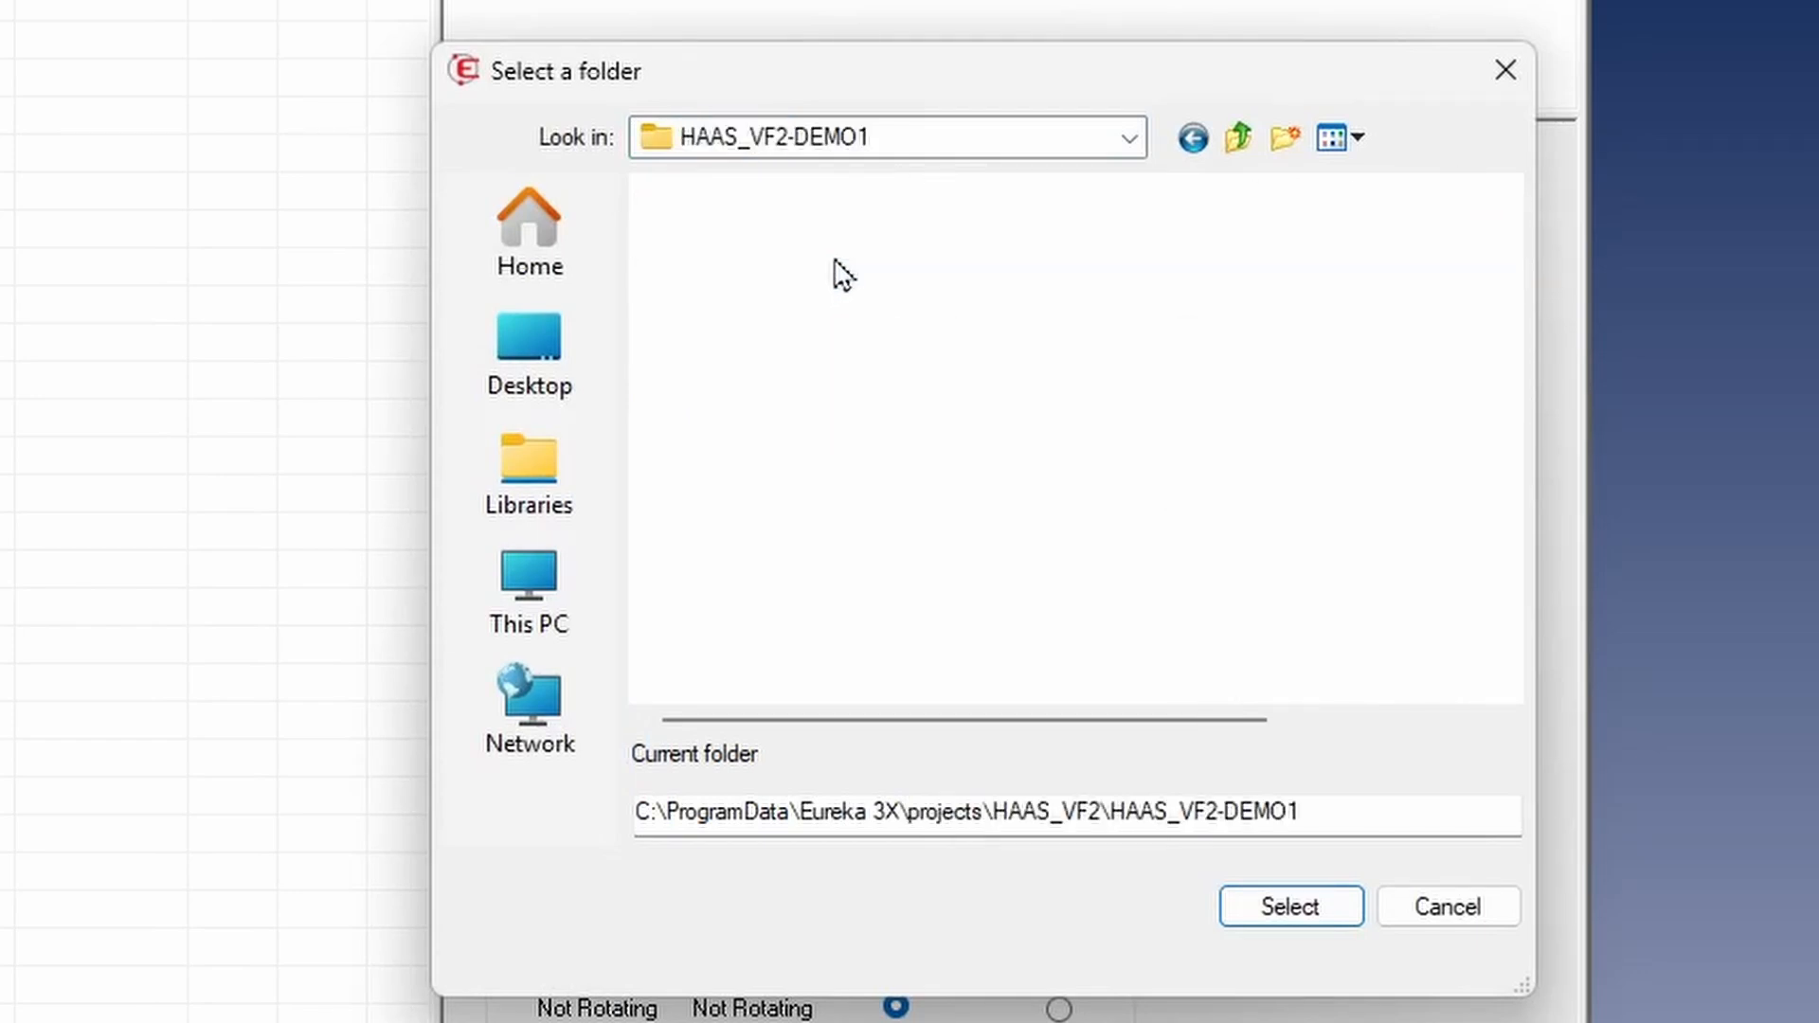
pyautogui.doubleClick(835, 254)
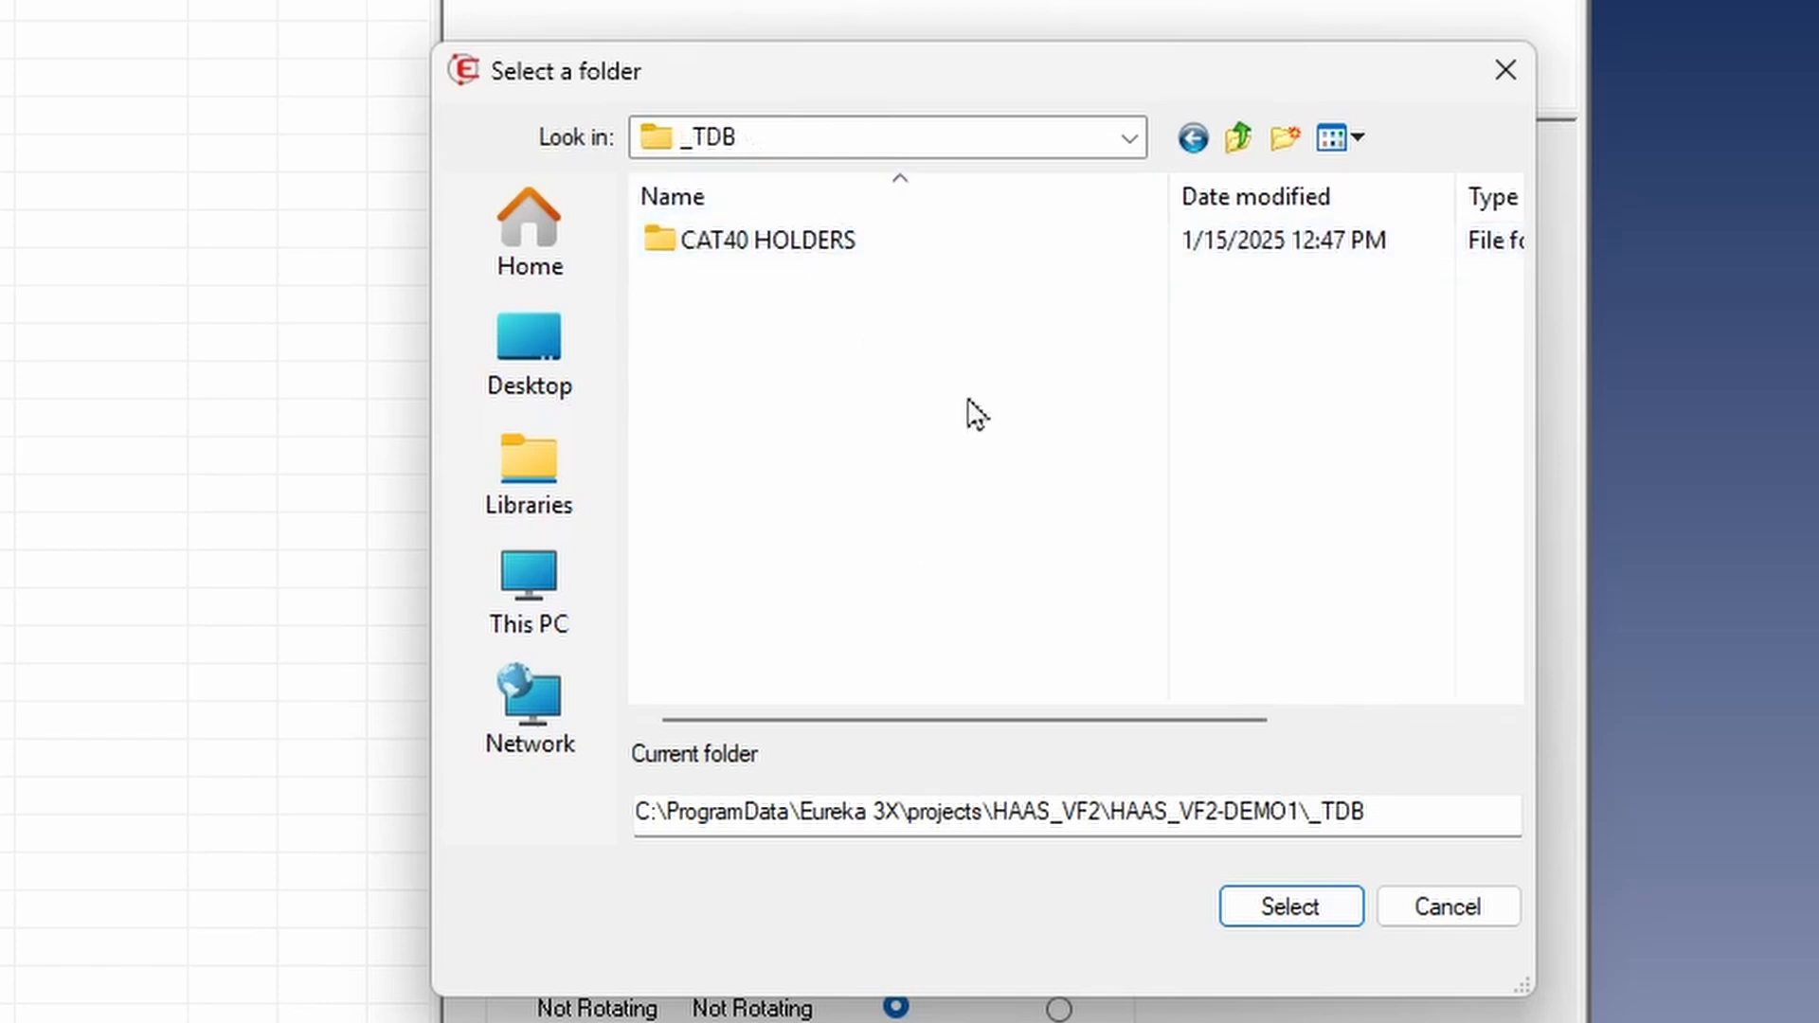
pyautogui.click(1270, 905)
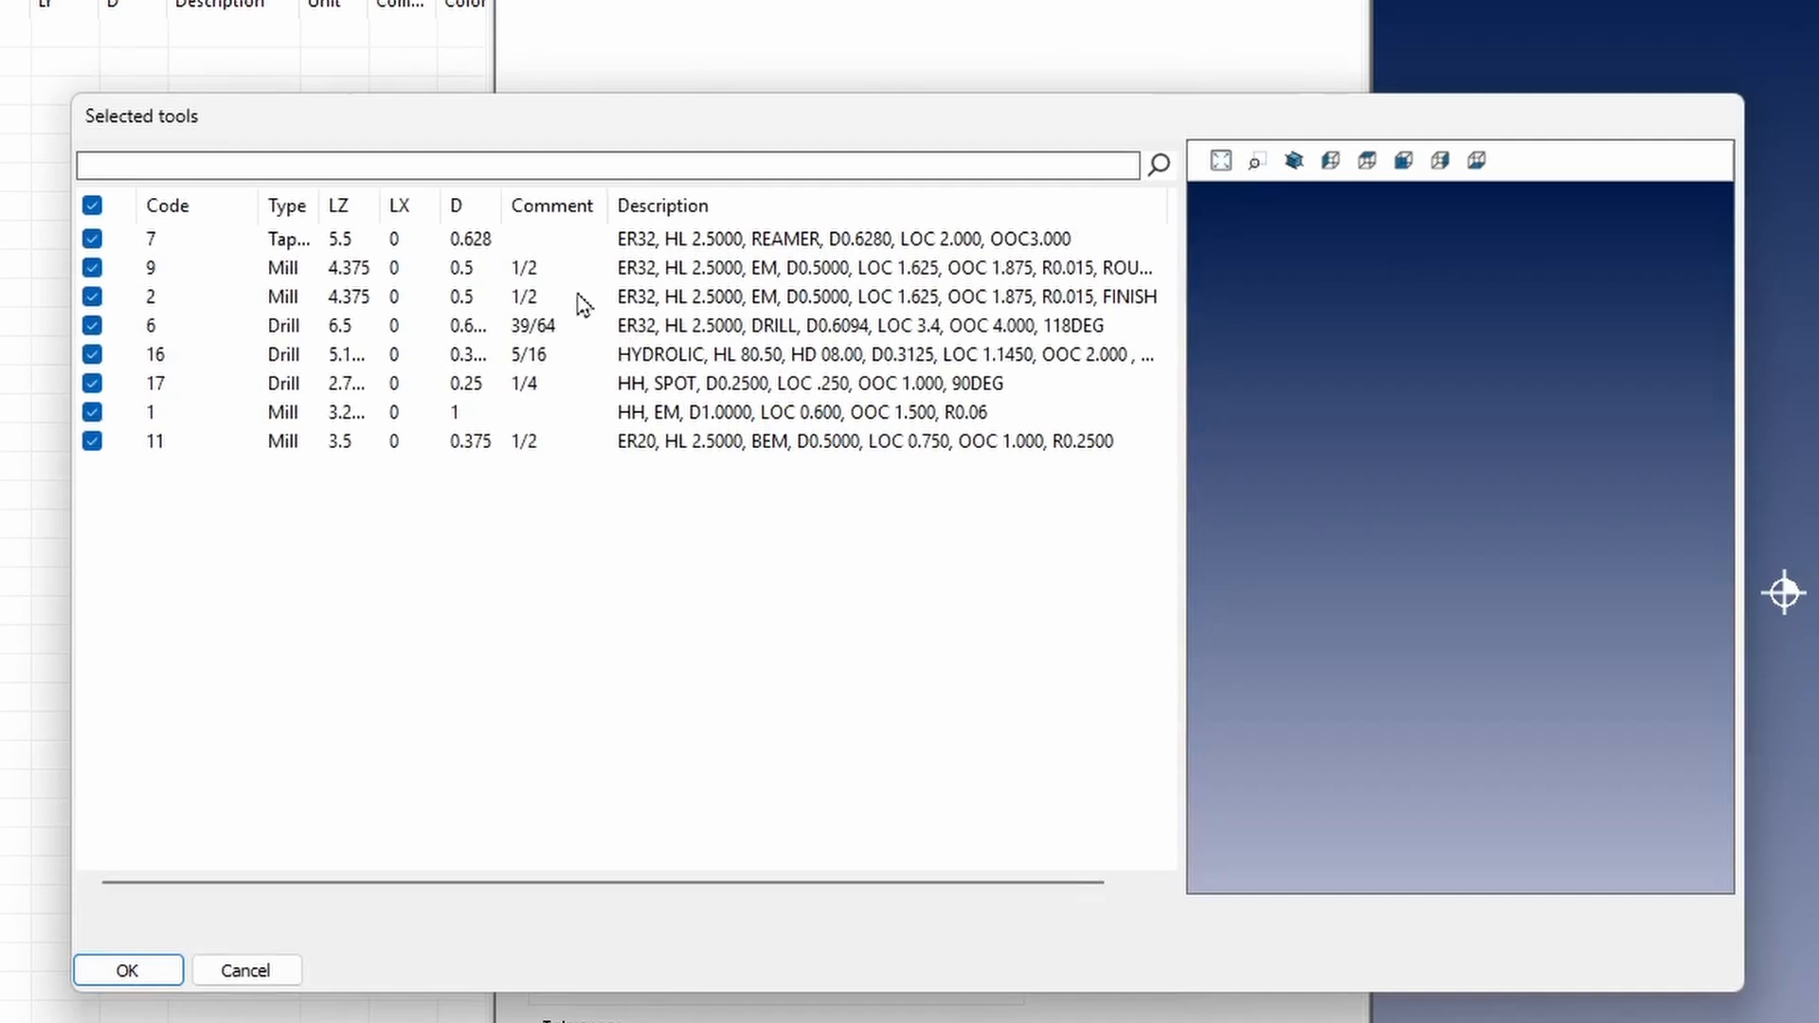
# Preview the reamer with code 7 and the mill with code 9, rotating the 3D tool model.
pyautogui.click(633, 245)
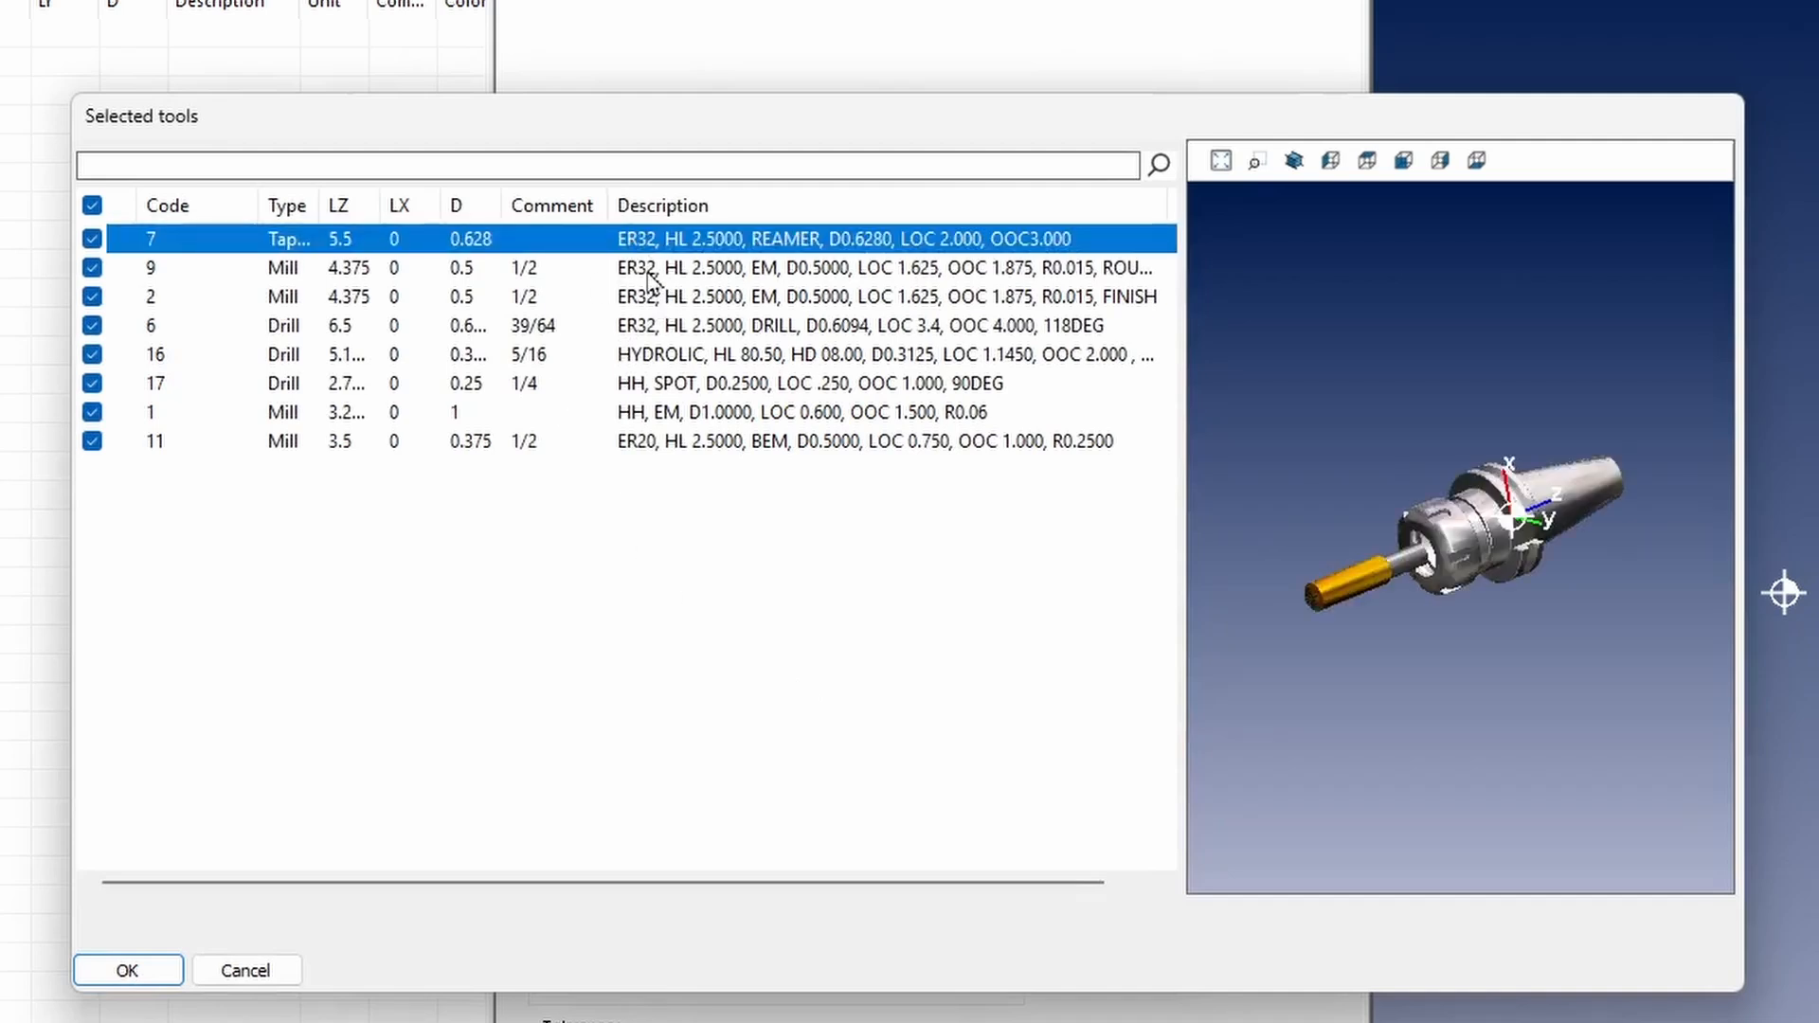
pyautogui.click(651, 274)
pyautogui.moveTo(1476, 552); pyautogui.dragTo(1491, 610)
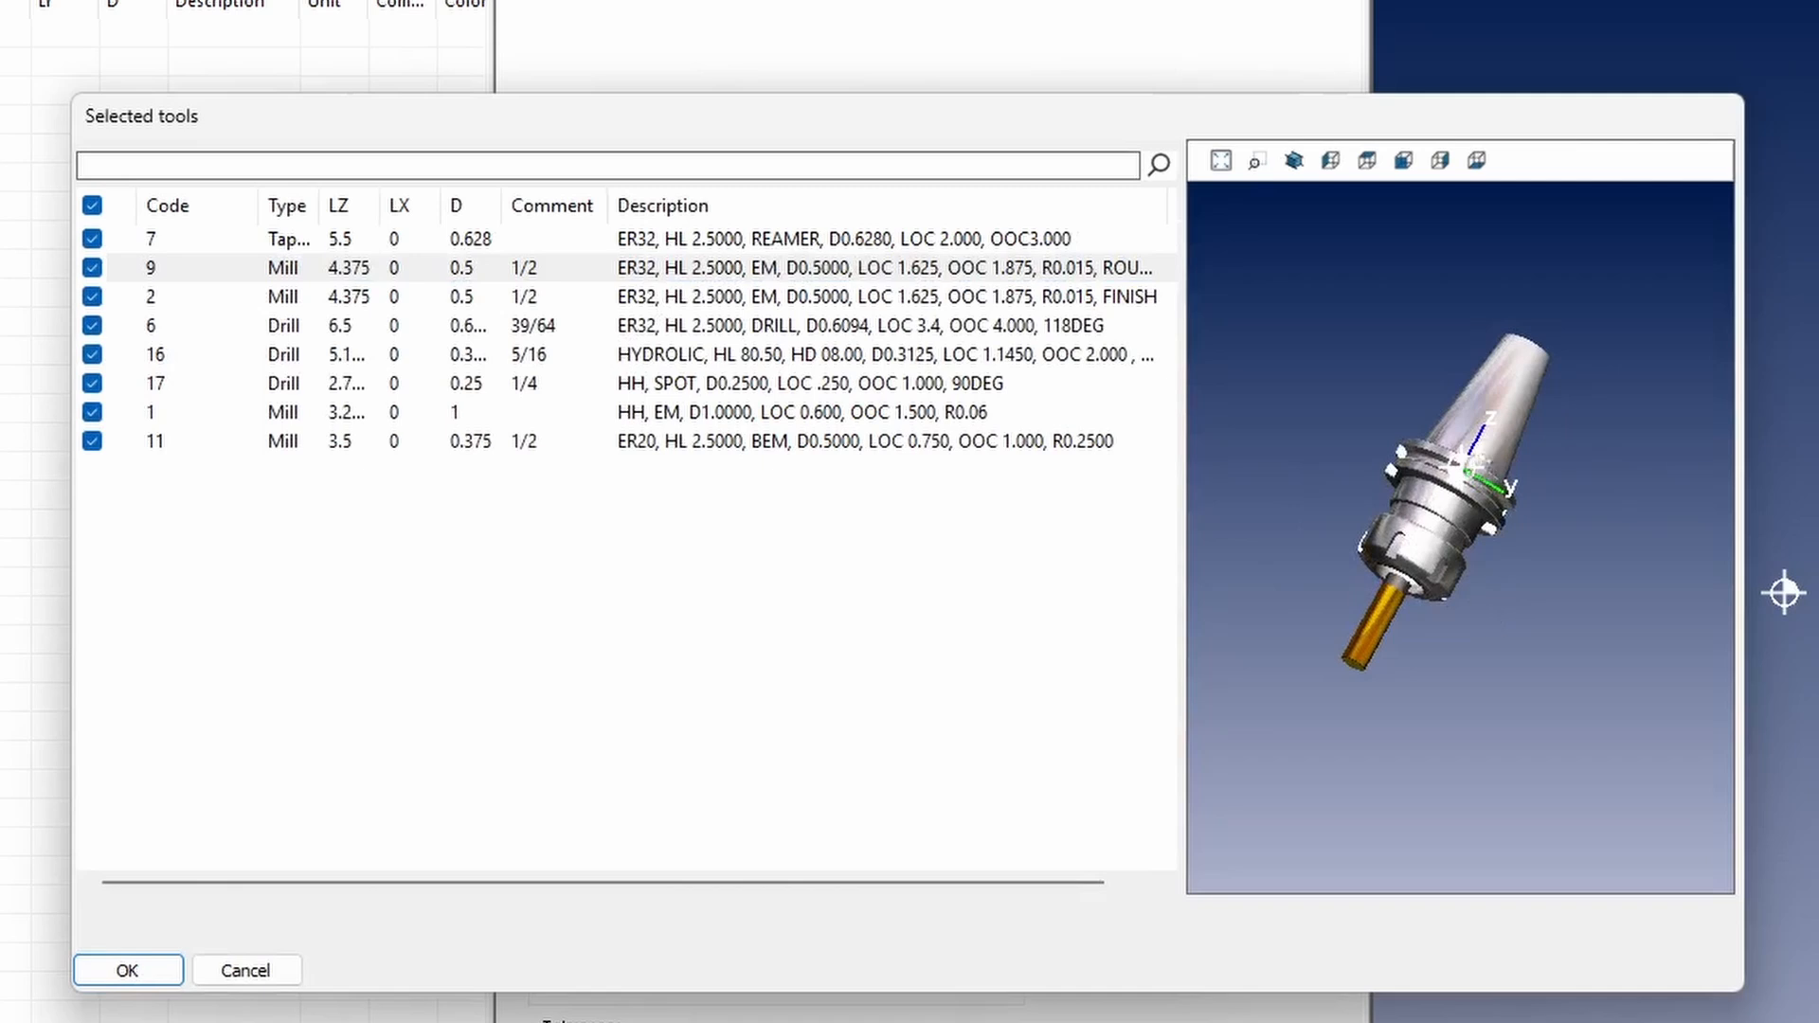
# Clear the whole tool selection and mark only tools 9, 2 and 6 for import.
pyautogui.click(92, 206)
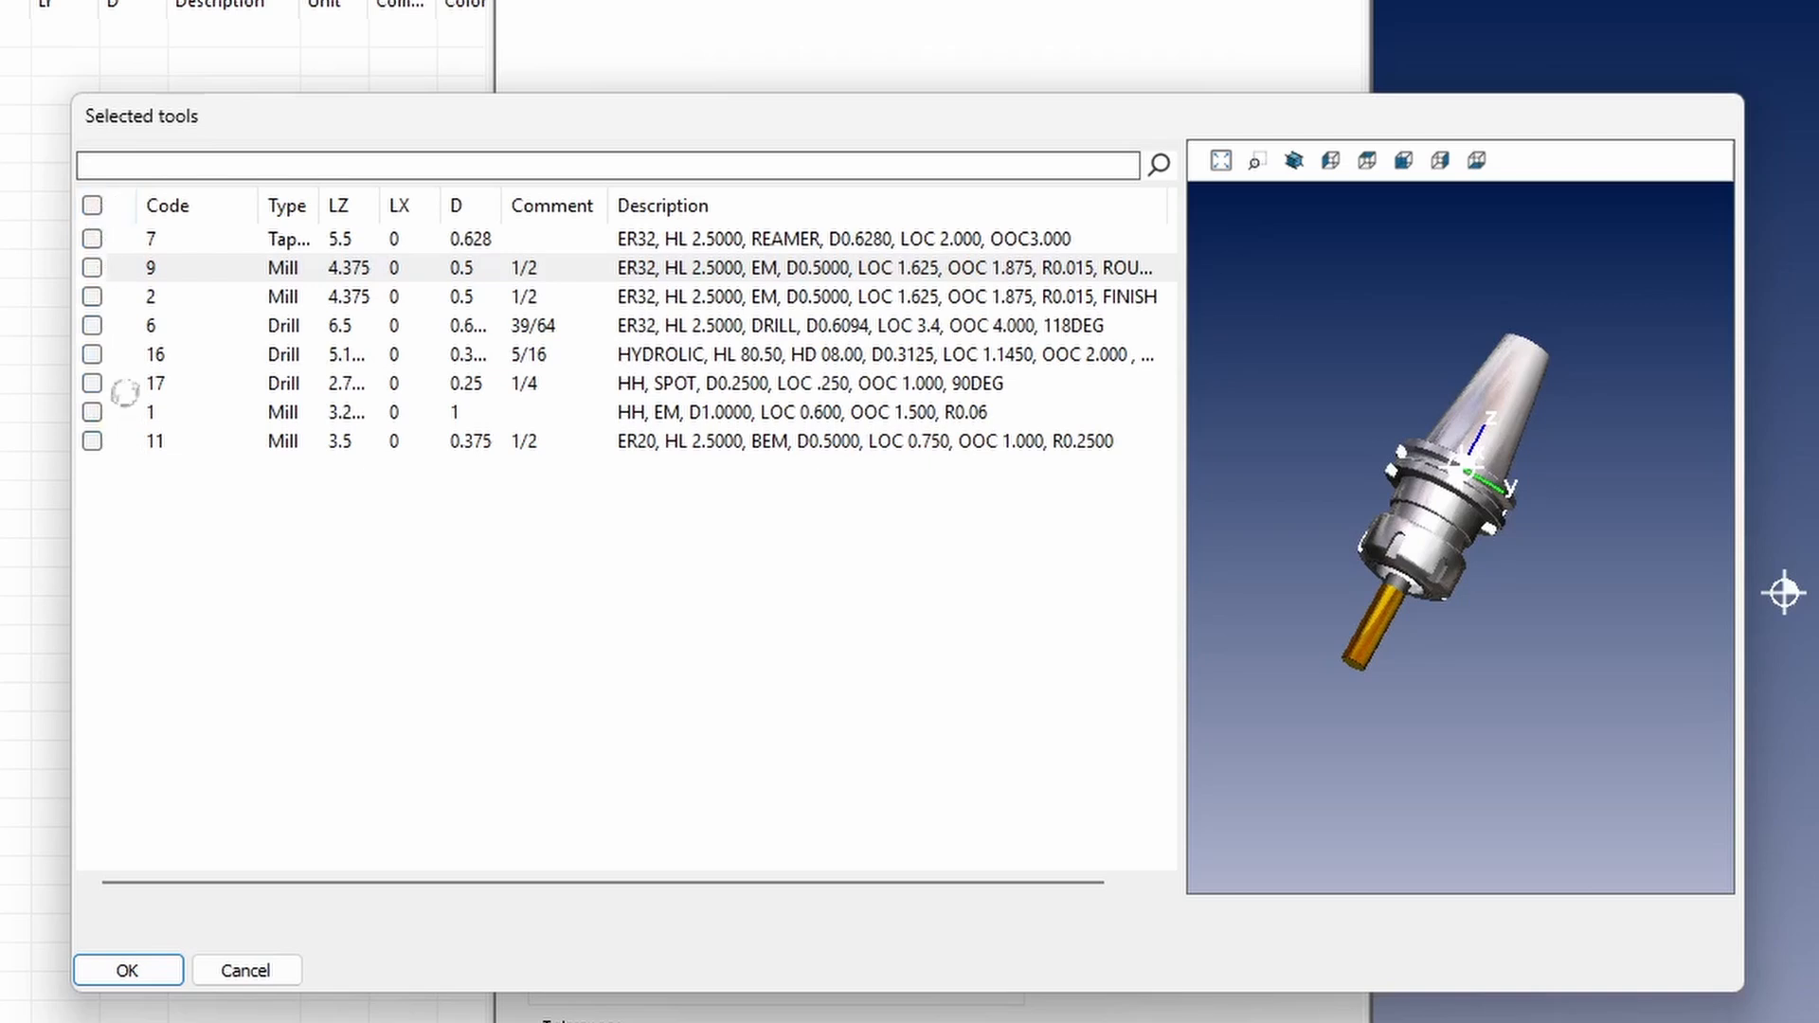
pyautogui.click(93, 269)
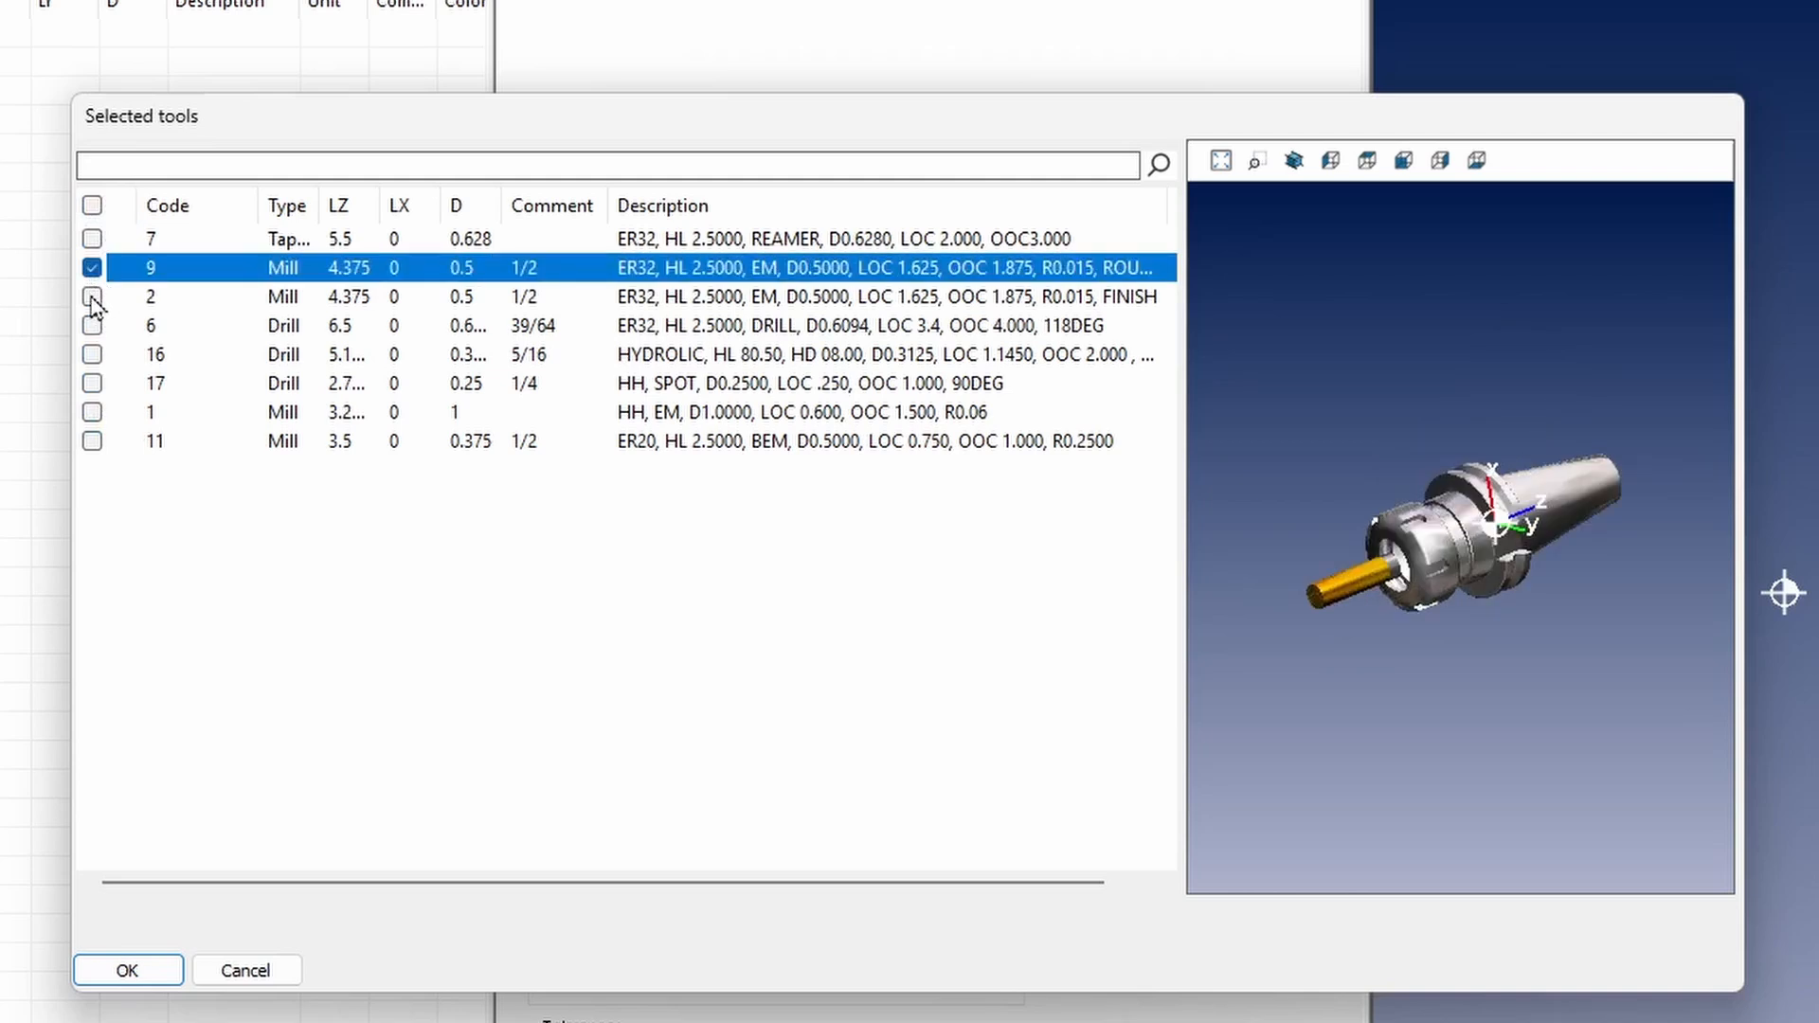
pyautogui.click(92, 297)
pyautogui.click(93, 326)
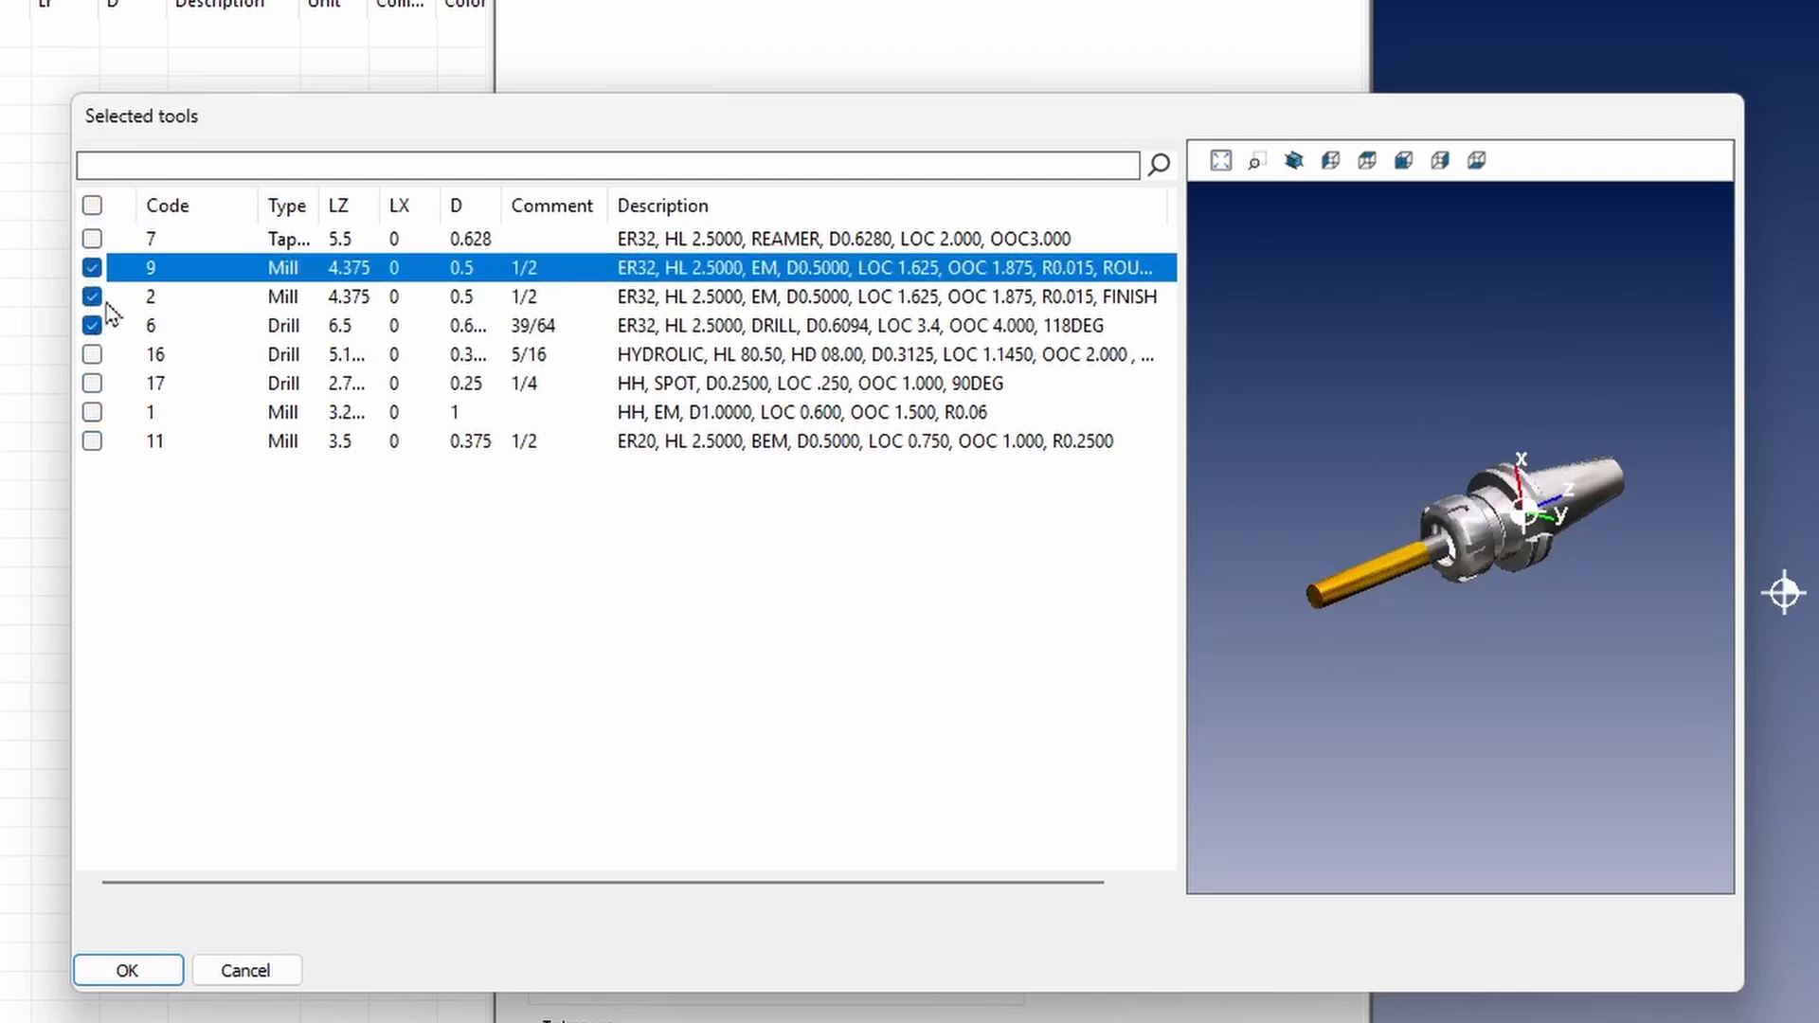
# Mark all listed tools and import them into the project's tool database.
pyautogui.click(92, 206)
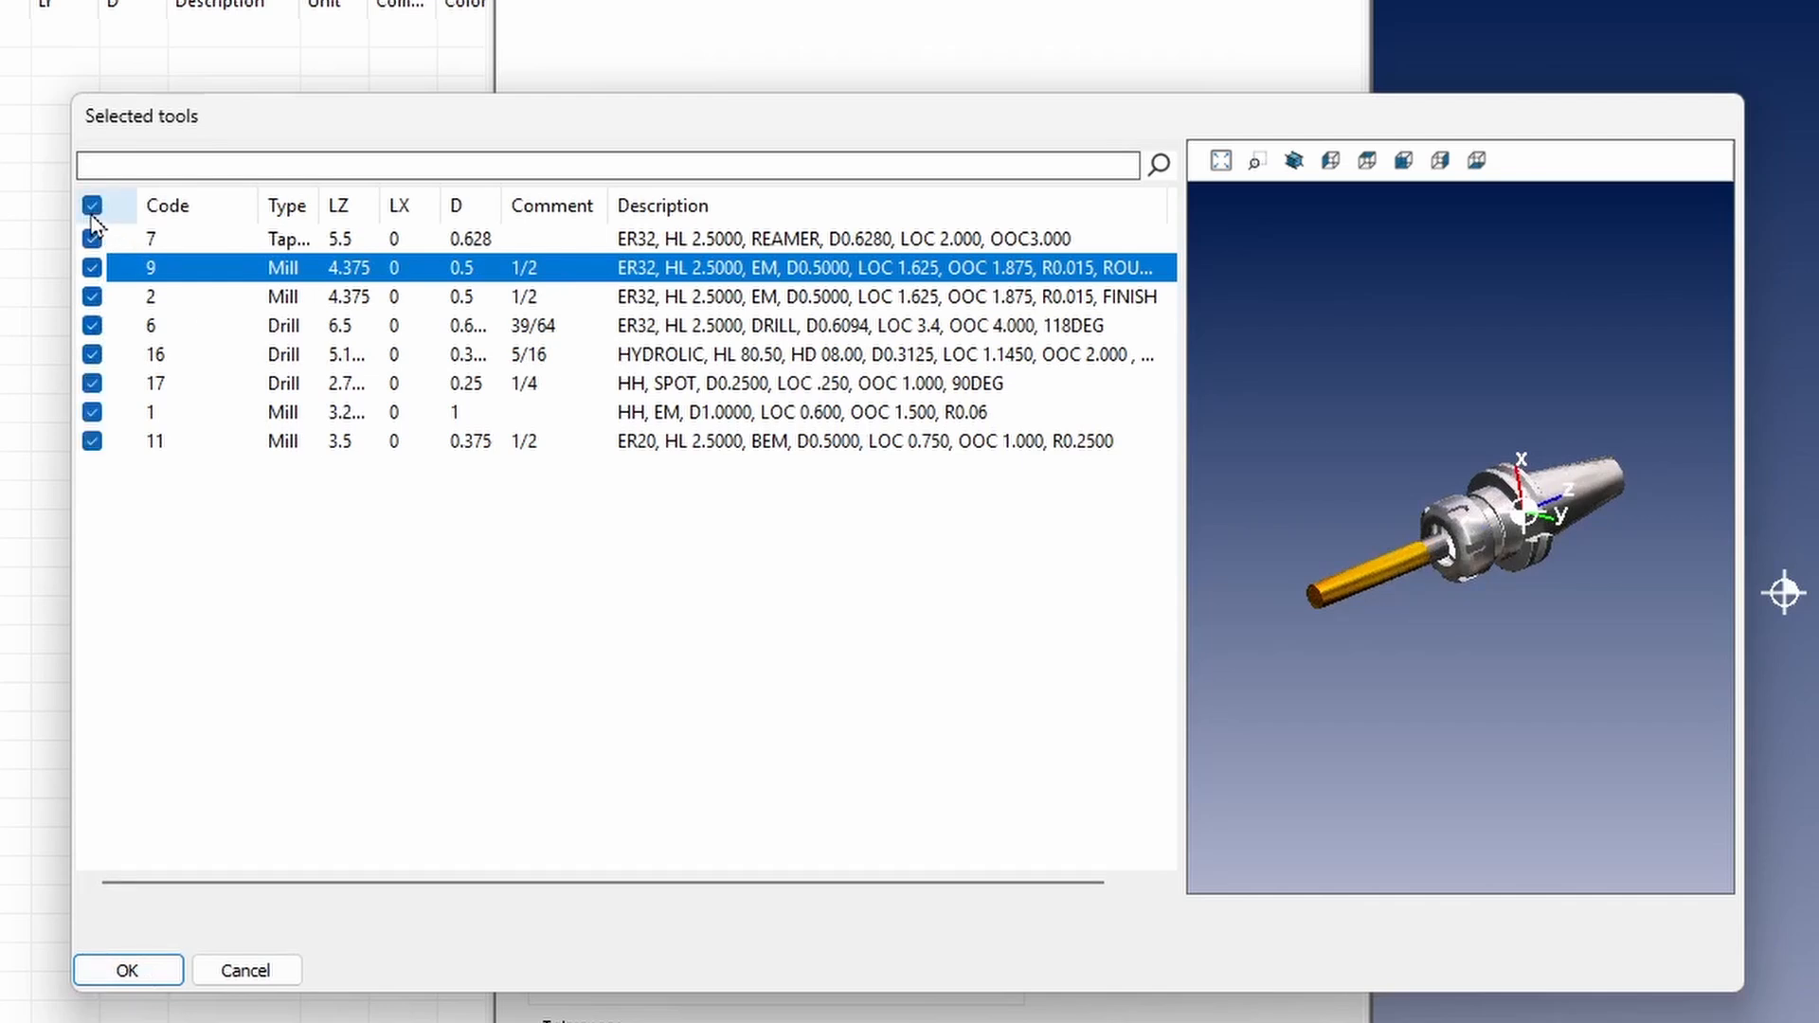
pyautogui.click(112, 979)
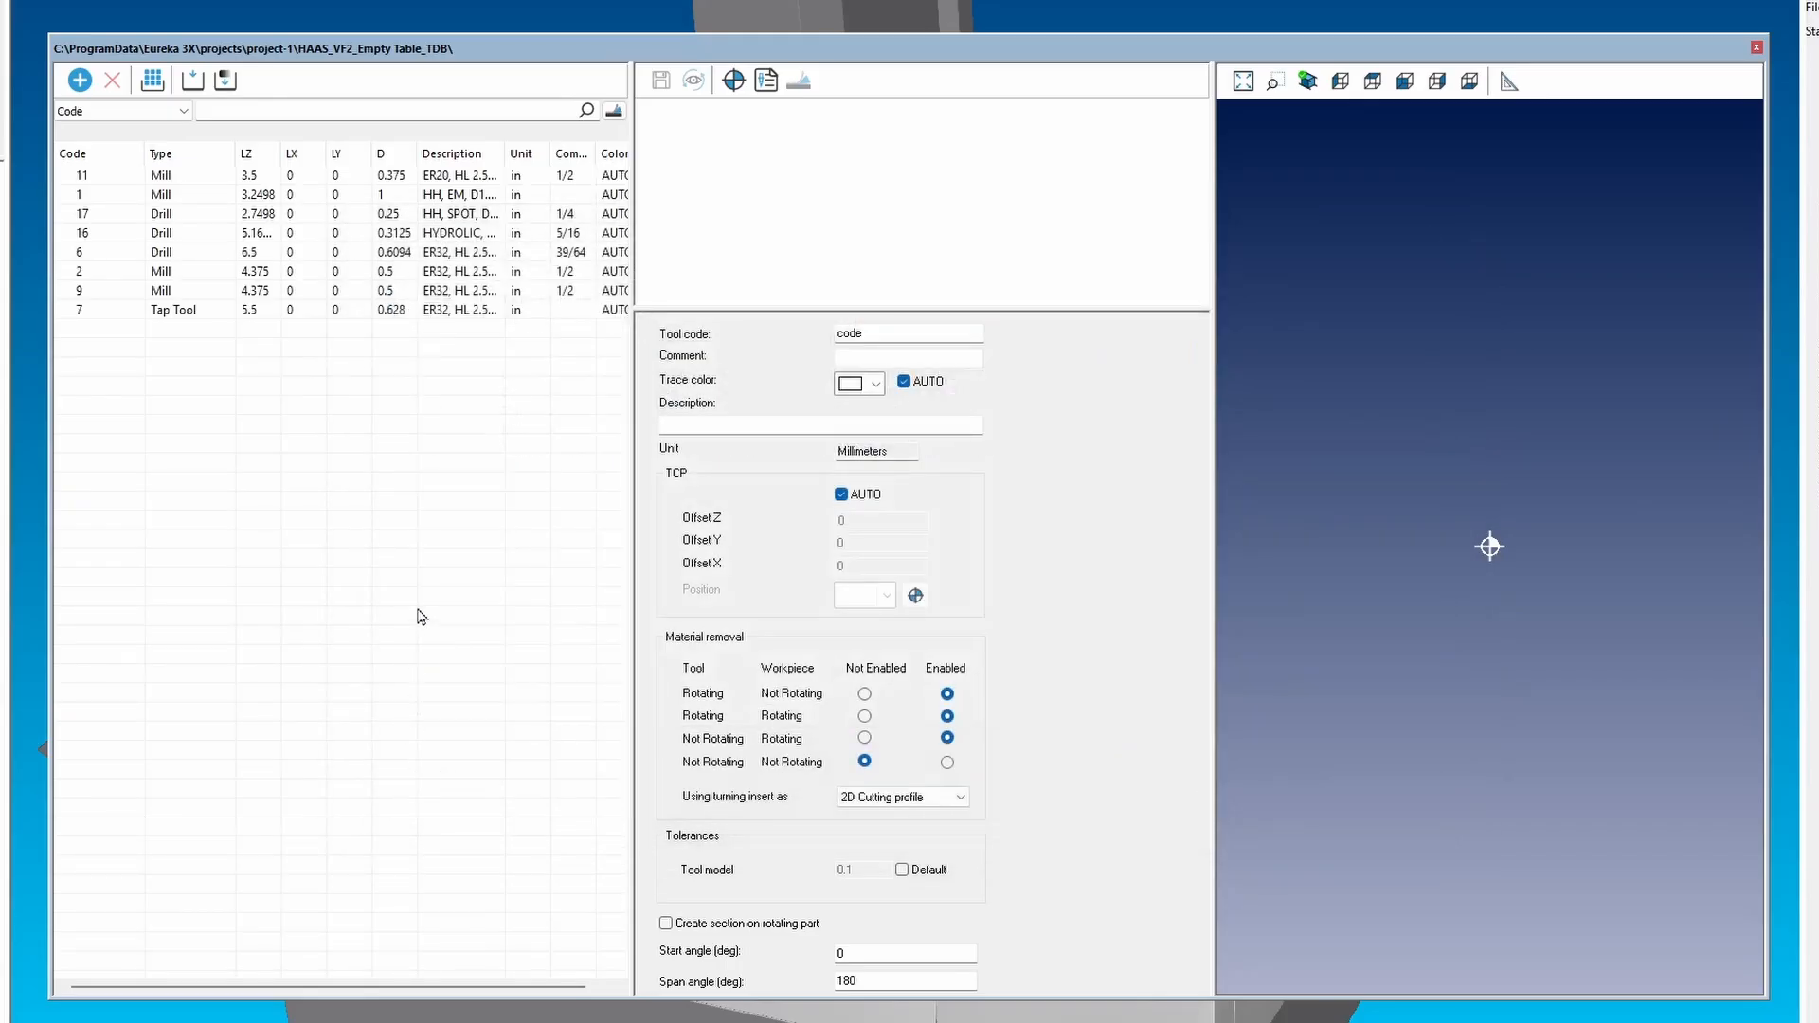
# Display the mill with code 1 in isometric view and rotate its 3D model to inspect it.
pyautogui.click(131, 196)
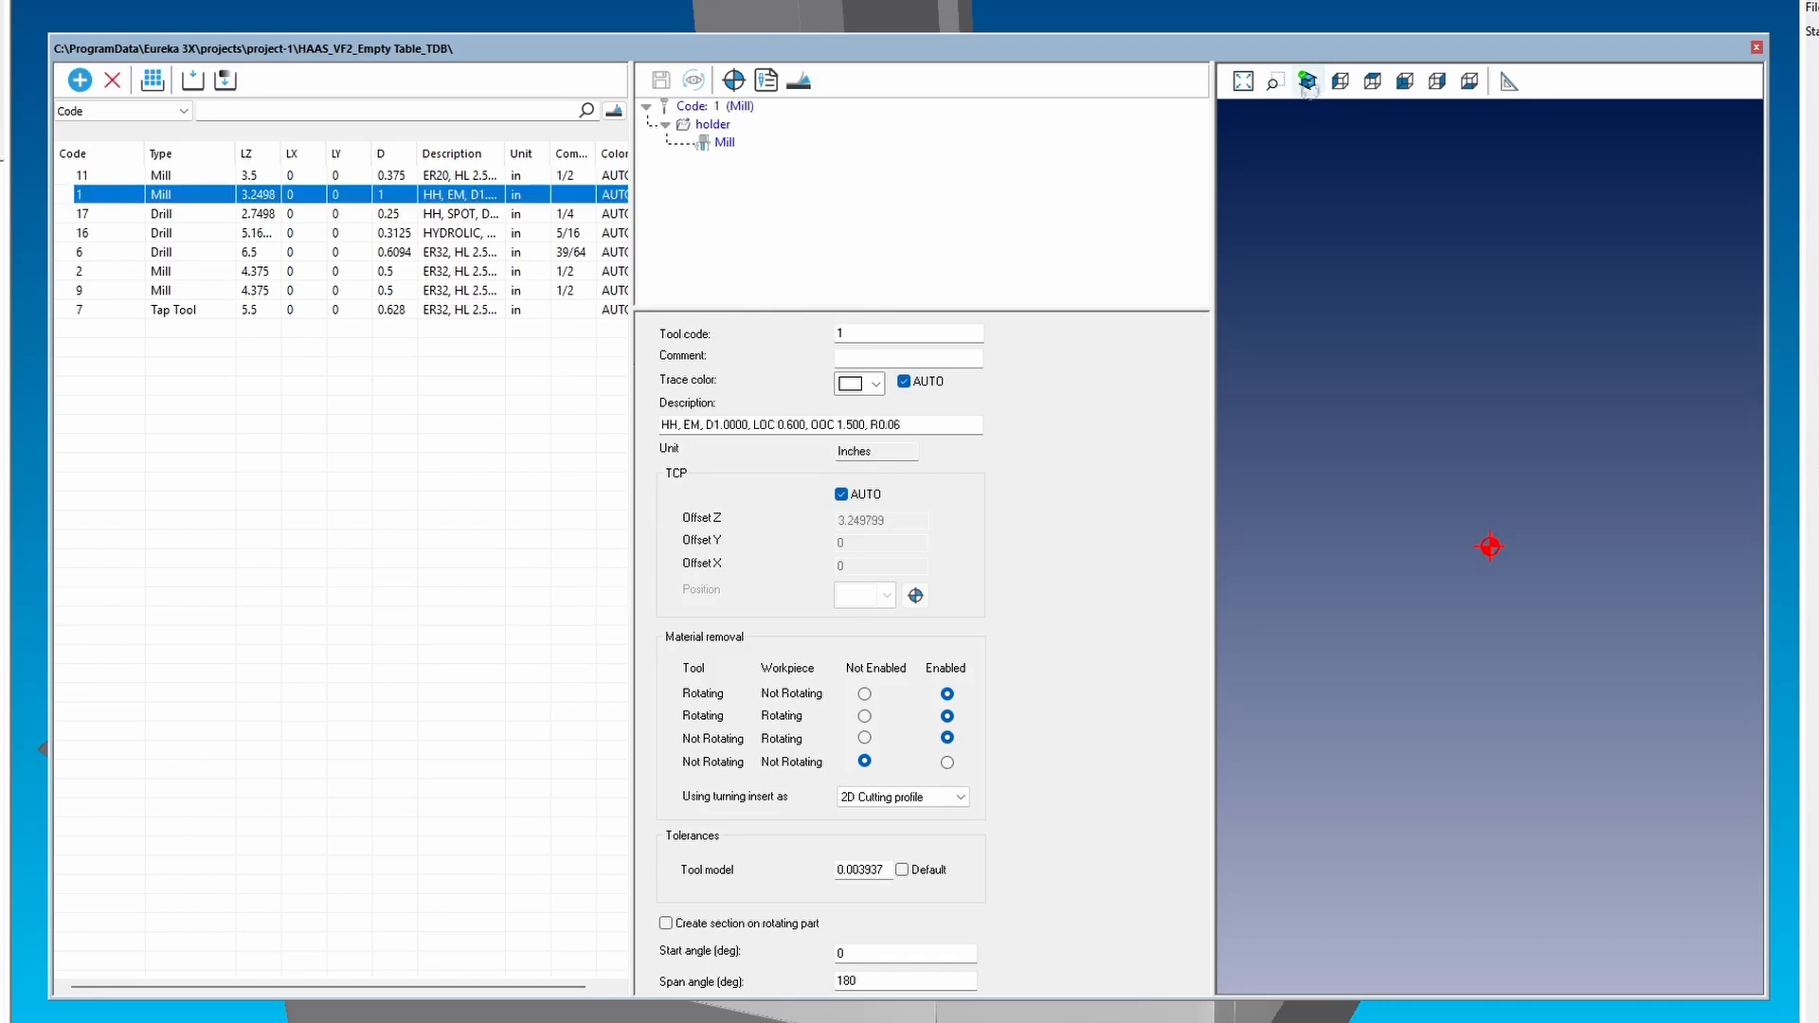
pyautogui.click(1308, 83)
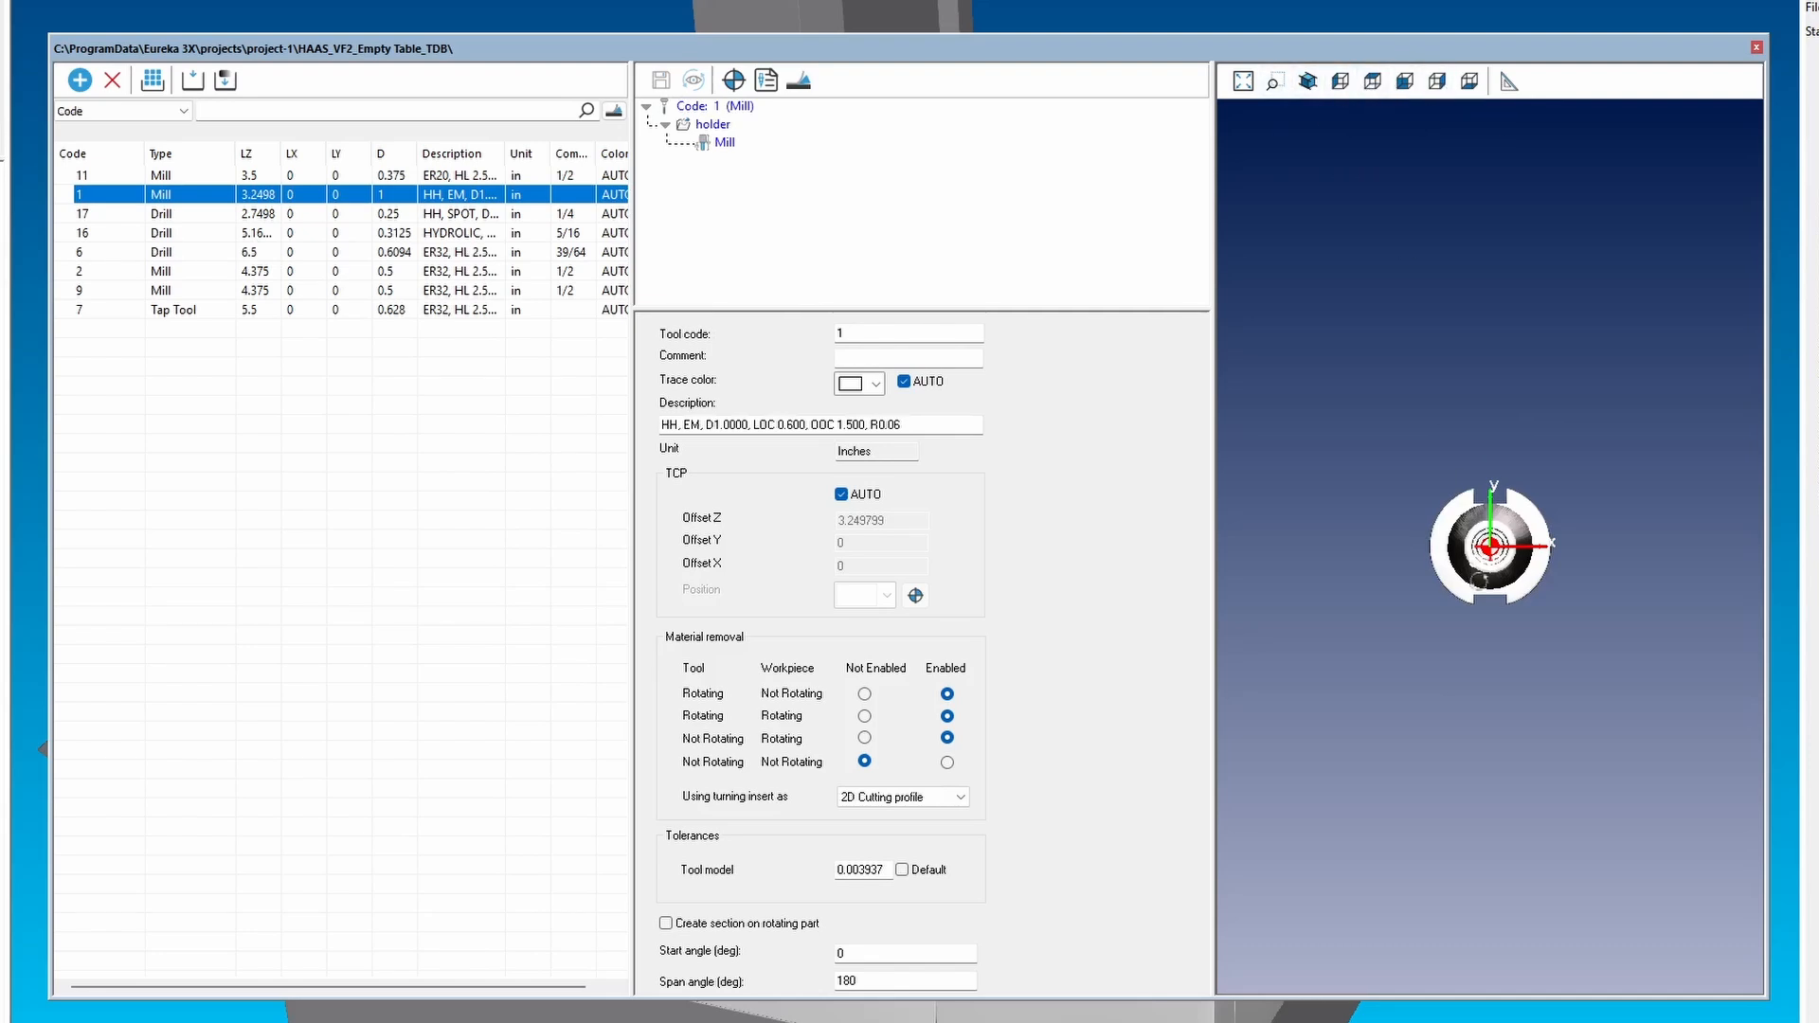
pyautogui.moveTo(1456, 581); pyautogui.dragTo(1502, 623)
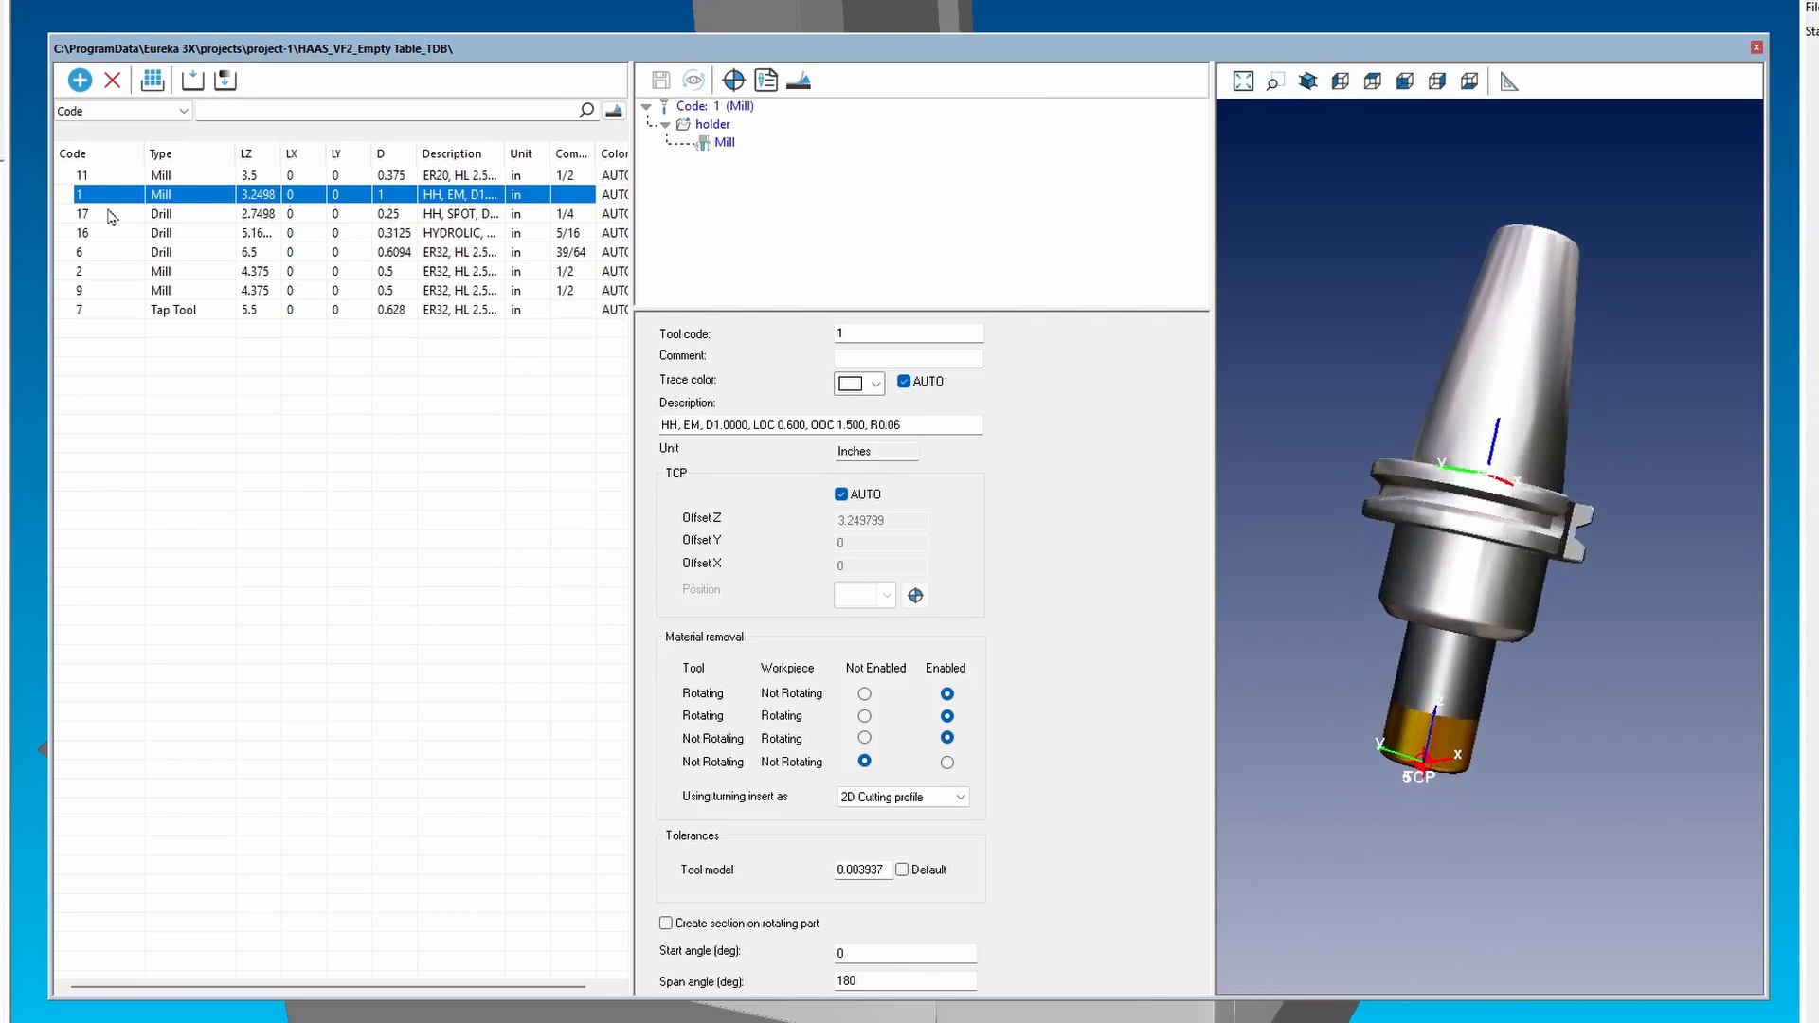
# Sort the tool list by code in ascending order and close the tool database window.
pyautogui.click(113, 155)
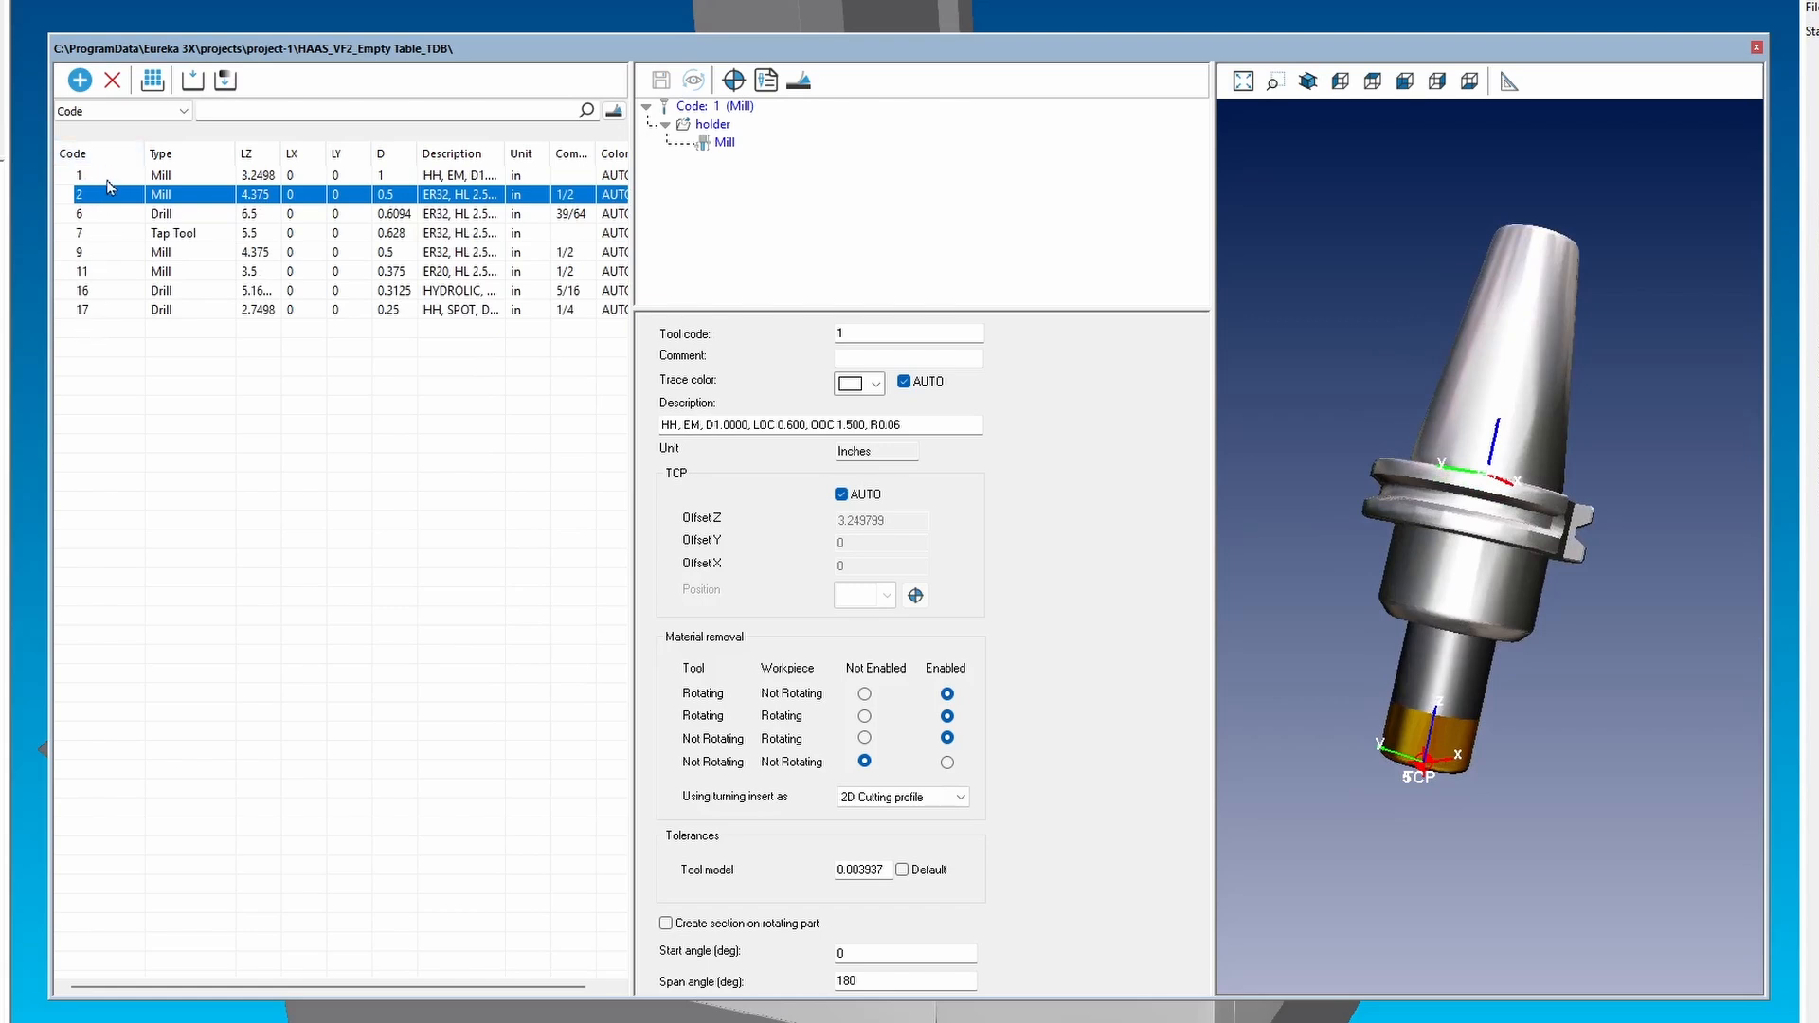
pyautogui.click(118, 158)
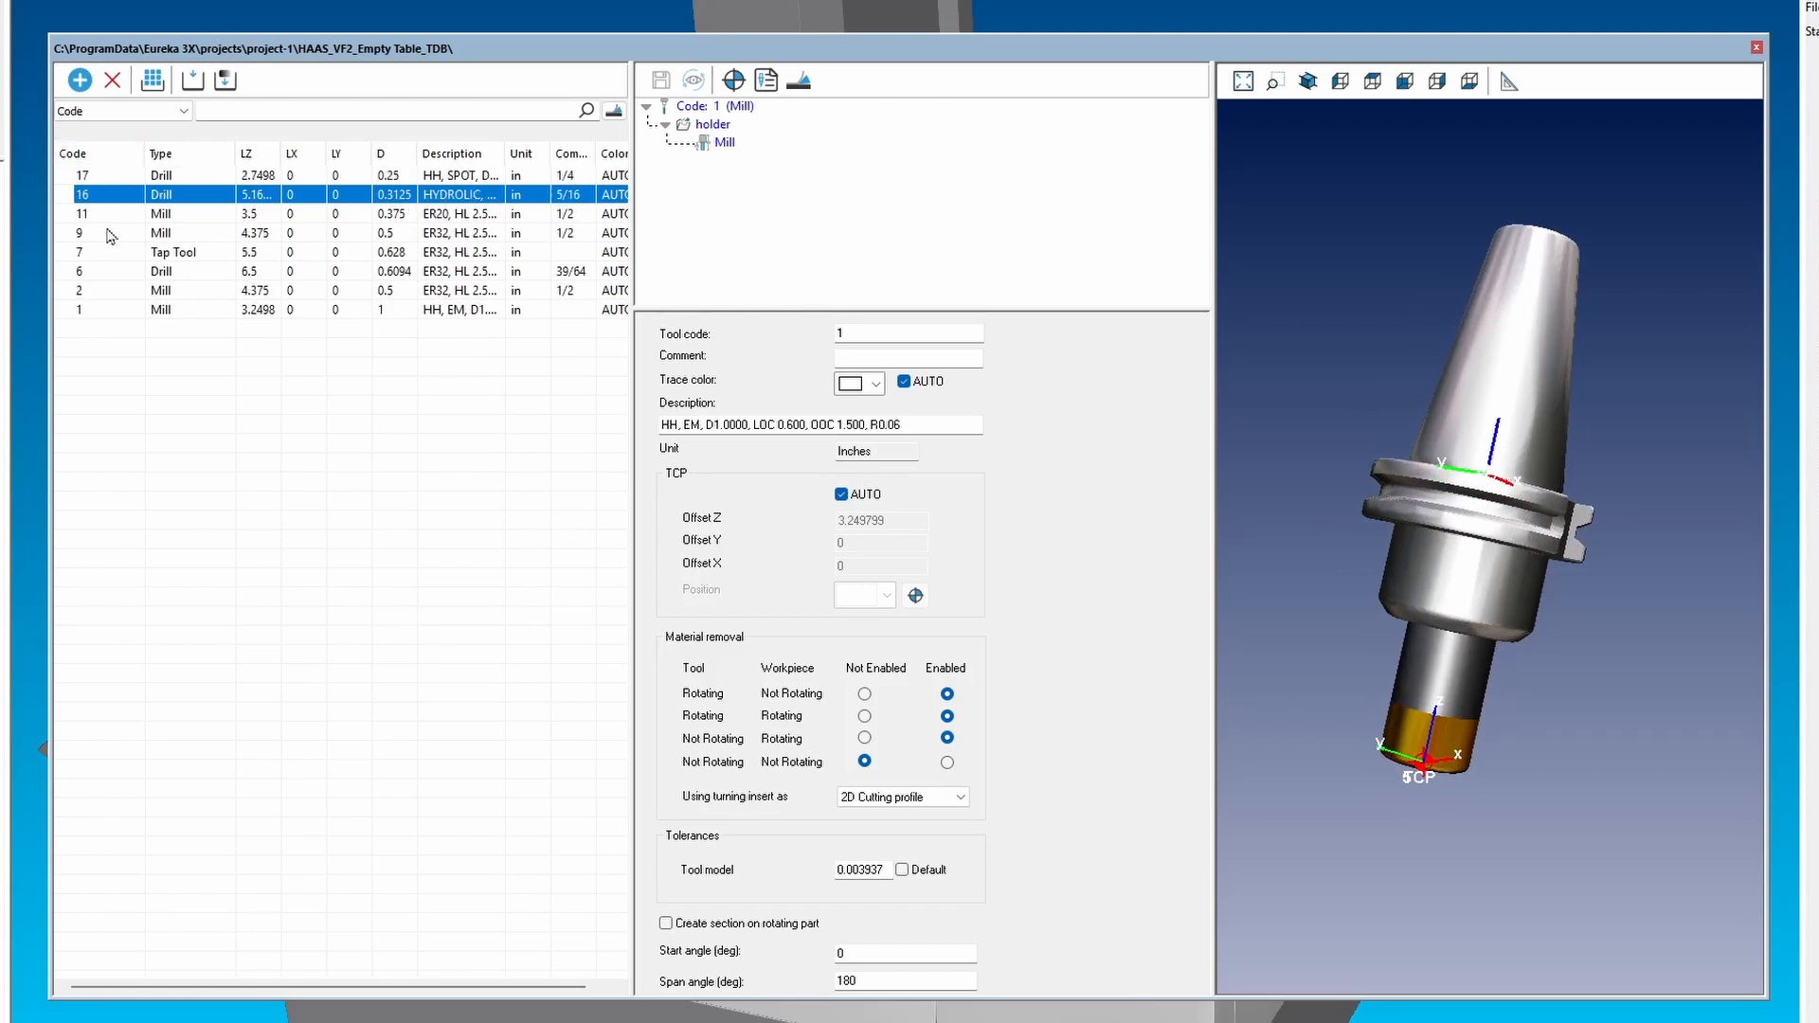
pyautogui.click(107, 157)
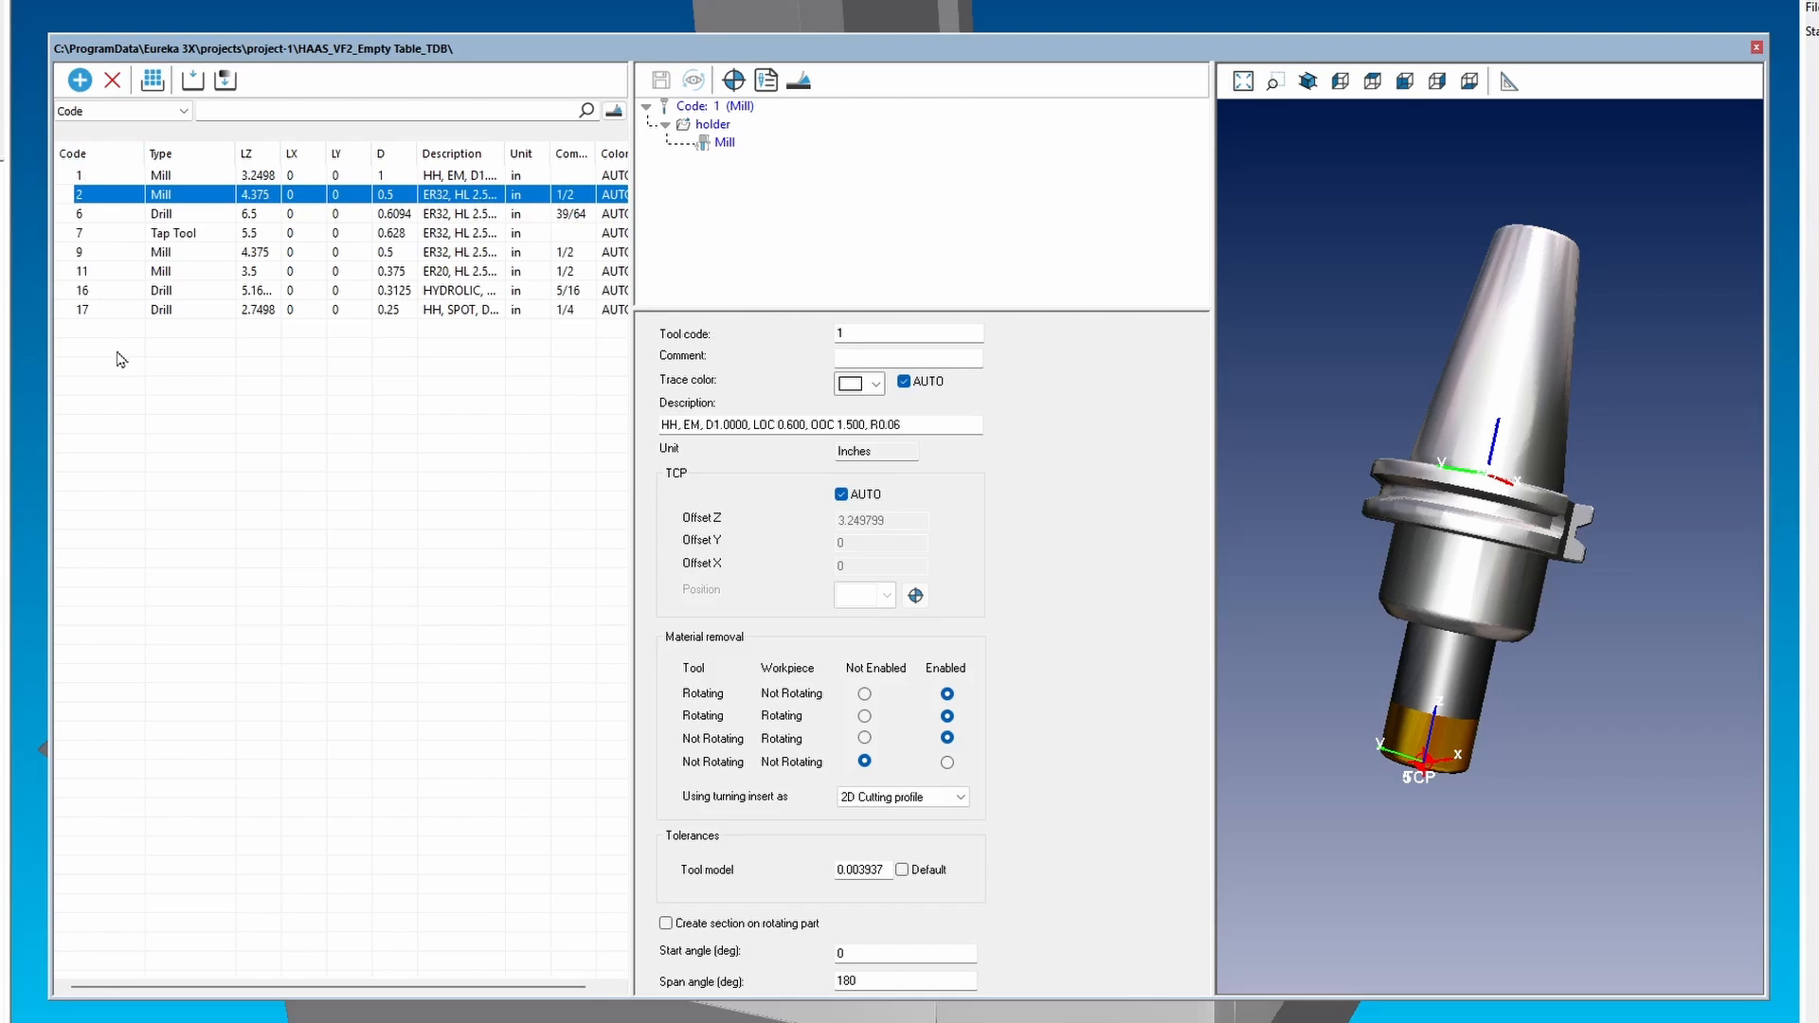
pyautogui.click(1756, 47)
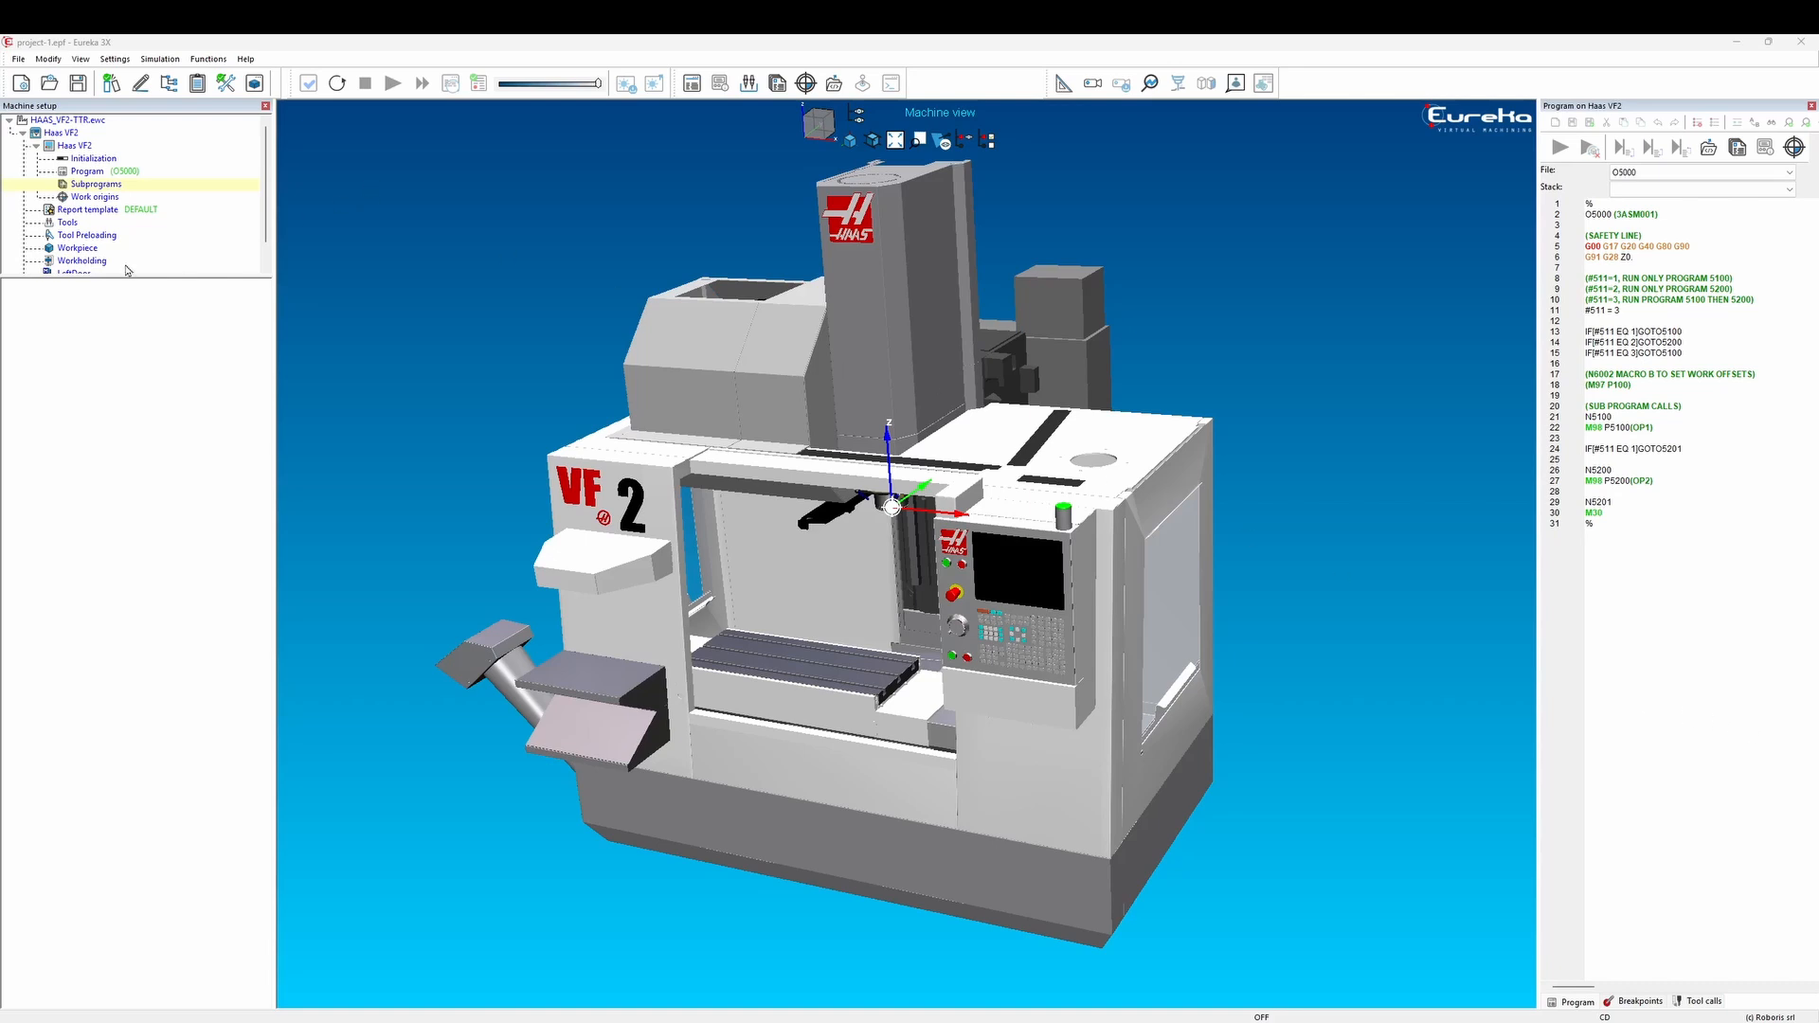
# Load OP1 STKMDL.stl and OP2 STKMDL.stl from the DEMO-1 STOCK folder as workpiece models.
pyautogui.click(103, 249)
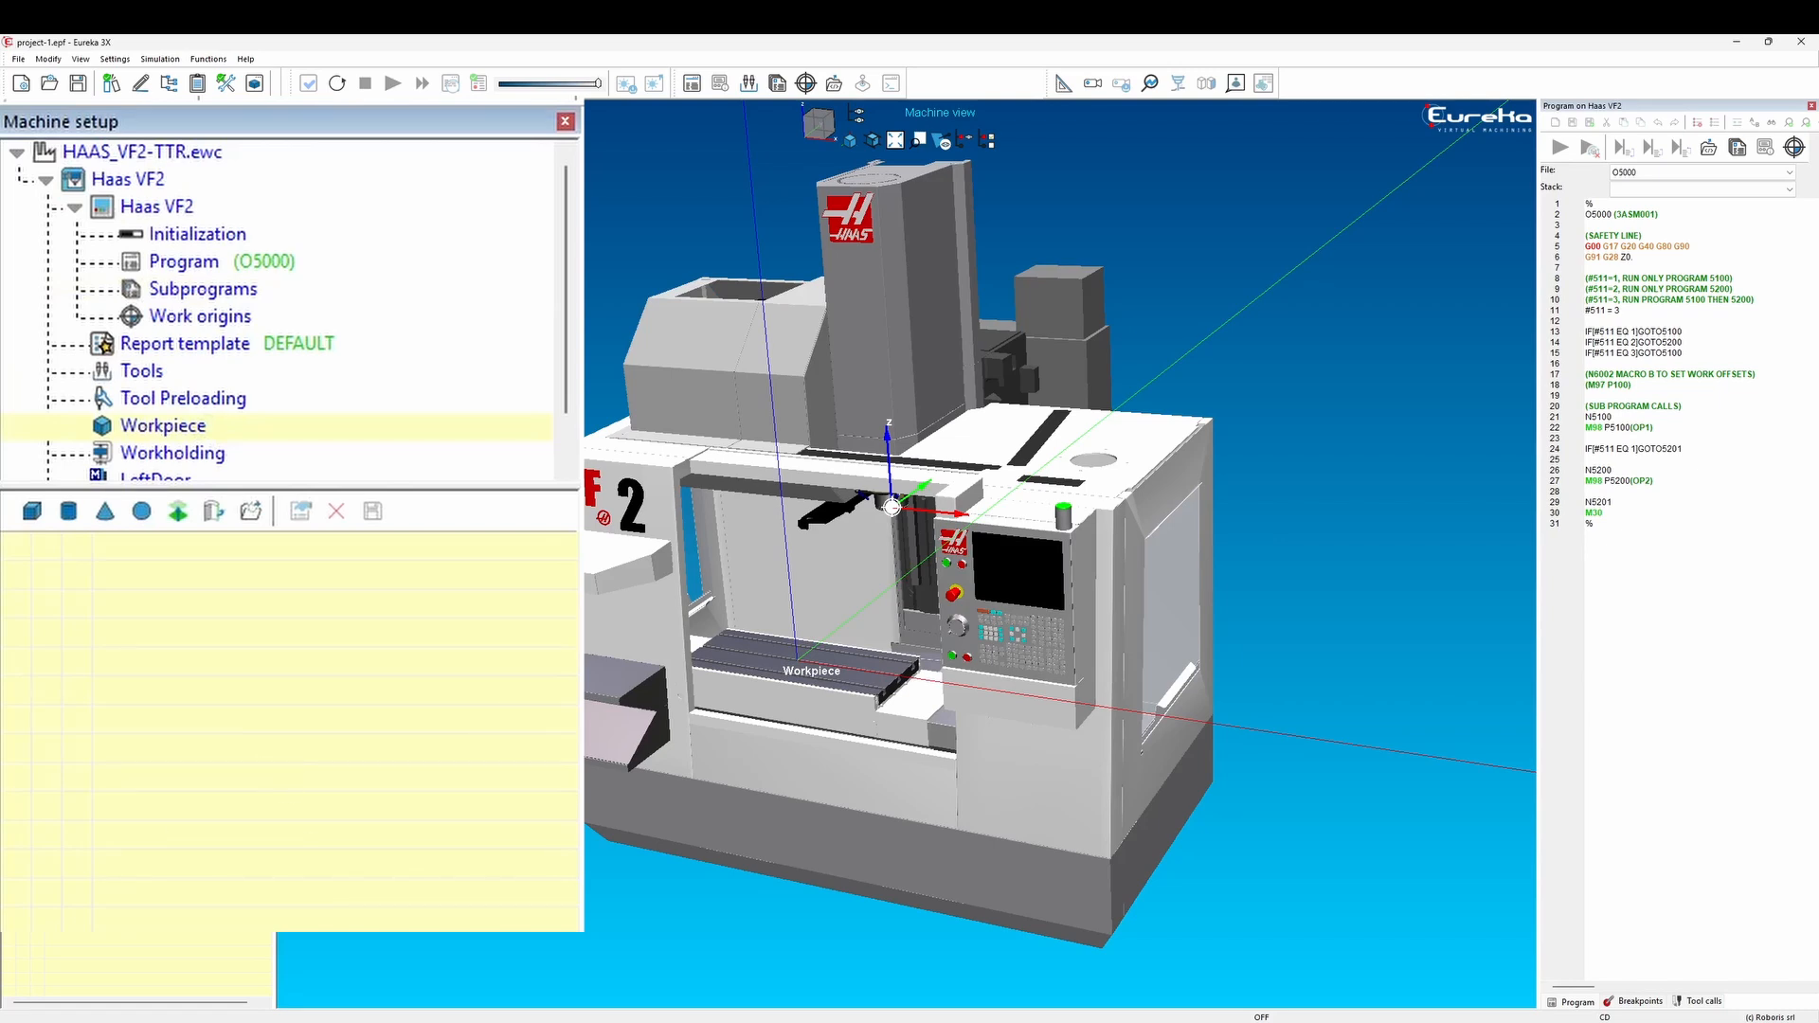
pyautogui.click(263, 524)
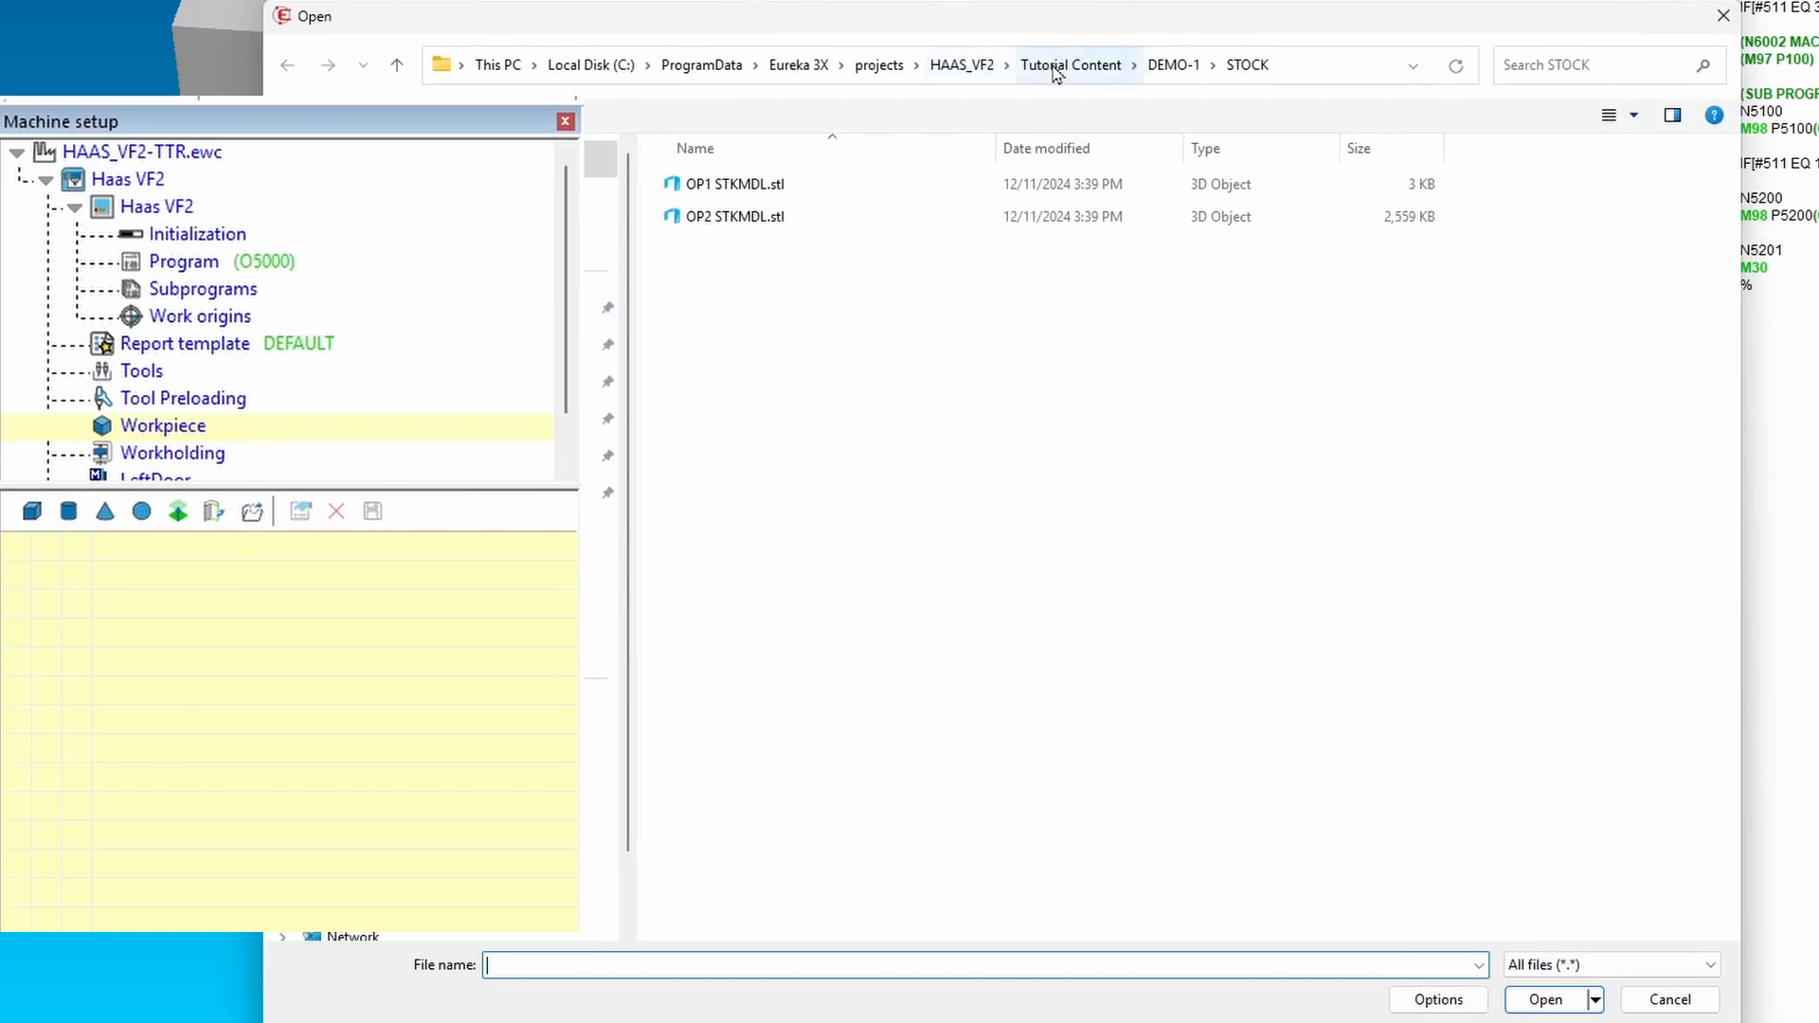
pyautogui.click(1173, 65)
pyautogui.doubleClick(801, 262)
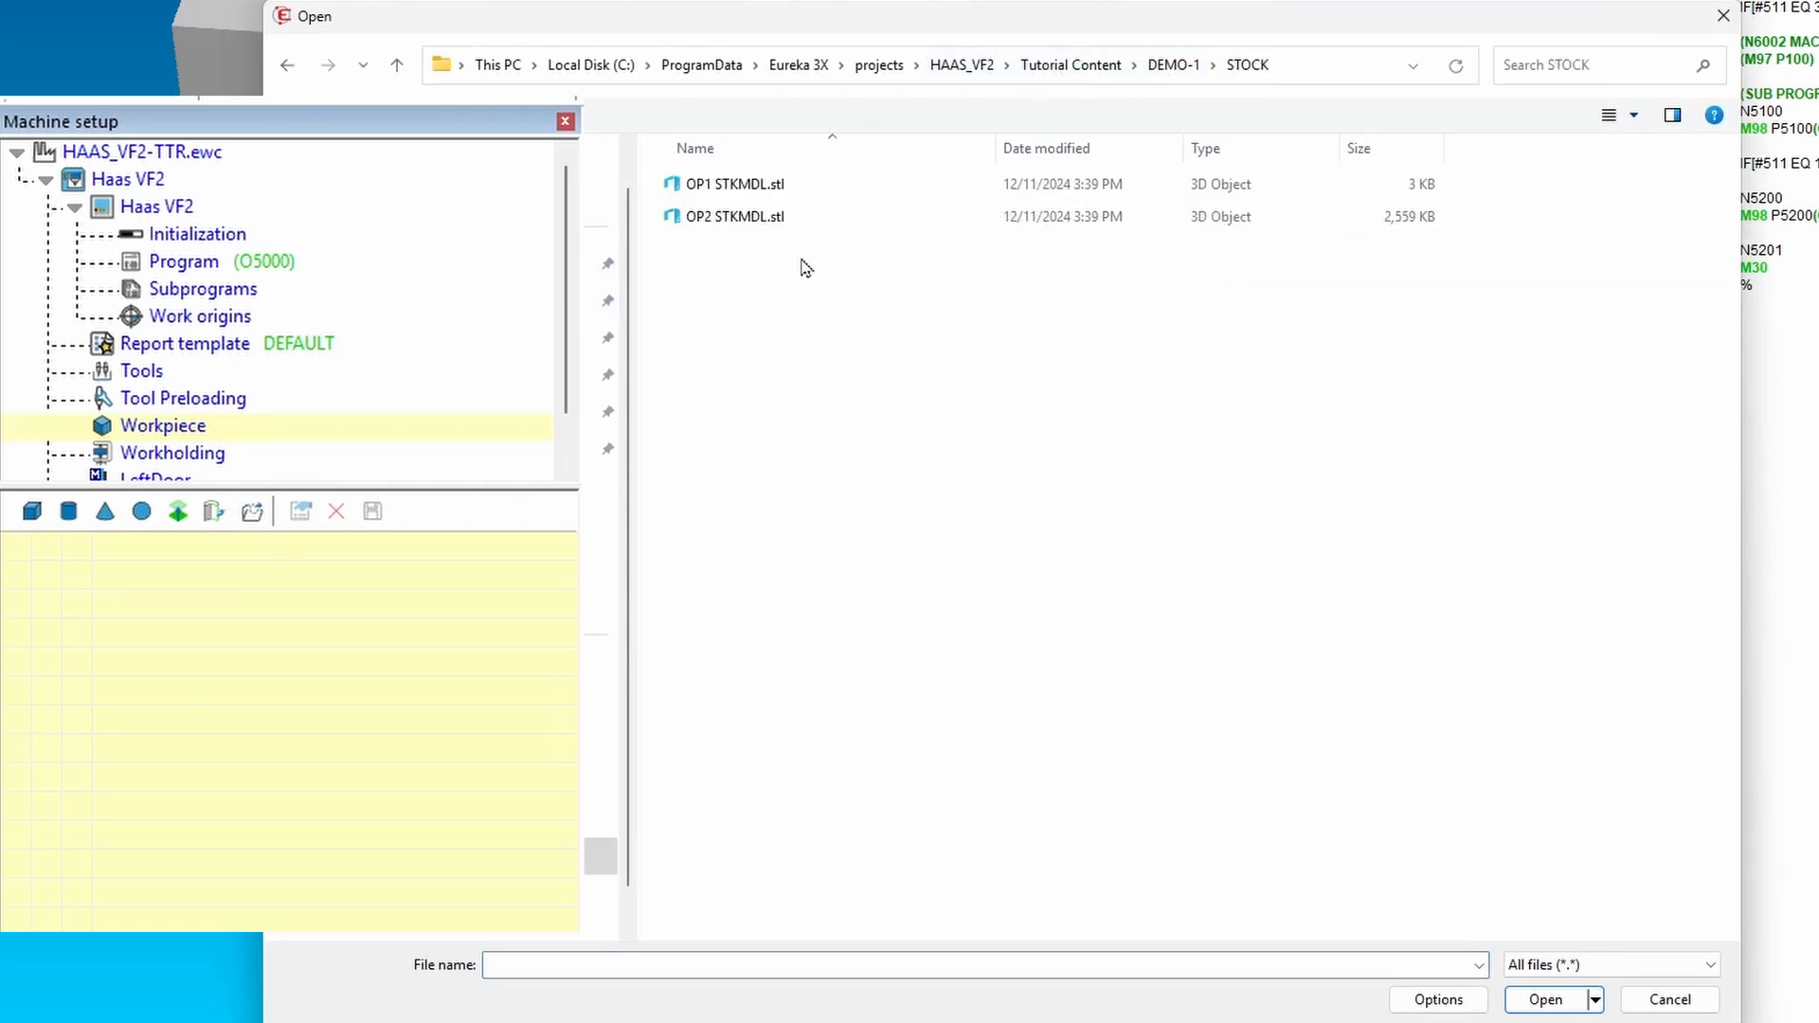
pyautogui.moveTo(763, 274); pyautogui.dragTo(717, 173)
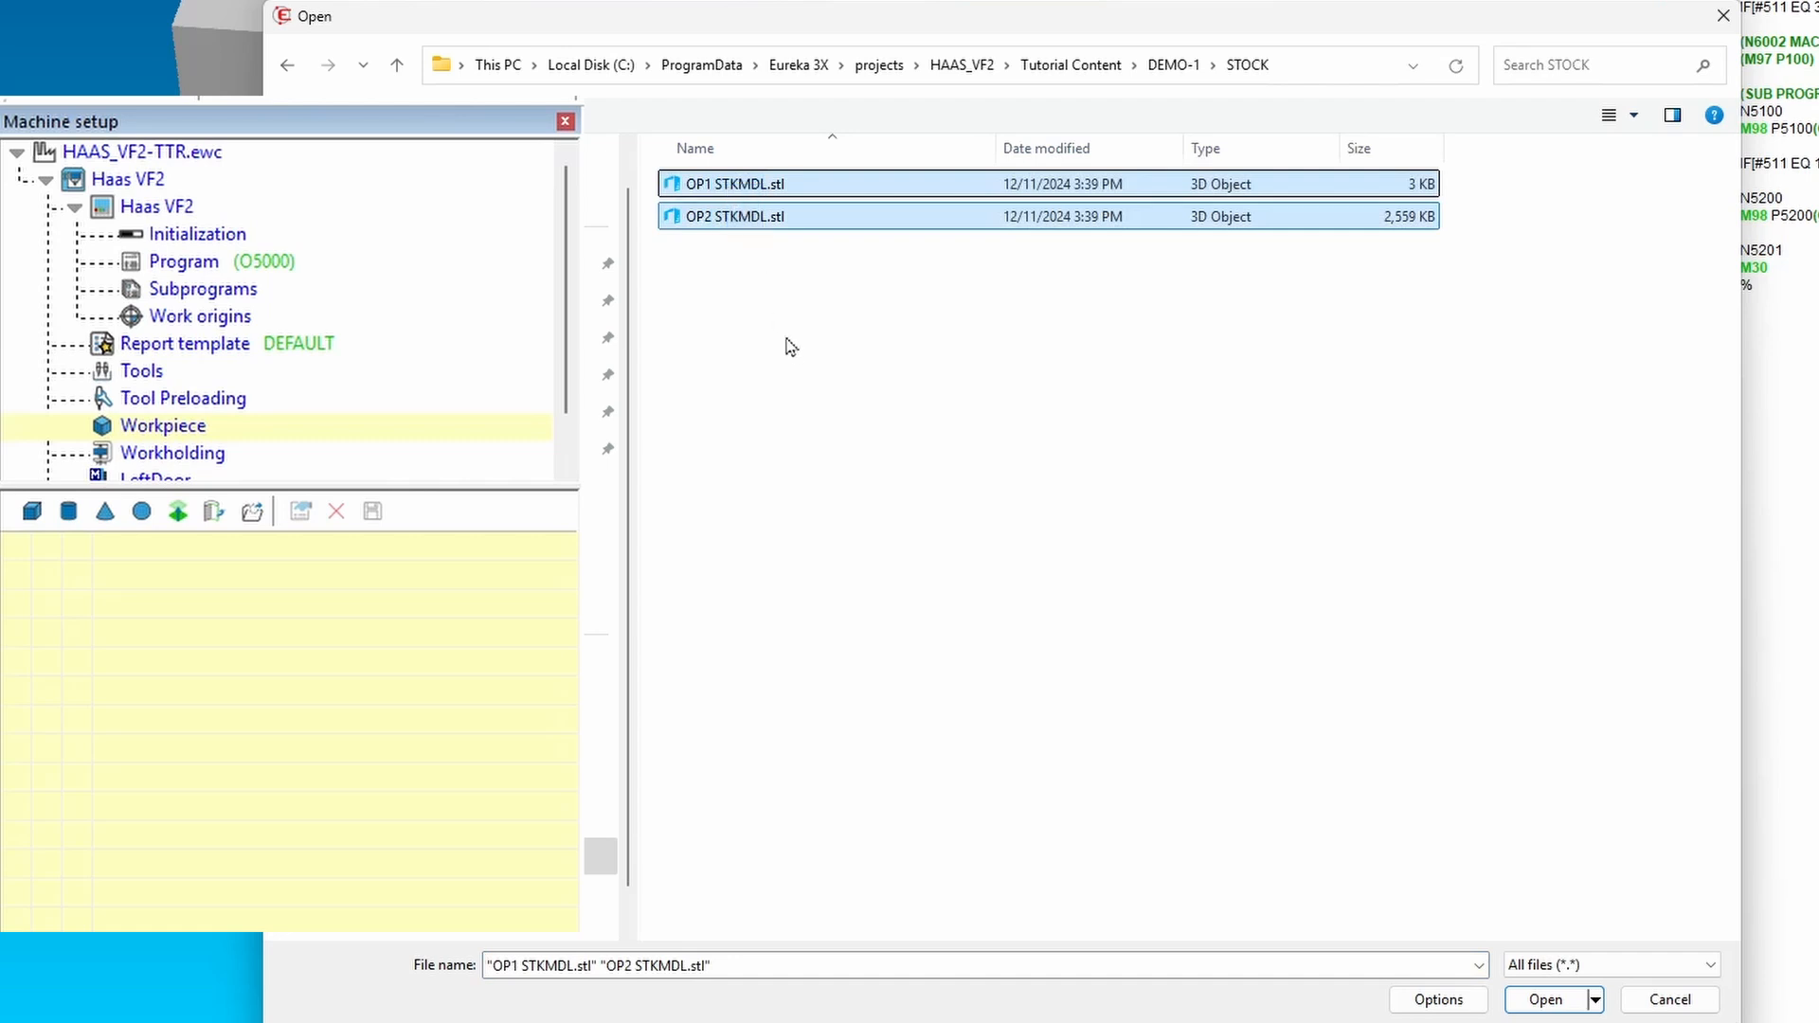
pyautogui.click(1544, 1010)
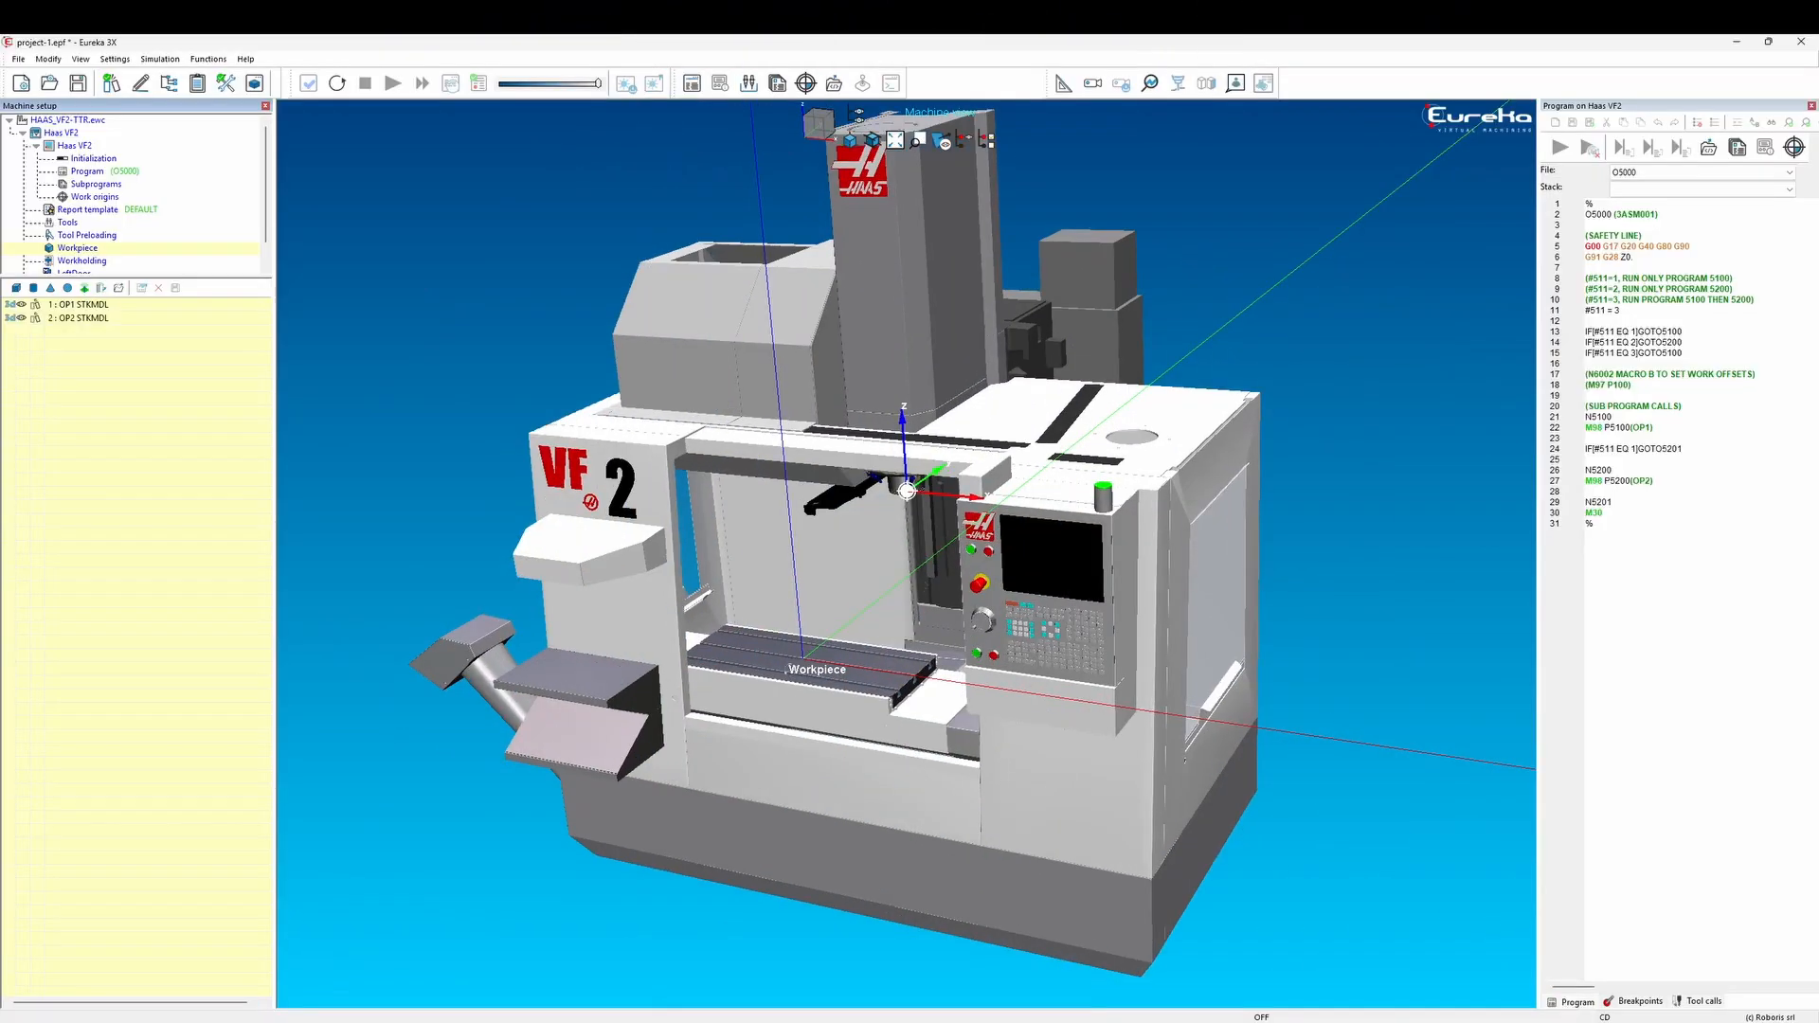
# Set the units of the OP1 STKMDL shape to inches in its properties.
pyautogui.scroll(10, 824, 654)
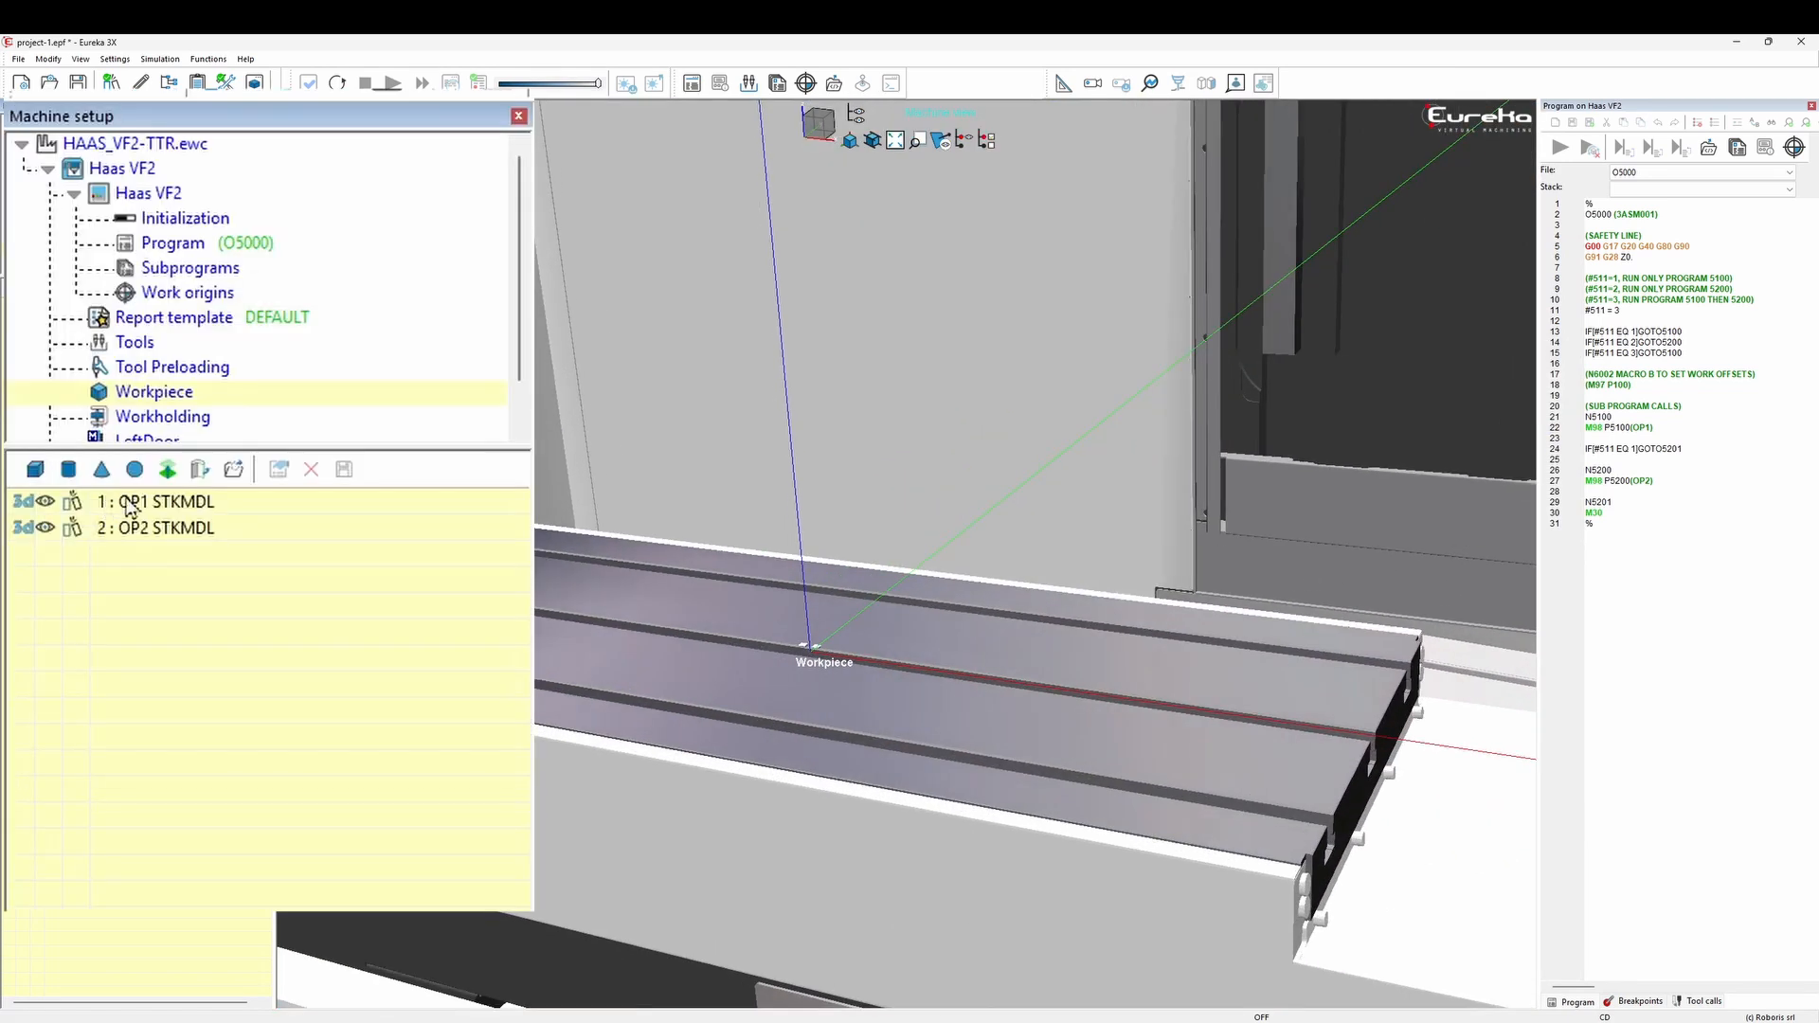
pyautogui.click(70, 308)
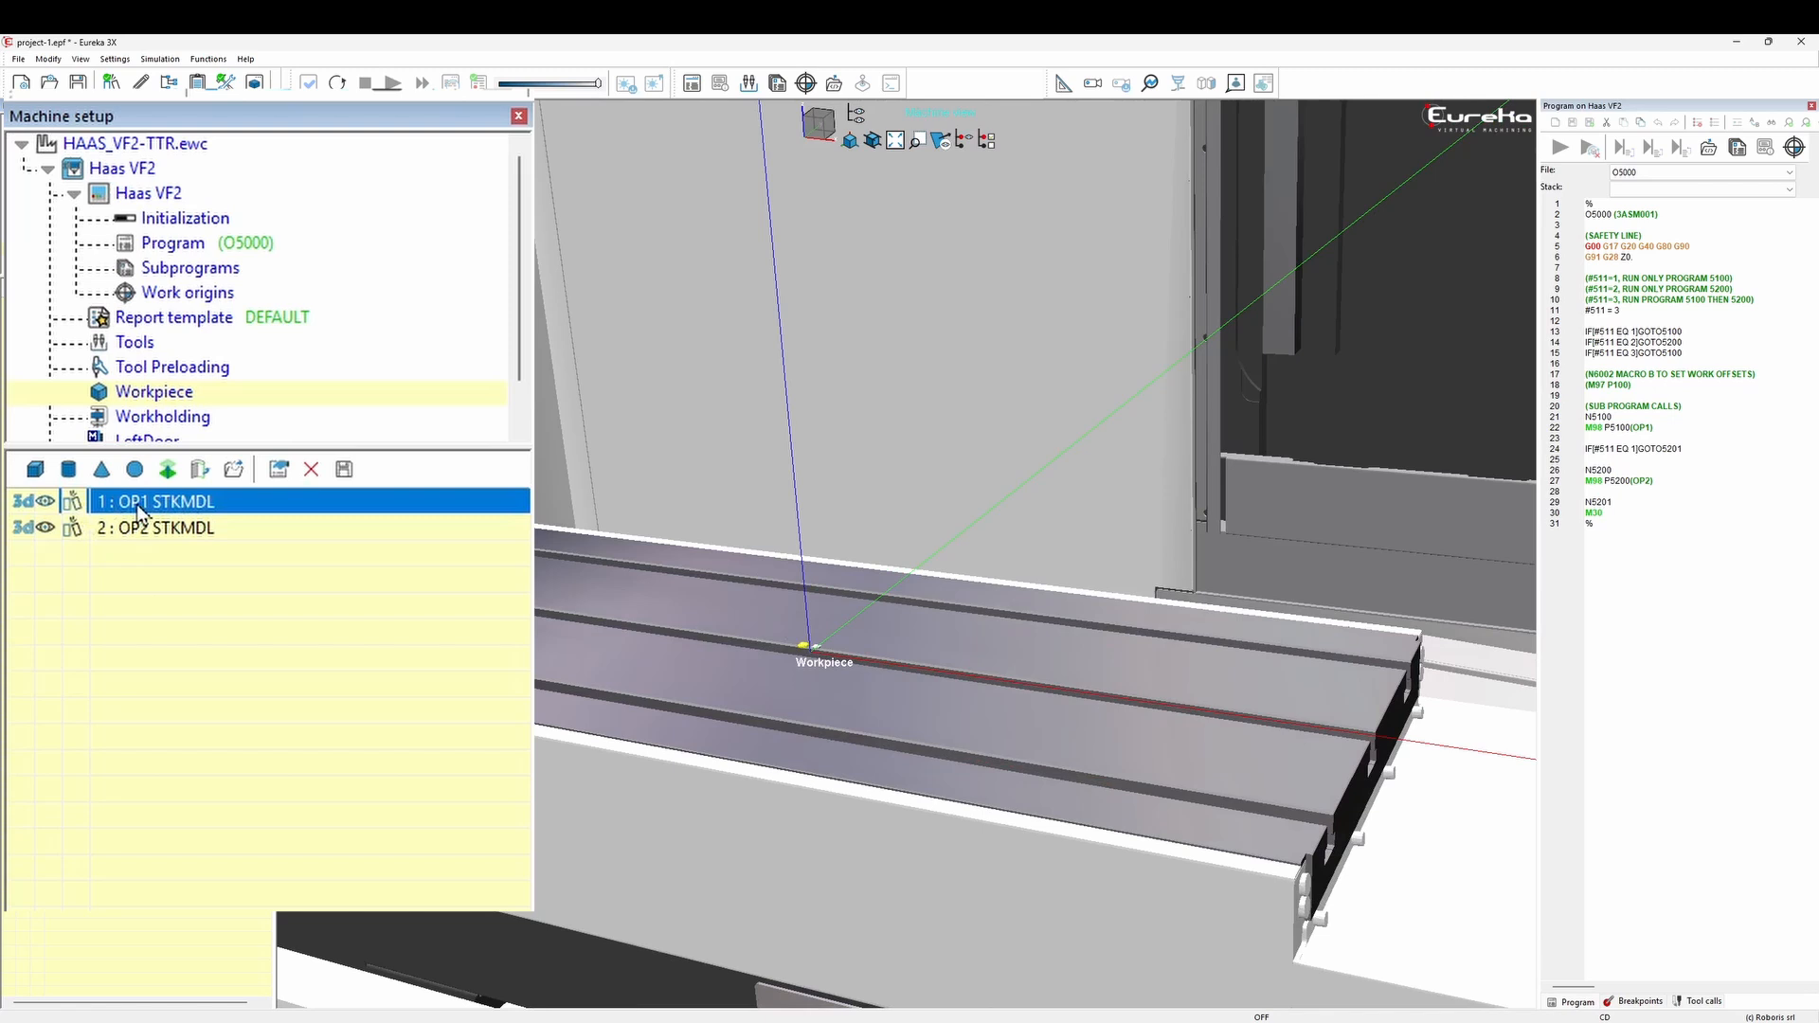
pyautogui.rightClick(140, 511)
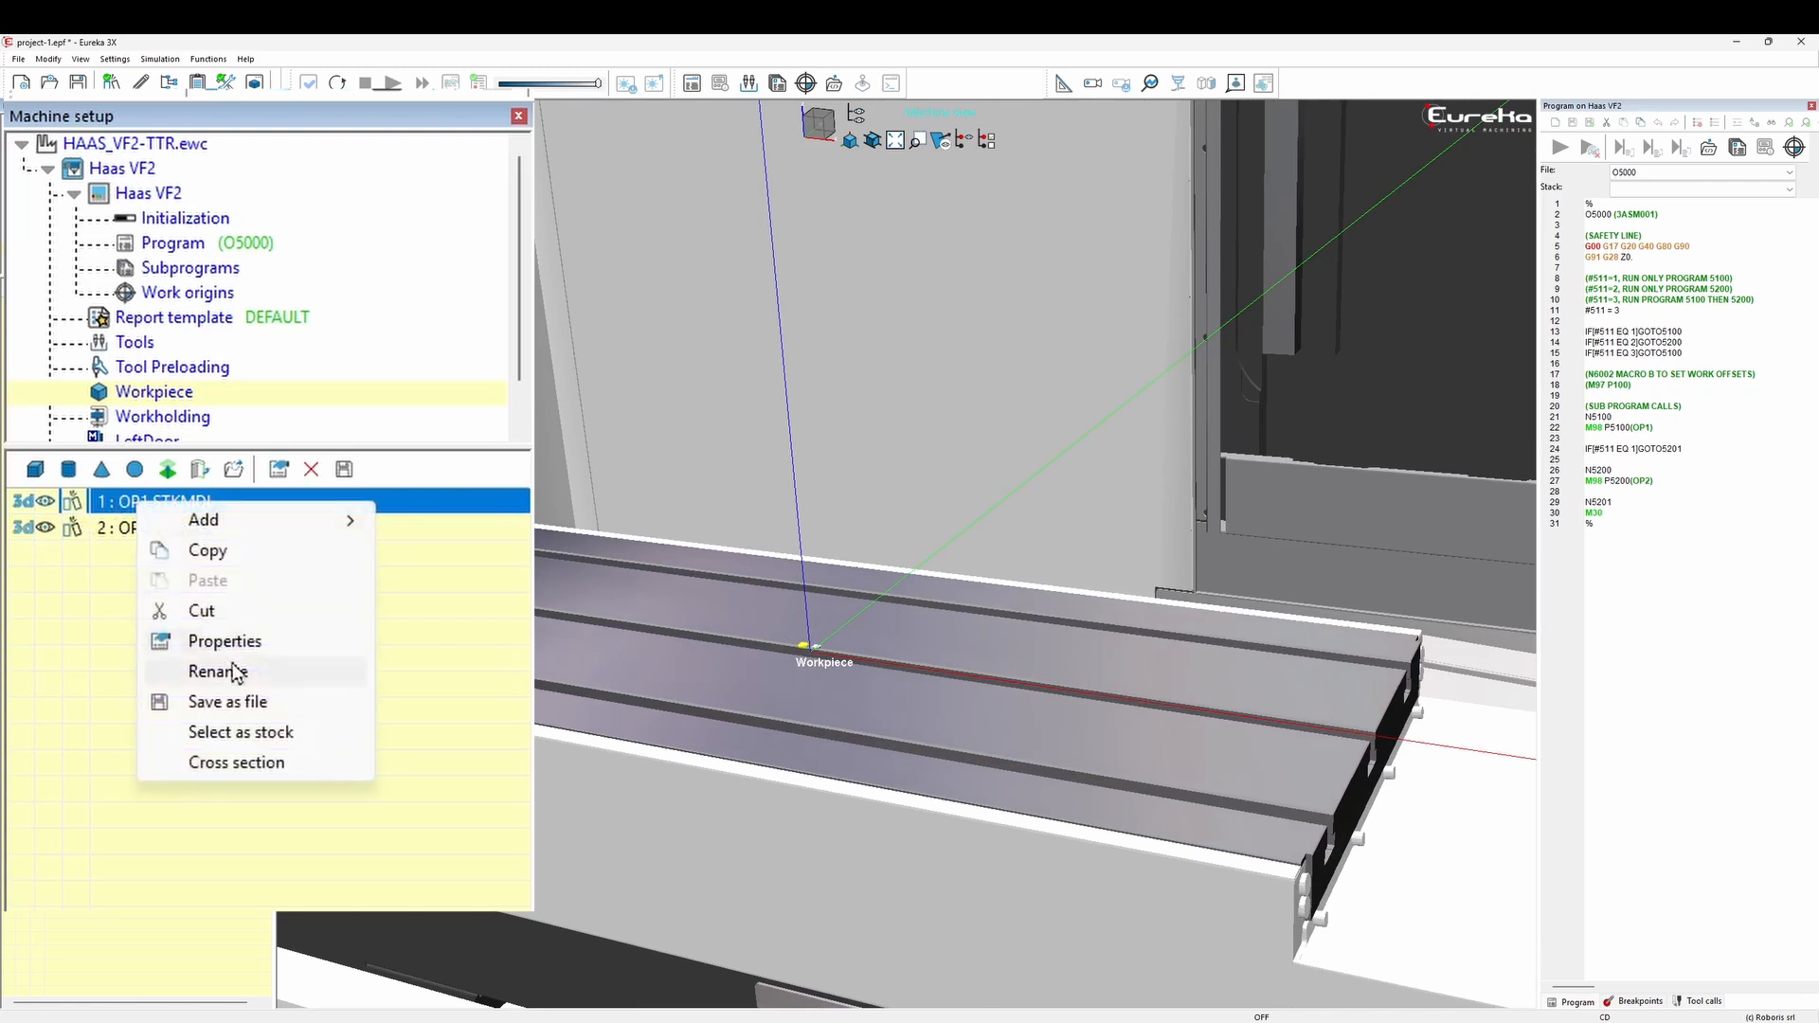
pyautogui.click(227, 640)
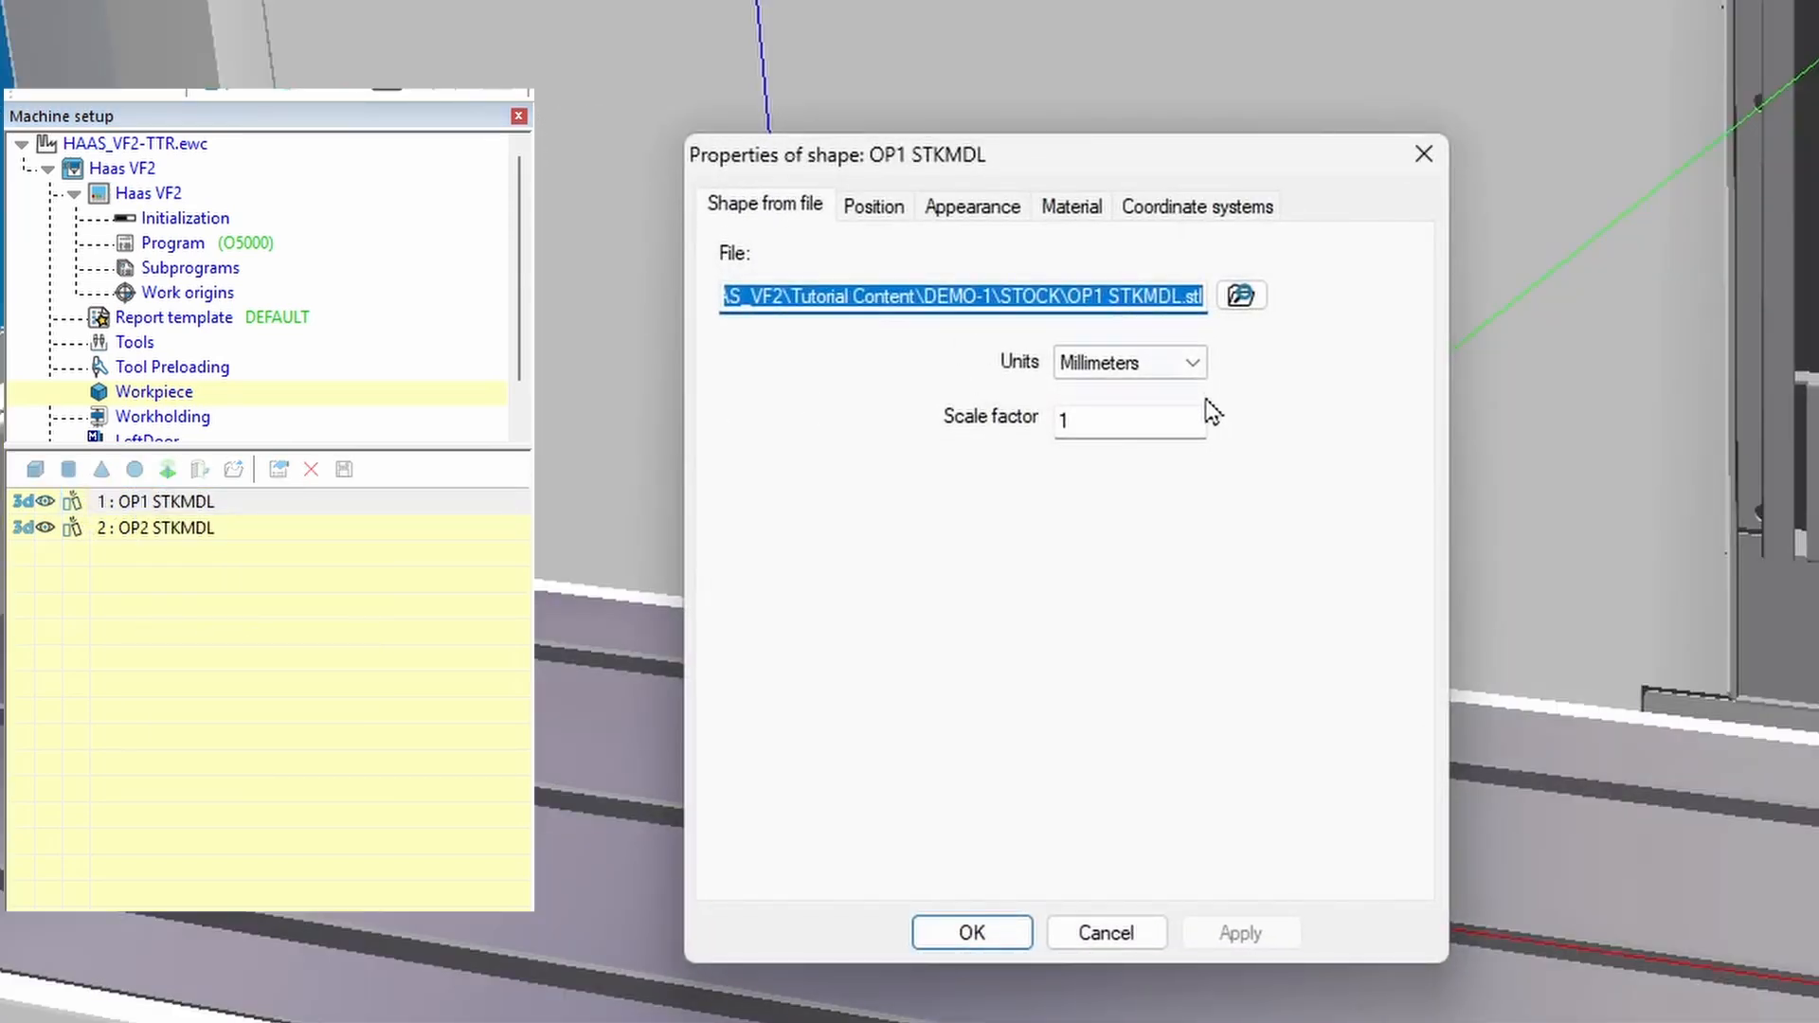
pyautogui.click(1186, 366)
pyautogui.click(1162, 414)
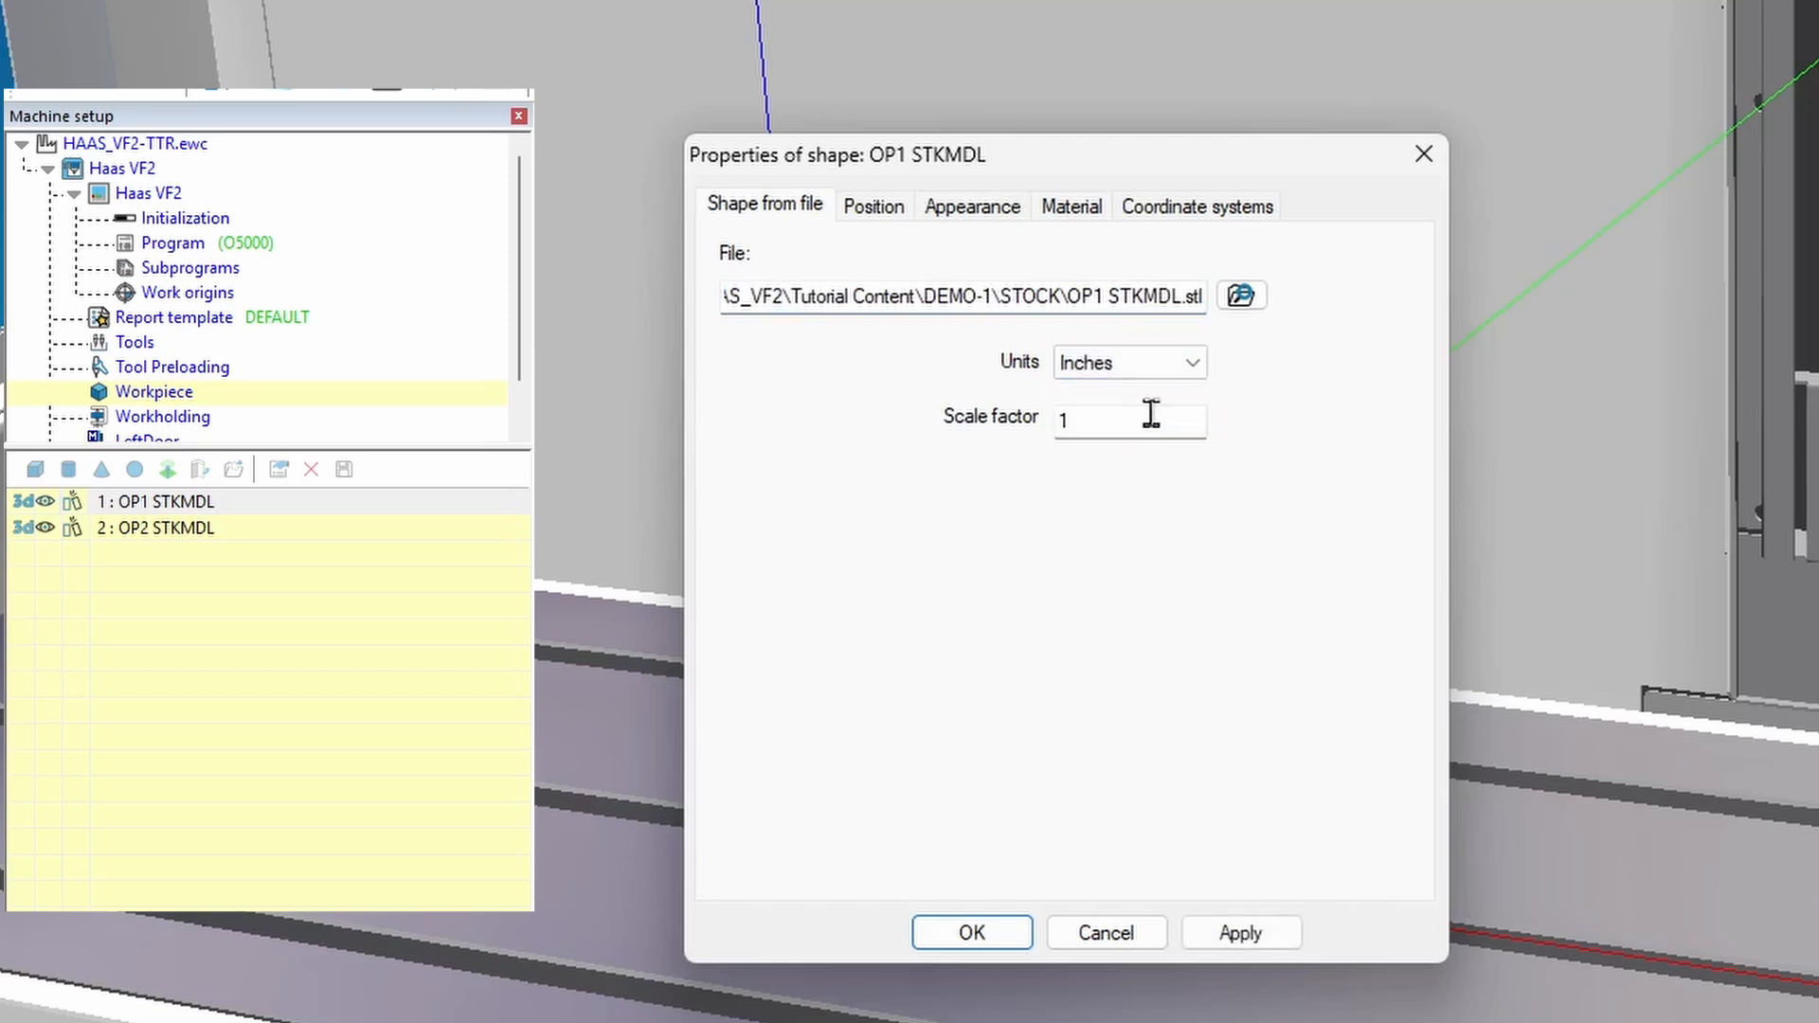
pyautogui.click(1238, 934)
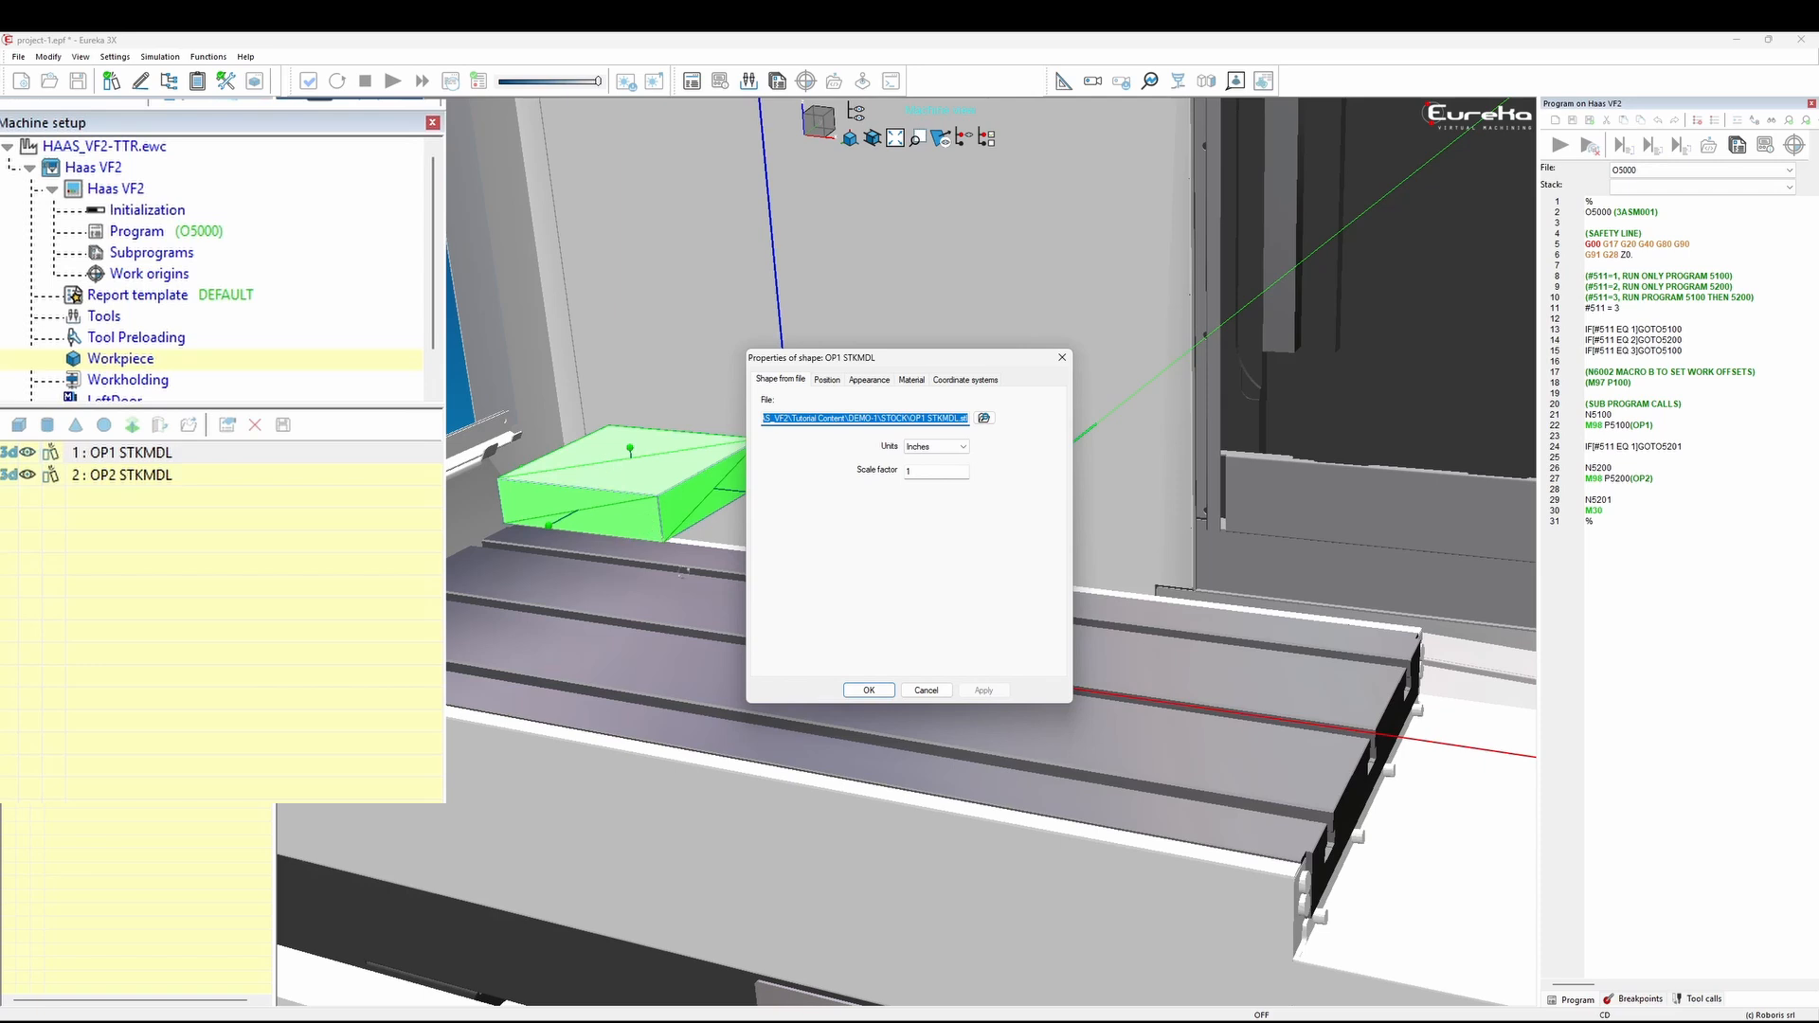
pyautogui.click(867, 691)
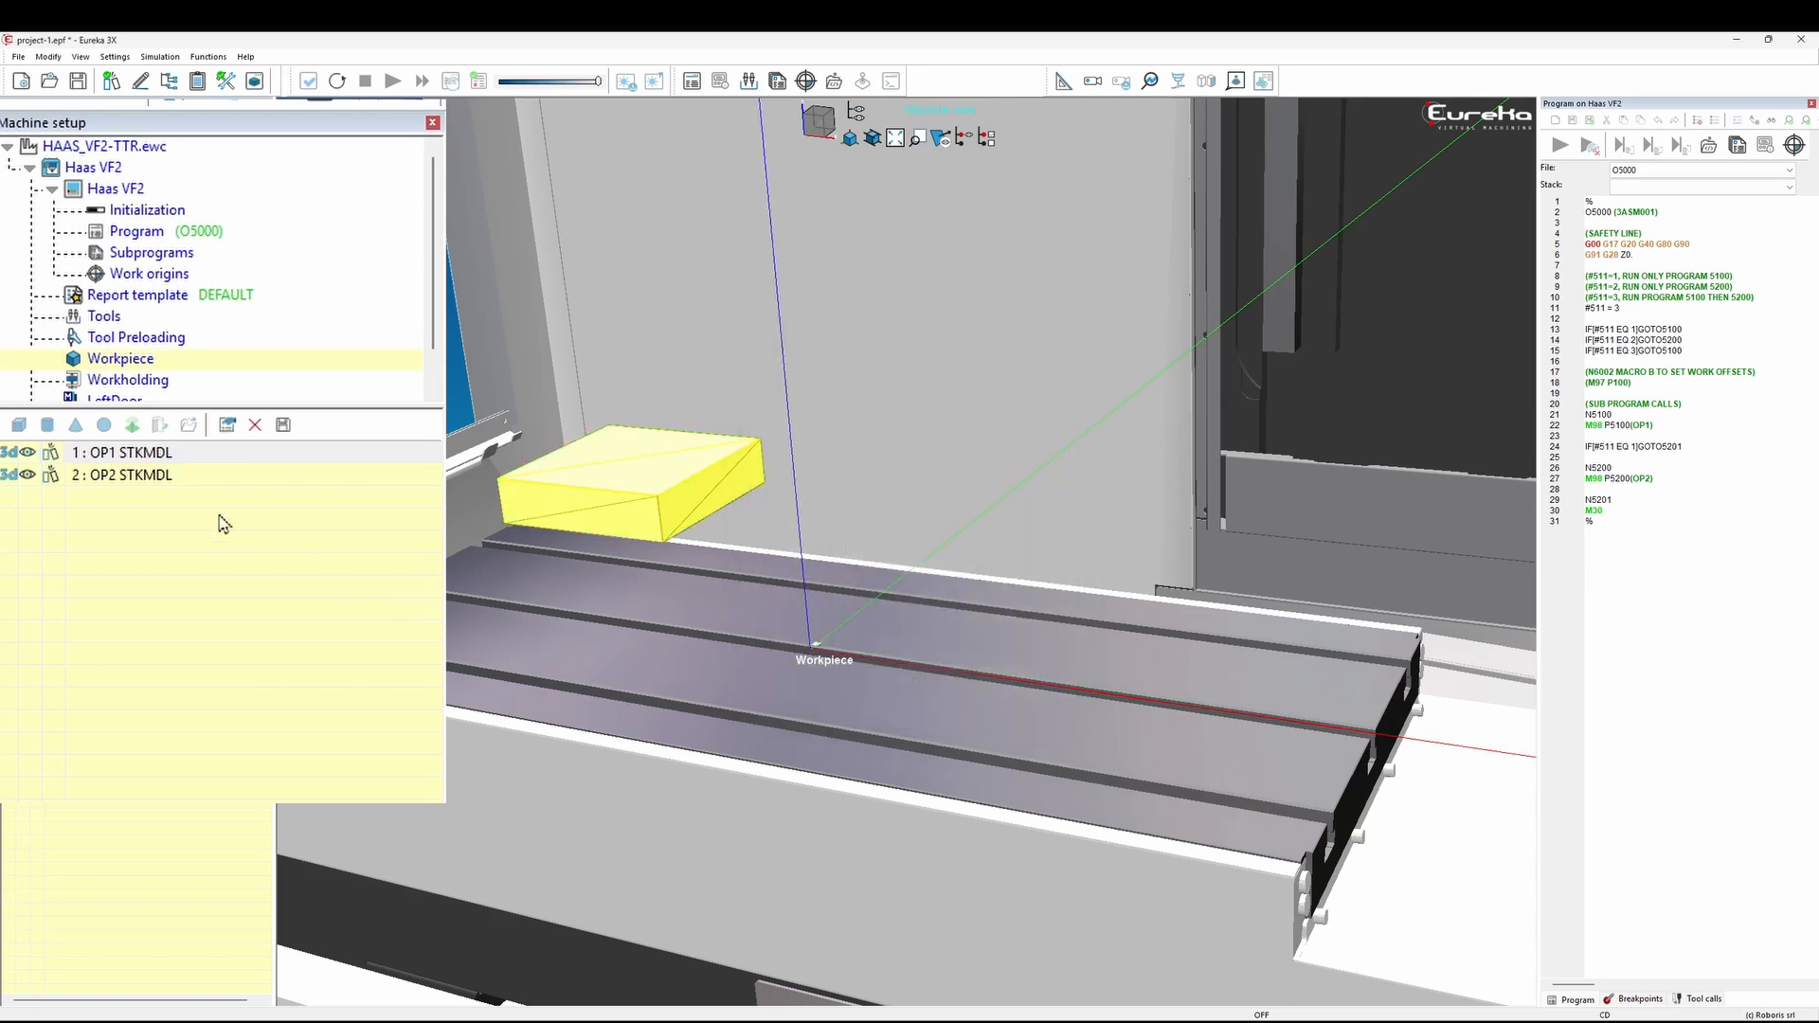
# Set the units of the OP2 STKMDL shape to inches in its properties.
pyautogui.rightClick(172, 477)
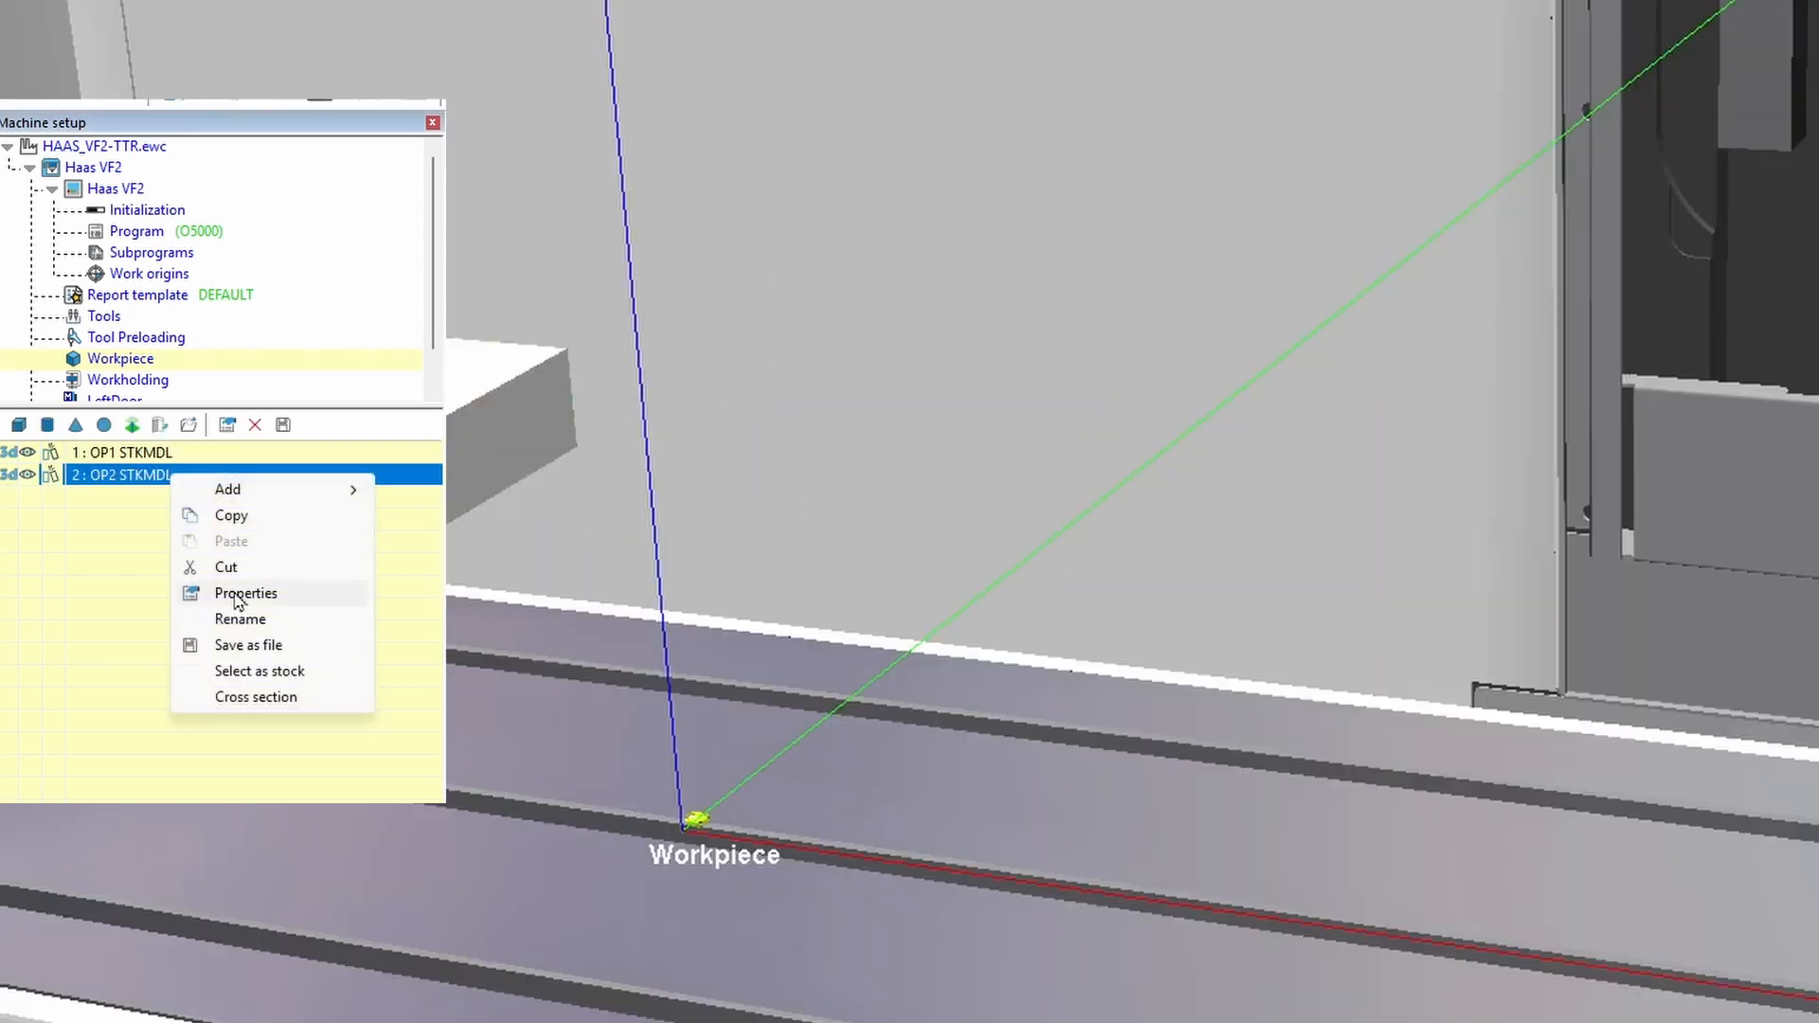
pyautogui.click(239, 595)
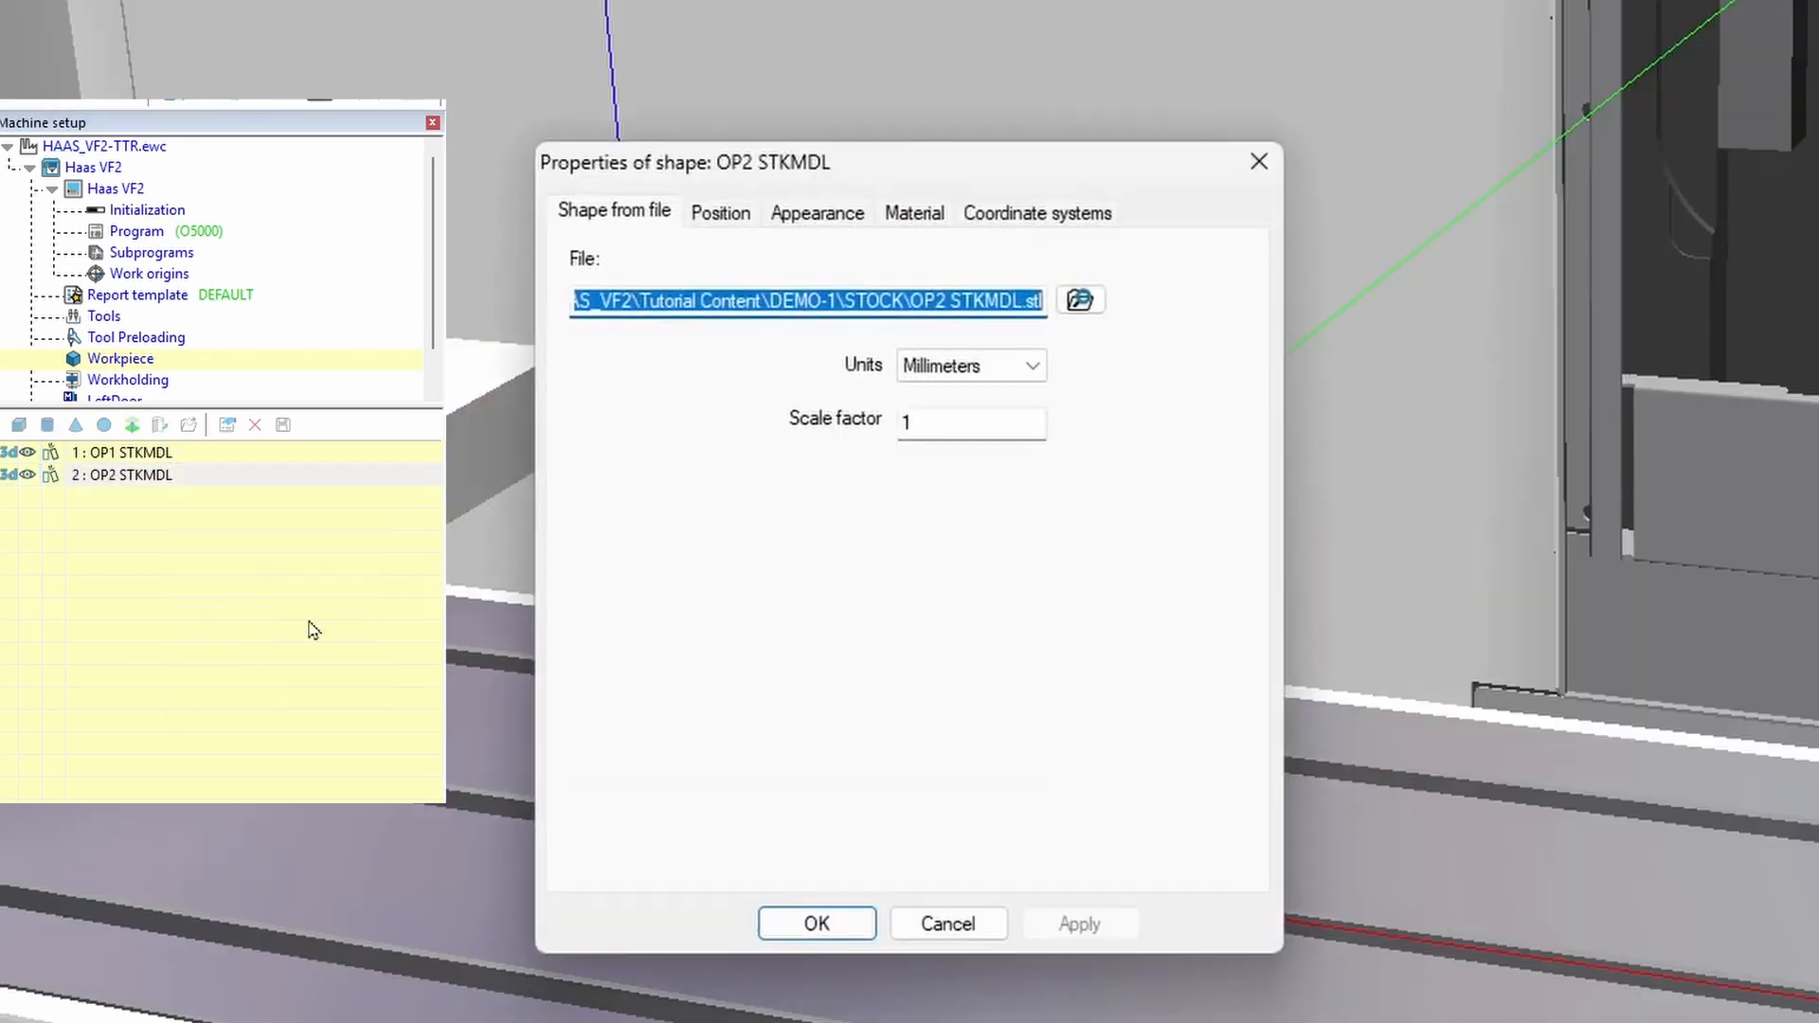
pyautogui.click(1033, 370)
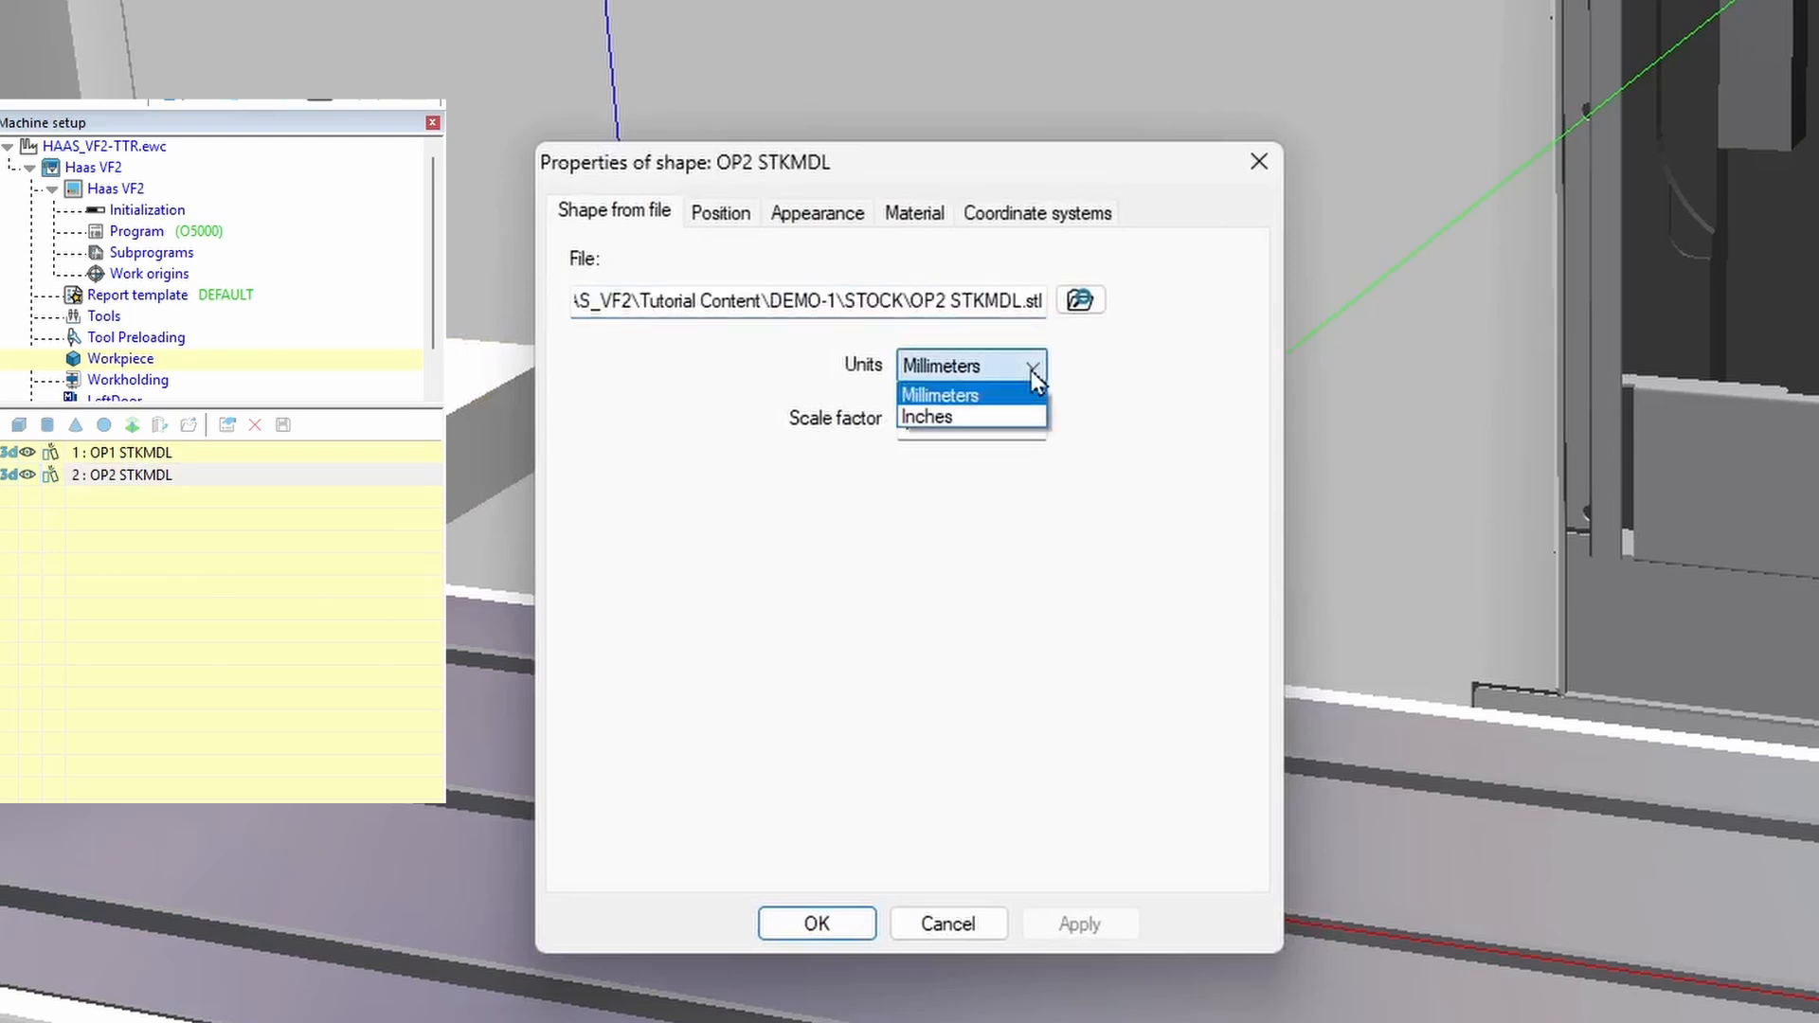
pyautogui.click(1003, 418)
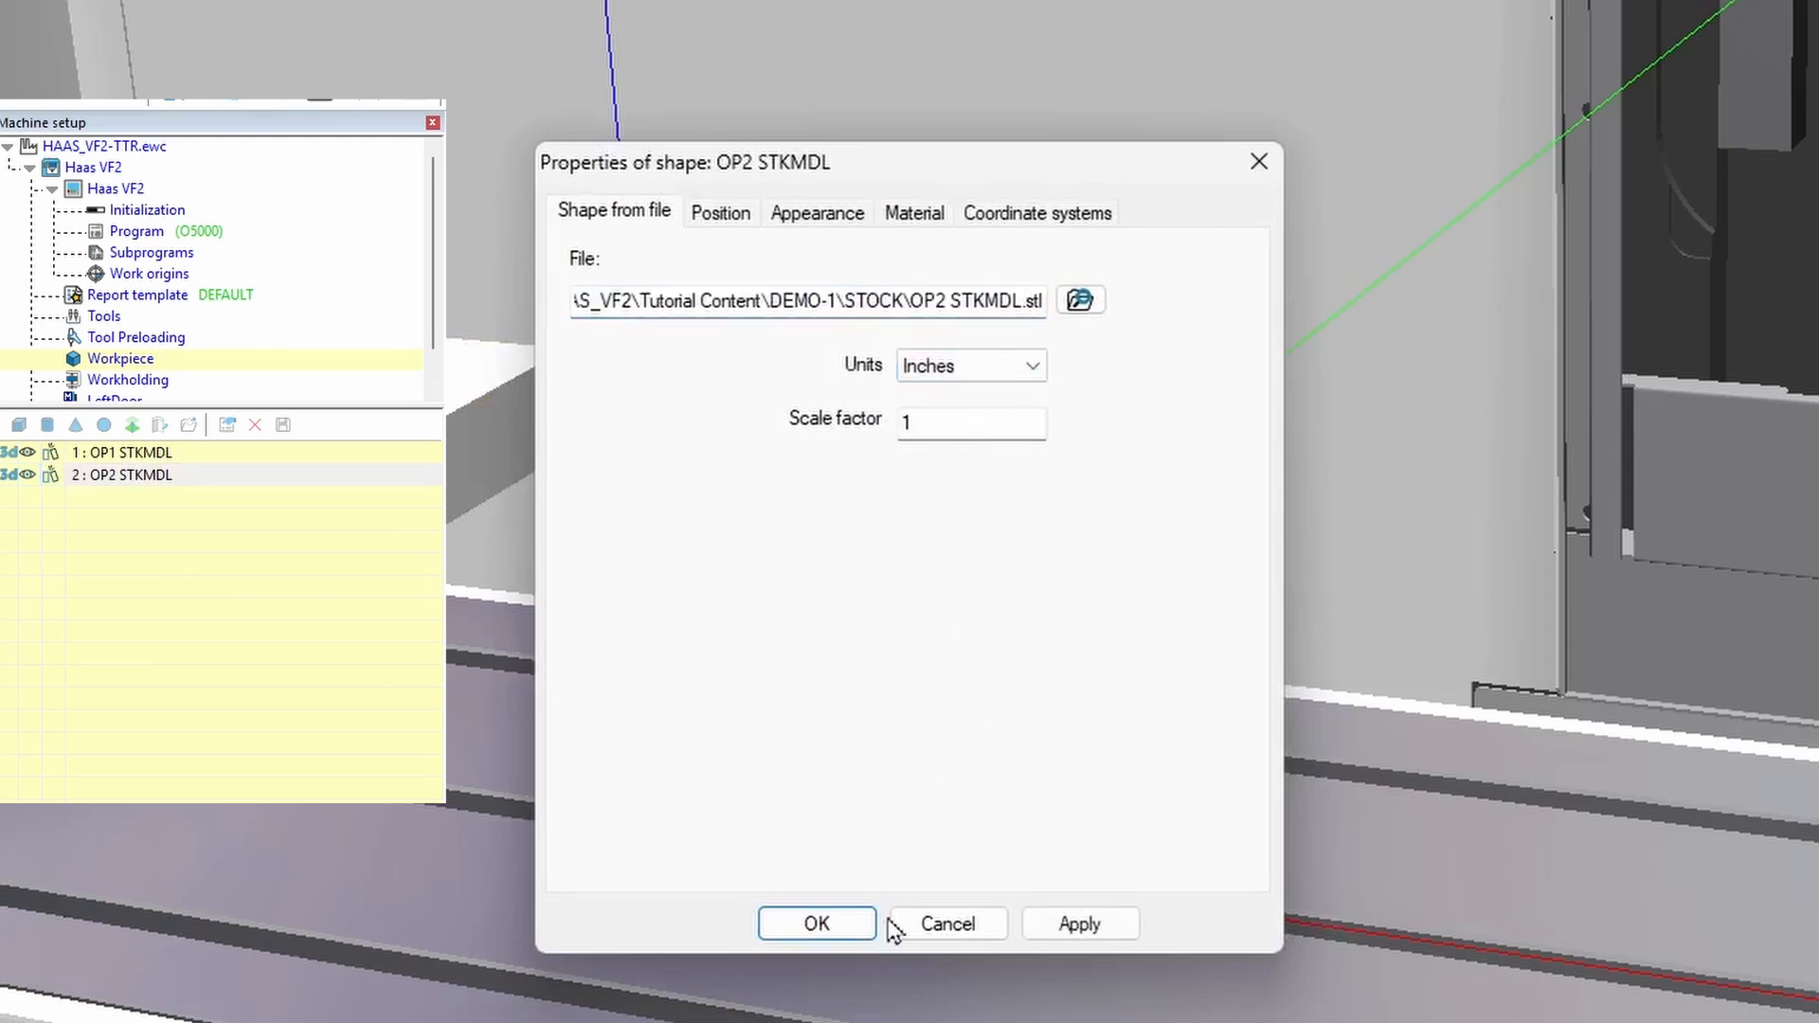
pyautogui.click(854, 926)
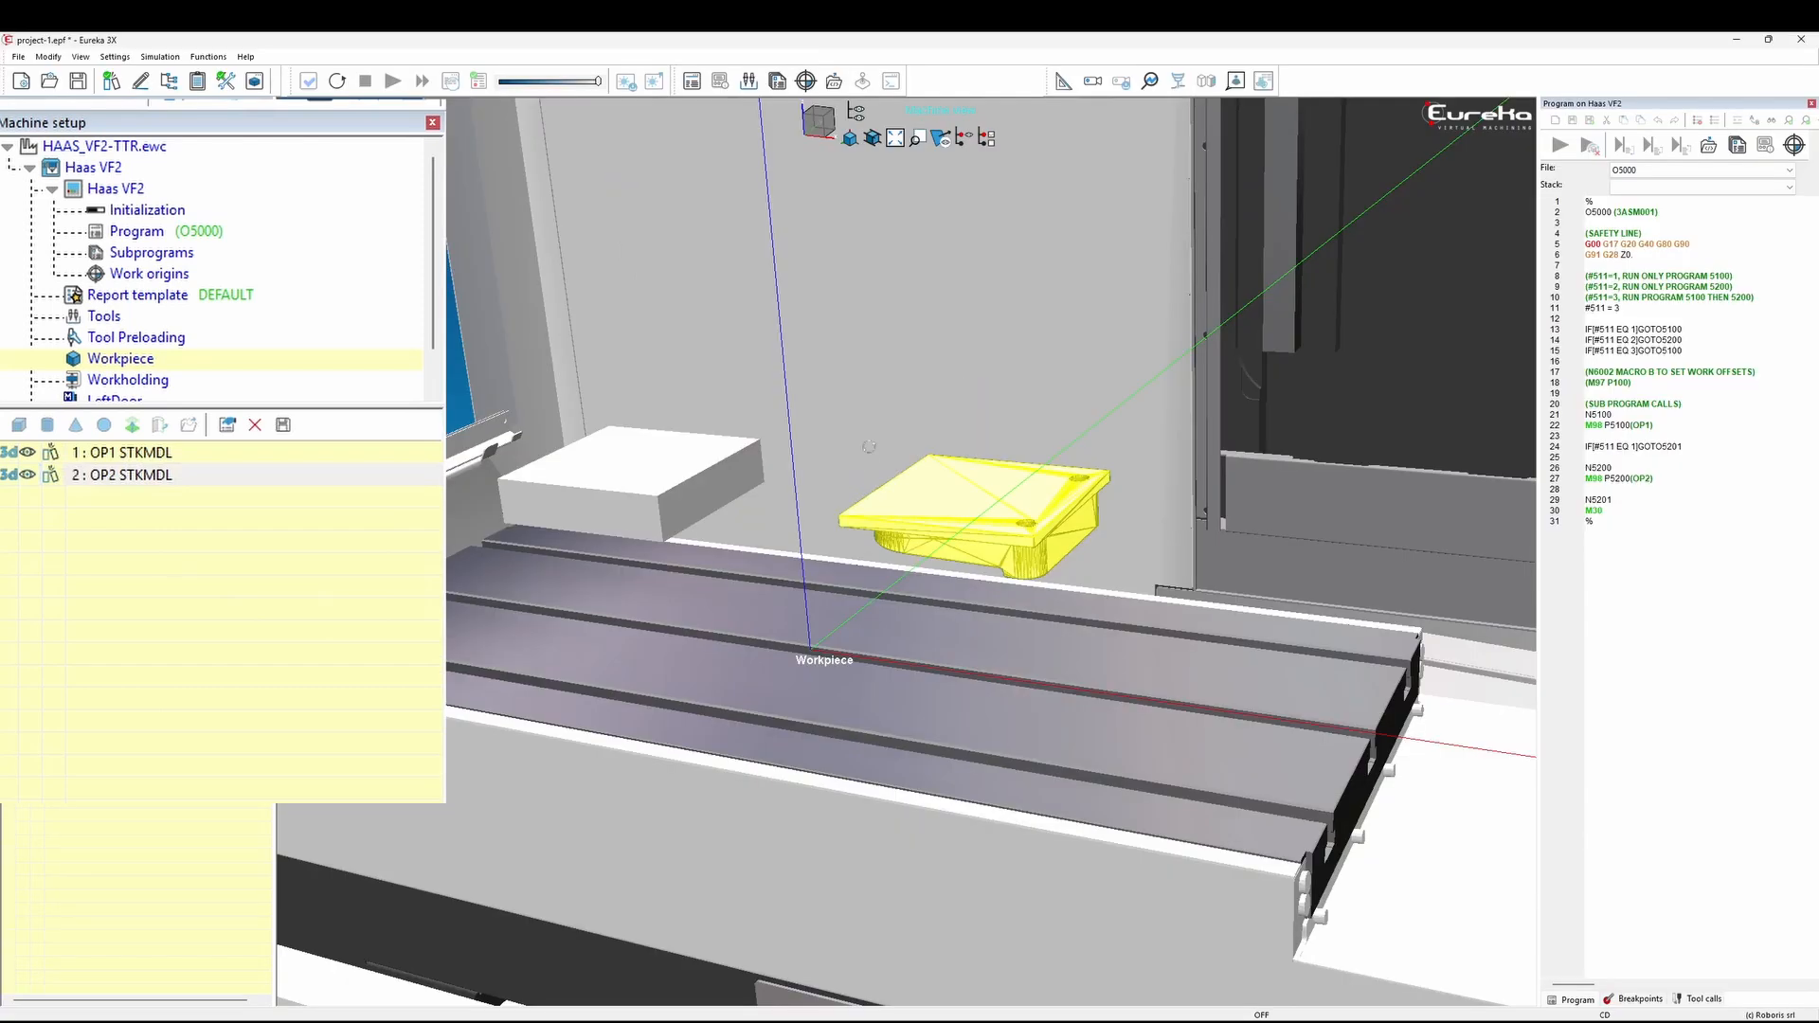
# Designate both the OP1 STKMDL and OP2 STKMDL shapes as stock.
pyautogui.rightClick(667, 510)
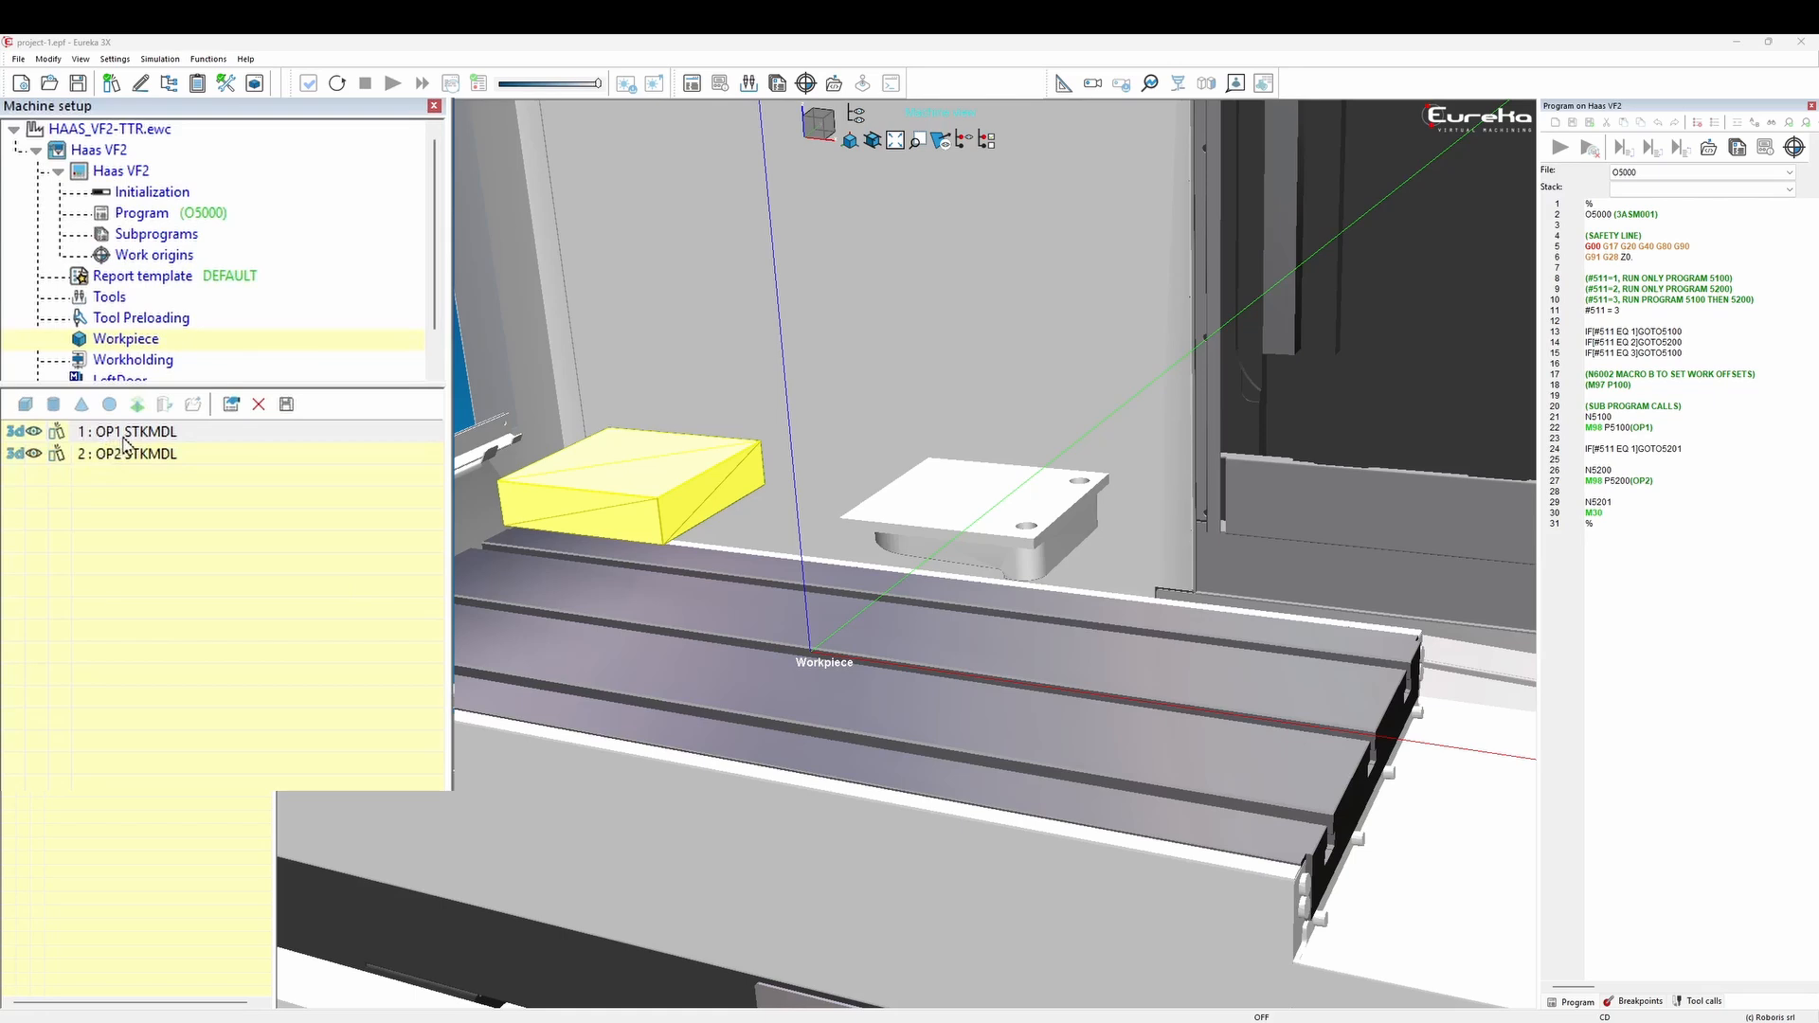
pyautogui.rightClick(125, 438)
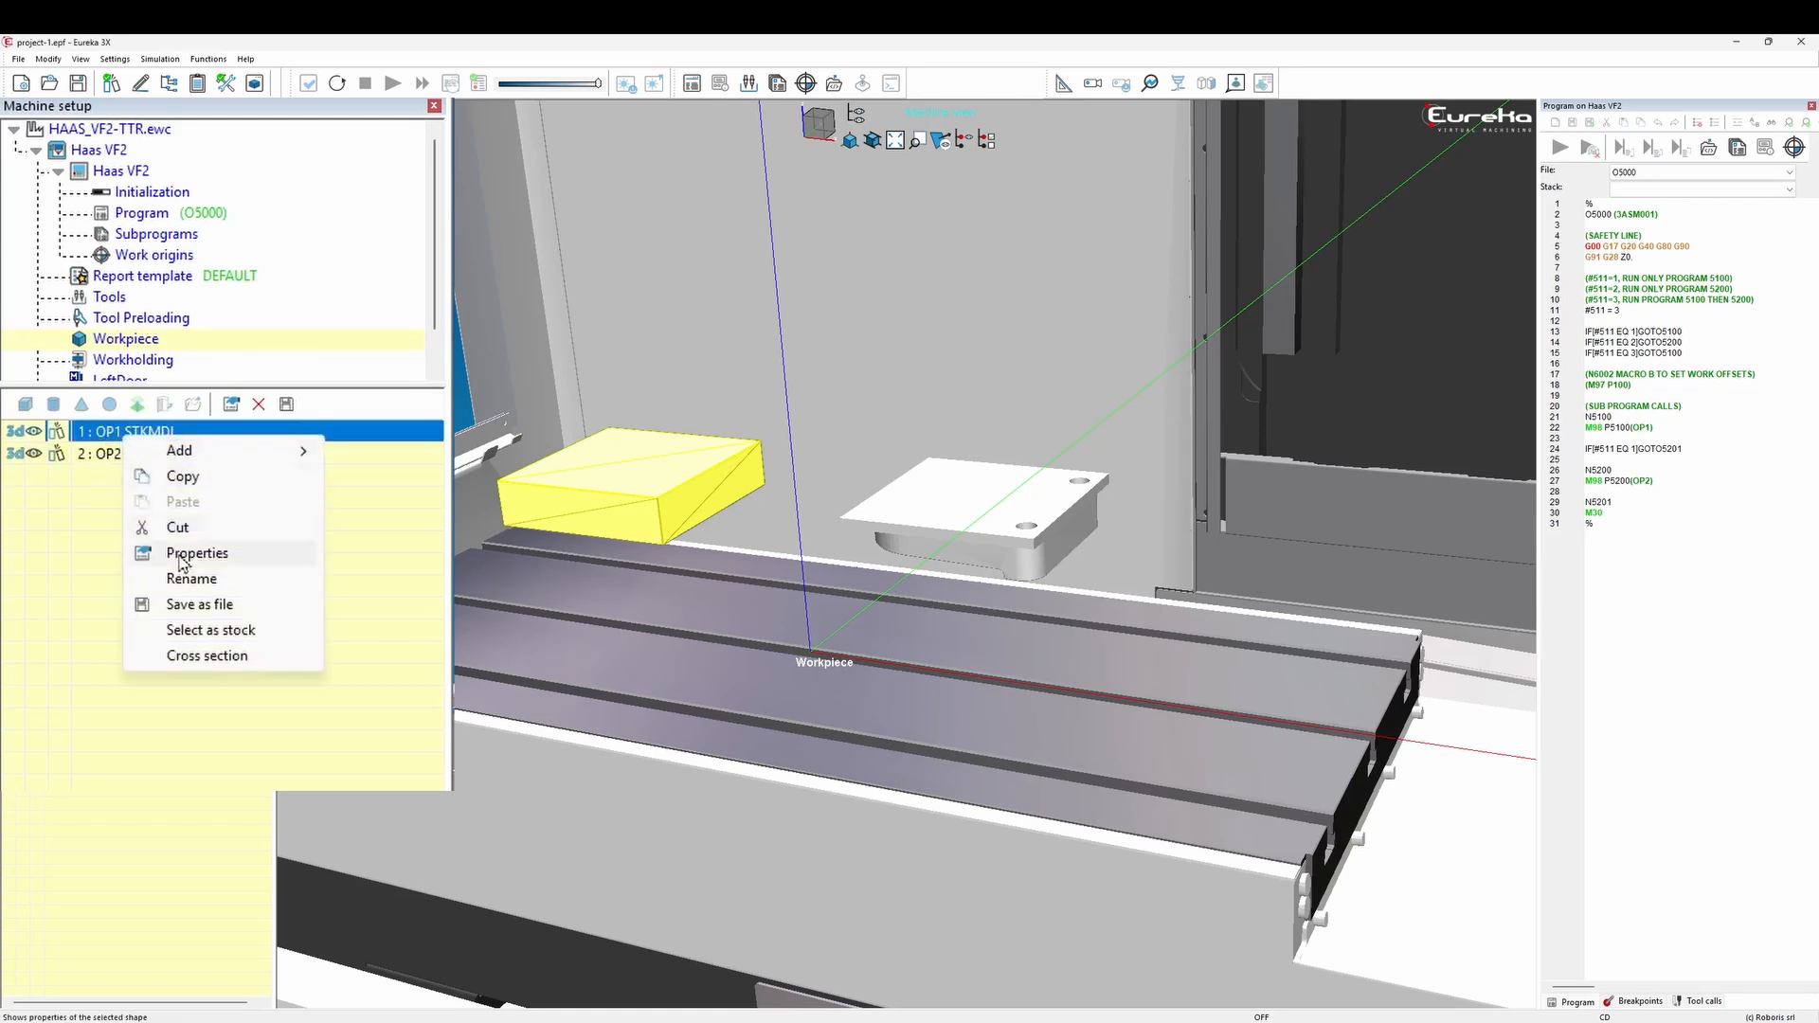
pyautogui.click(274, 642)
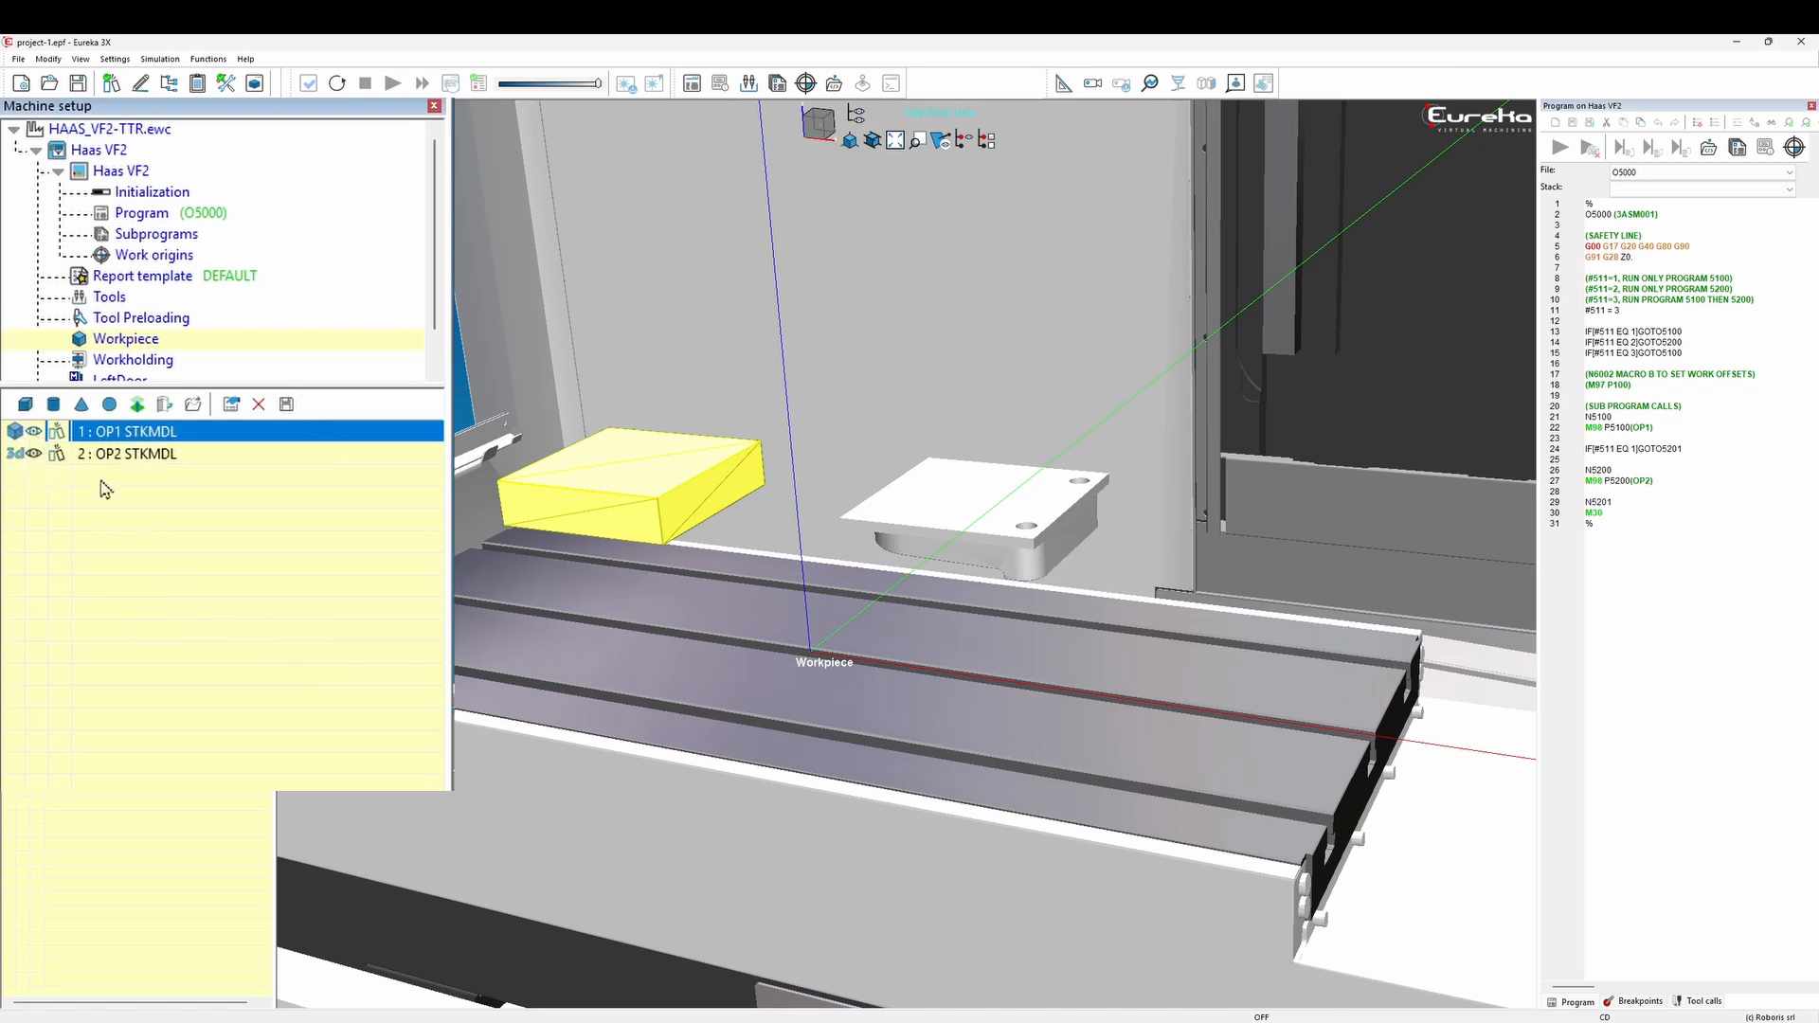
pyautogui.rightClick(154, 463)
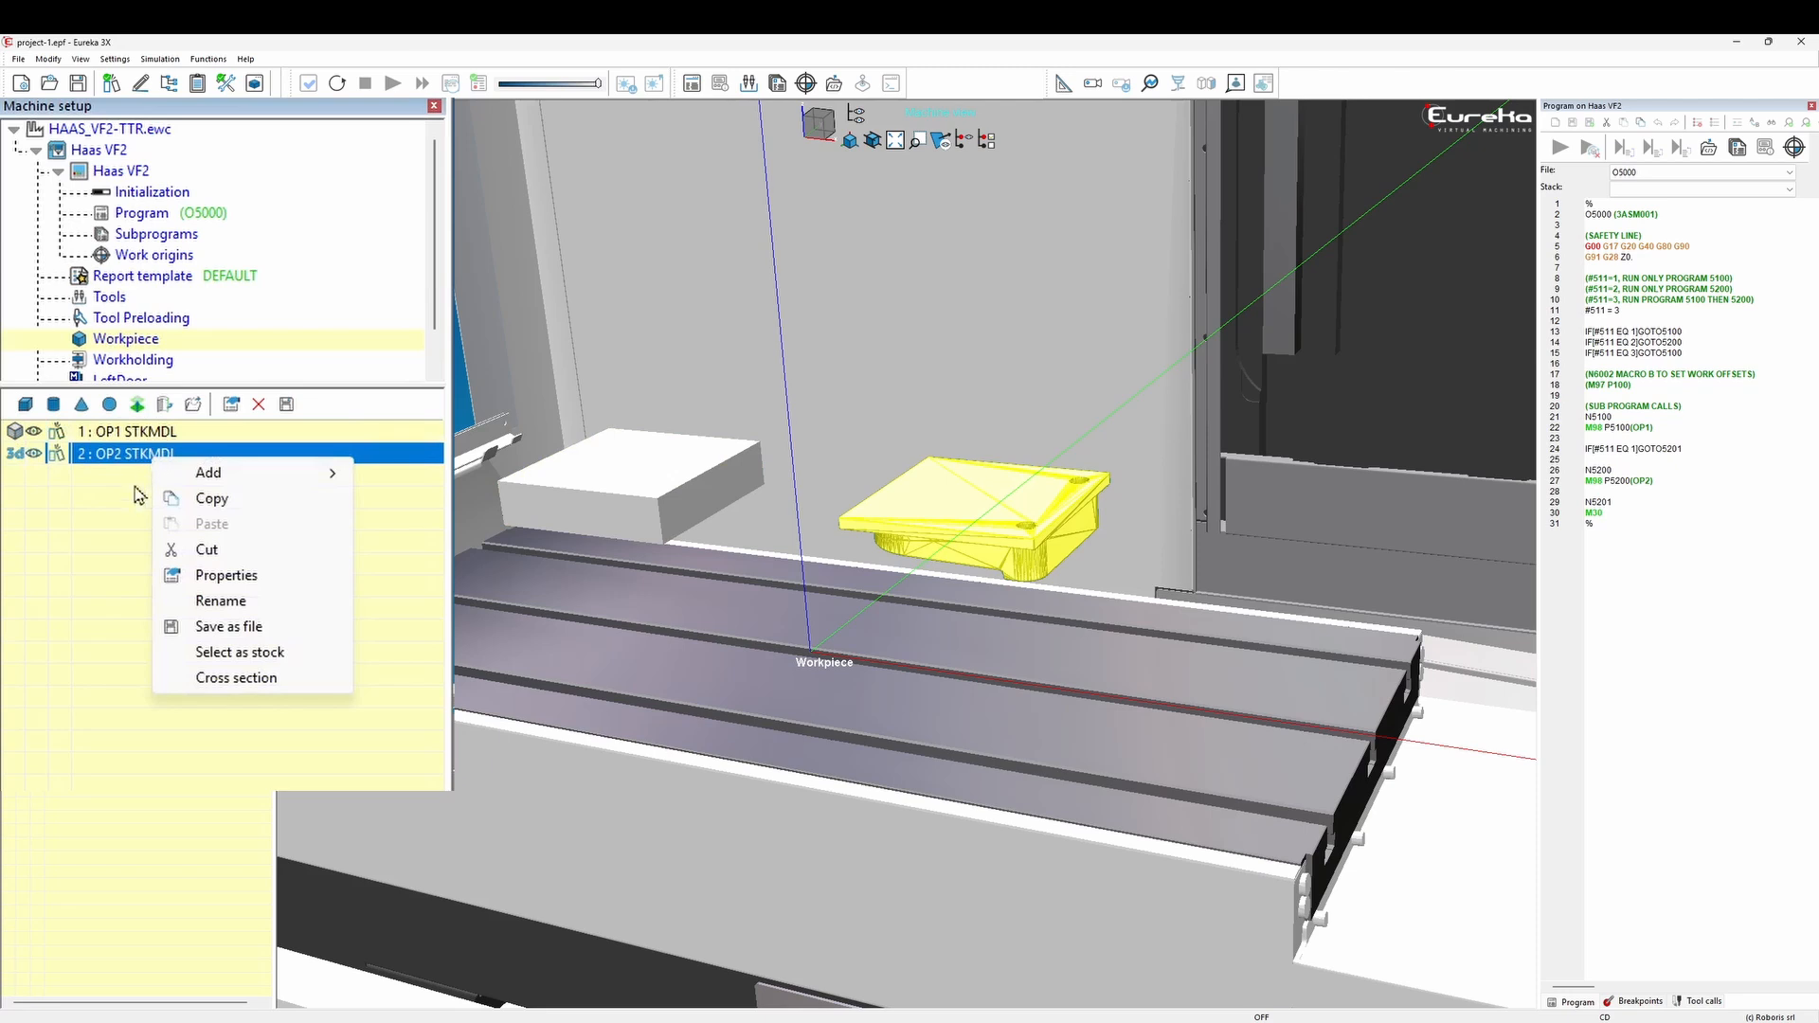
pyautogui.click(237, 653)
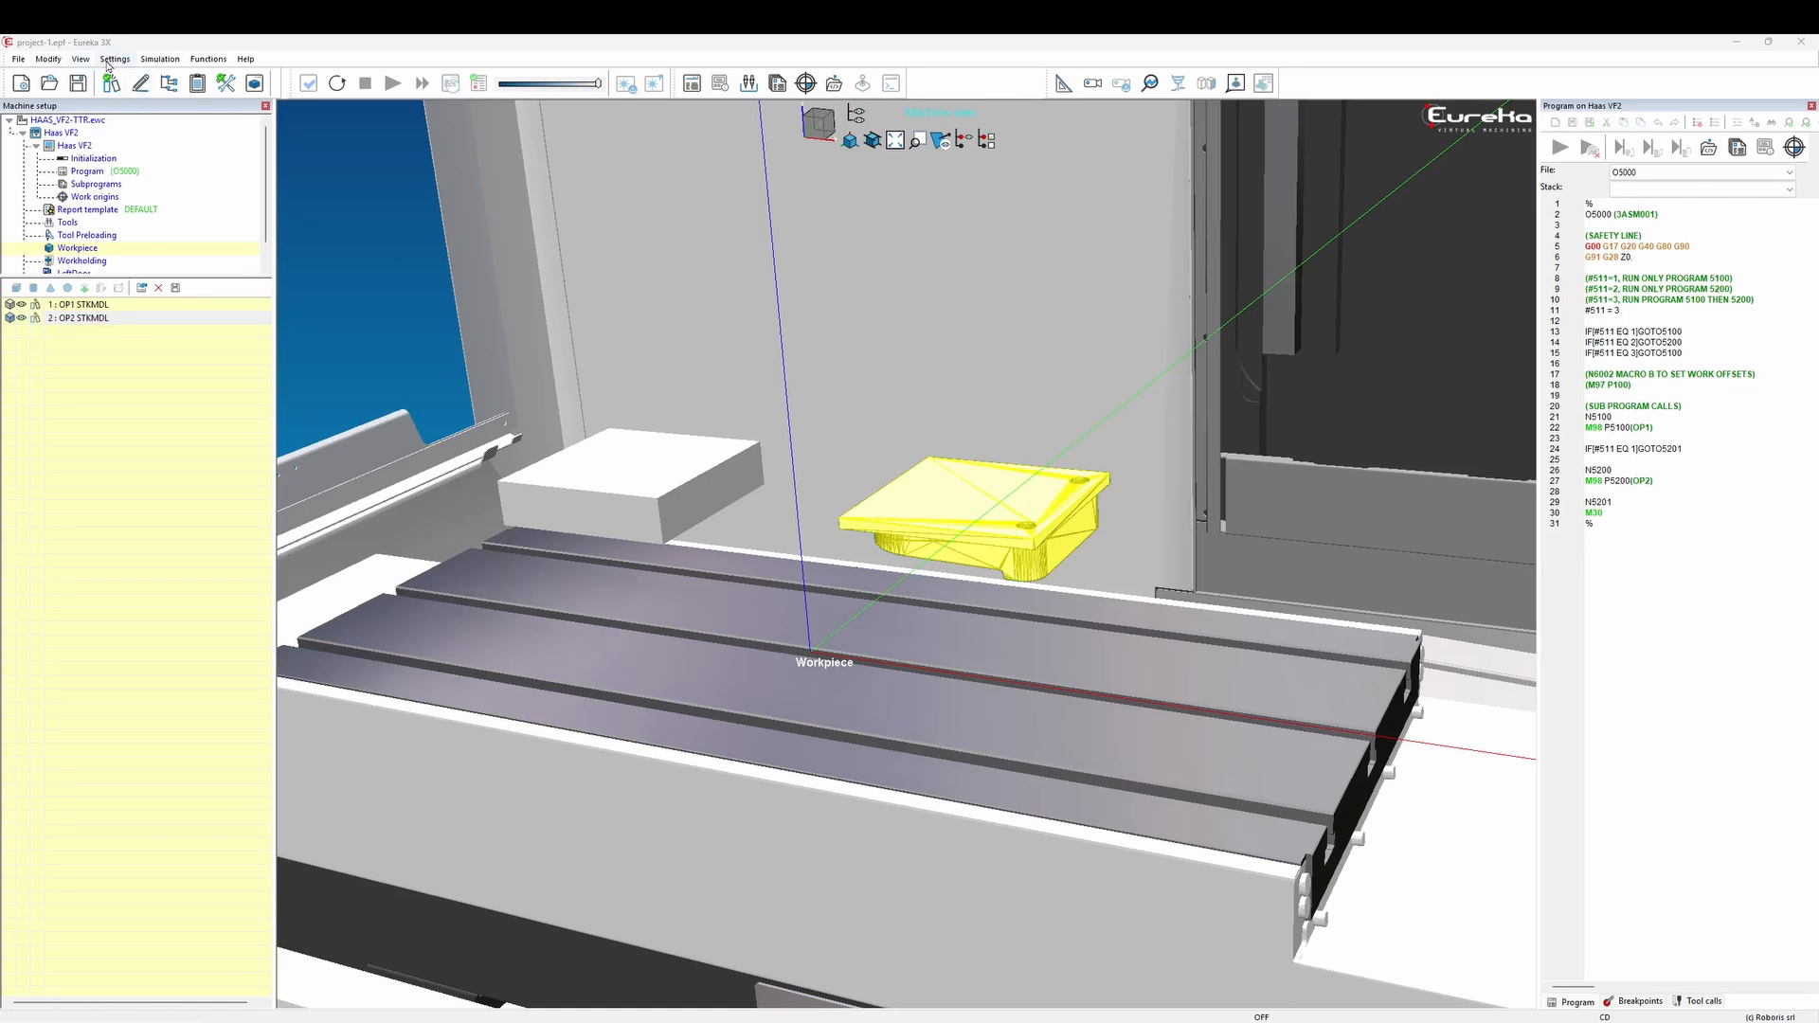
# Change the project's current units to inches.
pyautogui.click(115, 59)
pyautogui.moveTo(305, 192)
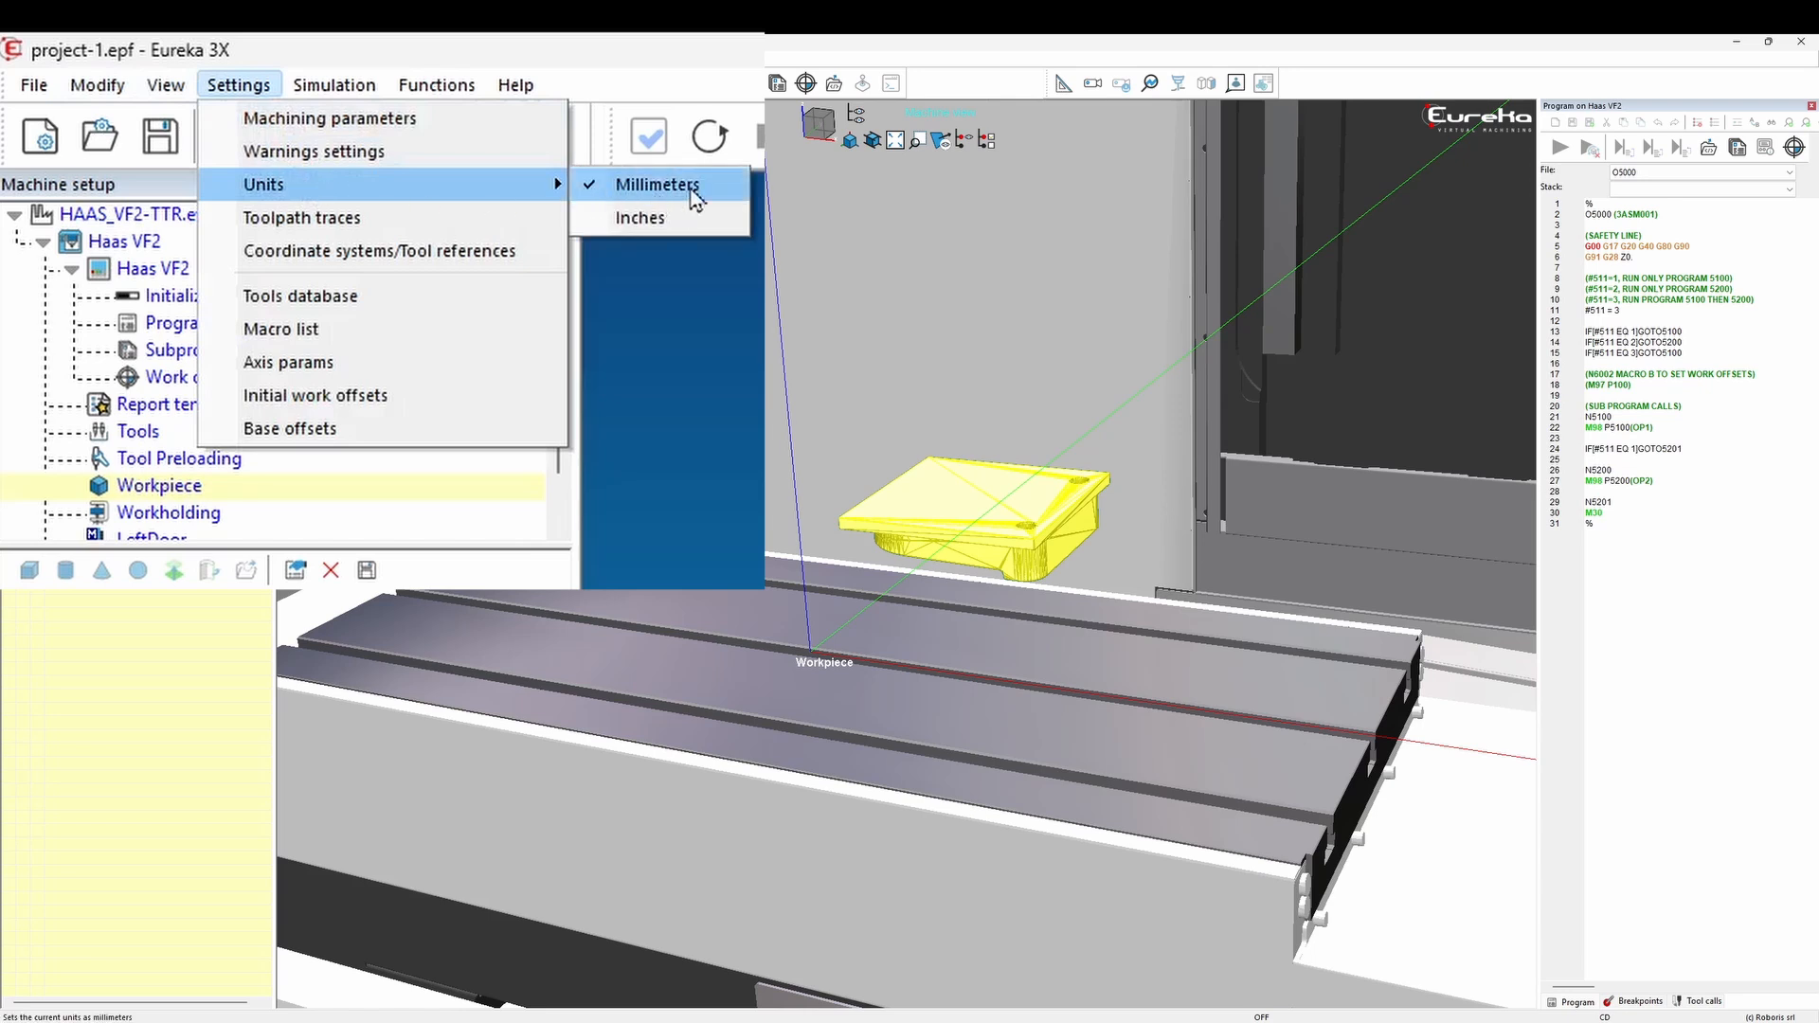
pyautogui.click(692, 219)
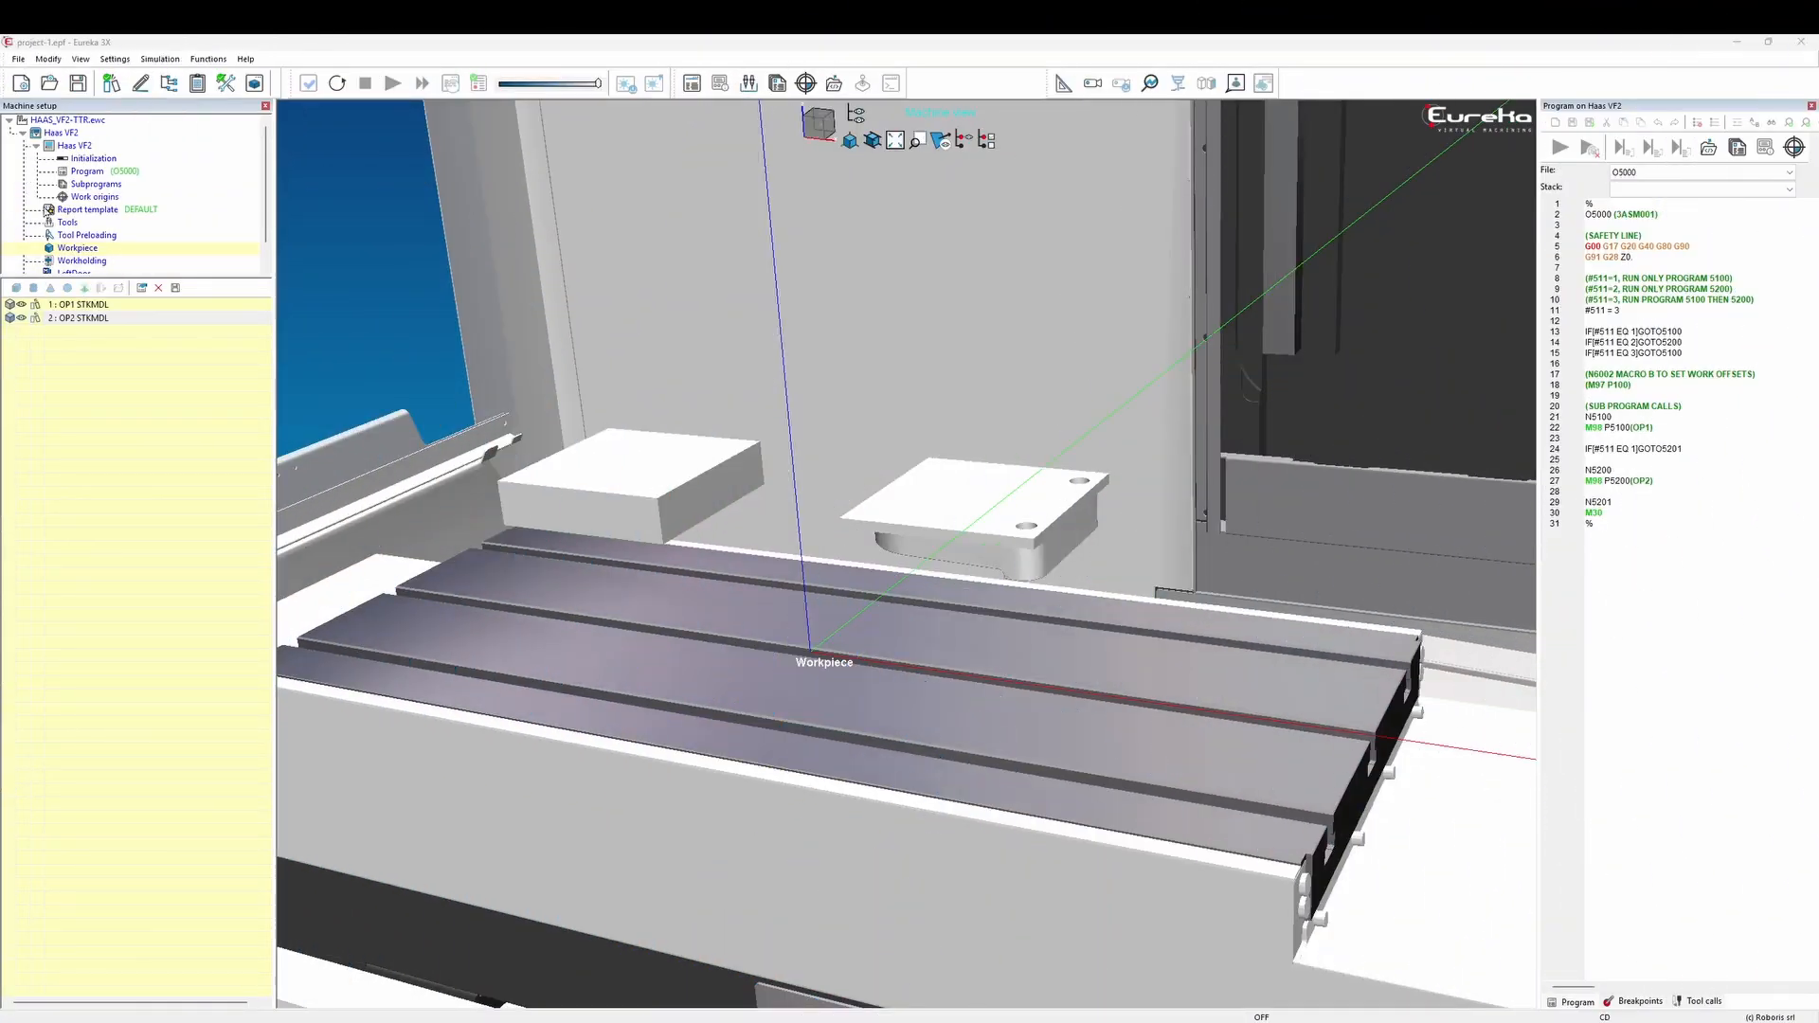
# Load OP1 WORKPIECE.stl and OP2 WORKPIECE.stl from the DEMO-1 WORKPIECE folder as additional workpiece models.
pyautogui.click(80, 248)
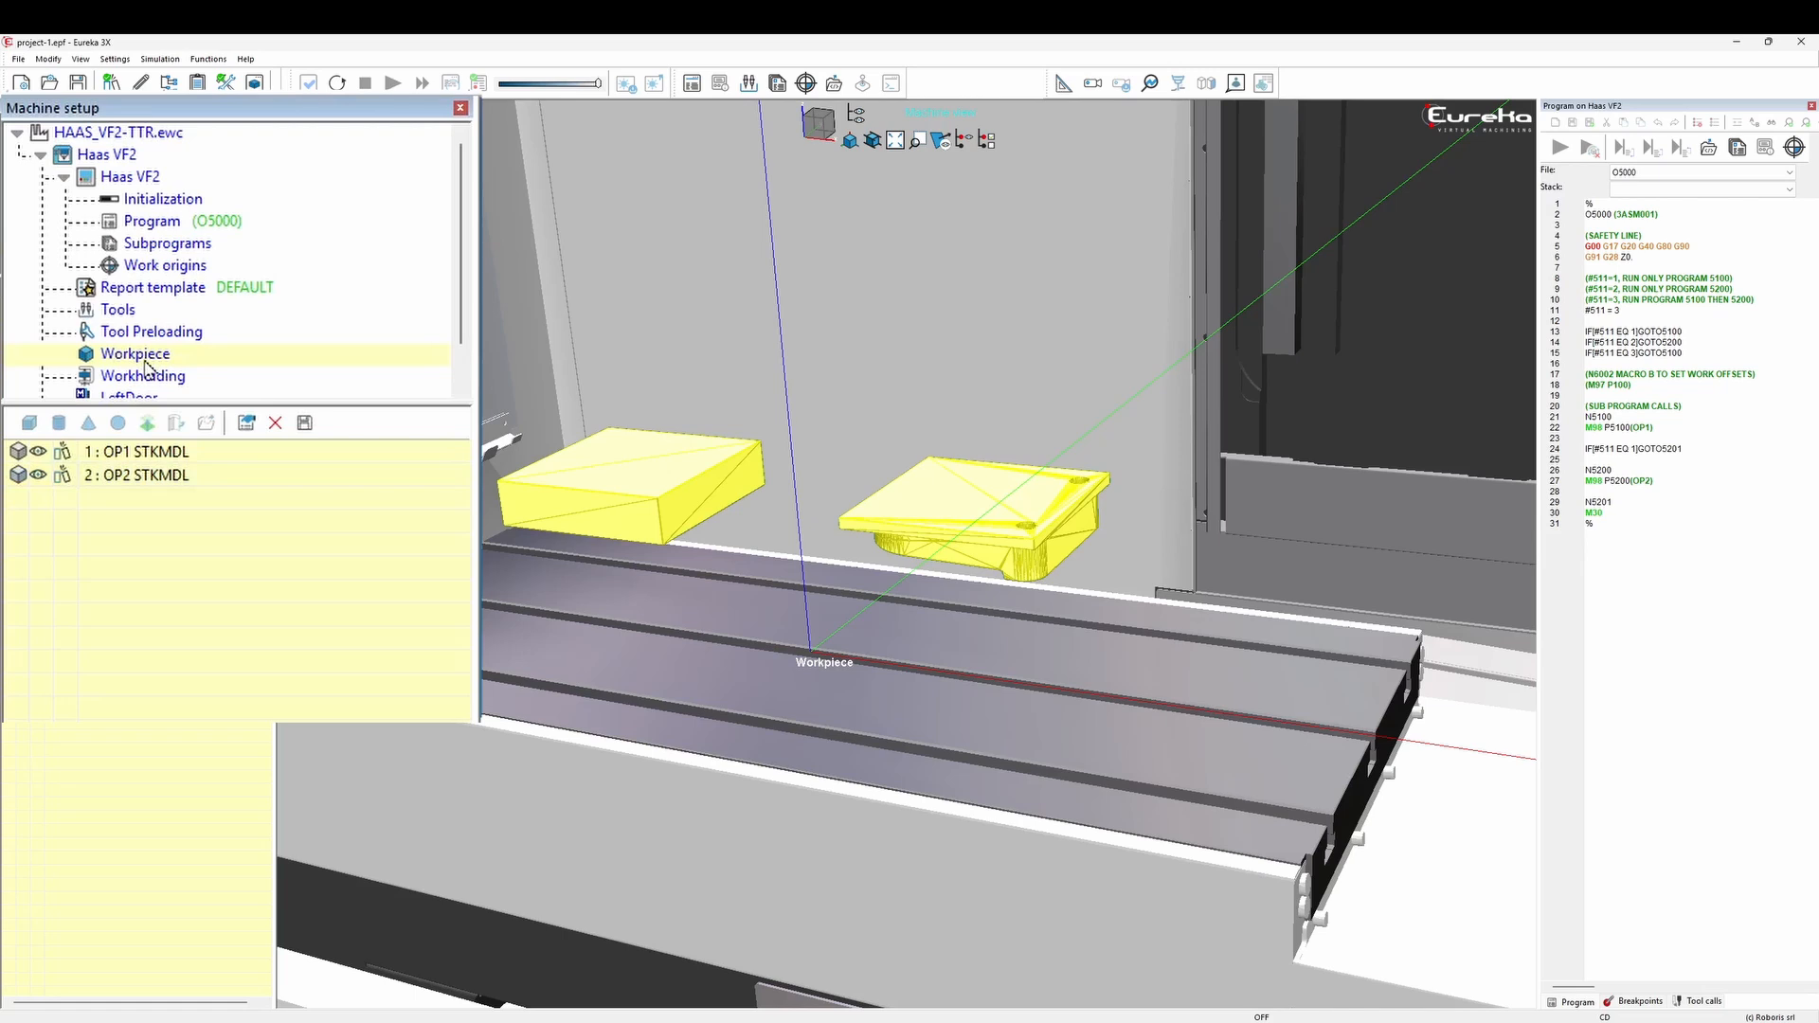
pyautogui.click(257, 628)
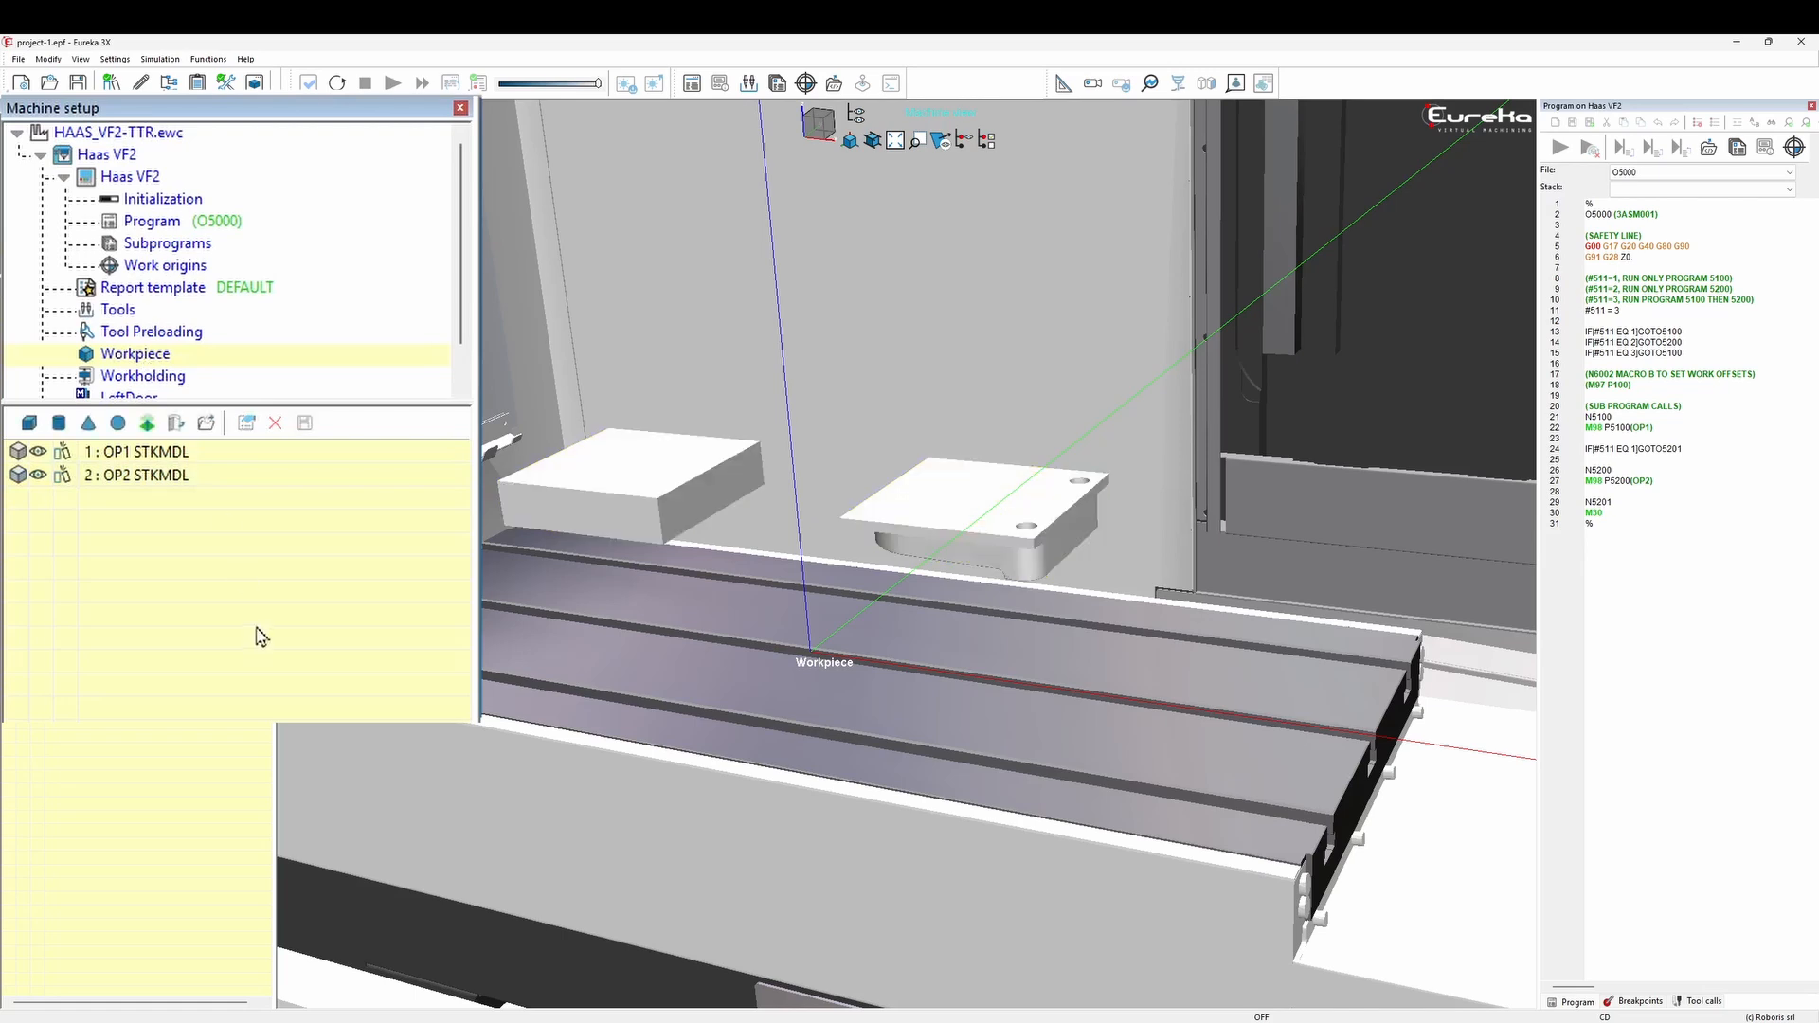
pyautogui.click(214, 435)
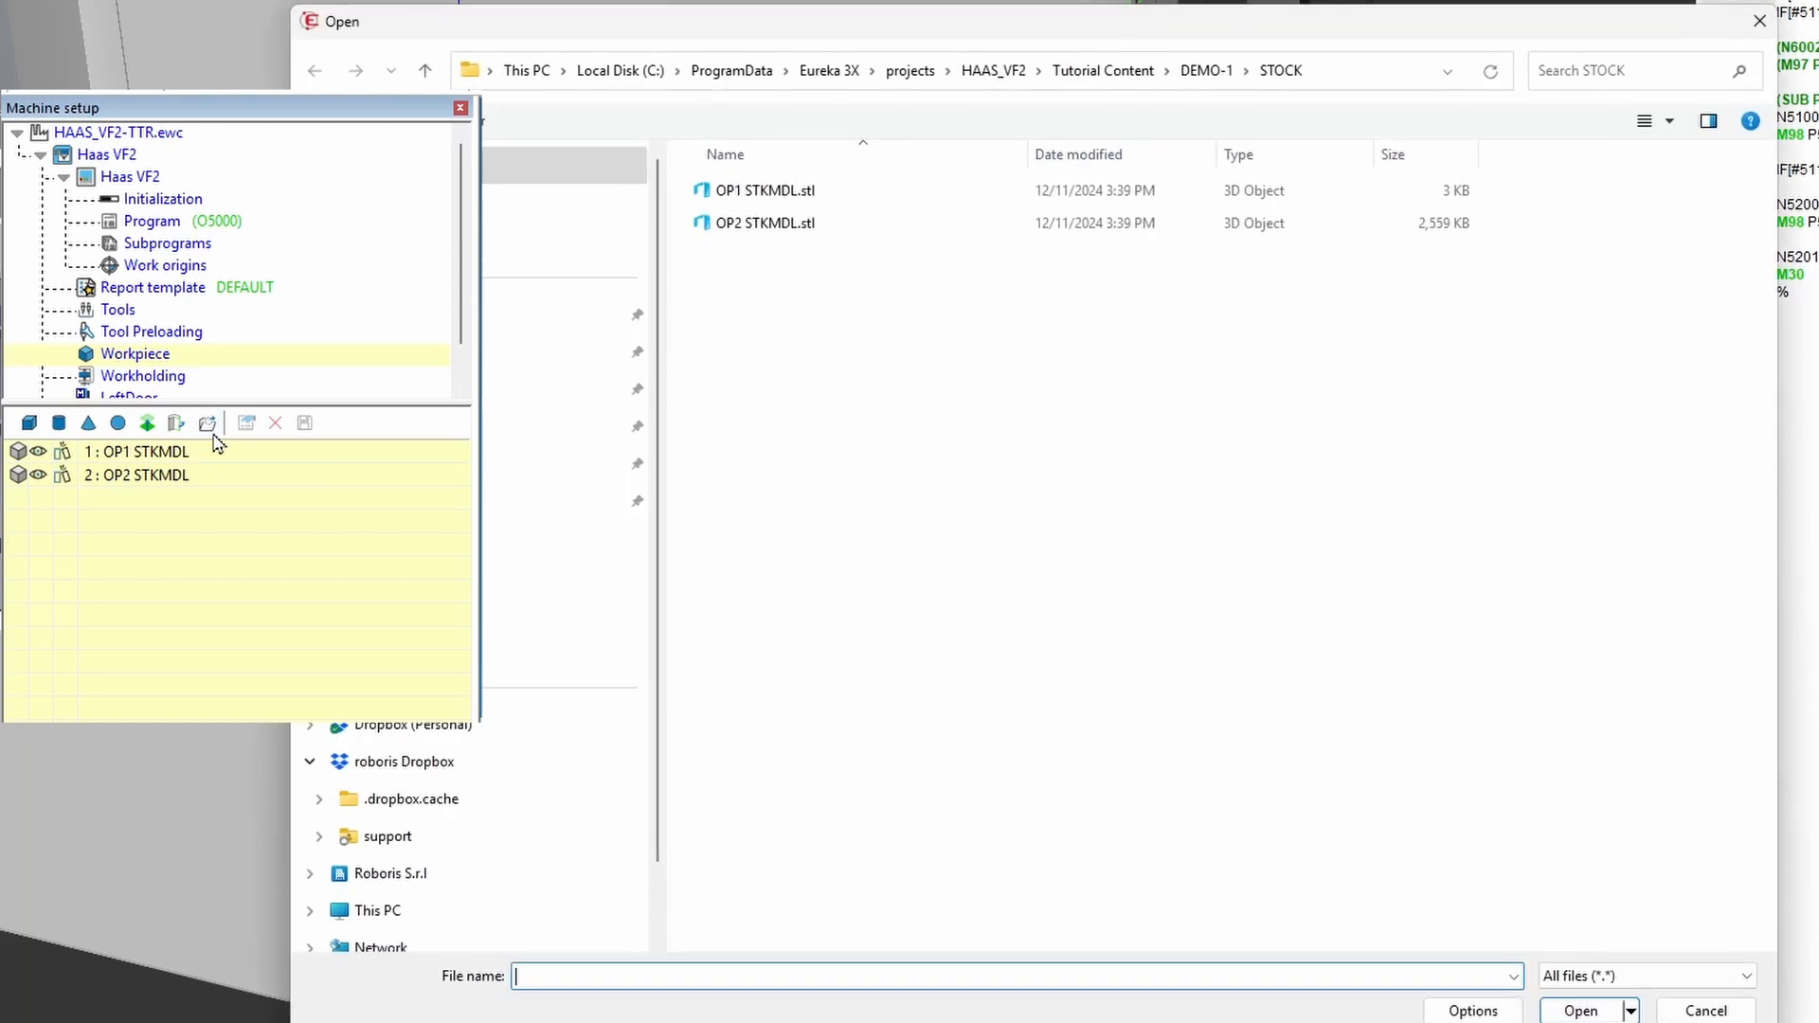
pyautogui.click(1220, 75)
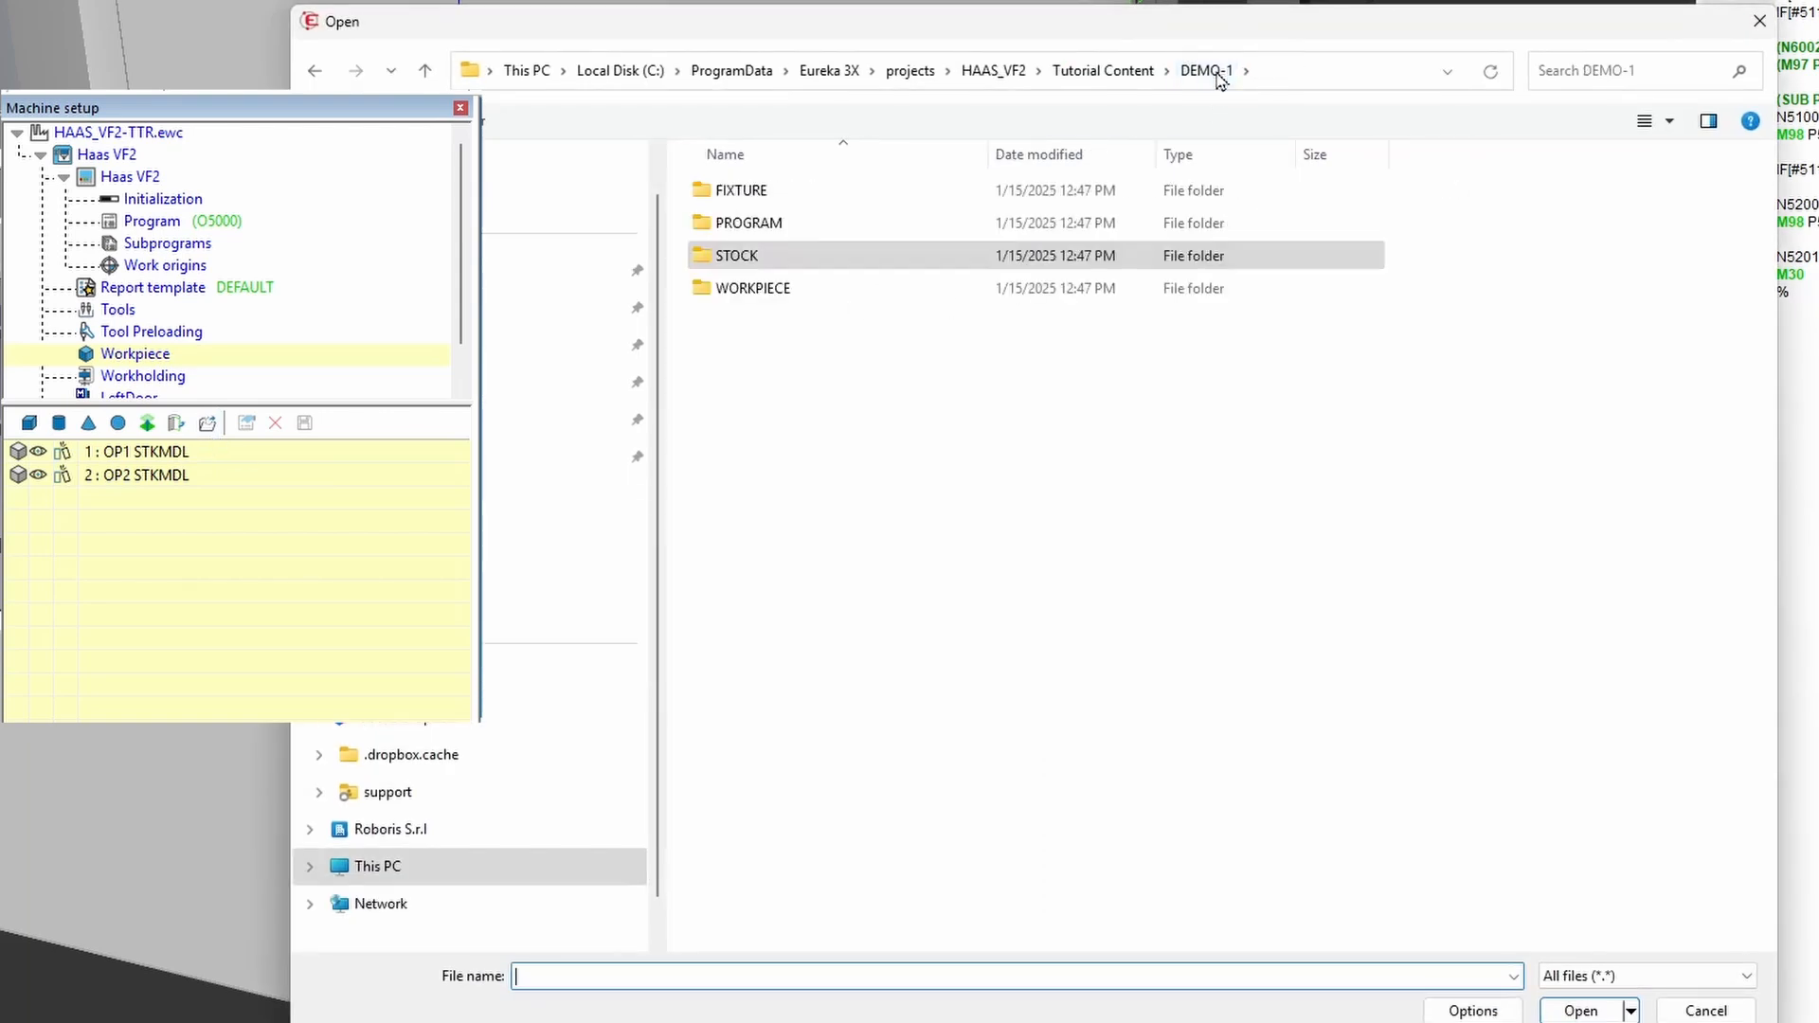
pyautogui.doubleClick(754, 289)
pyautogui.moveTo(772, 299); pyautogui.dragTo(772, 192)
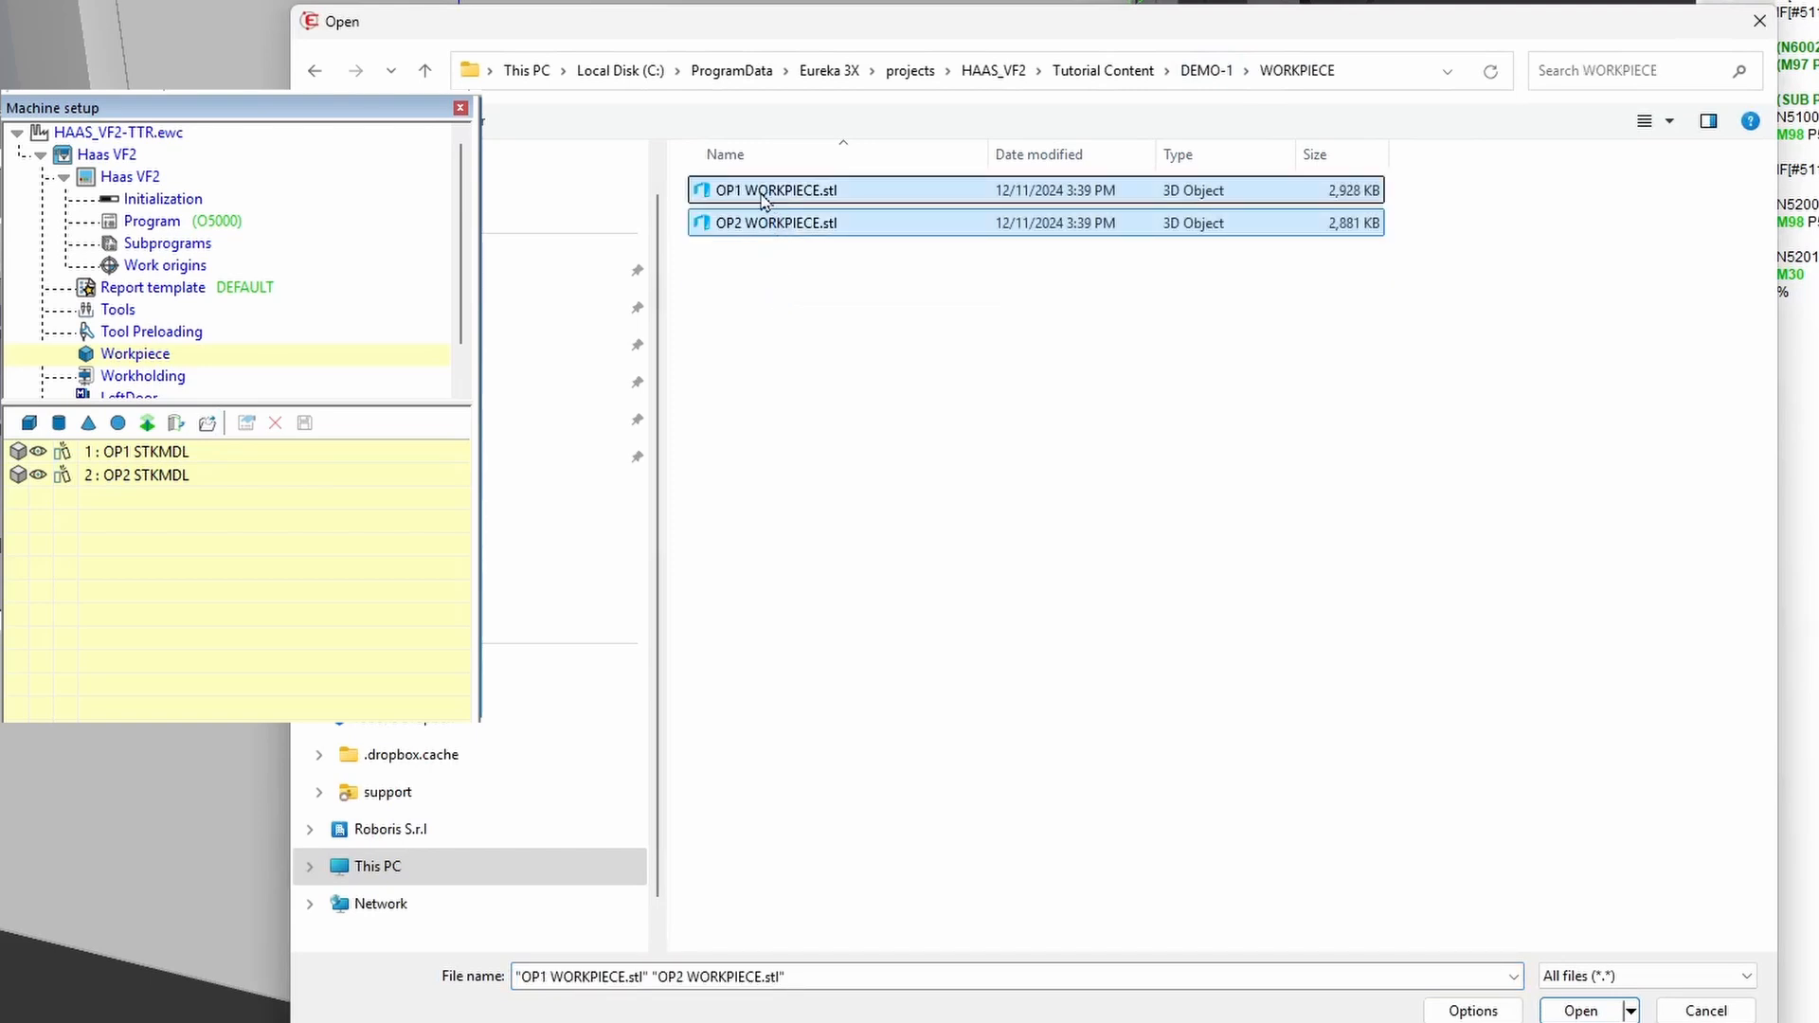
pyautogui.click(1577, 1010)
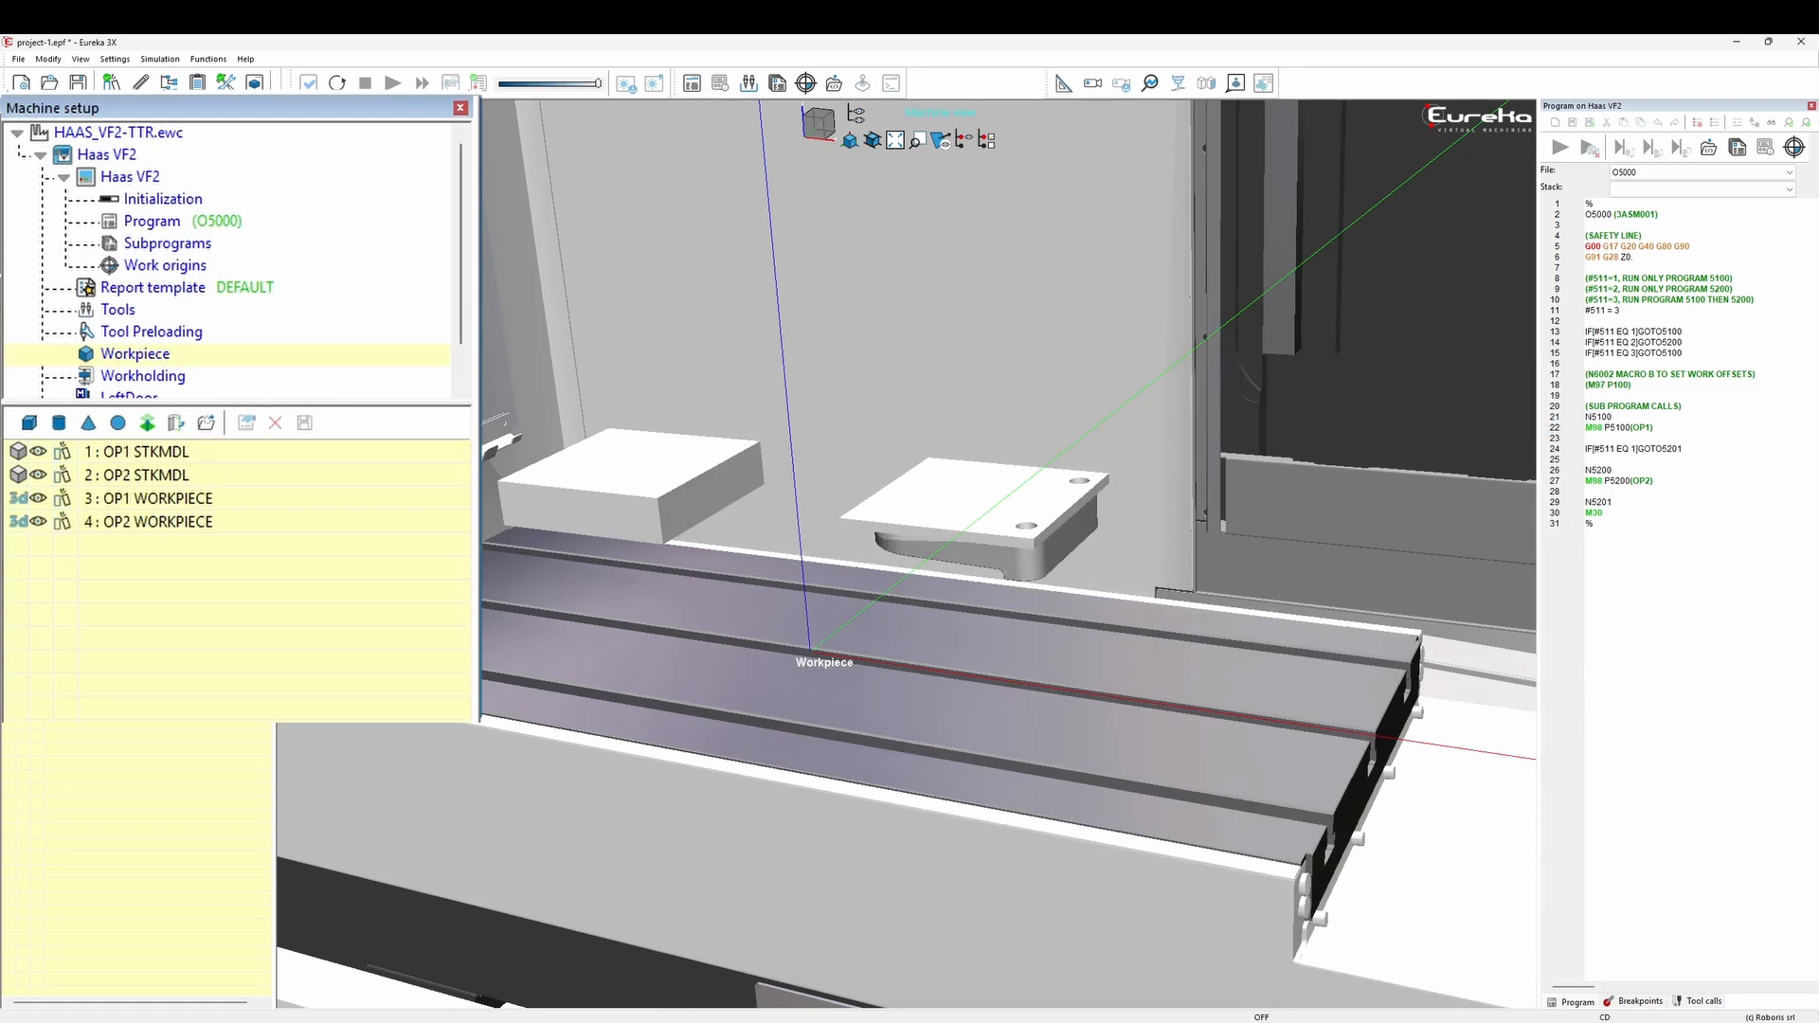
# Hide both stock models temporarily to view the finished workpieces inside them, and show the stock models again.
pyautogui.click(40, 452)
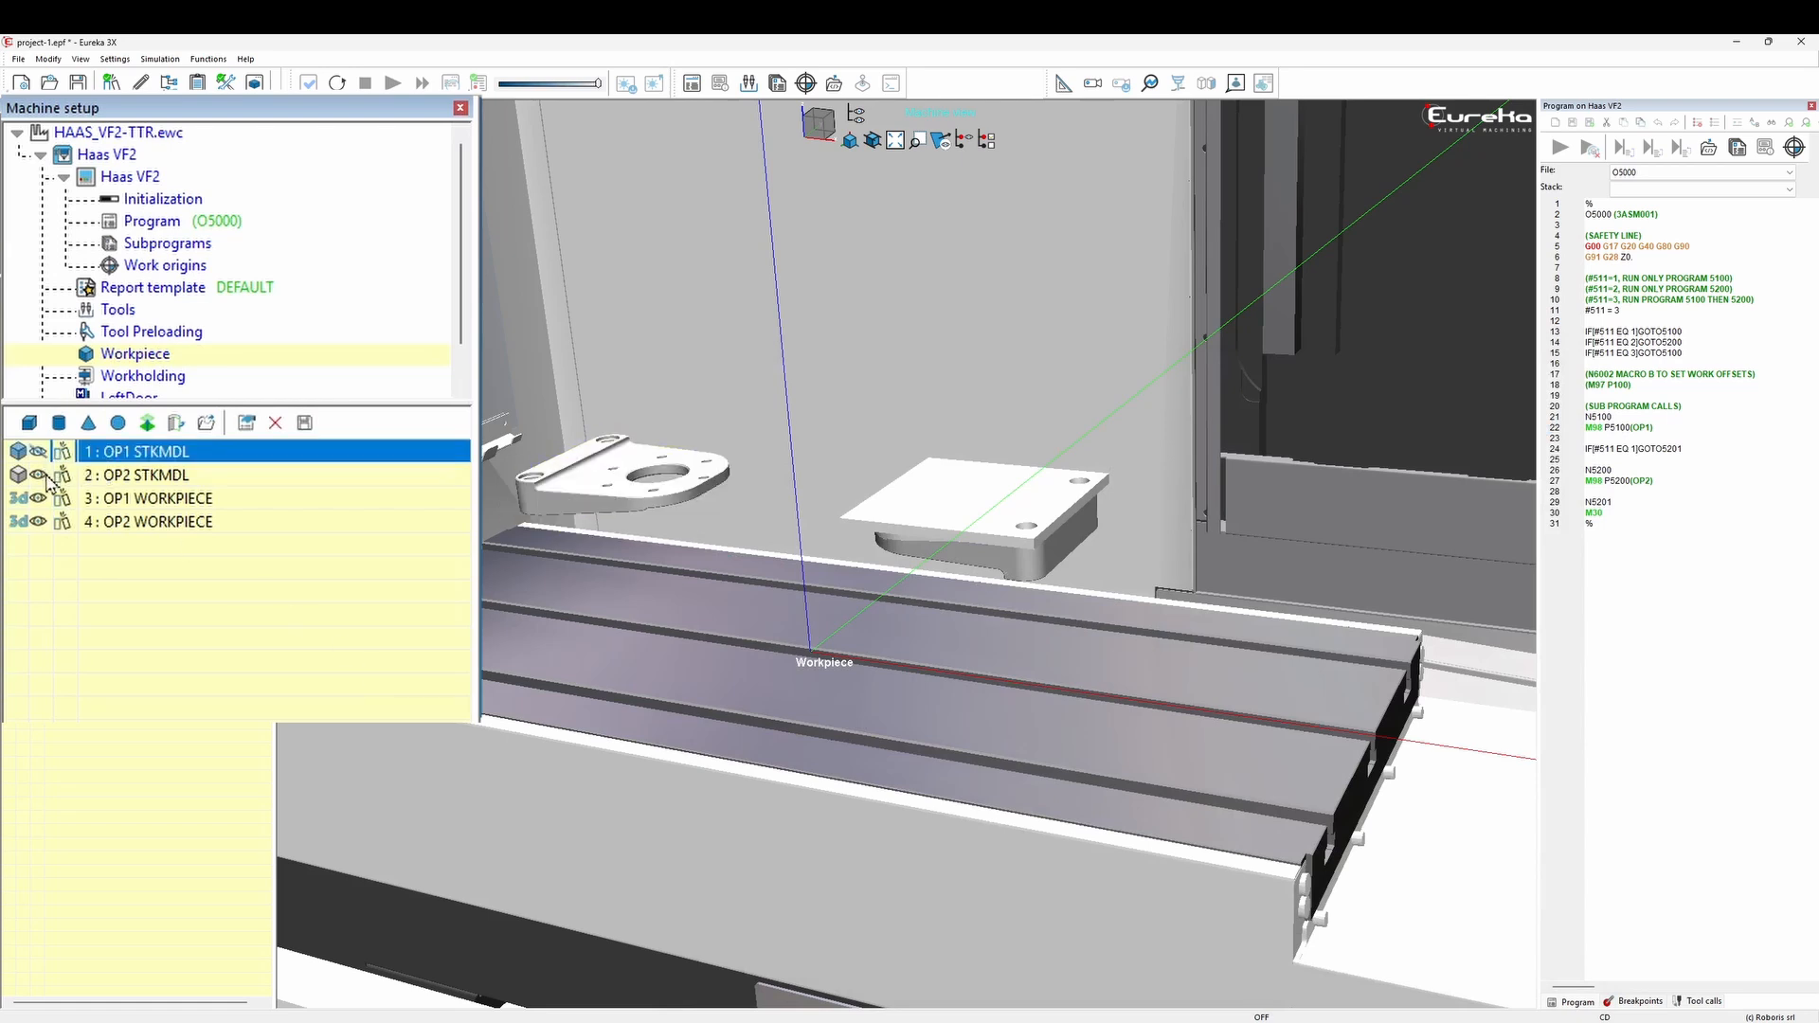
pyautogui.click(40, 474)
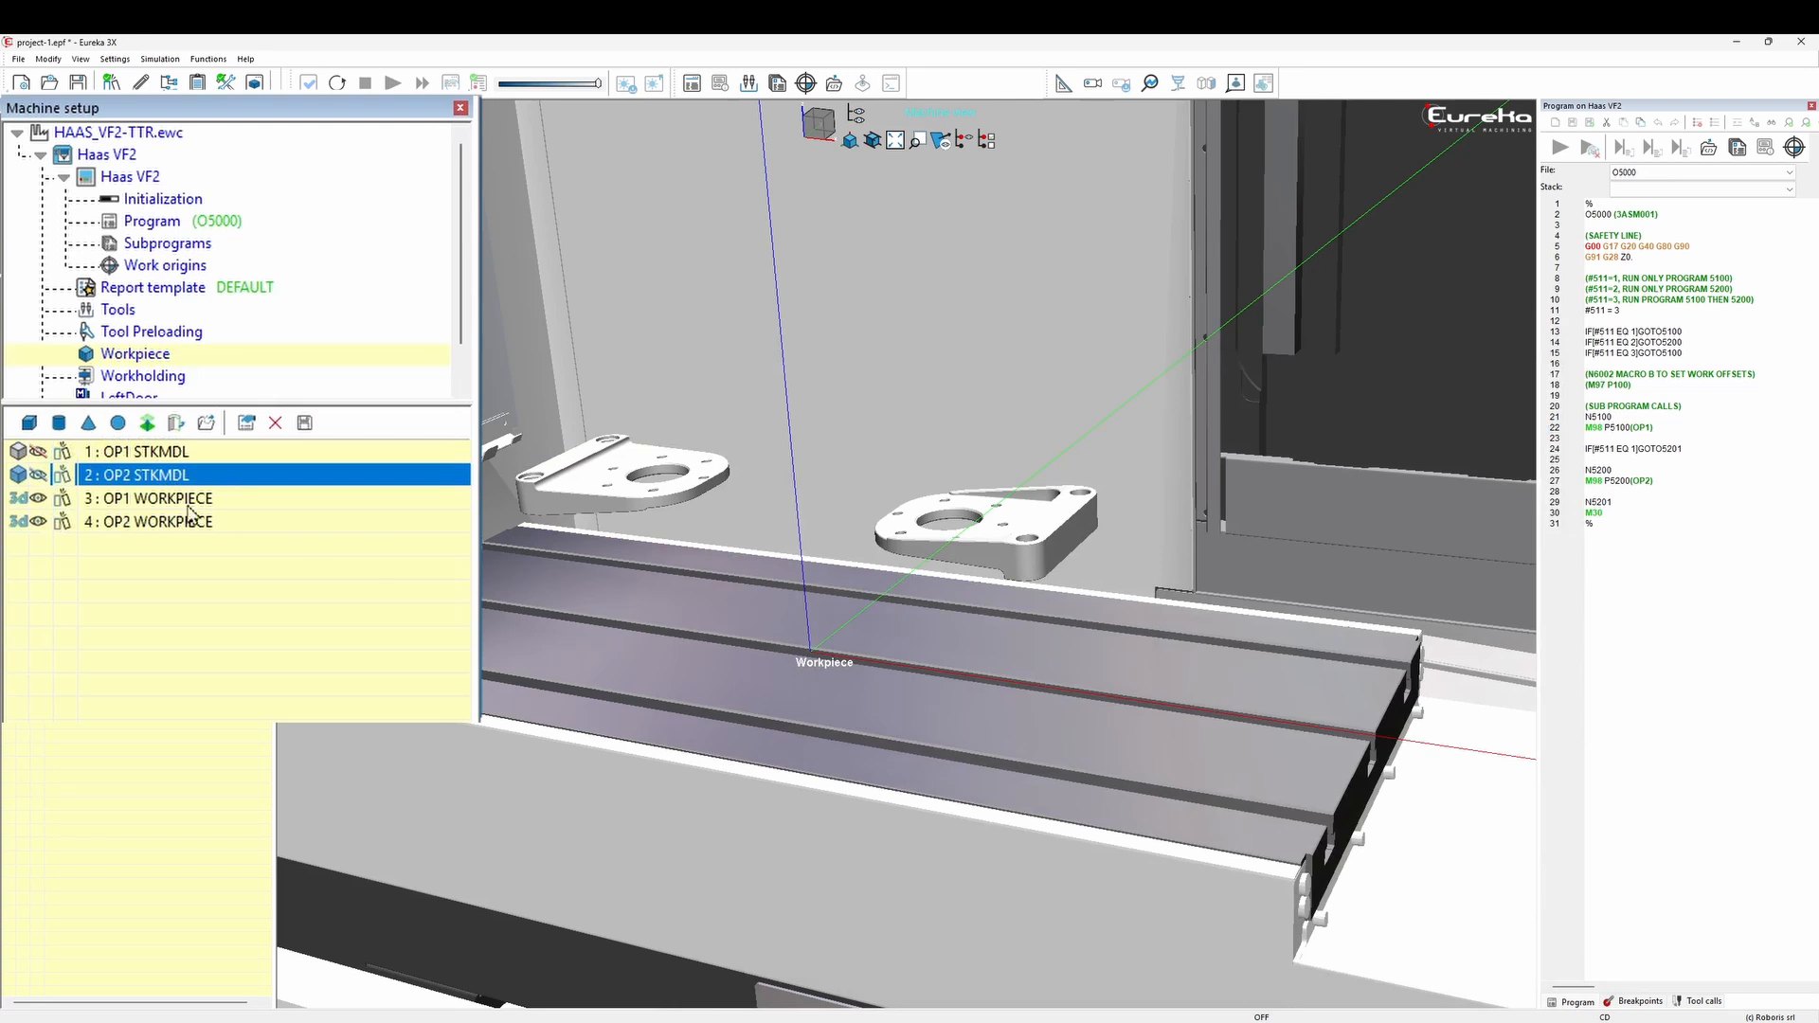
pyautogui.click(39, 476)
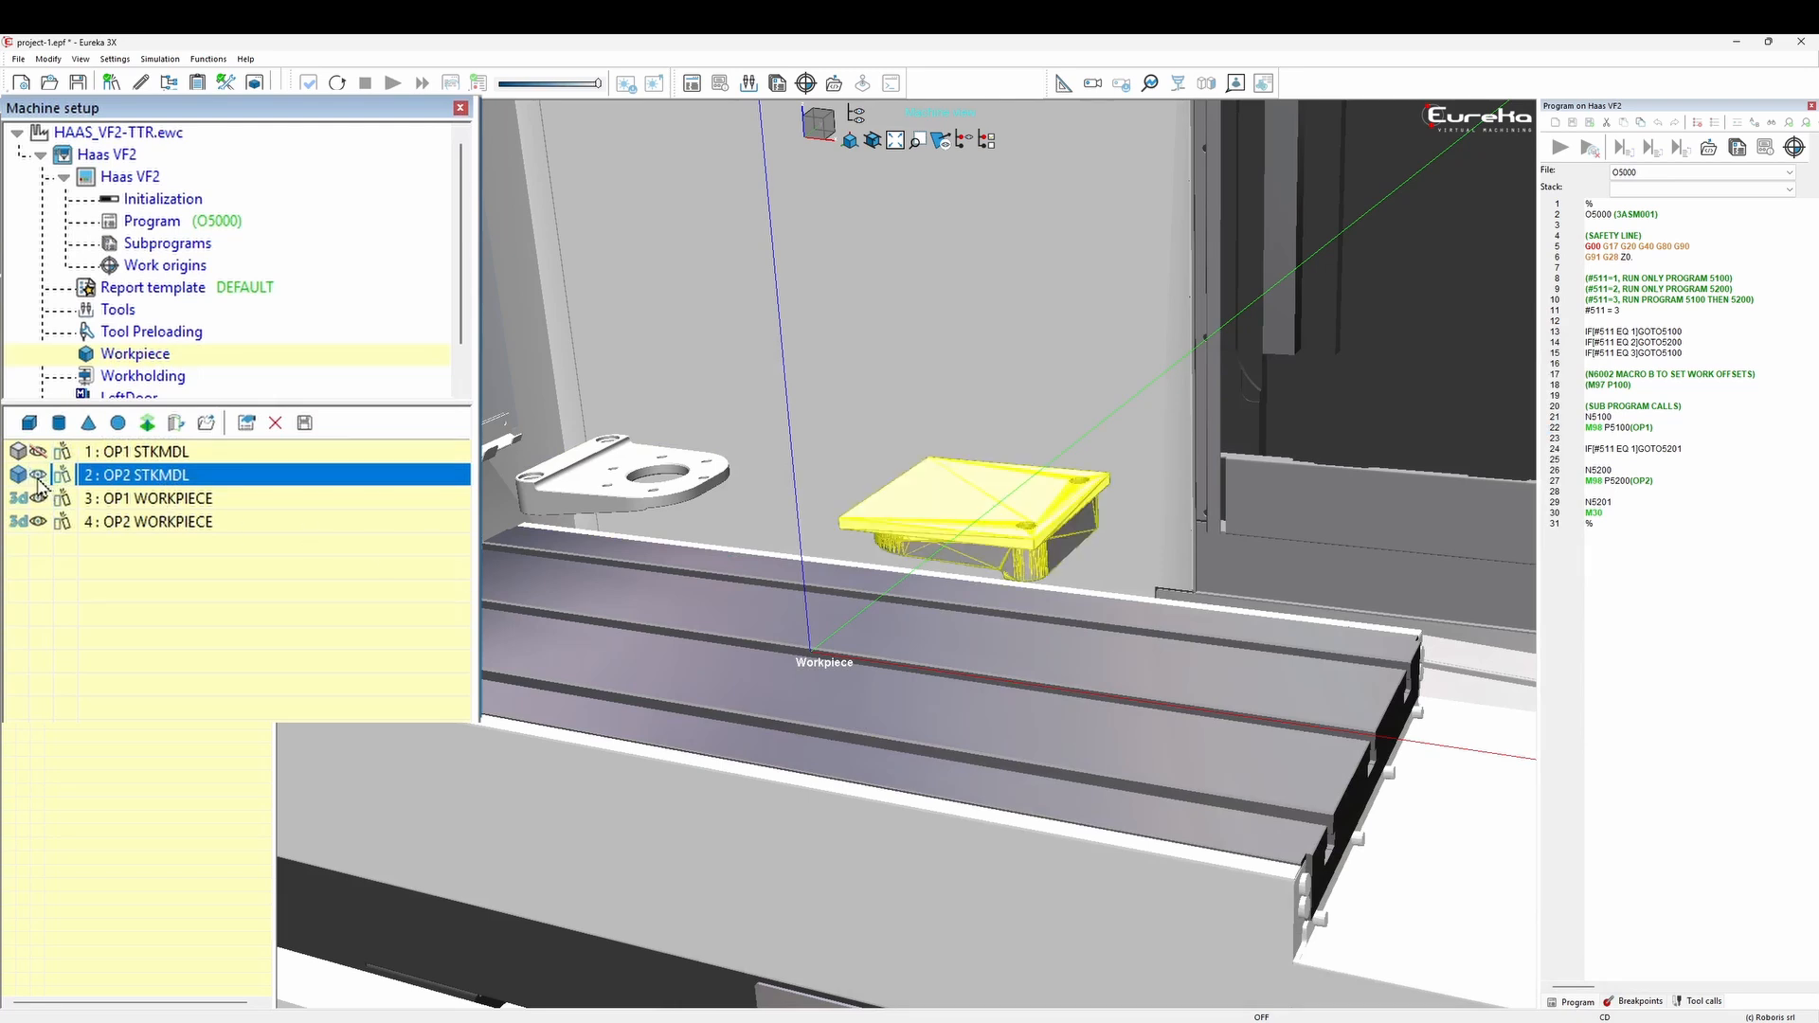
pyautogui.click(38, 454)
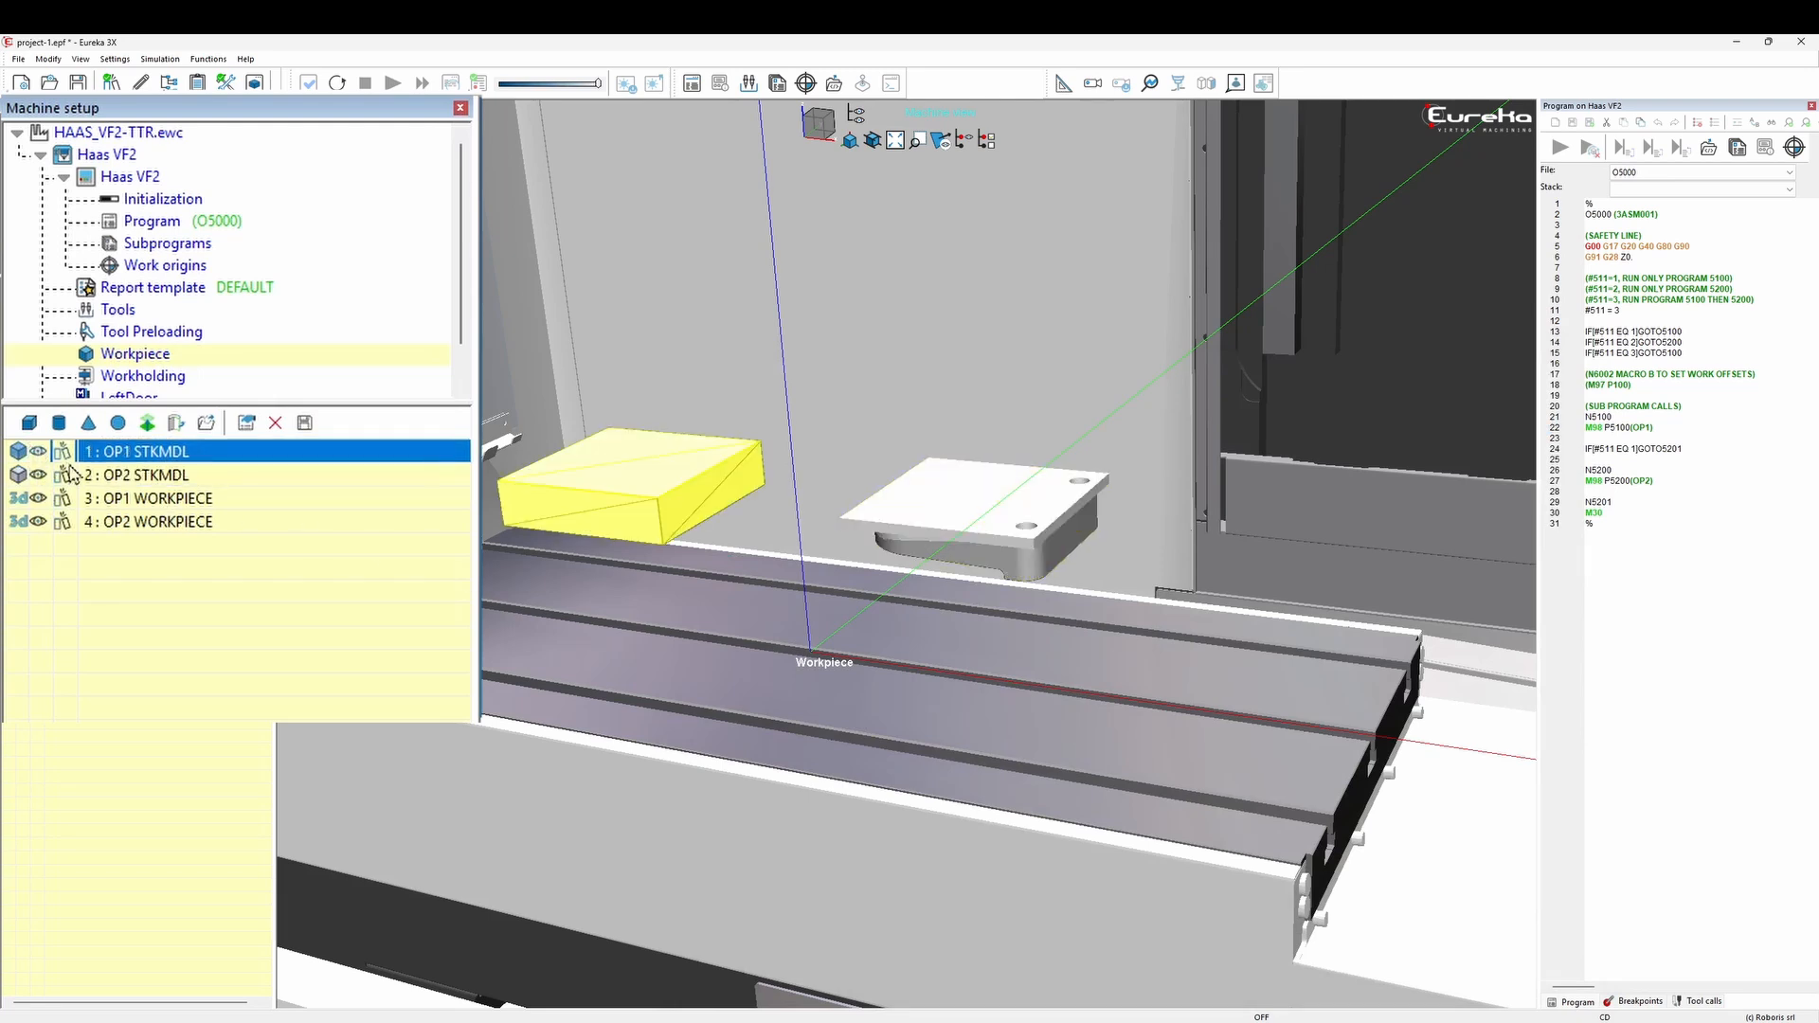
# Toggle the collision-check setting of the OP2 WORKPIECE and OP1 WORKPIECE models.
pyautogui.click(62, 529)
pyautogui.click(63, 503)
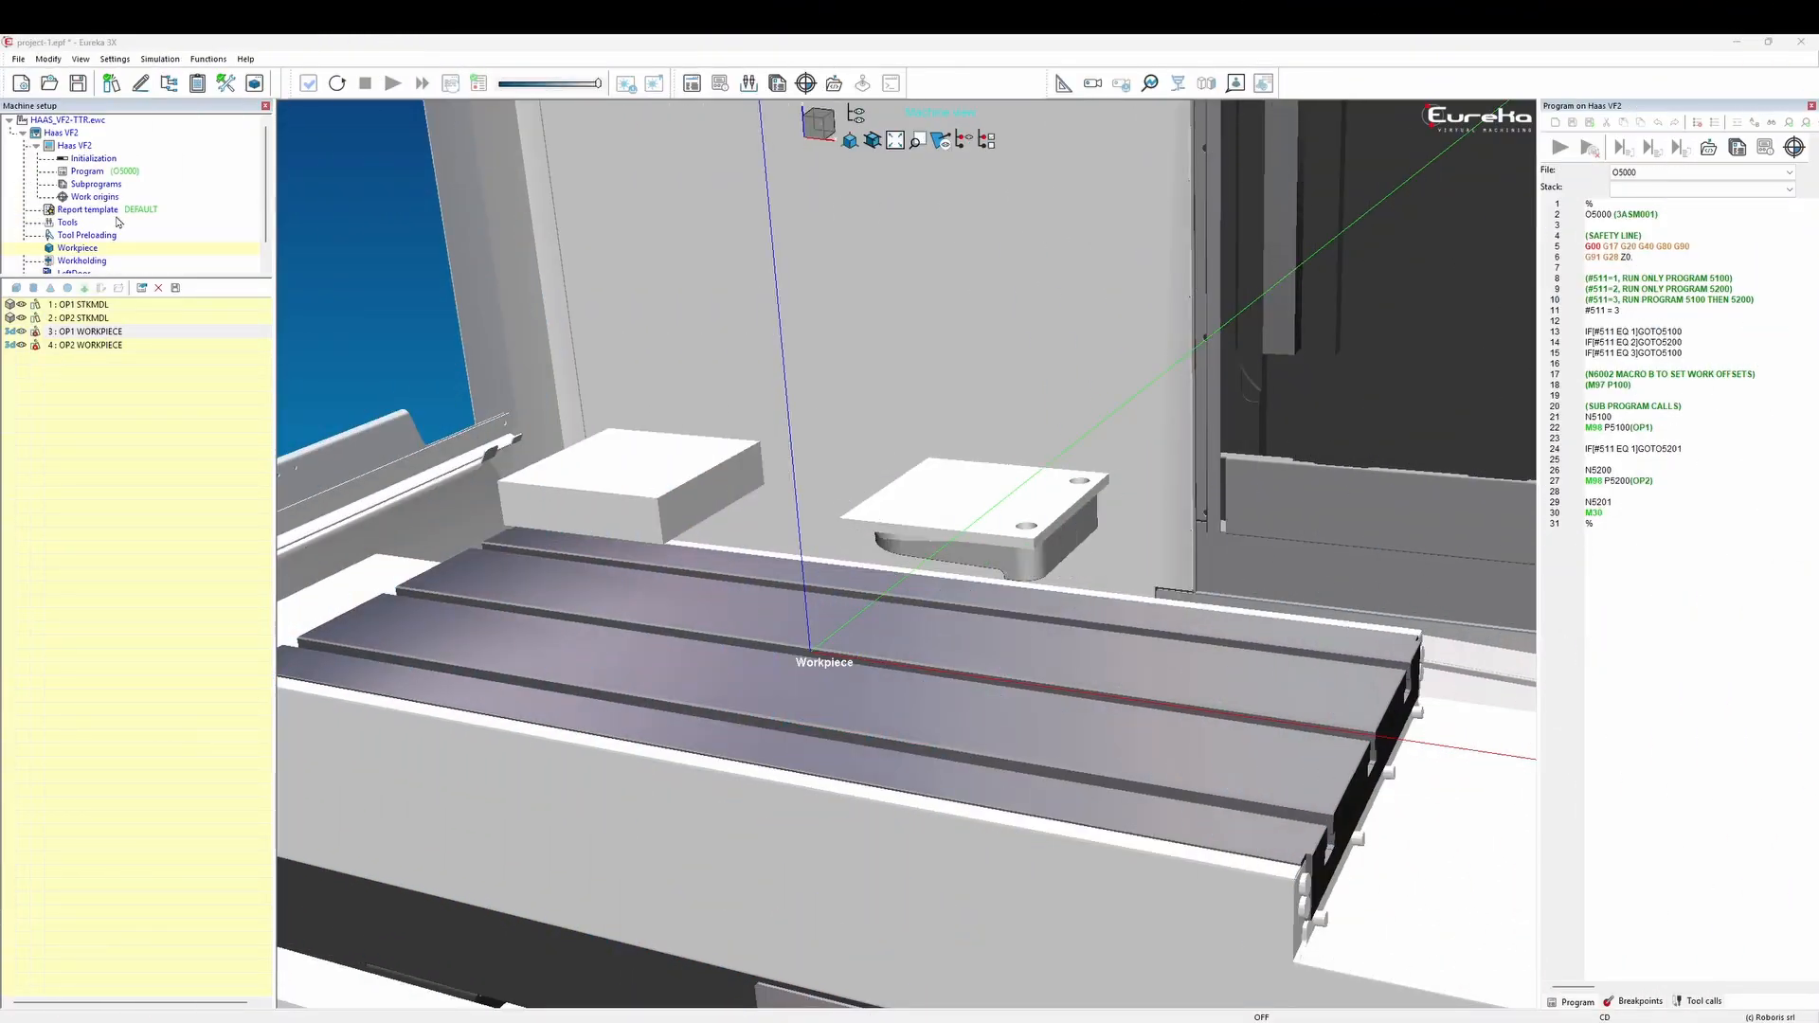
# Load all seven STL files from the DEMO-1 FIXTURE folder's OP1 VICE subfolder as workholding models.
pyautogui.click(171, 380)
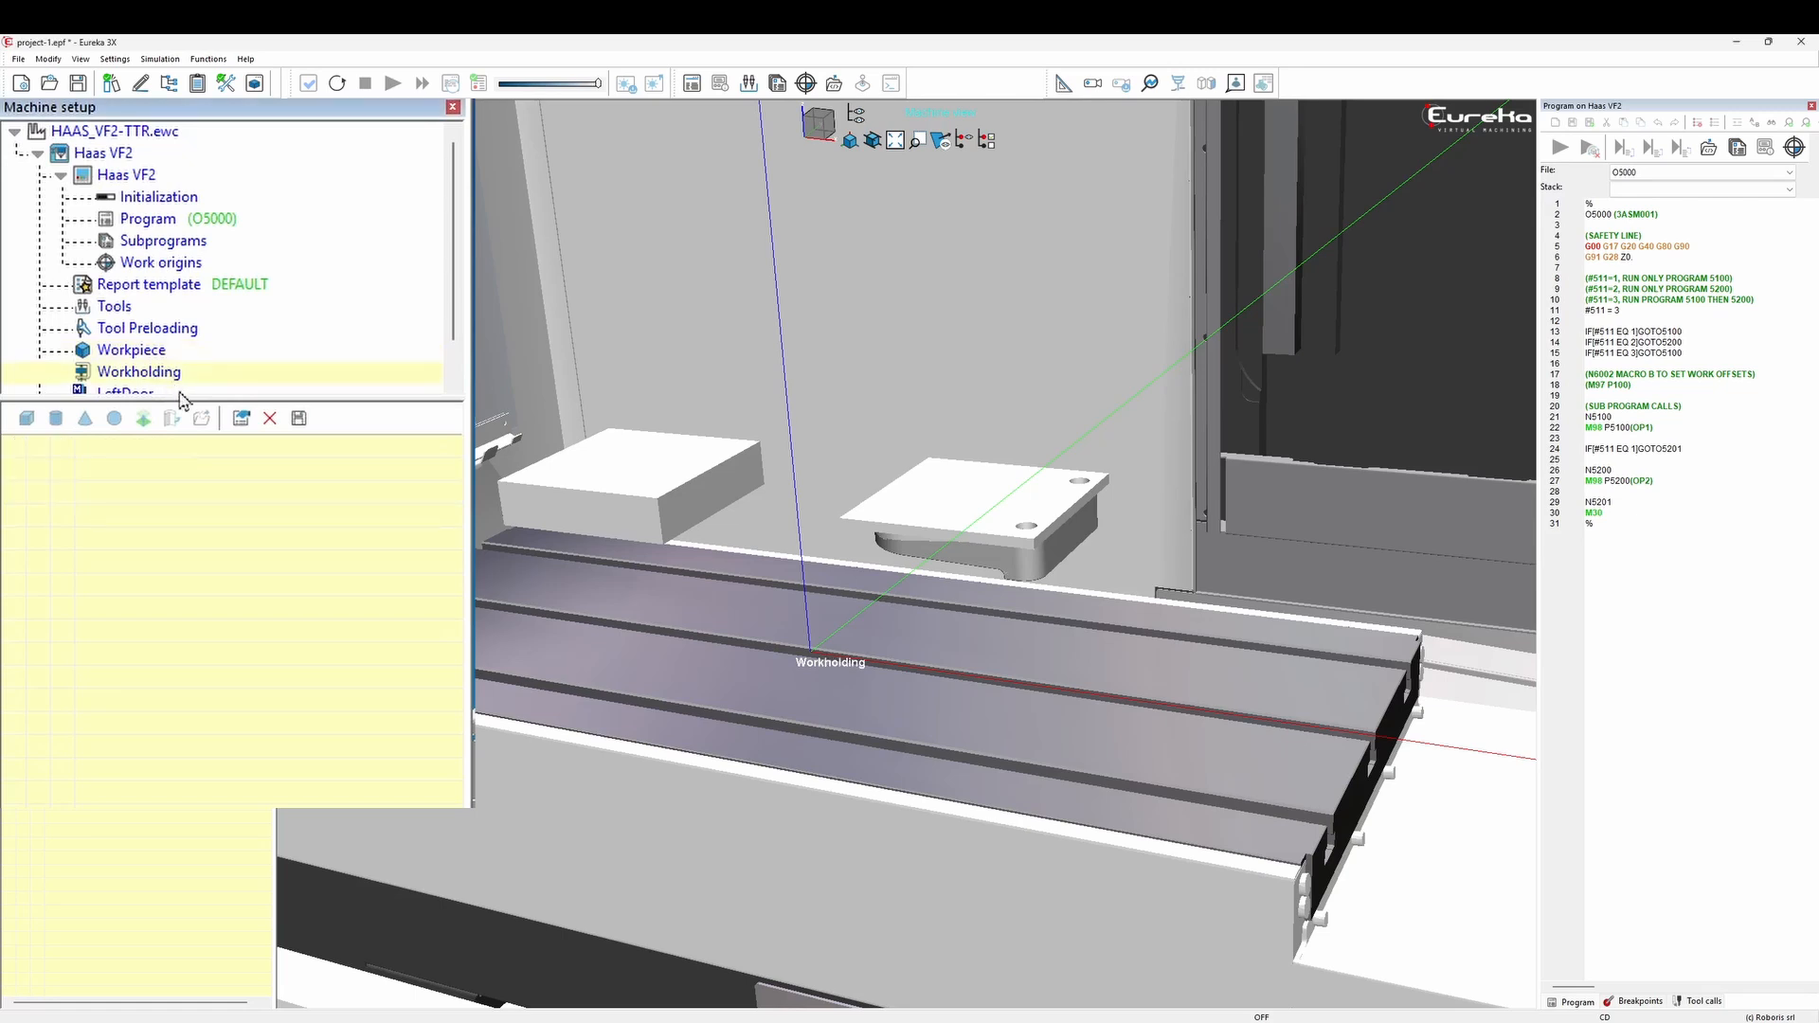
pyautogui.click(204, 663)
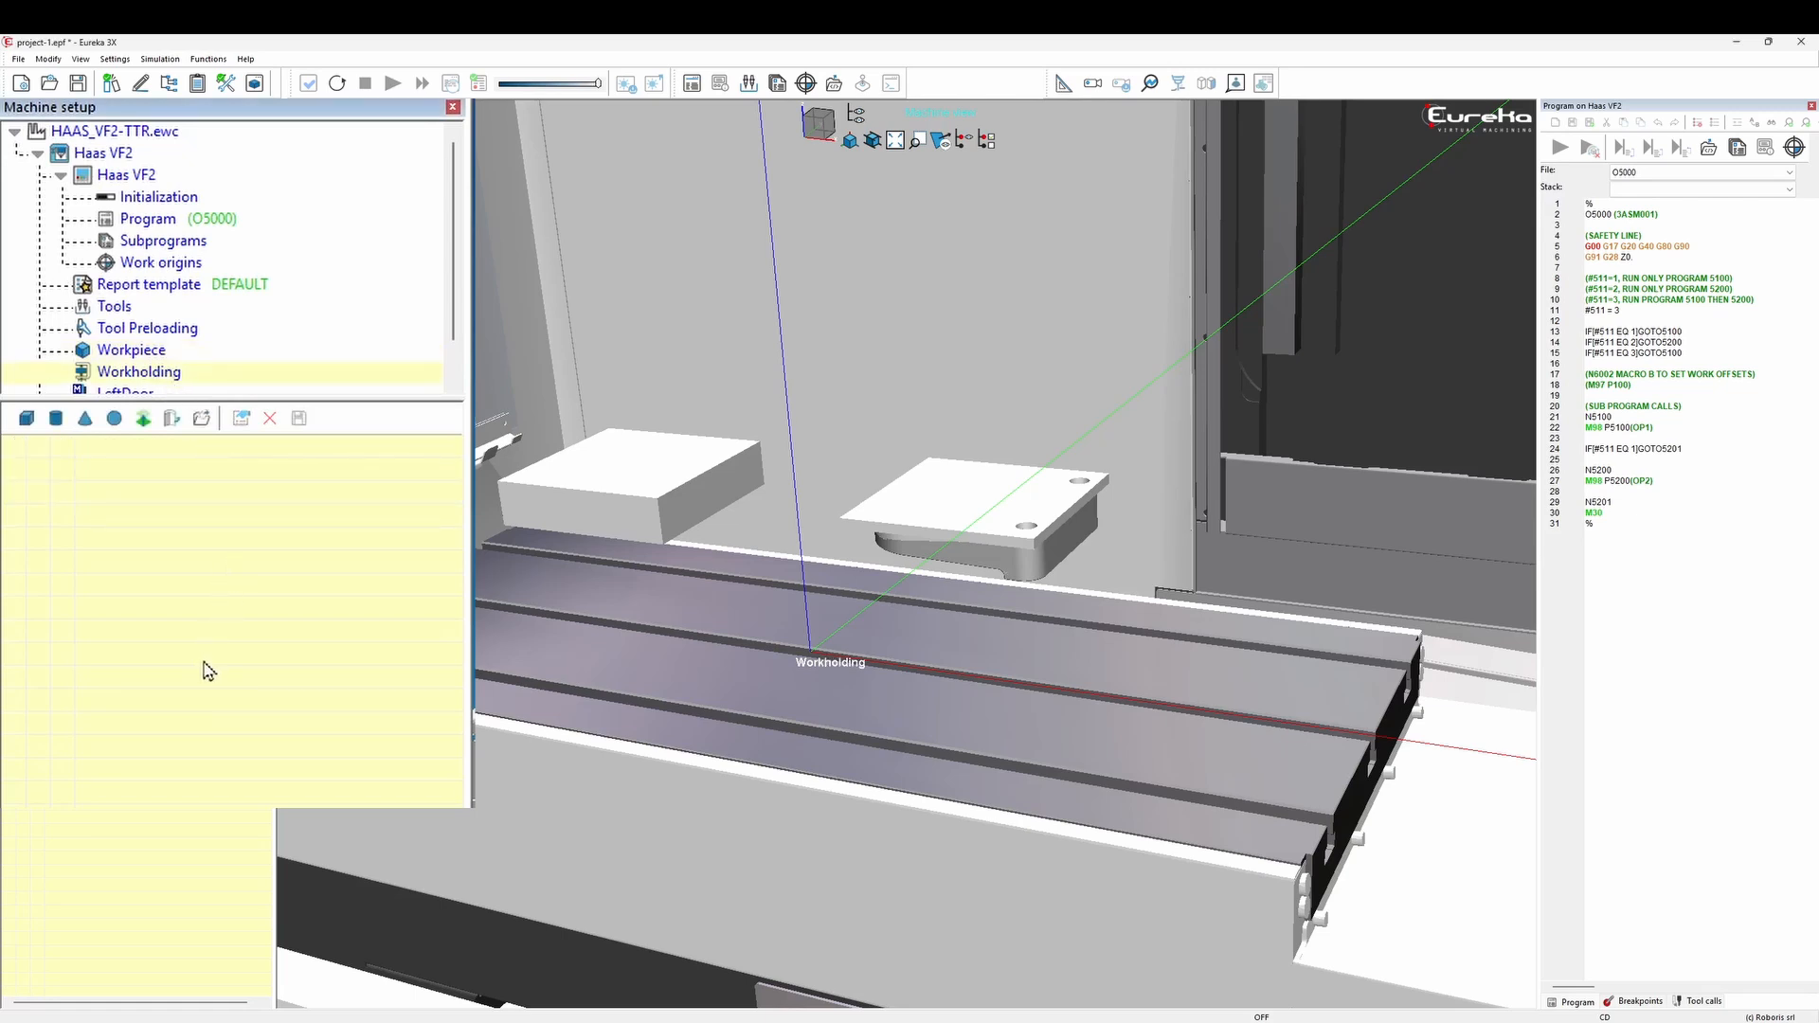
pyautogui.click(207, 432)
pyautogui.click(1163, 83)
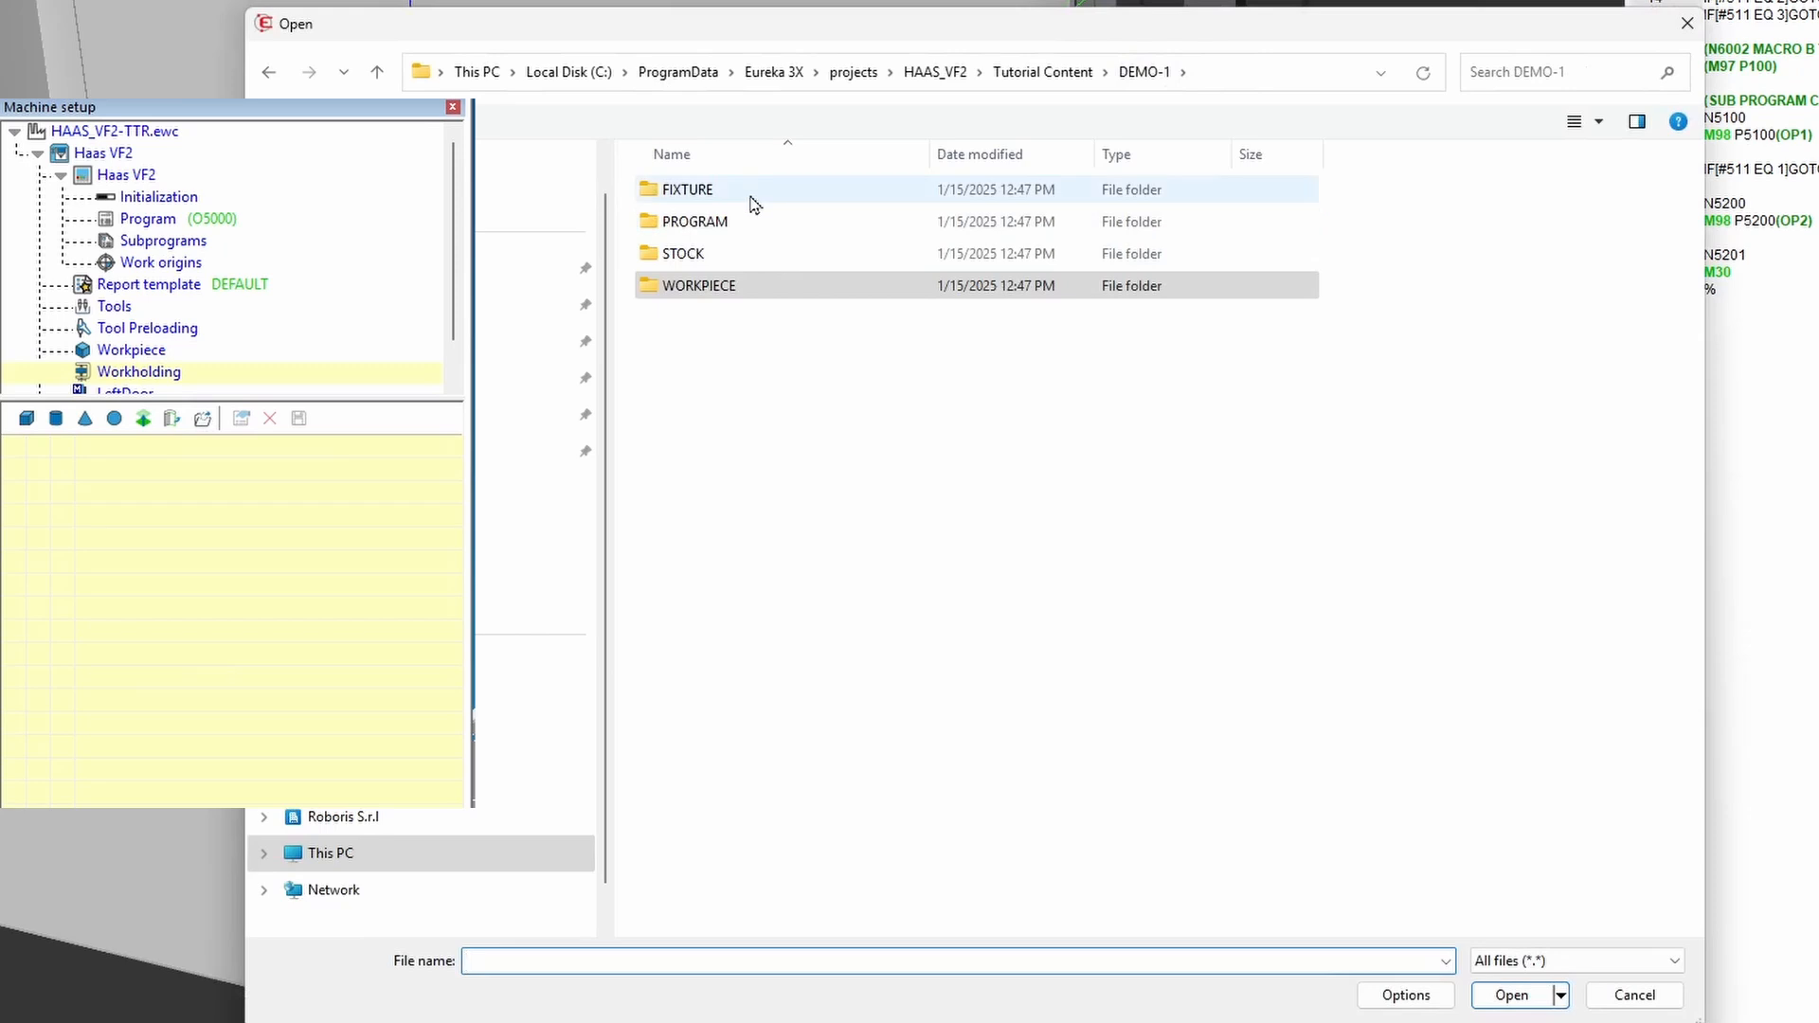
pyautogui.doubleClick(755, 192)
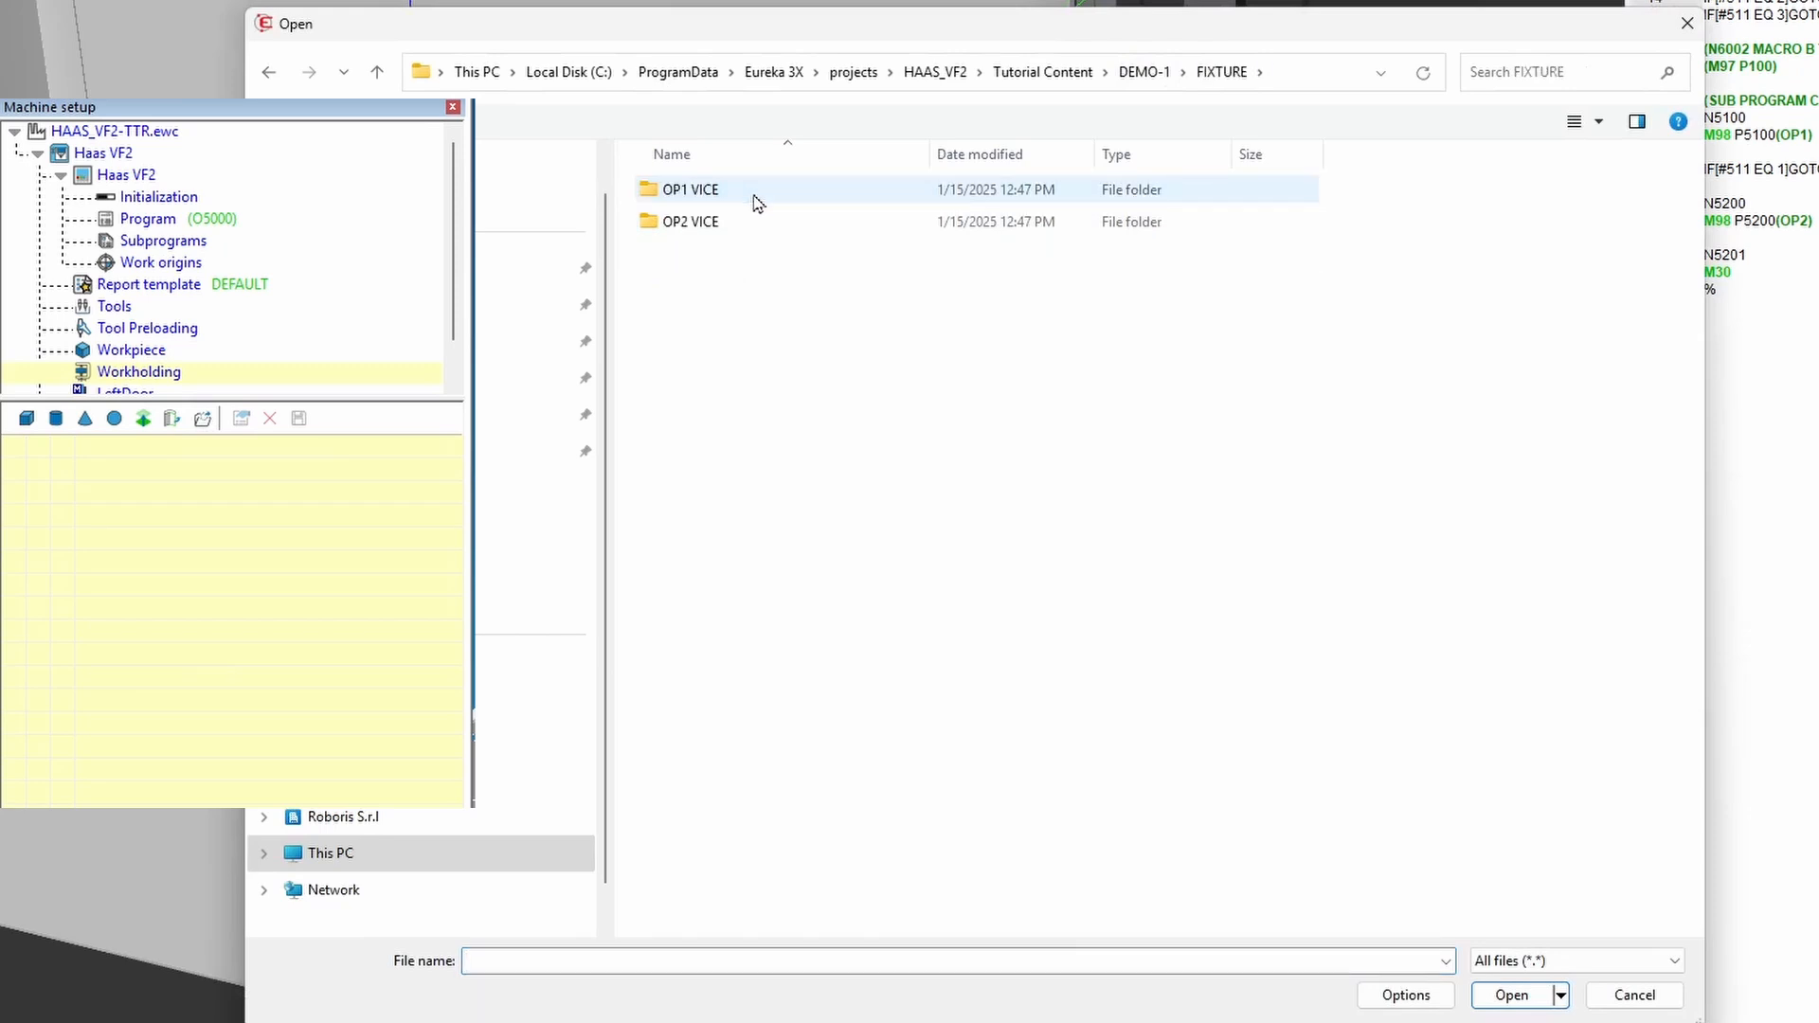
pyautogui.doubleClick(691, 190)
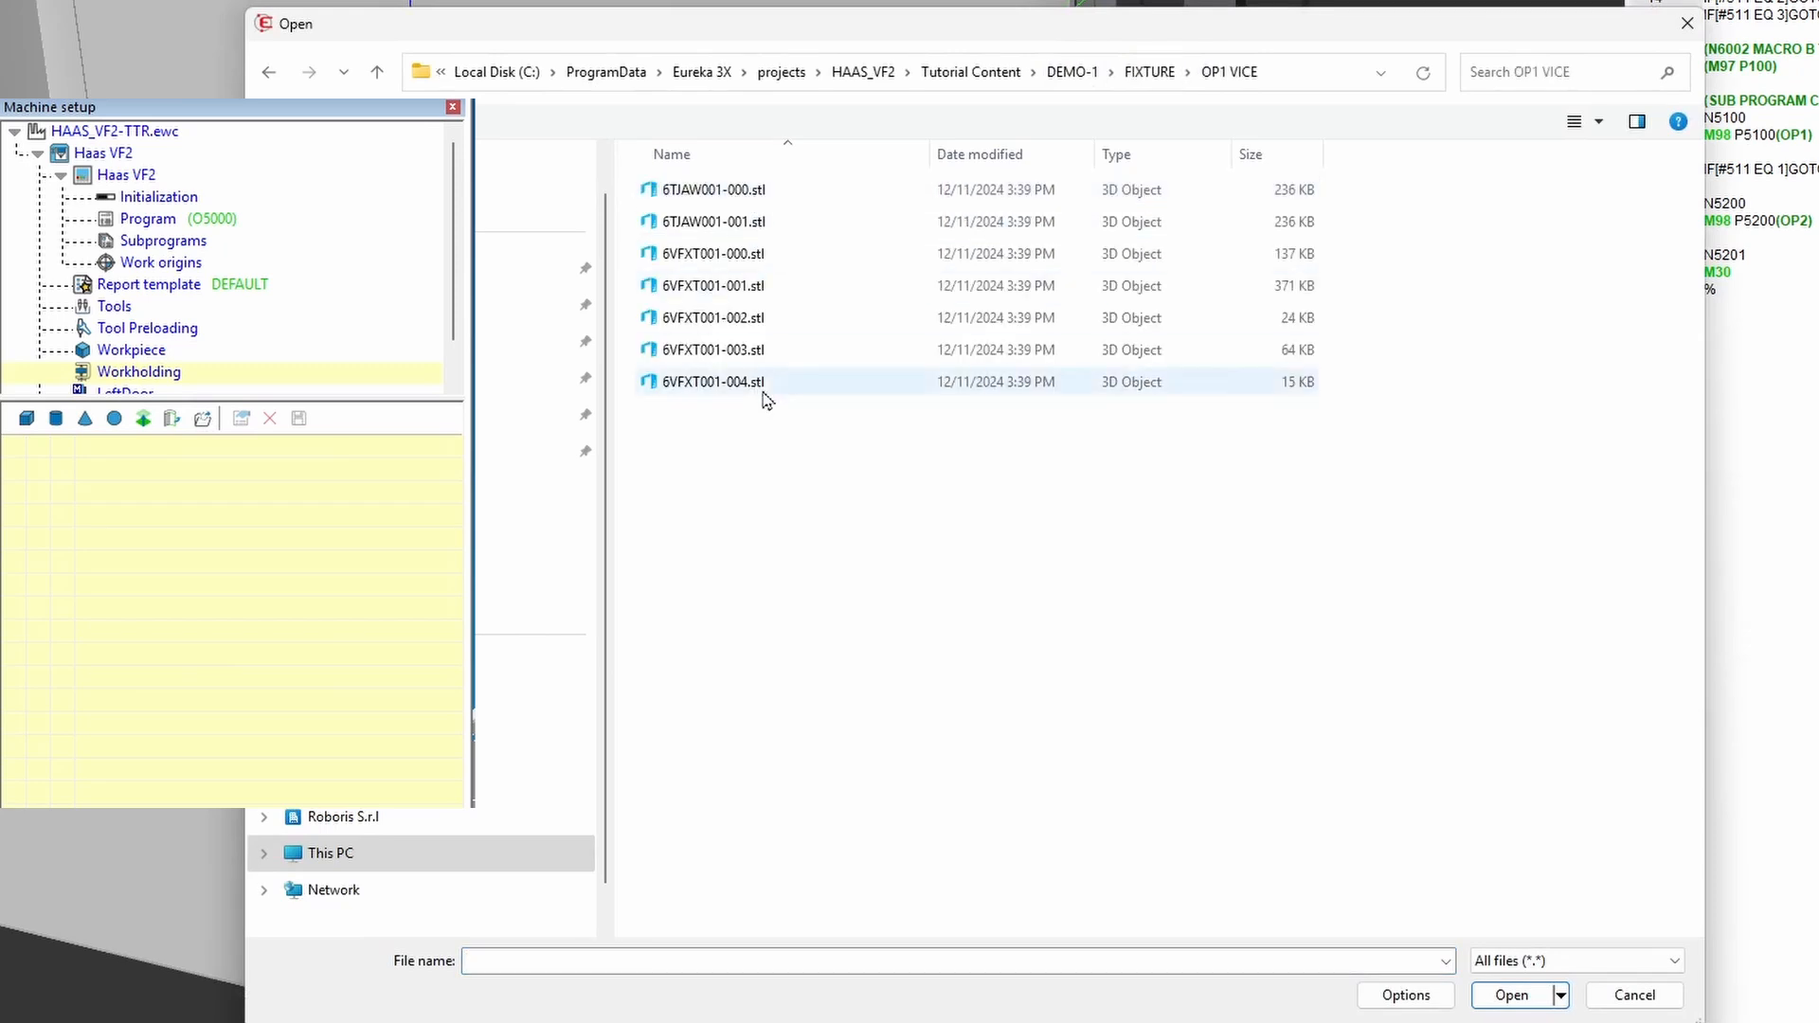
pyautogui.moveTo(770, 433); pyautogui.dragTo(746, 208)
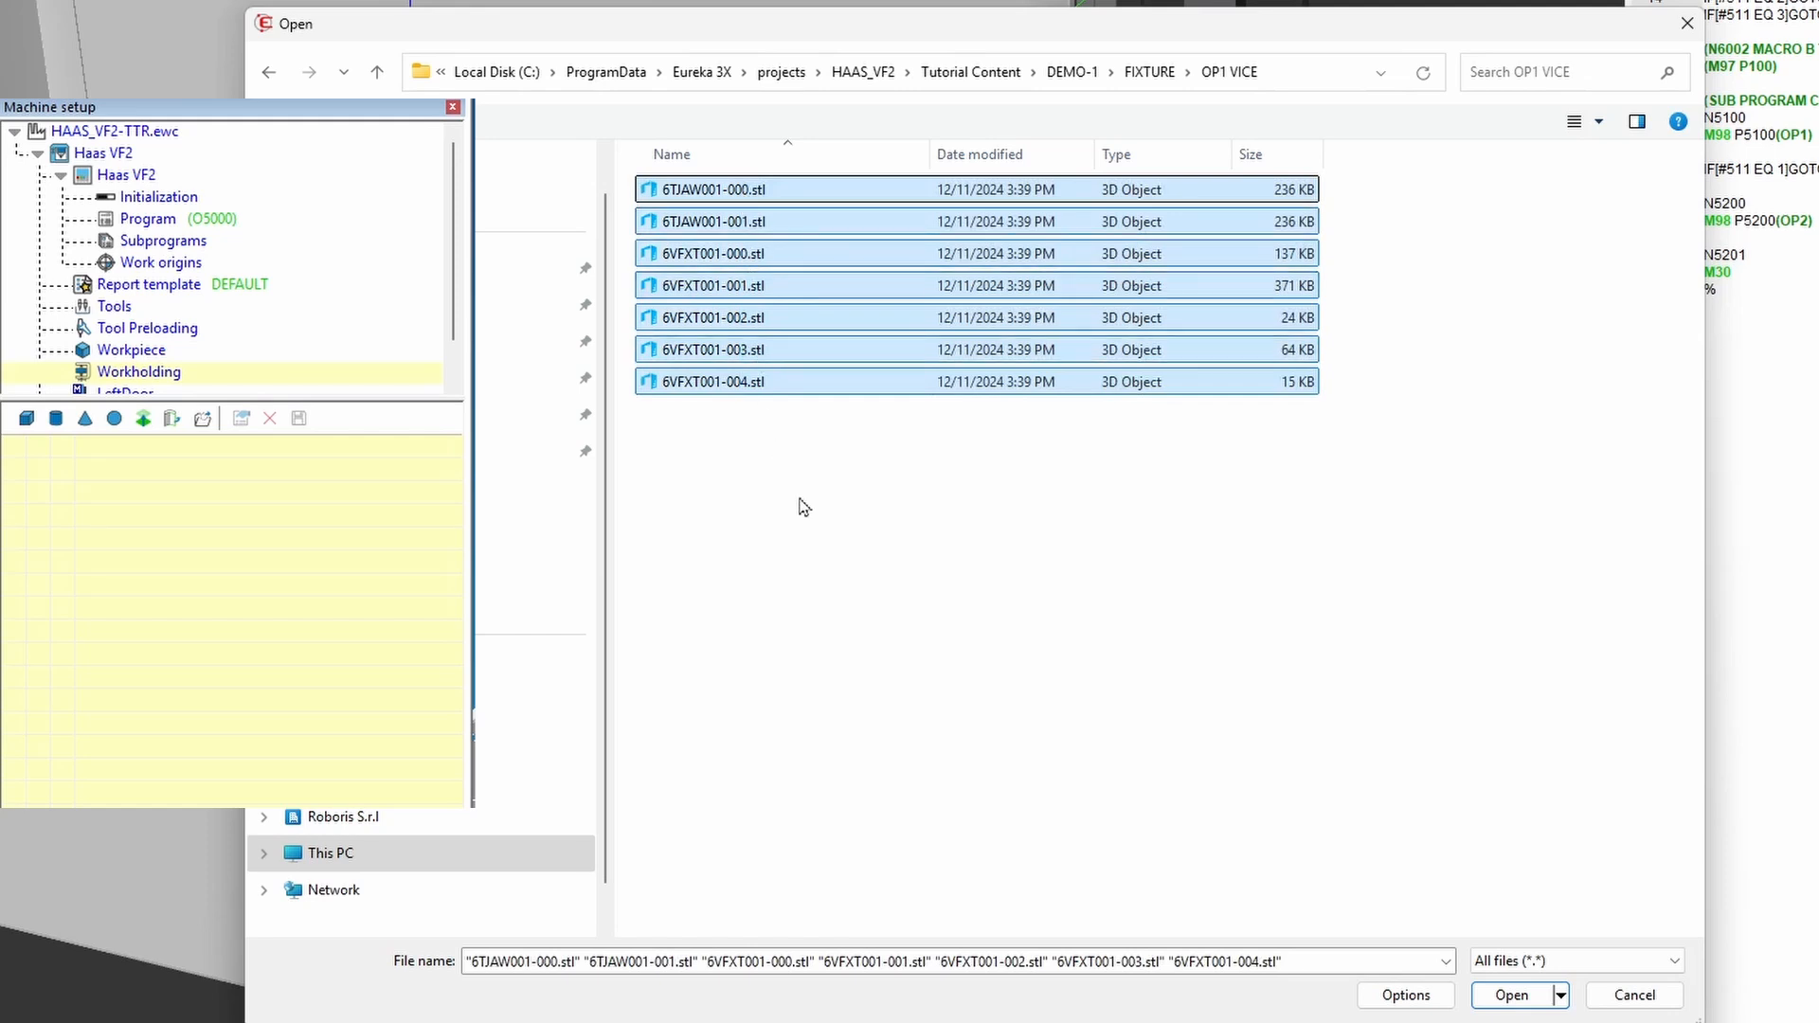
pyautogui.click(1511, 995)
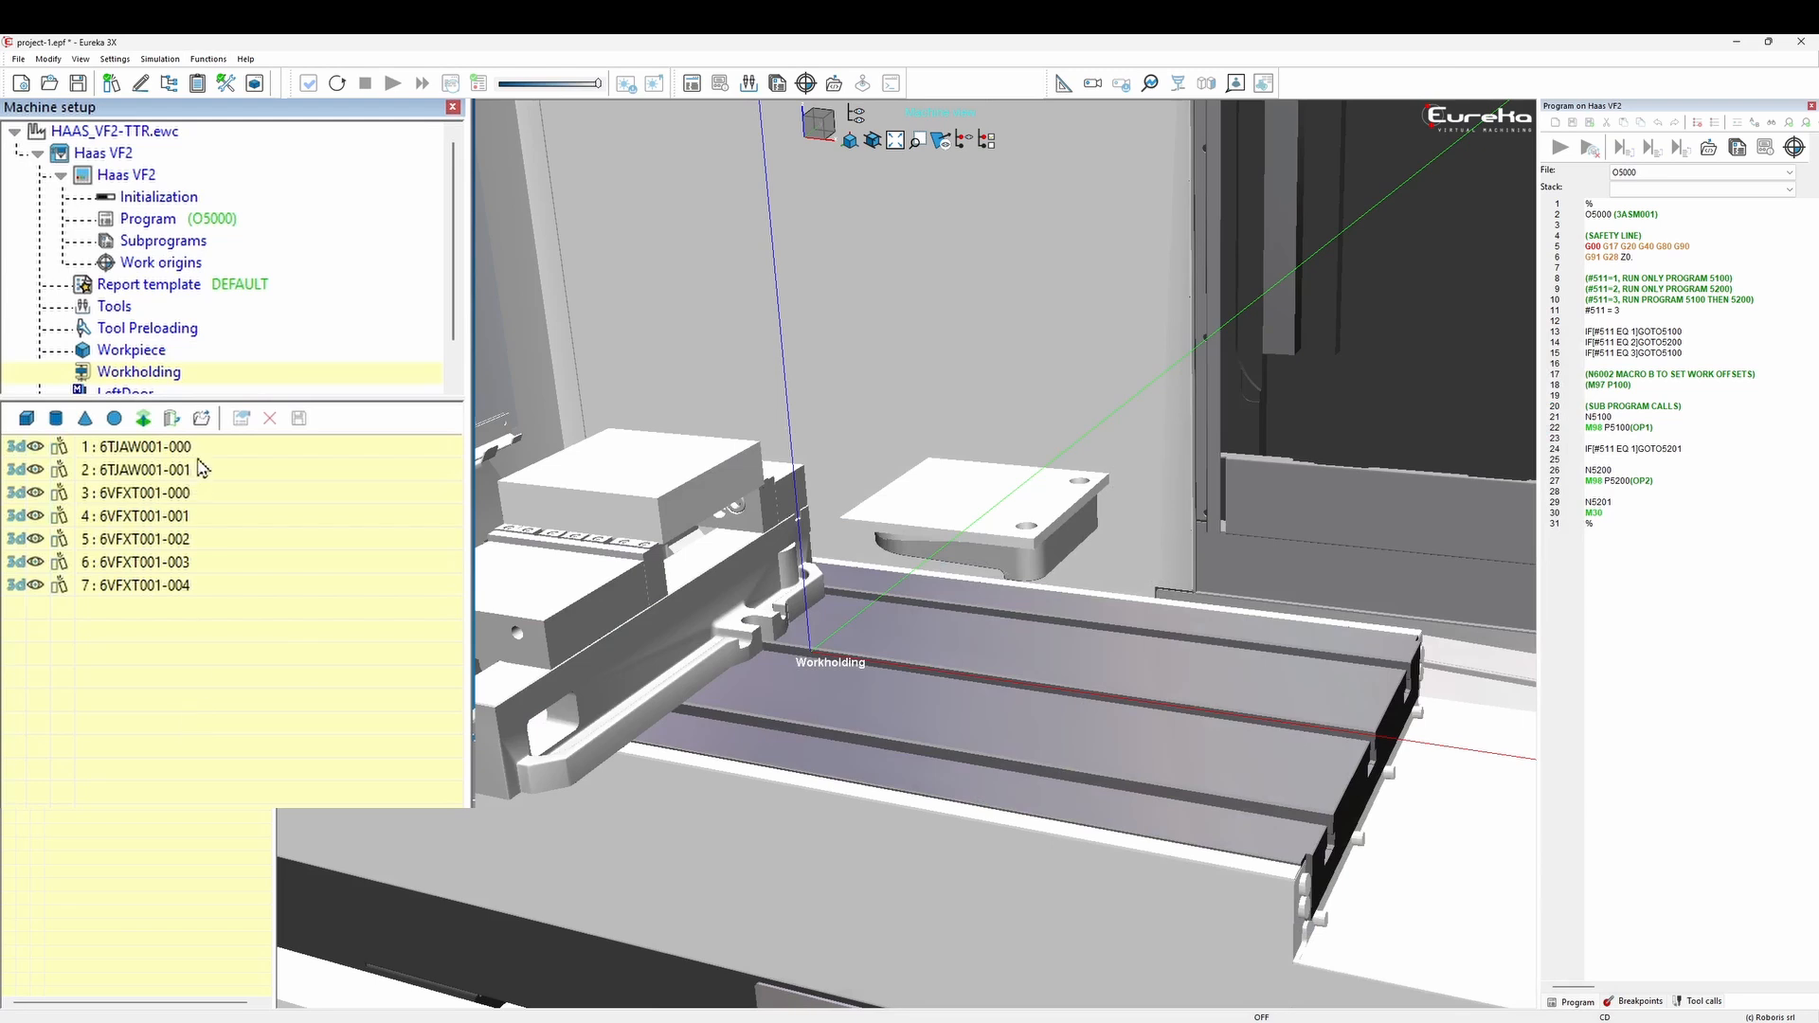
# Load all six STL files from the OP2 VICE subfolder, including OP2 PKTJAWS.stl, as additional workholding models.
pyautogui.click(202, 417)
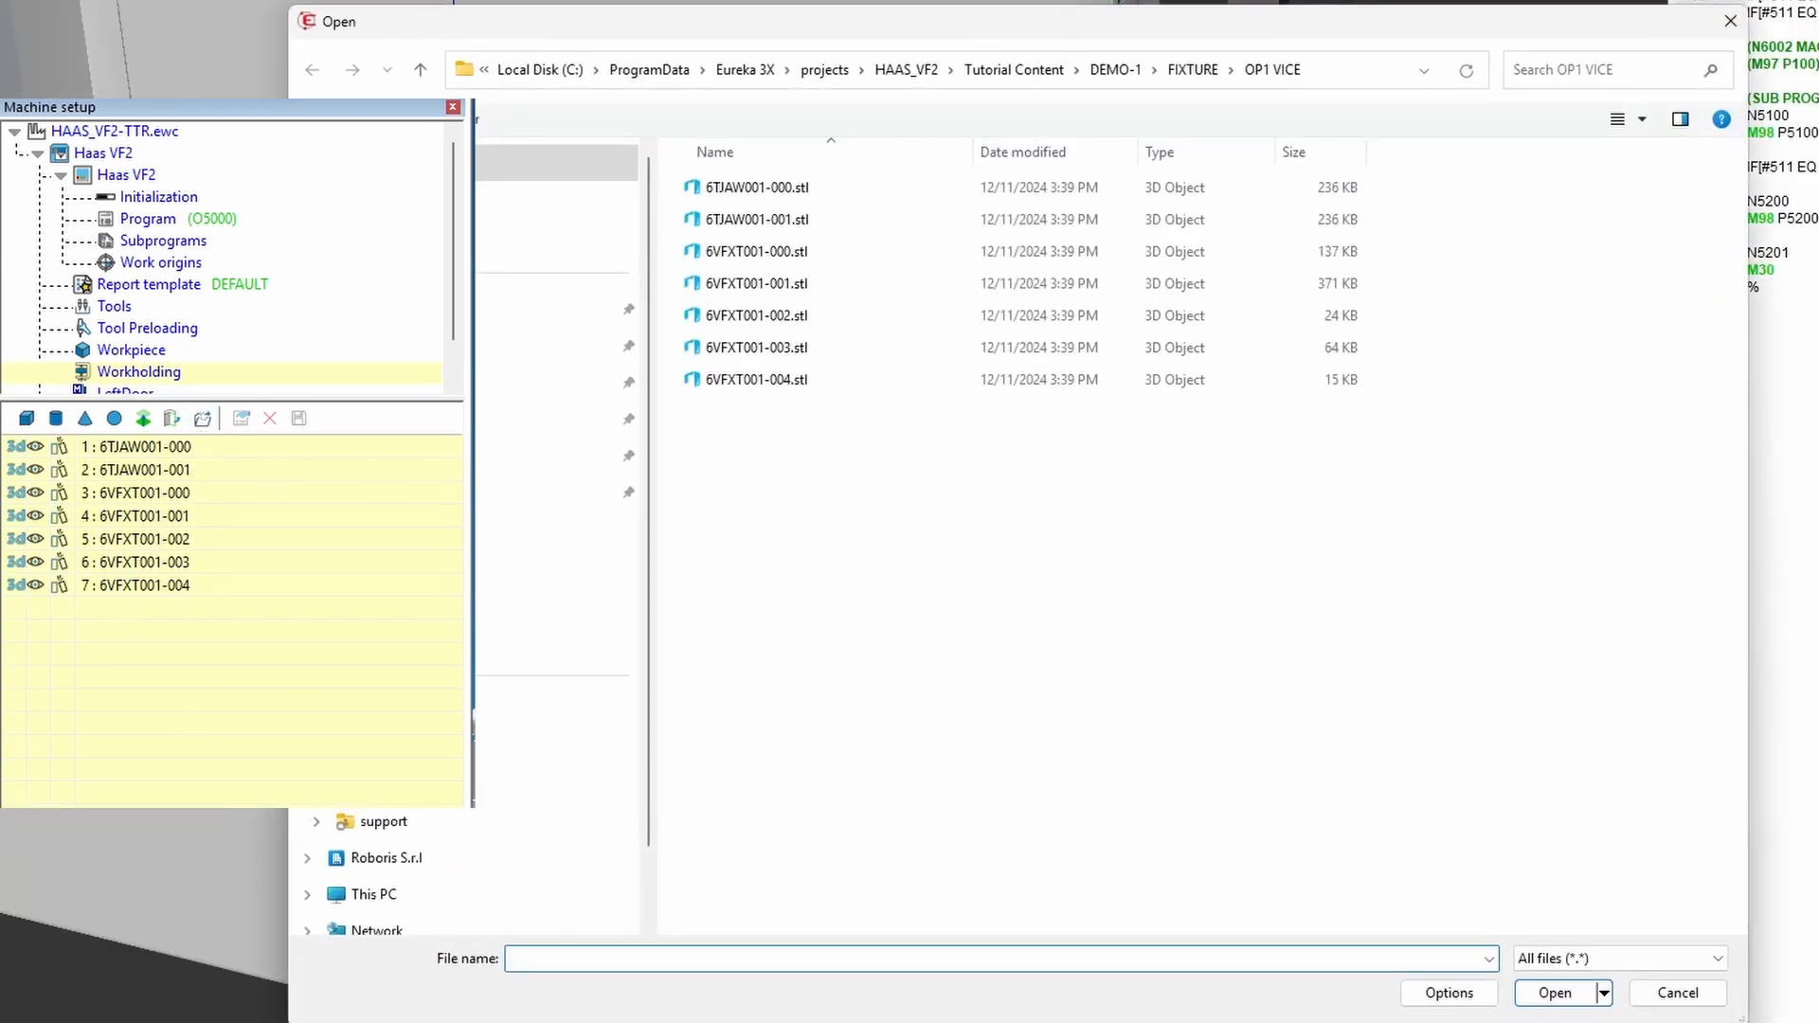
pyautogui.click(1196, 69)
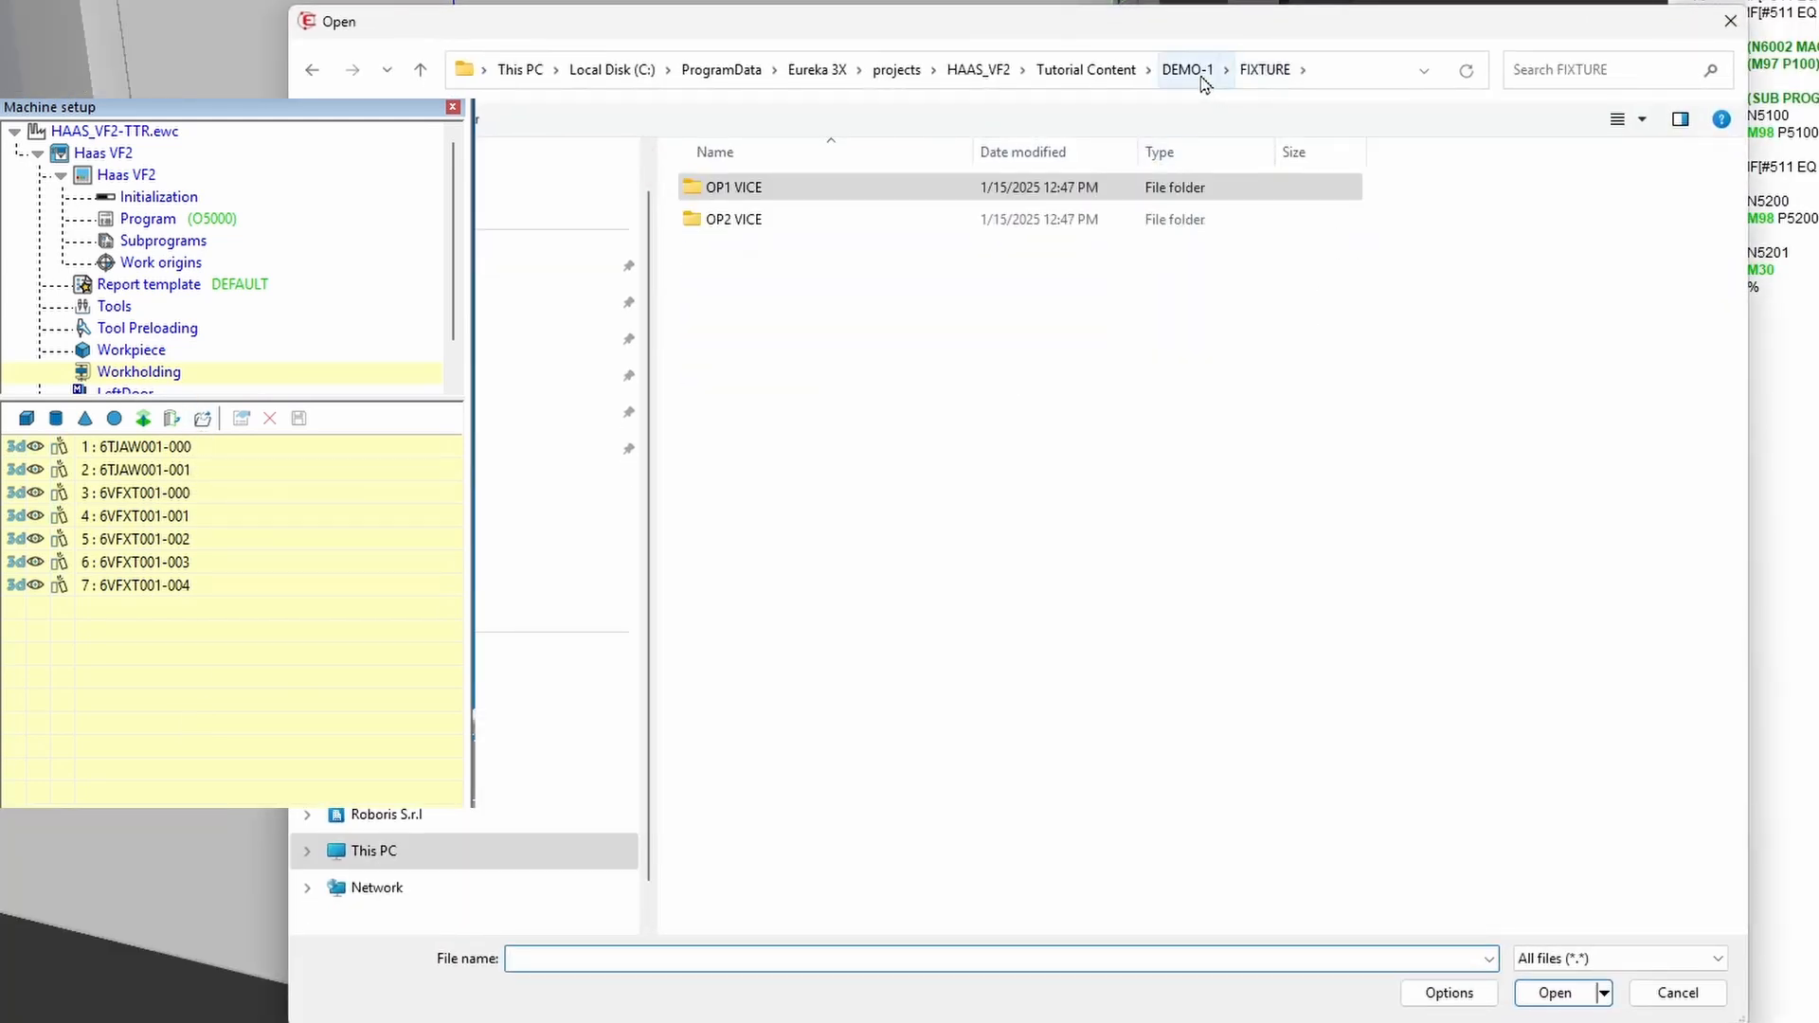
pyautogui.doubleClick(743, 224)
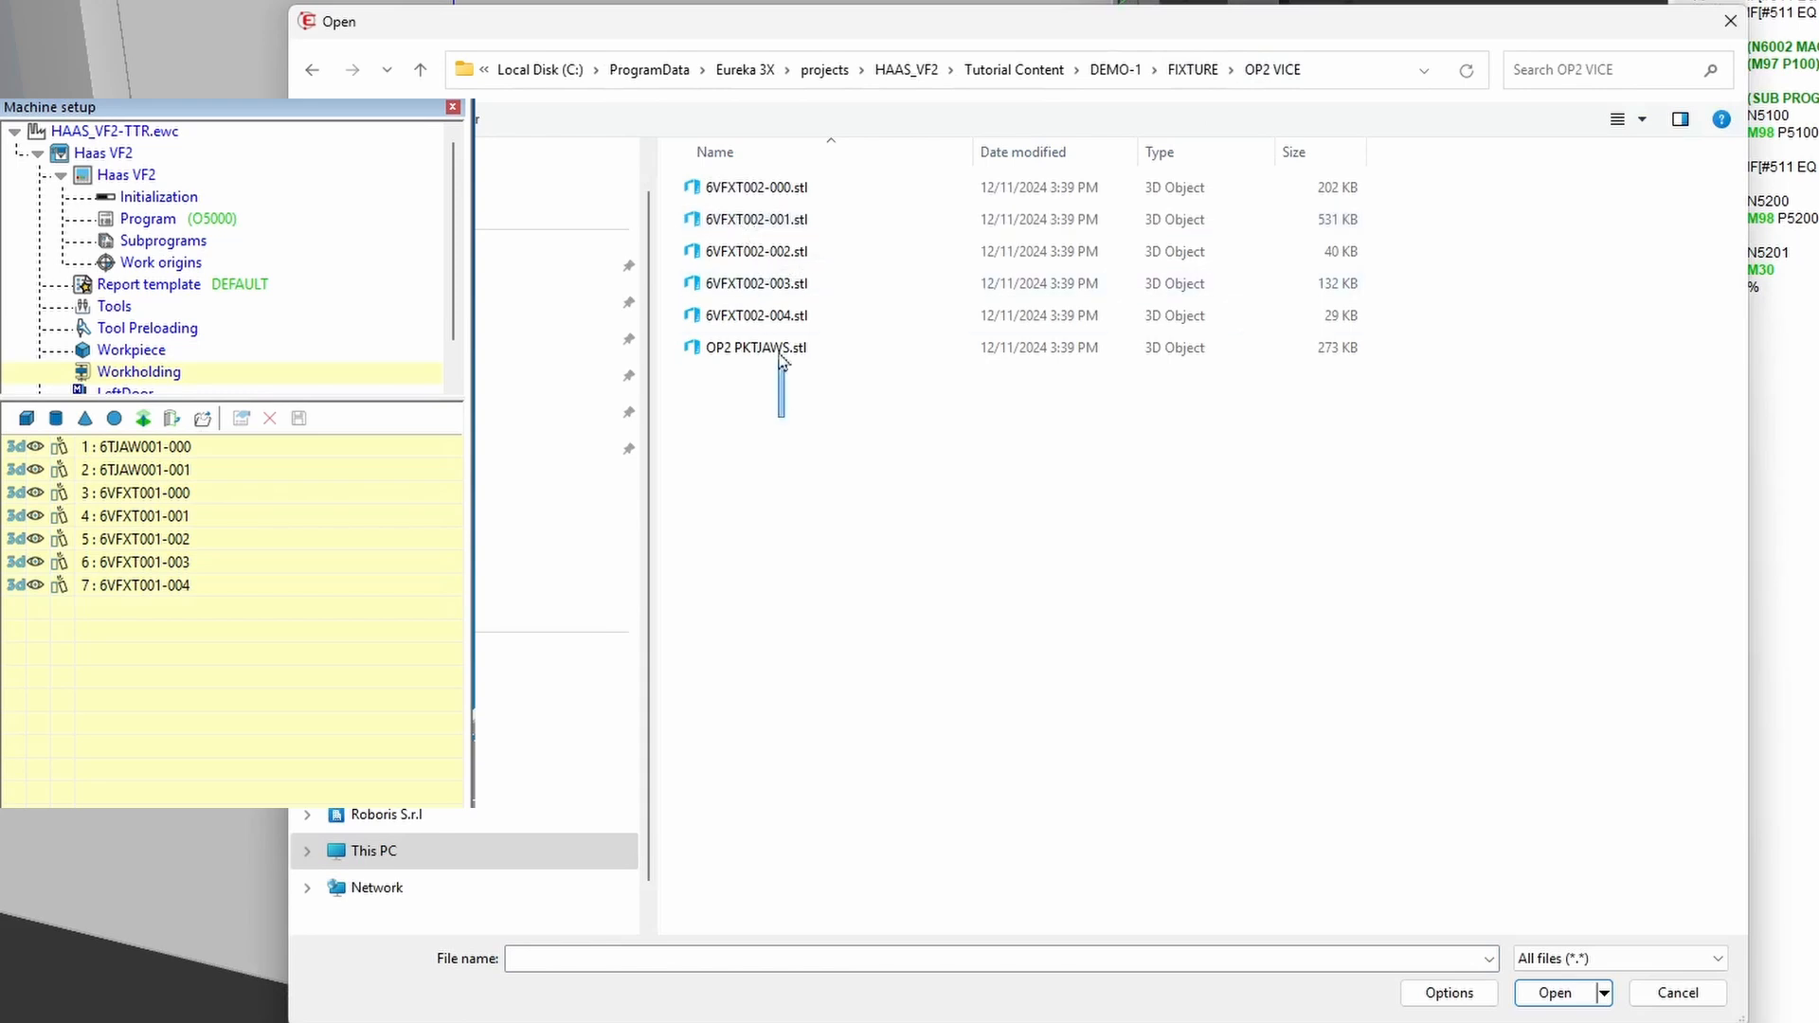
pyautogui.hotkey('ctrl', 'a')
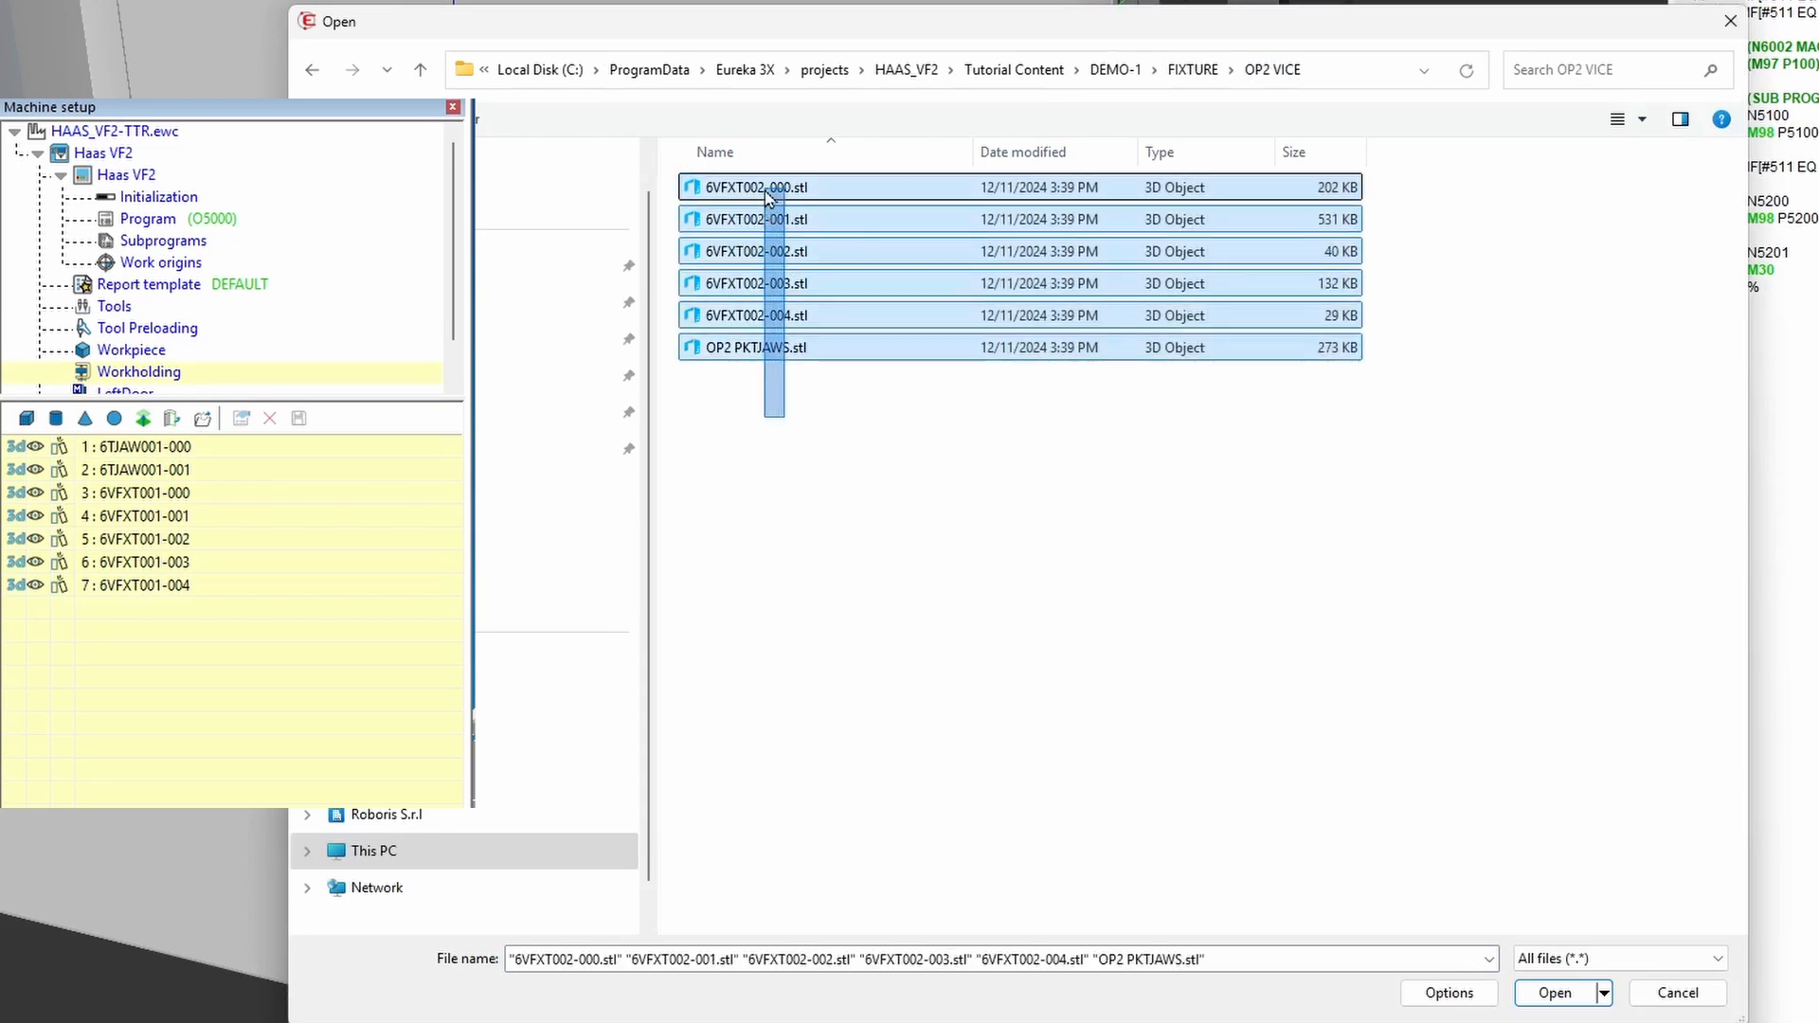
pyautogui.click(1545, 991)
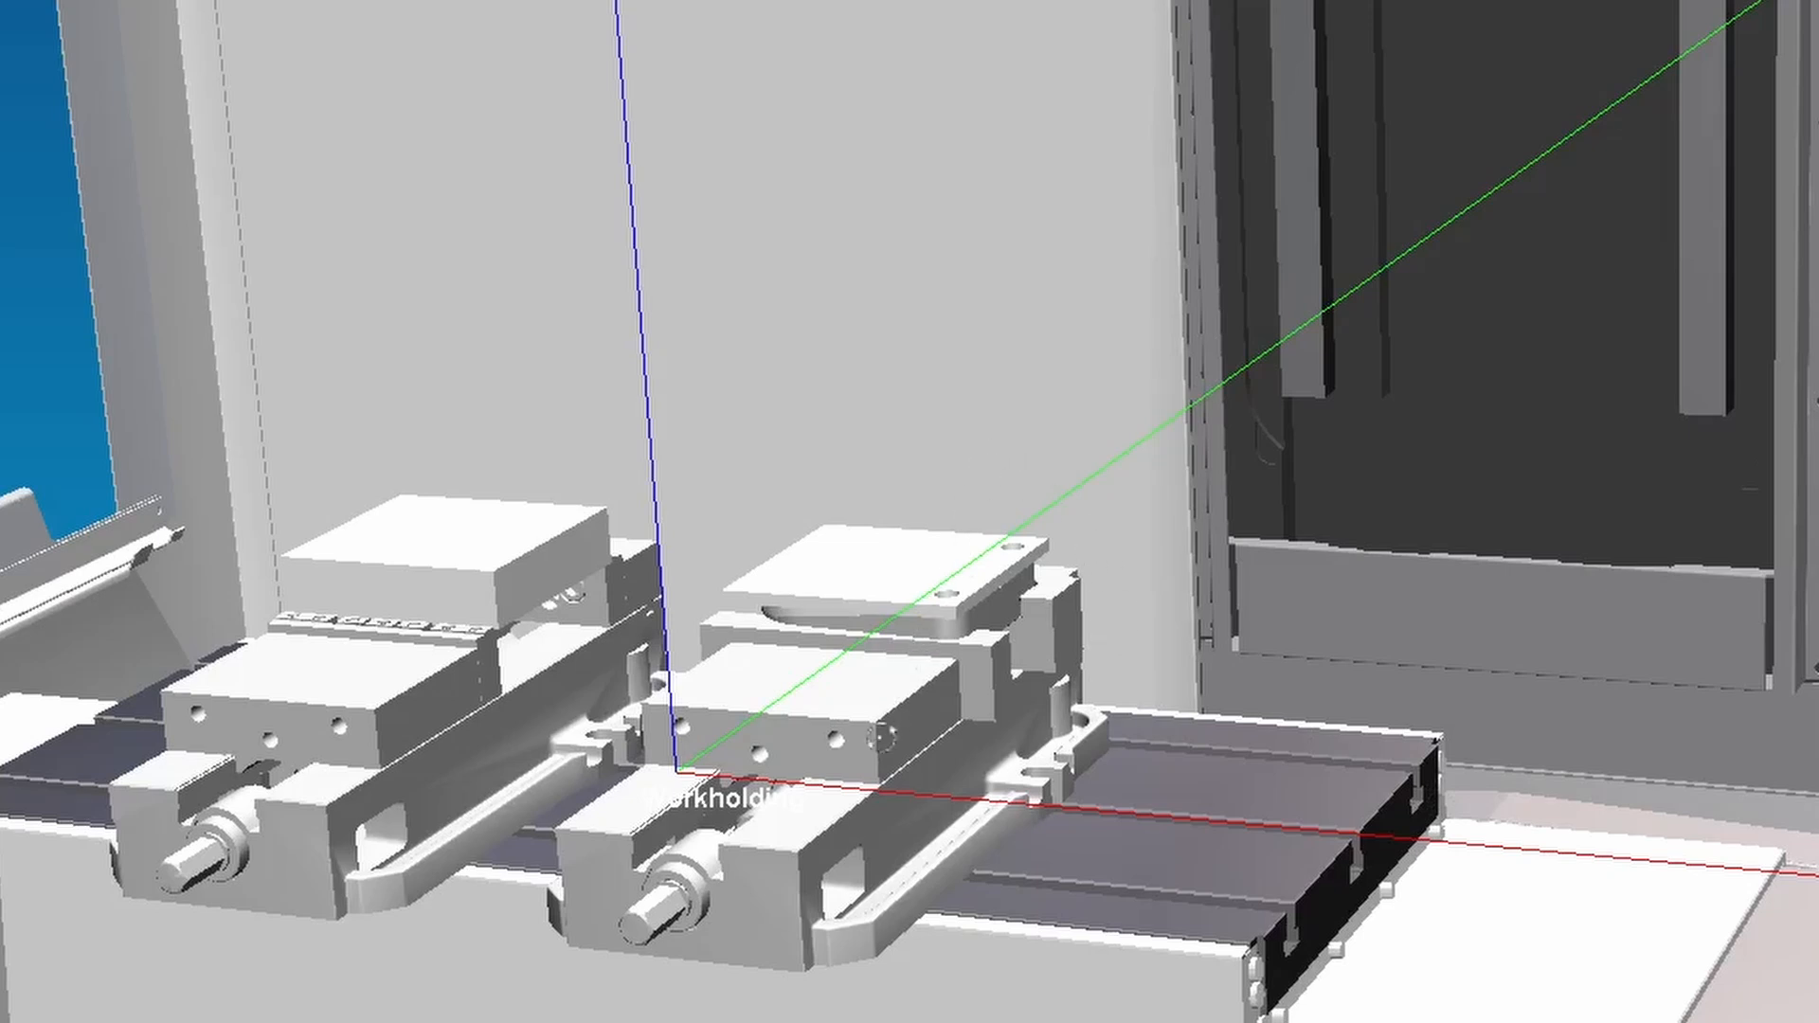
pyautogui.moveTo(882, 737); pyautogui.dragTo(860, 688, button='middle')
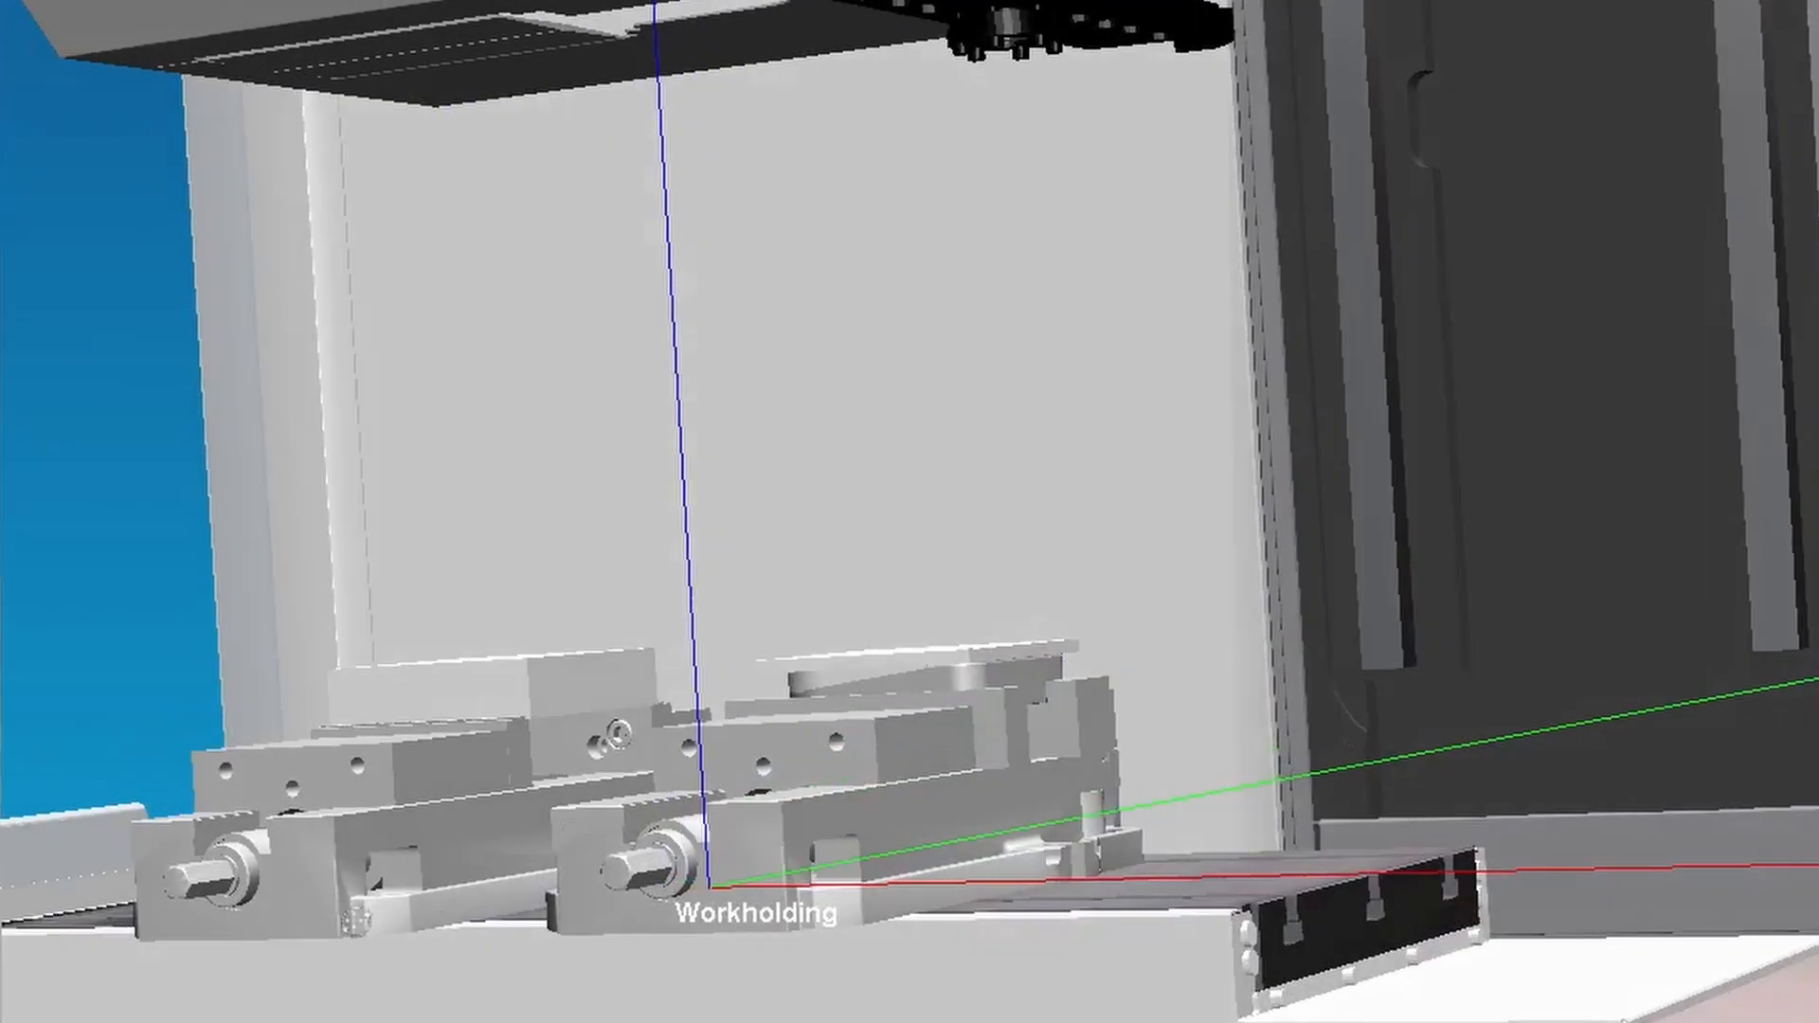
pyautogui.moveTo(356, 919); pyautogui.dragTo(395, 936, button='middle')
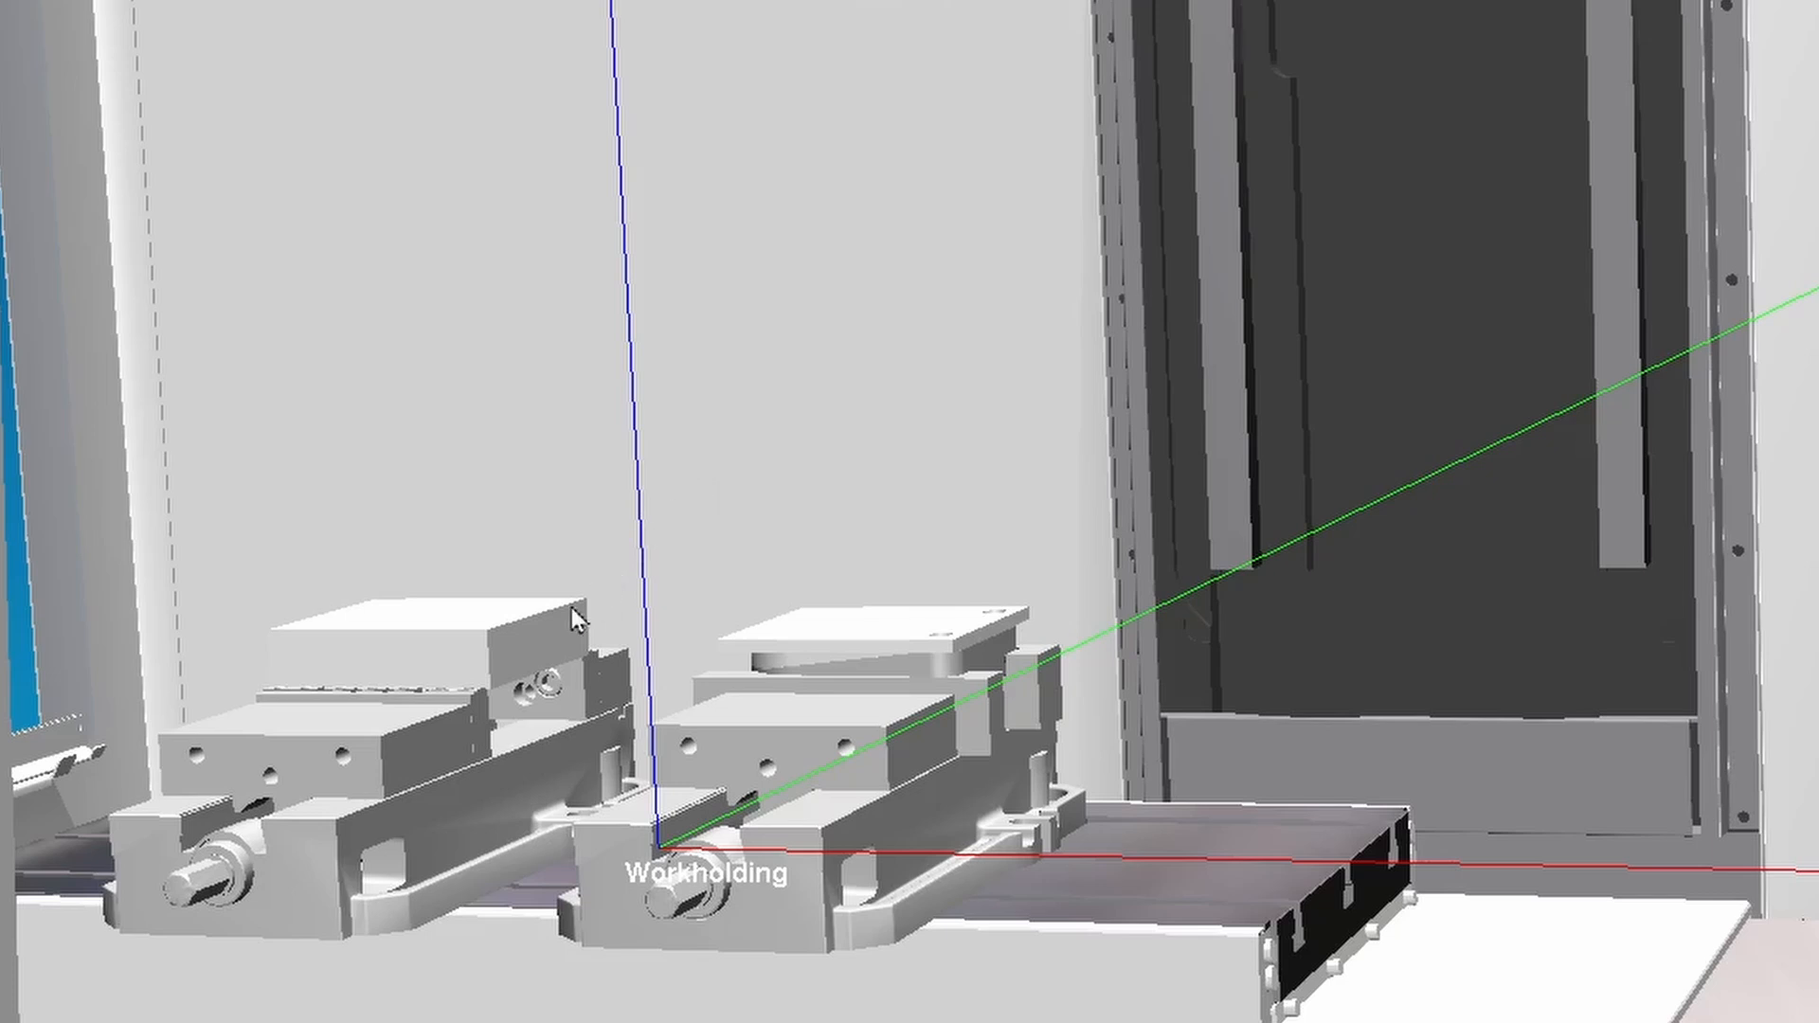
pyautogui.rightClick(554, 647)
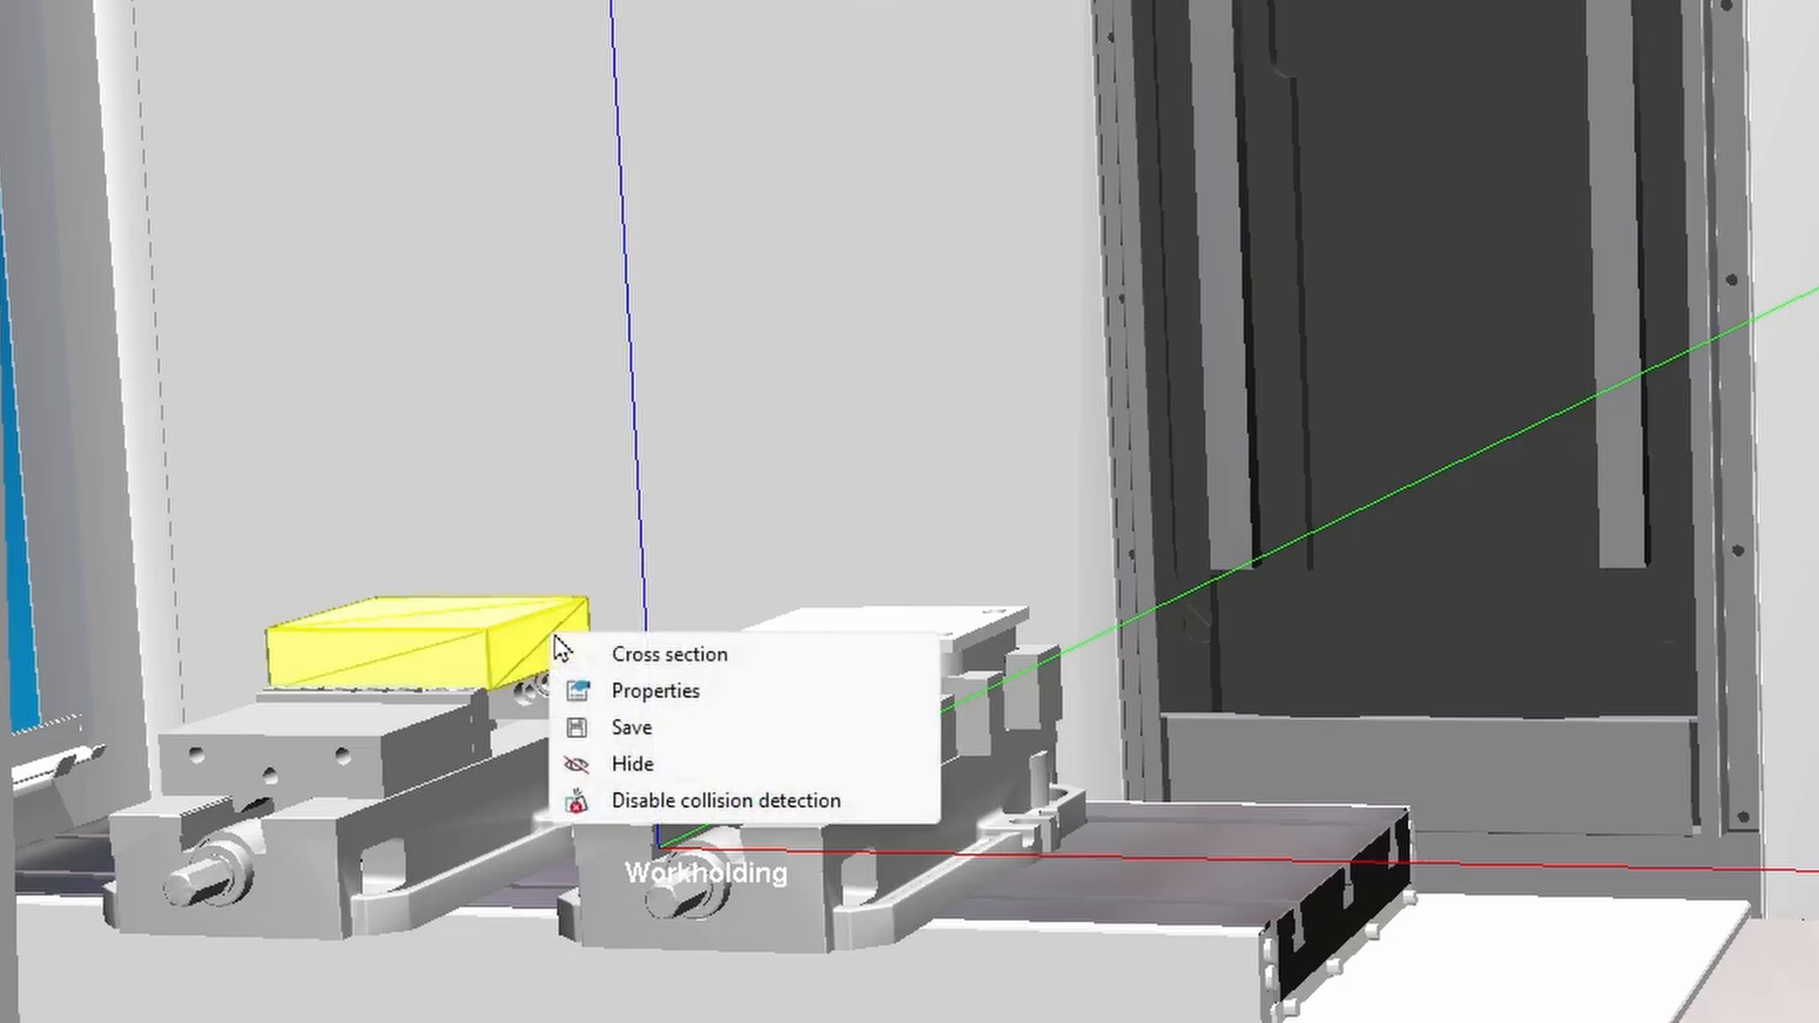
pyautogui.rightClick(933, 642)
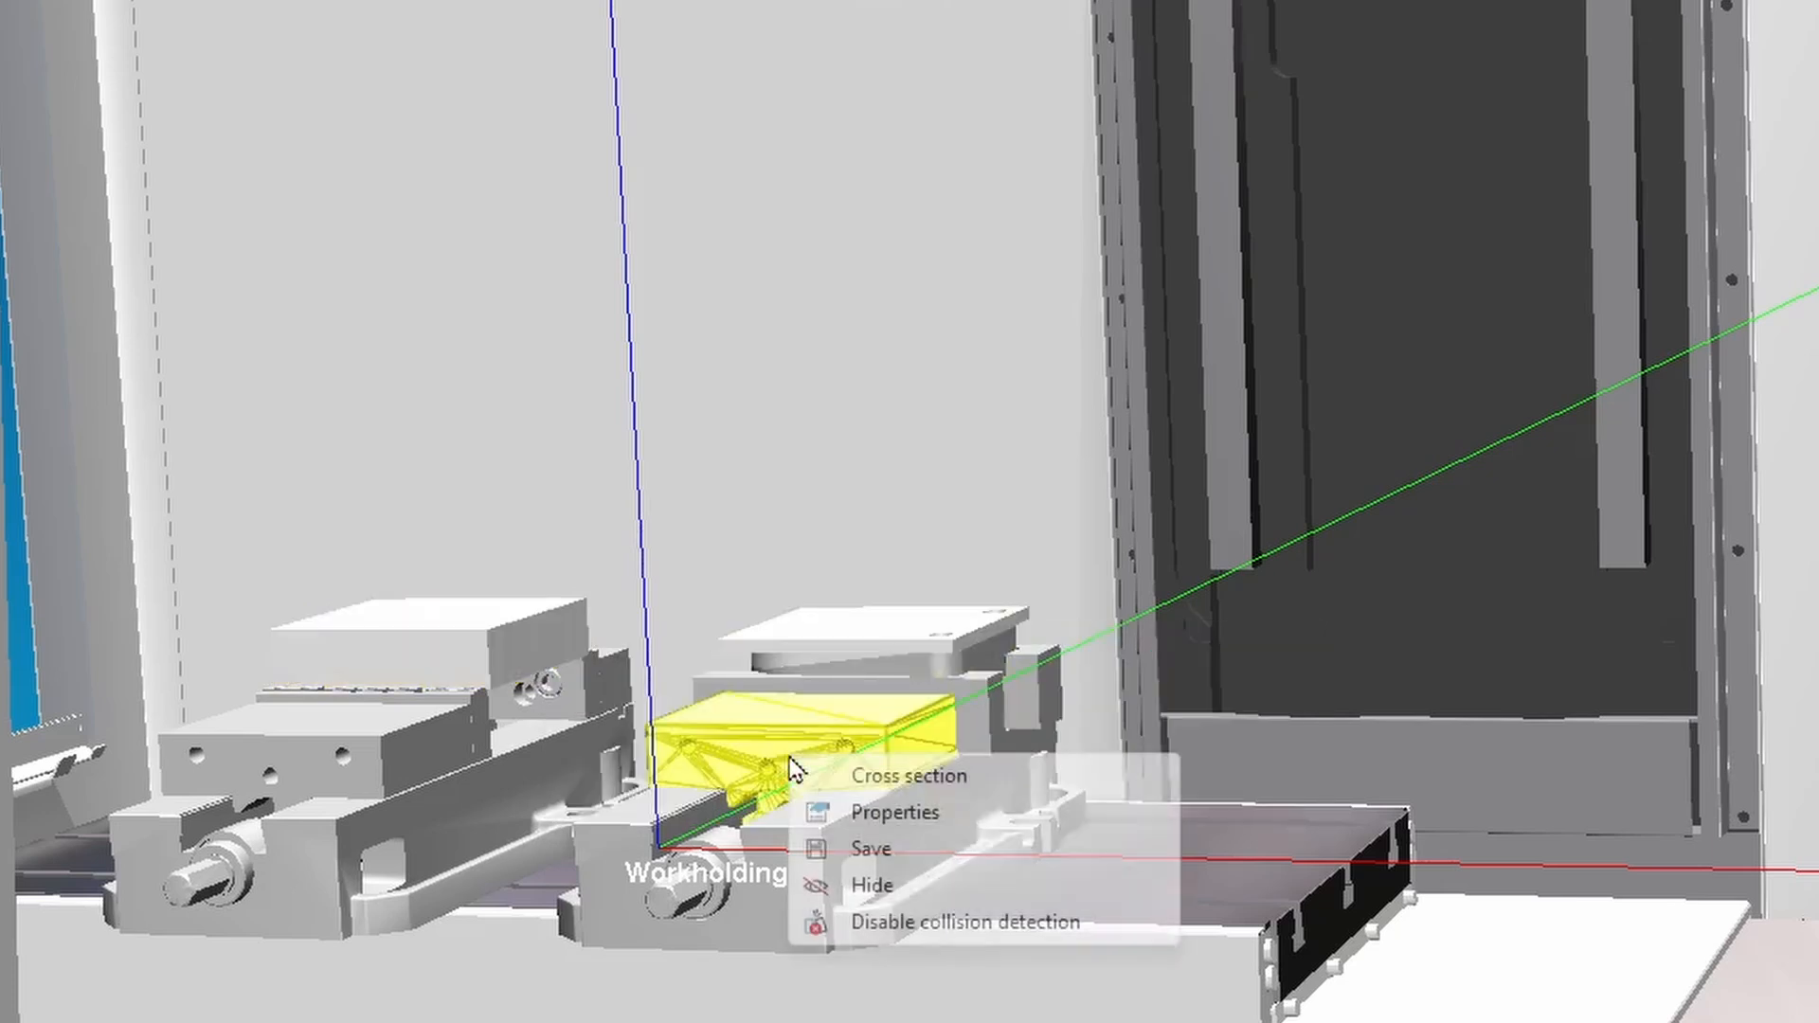
pyautogui.rightClick(794, 760)
pyautogui.rightClick(435, 747)
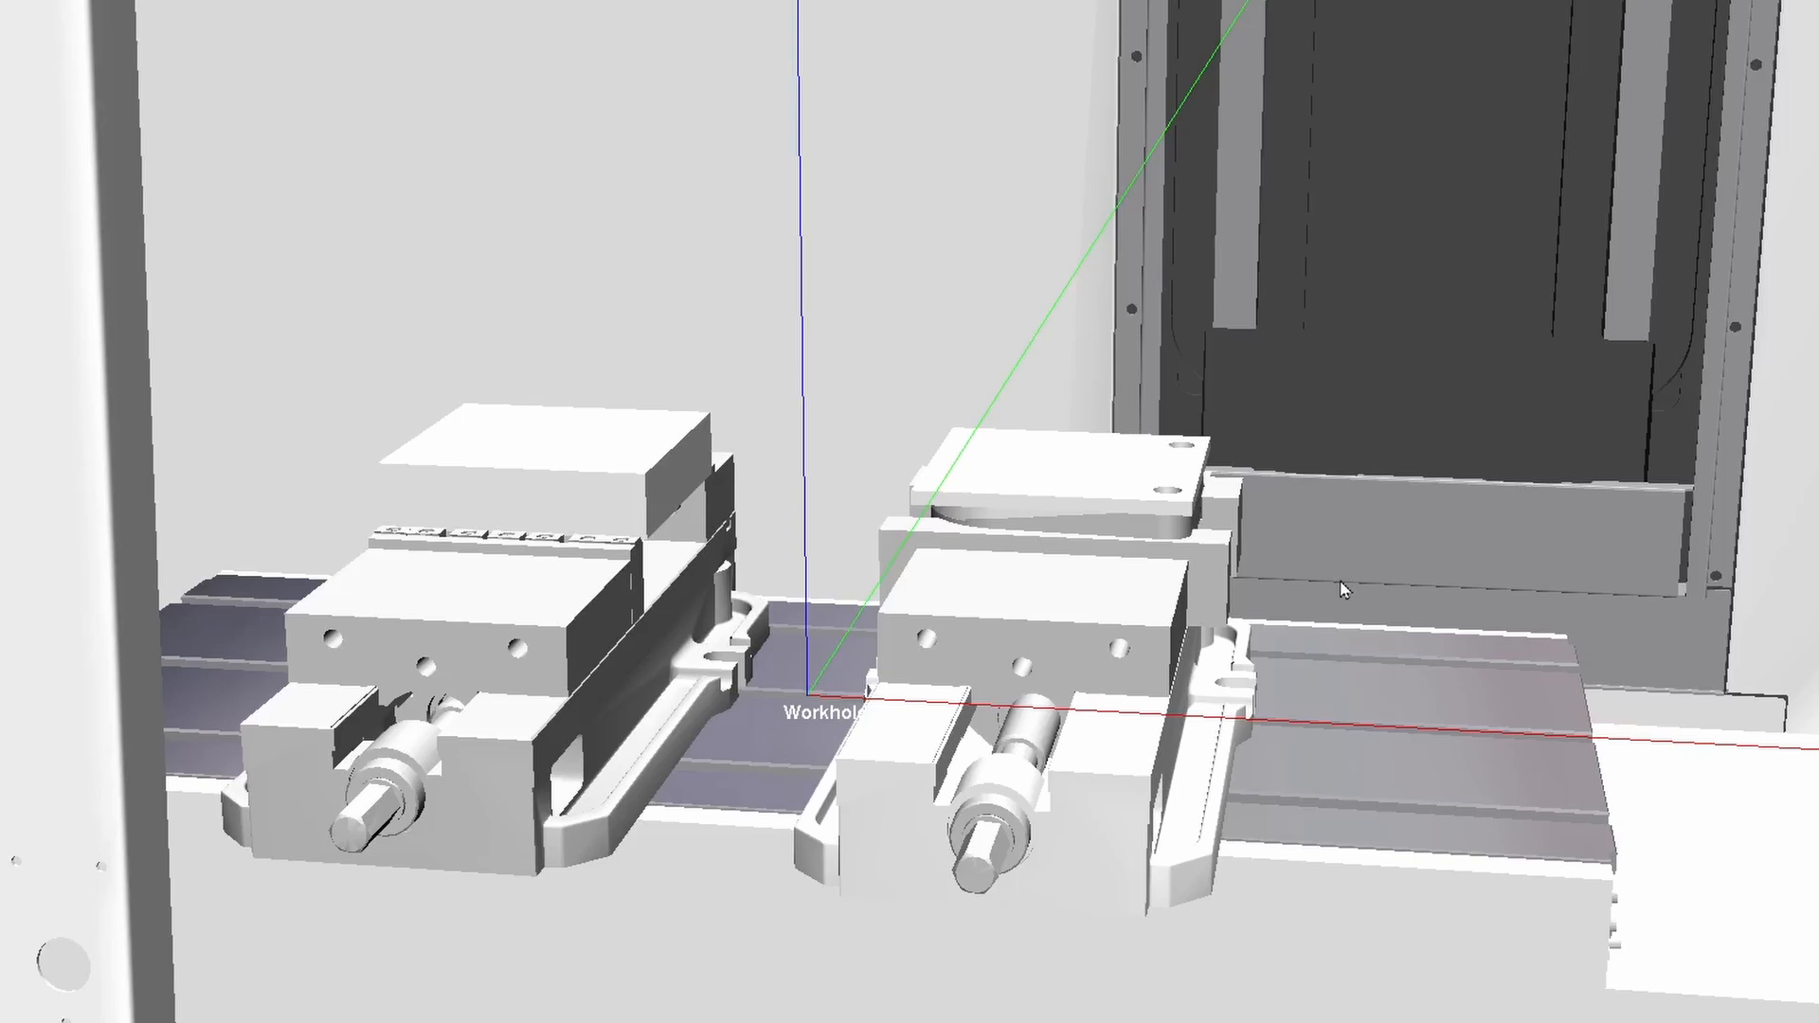
# Try an X position of 10 in for the OP2 vice base 6VFXT002-001, and set it back to 0.
pyautogui.rightClick(1118, 864)
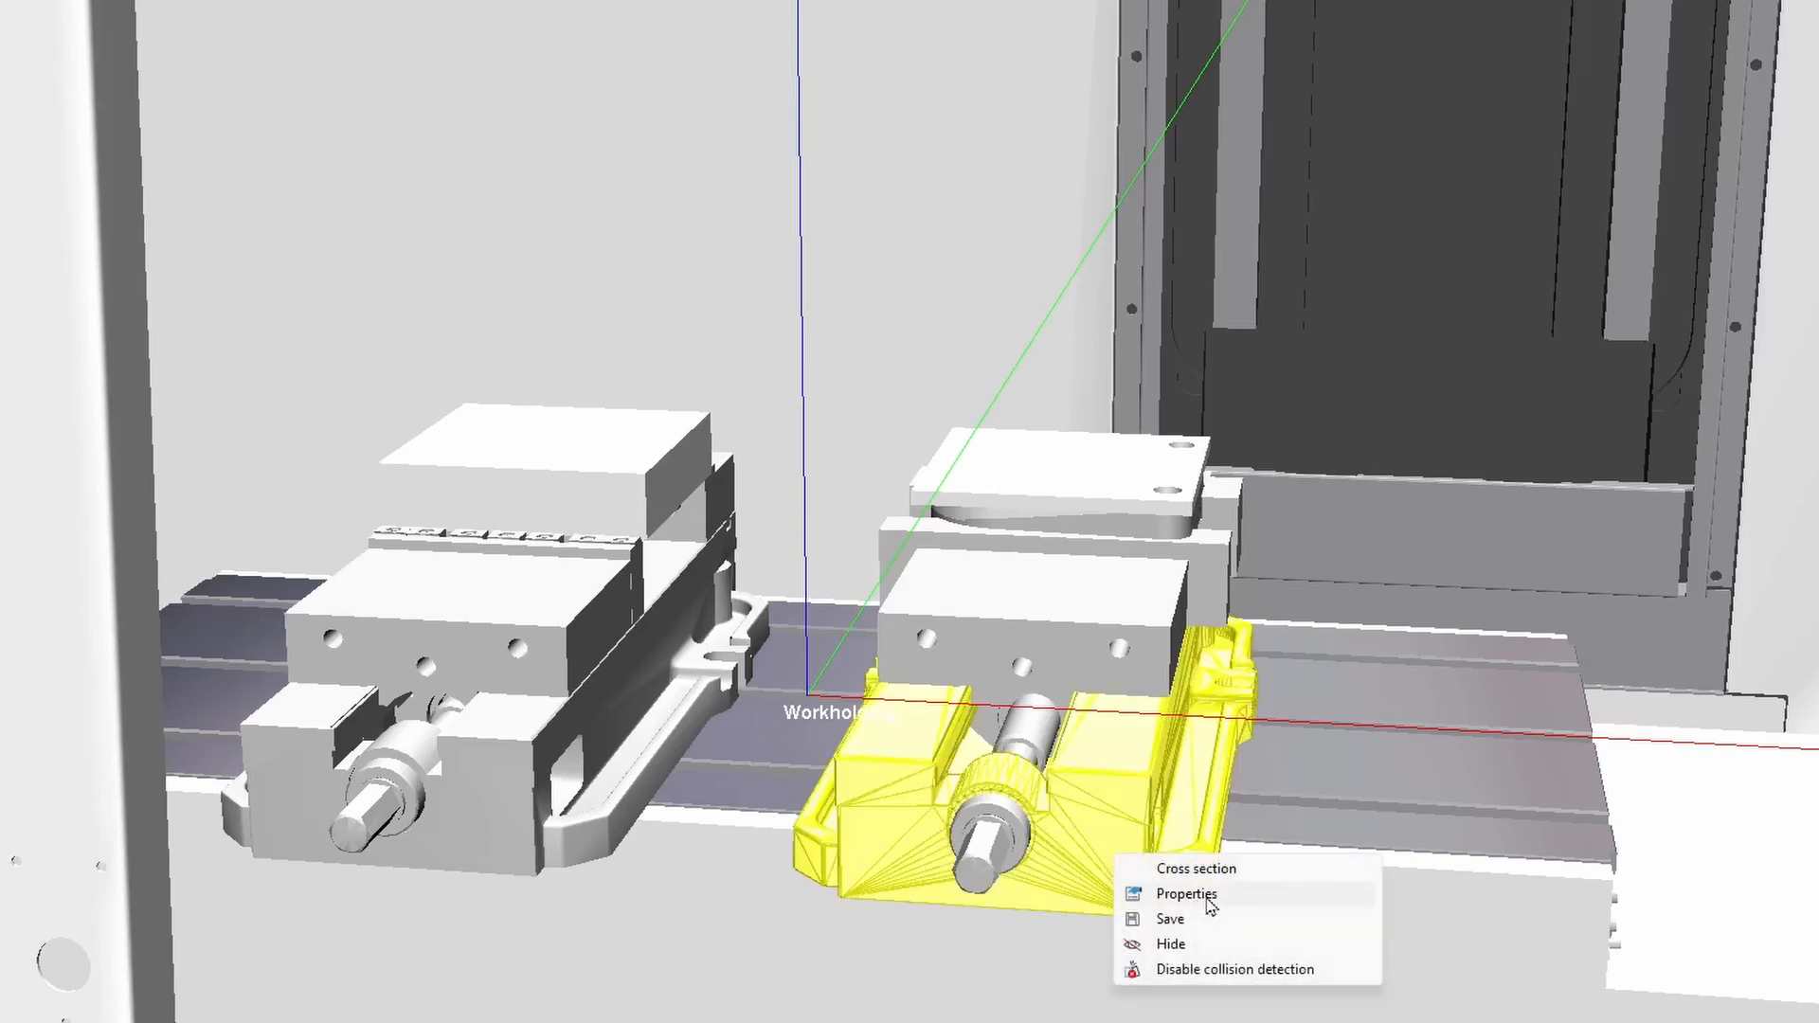
pyautogui.click(1236, 900)
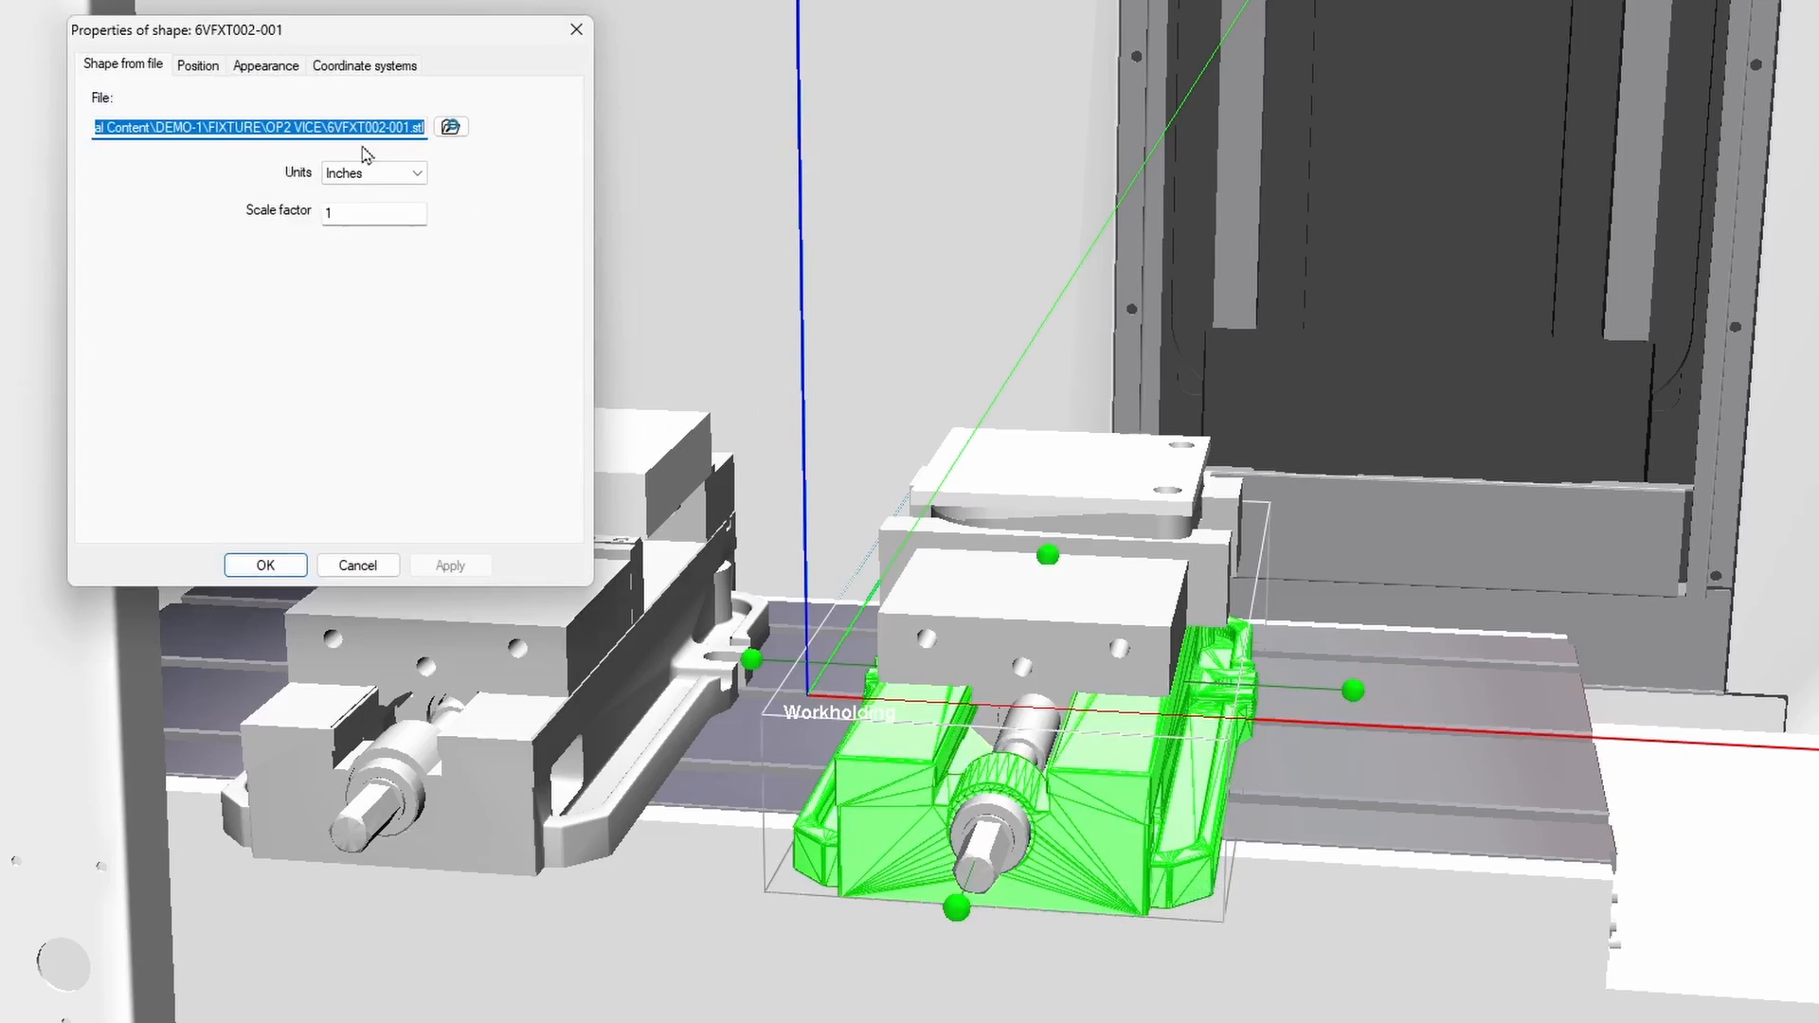
pyautogui.click(198, 67)
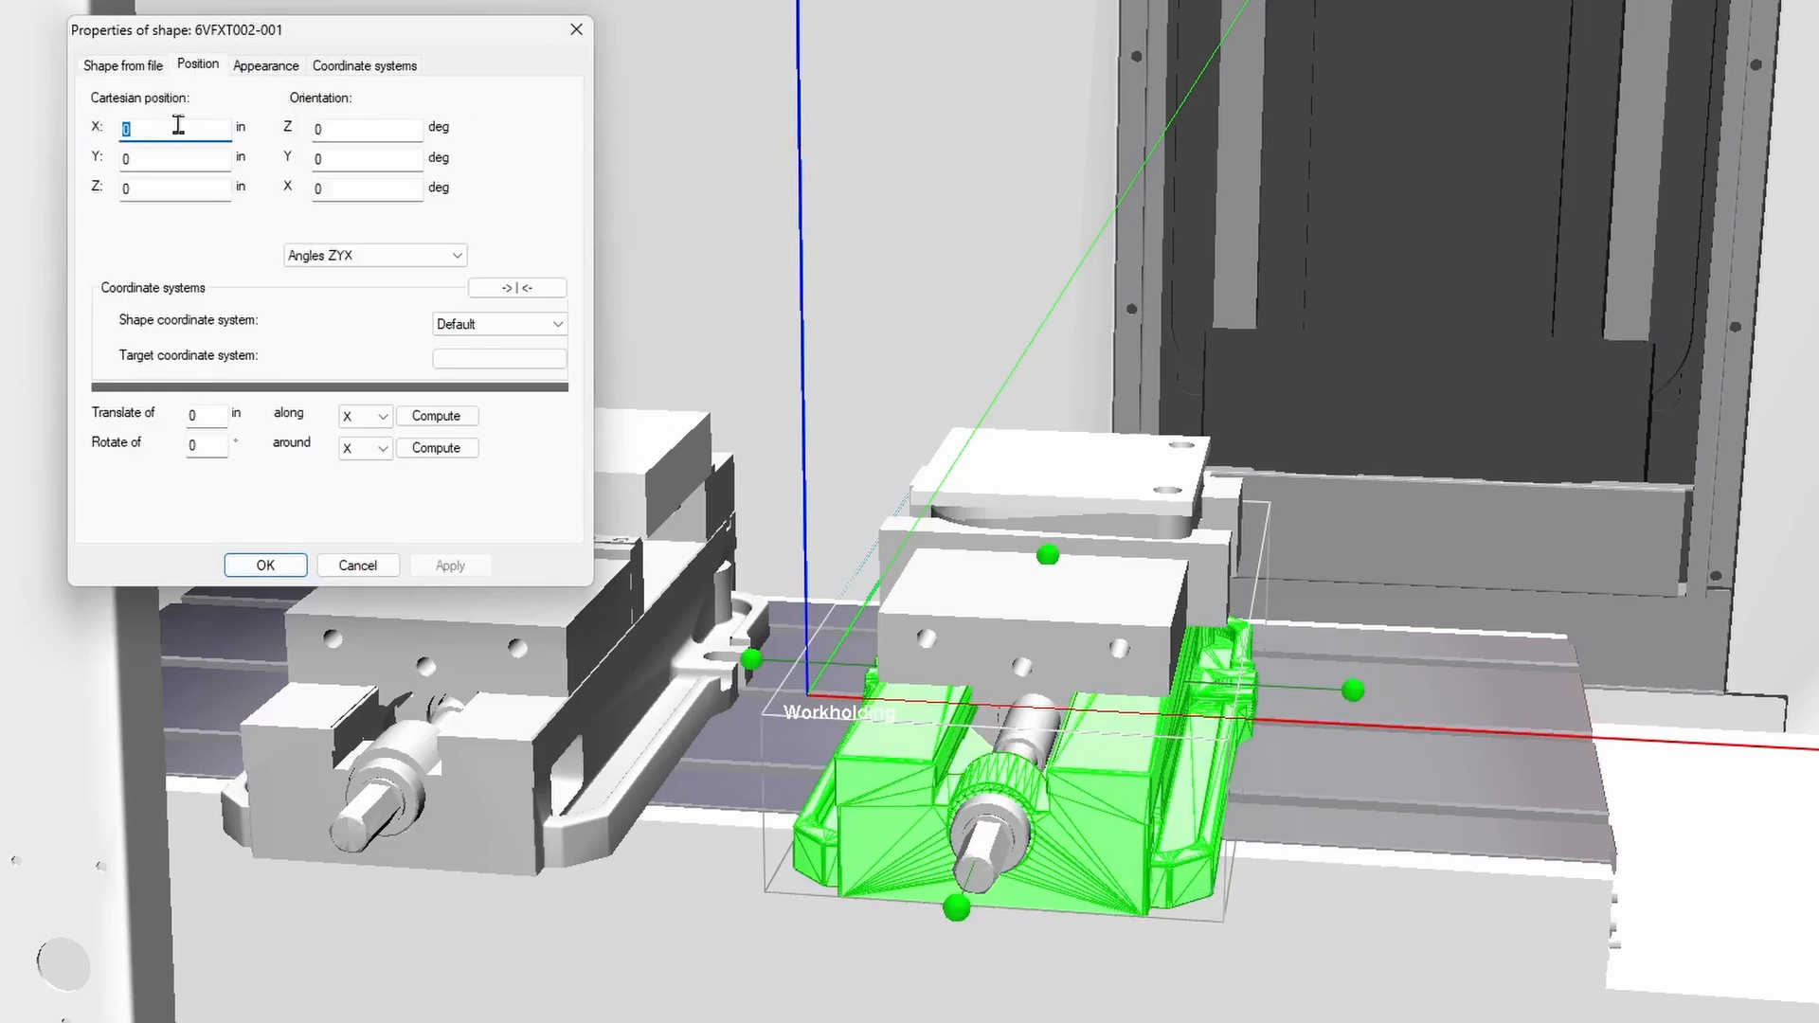
pyautogui.write('10')
pyautogui.click(478, 565)
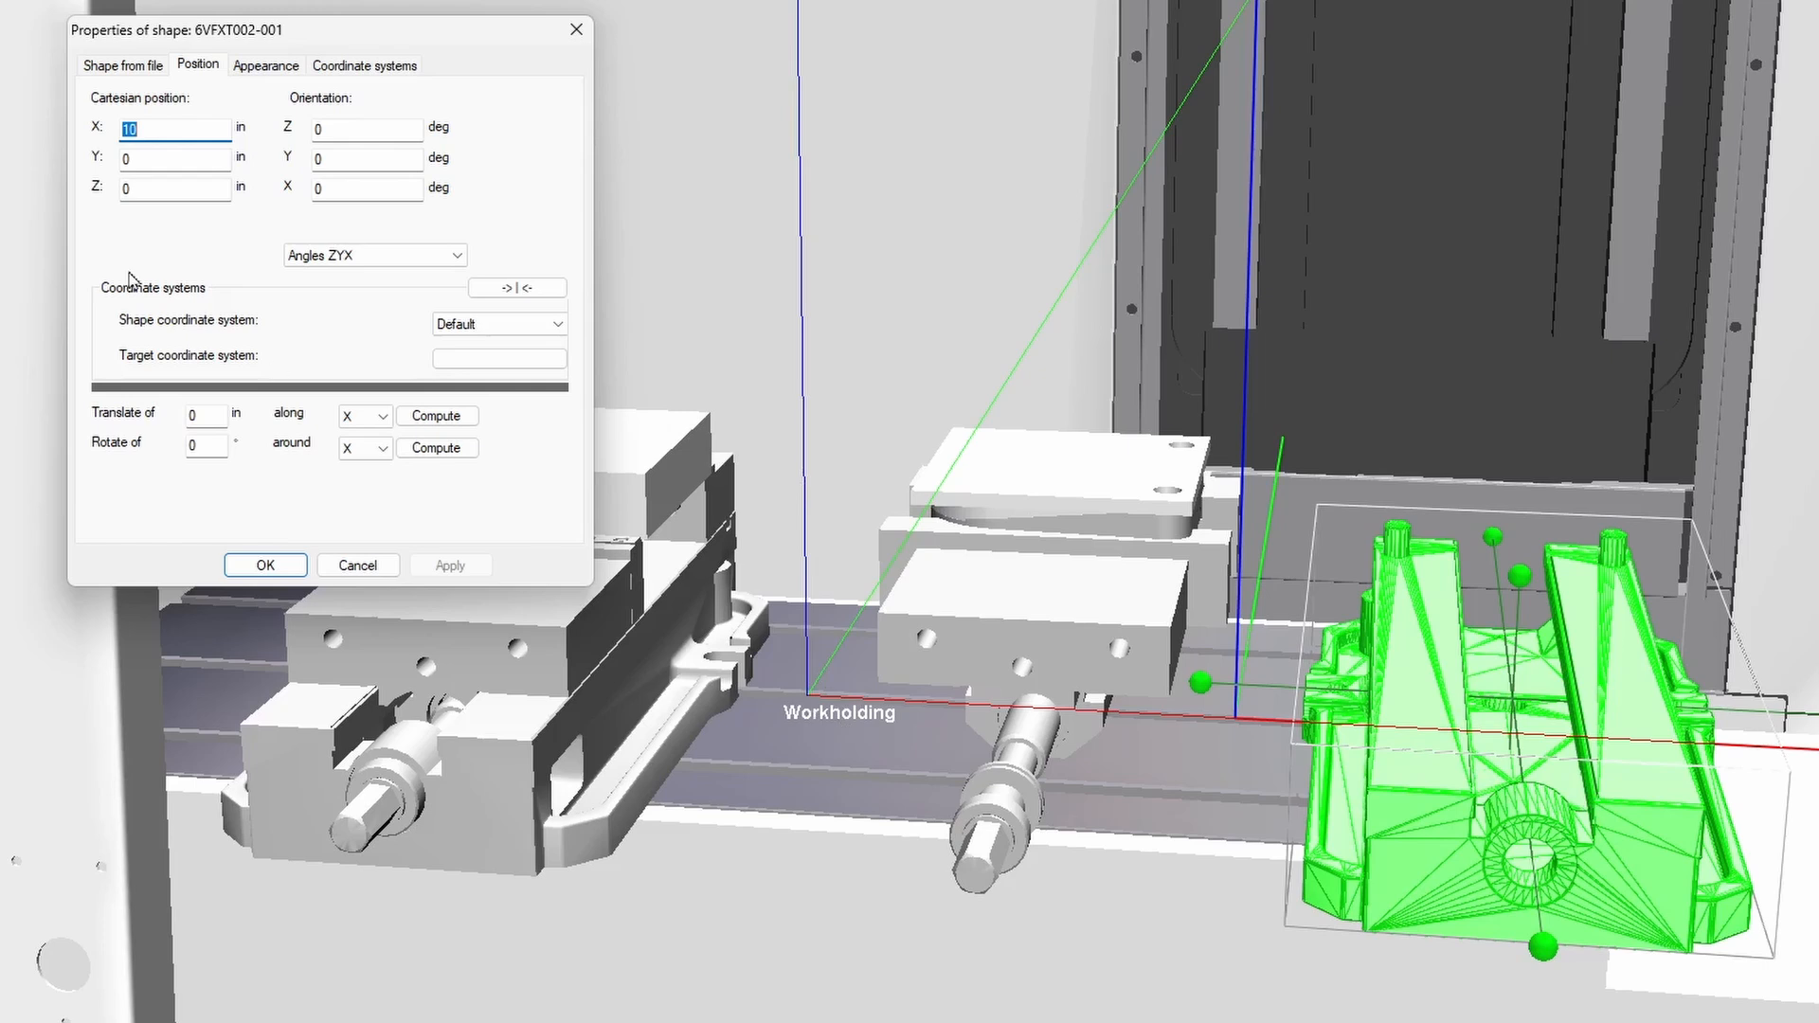
pyautogui.write('0')
pyautogui.click(449, 566)
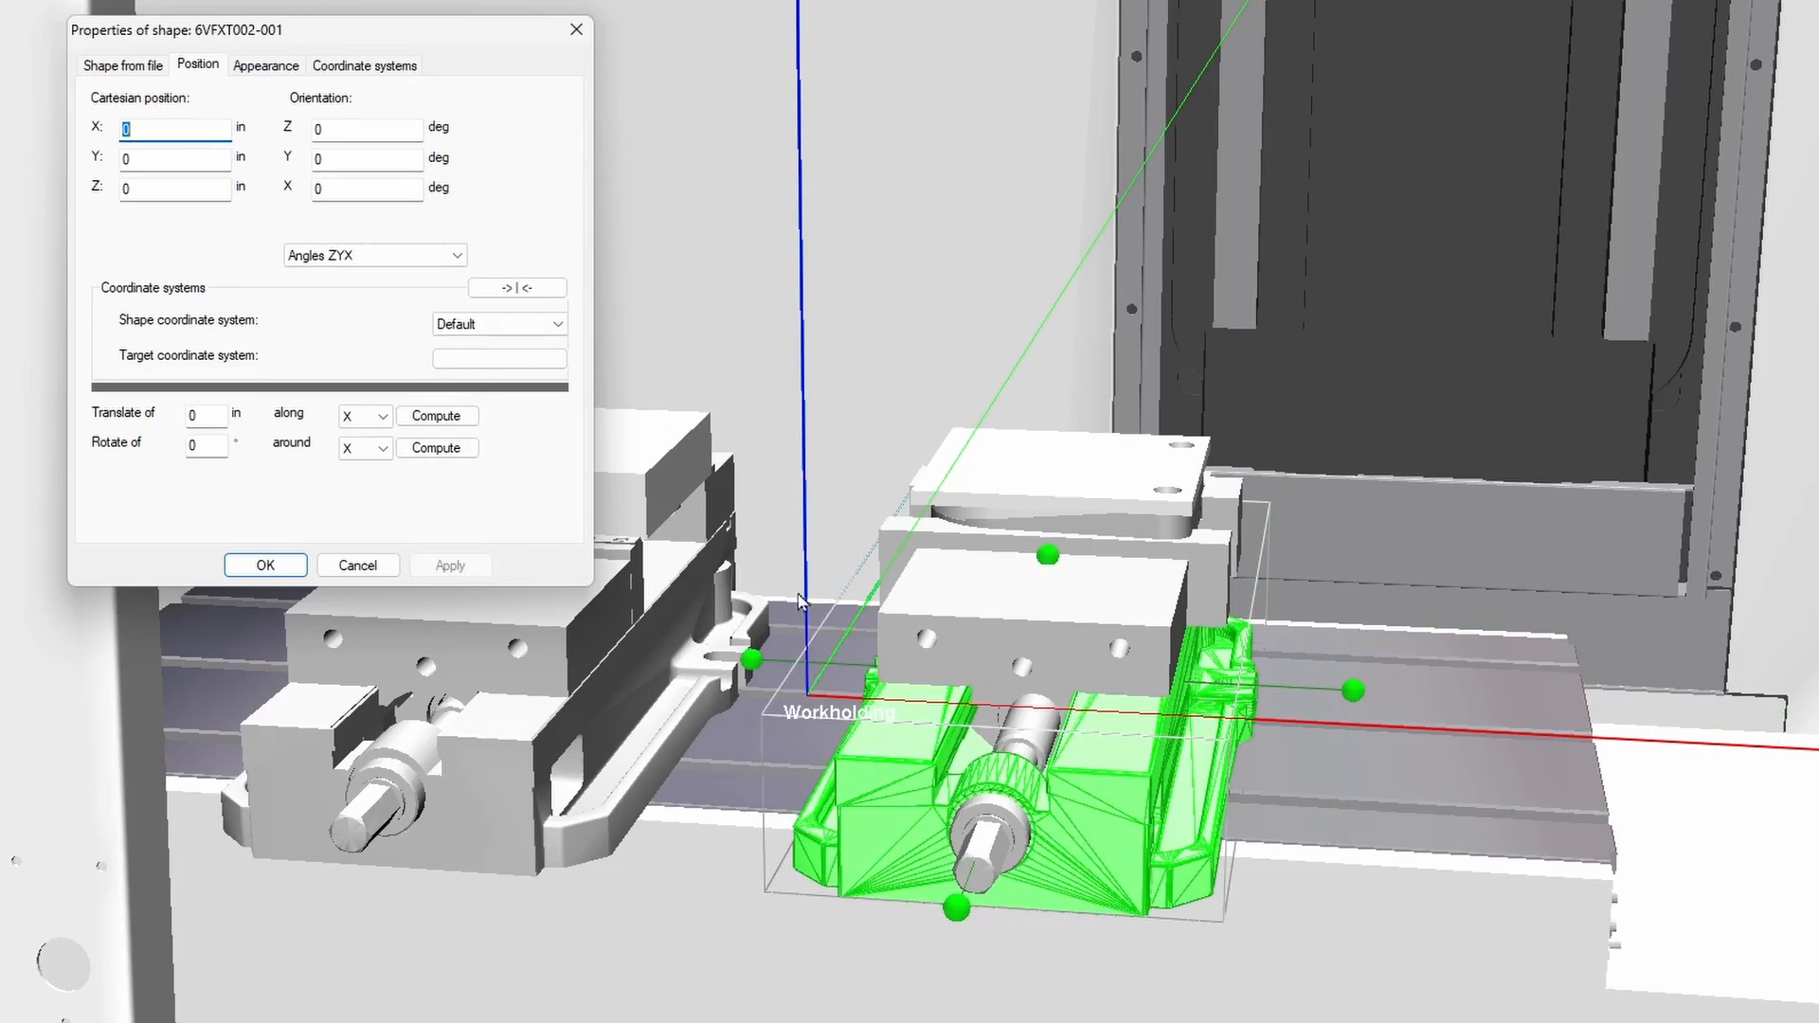
# Try a Z orientation of 90 degrees for the OP2 vice base, and discard the change.
pyautogui.click(360, 128)
pyautogui.write('90')
pyautogui.click(447, 566)
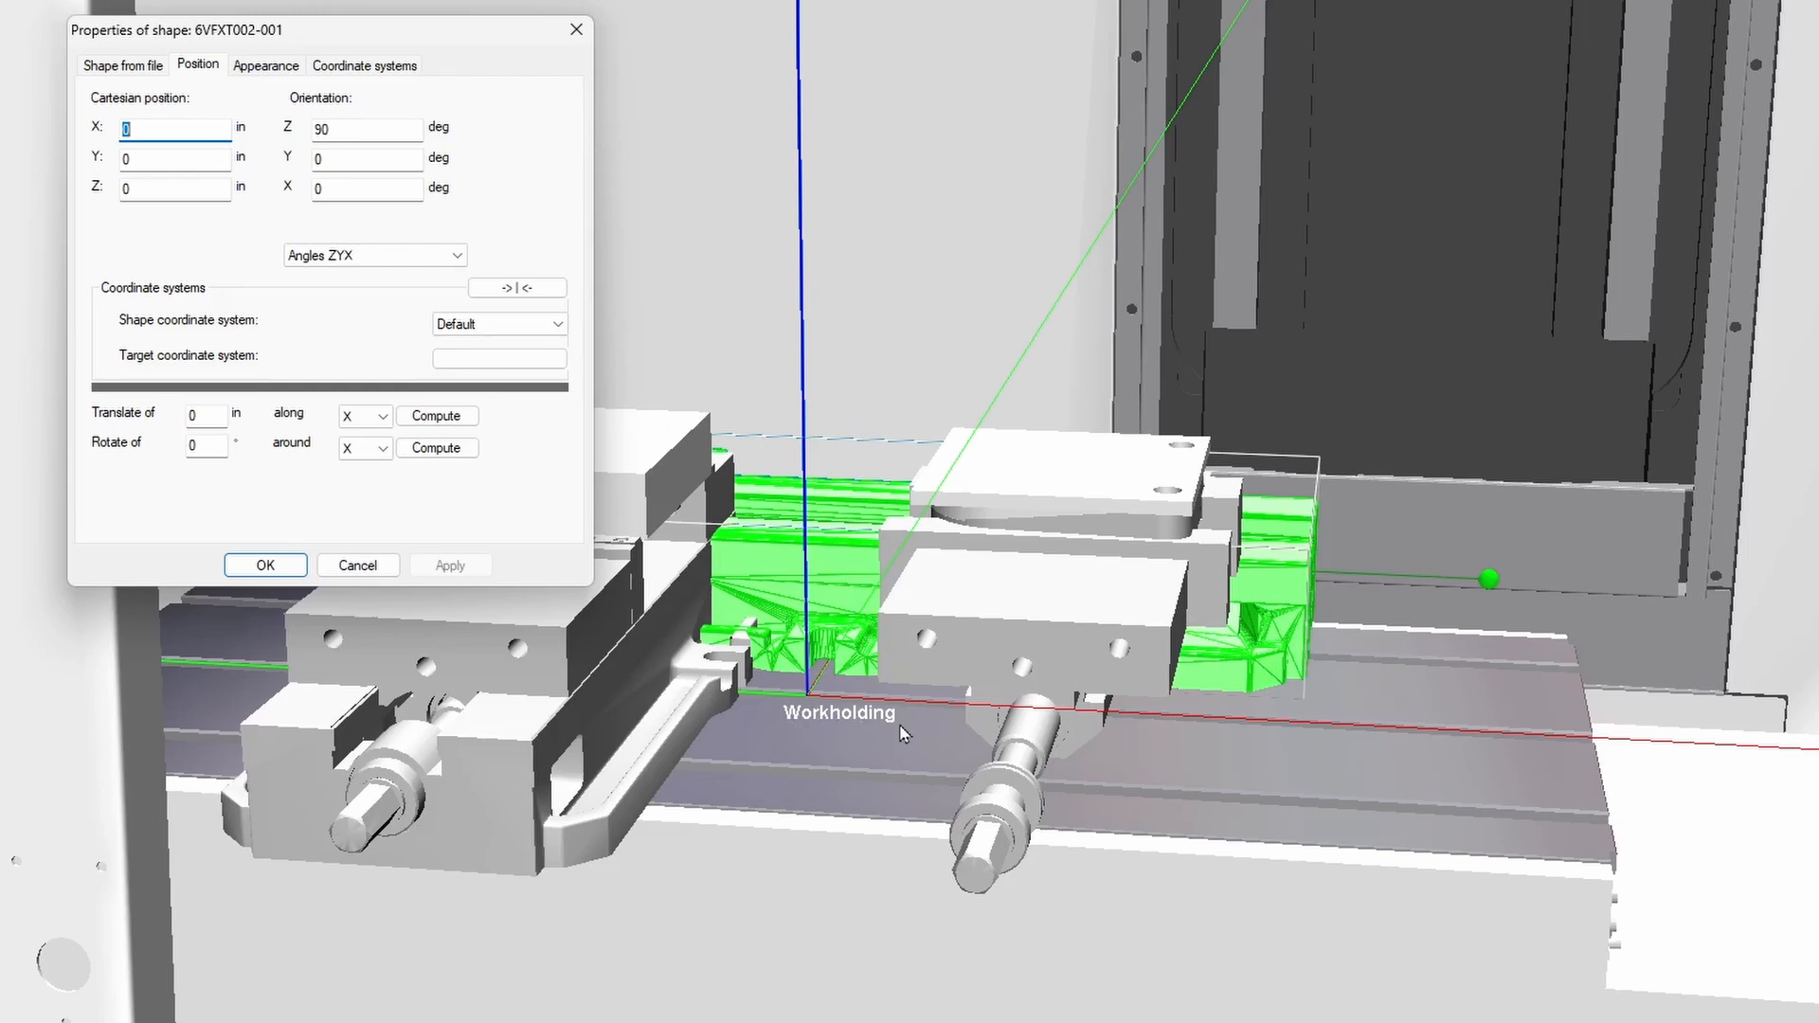
pyautogui.click(384, 575)
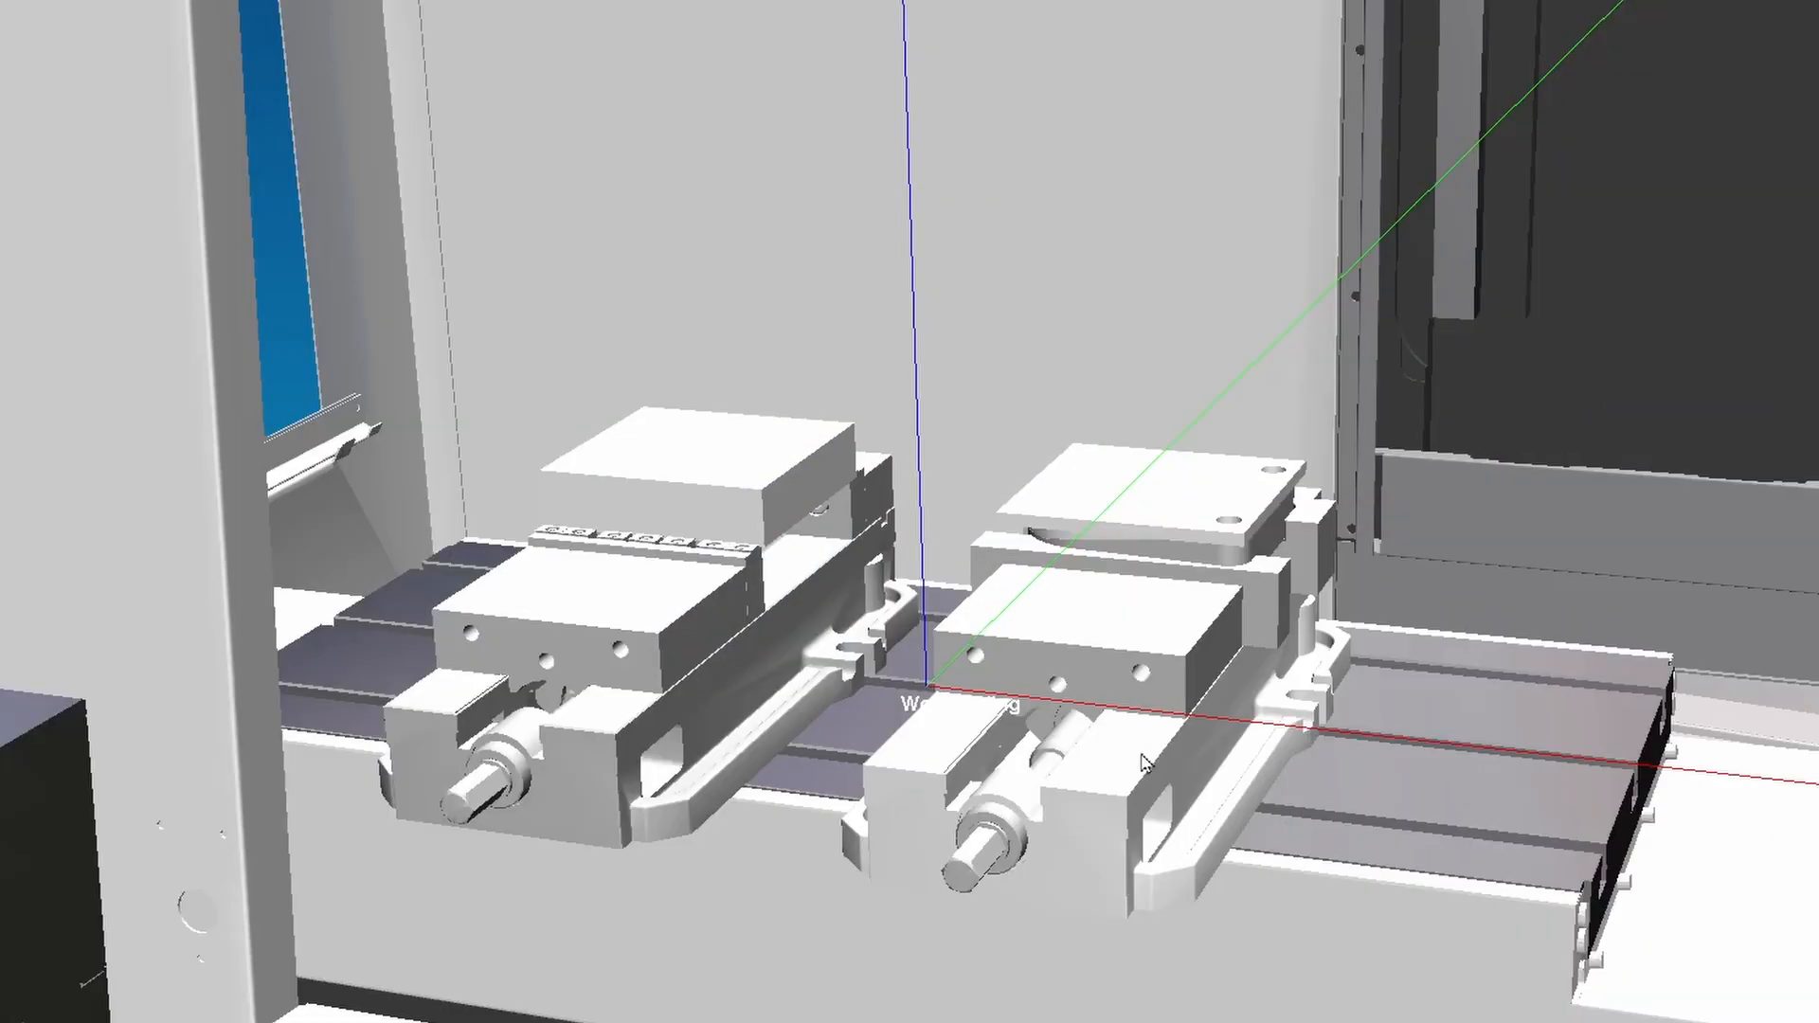
# Set the OP2 vice base's colour to blue and its transparency to 50.
pyautogui.rightClick(1103, 856)
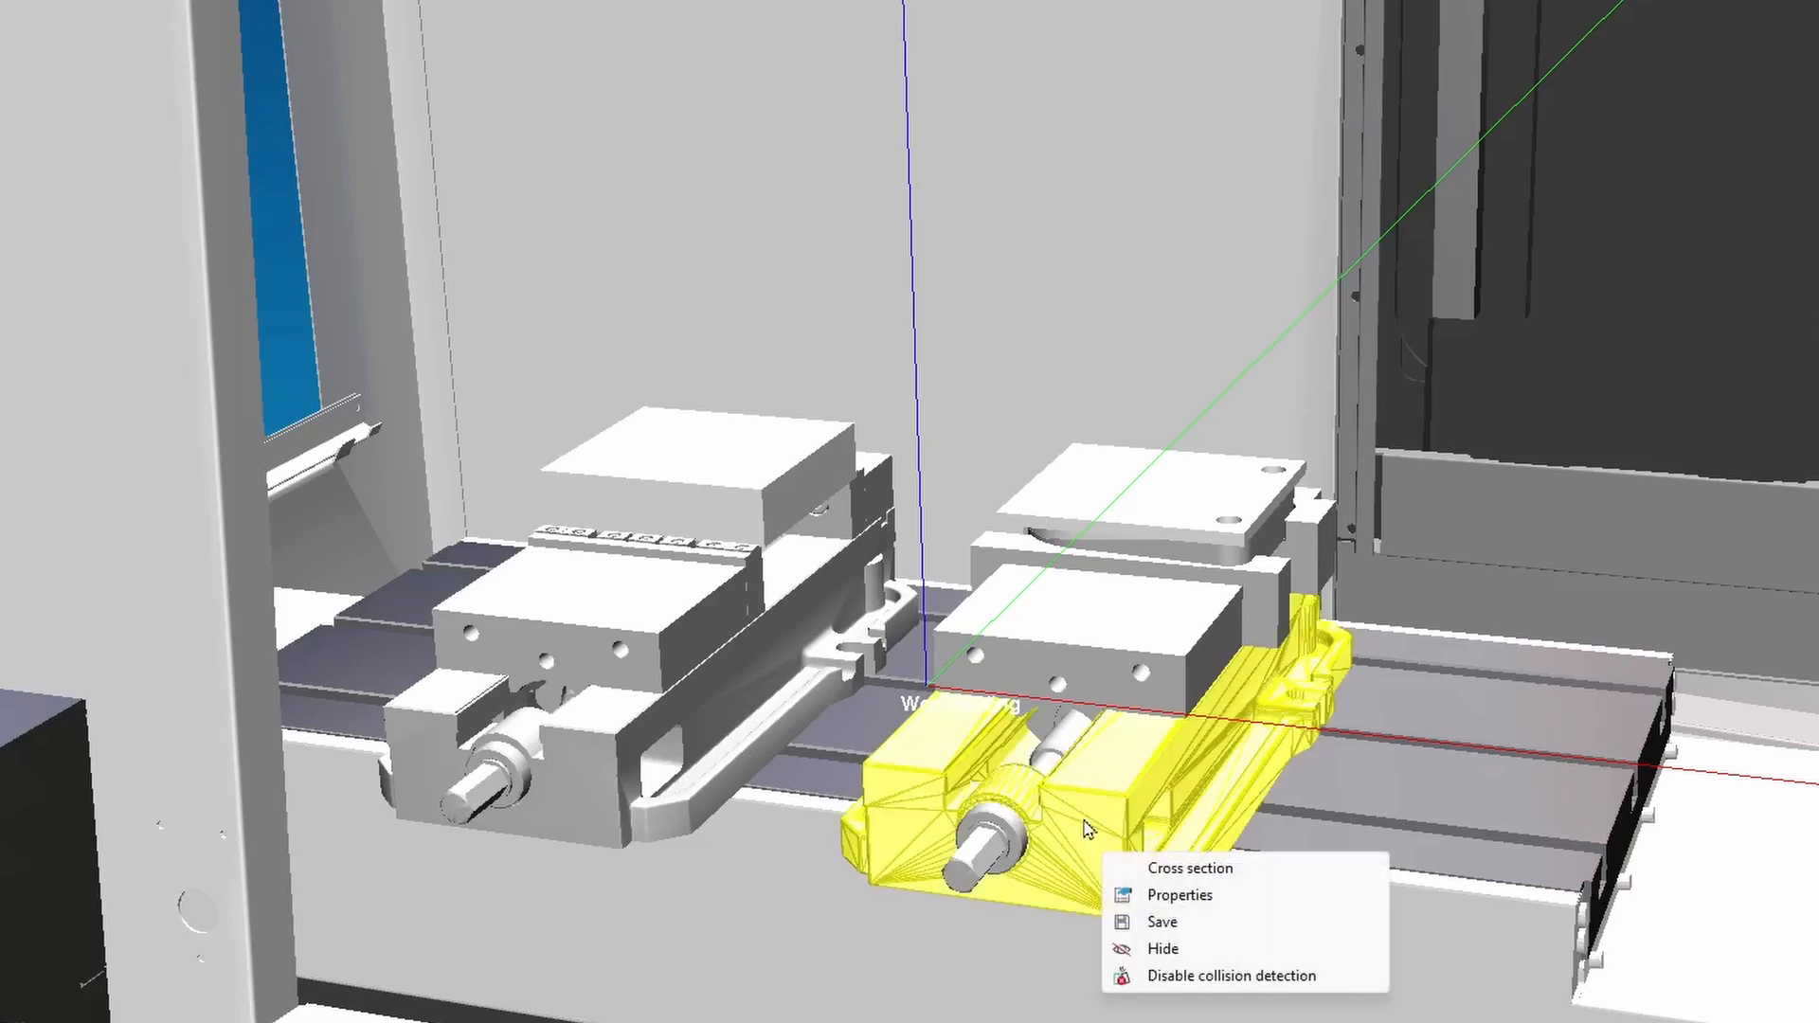
pyautogui.click(1183, 896)
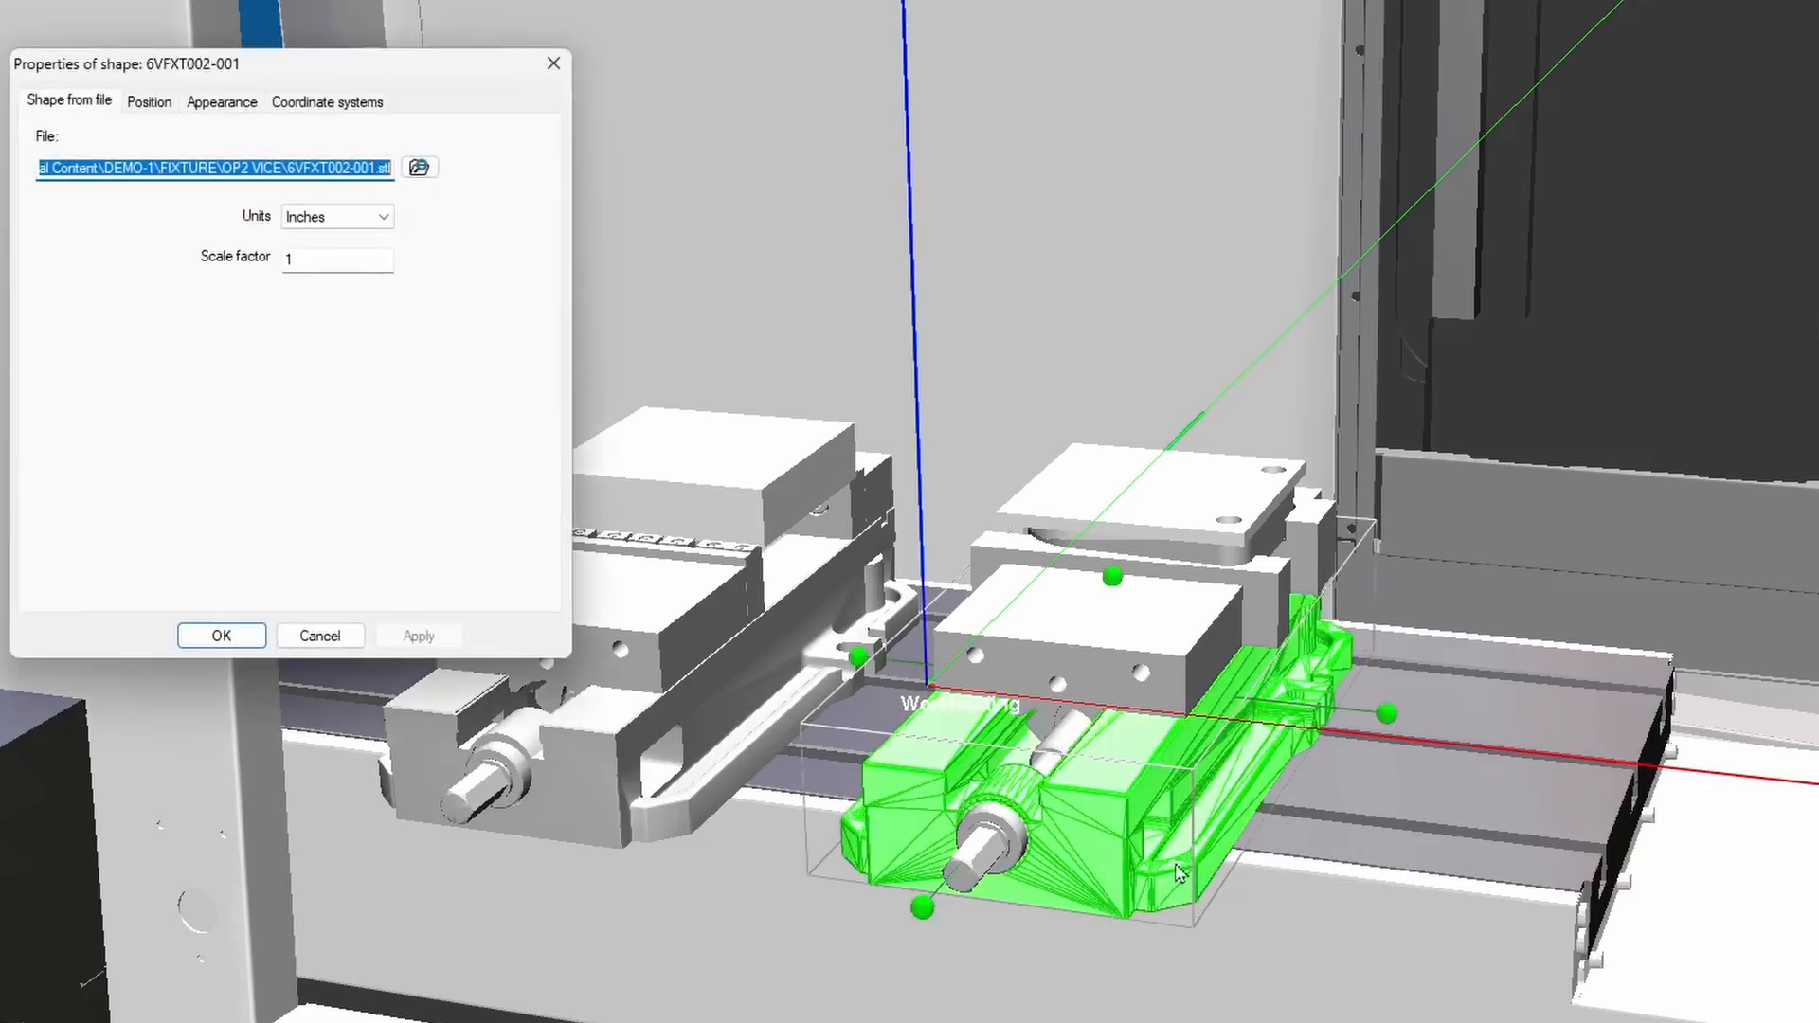
pyautogui.click(212, 108)
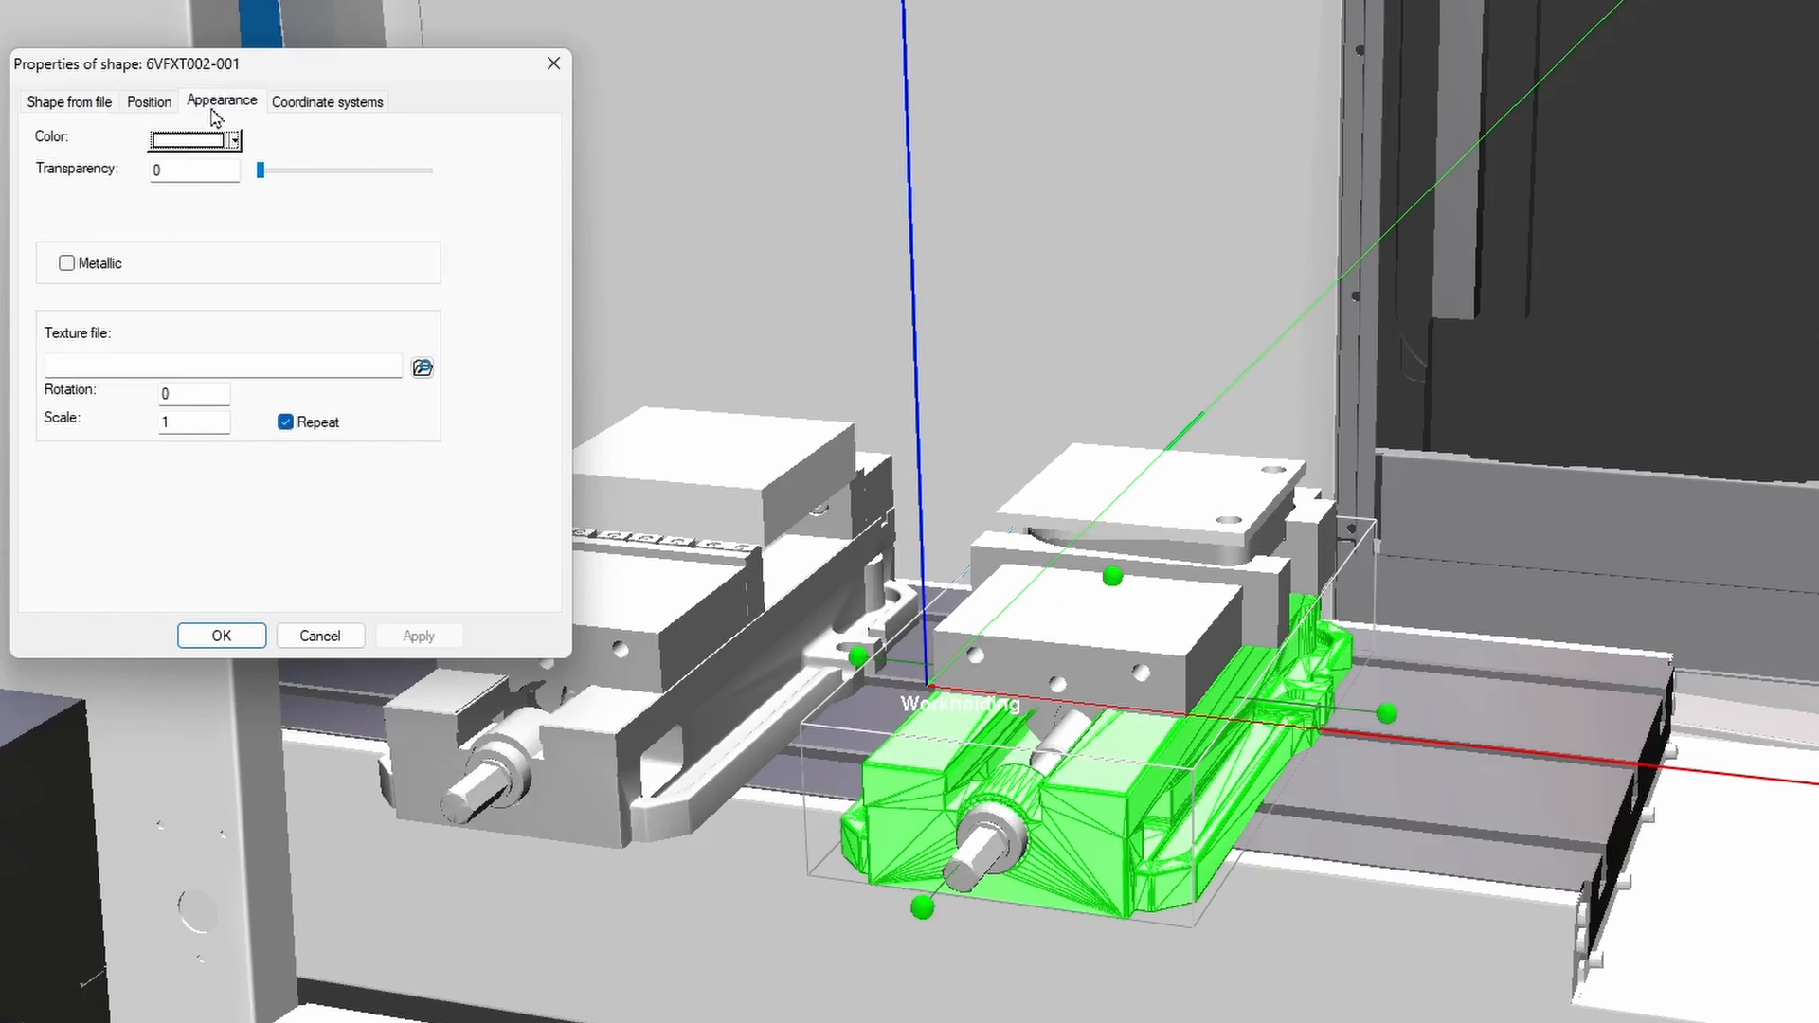
pyautogui.click(235, 141)
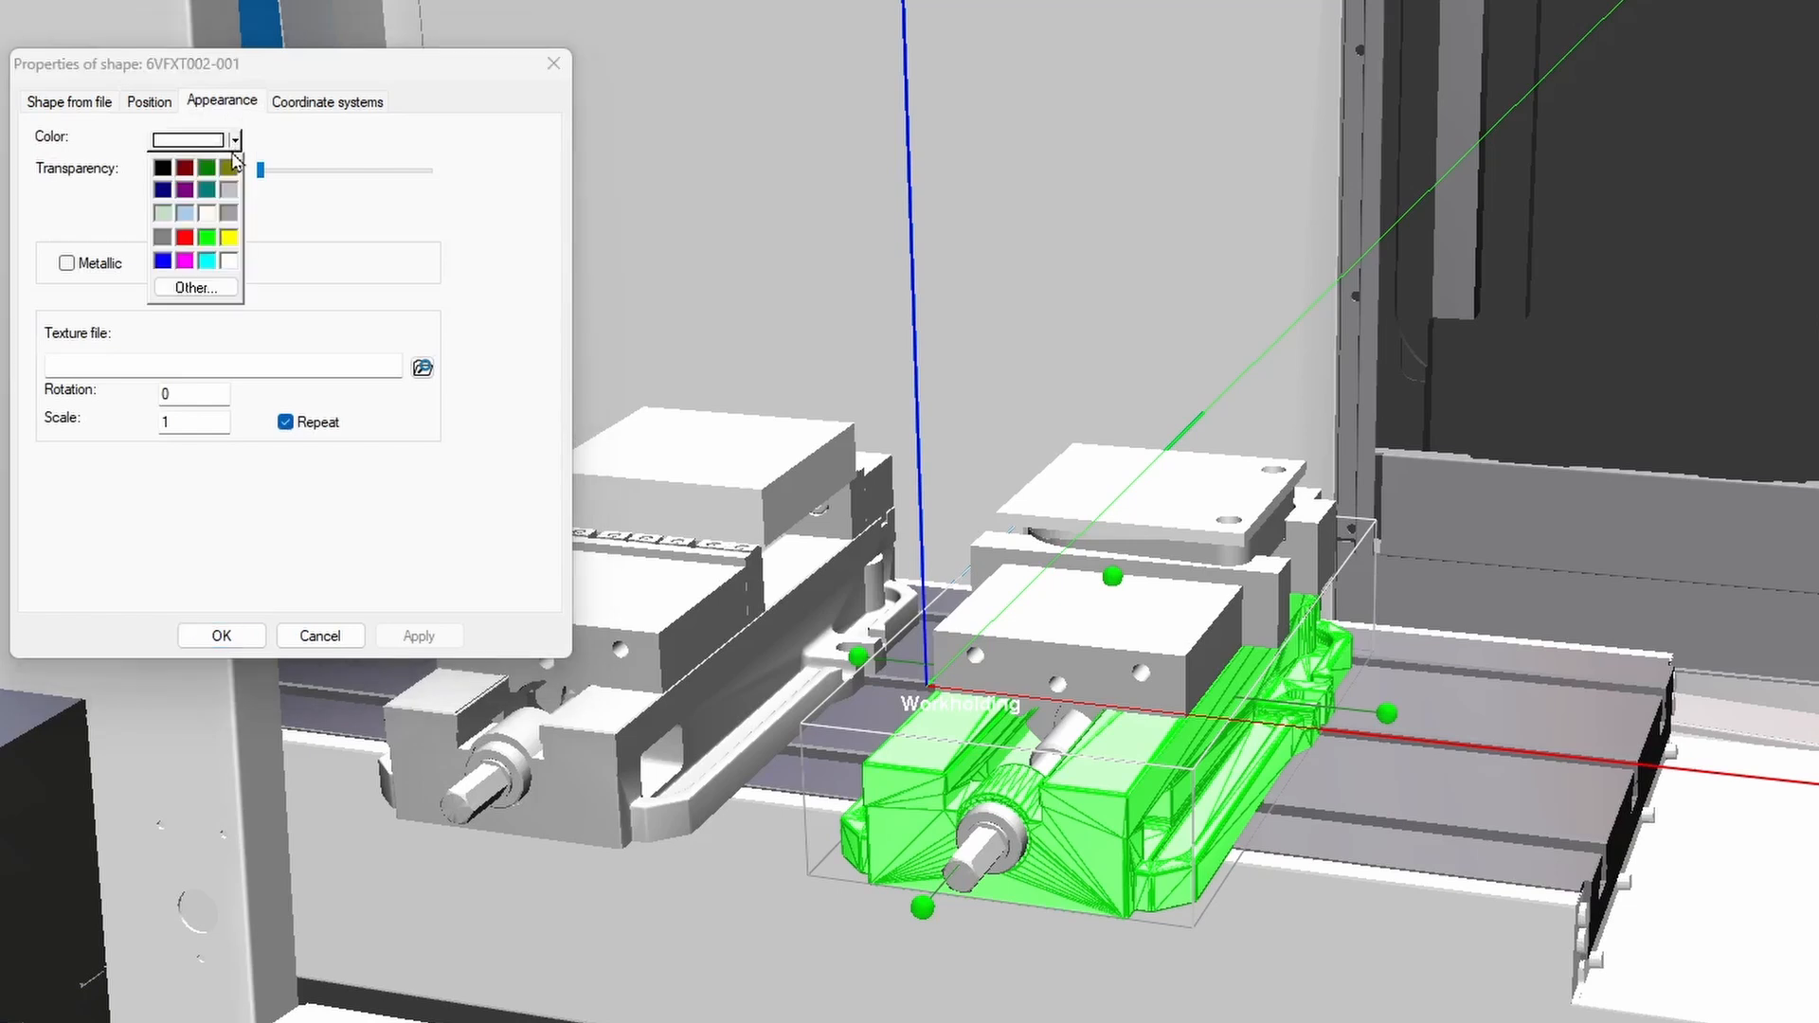
pyautogui.click(165, 263)
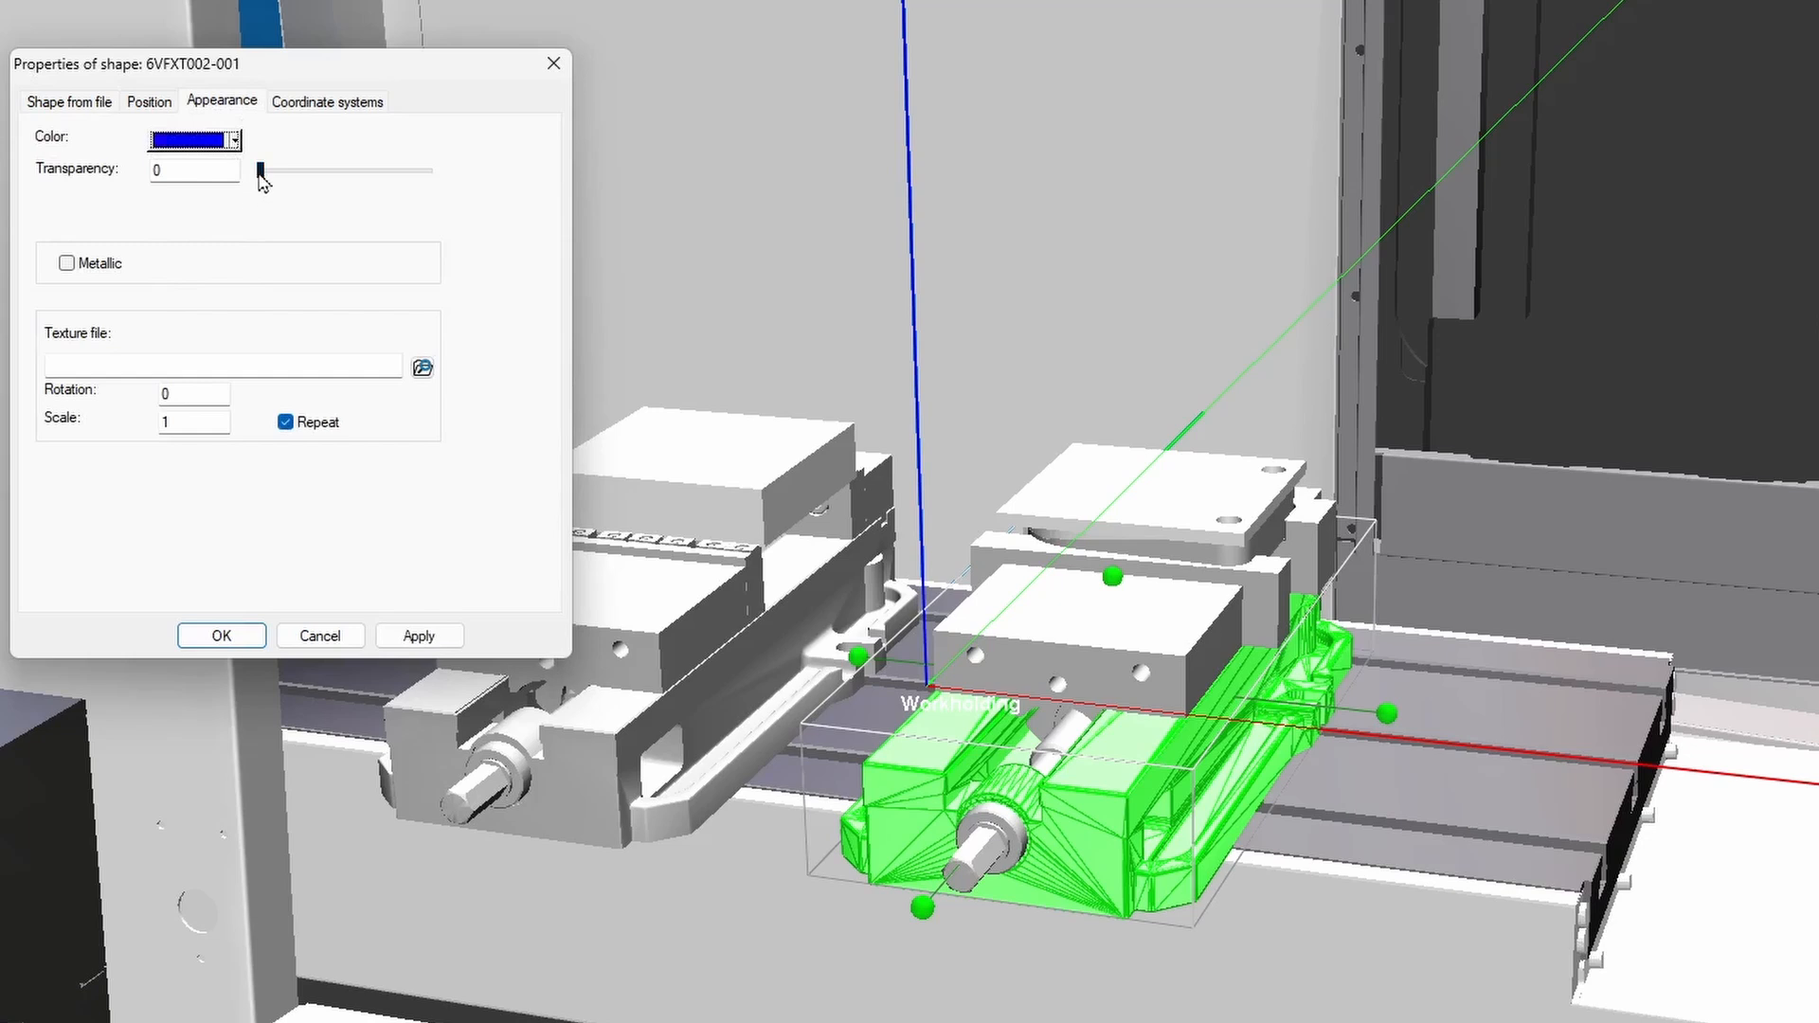
pyautogui.moveTo(260, 173); pyautogui.dragTo(378, 177)
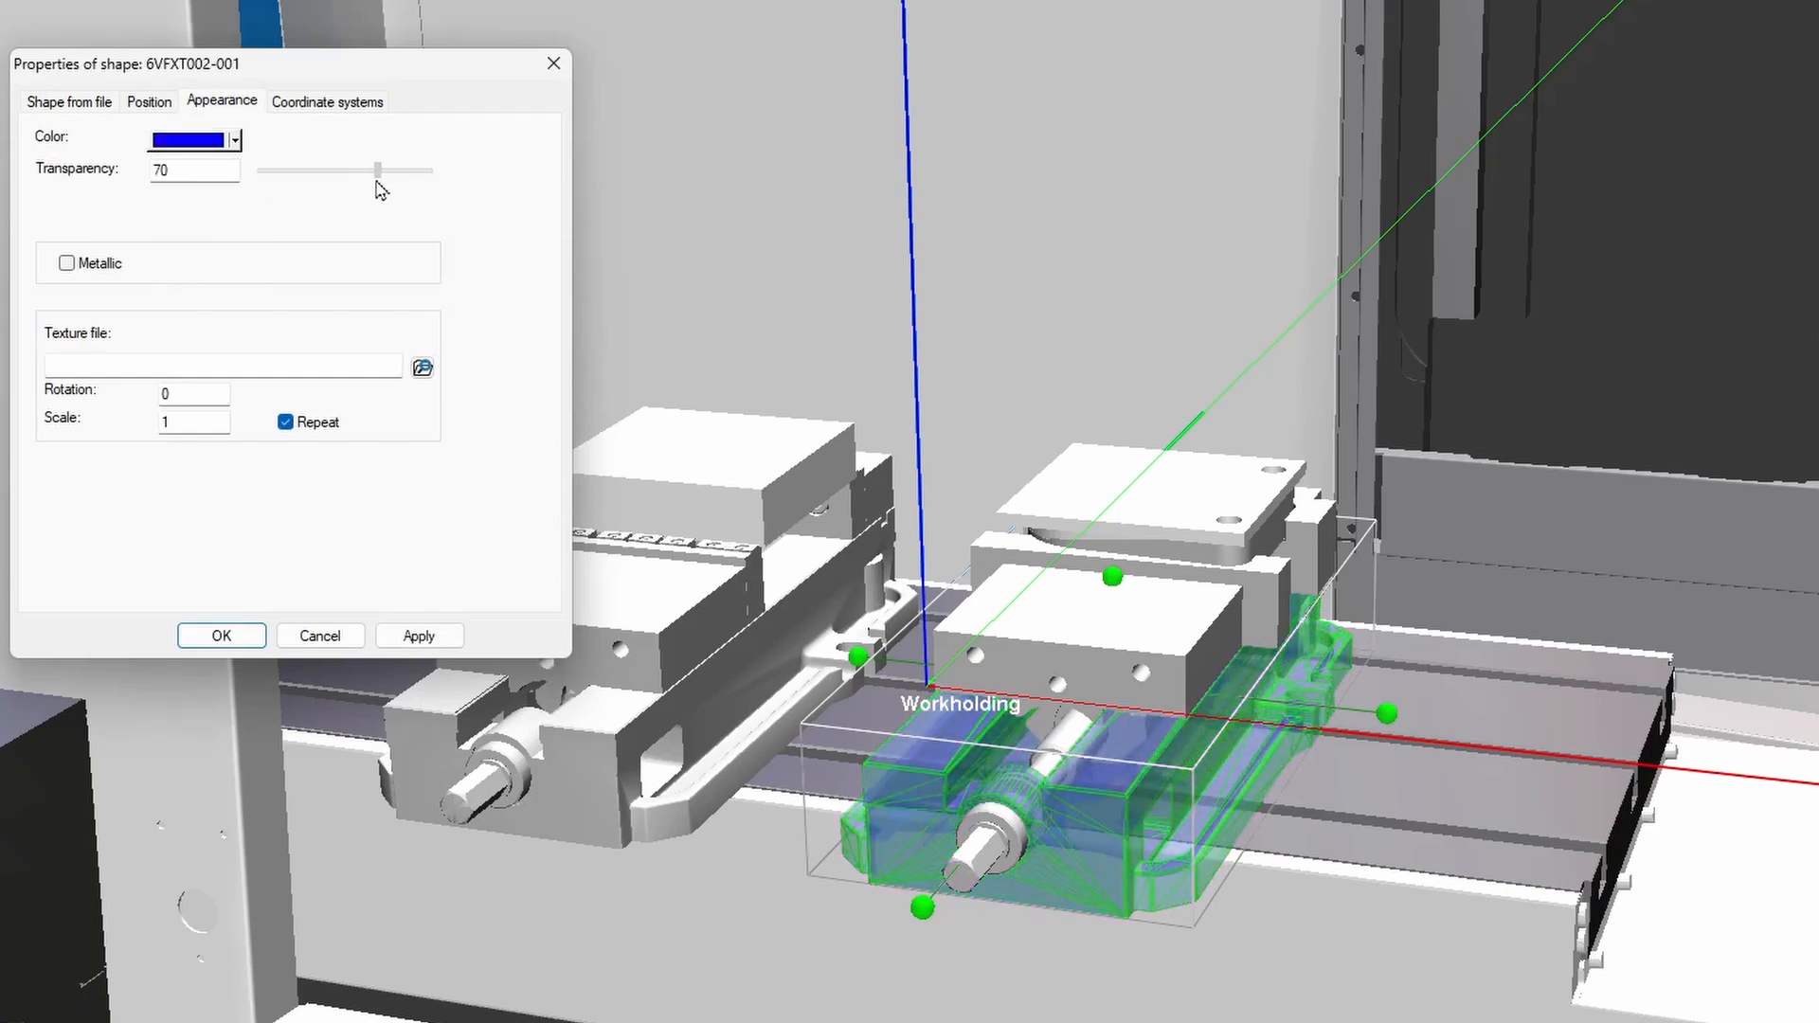
pyautogui.doubleClick(157, 170)
pyautogui.write('50')
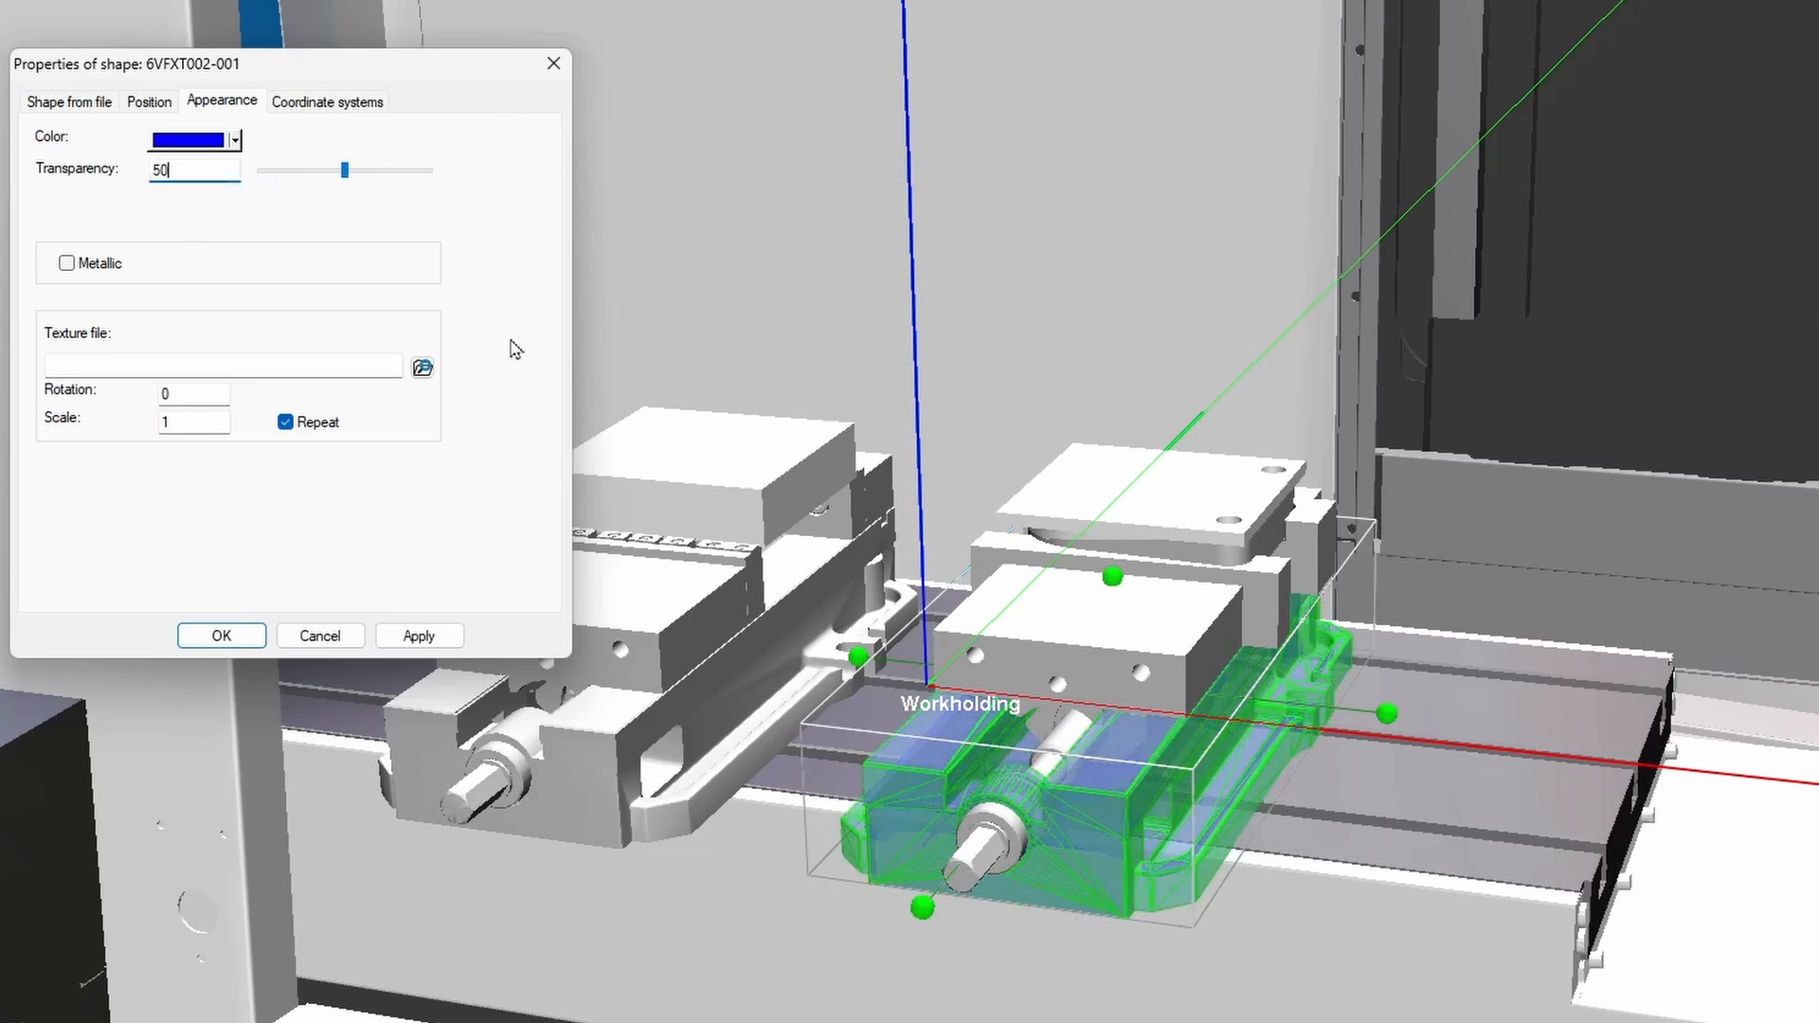
# Give the OP2 vice base the second metallic finish and accept its appearance settings.
pyautogui.click(67, 263)
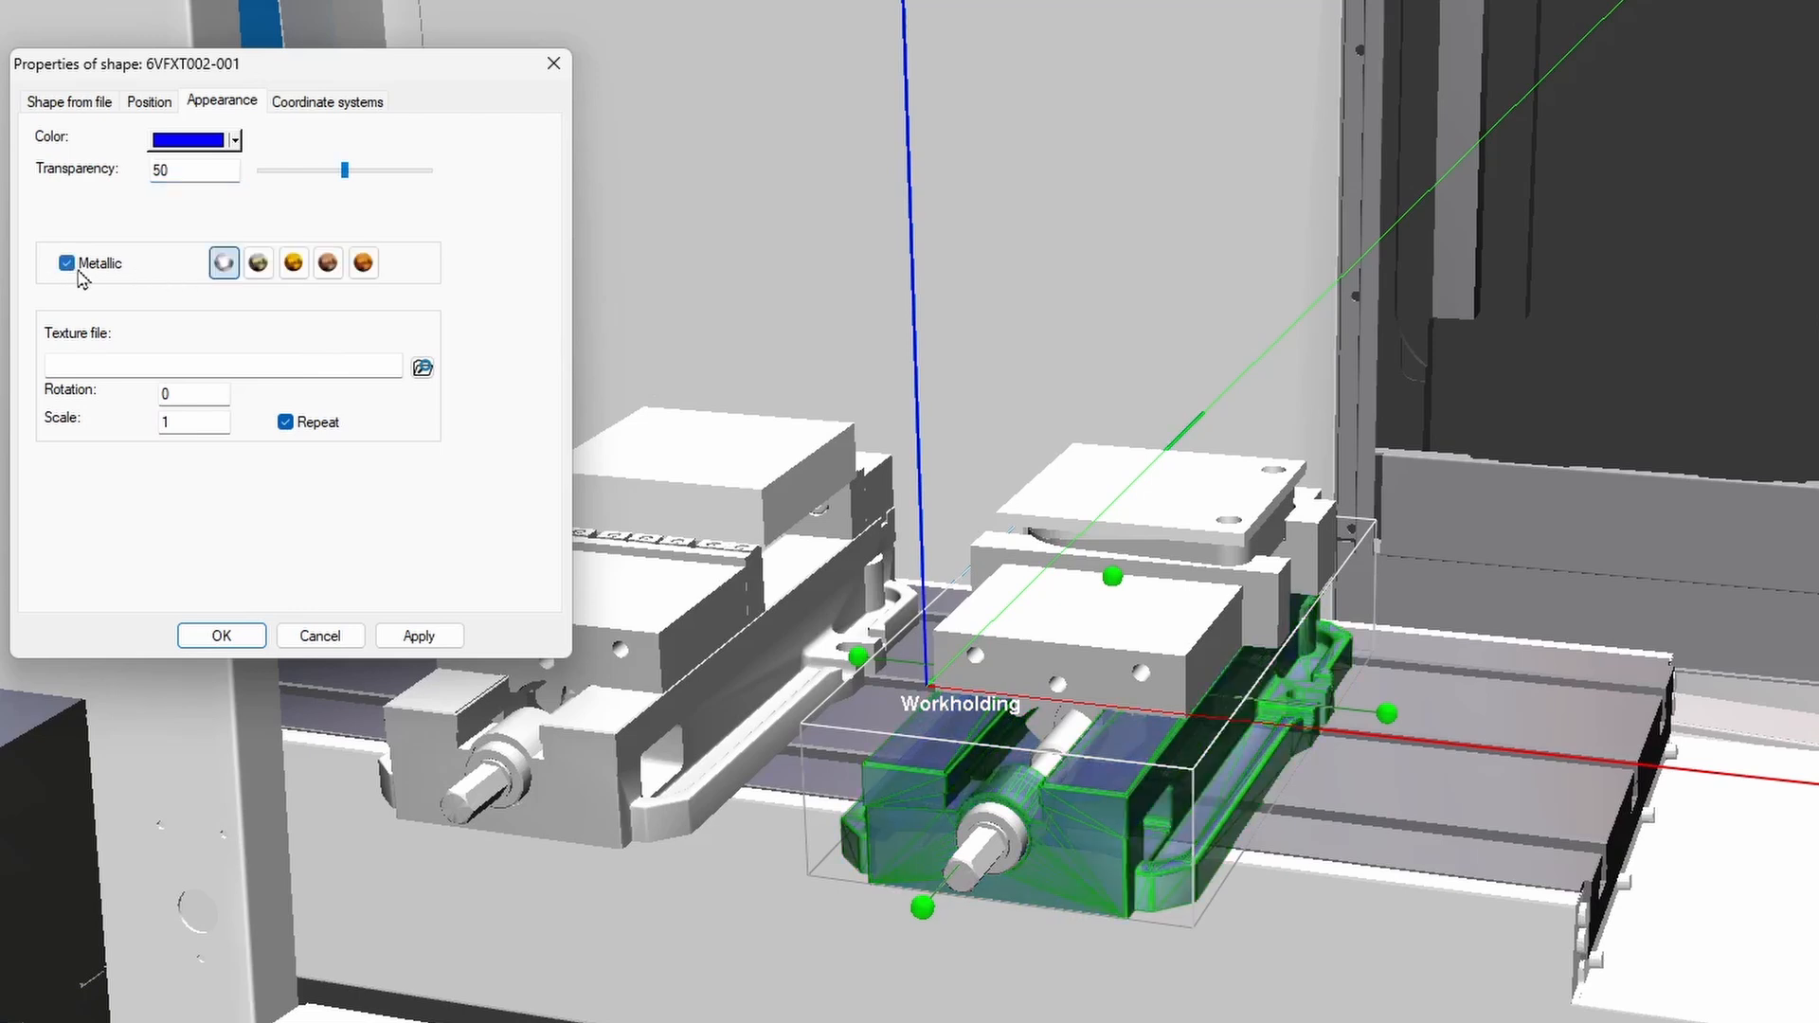
pyautogui.click(264, 271)
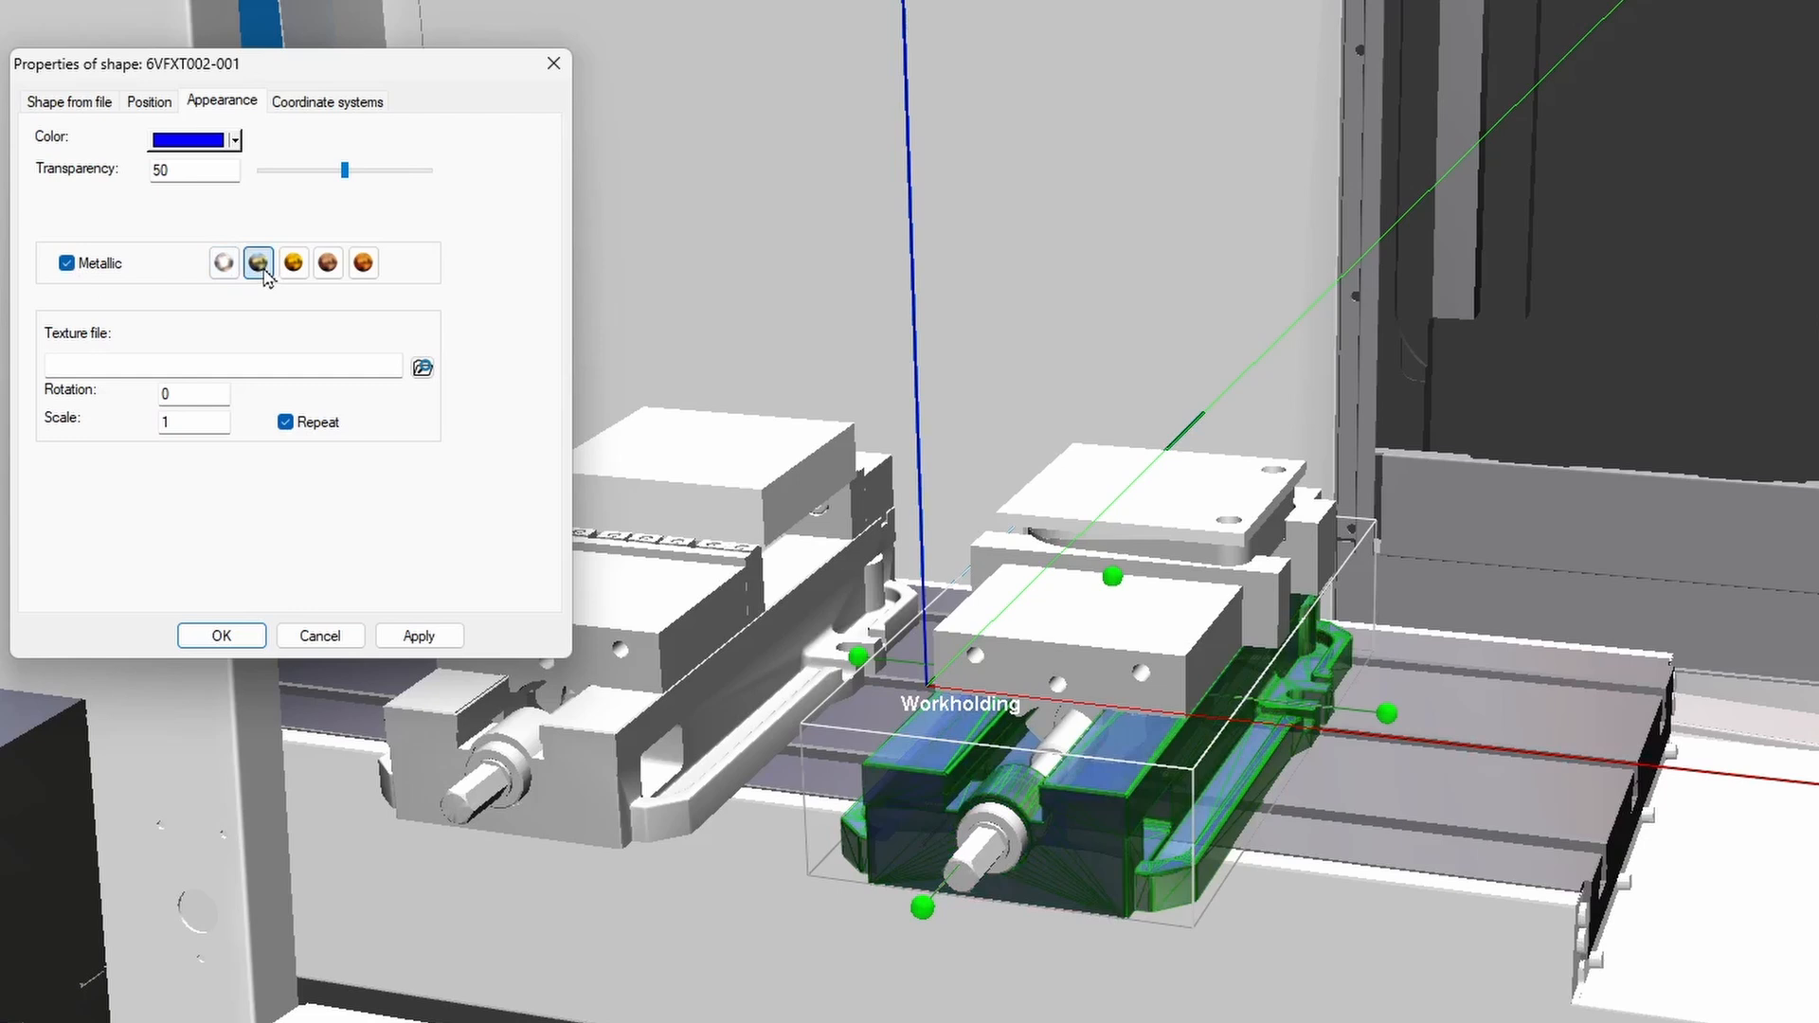
pyautogui.click(241, 637)
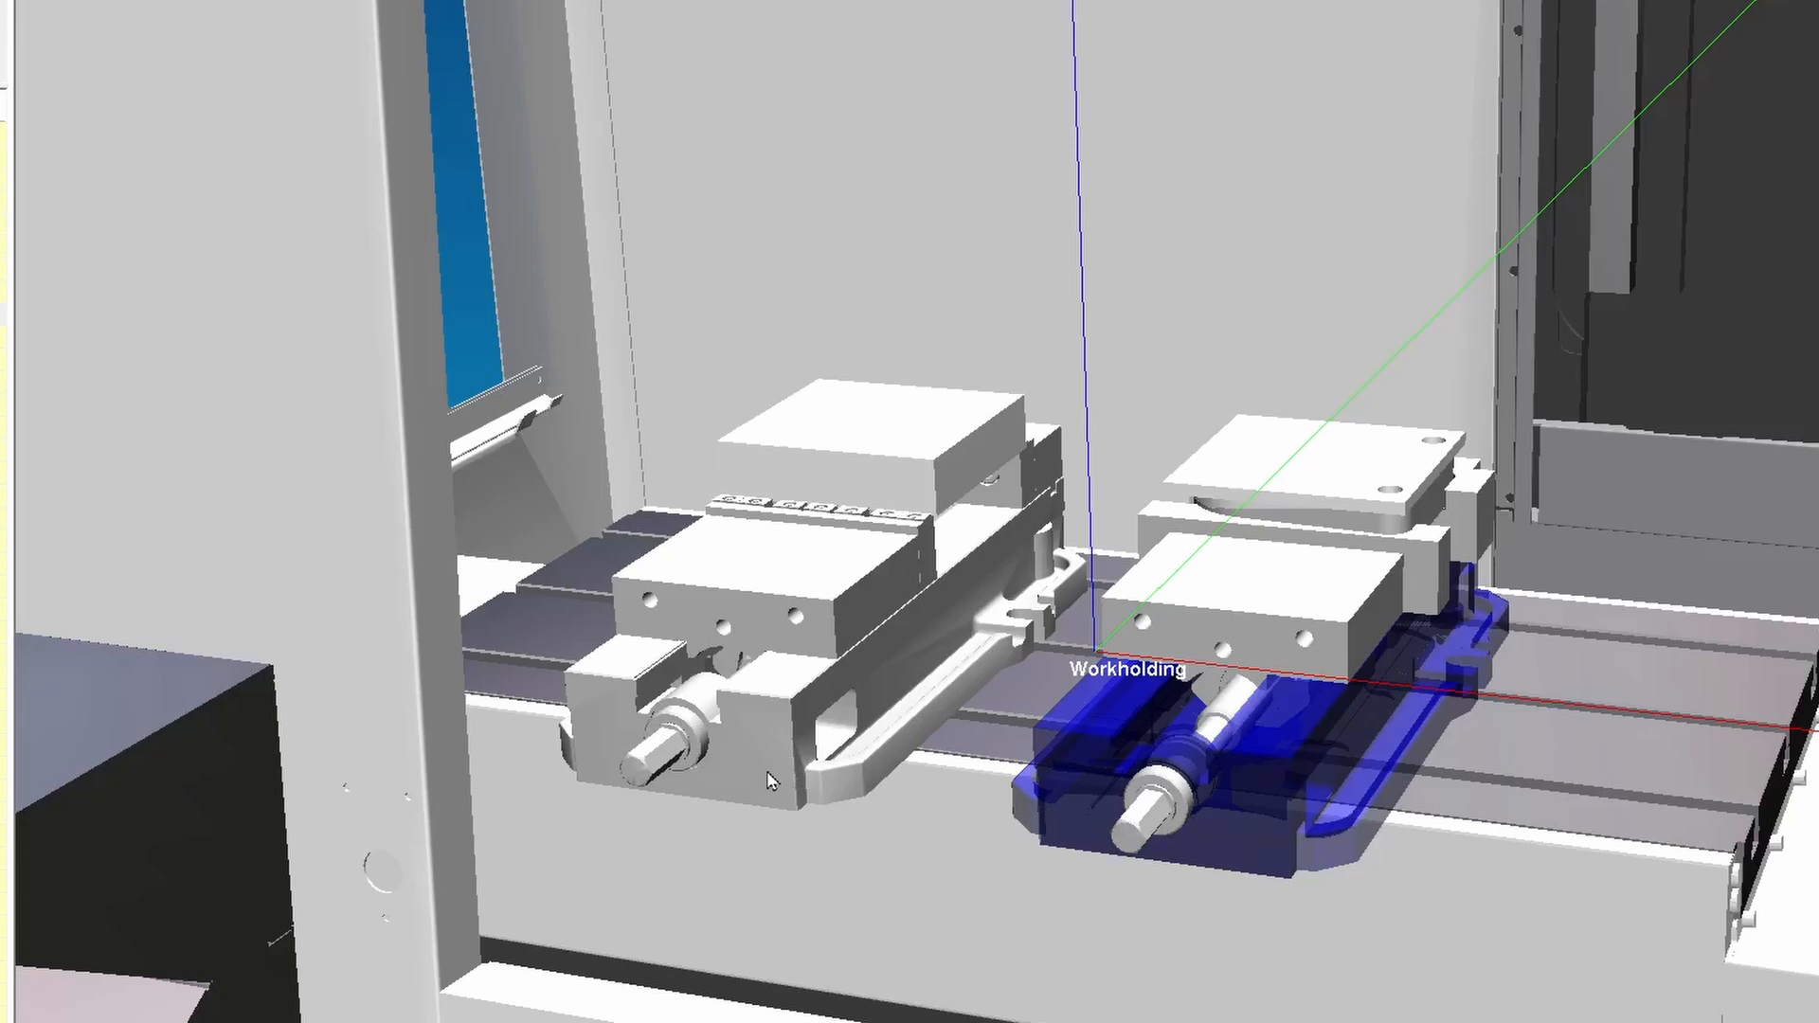
# Give the OP1 vice base 6VFXT001-001 a light blue custom colour with hue 133, saturation 166 and luminance 135, saving it to the custom colours.
pyautogui.rightClick(769, 779)
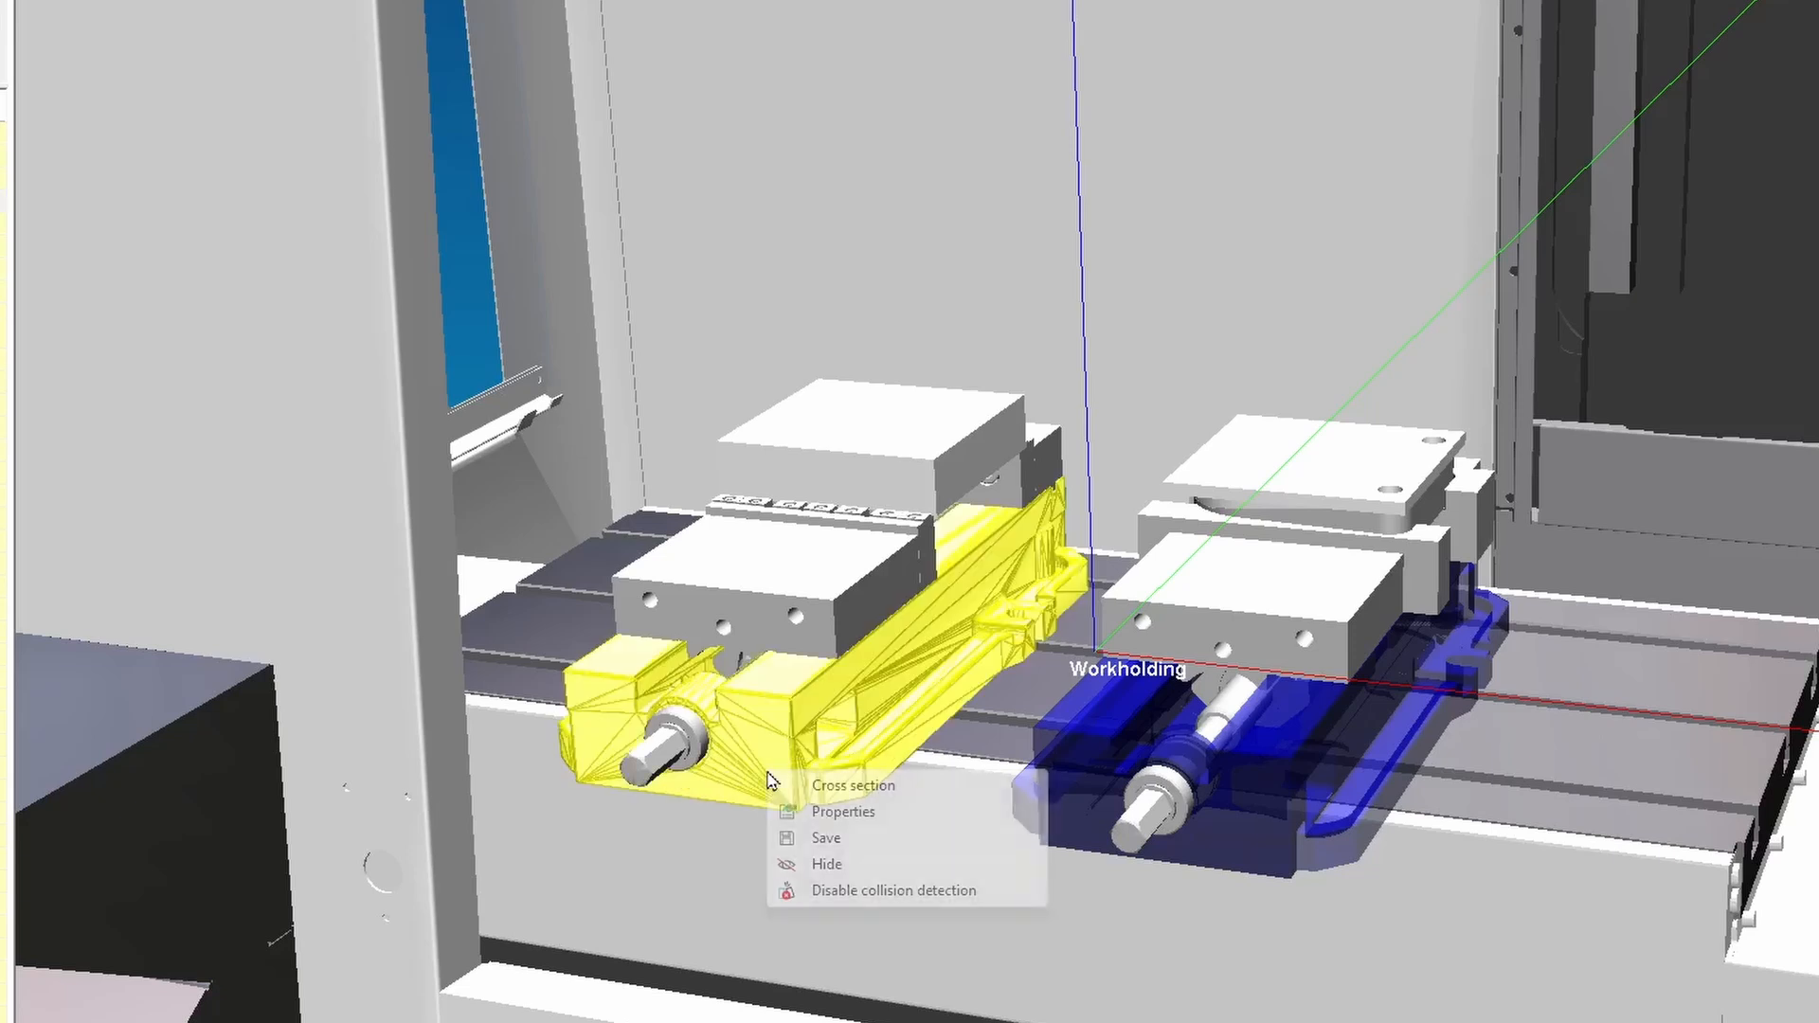
pyautogui.click(902, 817)
pyautogui.click(407, 82)
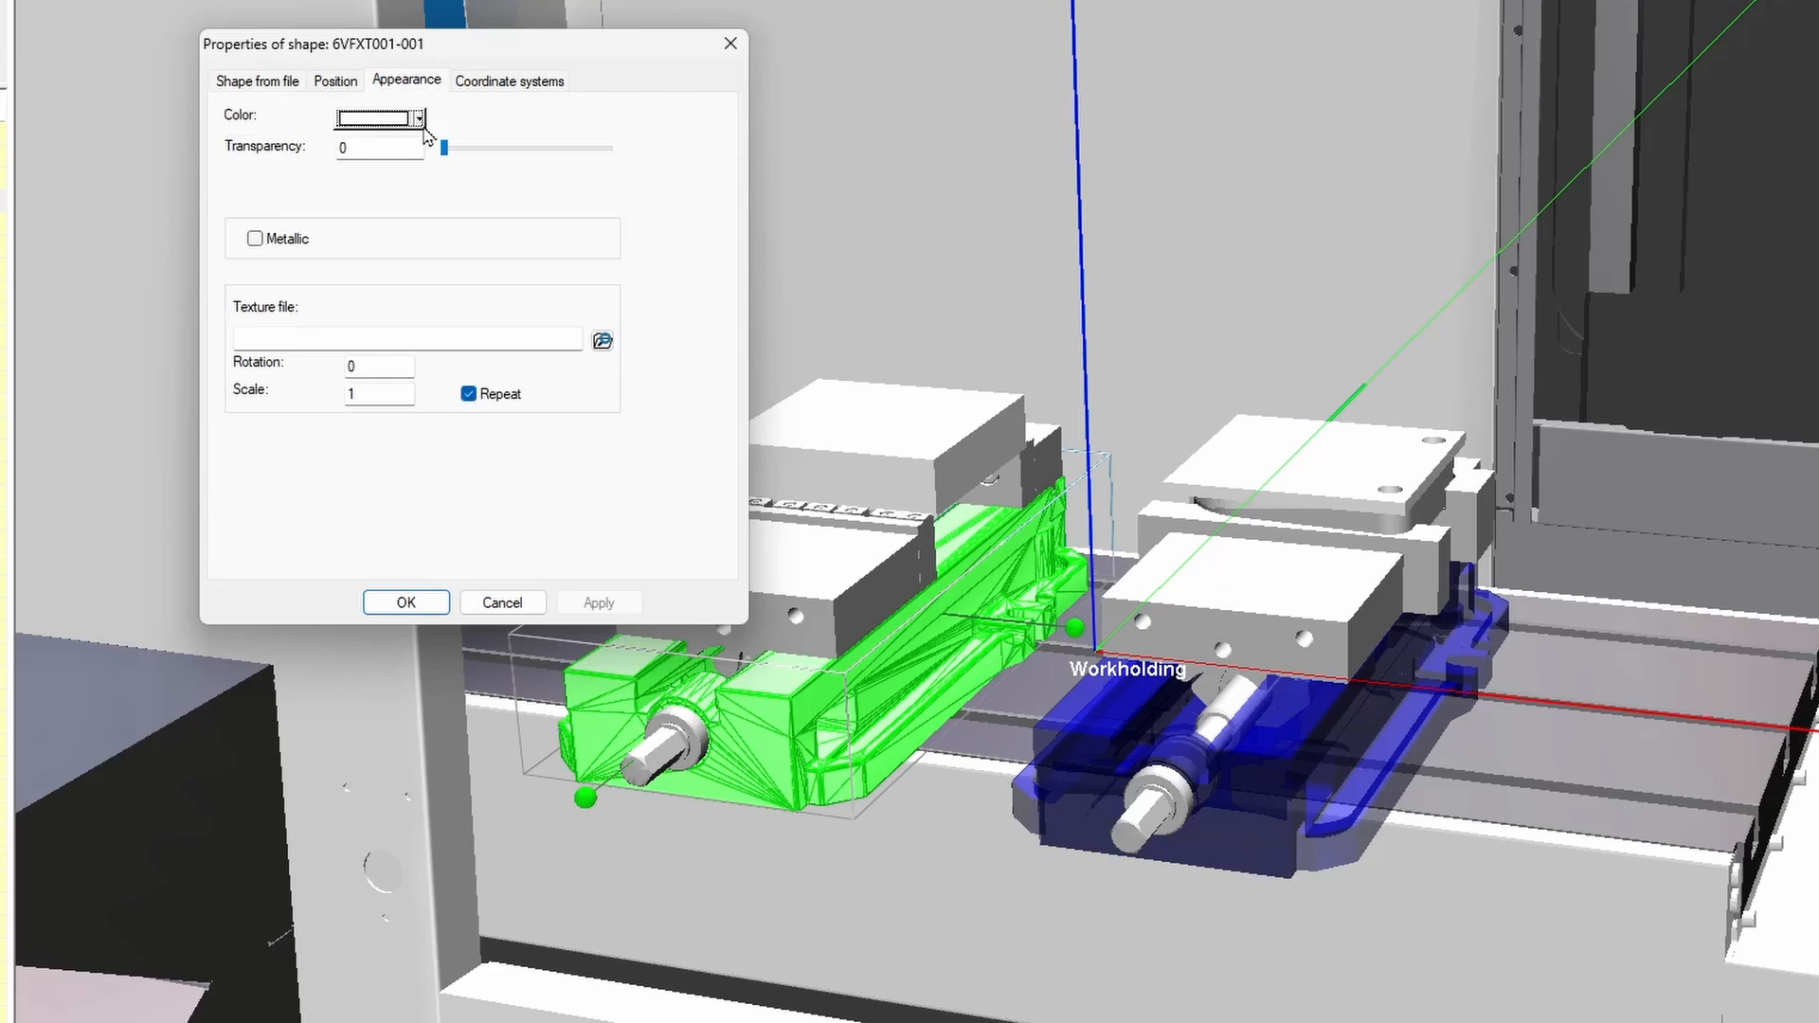
pyautogui.click(418, 119)
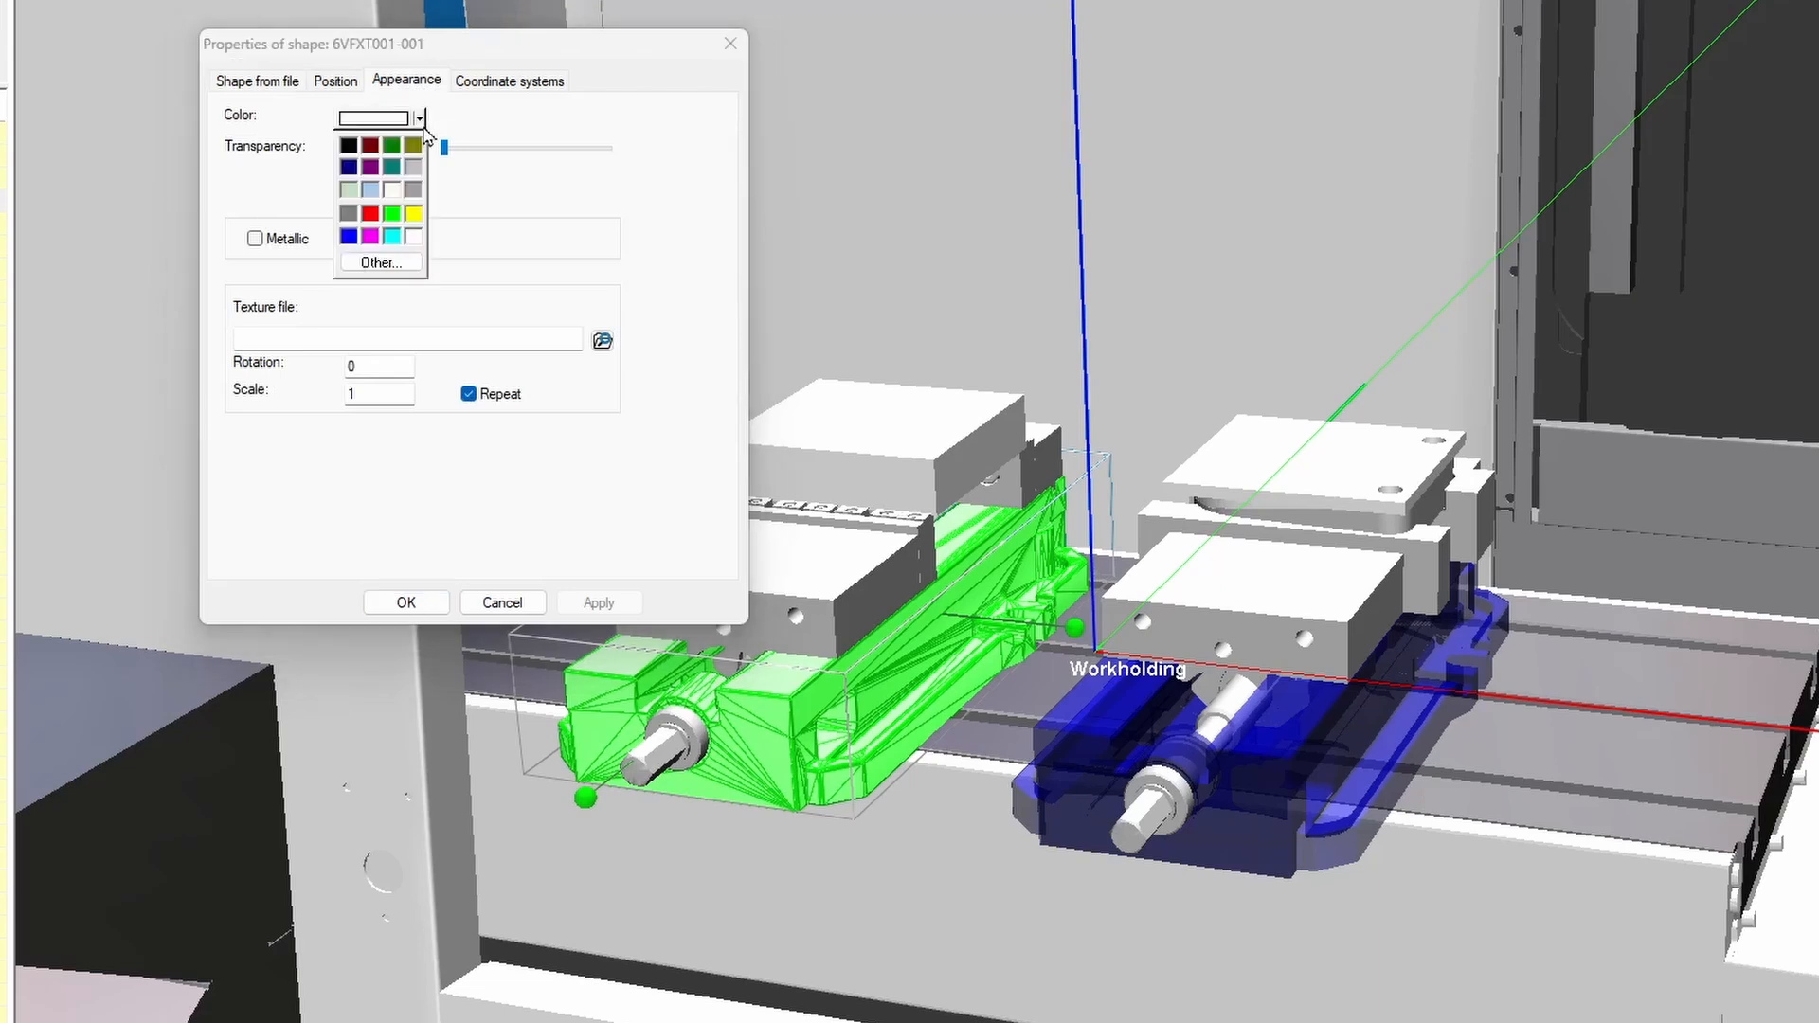
pyautogui.click(412, 266)
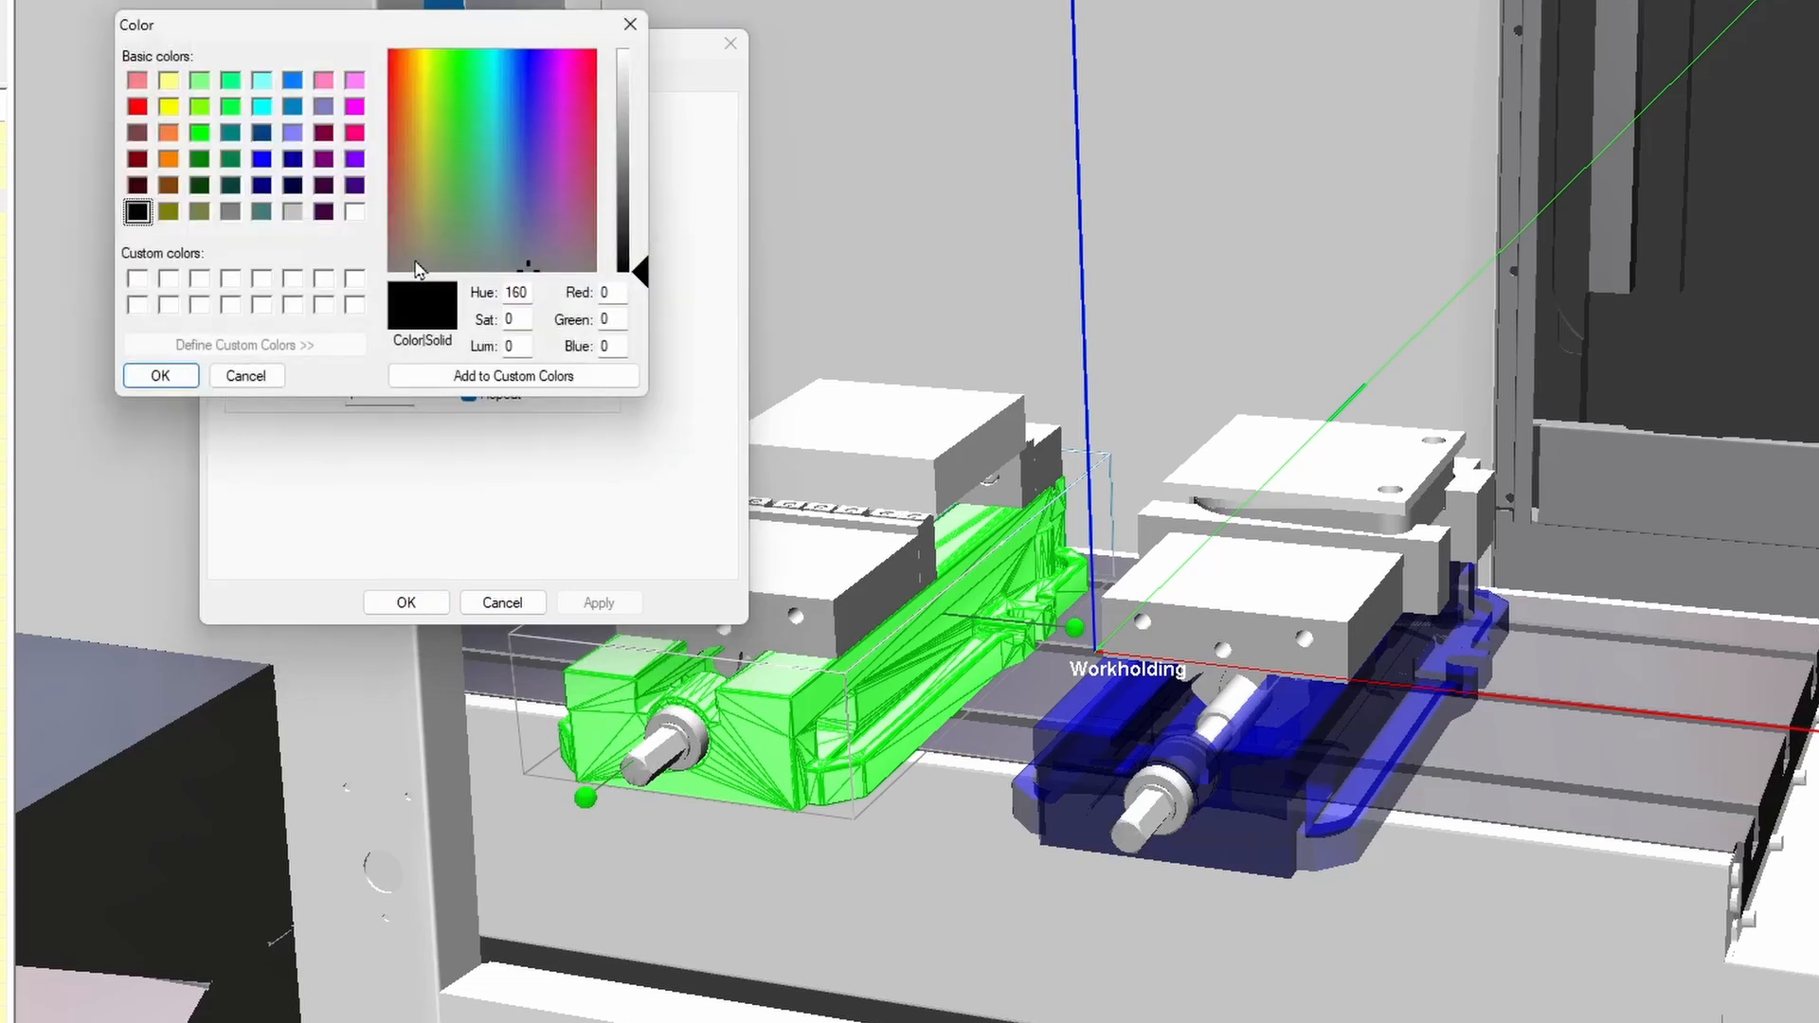
pyautogui.click(504, 118)
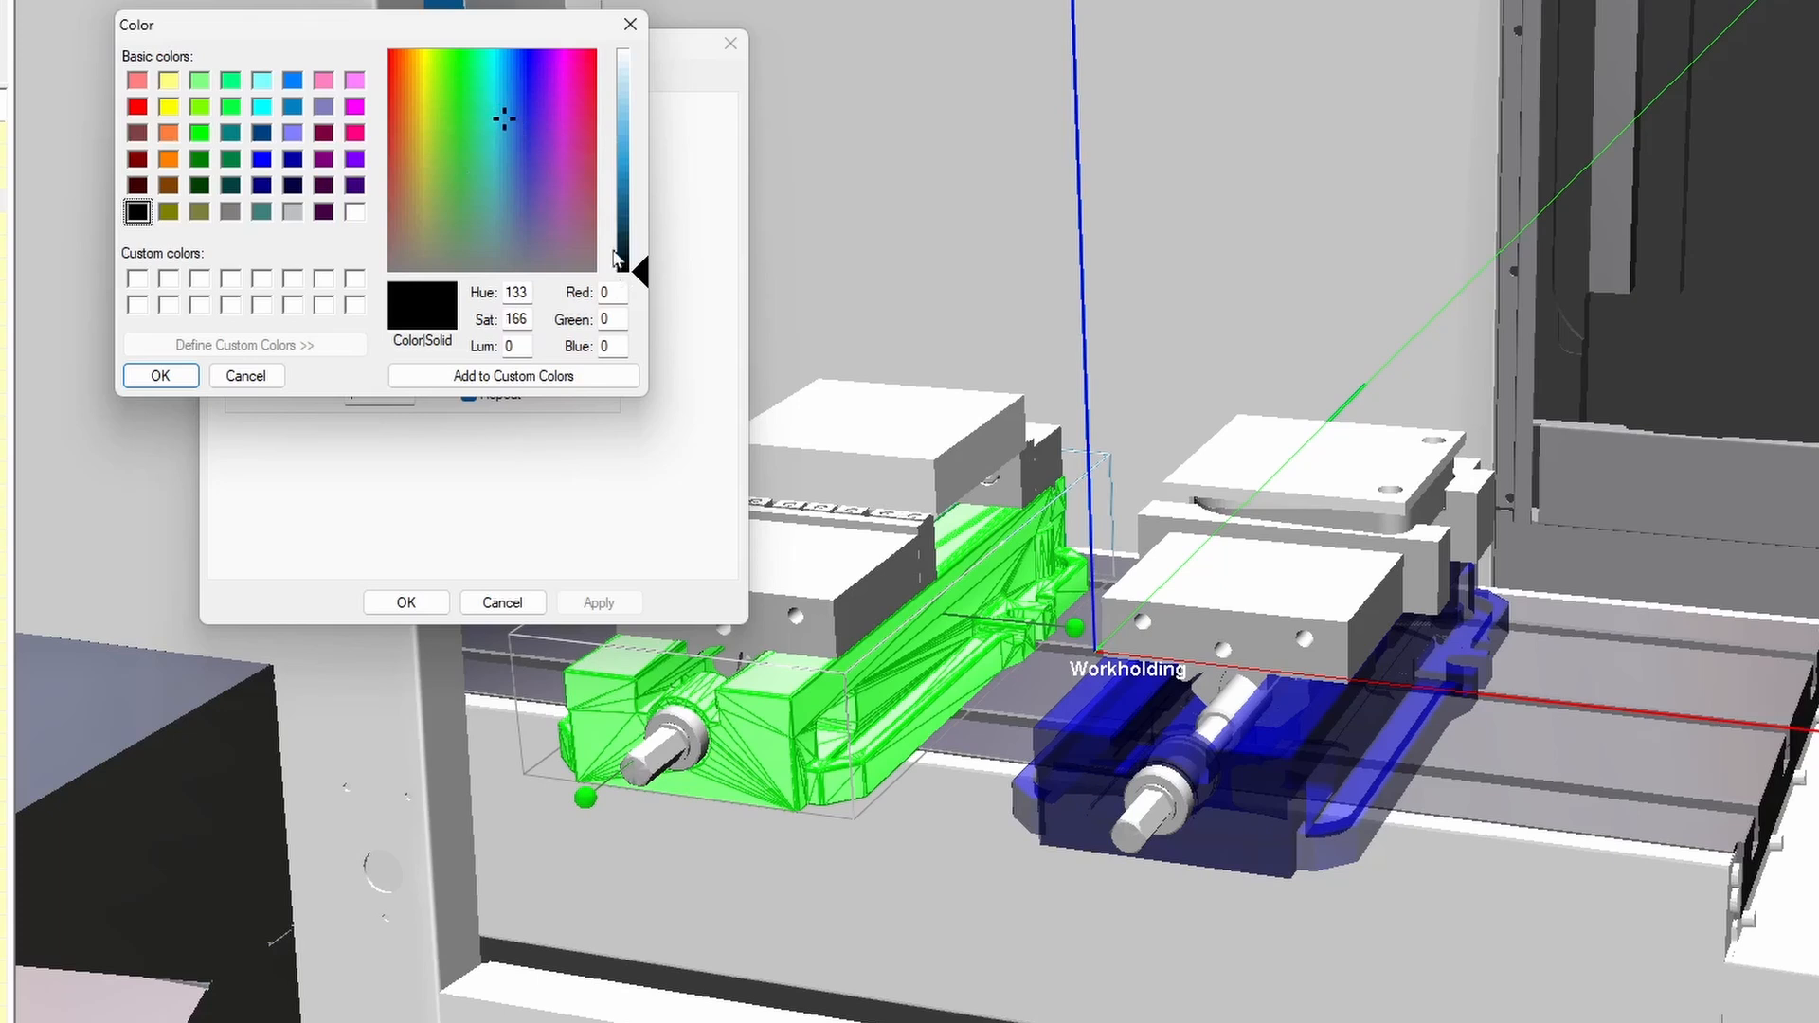
pyautogui.moveTo(642, 275); pyautogui.dragTo(650, 150)
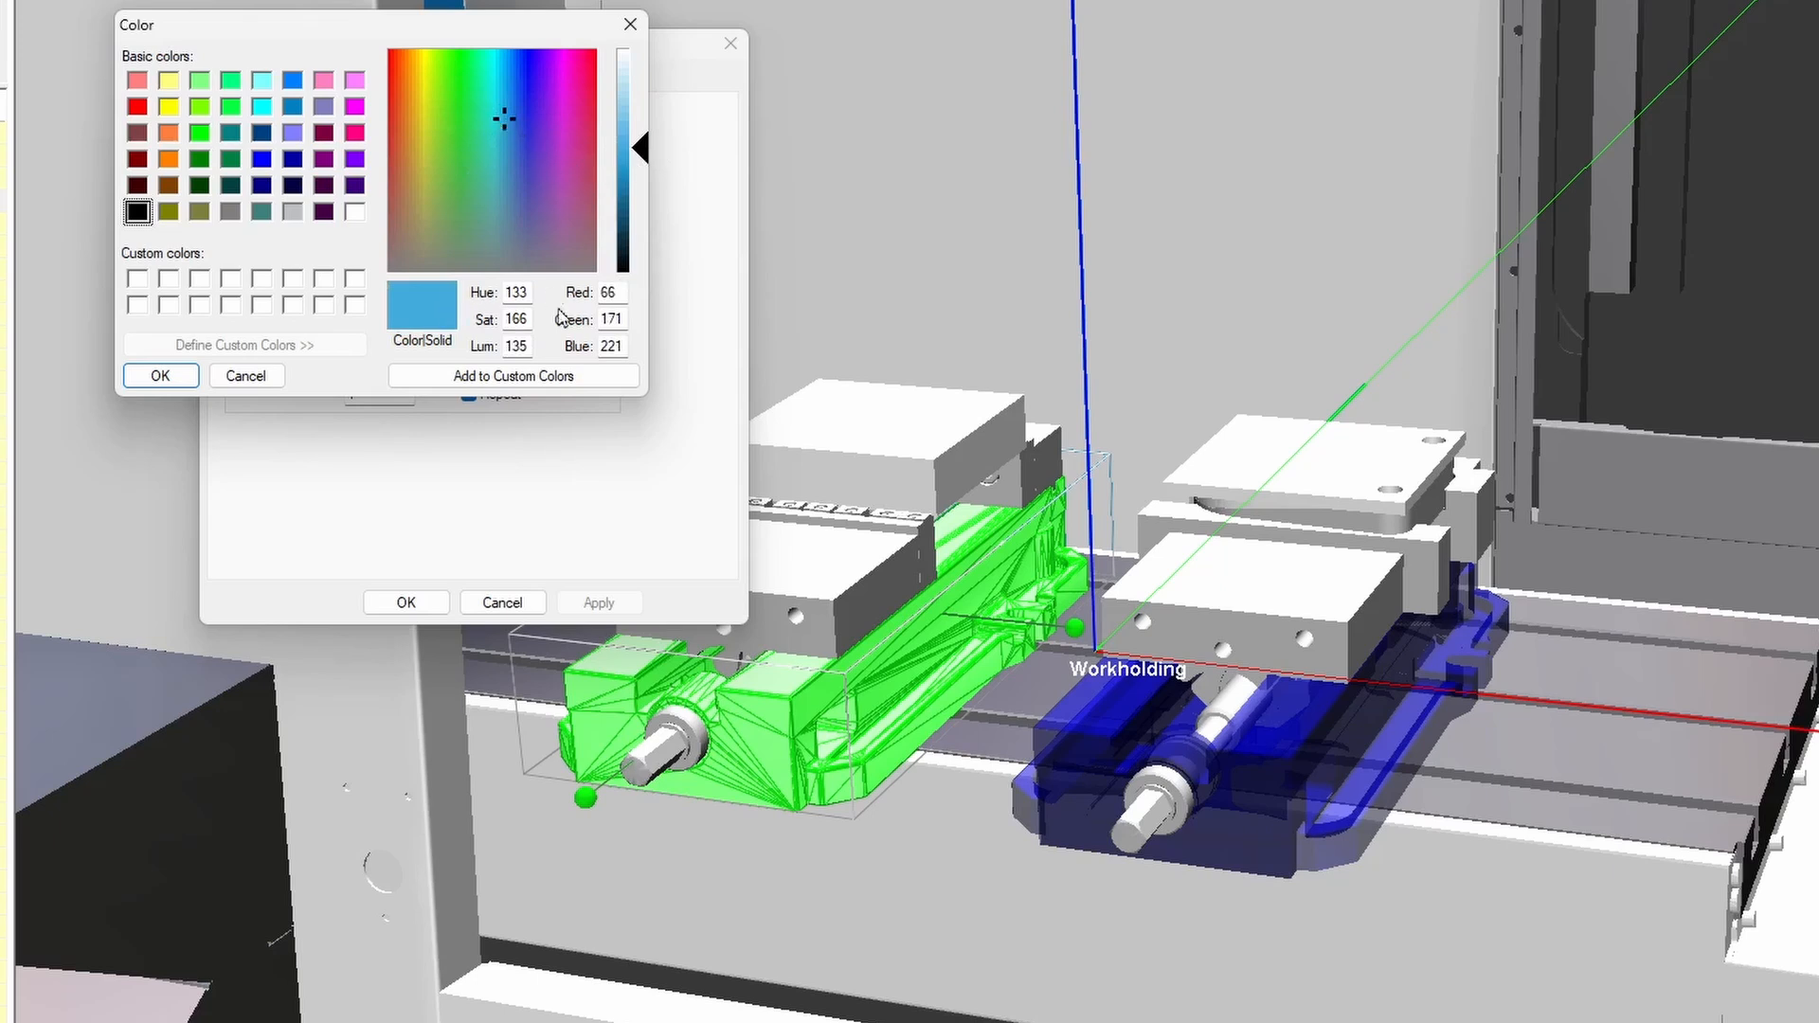
pyautogui.click(555, 382)
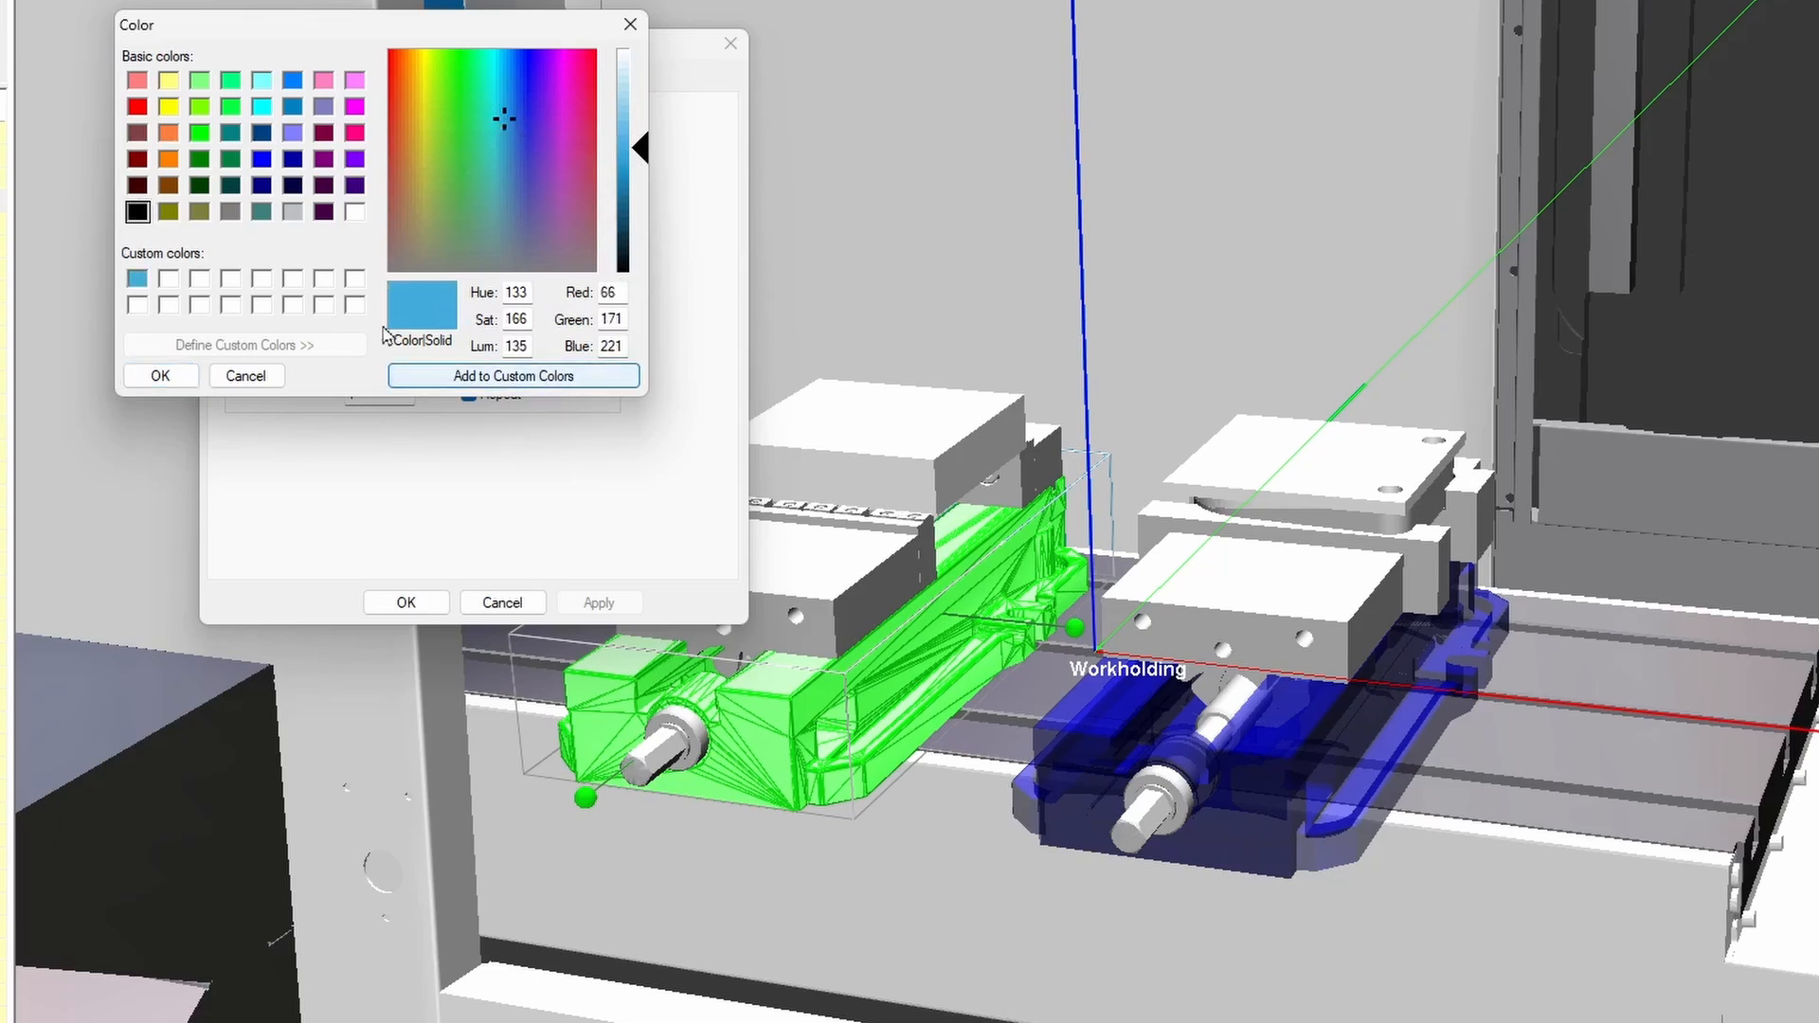
pyautogui.click(139, 285)
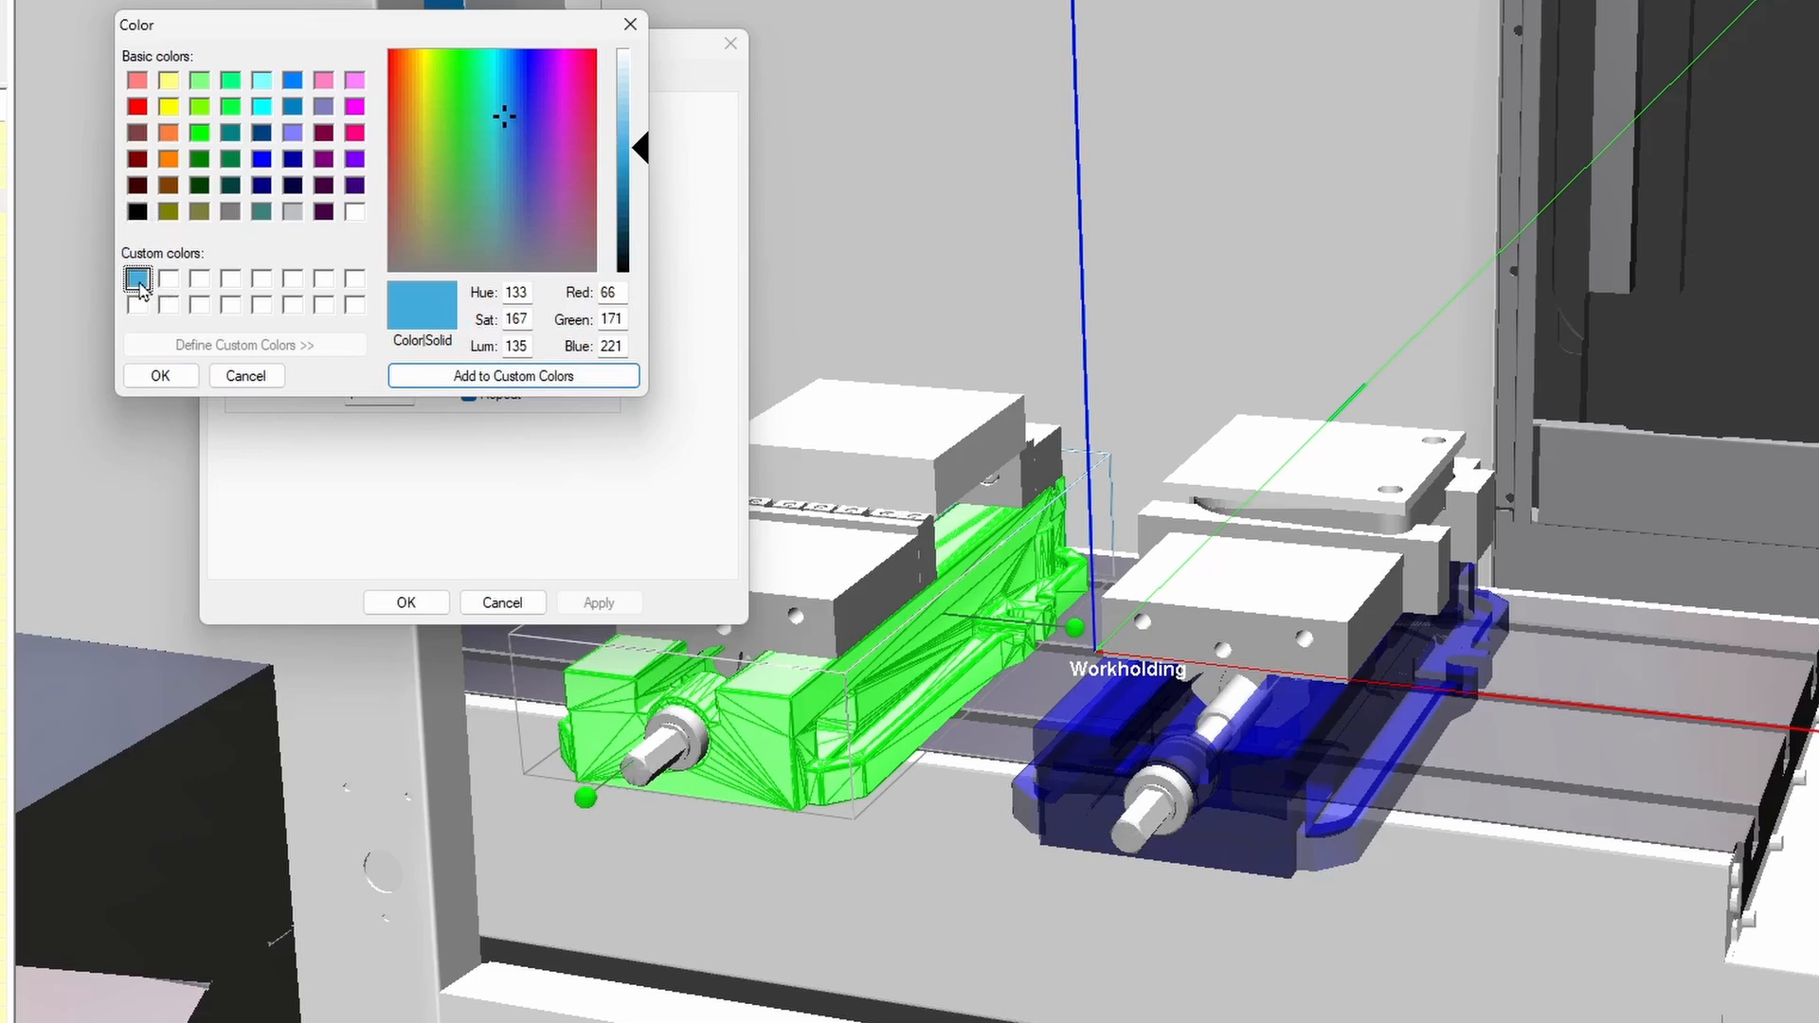
pyautogui.click(160, 376)
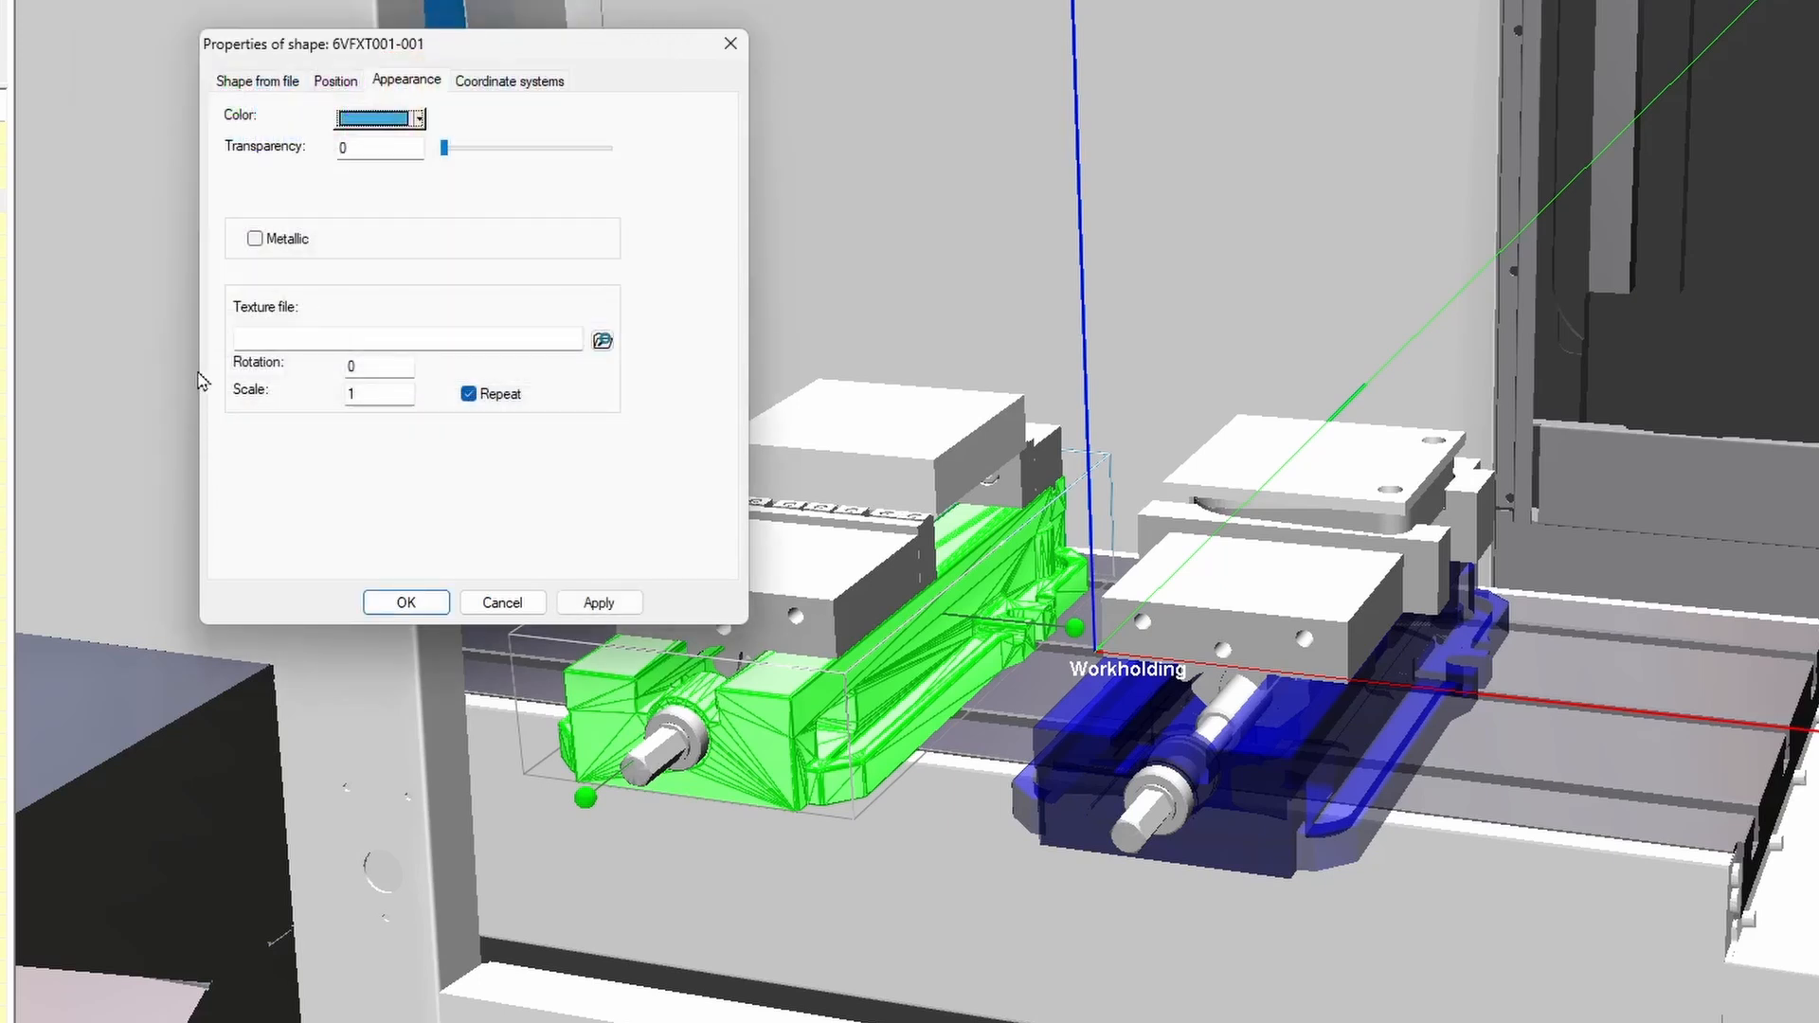
# Give the OP1 vice base the first metallic finish and accept its appearance settings.
pyautogui.click(254, 239)
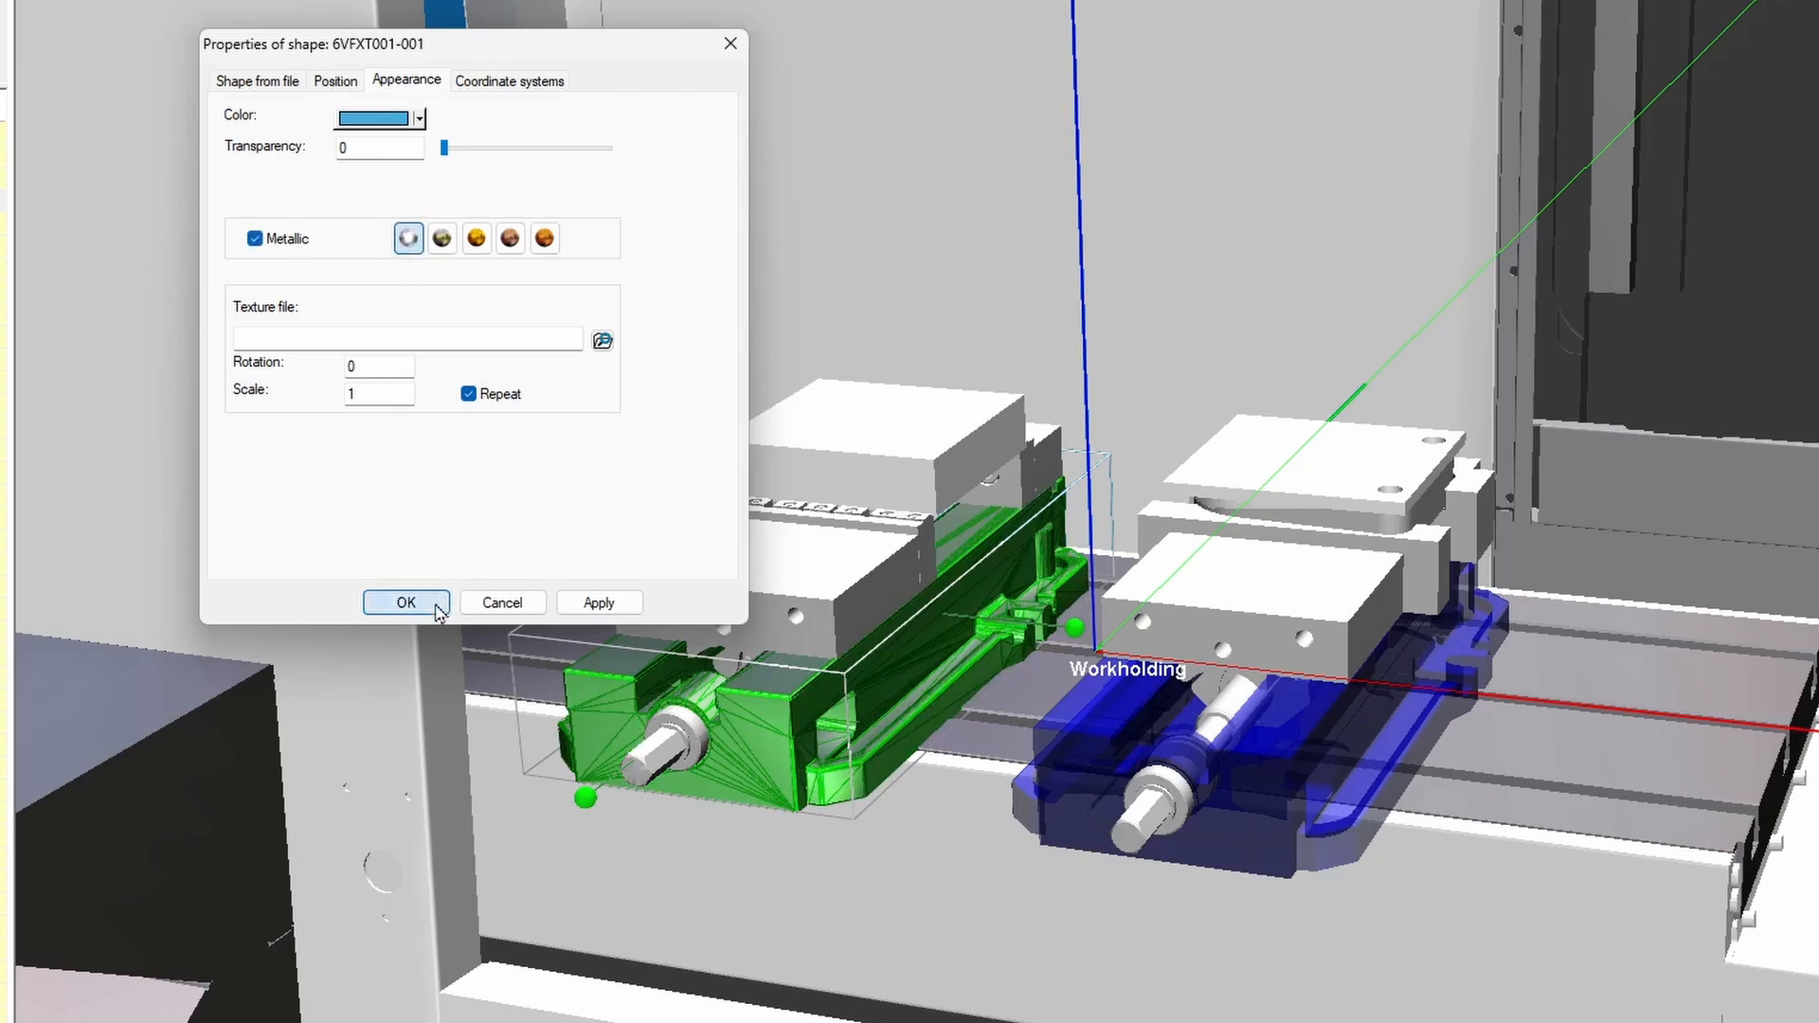
pyautogui.click(406, 603)
pyautogui.click(883, 681)
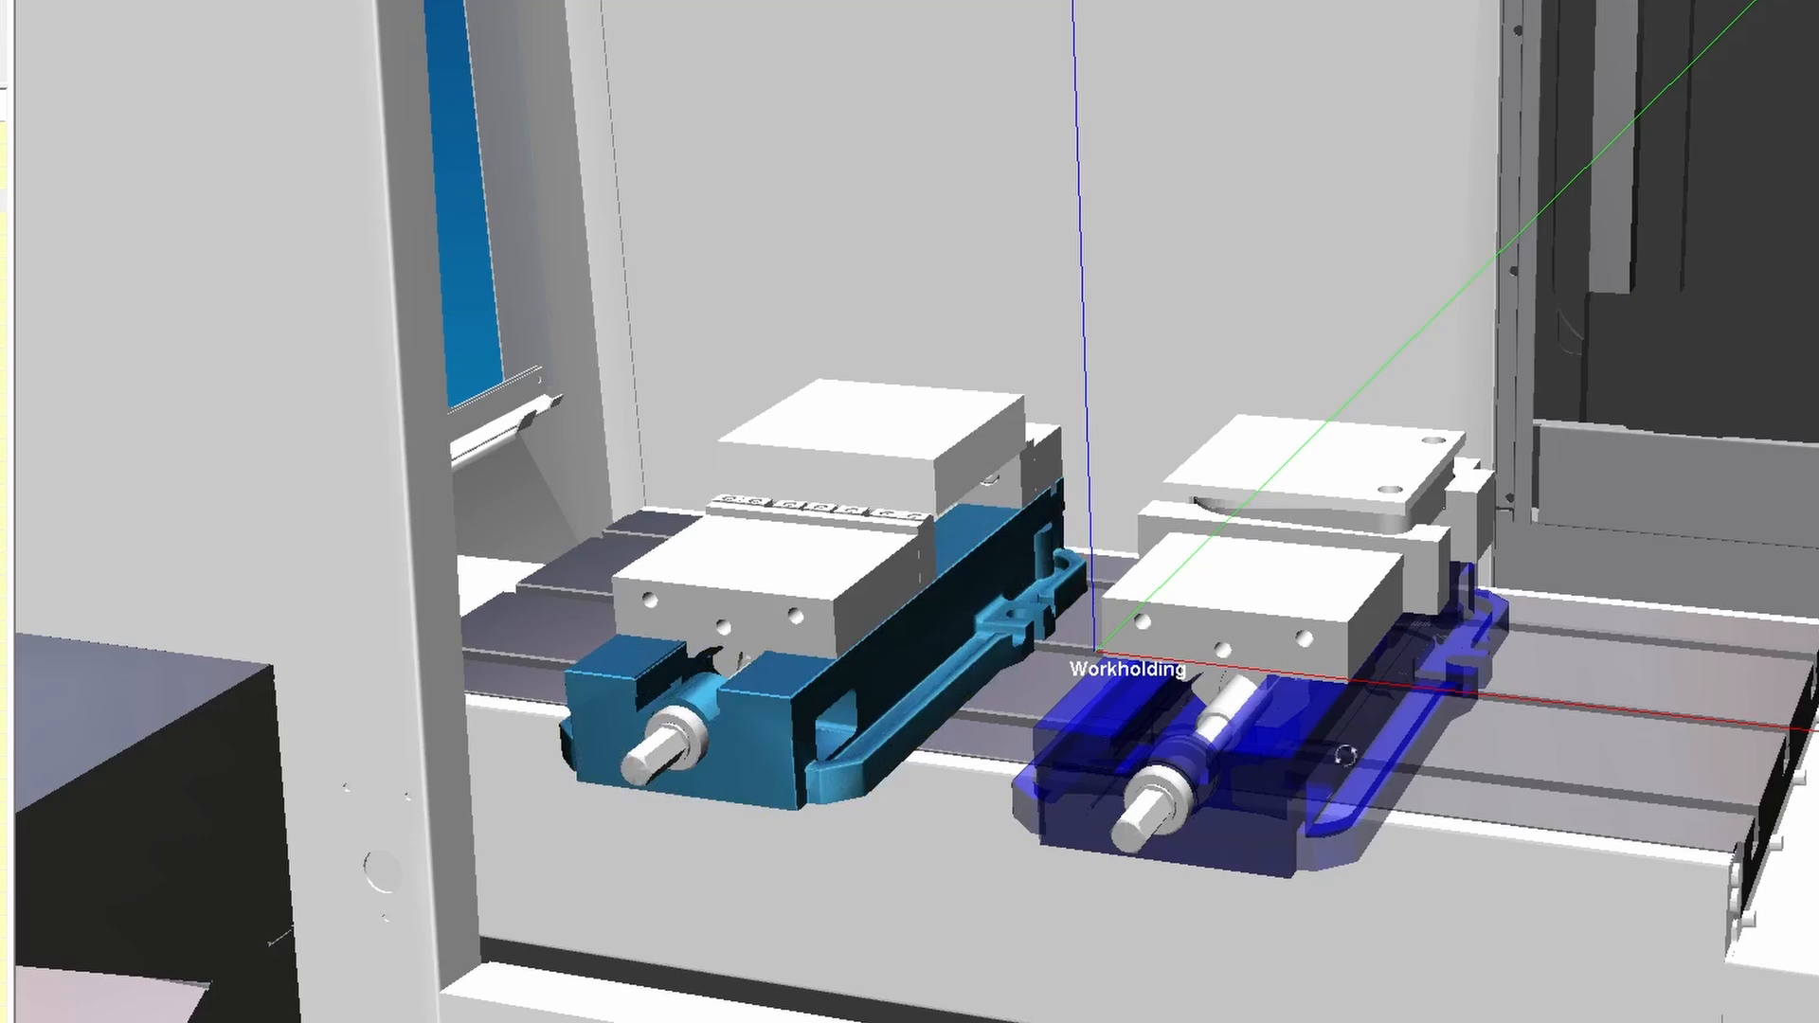
# Give the OP2 vice base 6VFXT002-001 the saved light blue custom colour and the first metallic finish, and accept the settings.
pyautogui.rightClick(1281, 856)
pyautogui.click(1369, 885)
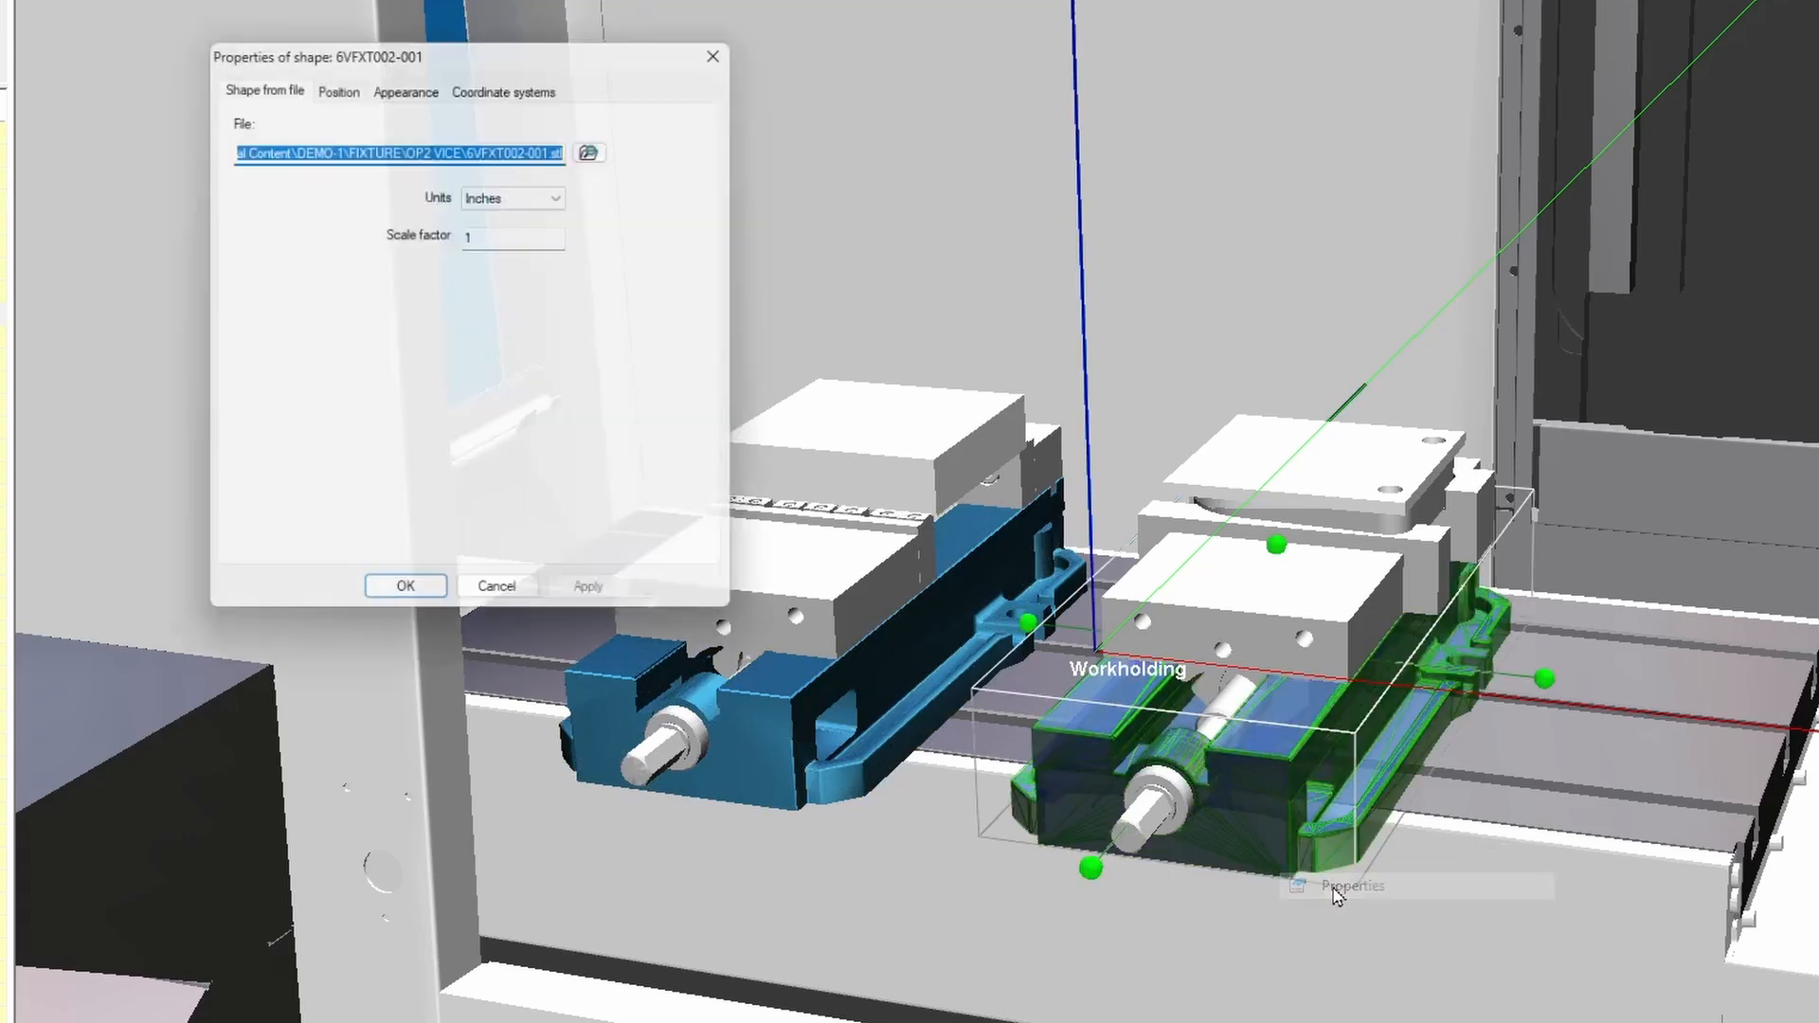
pyautogui.click(409, 90)
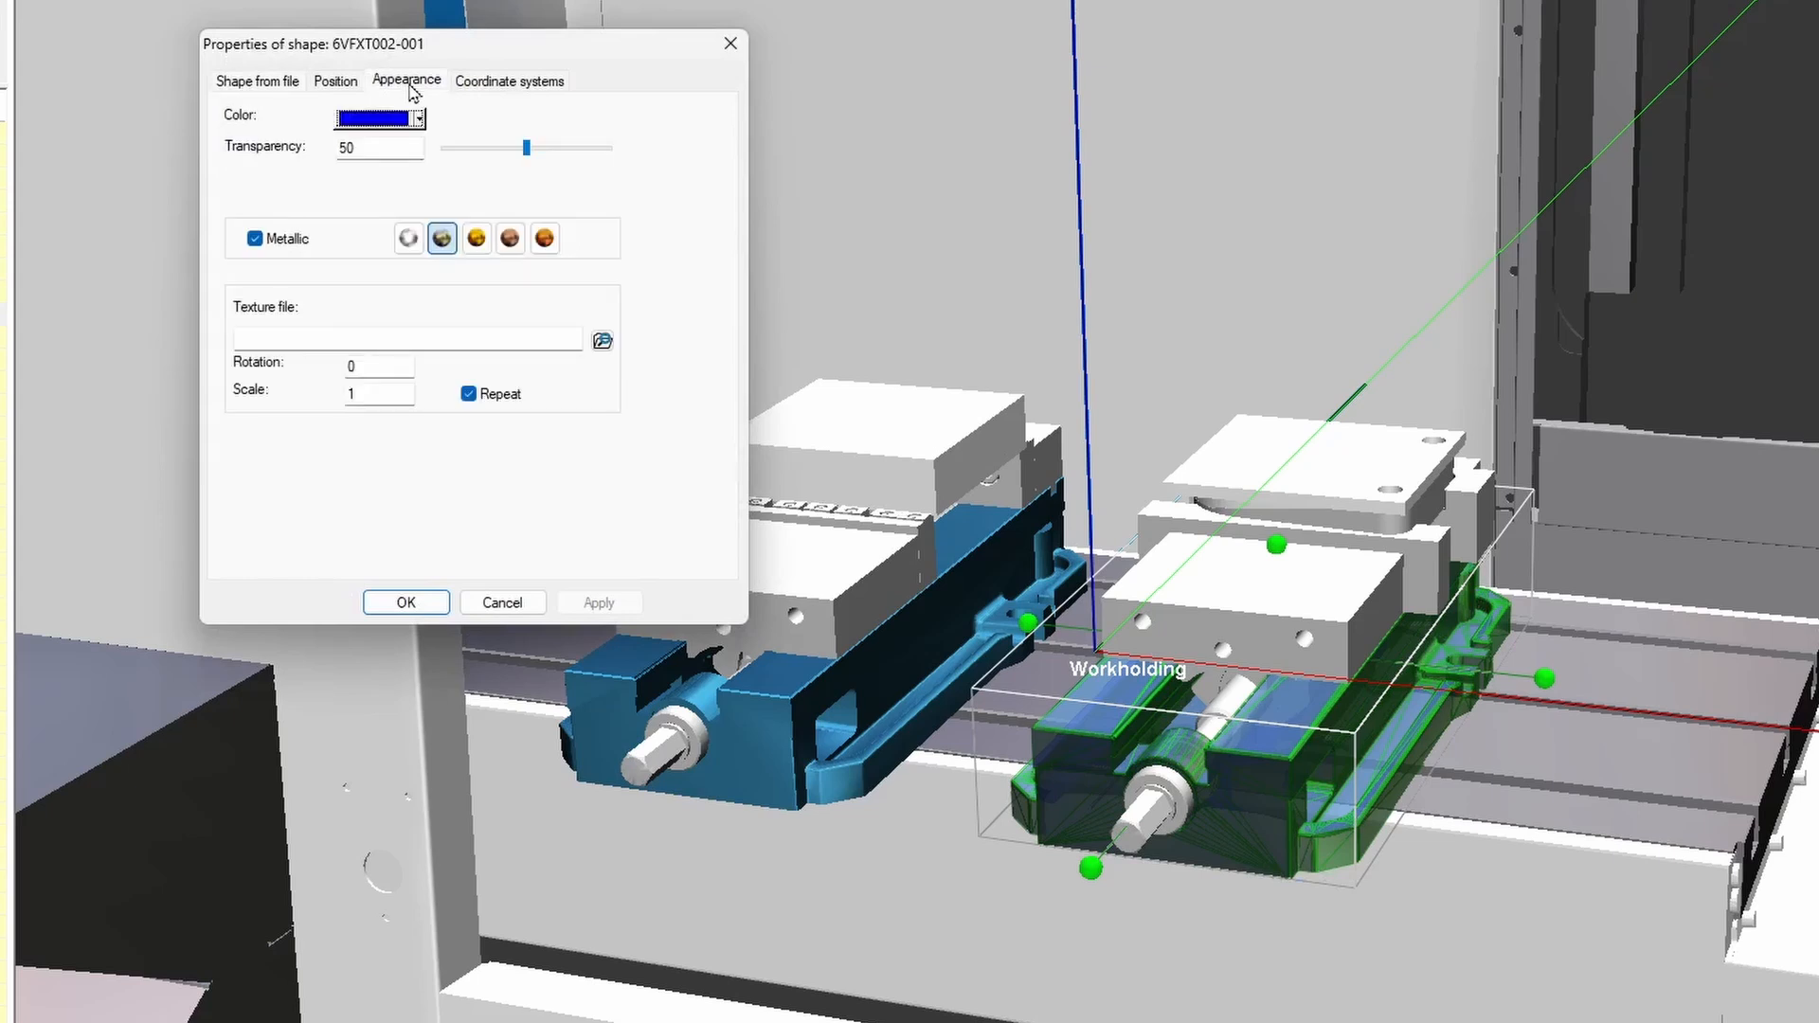
pyautogui.click(419, 118)
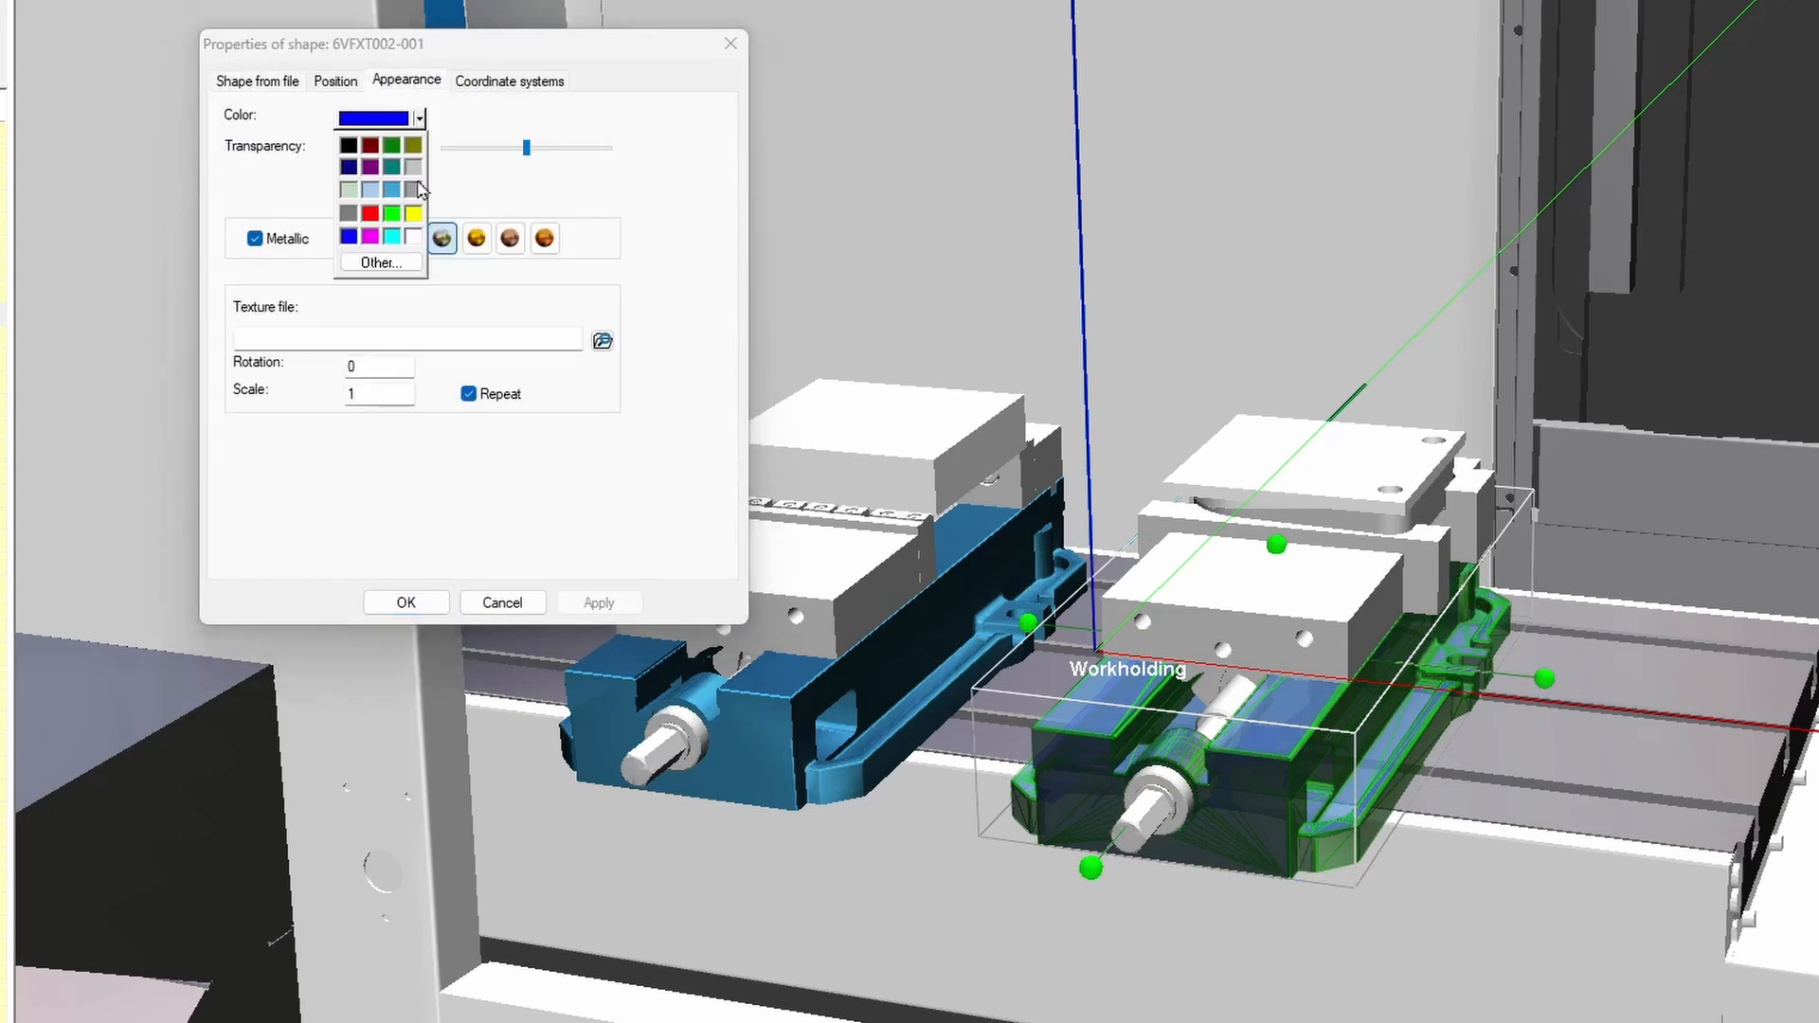
pyautogui.click(382, 263)
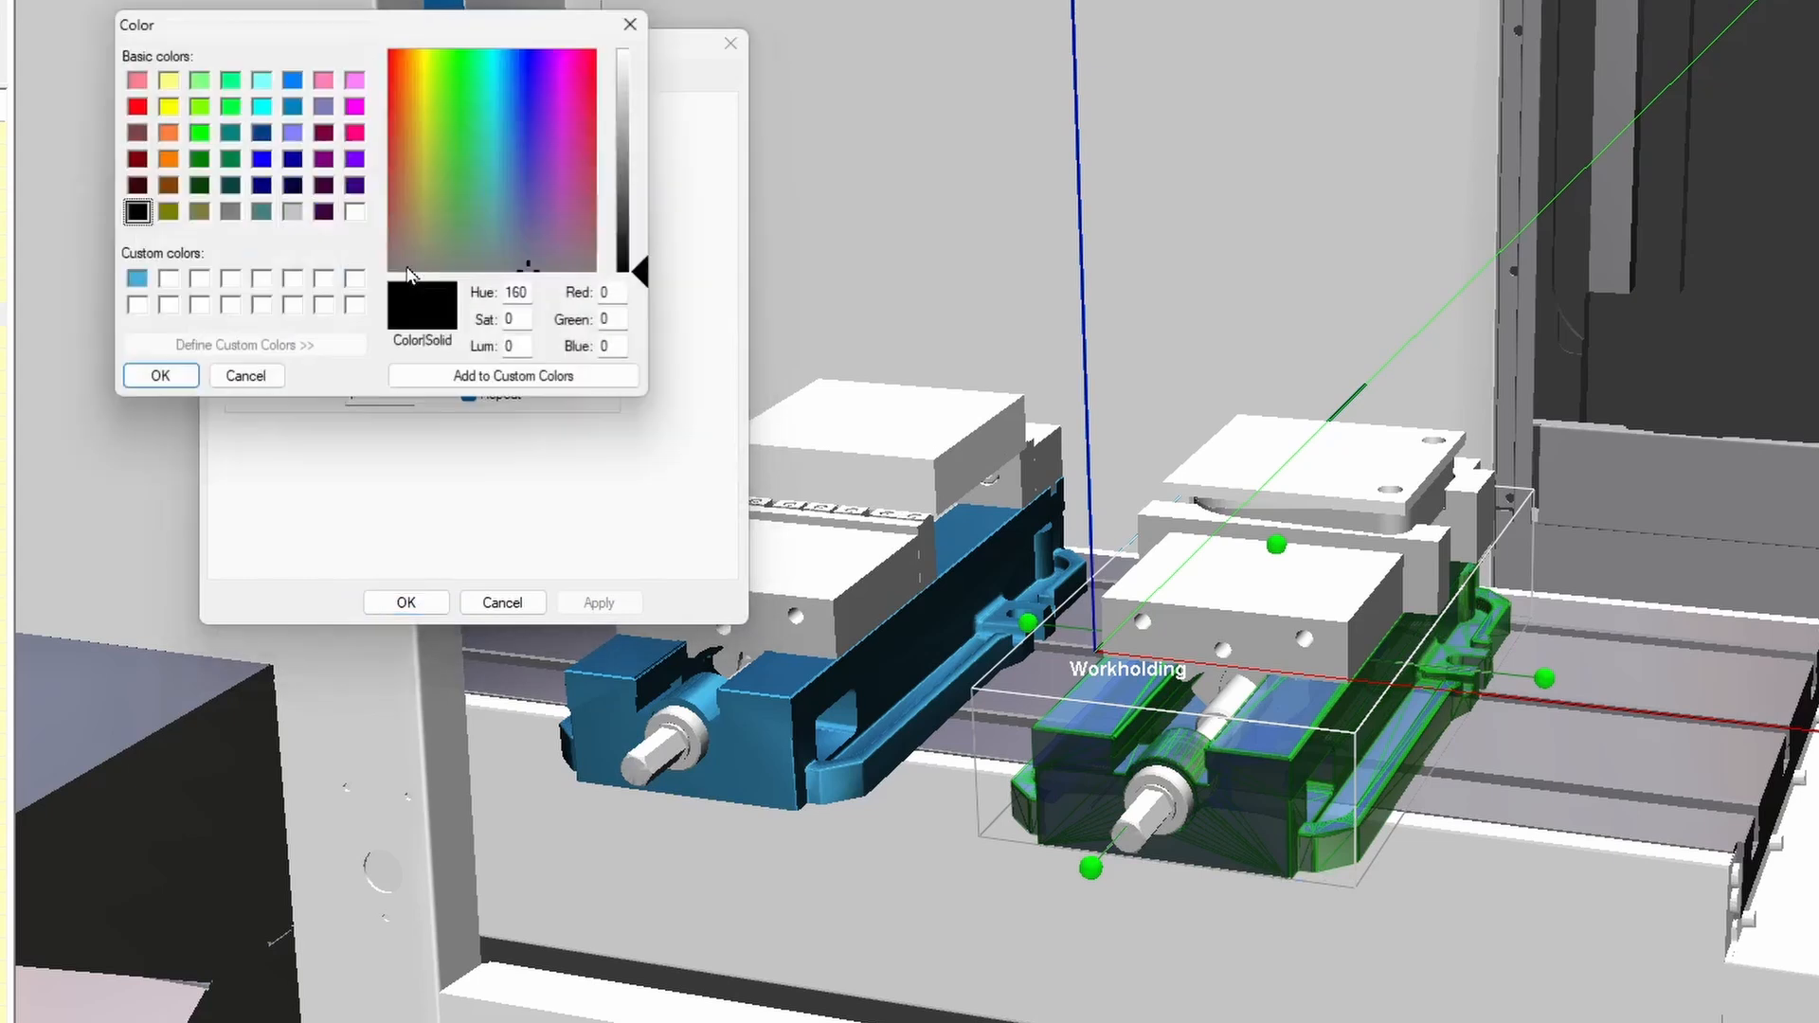
pyautogui.click(138, 279)
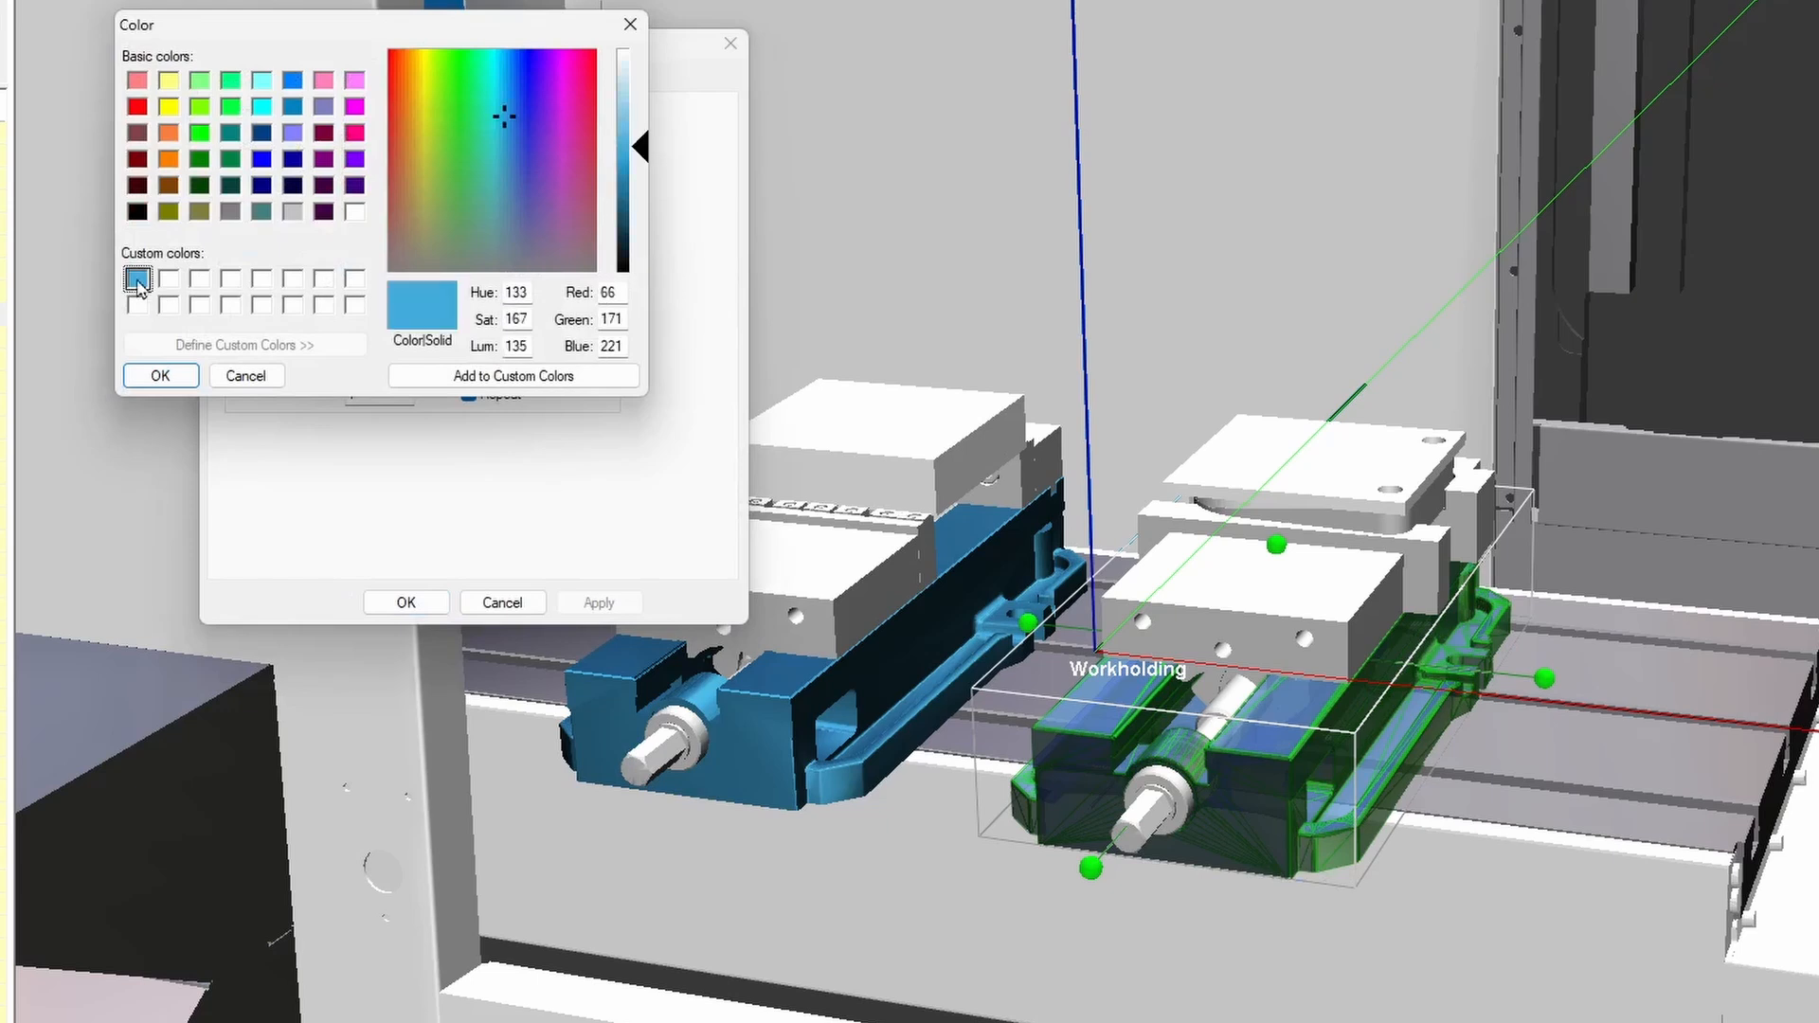
pyautogui.click(170, 379)
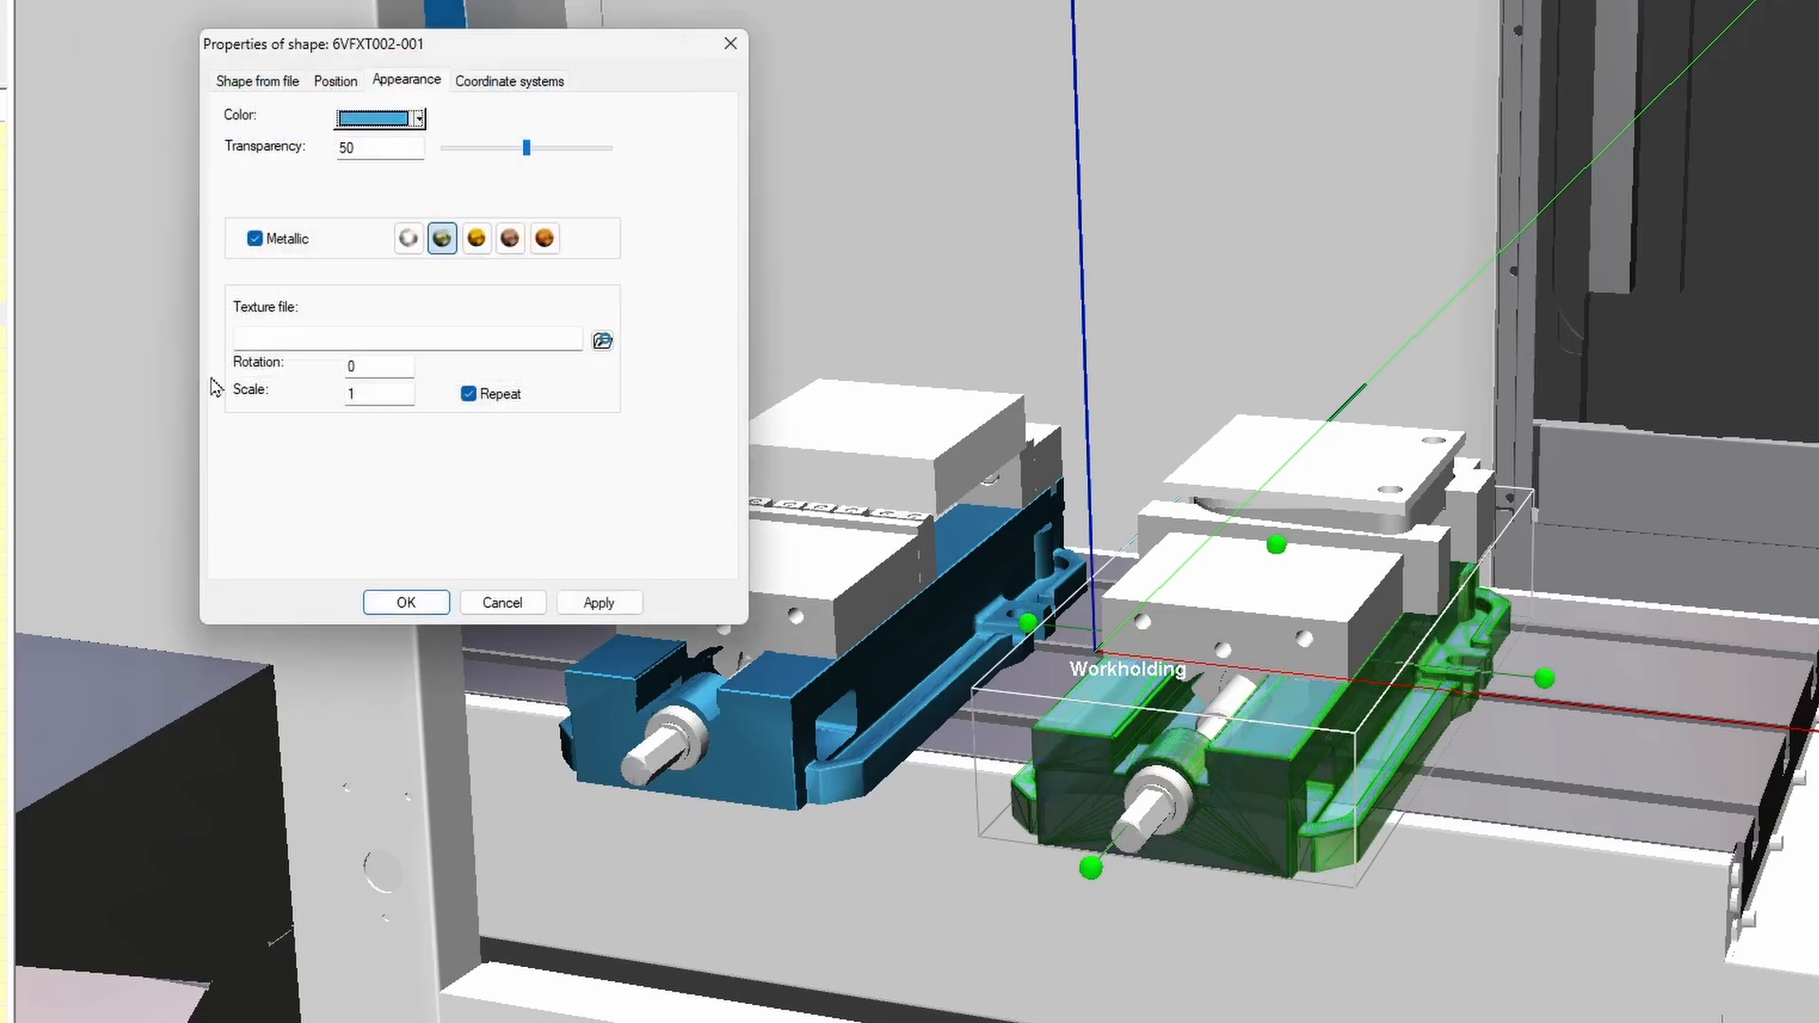
pyautogui.click(409, 239)
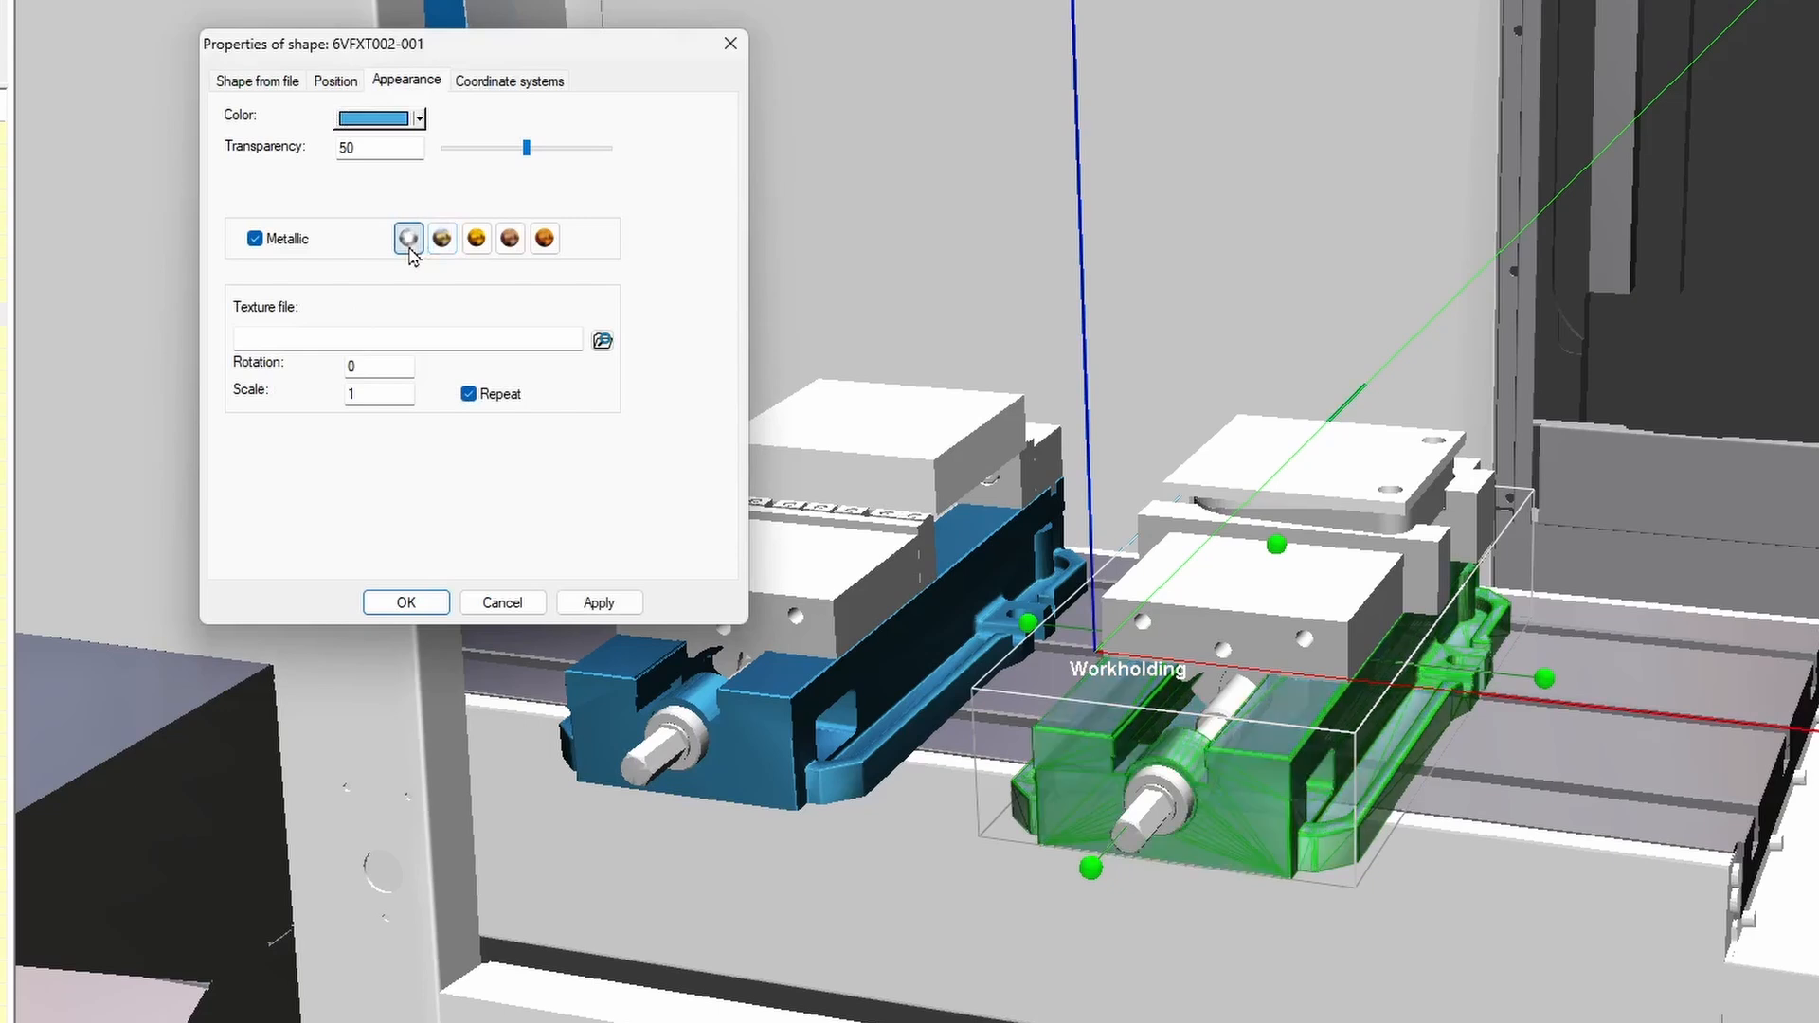
pyautogui.click(406, 602)
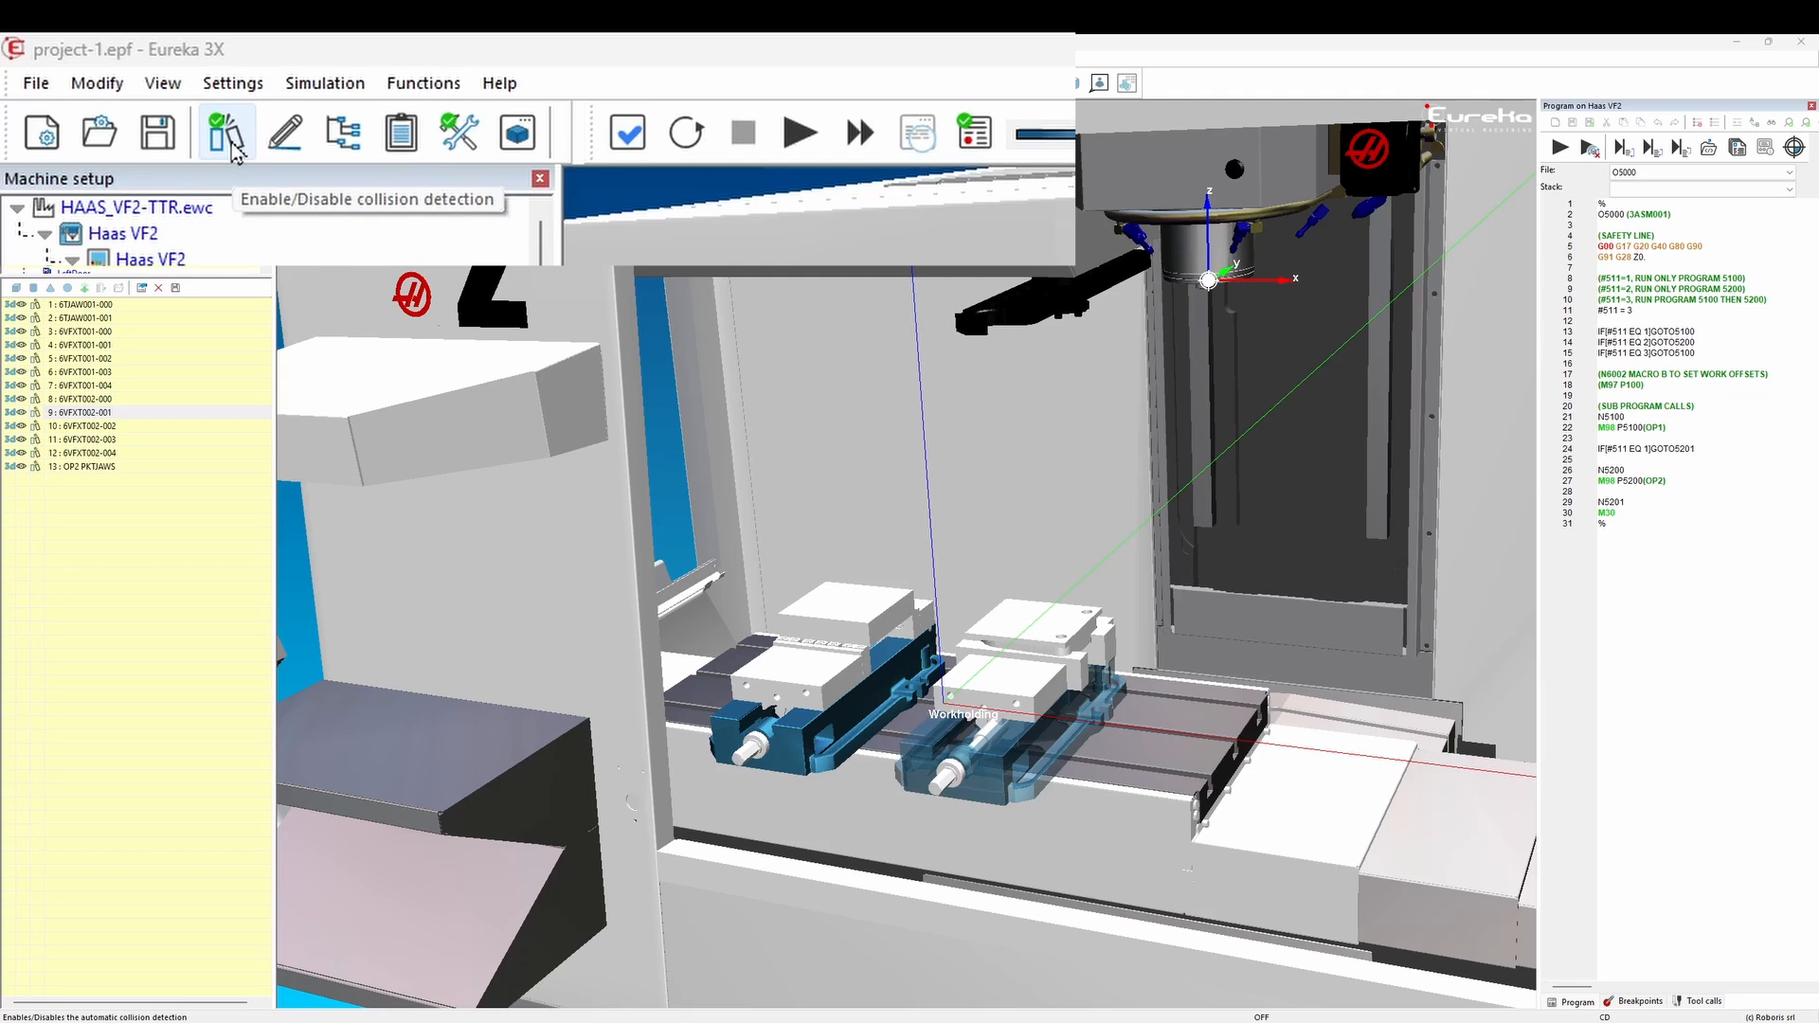
# Hide the Machine setup and Program windows.
pyautogui.click(233, 147)
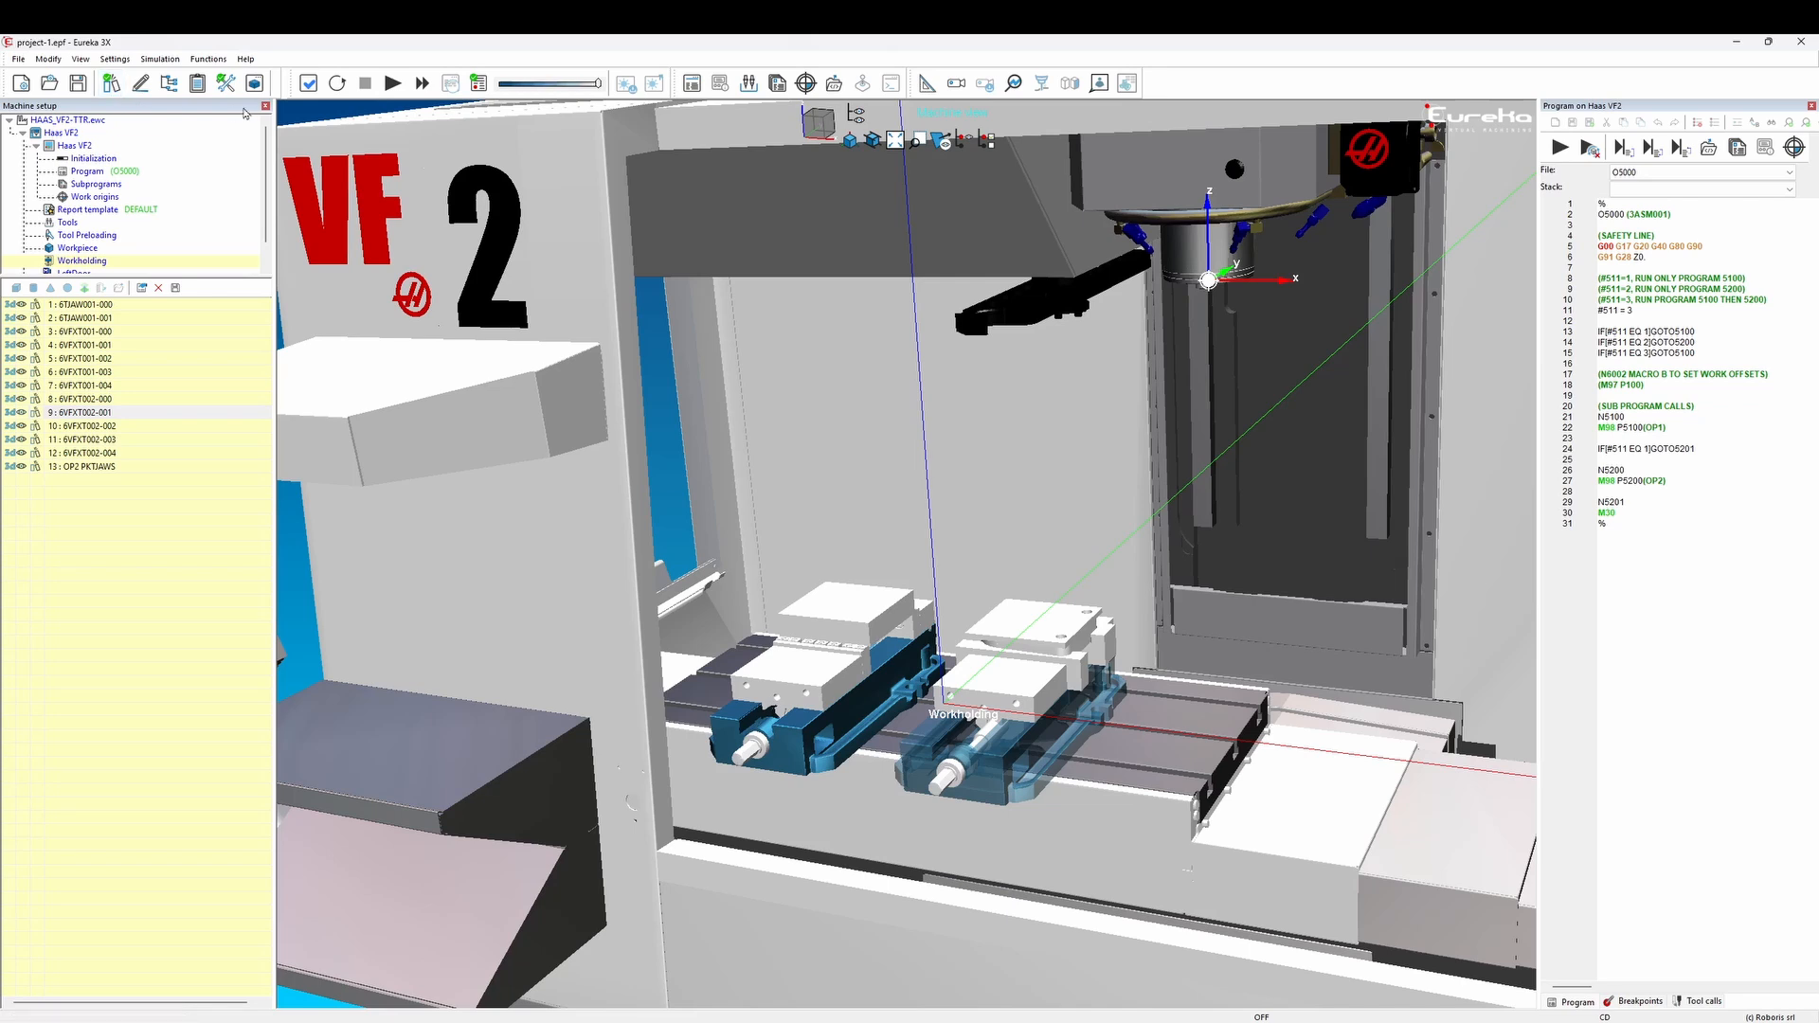
pyautogui.click(265, 106)
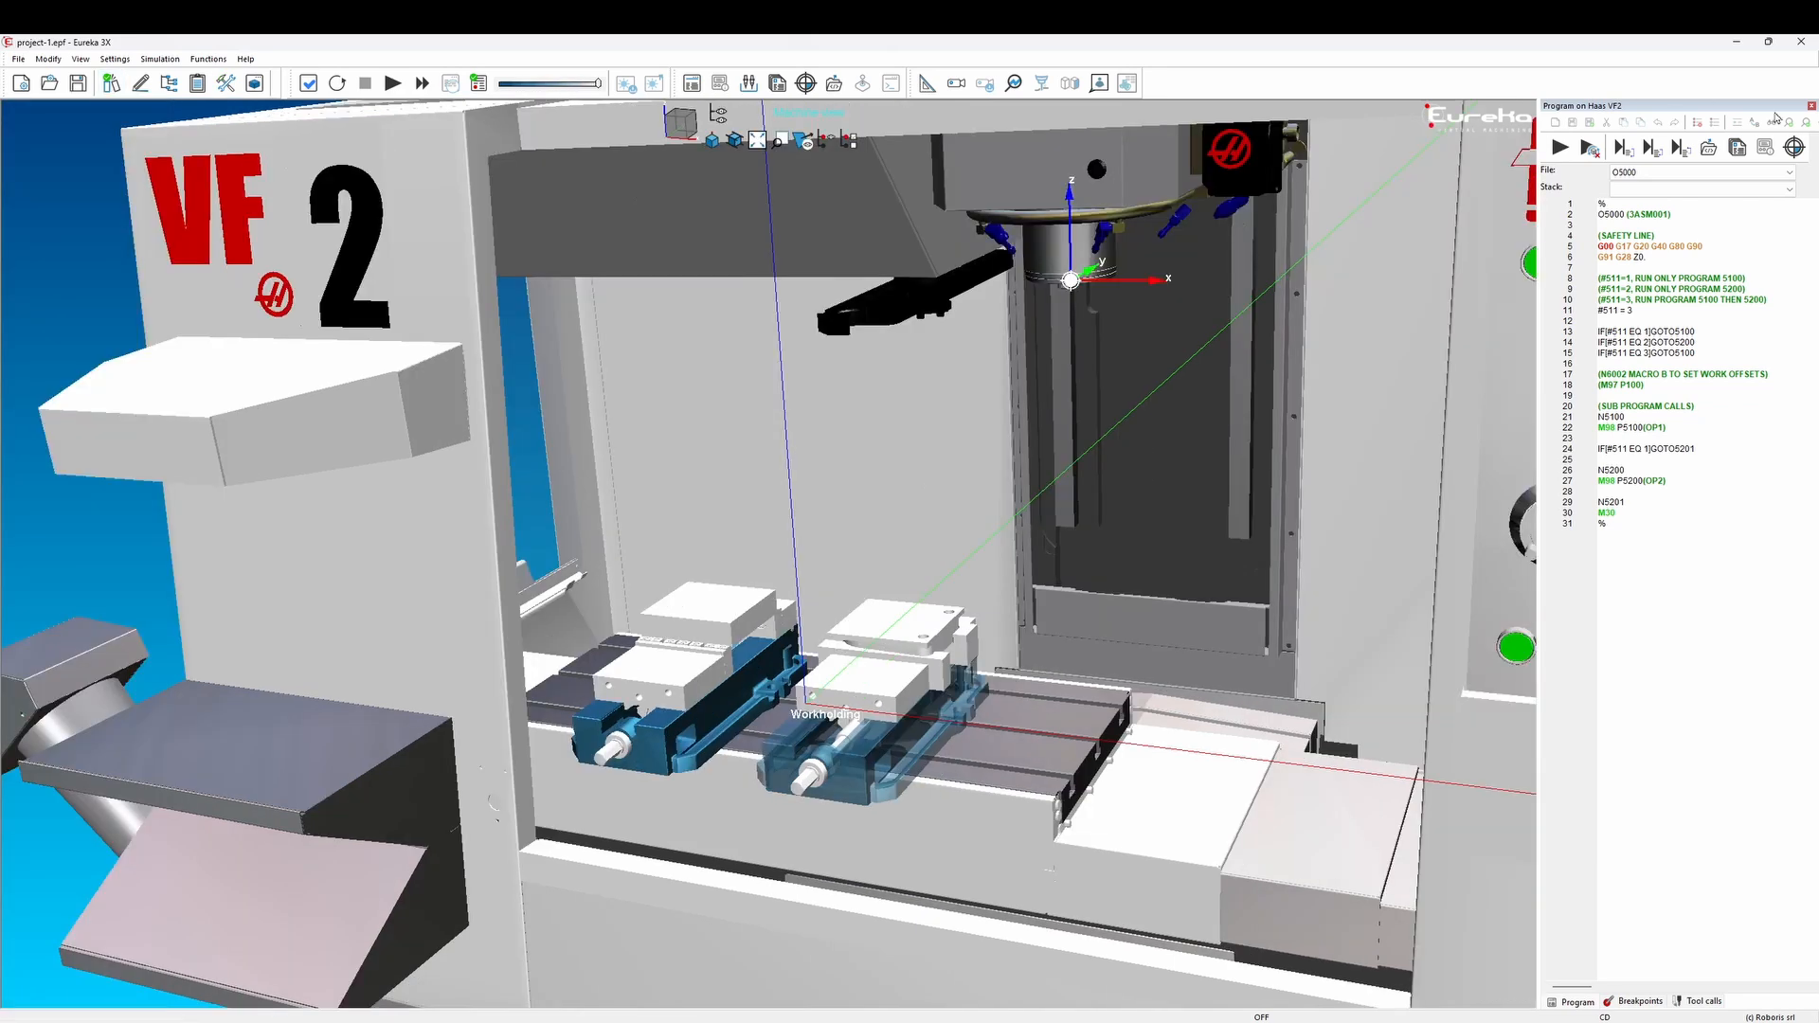
pyautogui.click(1811, 106)
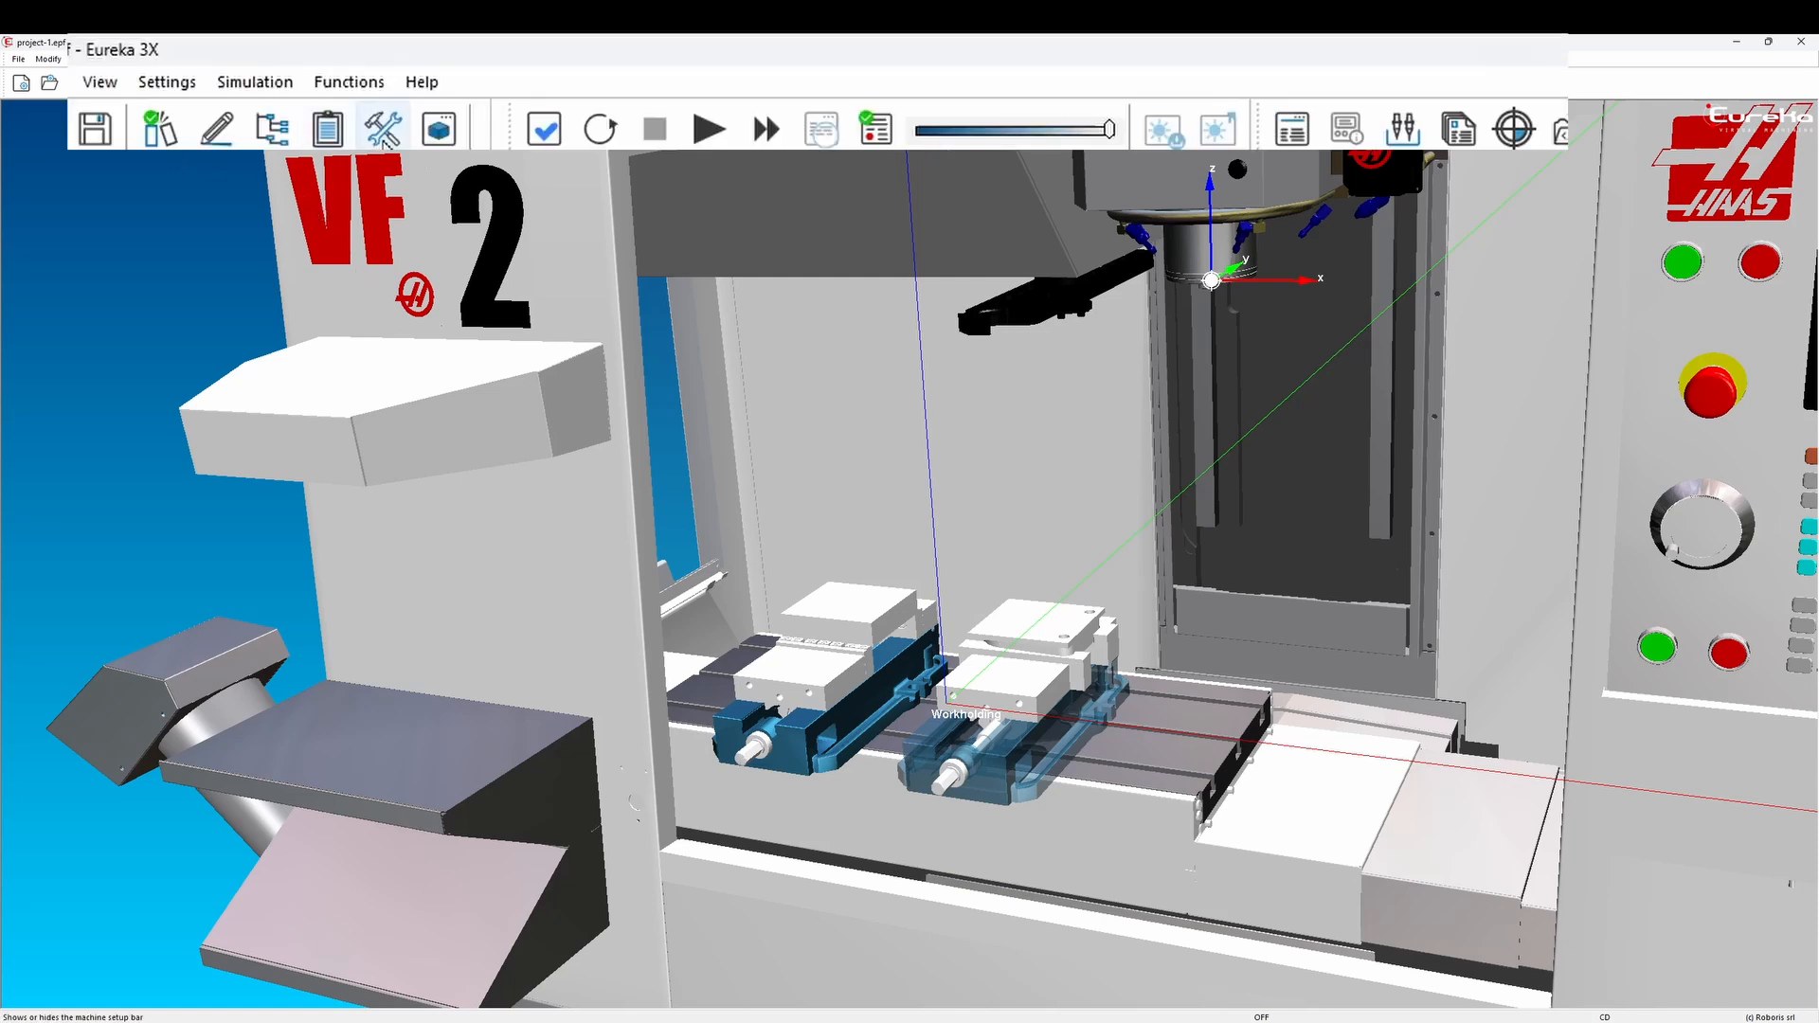
# Show the Machine setup, Messages and Program windows.
pyautogui.click(384, 133)
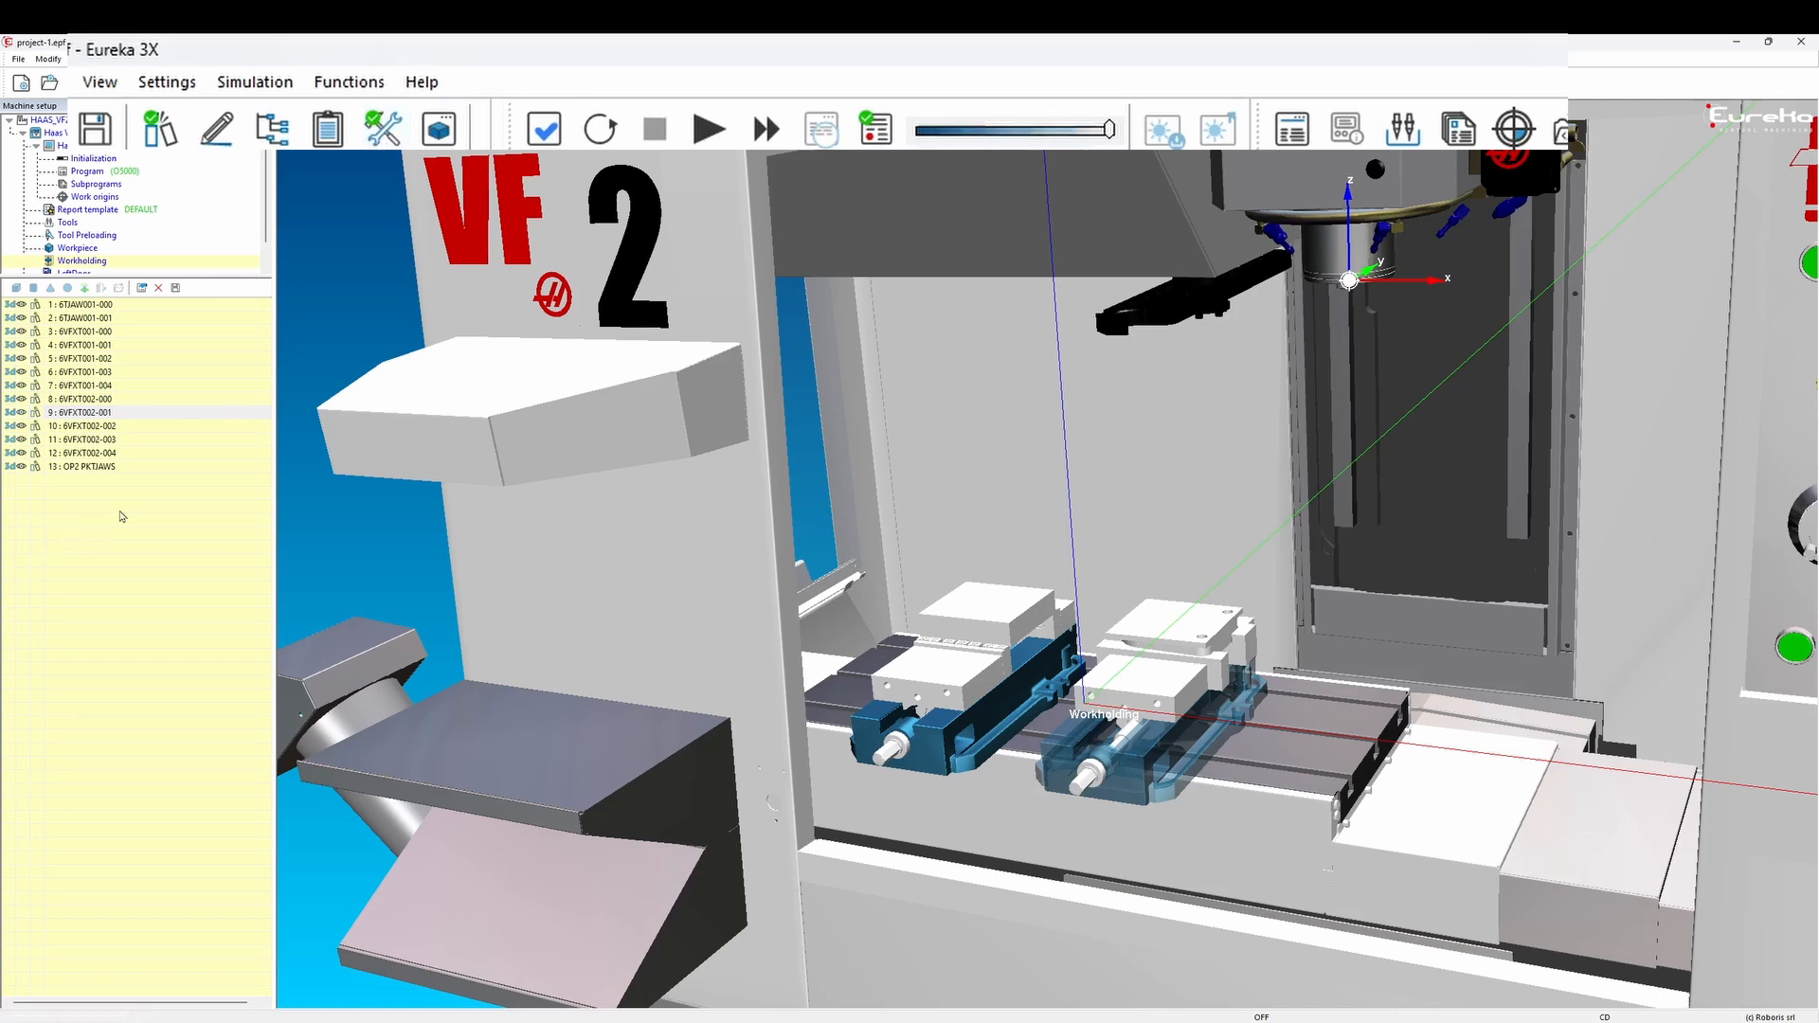
pyautogui.click(328, 129)
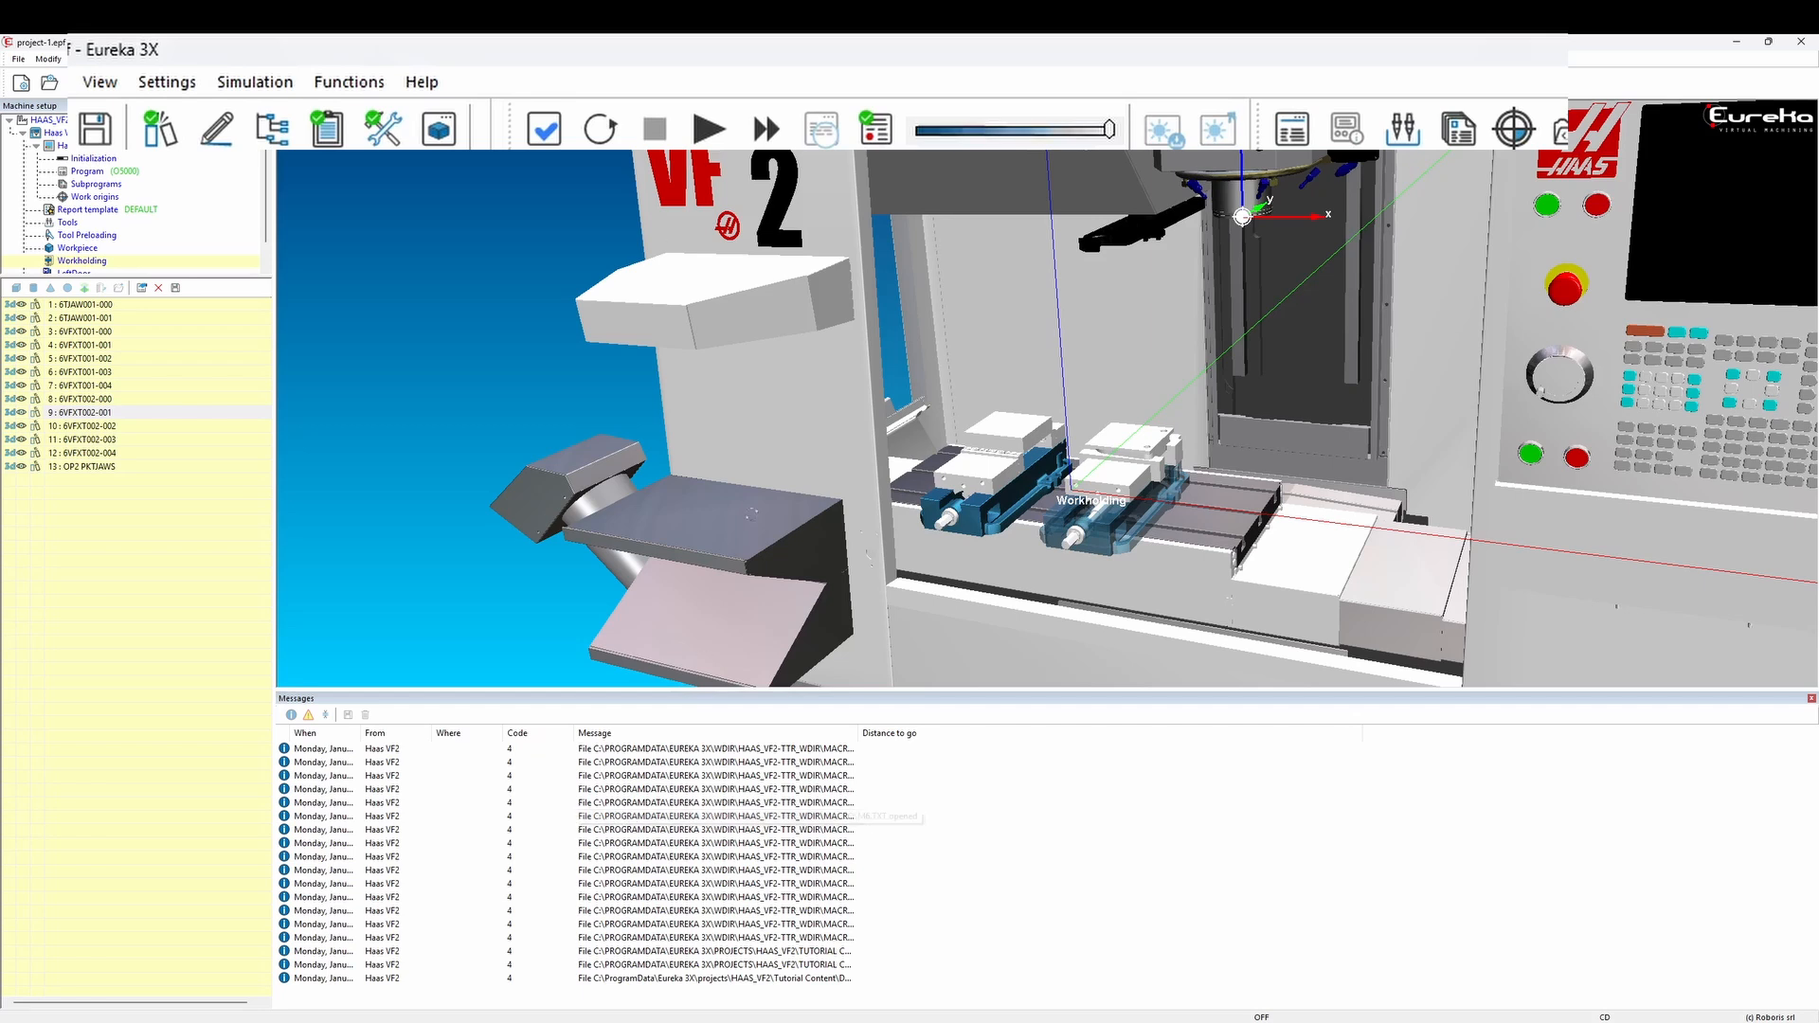
pyautogui.click(1292, 130)
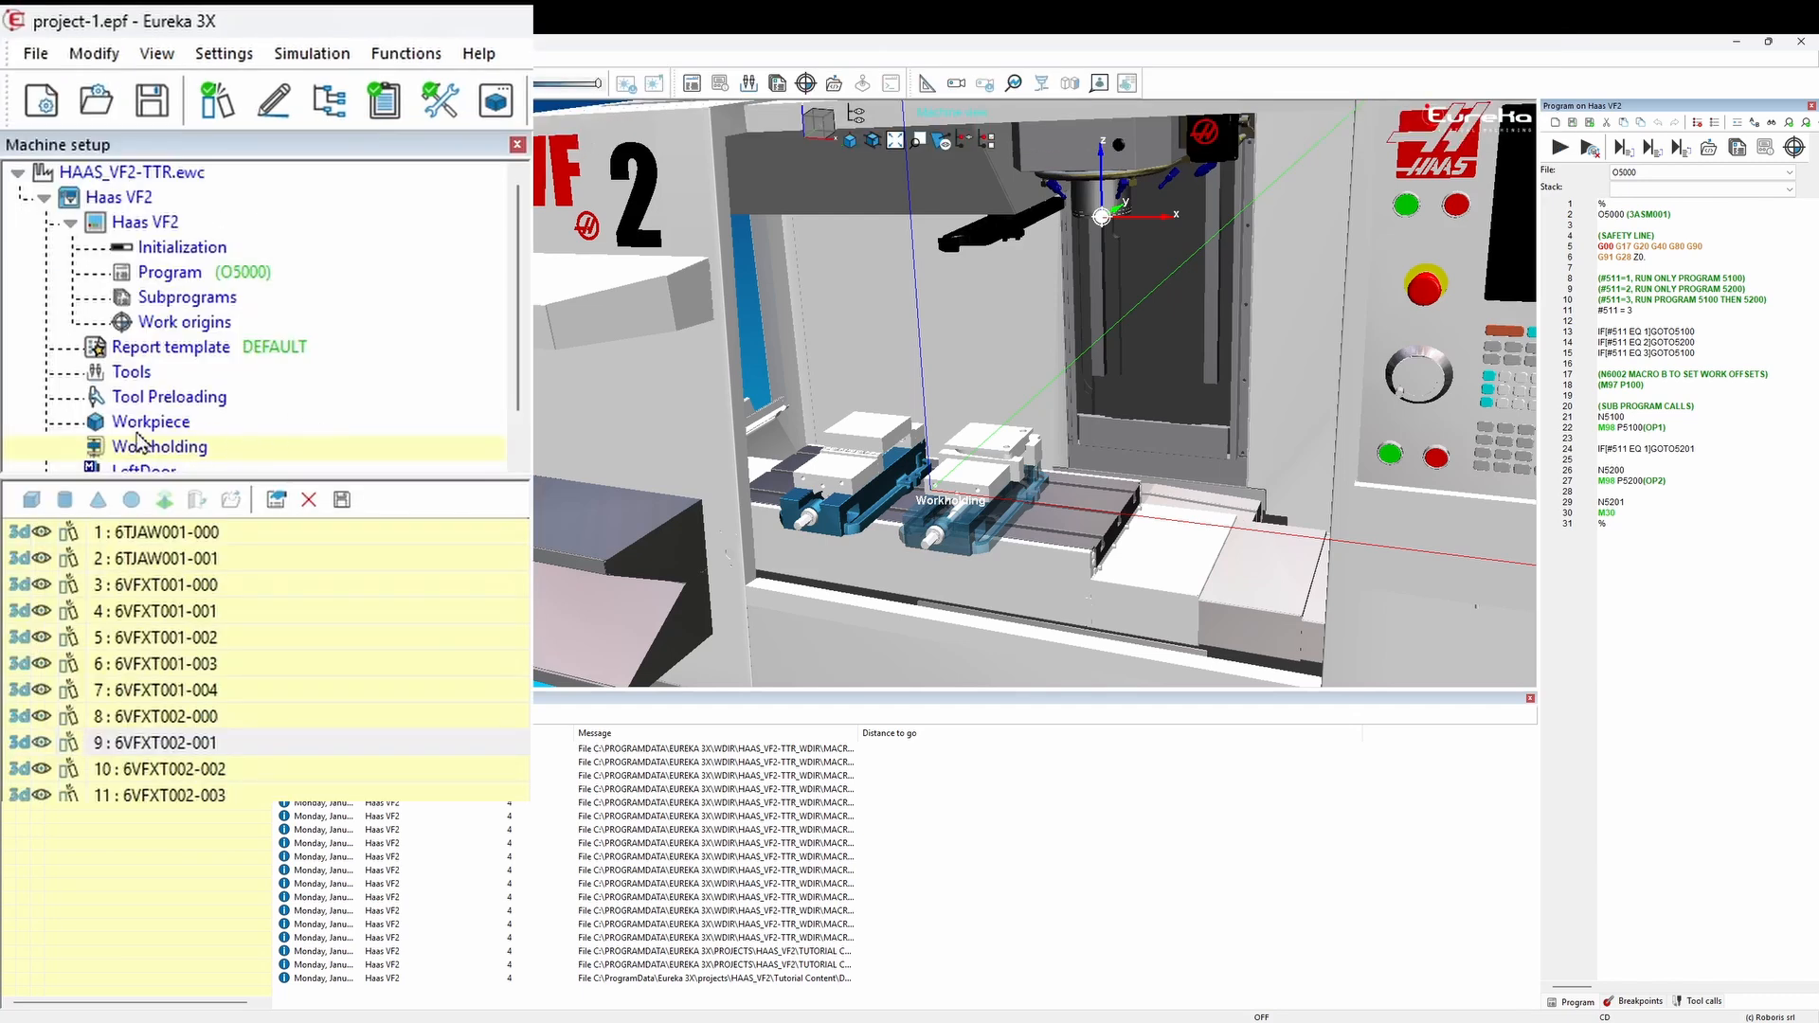
# Enable collision detection for the OP1 WORKPIECE and OP2 WORKPIECE models in the Workpiece node.
pyautogui.click(147, 422)
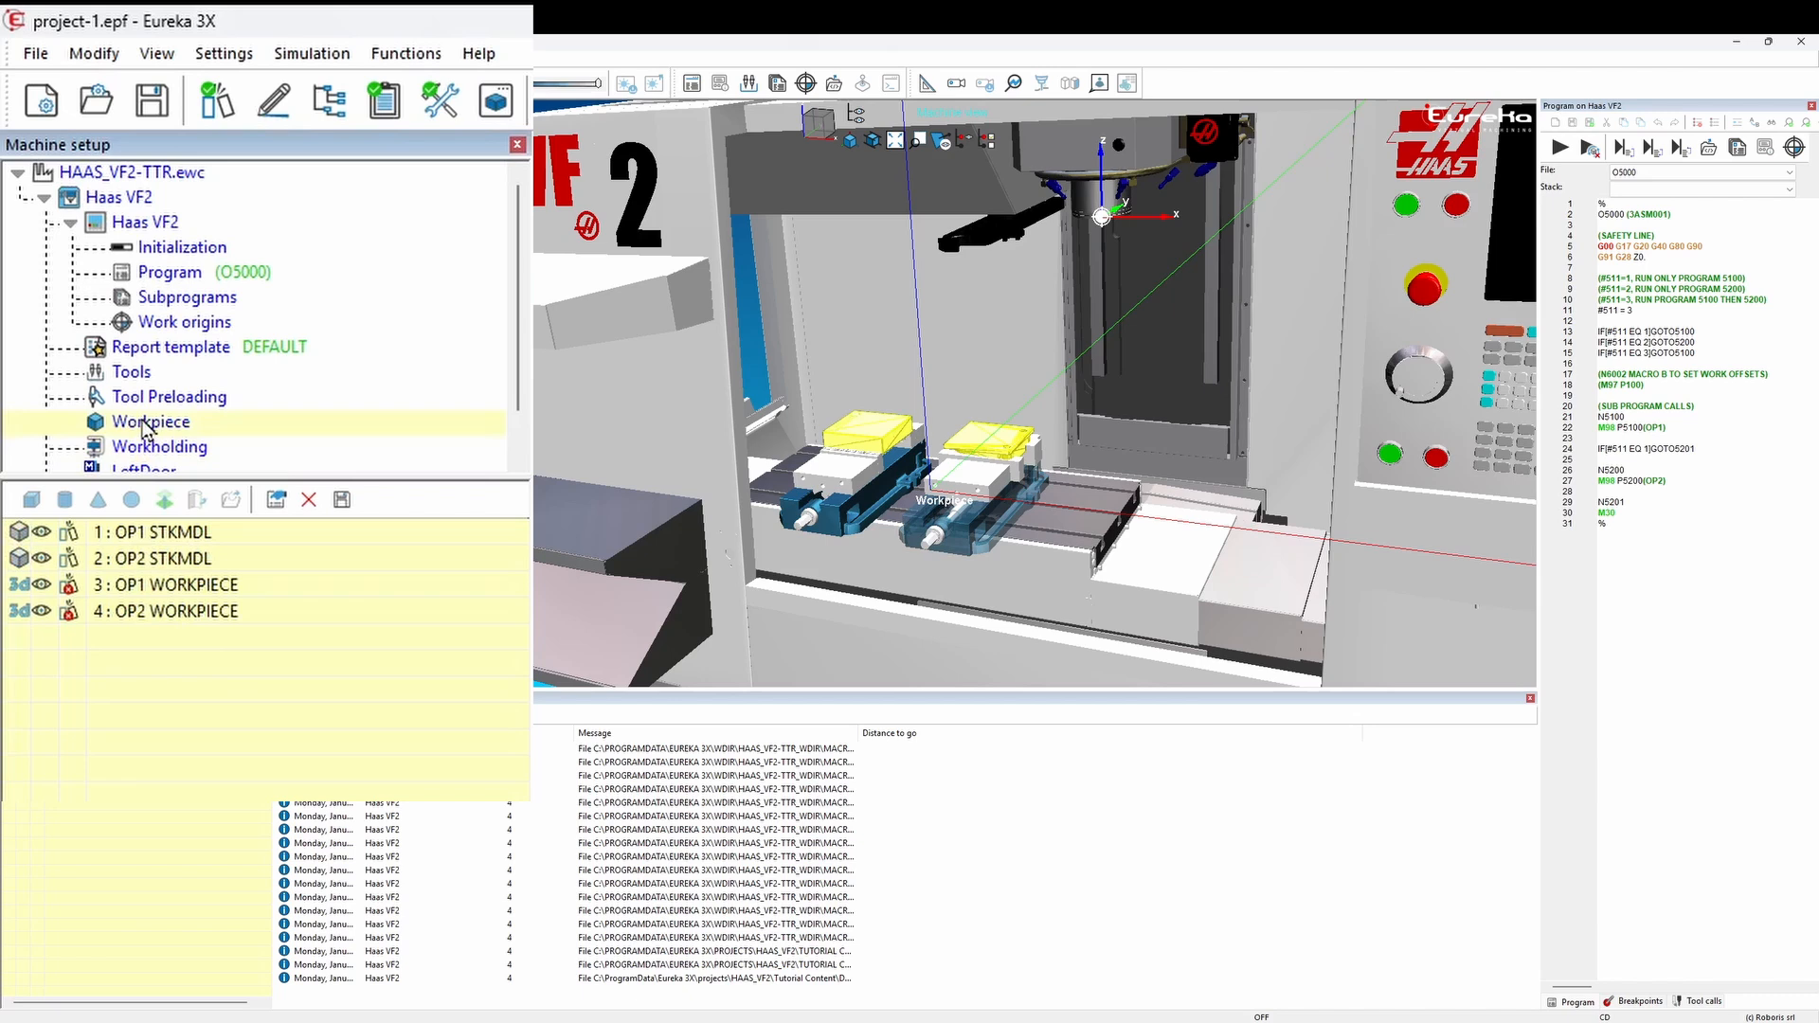
pyautogui.click(68, 585)
pyautogui.click(70, 611)
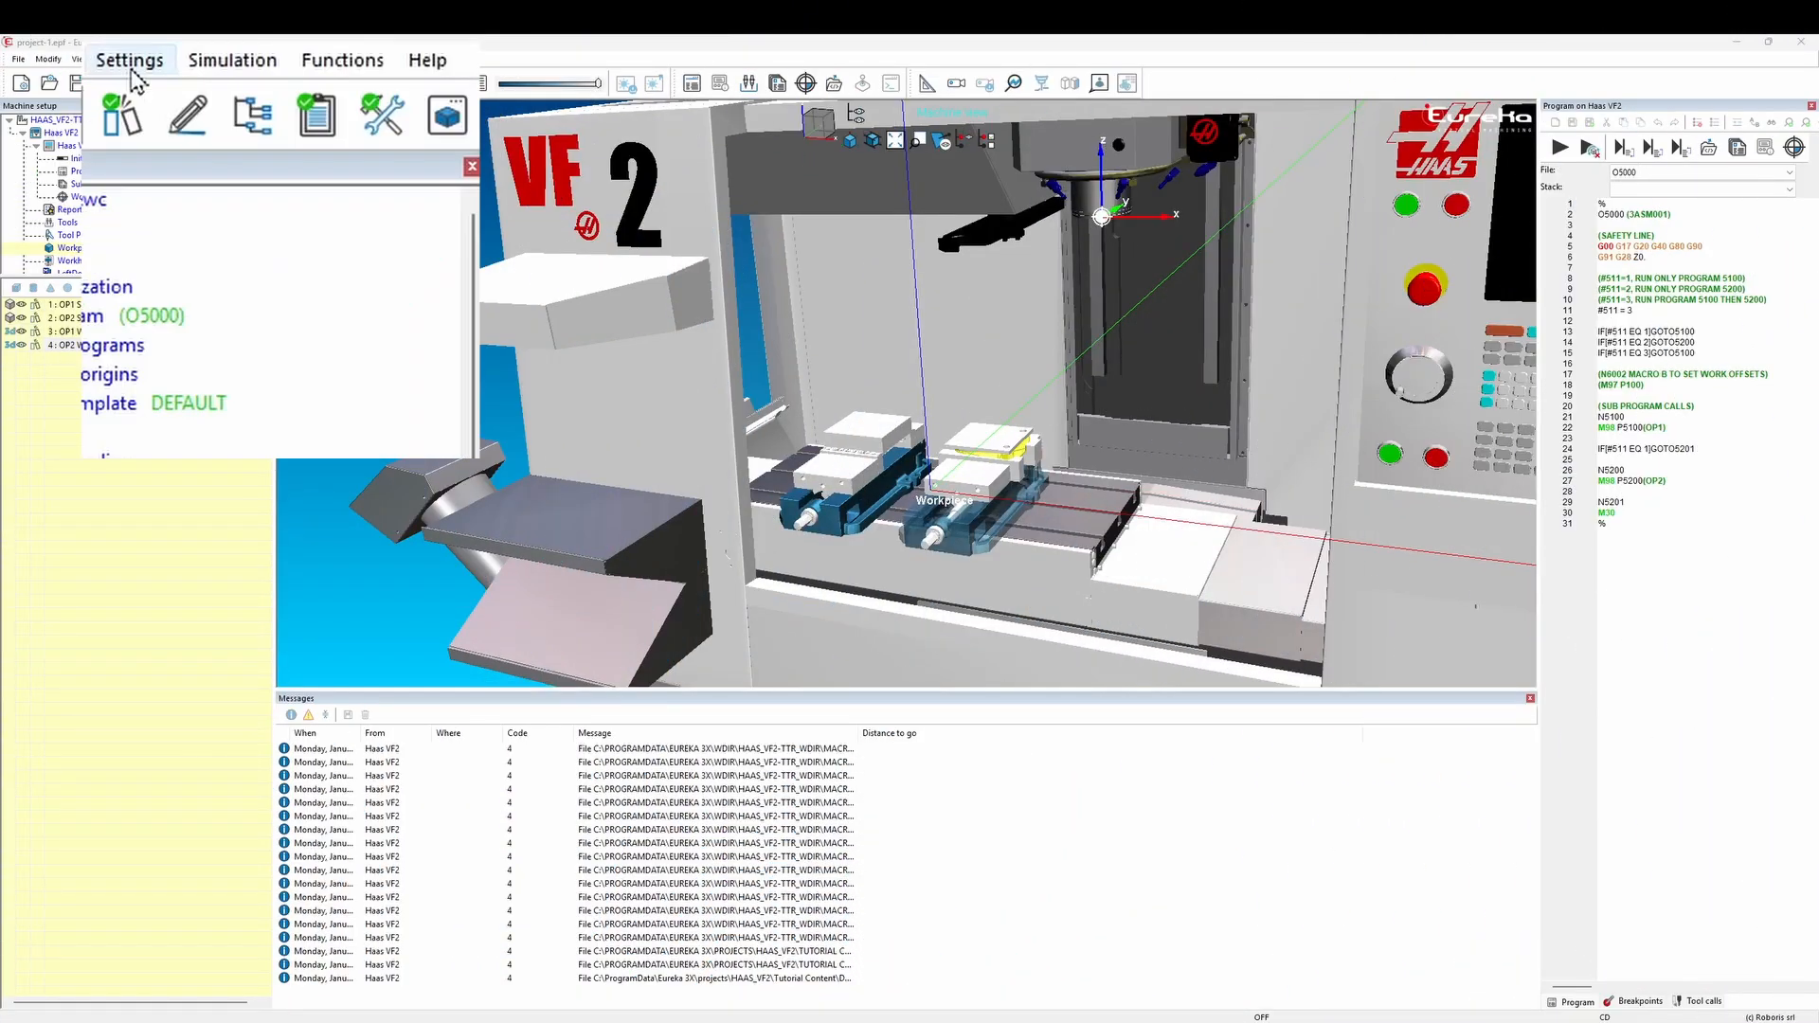
# Examine which events continue or pause the simulation in the warnings settings, and accept them.
pyautogui.click(114, 59)
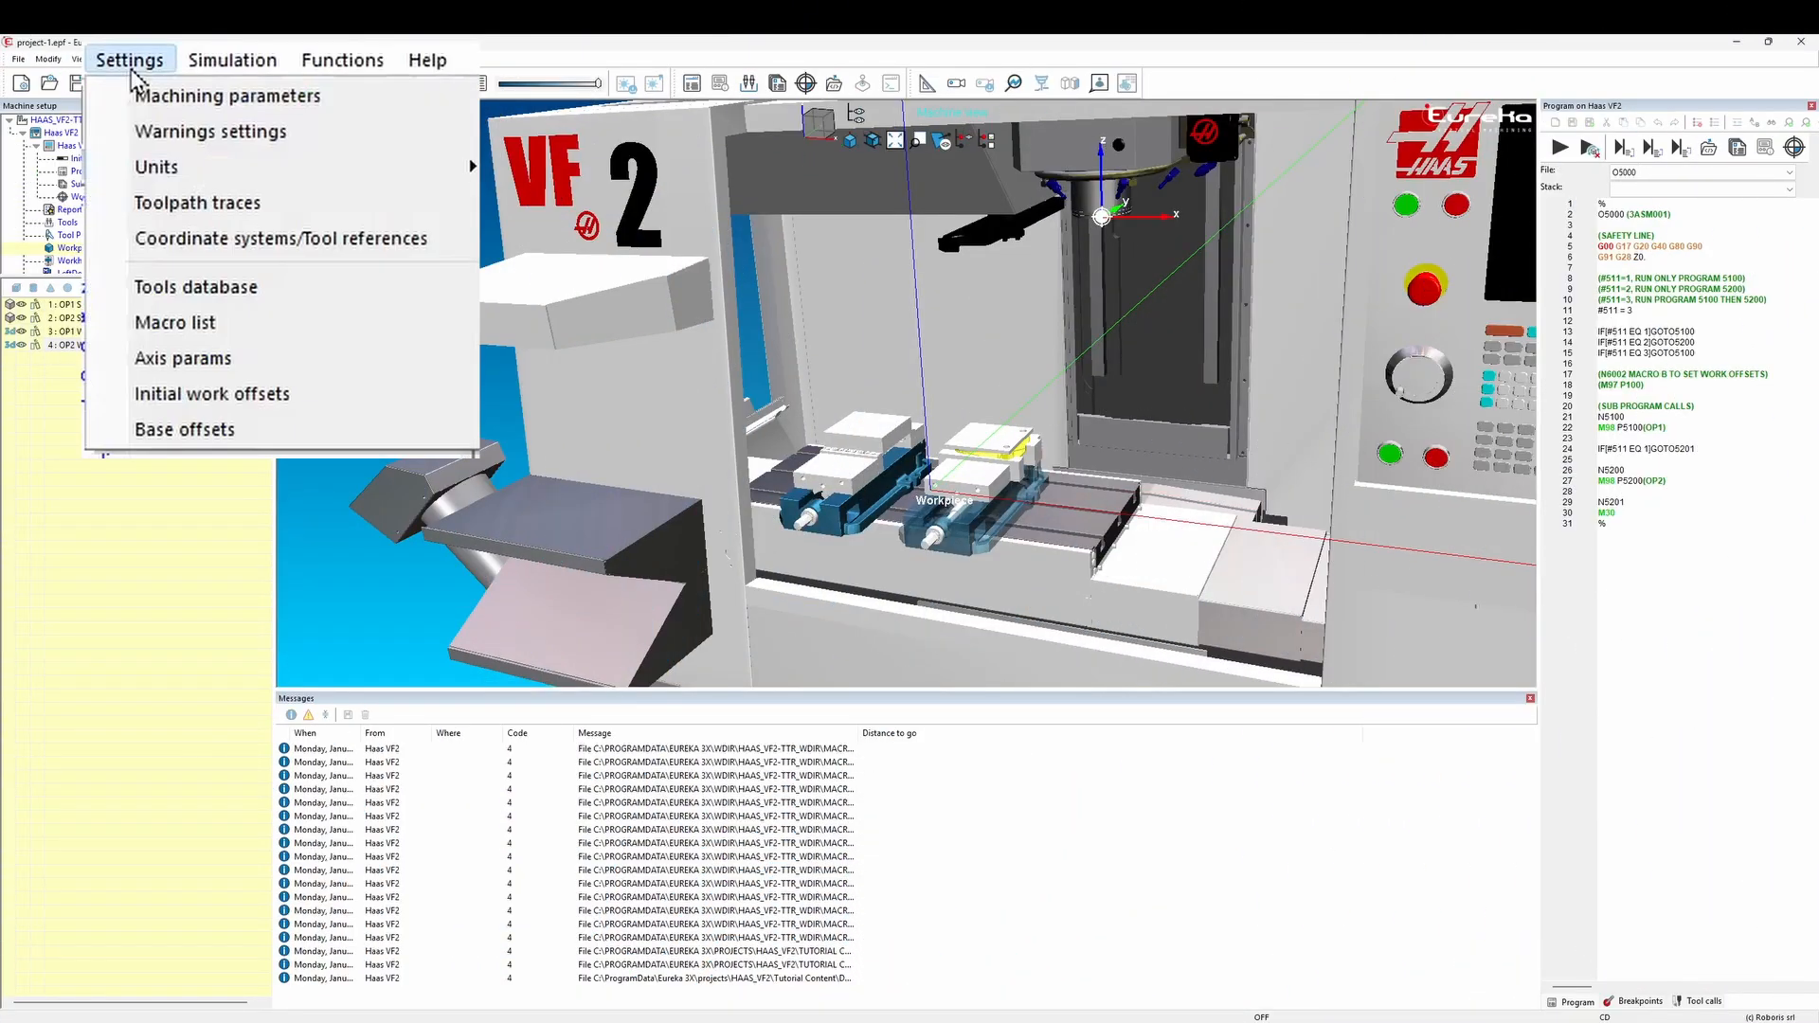
pyautogui.click(223, 128)
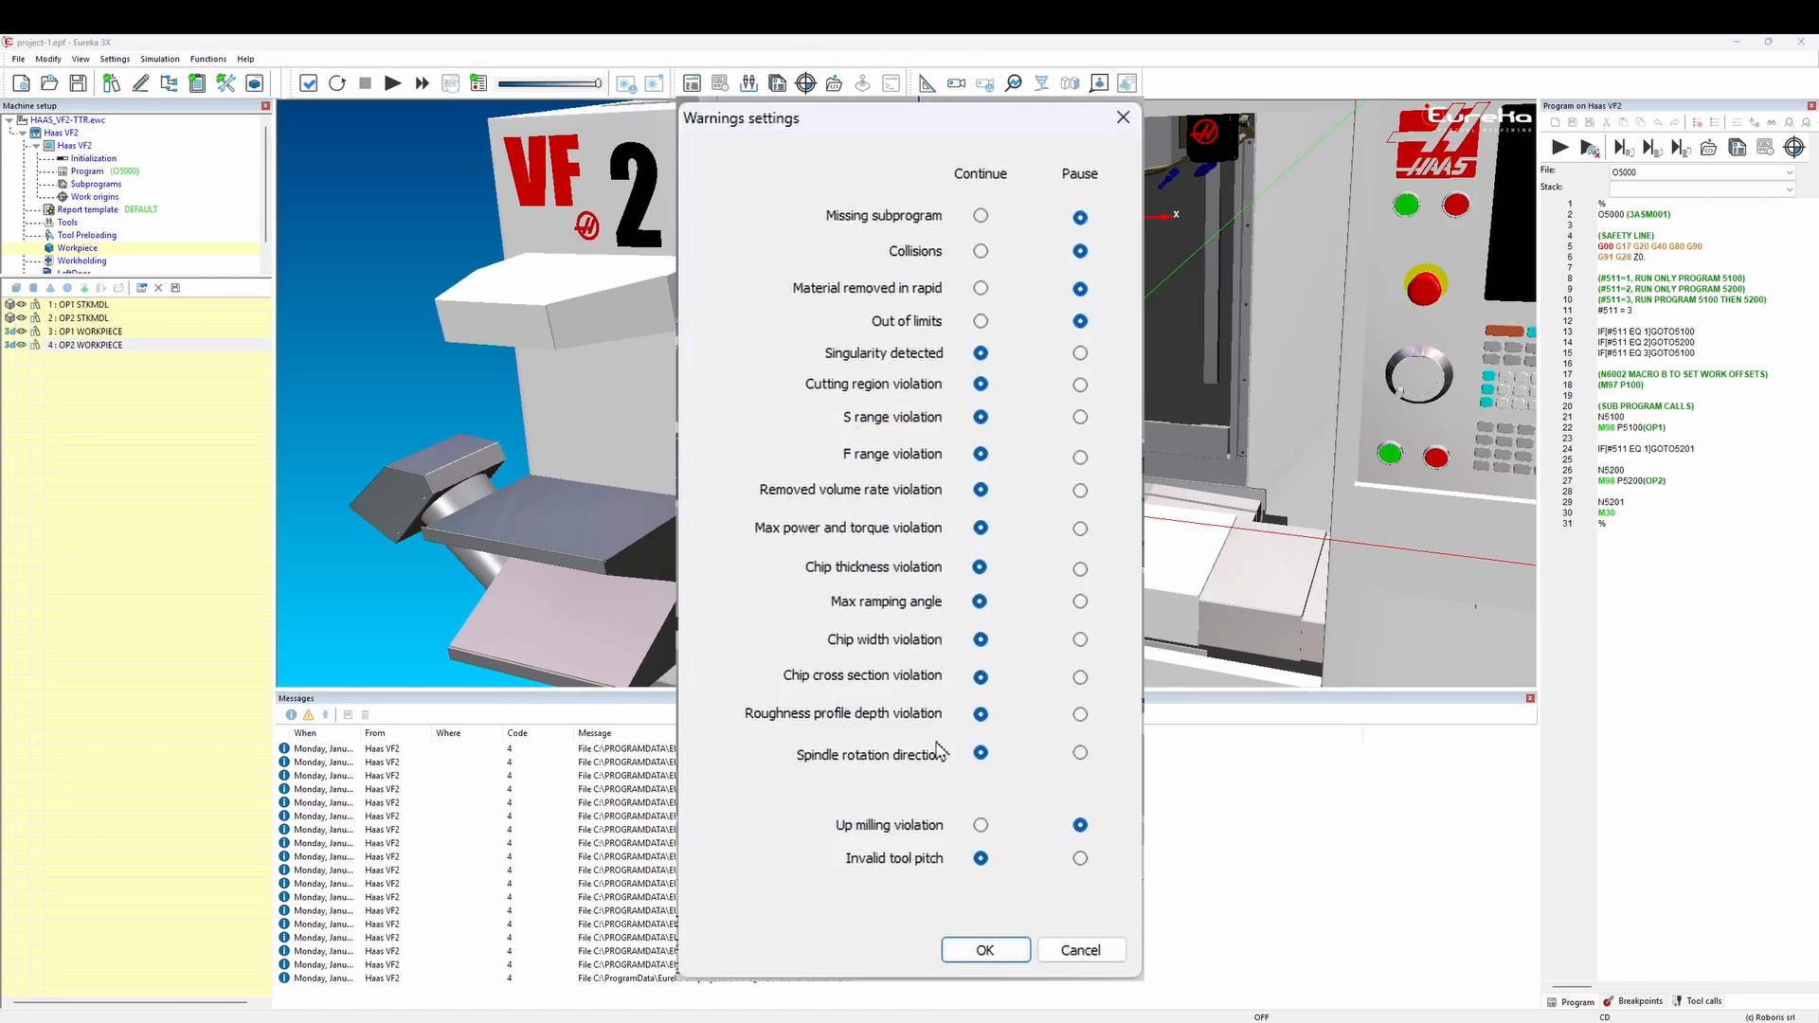
pyautogui.click(986, 951)
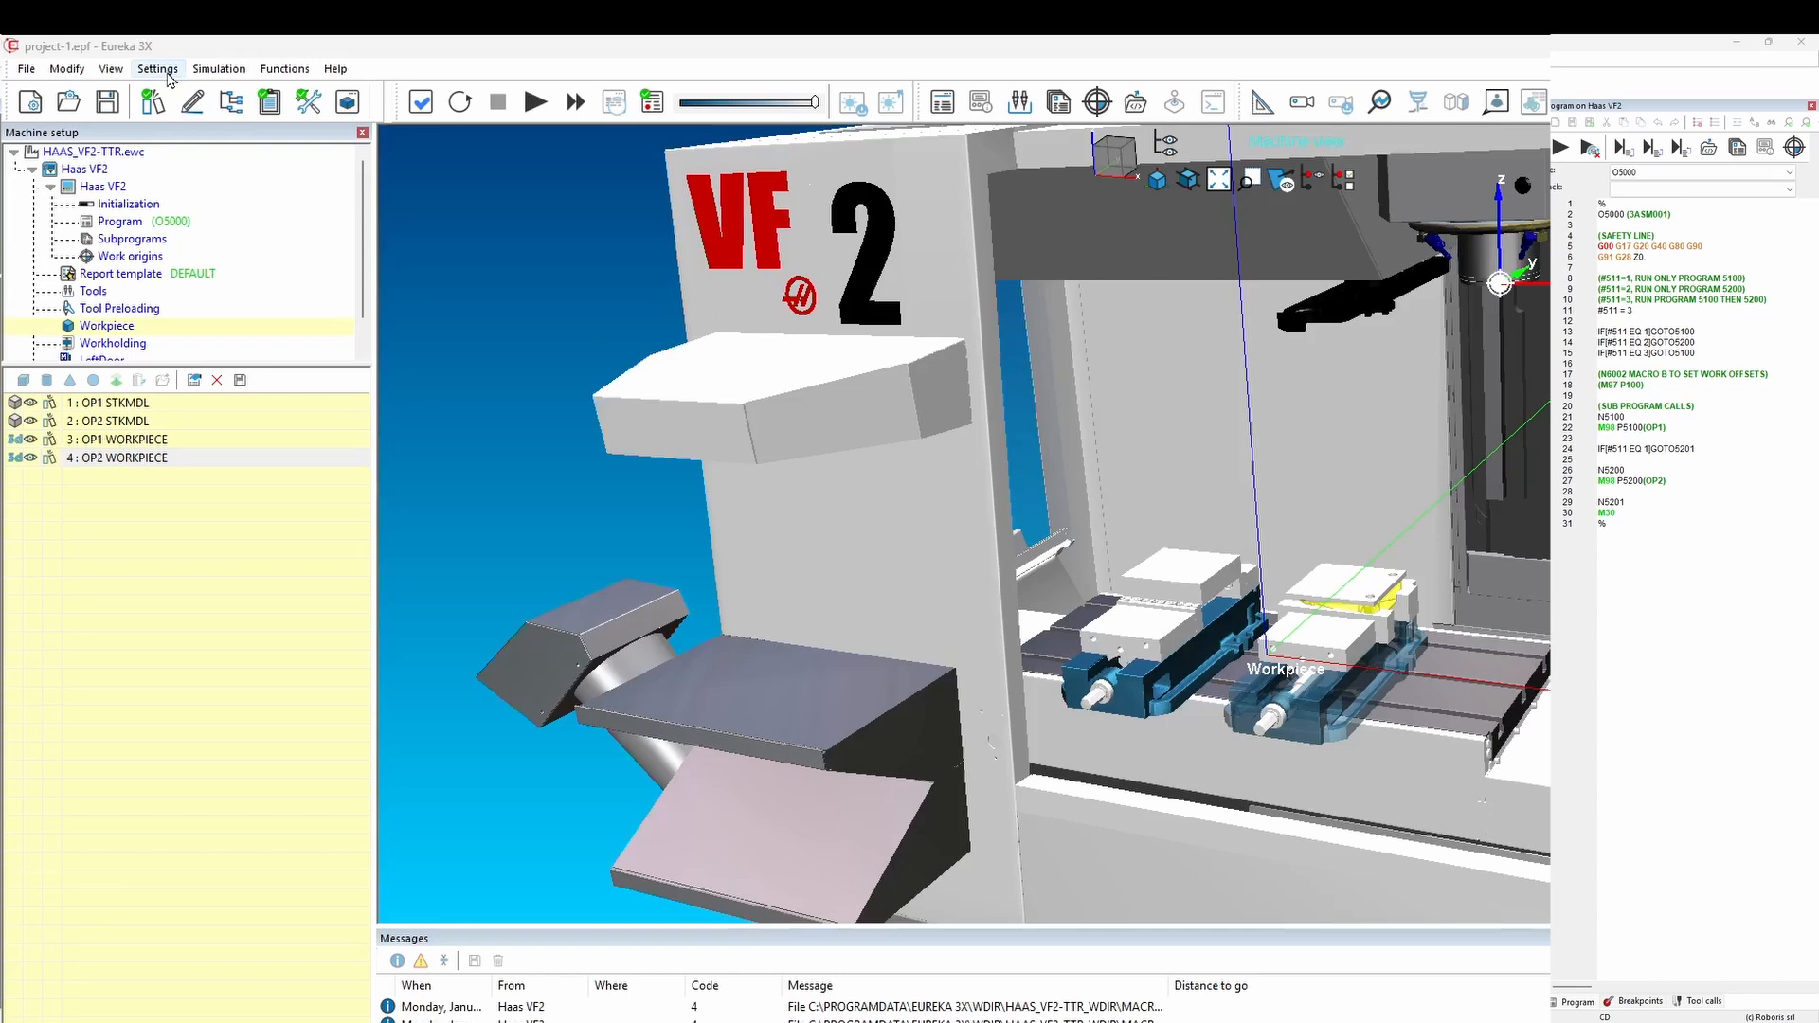
# Examine the visualization quality and stock updating options in the machining parameters, and accept them with stock updating at Low quality.
pyautogui.click(159, 69)
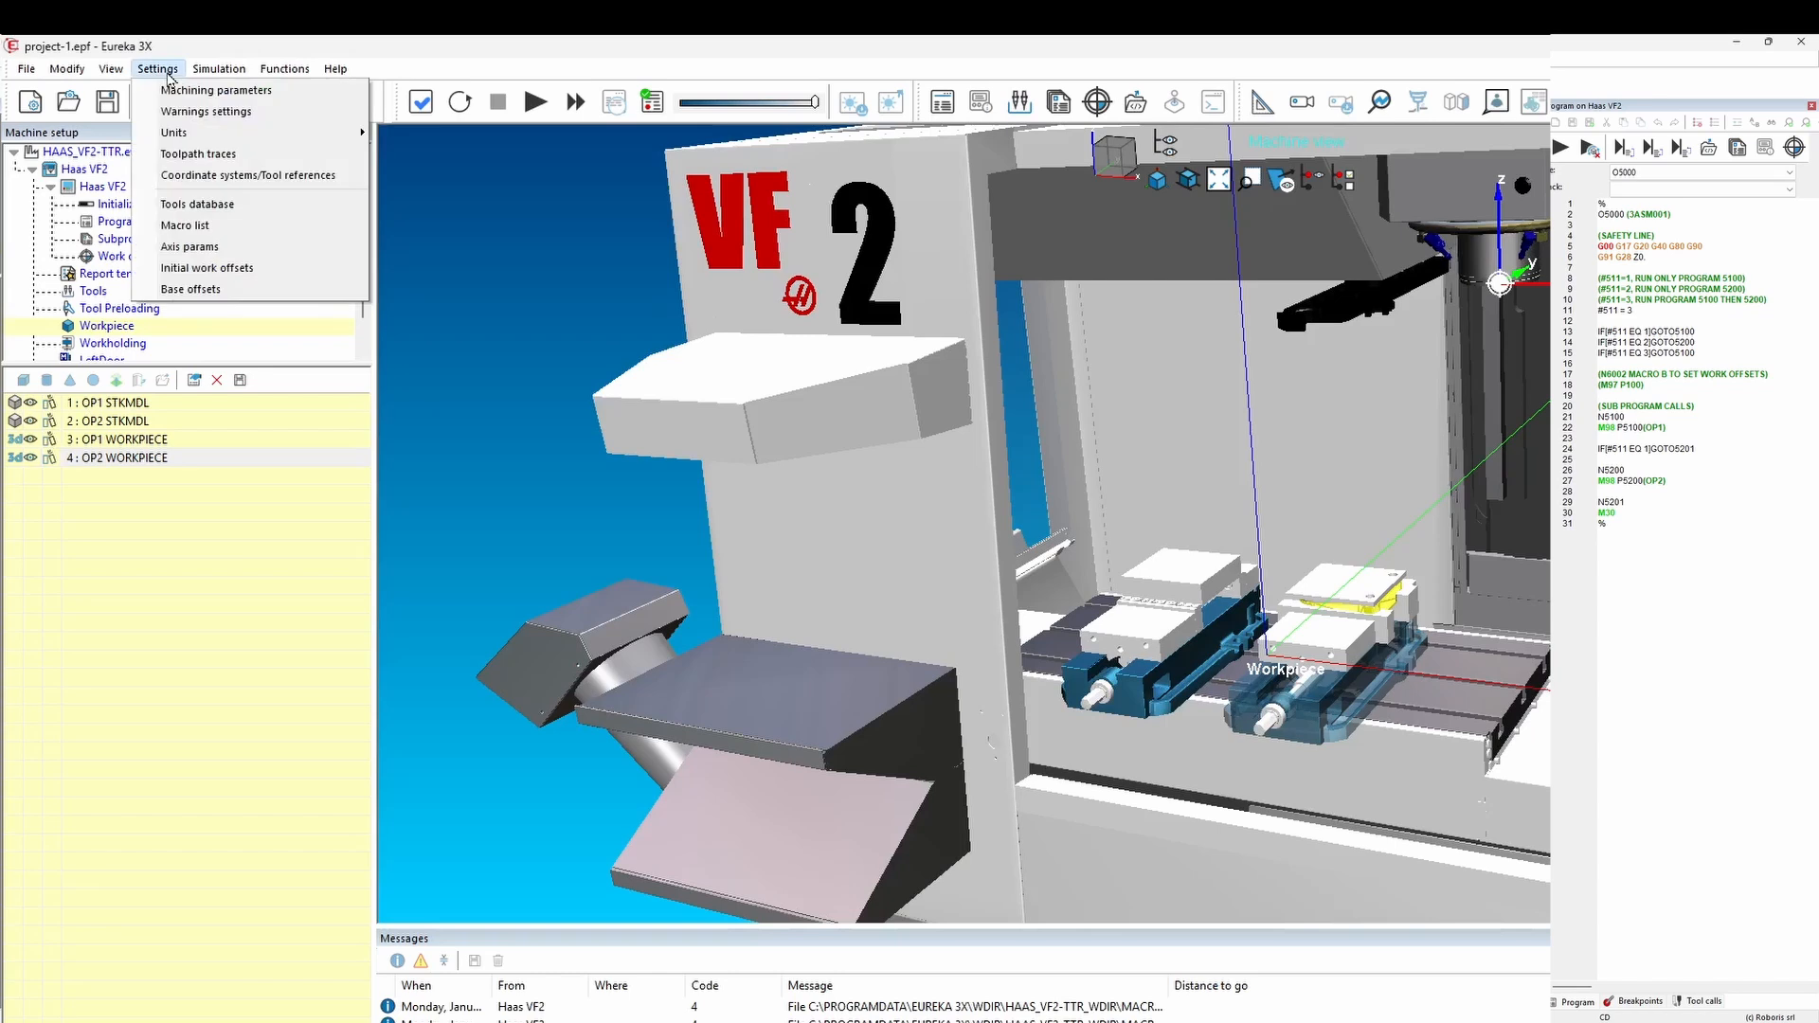
pyautogui.click(284, 95)
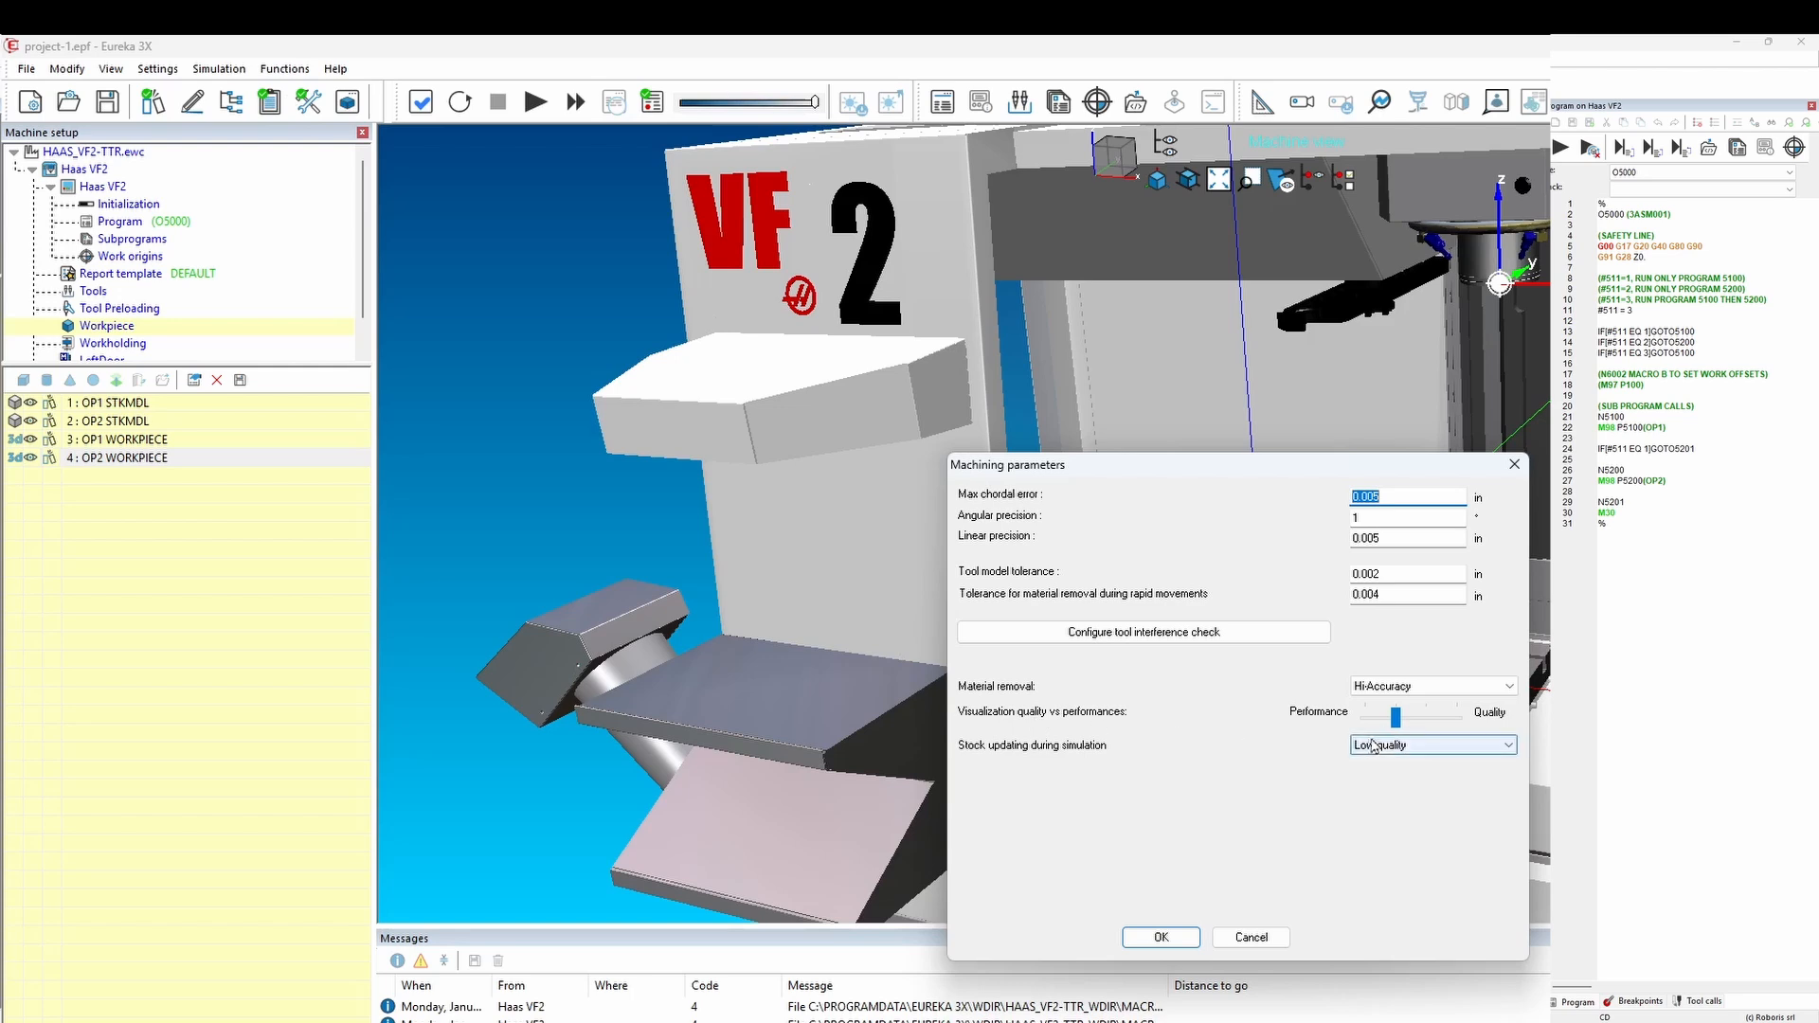
pyautogui.moveTo(1395, 722); pyautogui.dragTo(1457, 731)
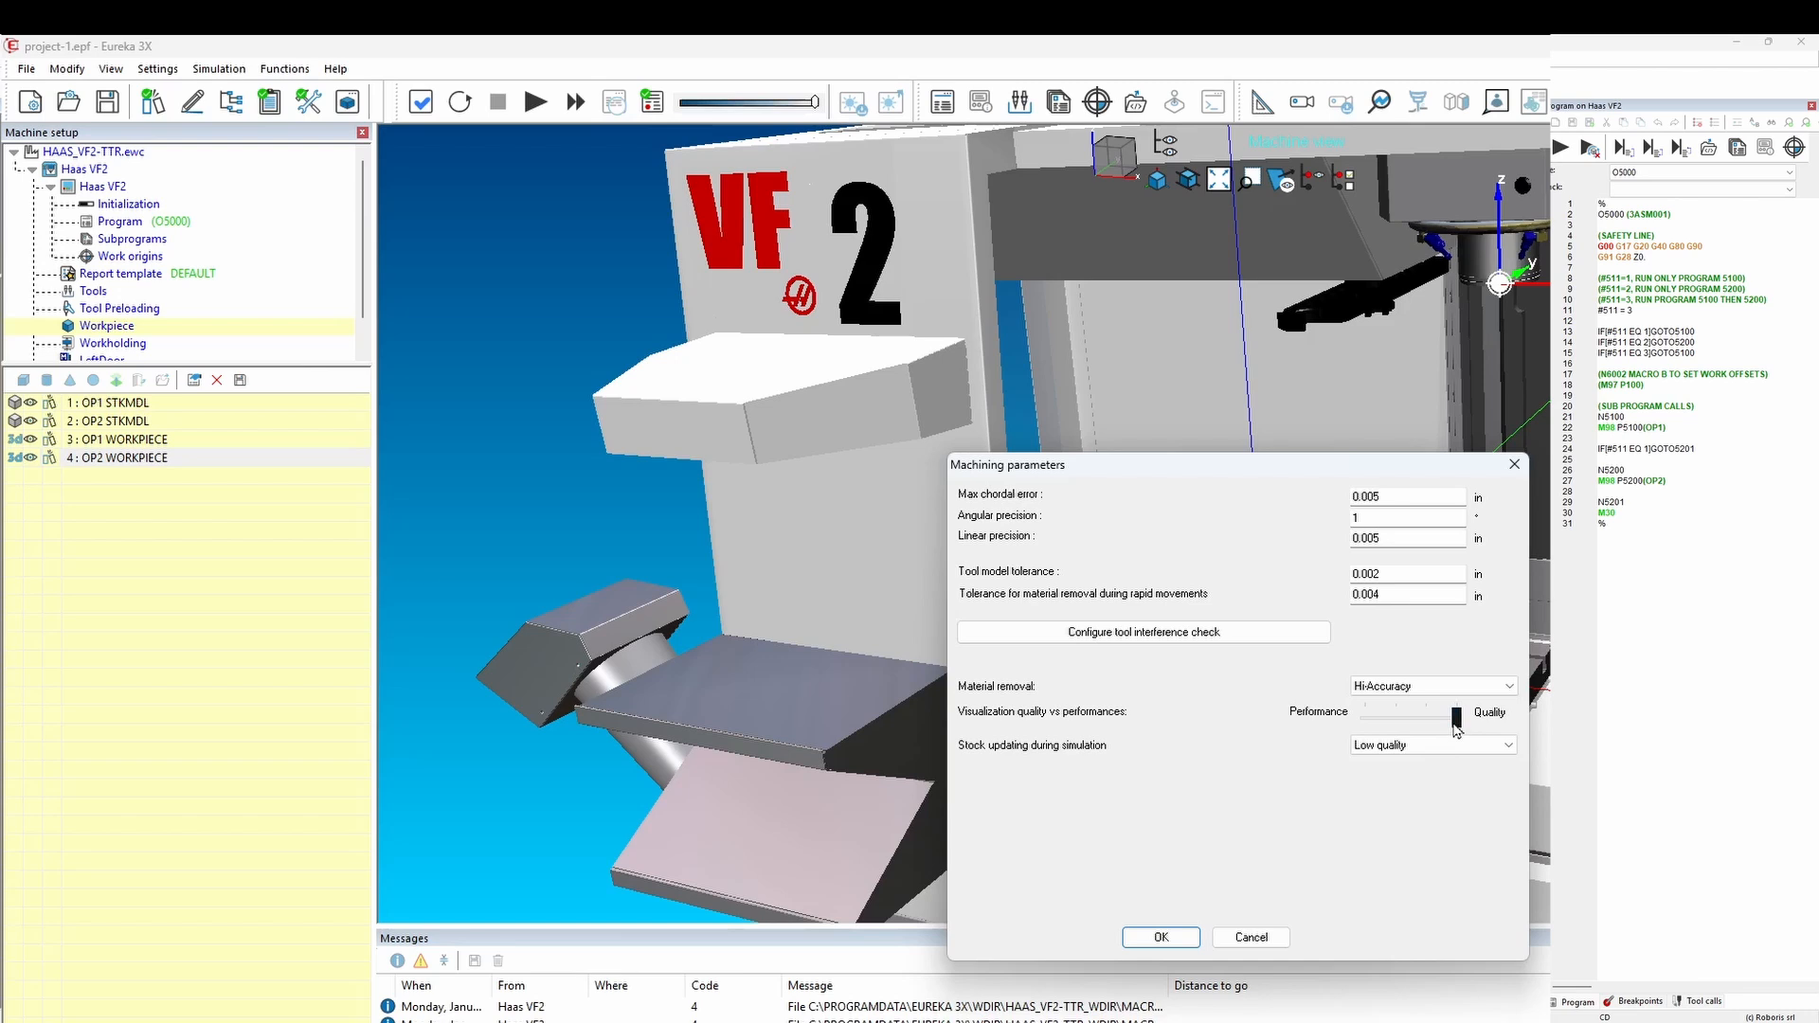
pyautogui.moveTo(1456, 729); pyautogui.dragTo(1353, 722)
pyautogui.click(1389, 730)
pyautogui.click(1507, 748)
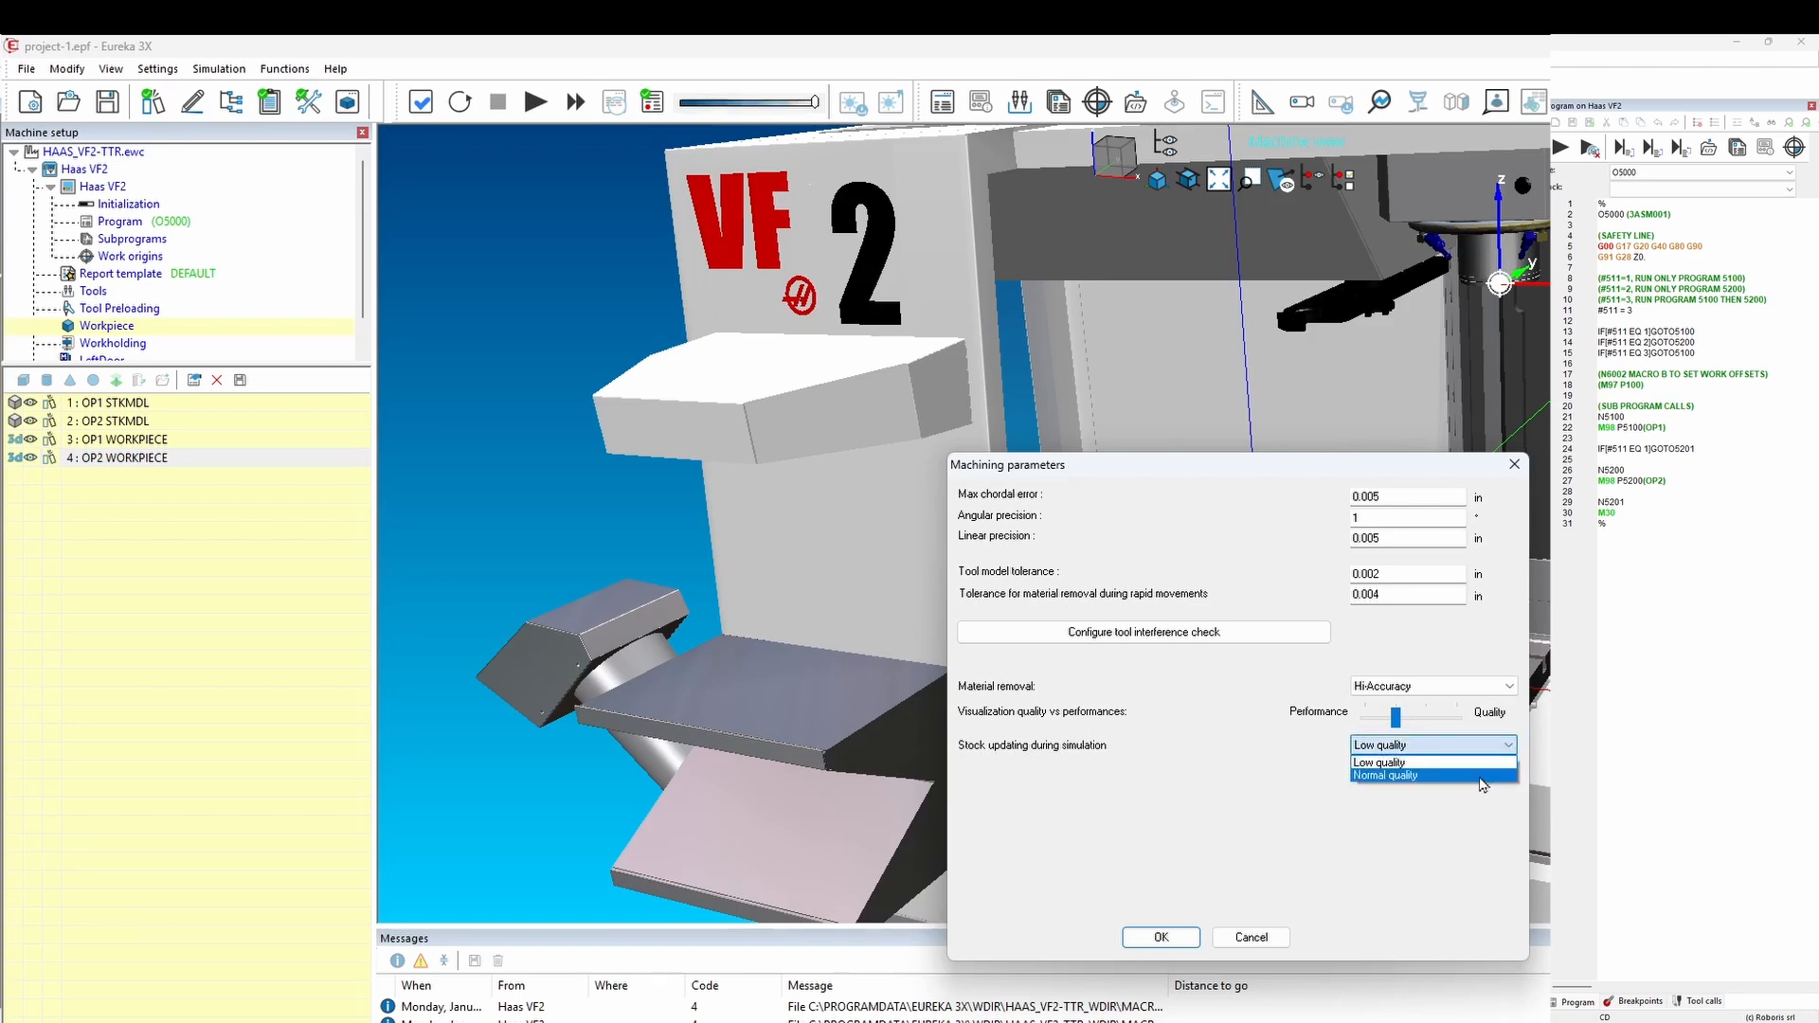
pyautogui.click(1475, 750)
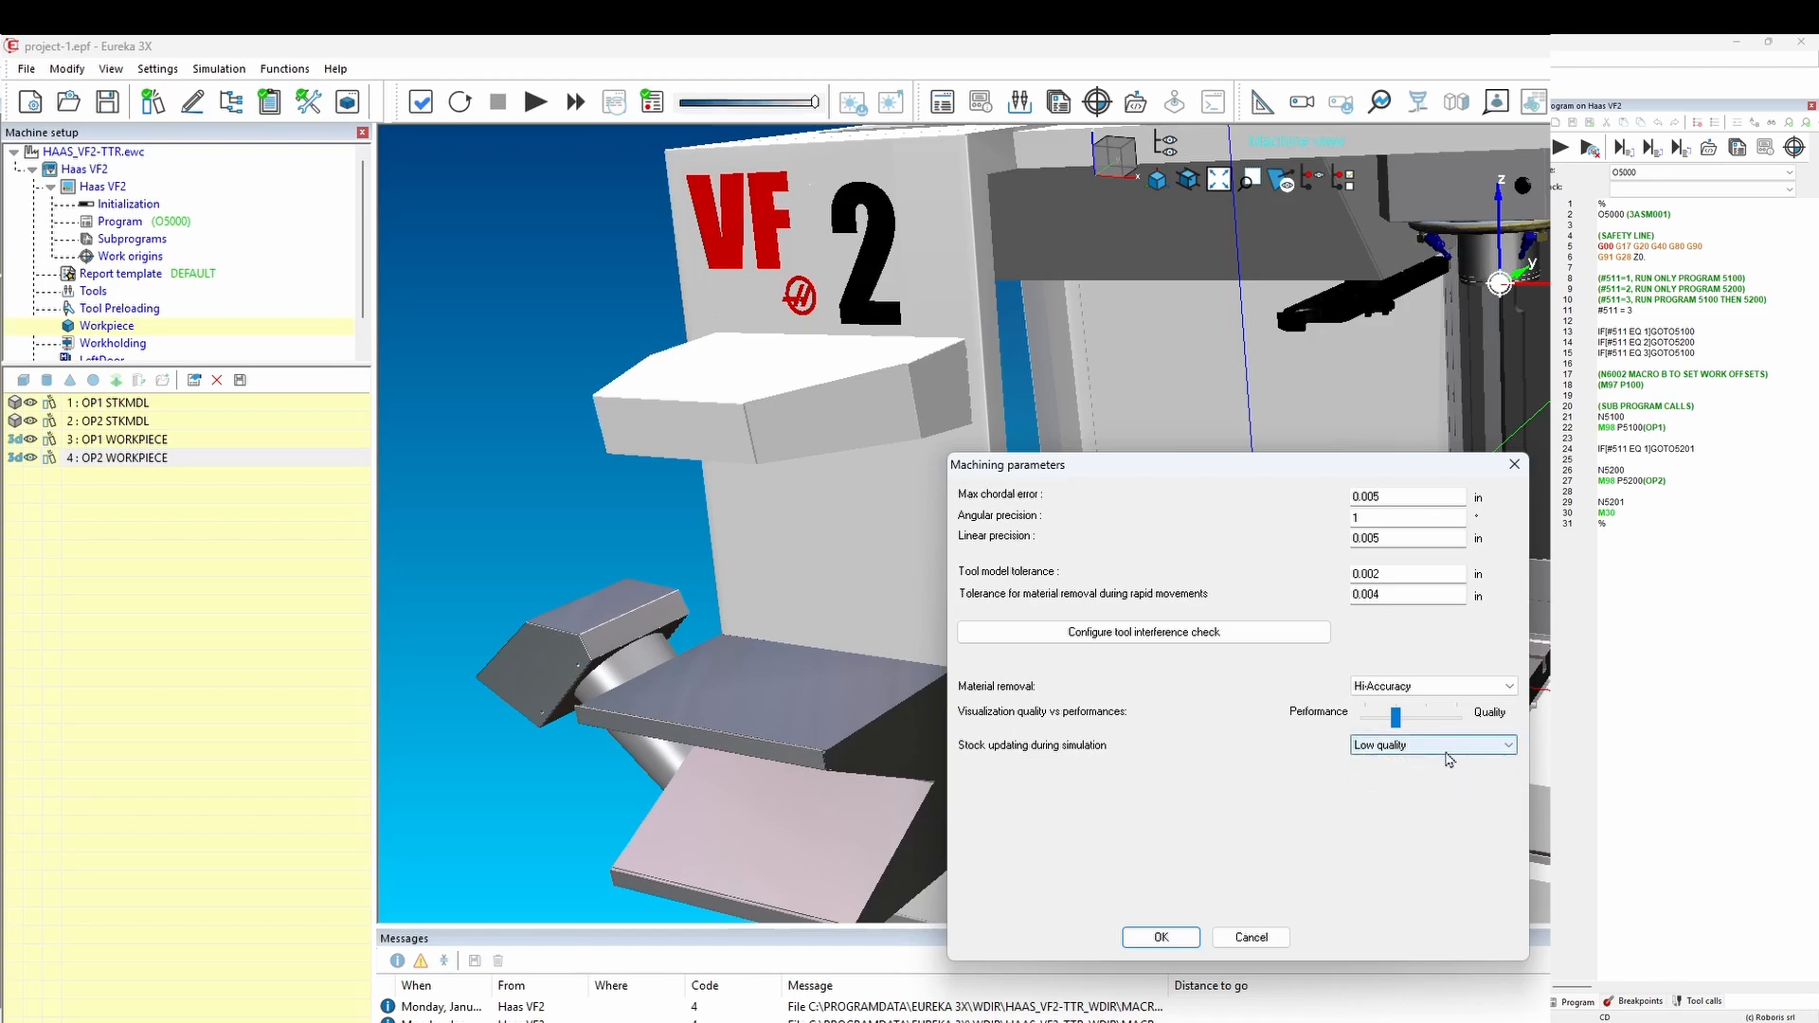
pyautogui.click(1160, 938)
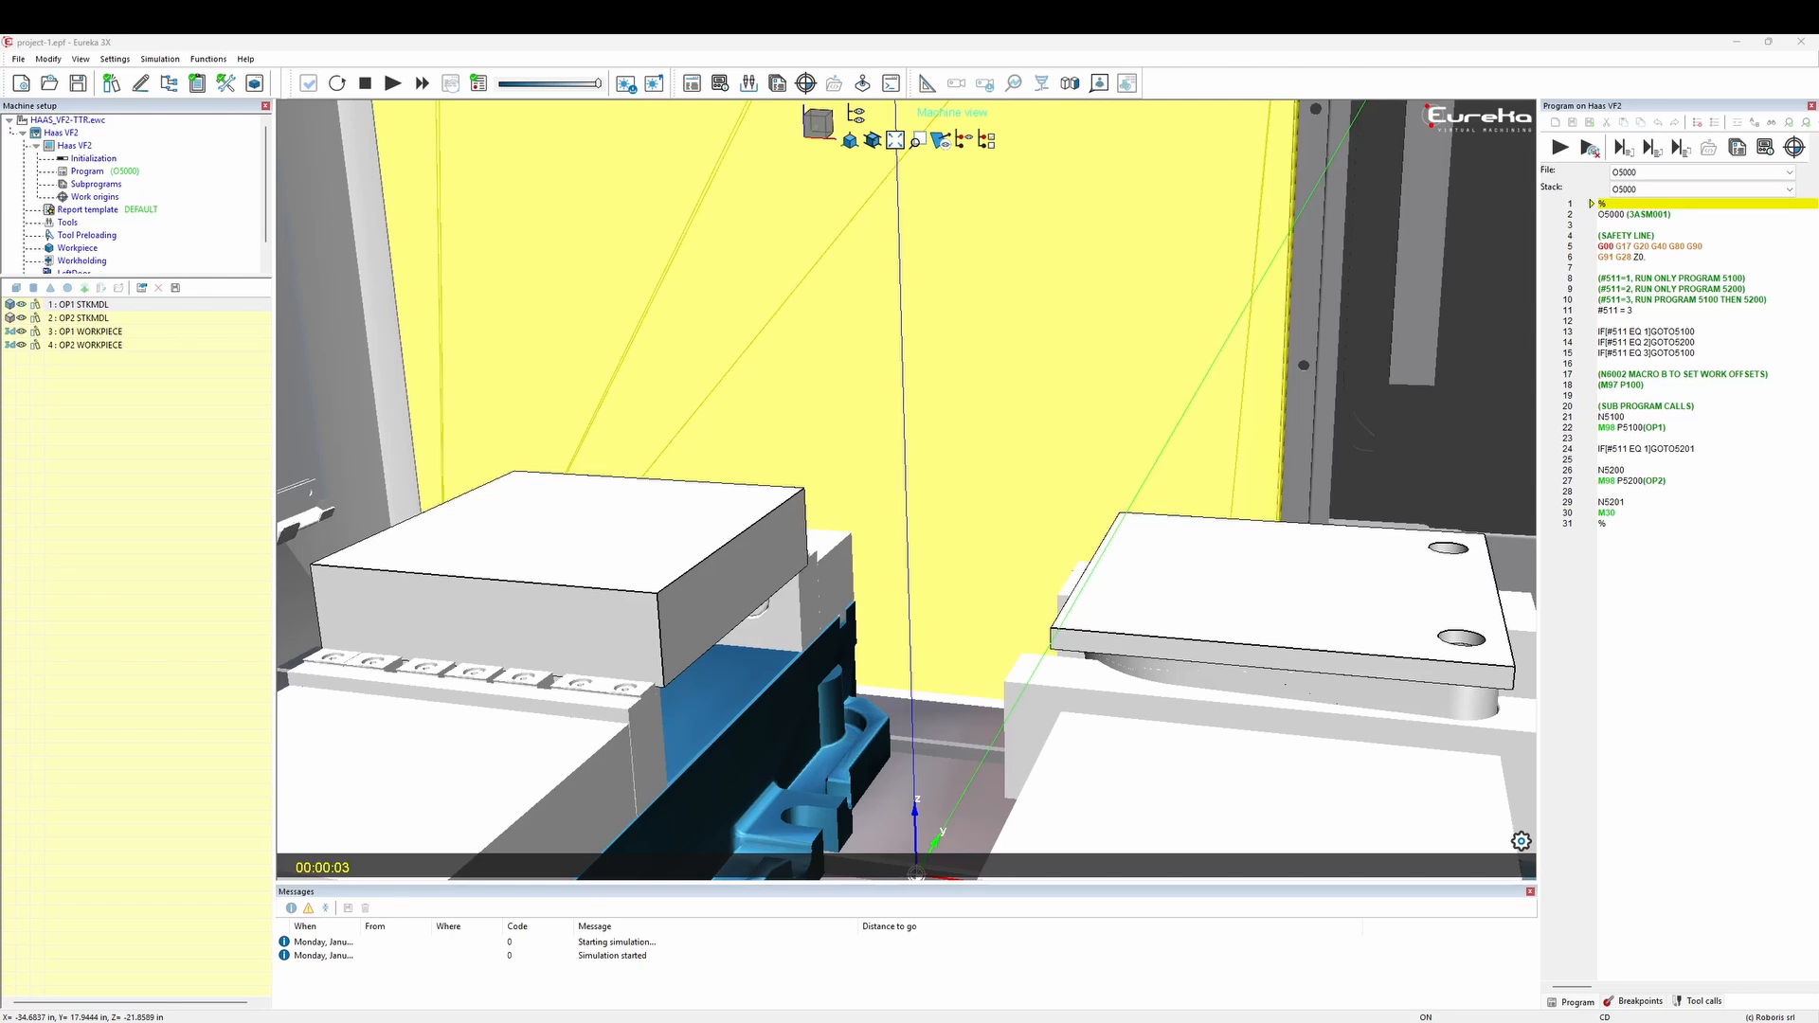
# Reset the simulation with the machined stock restored to its original shape, and hide OP1 STKMDL and OP2 STKMDL in the Workpiece node.
pyautogui.click(337, 84)
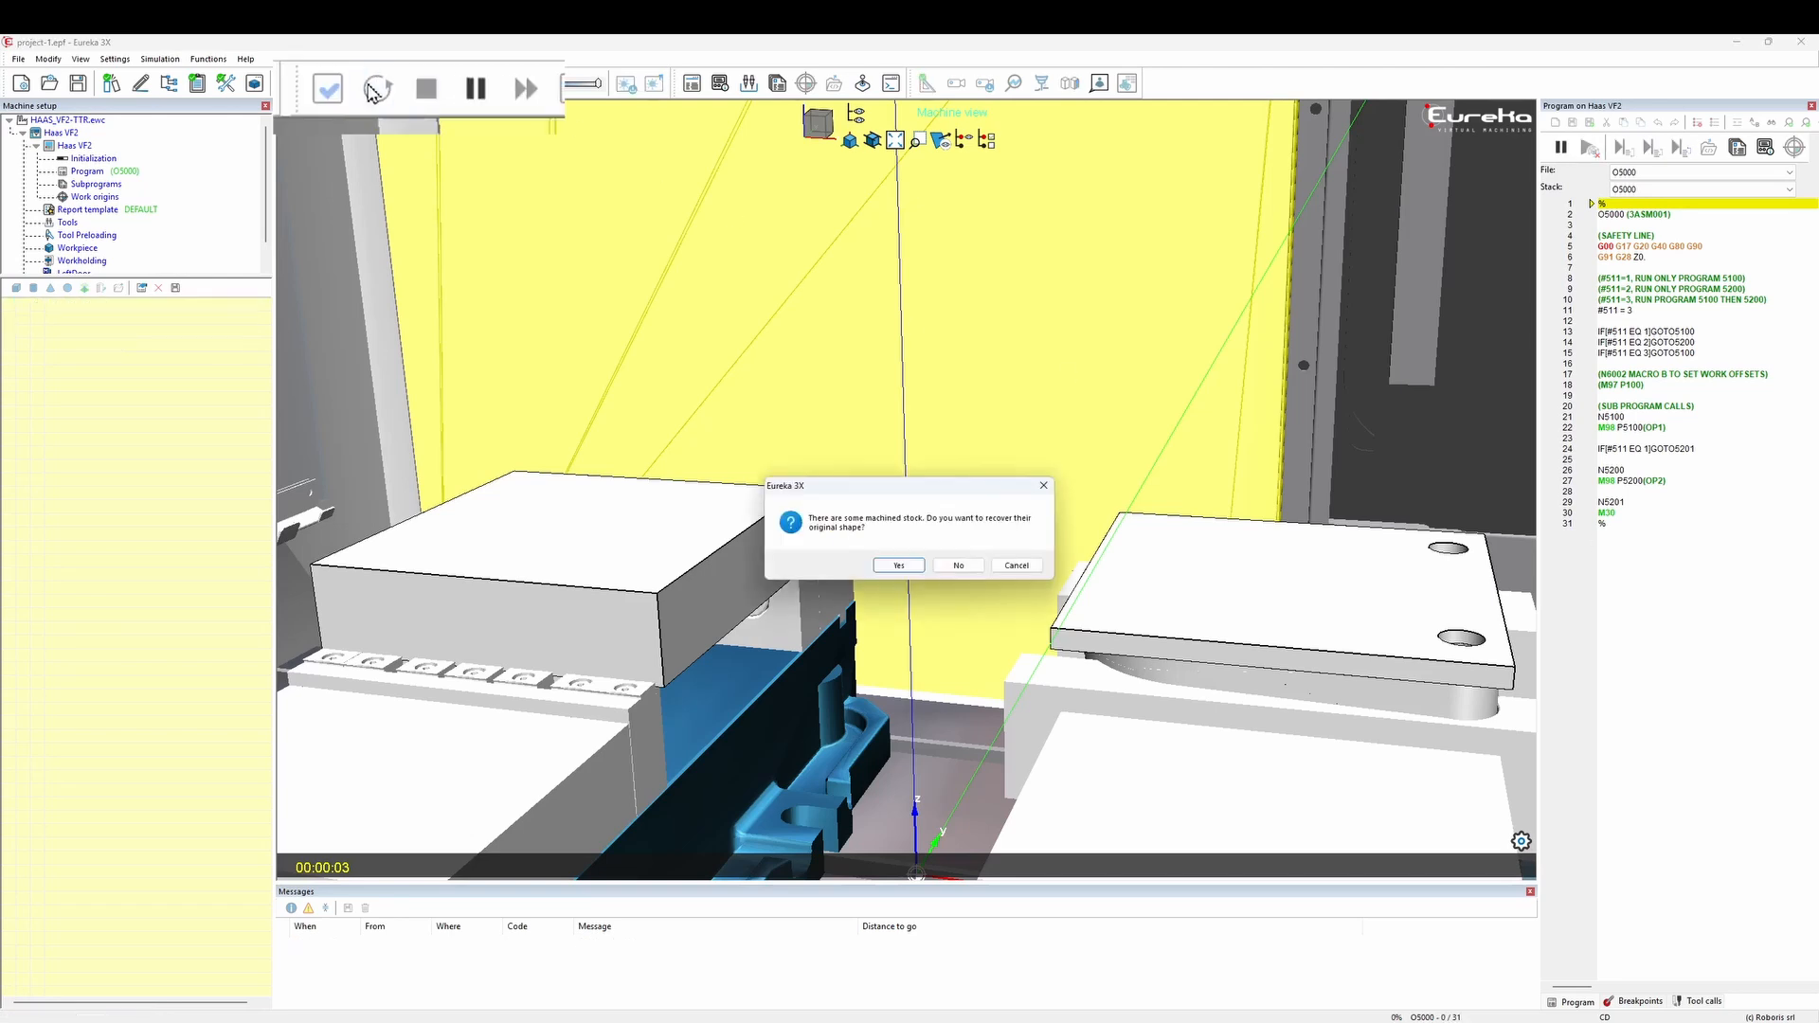
pyautogui.click(886, 566)
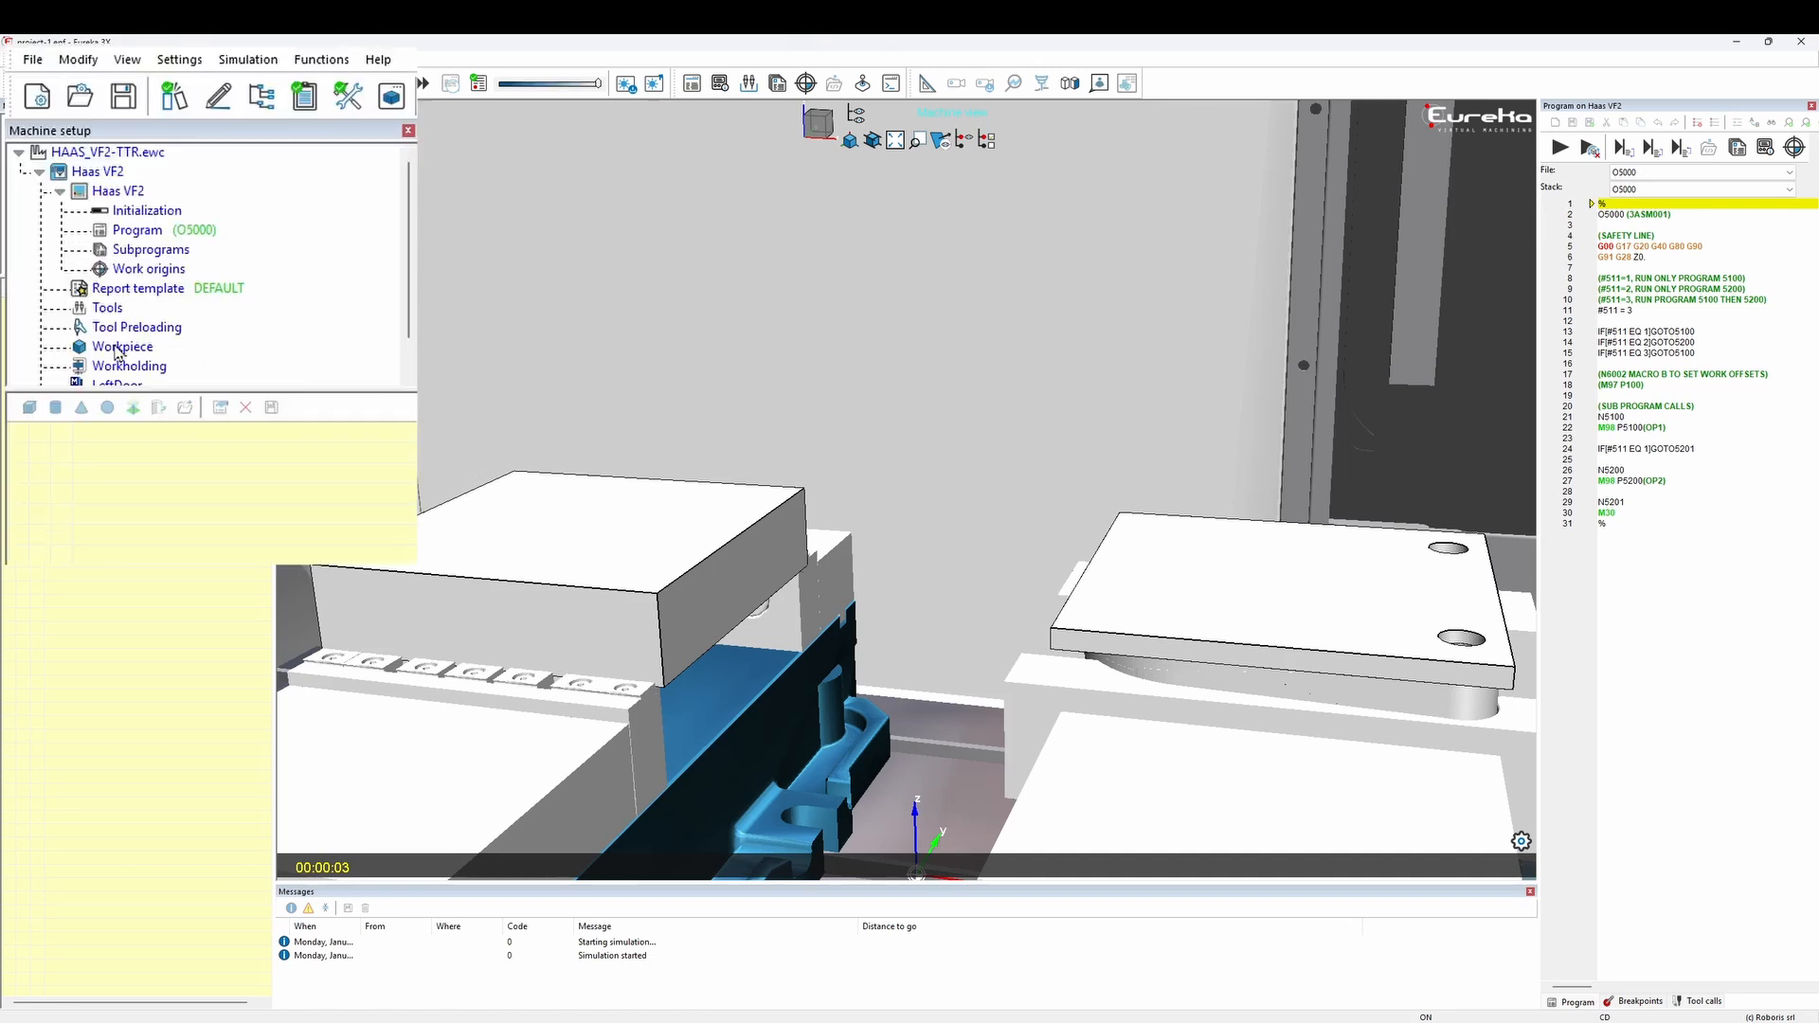
pyautogui.click(78, 250)
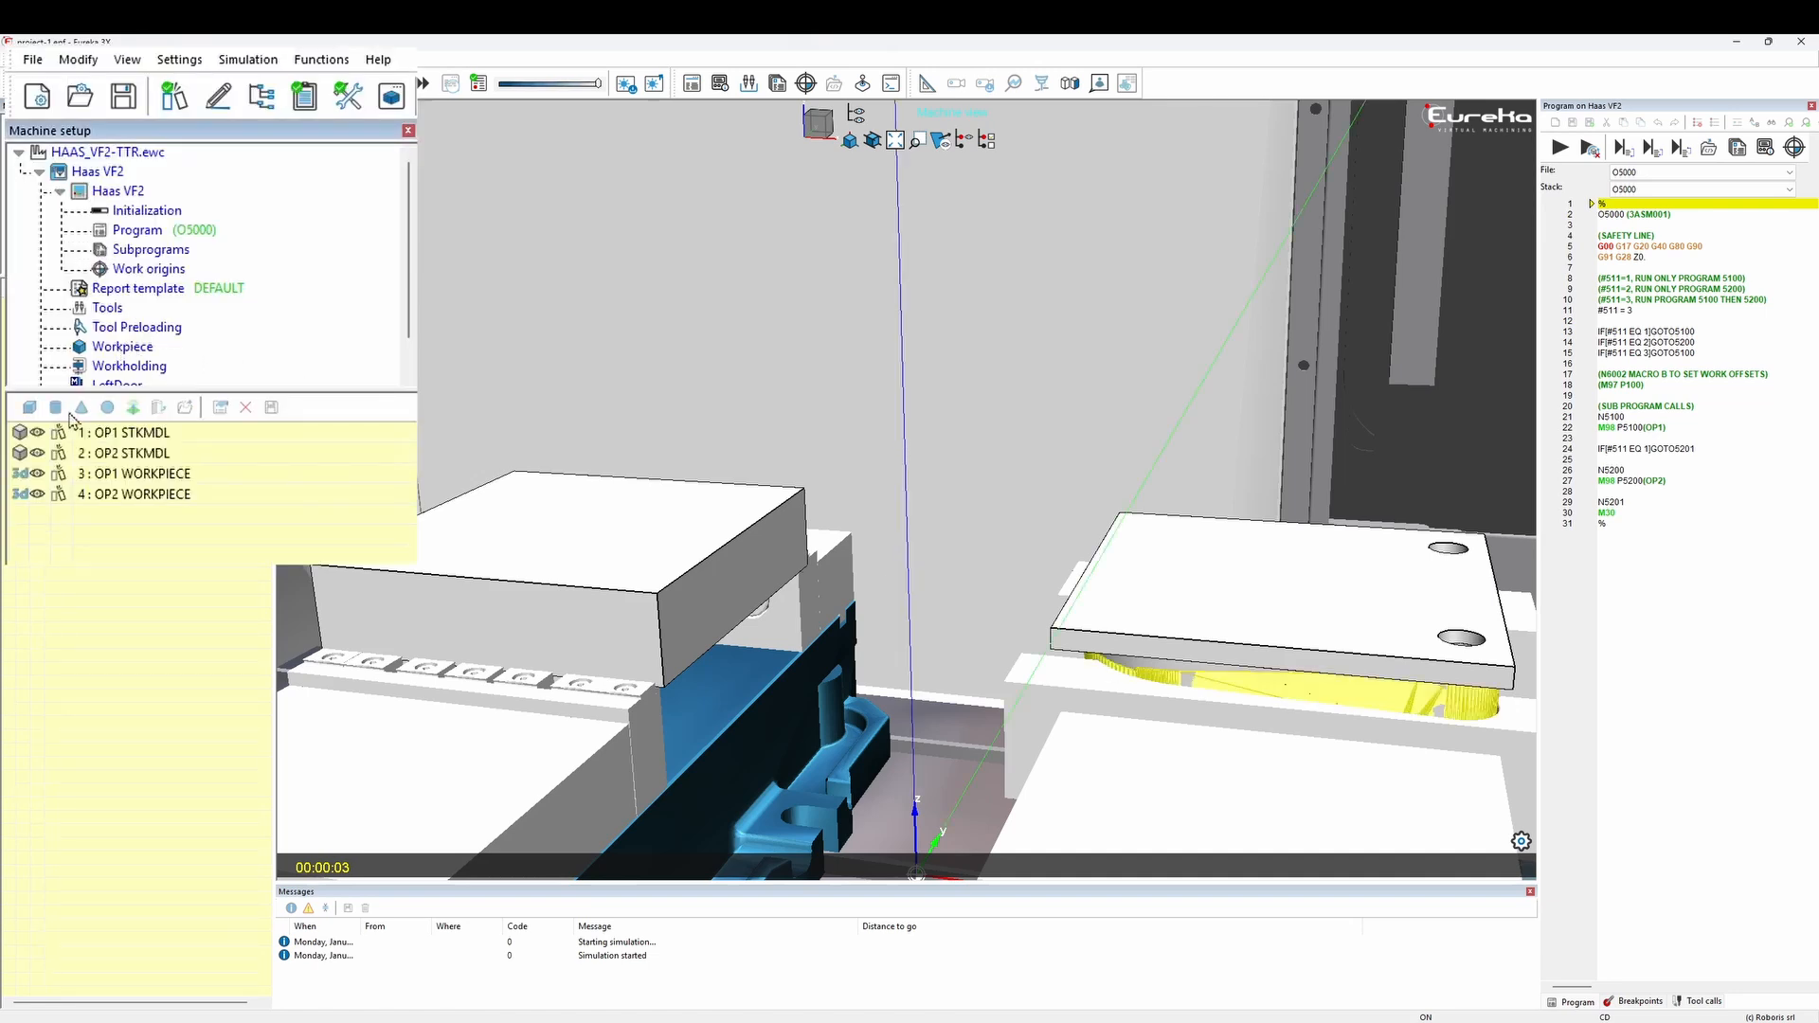
pyautogui.click(38, 433)
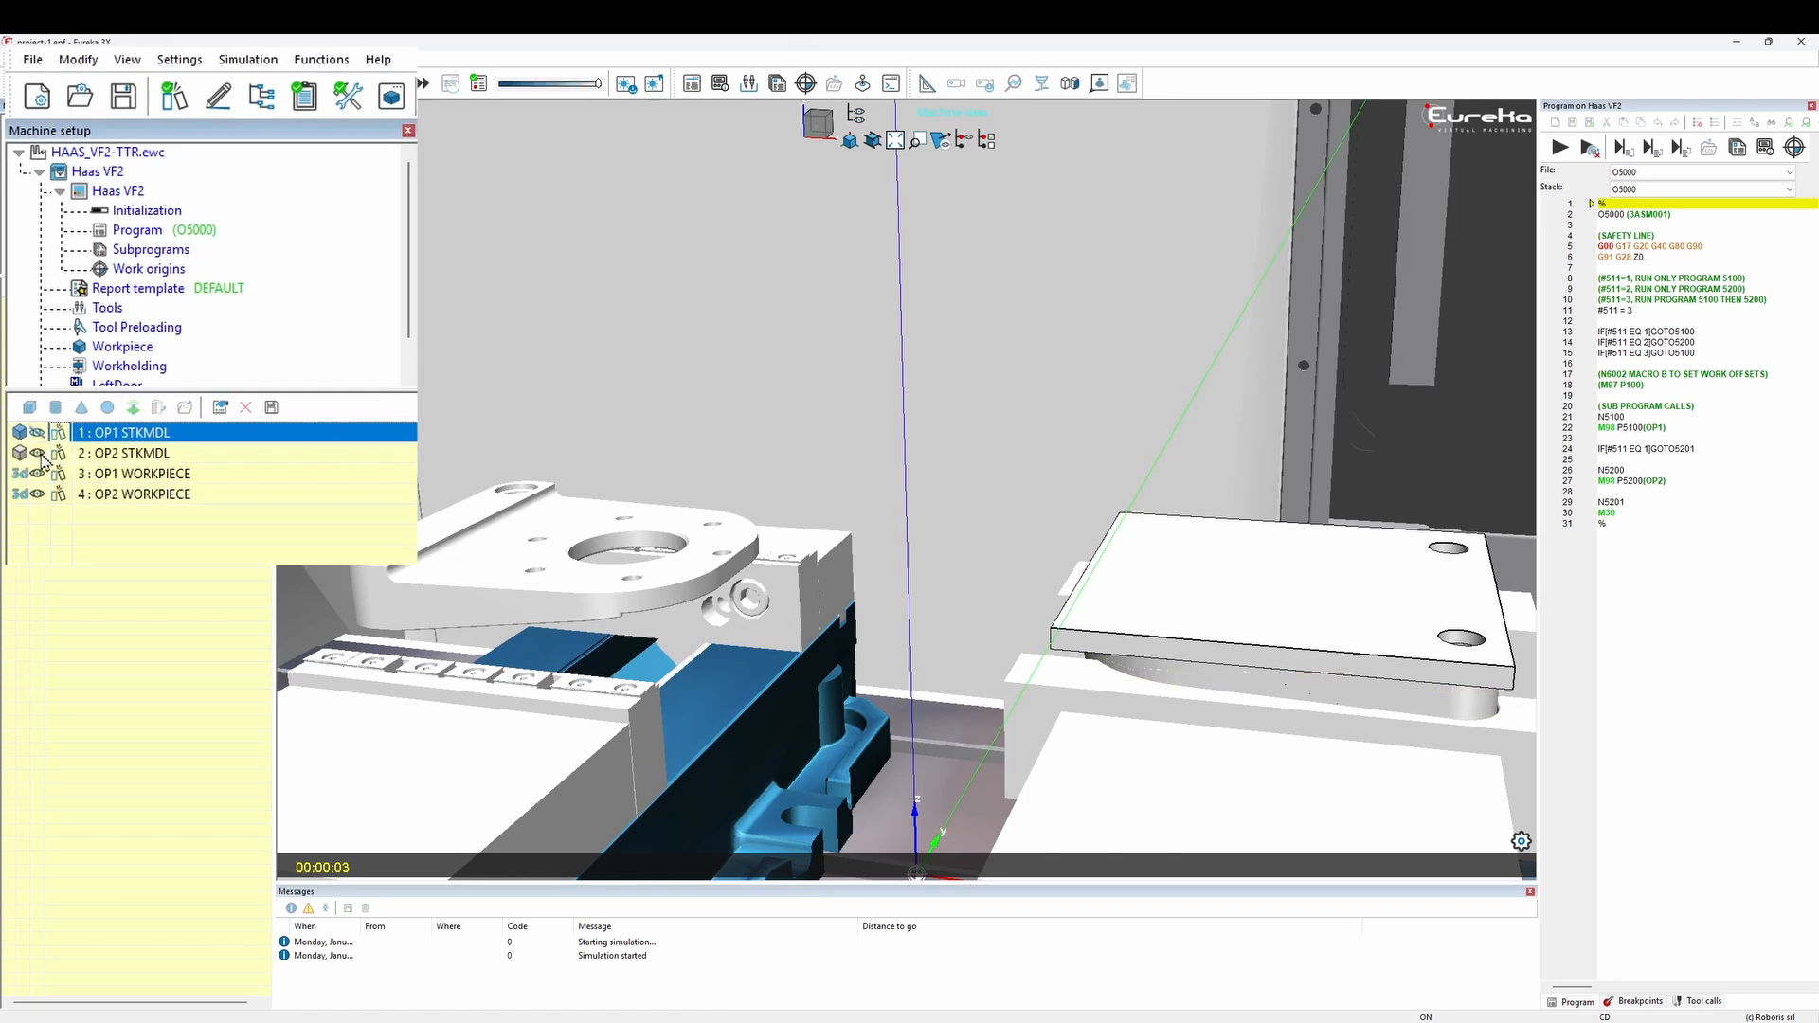
pyautogui.click(38, 453)
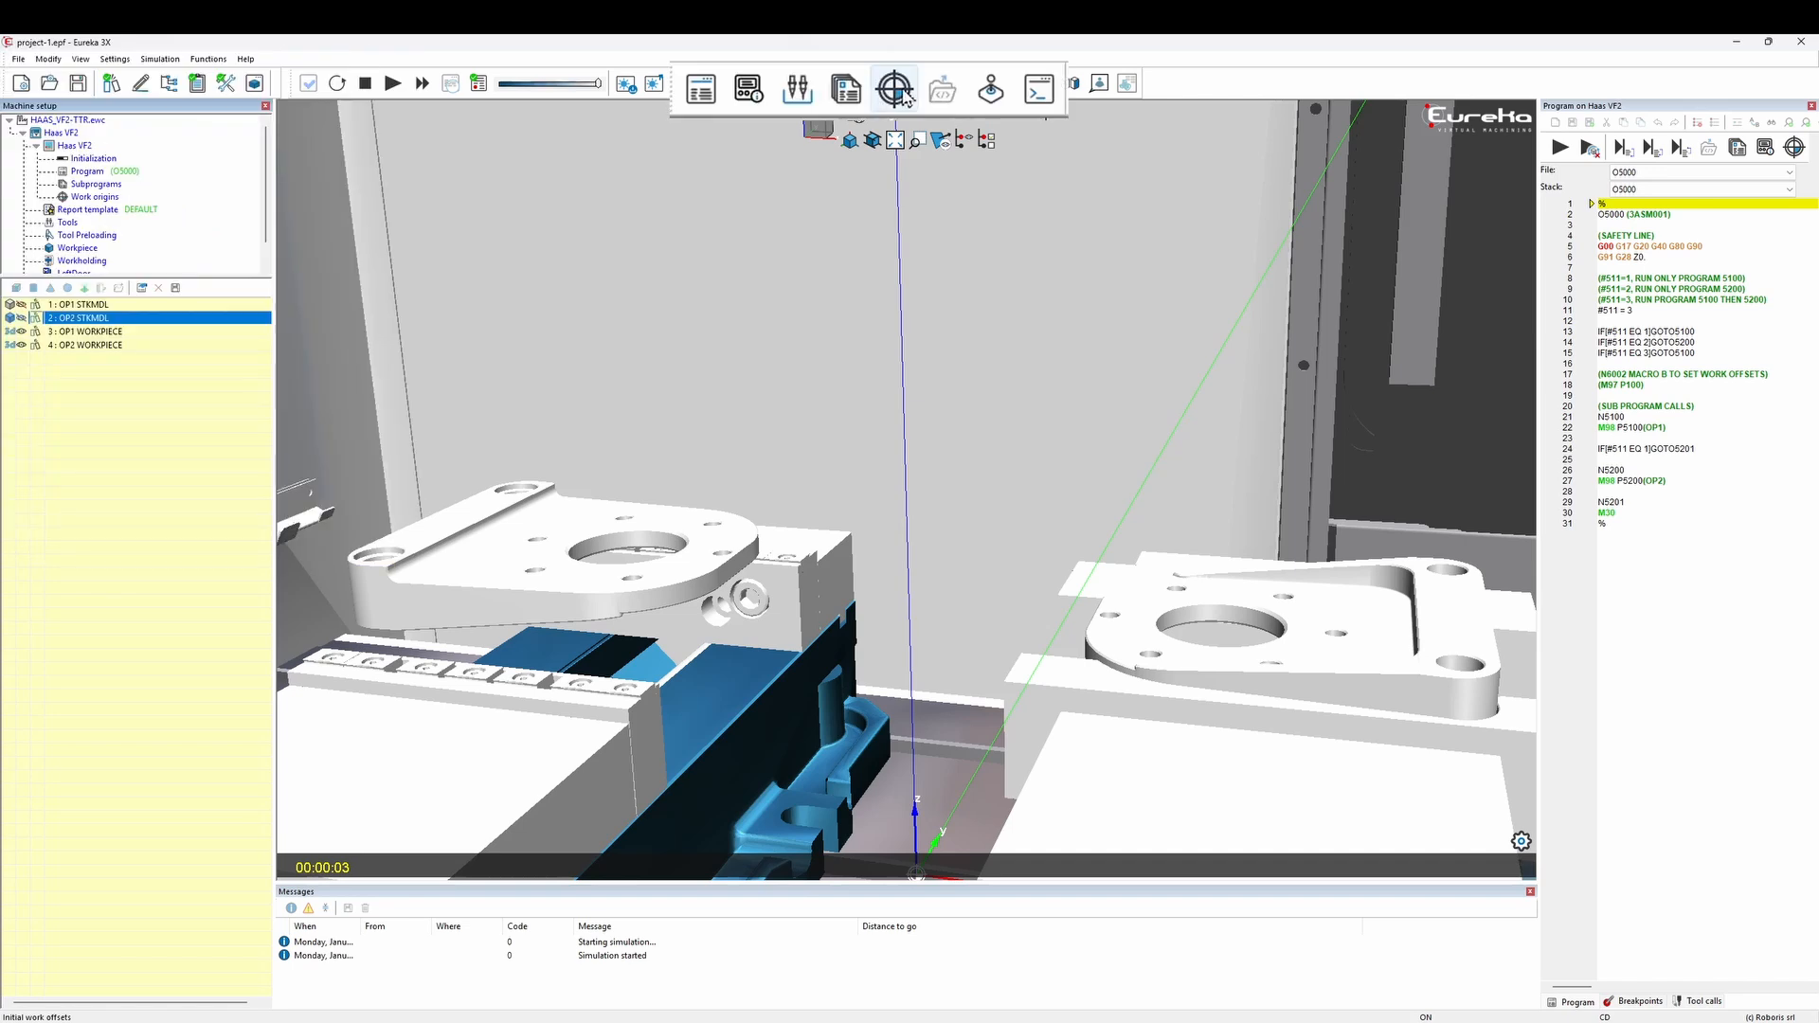
# Add a G54 initial work offset located at the centre of the OP1 workpiece's large bore.
pyautogui.click(806, 83)
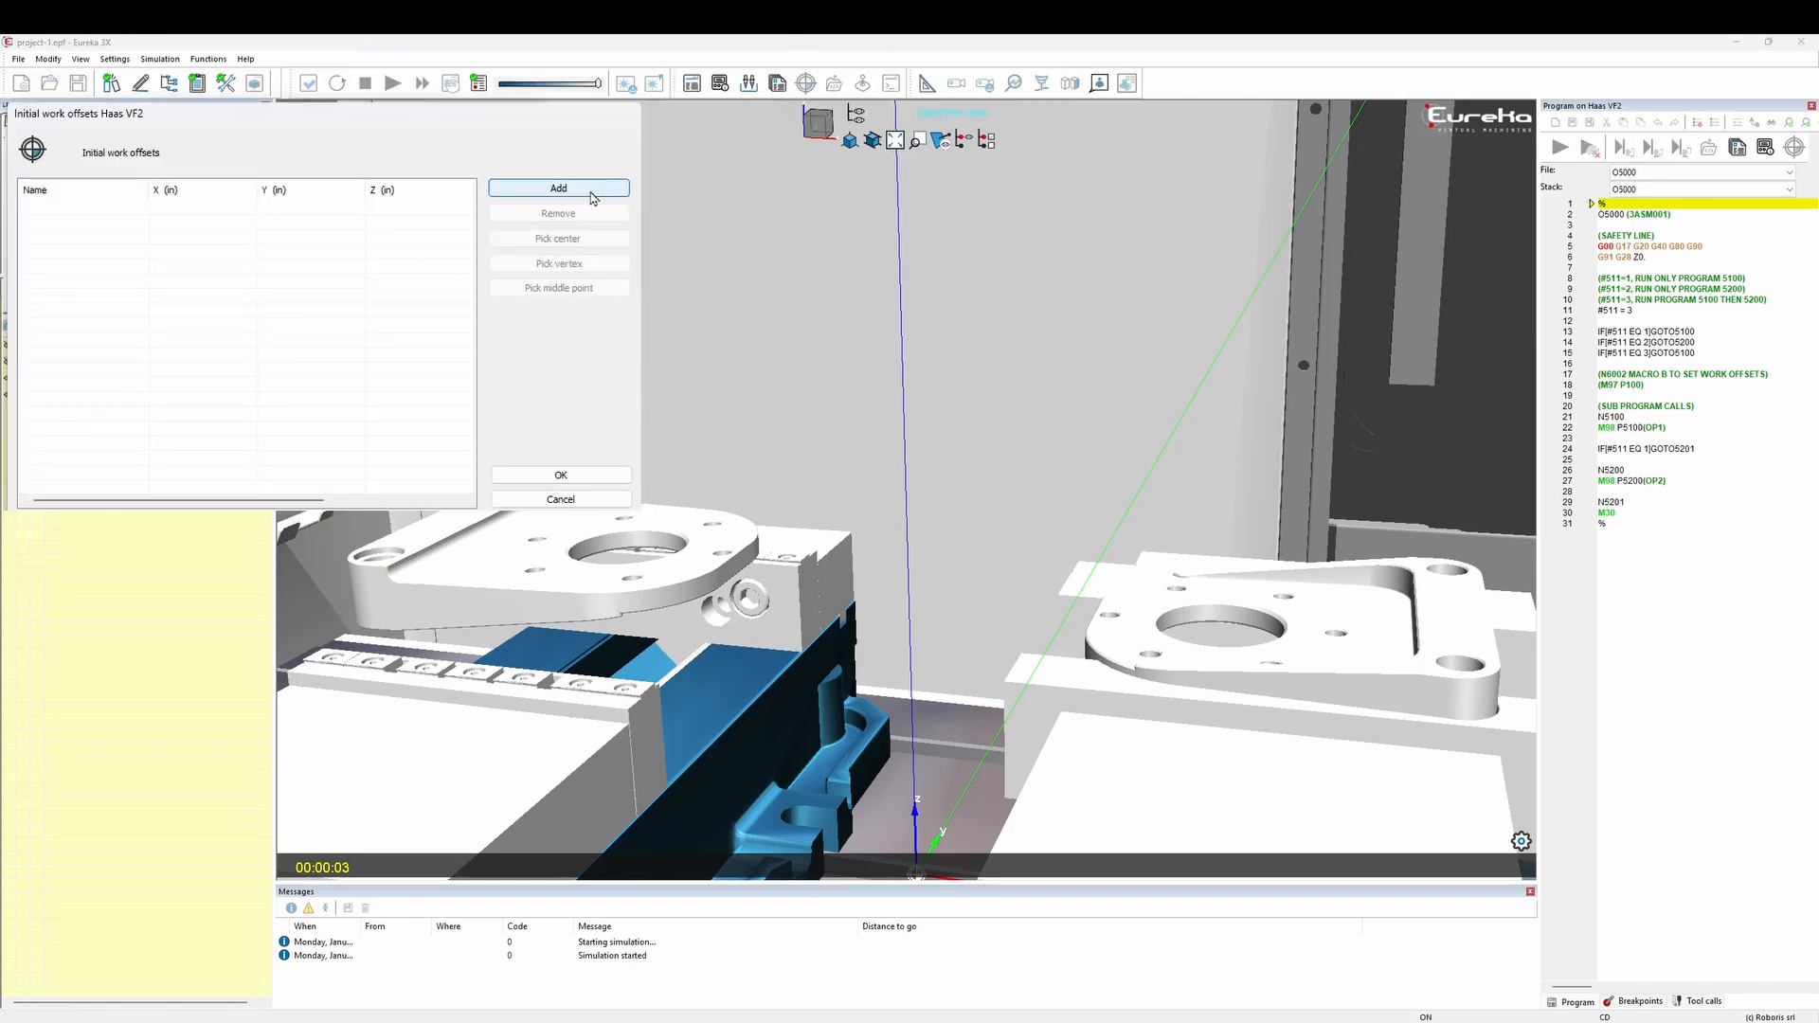
pyautogui.click(592, 194)
pyautogui.click(54, 216)
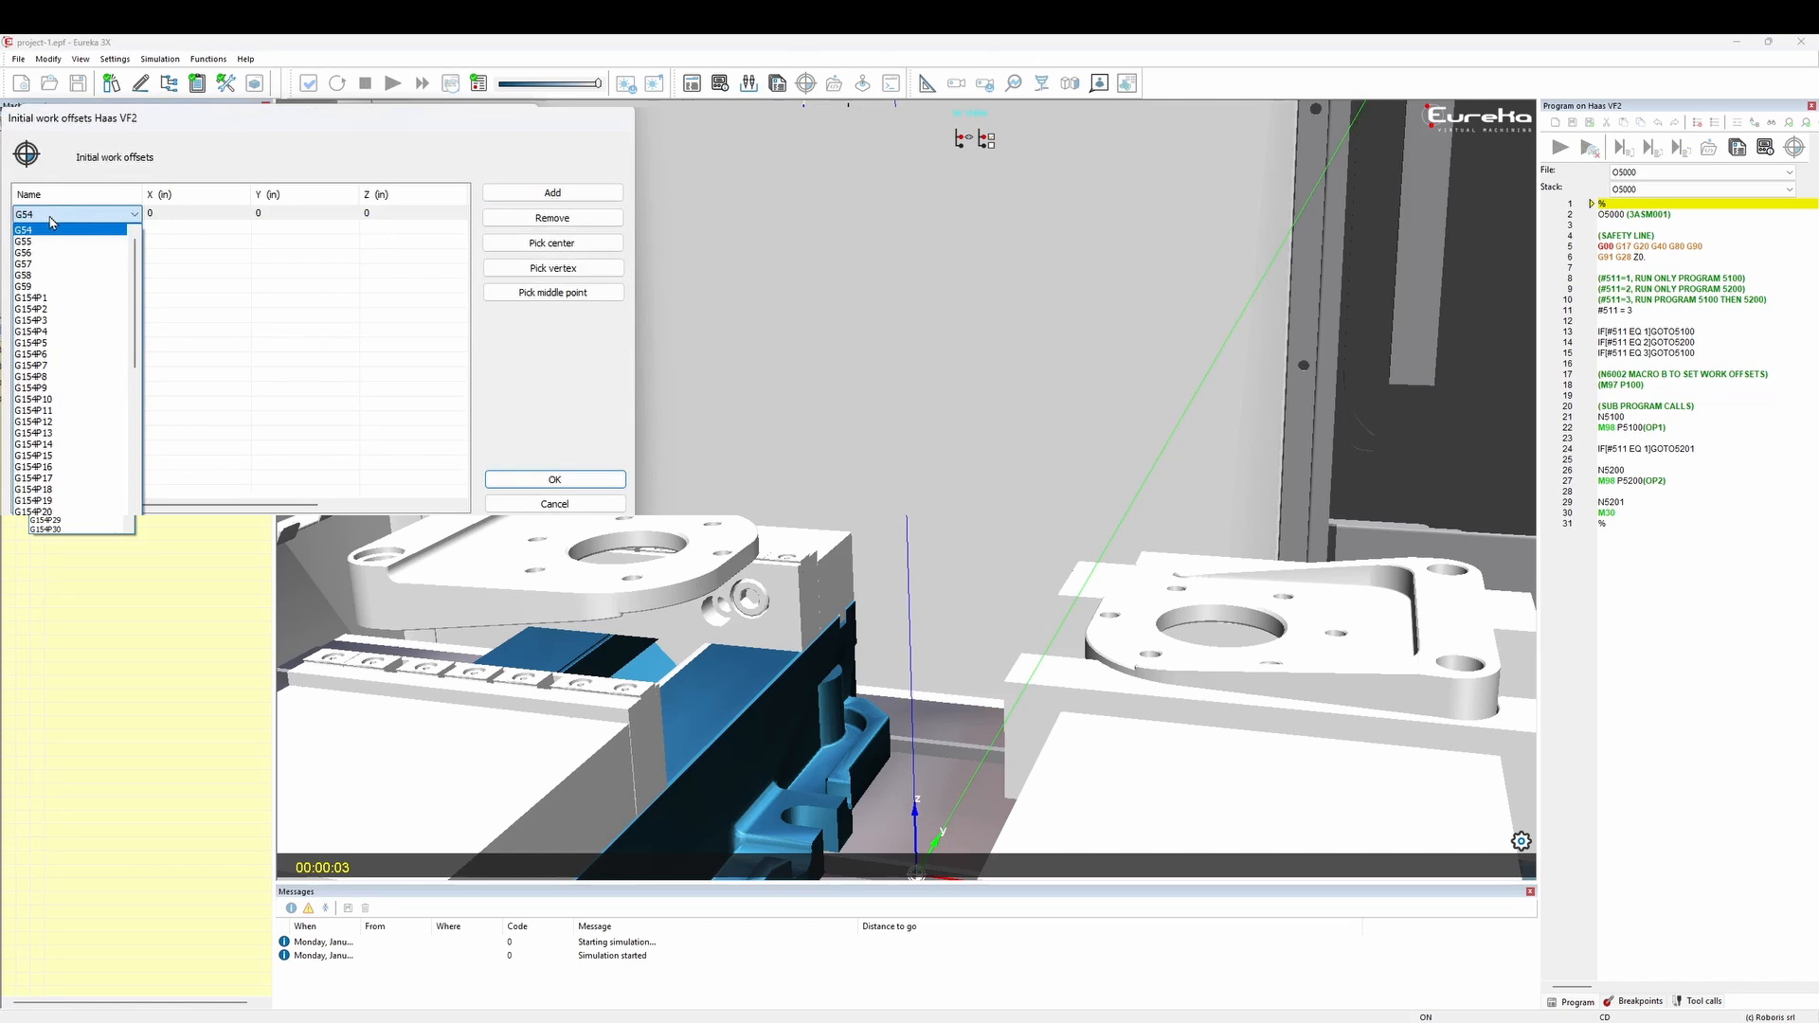
pyautogui.click(53, 233)
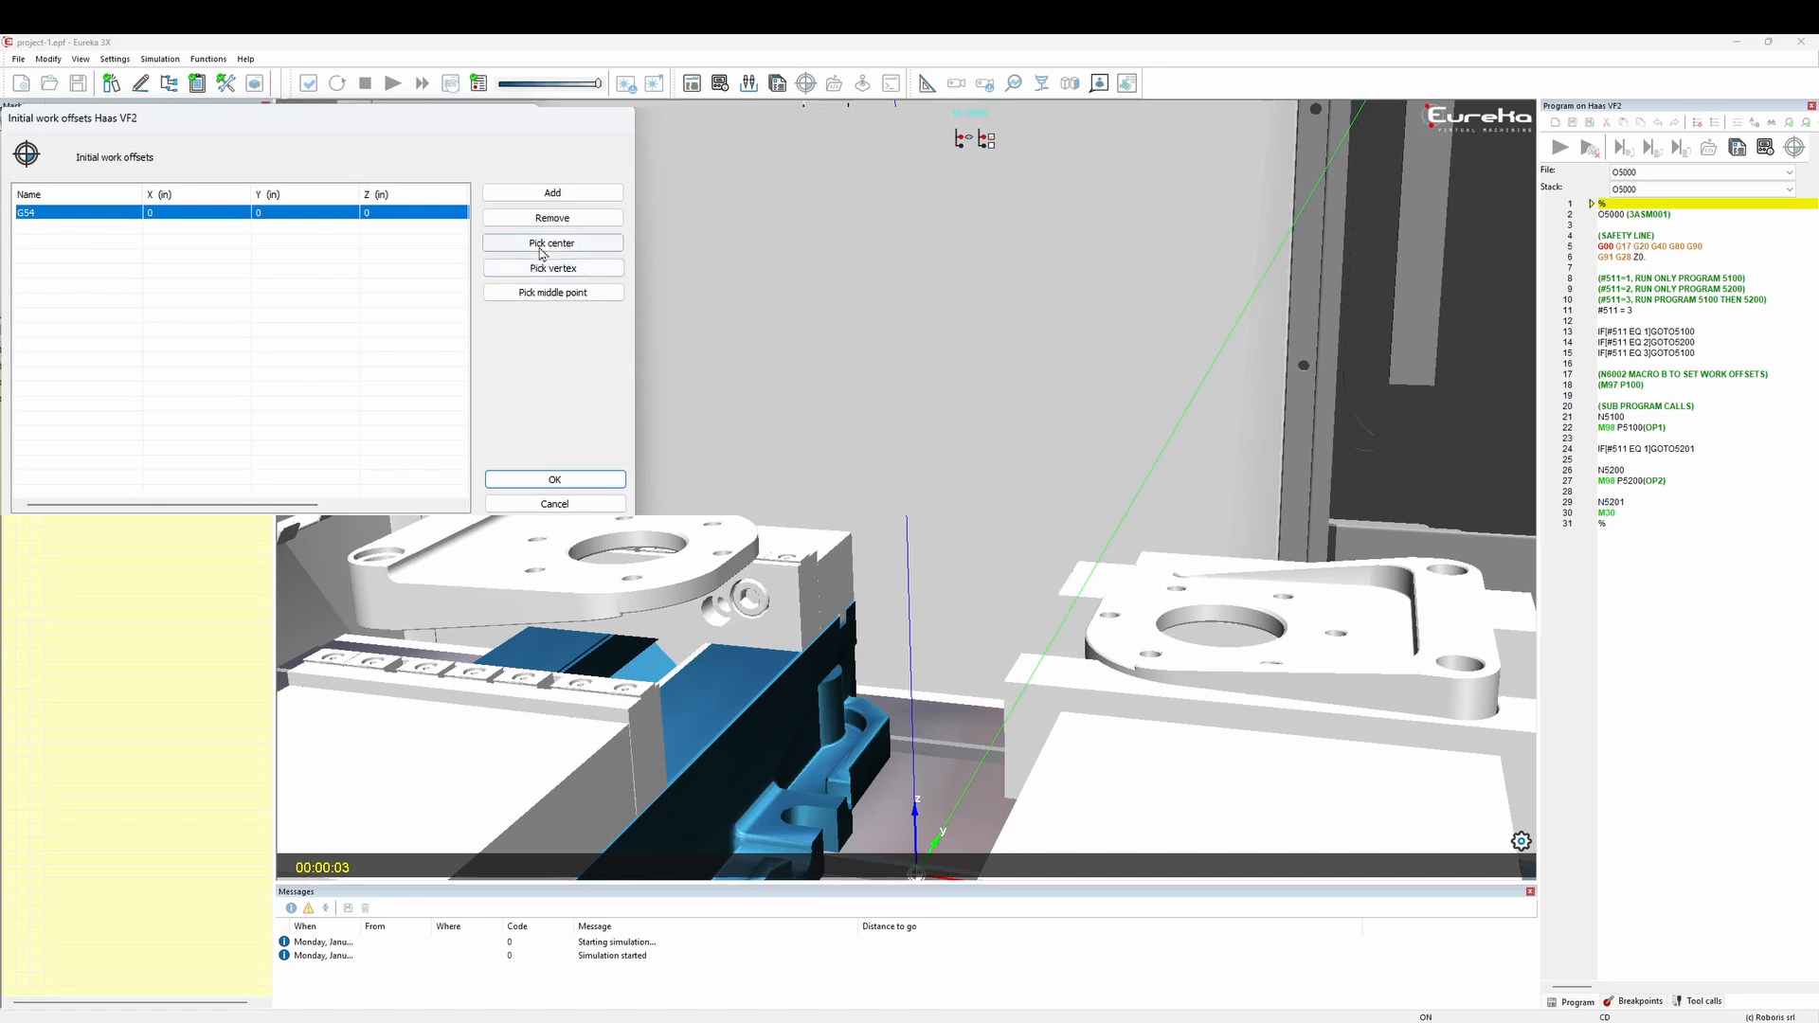
pyautogui.click(599, 244)
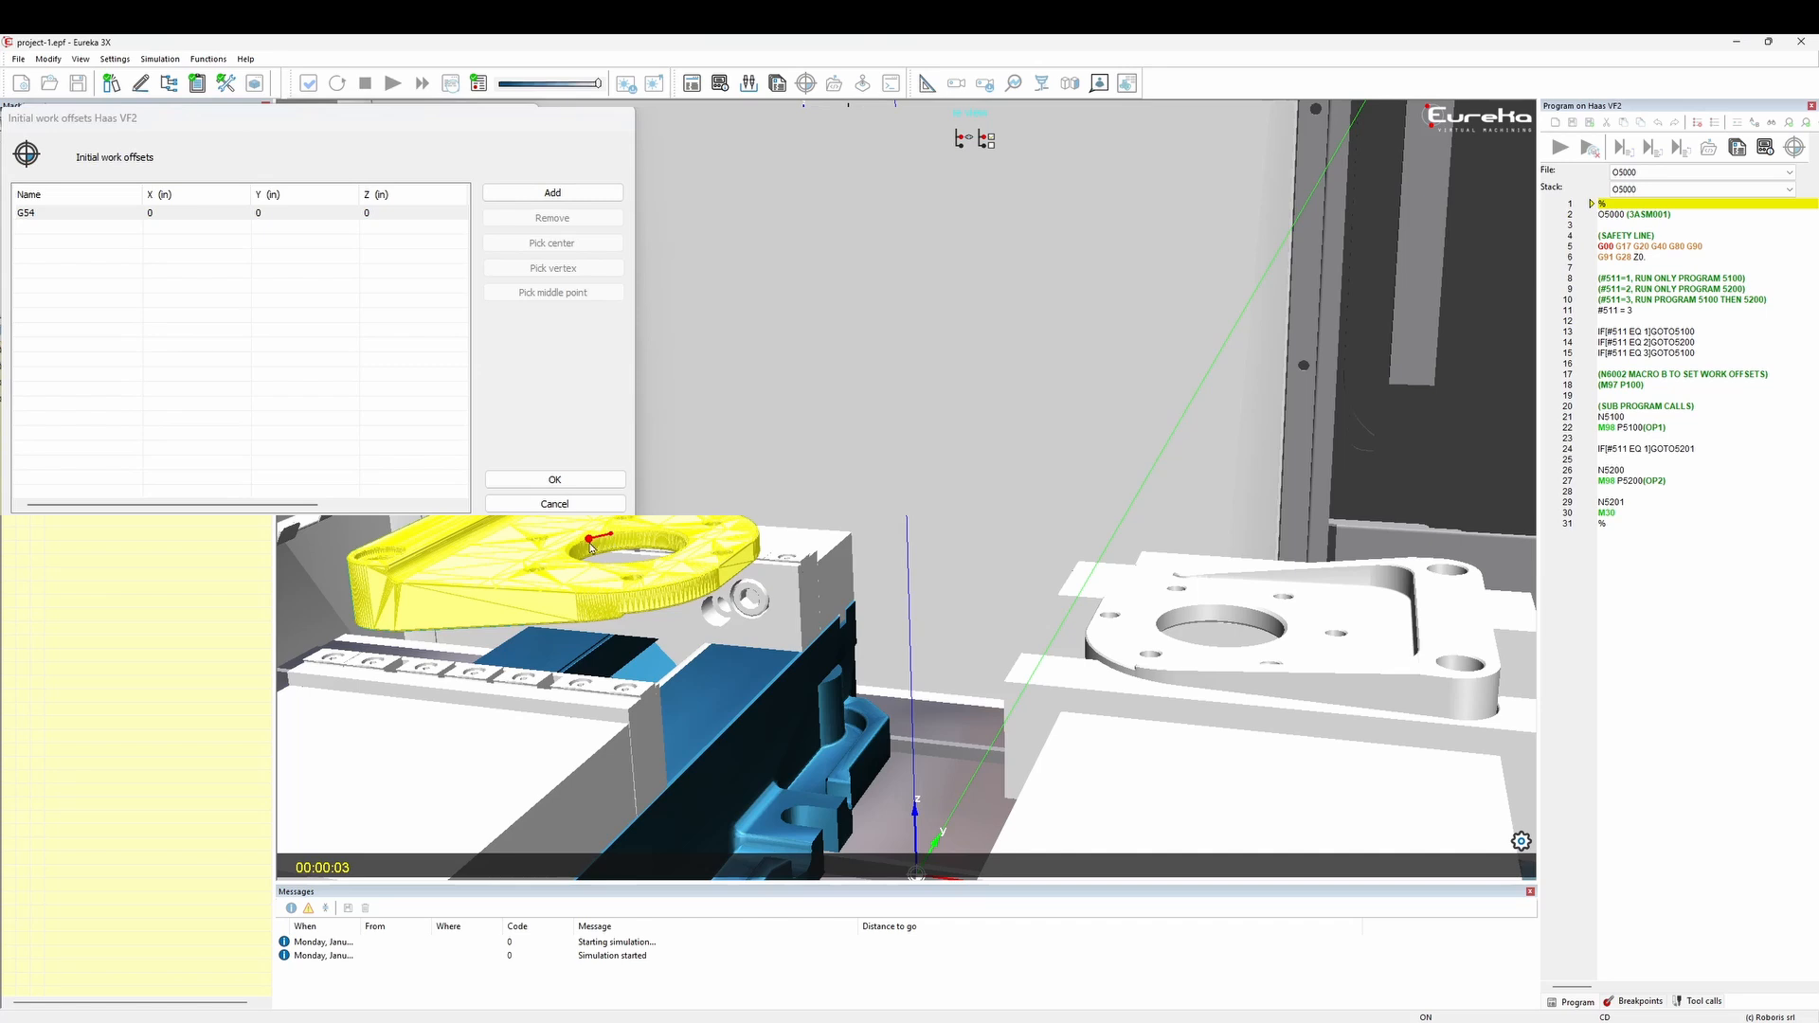
pyautogui.click(576, 552)
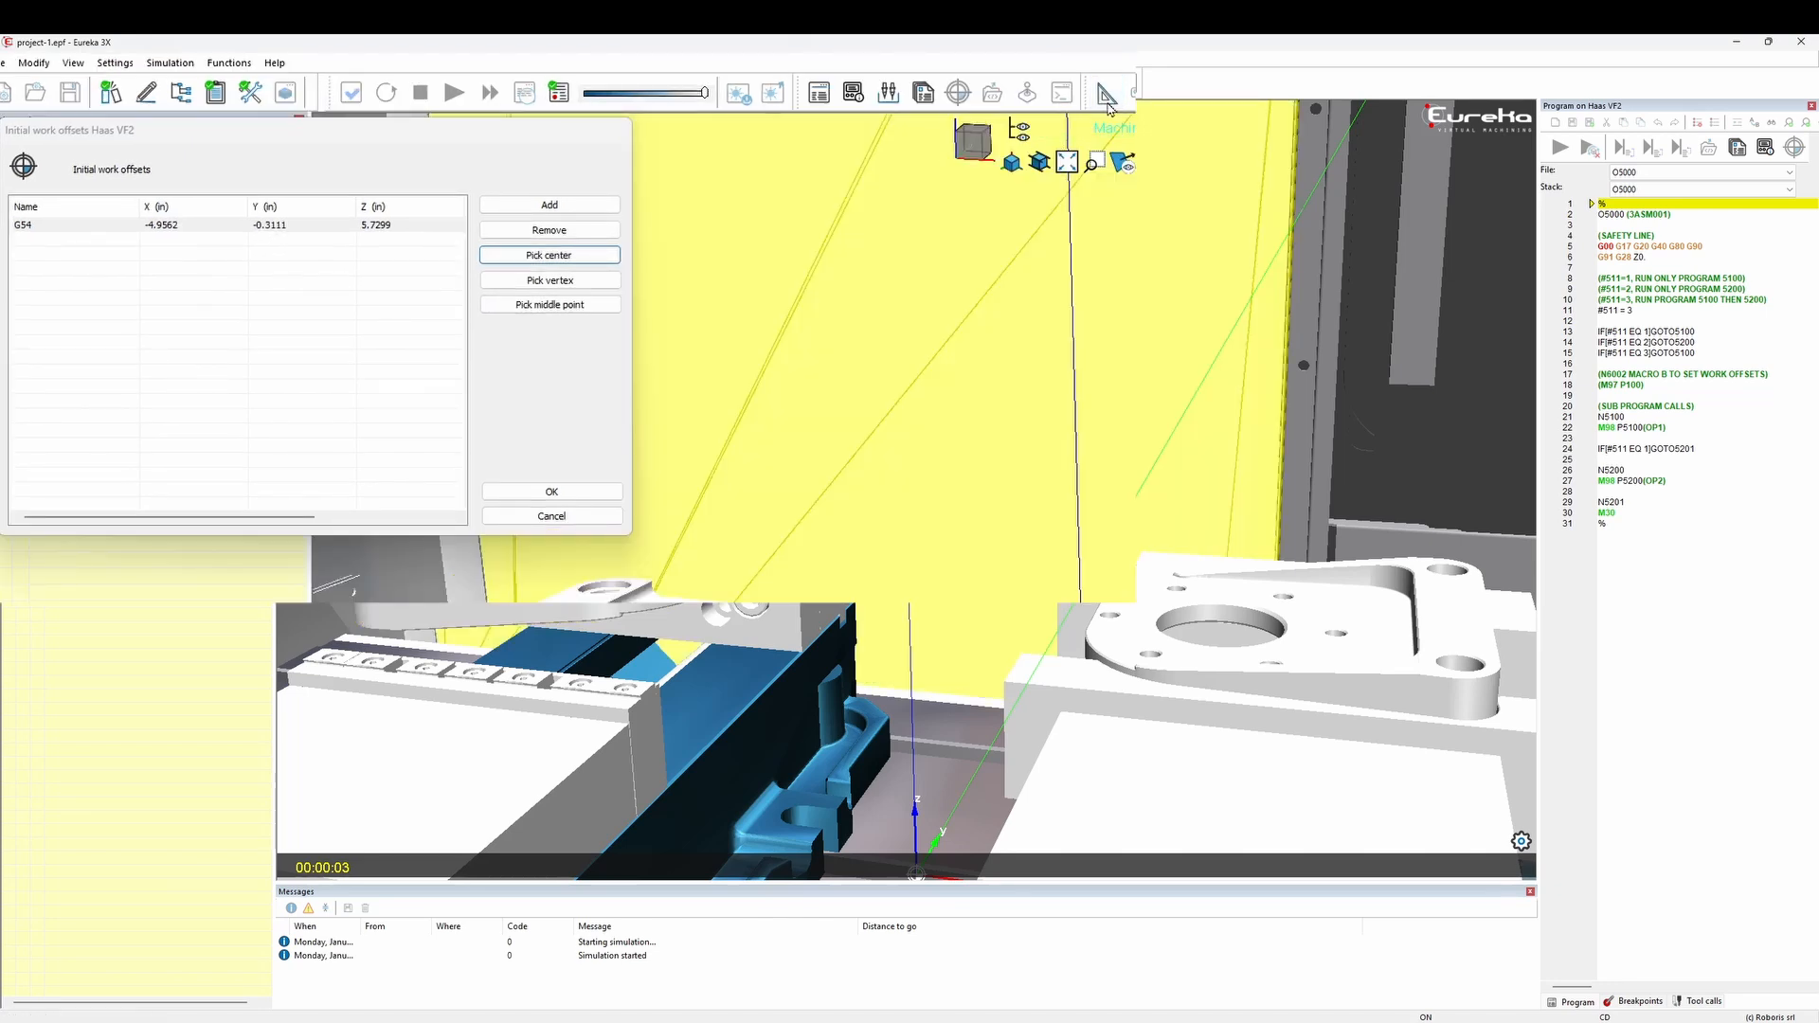
# Measure the point position on the OP1 workpiece's top face beside its corner hole, using the Workholding coordinate system.
pyautogui.click(1107, 97)
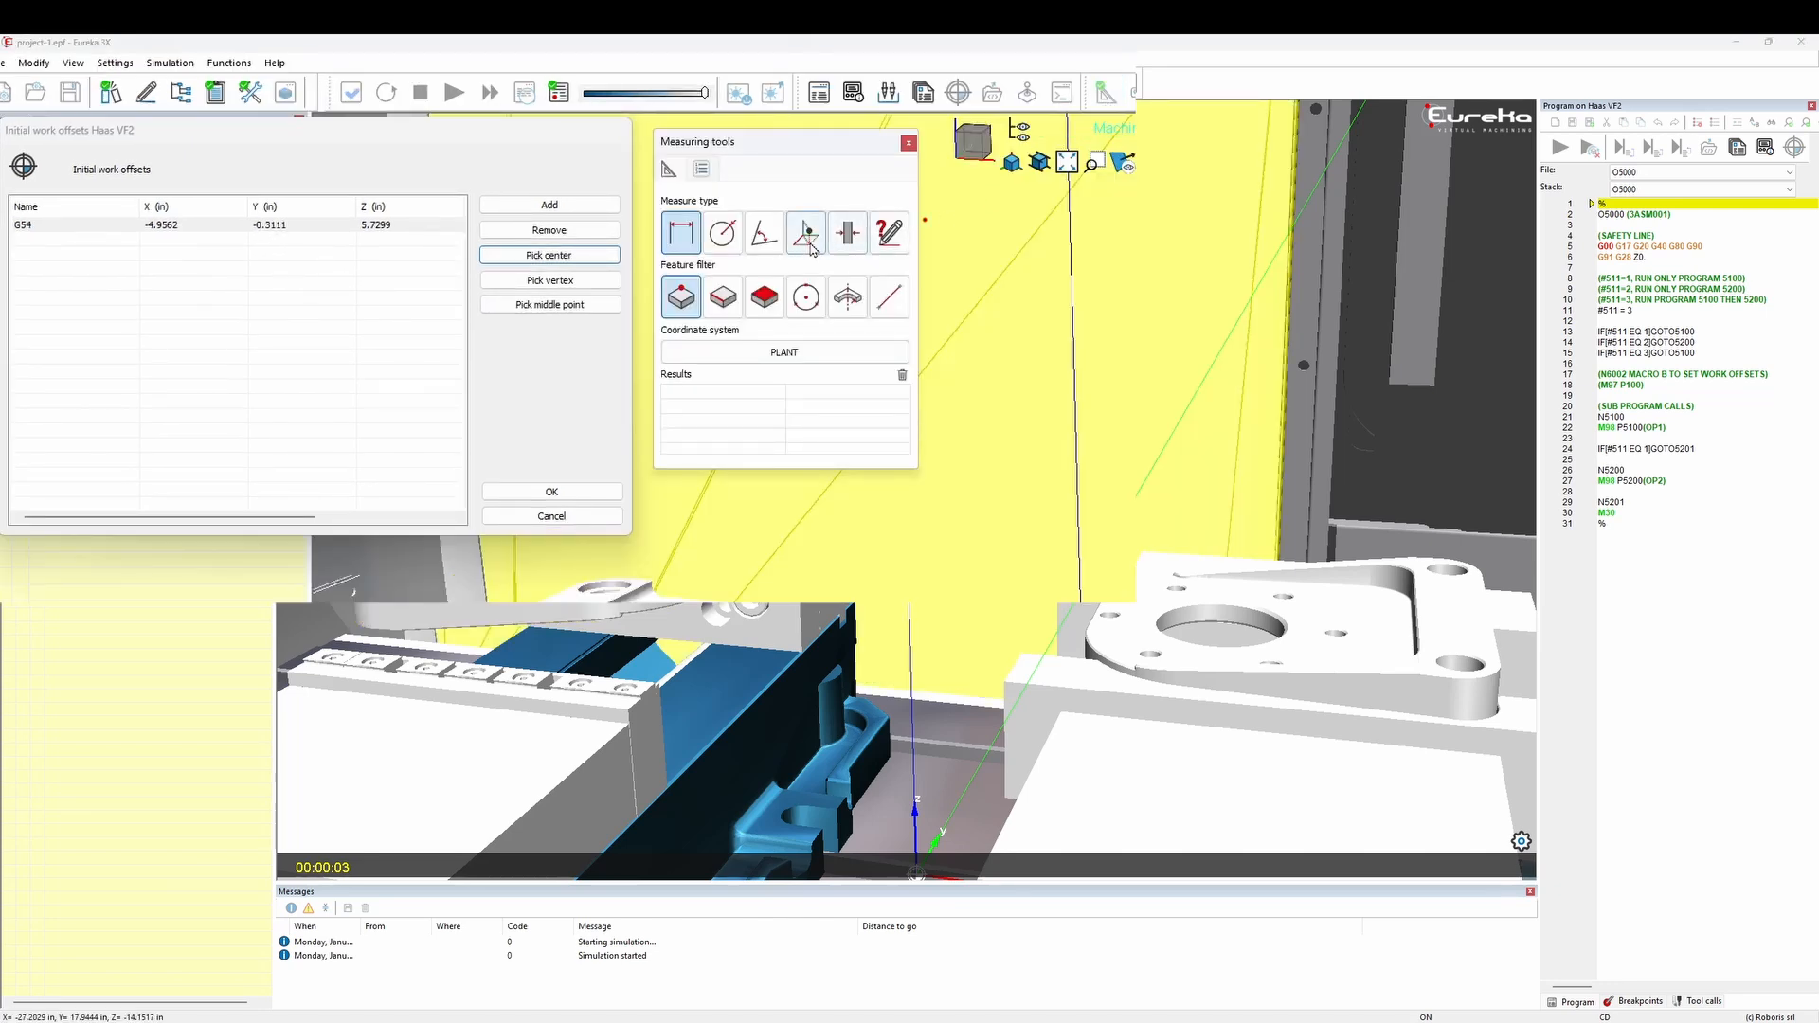
pyautogui.click(807, 235)
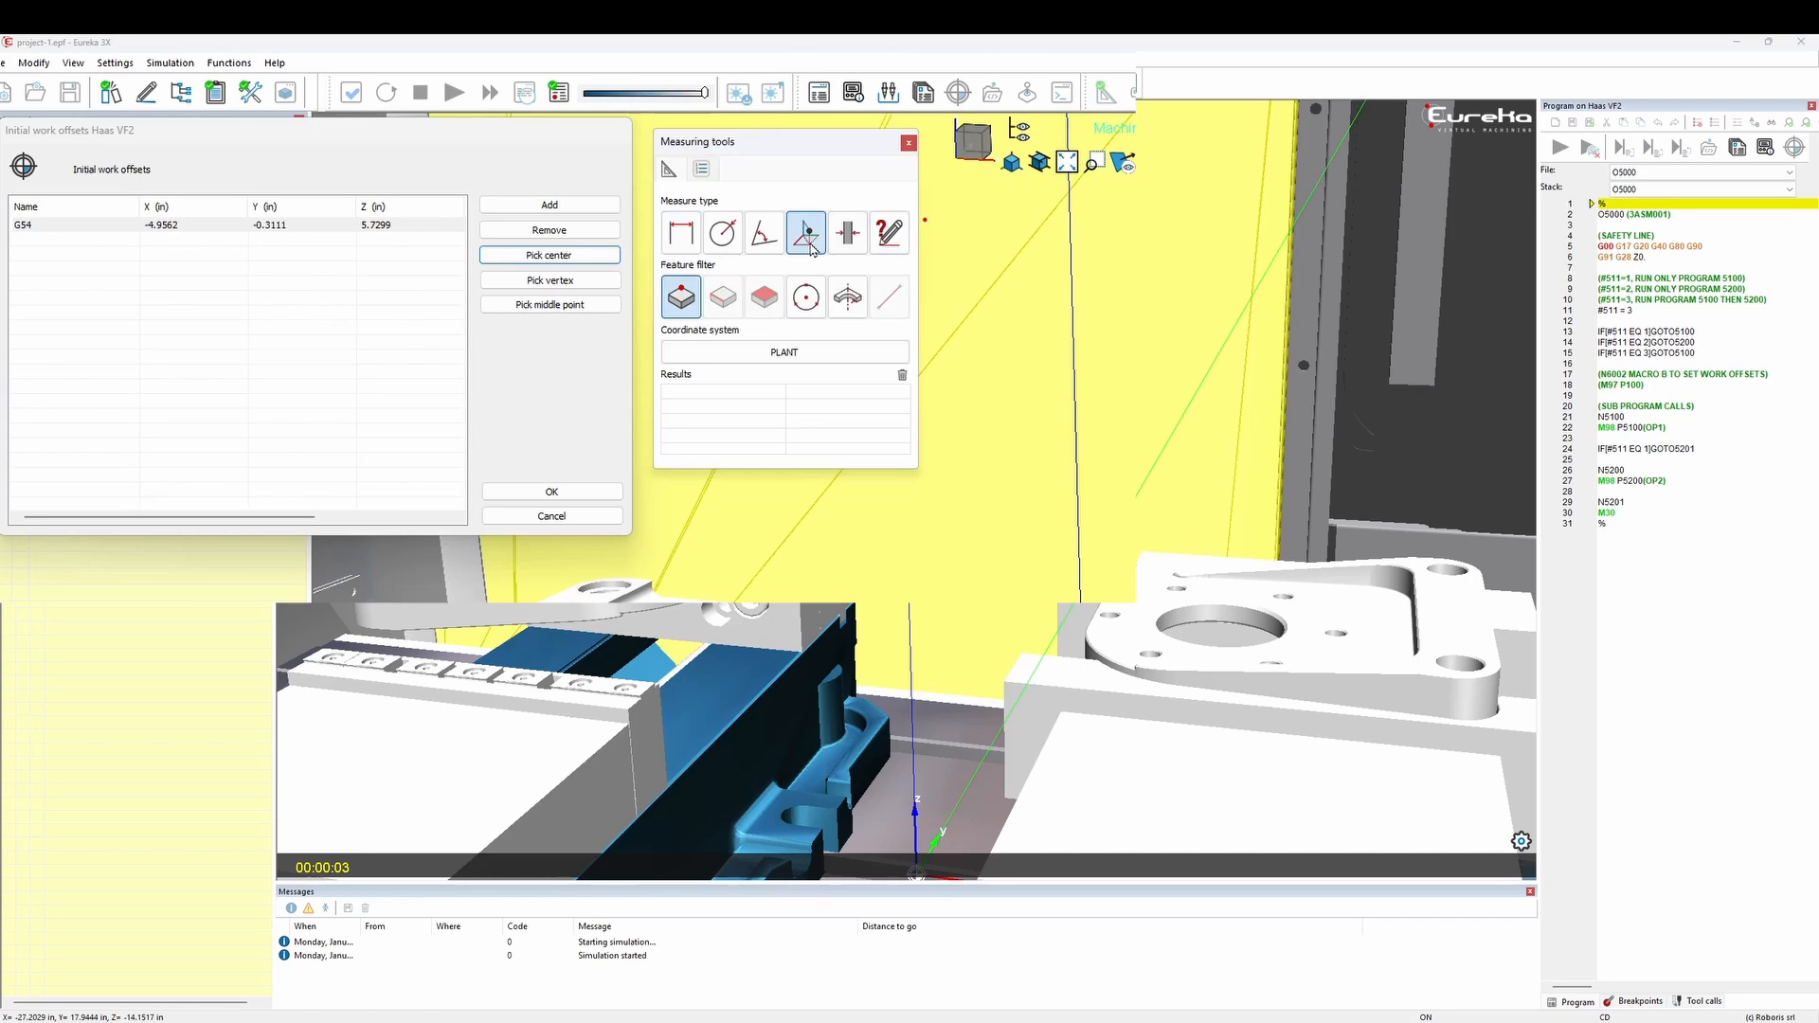
pyautogui.click(827, 356)
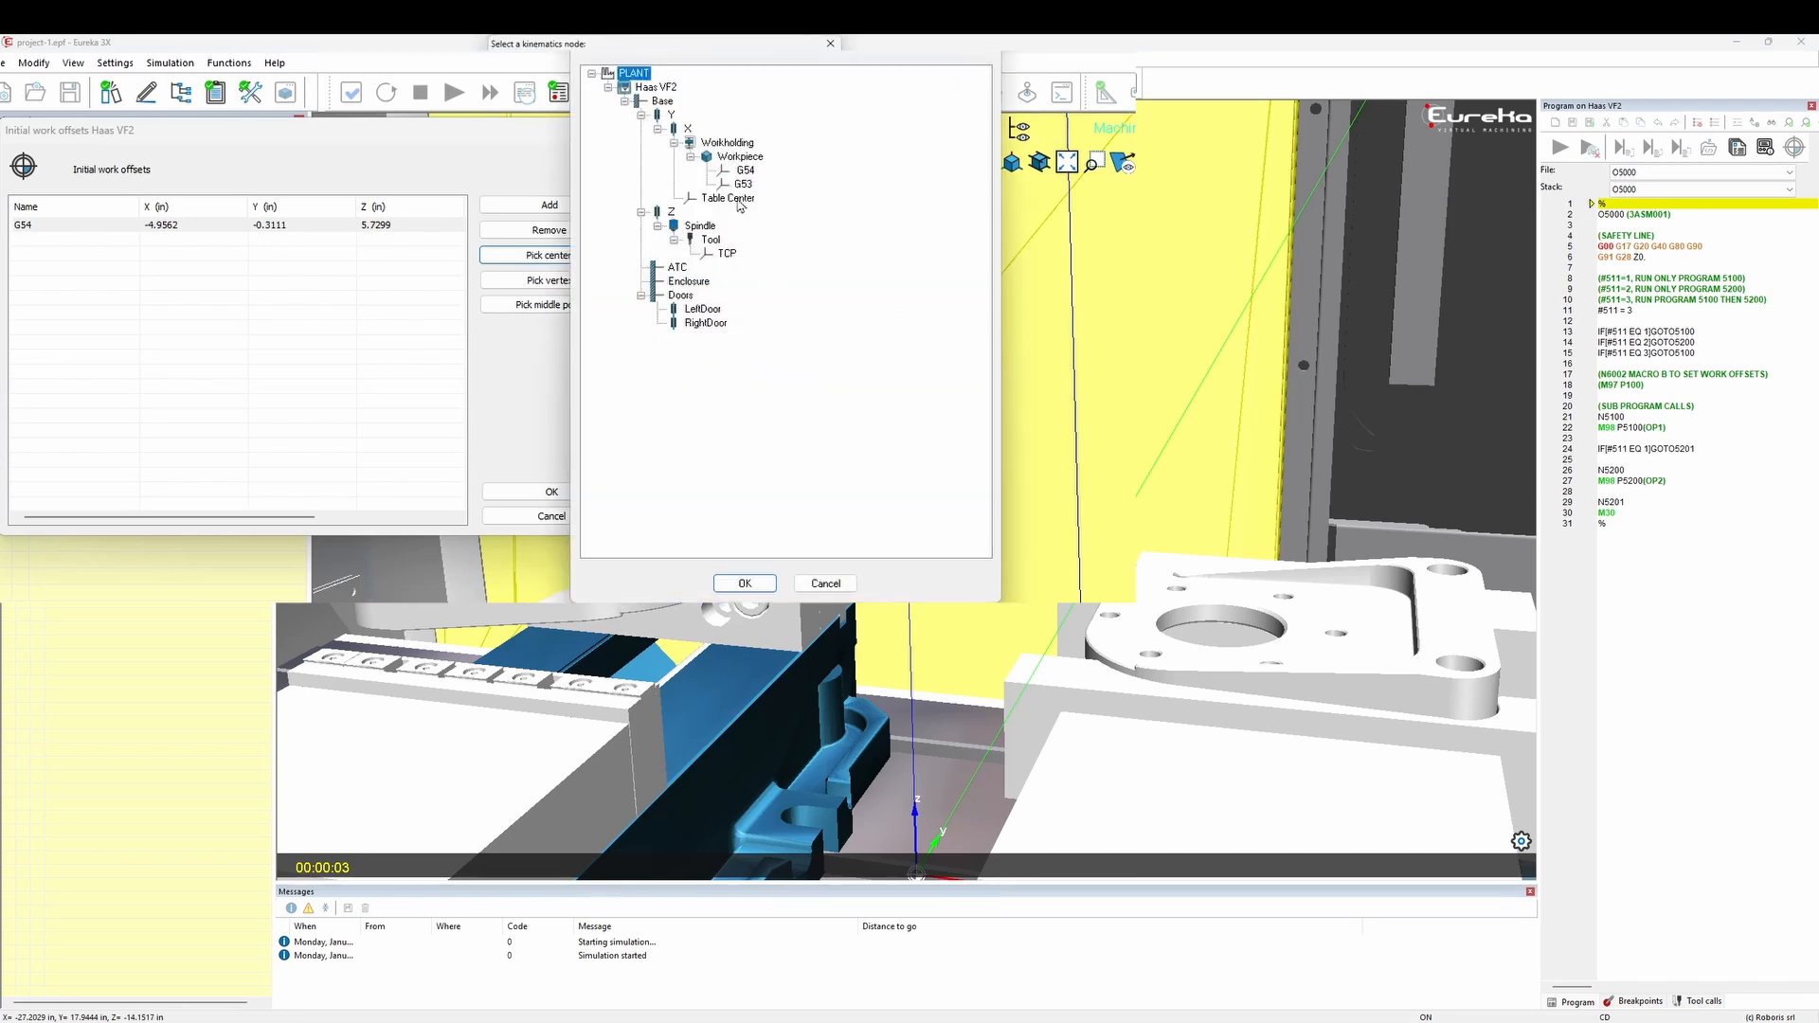
pyautogui.click(742, 148)
pyautogui.click(758, 583)
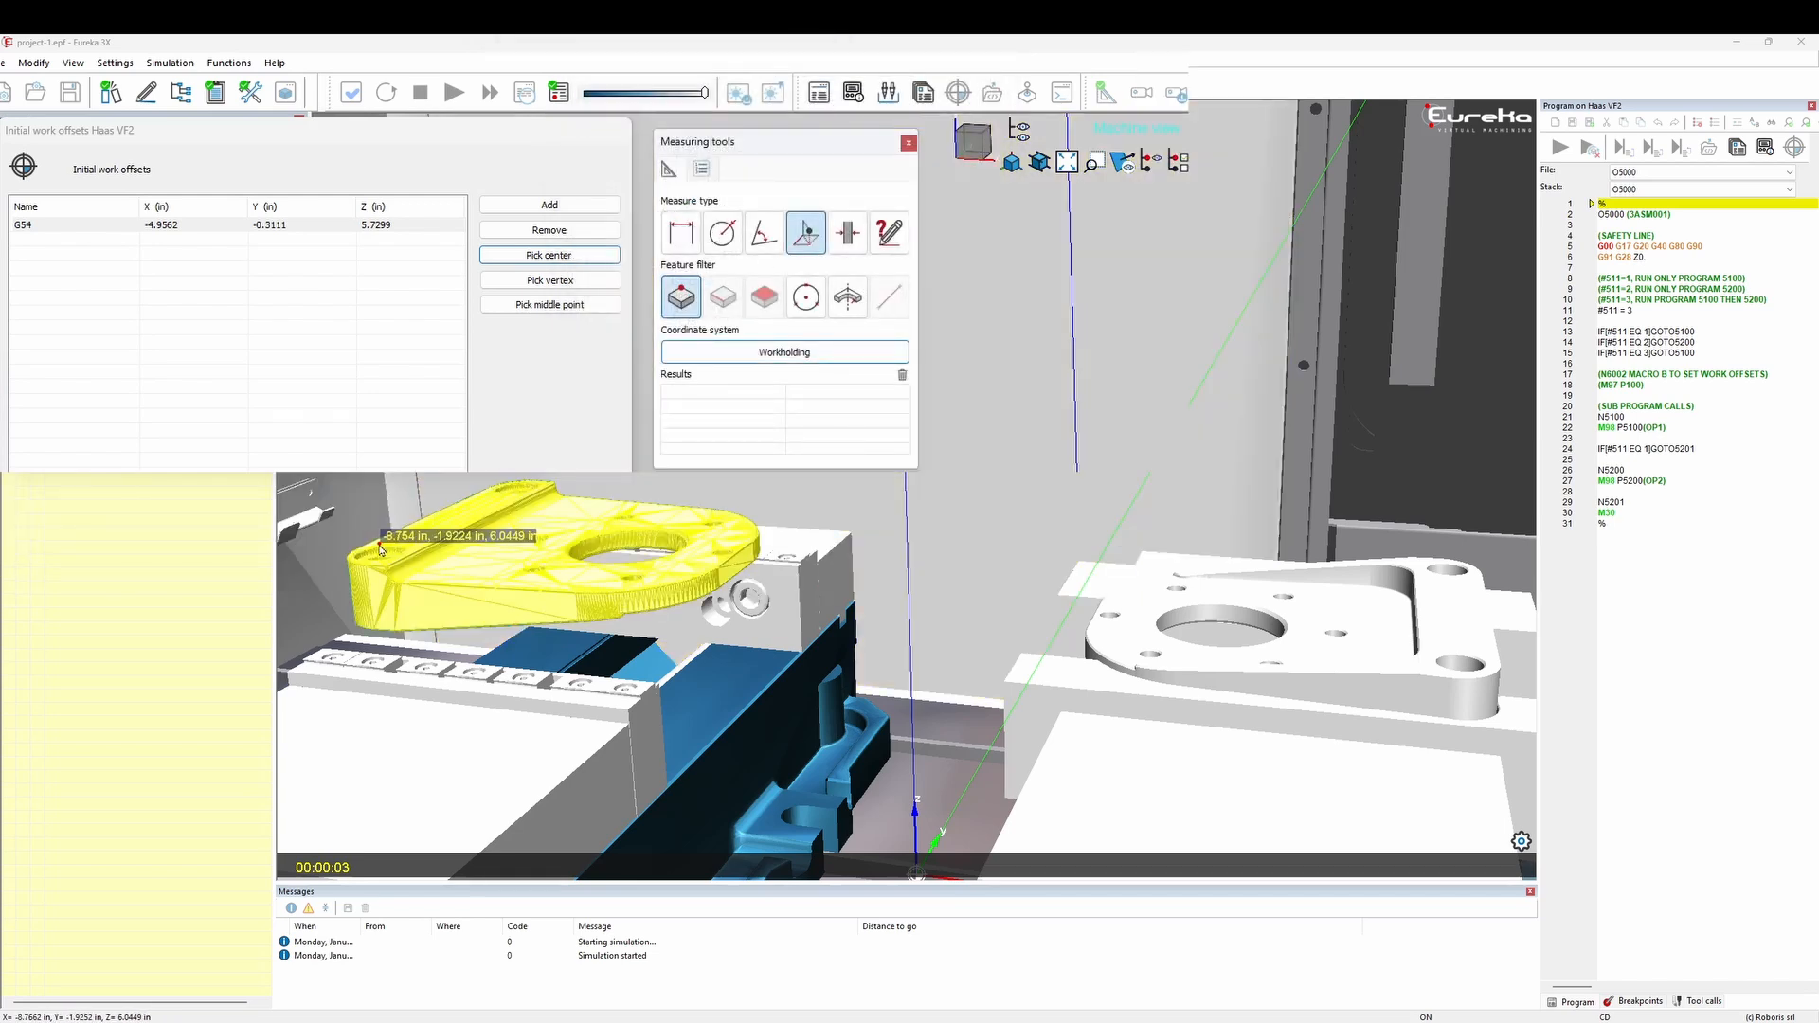
pyautogui.click(380, 549)
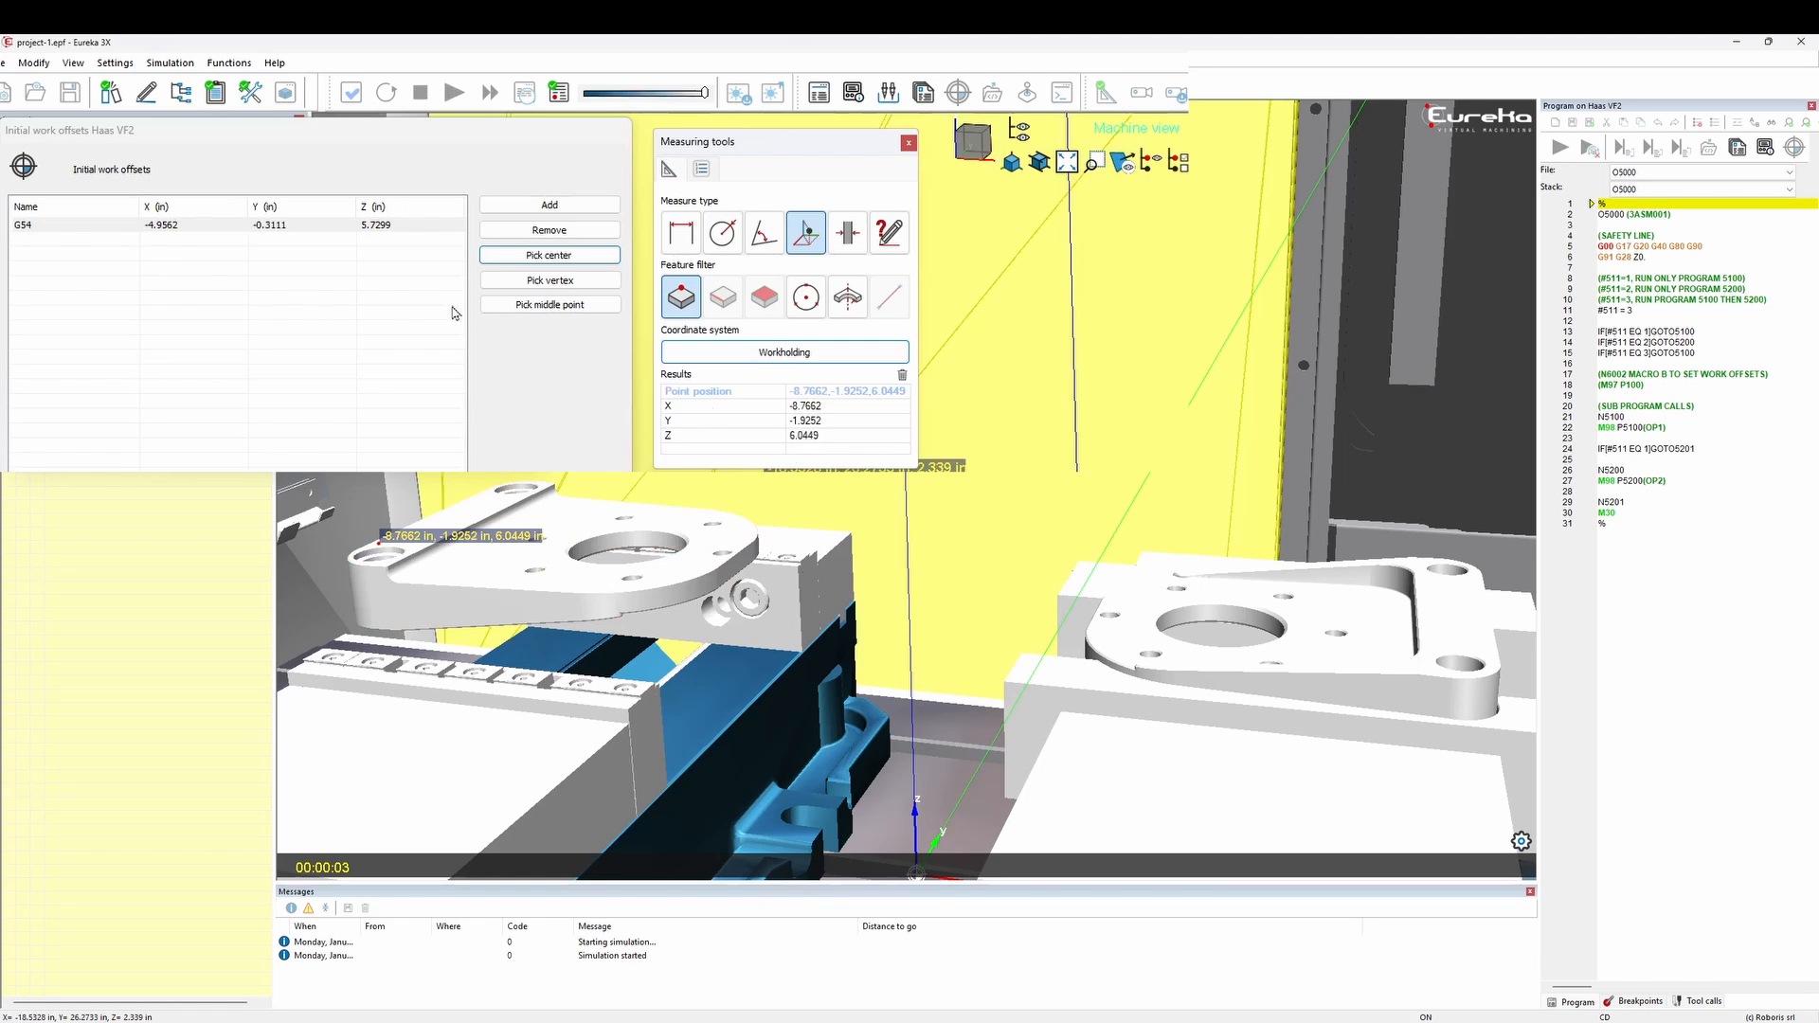
# Set the G54 offset's Z value to 6.0449 in and close the measuring tools.
pyautogui.doubleClick(394, 224)
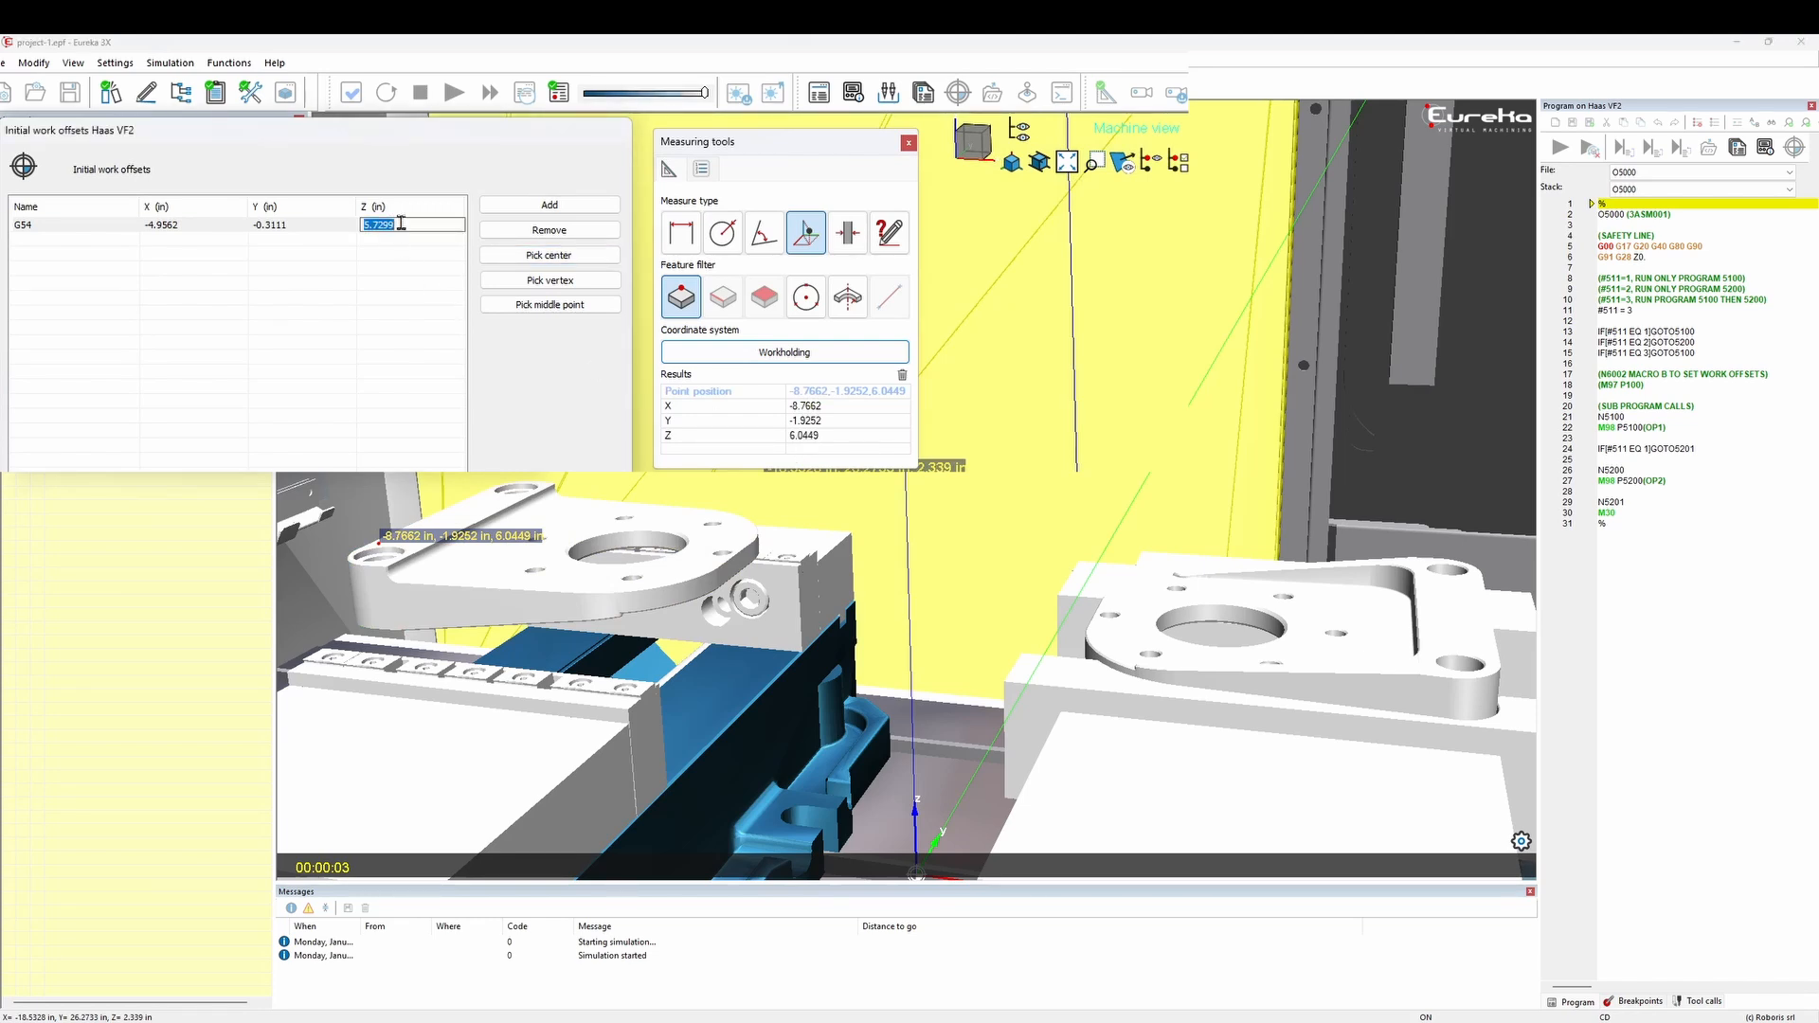
pyautogui.write('6.0449')
pyautogui.press('Return')
pyautogui.click(909, 144)
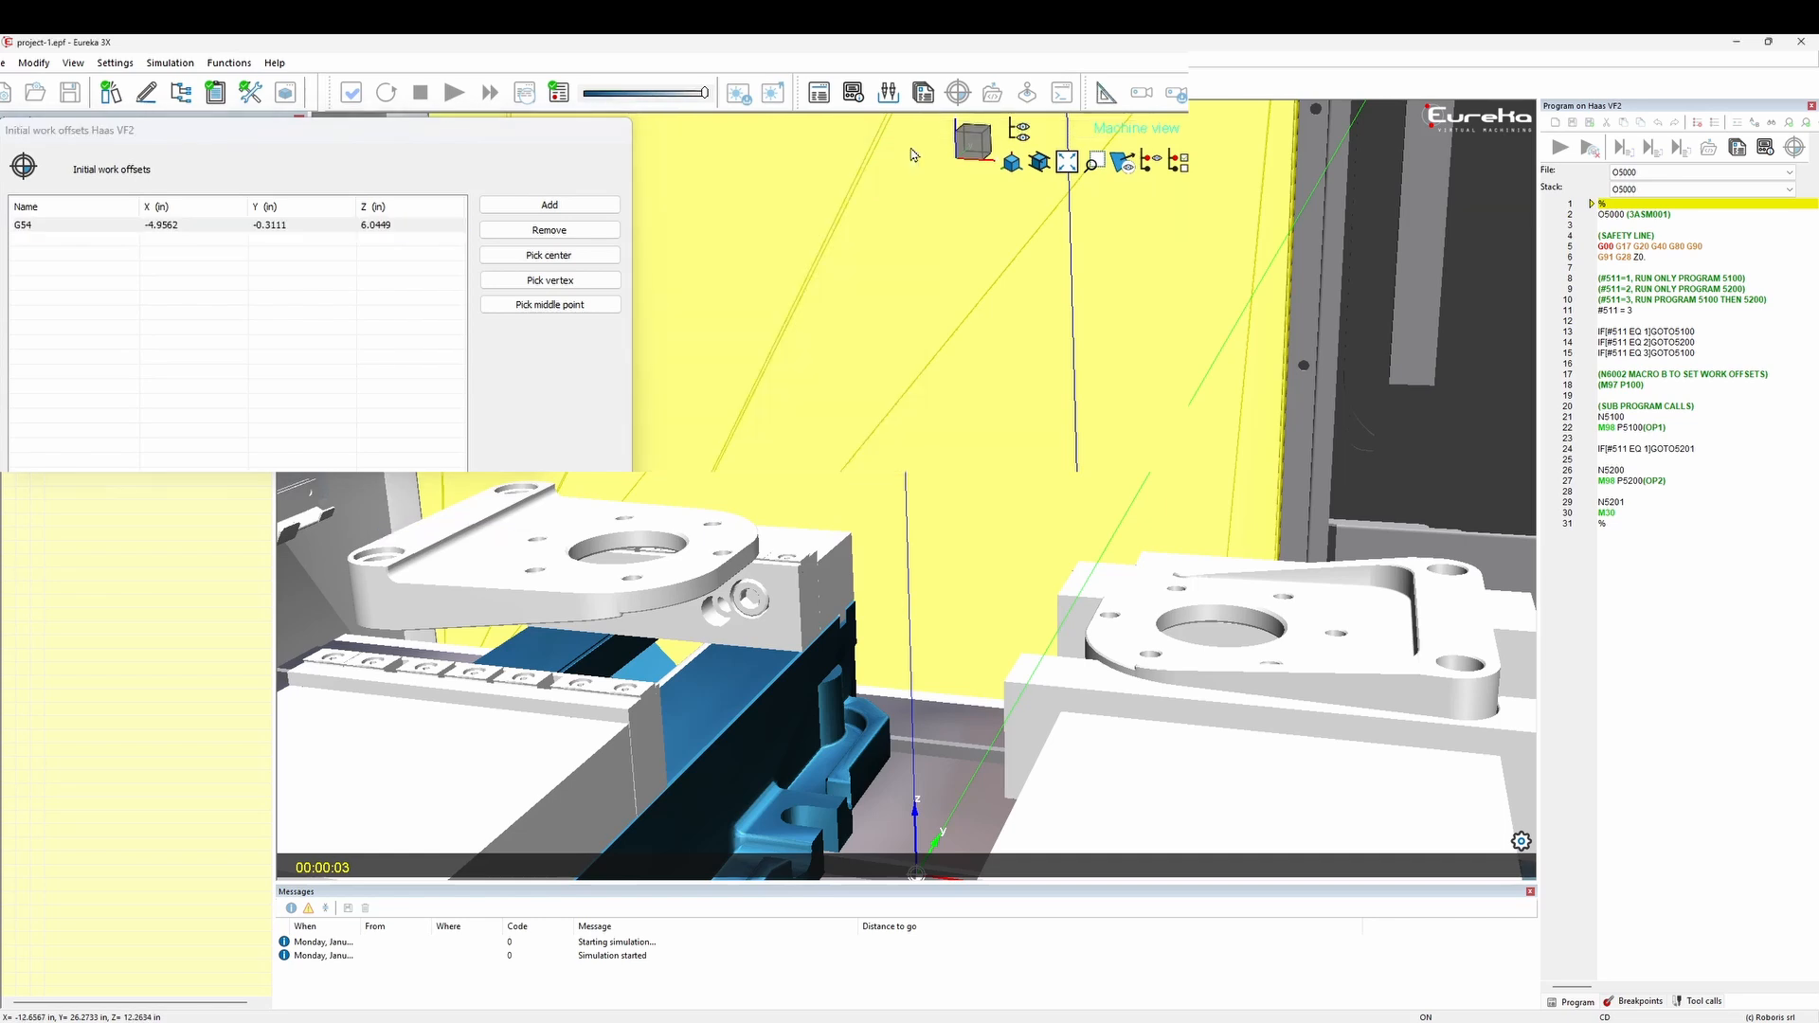
# Add a G55 initial work offset located at the centre of the OP2 workpiece's large bore.
pyautogui.click(564, 208)
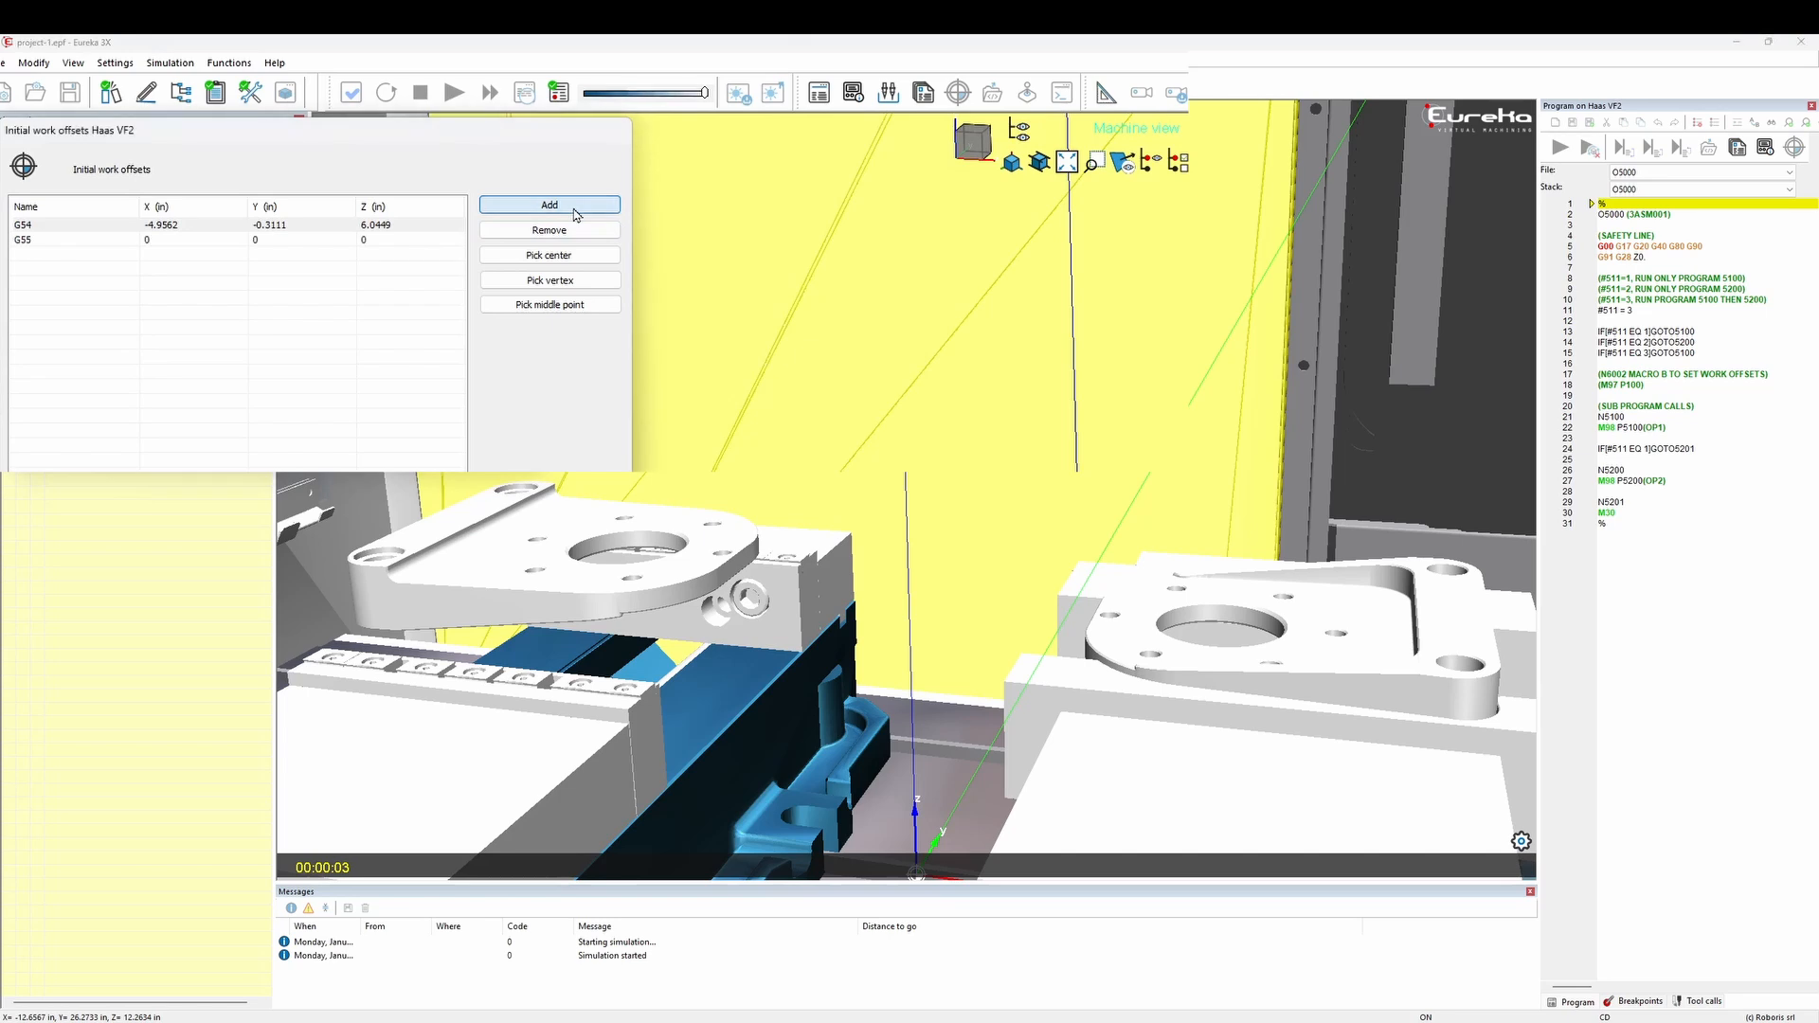
pyautogui.click(83, 242)
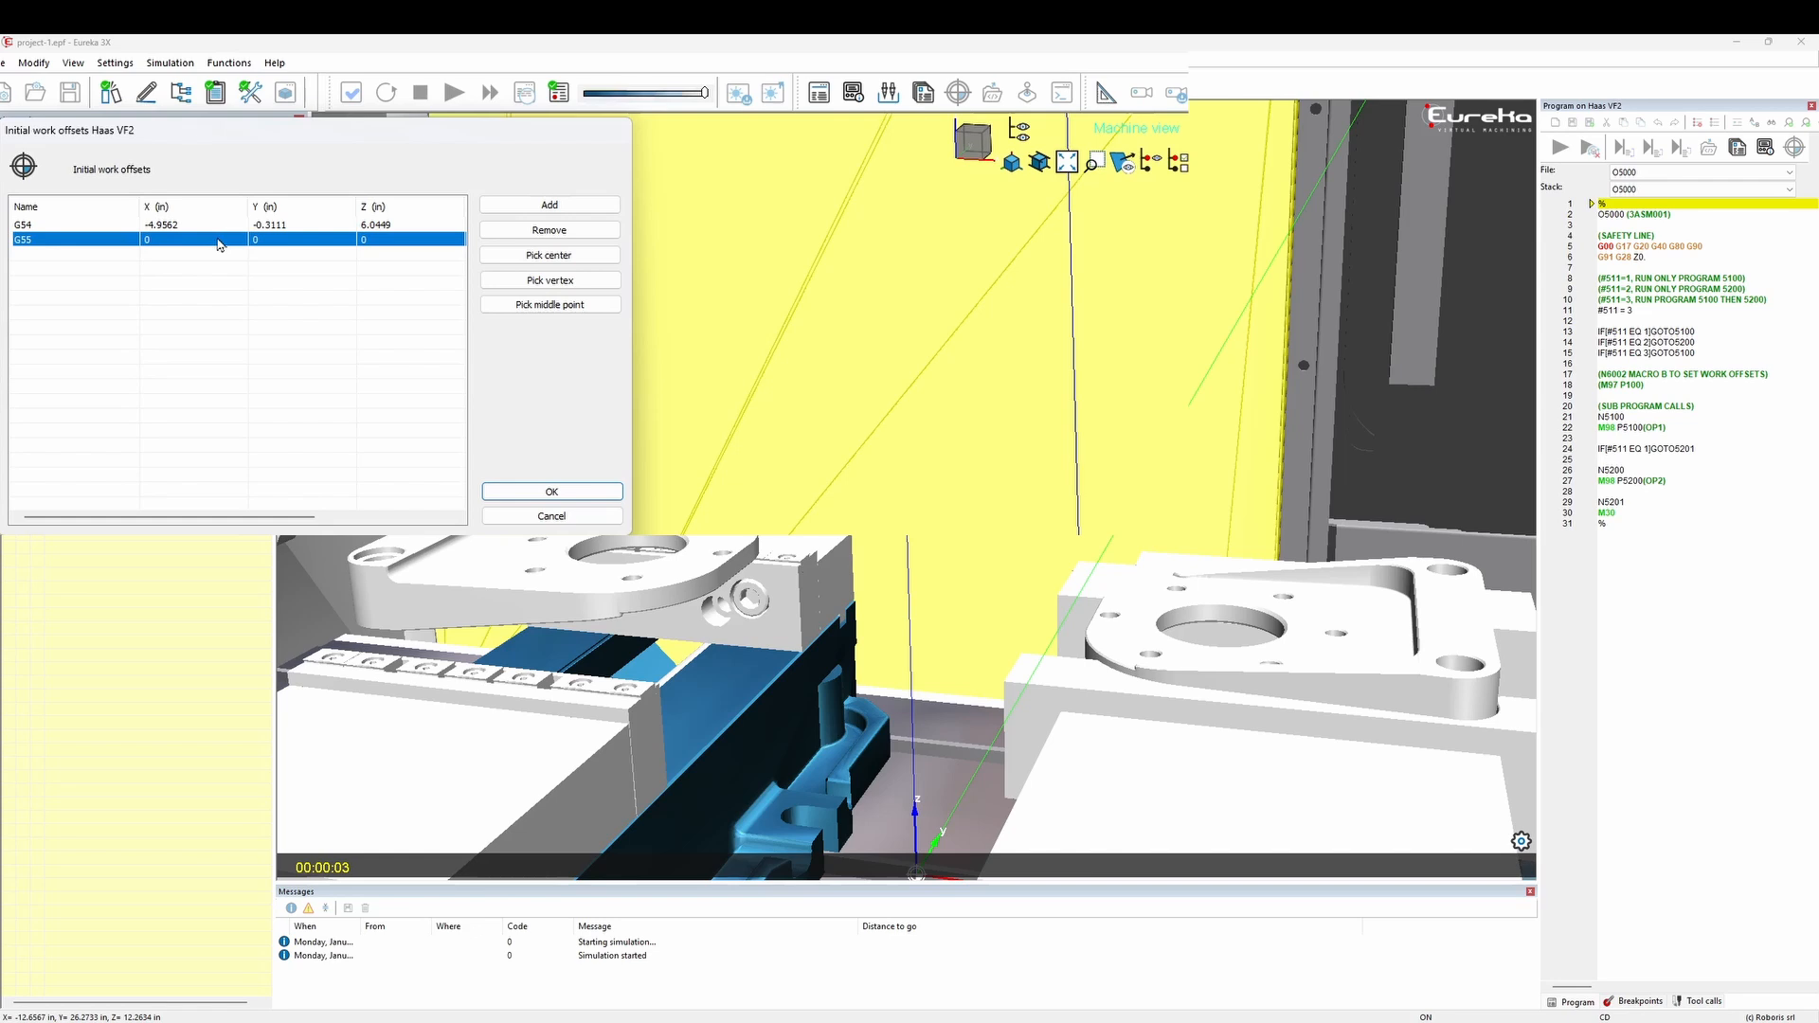
pyautogui.click(551, 257)
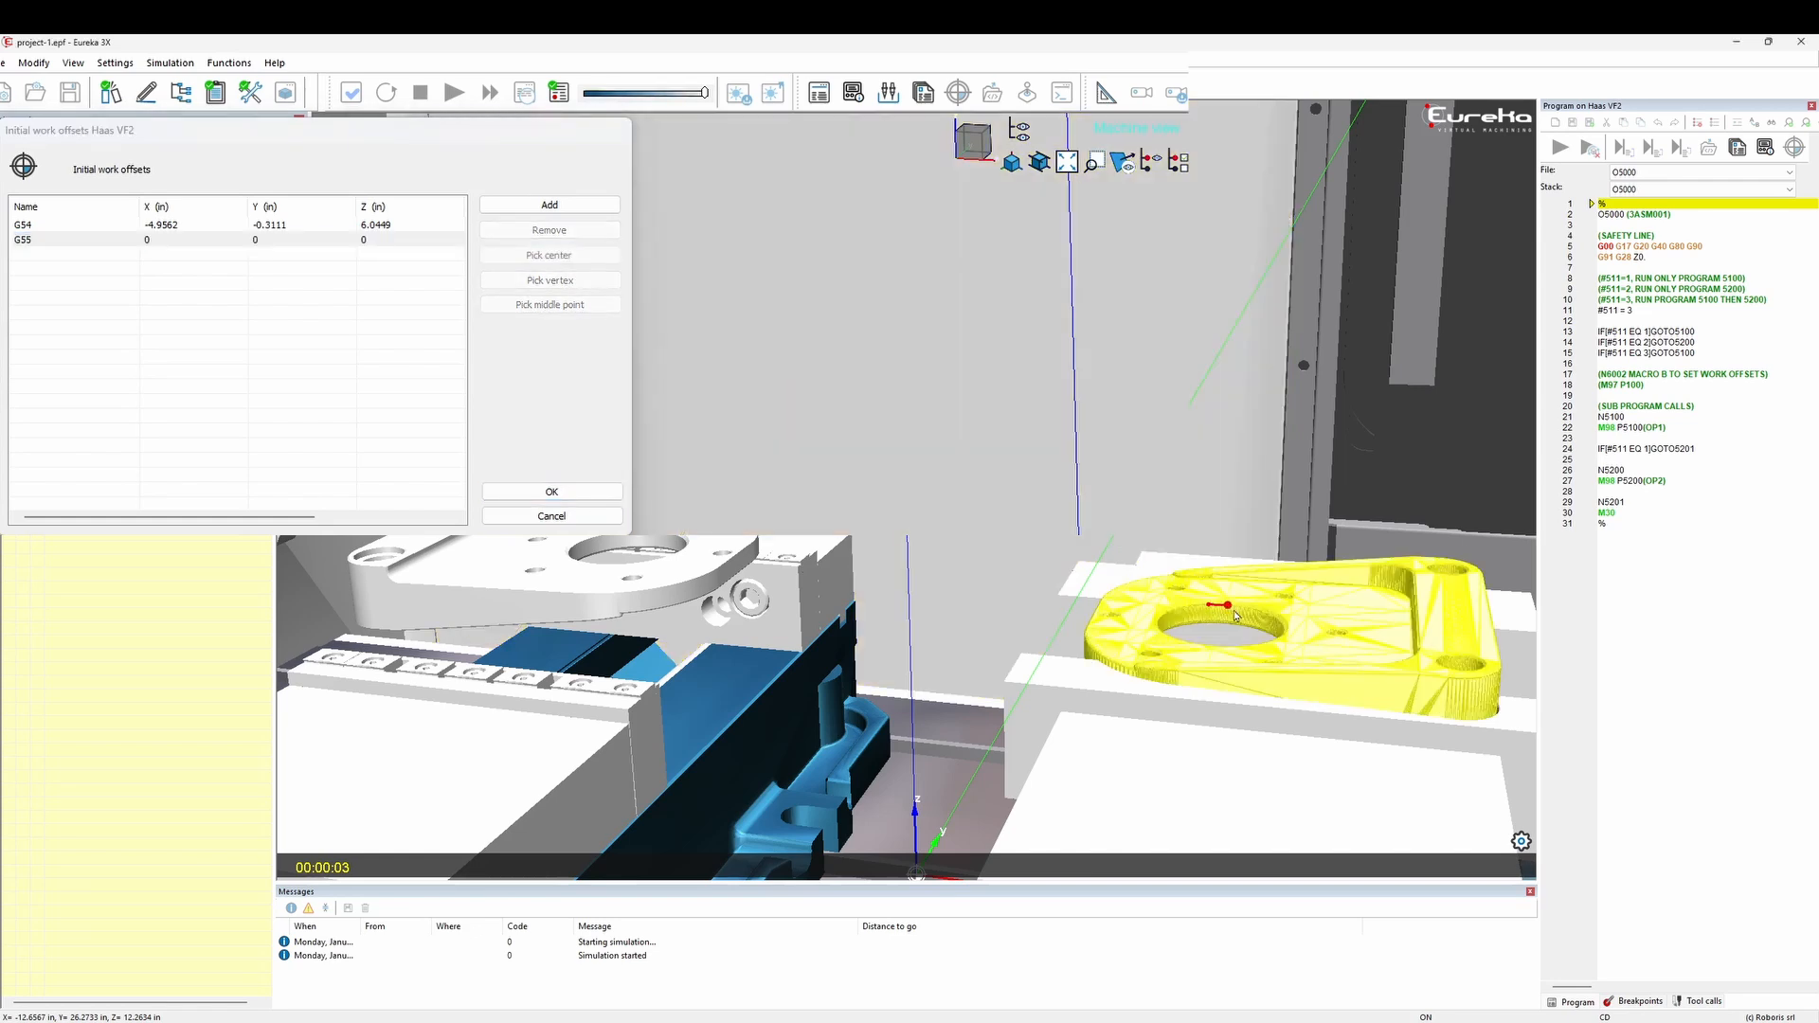
pyautogui.click(1260, 621)
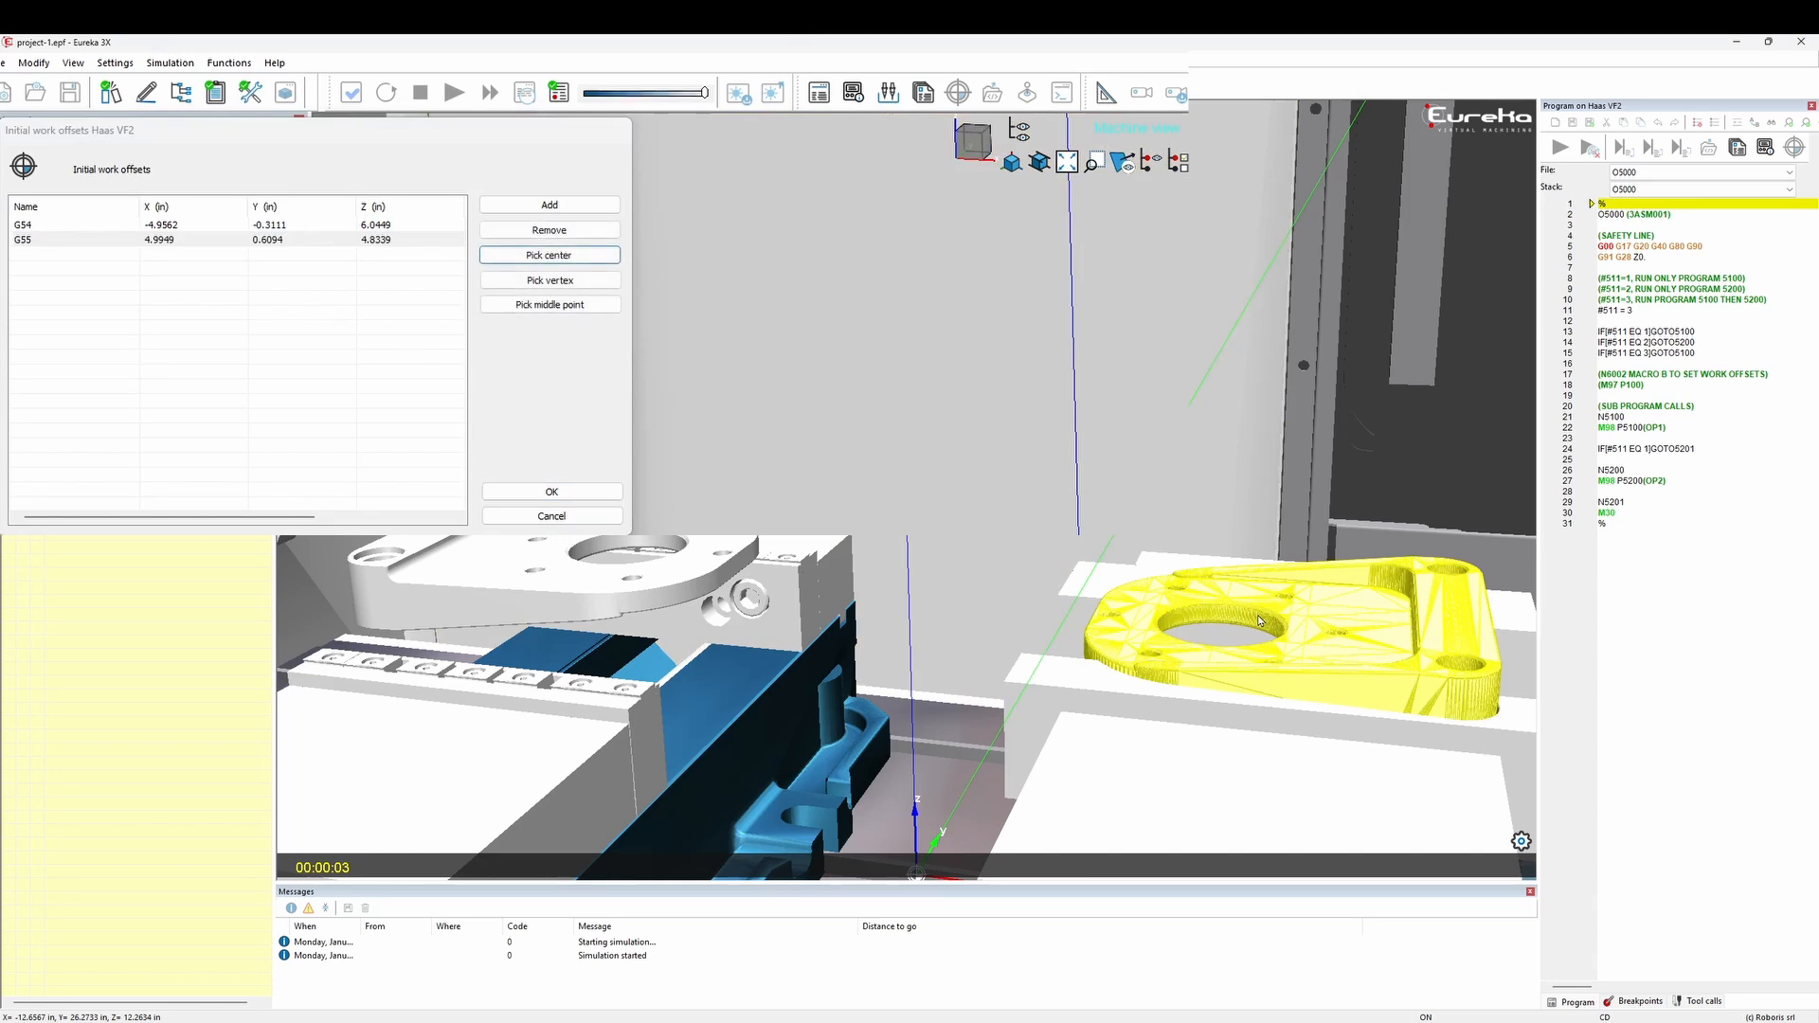
# Measure the point position on the OP2 workpiece's top face beside its corner hole, relative to Workholding.
pyautogui.click(1106, 95)
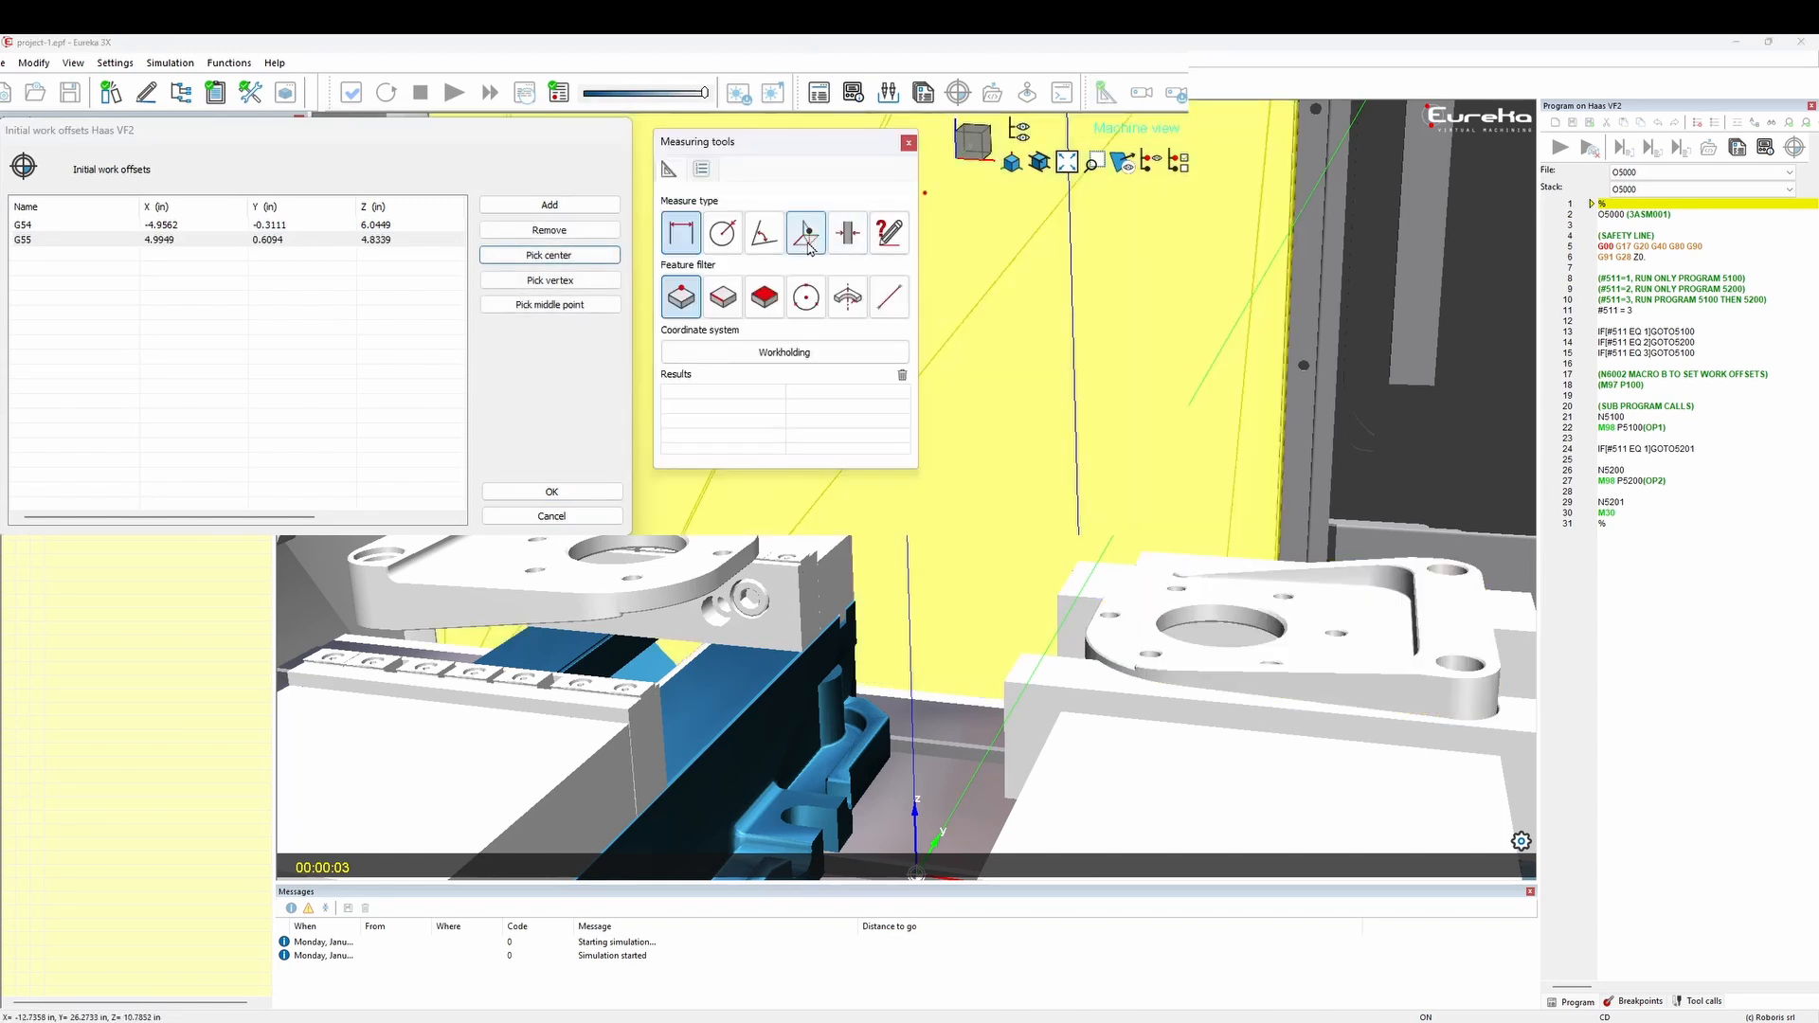
pyautogui.click(806, 237)
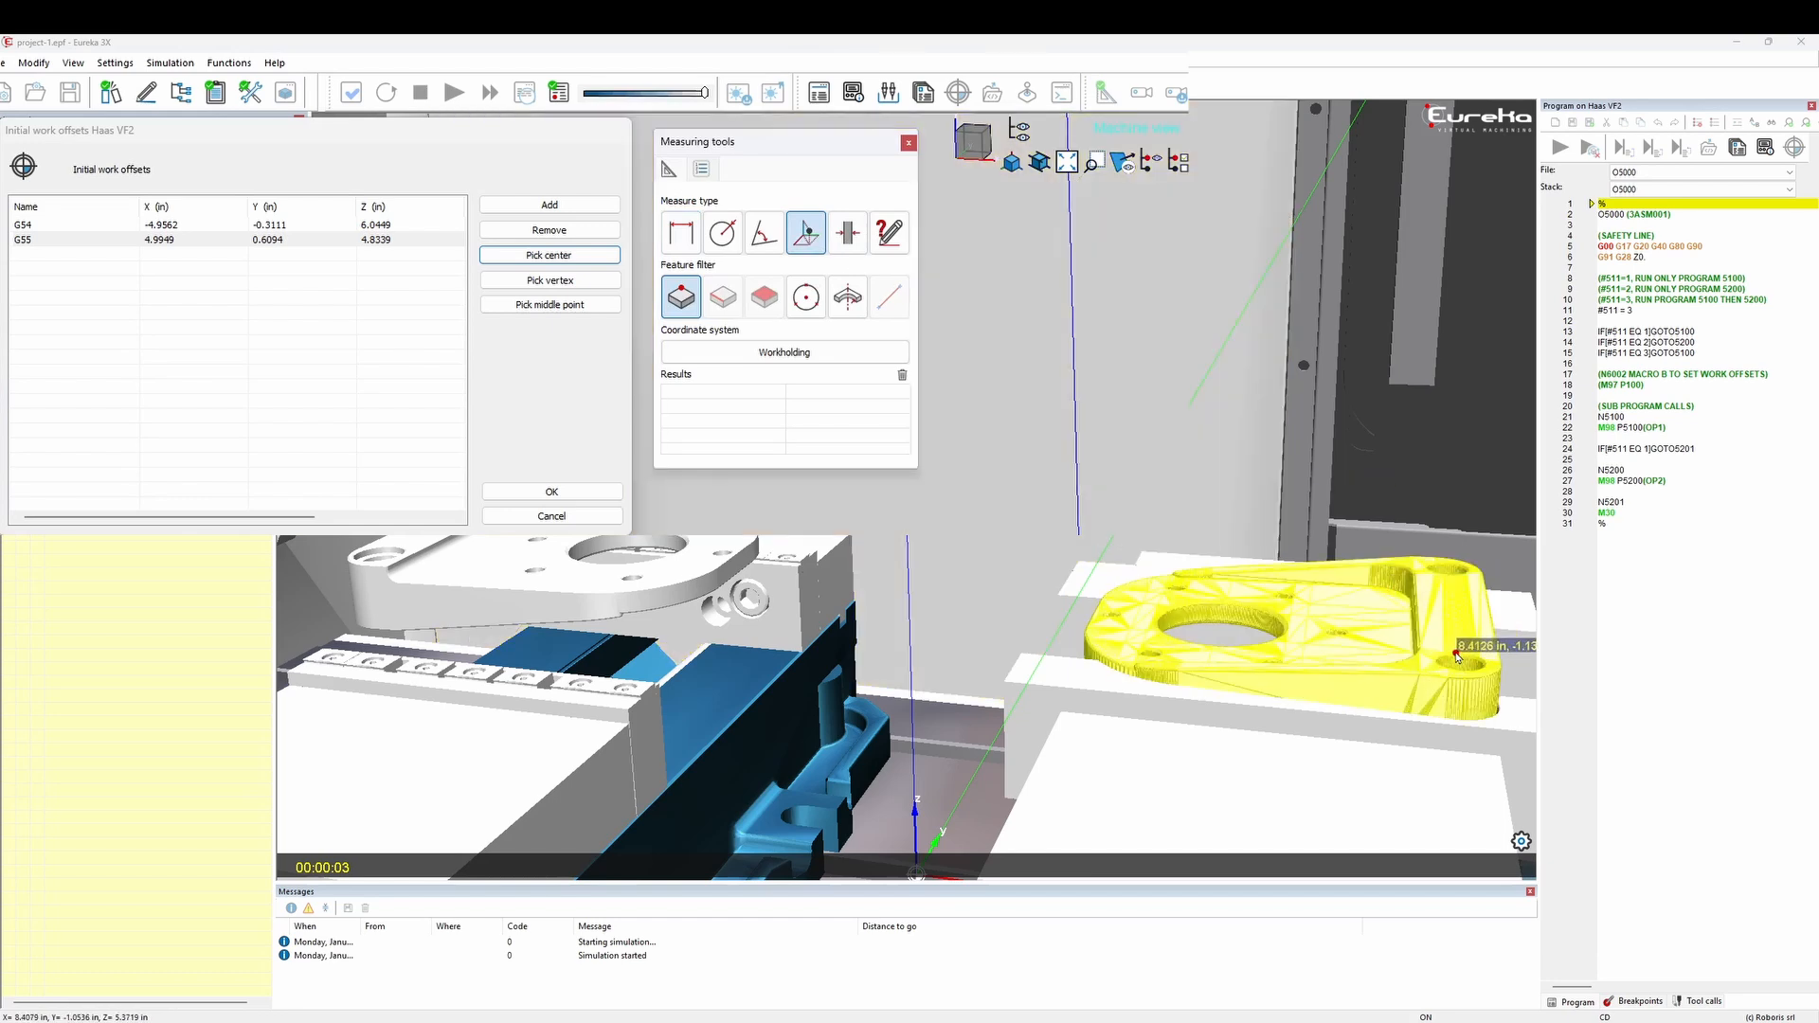
pyautogui.click(1457, 657)
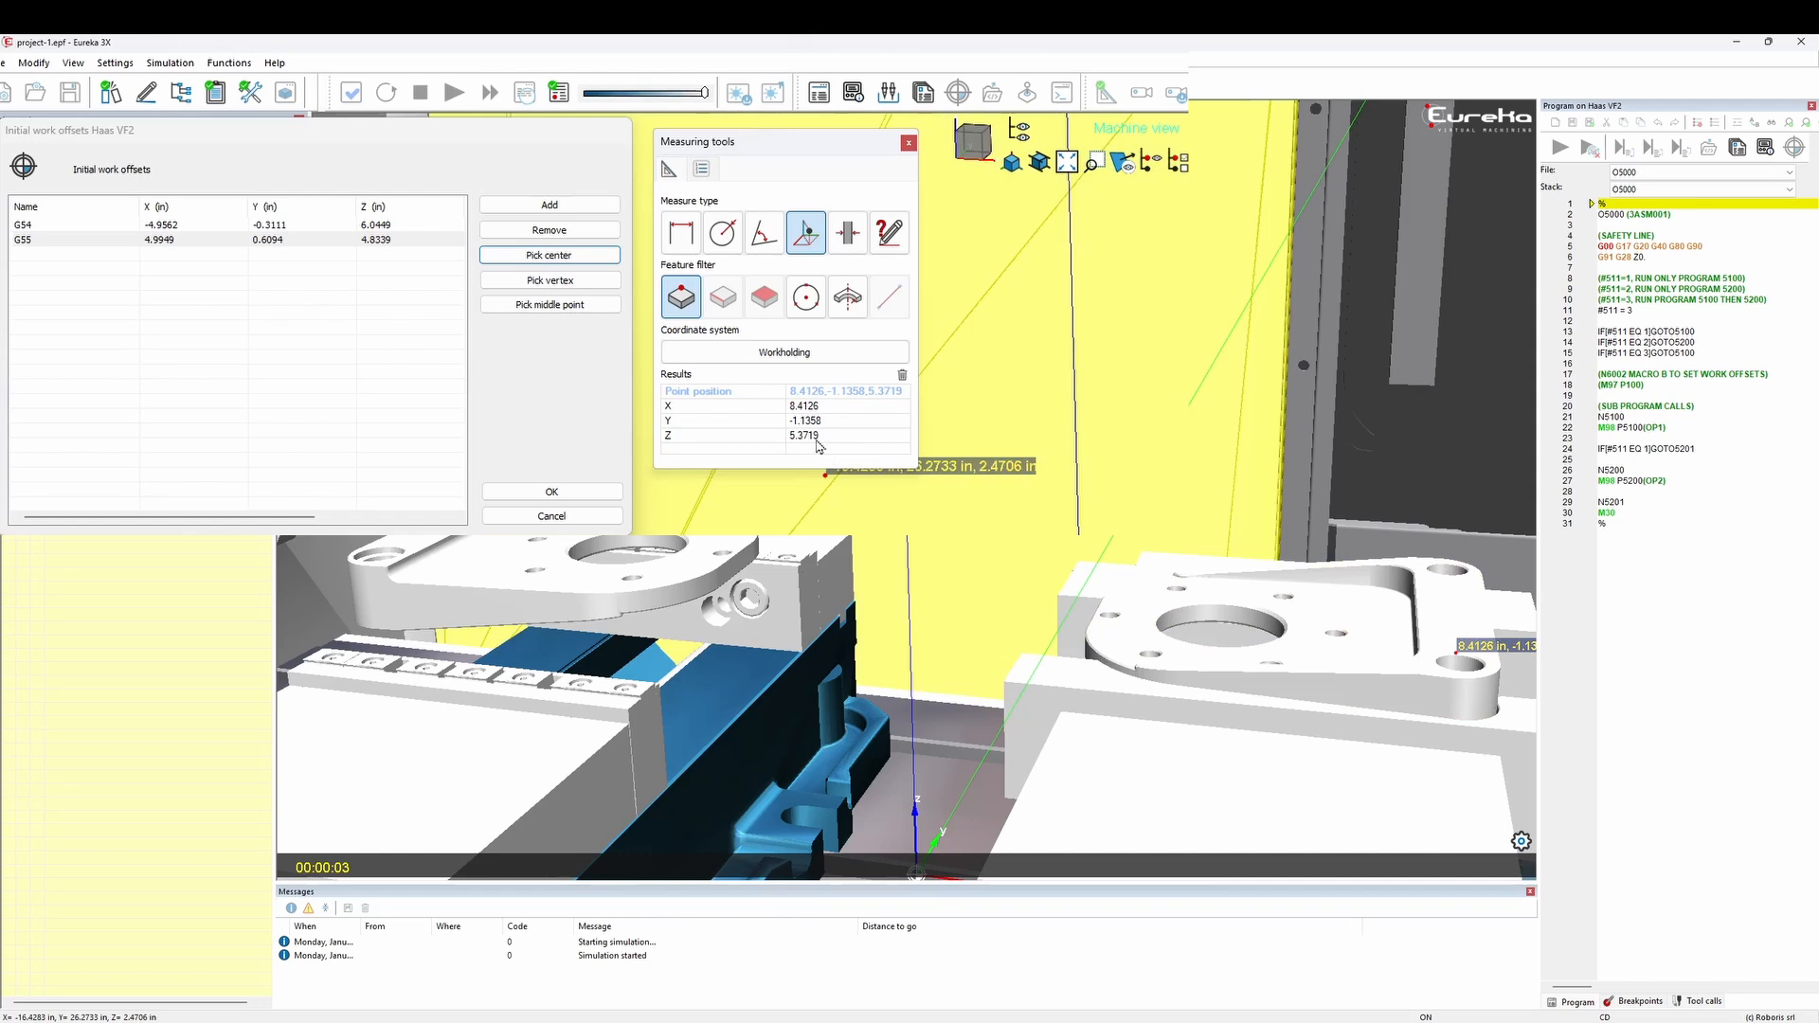
# Set the G55 offset's Z value to 5.3719 in and accept the initial work offsets.
pyautogui.doubleClick(397, 240)
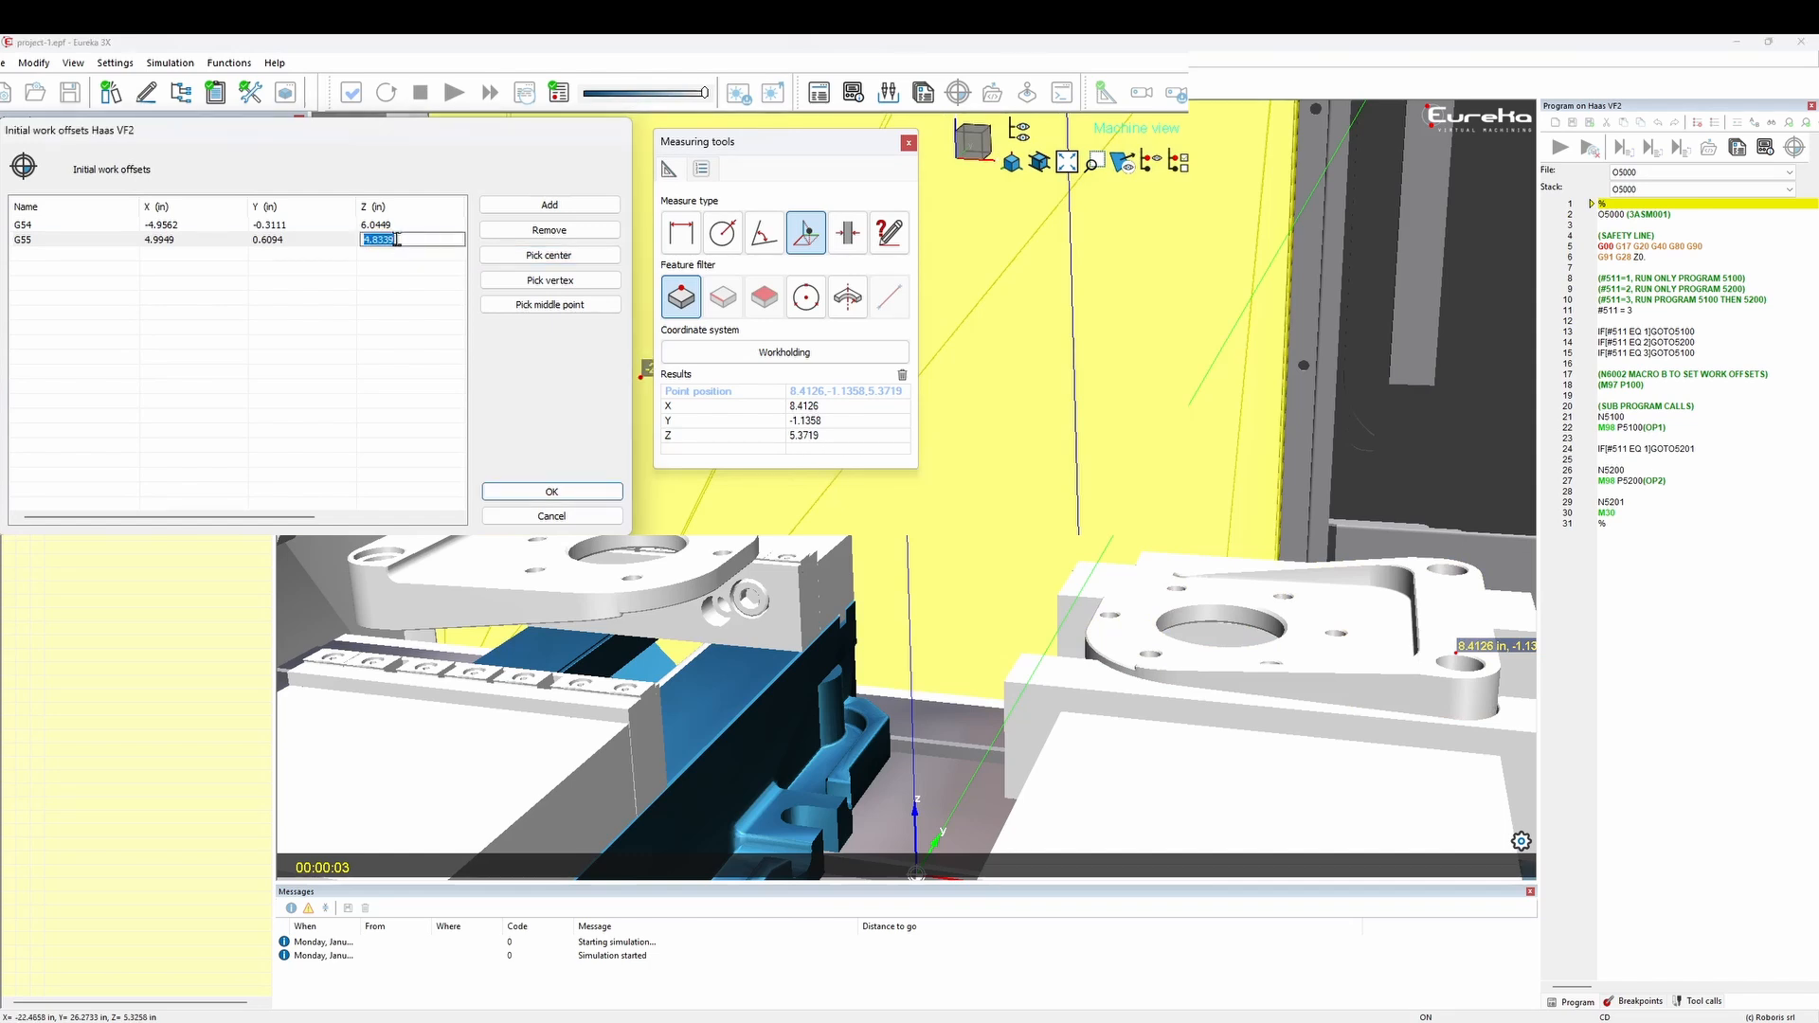
pyautogui.write('5.3719')
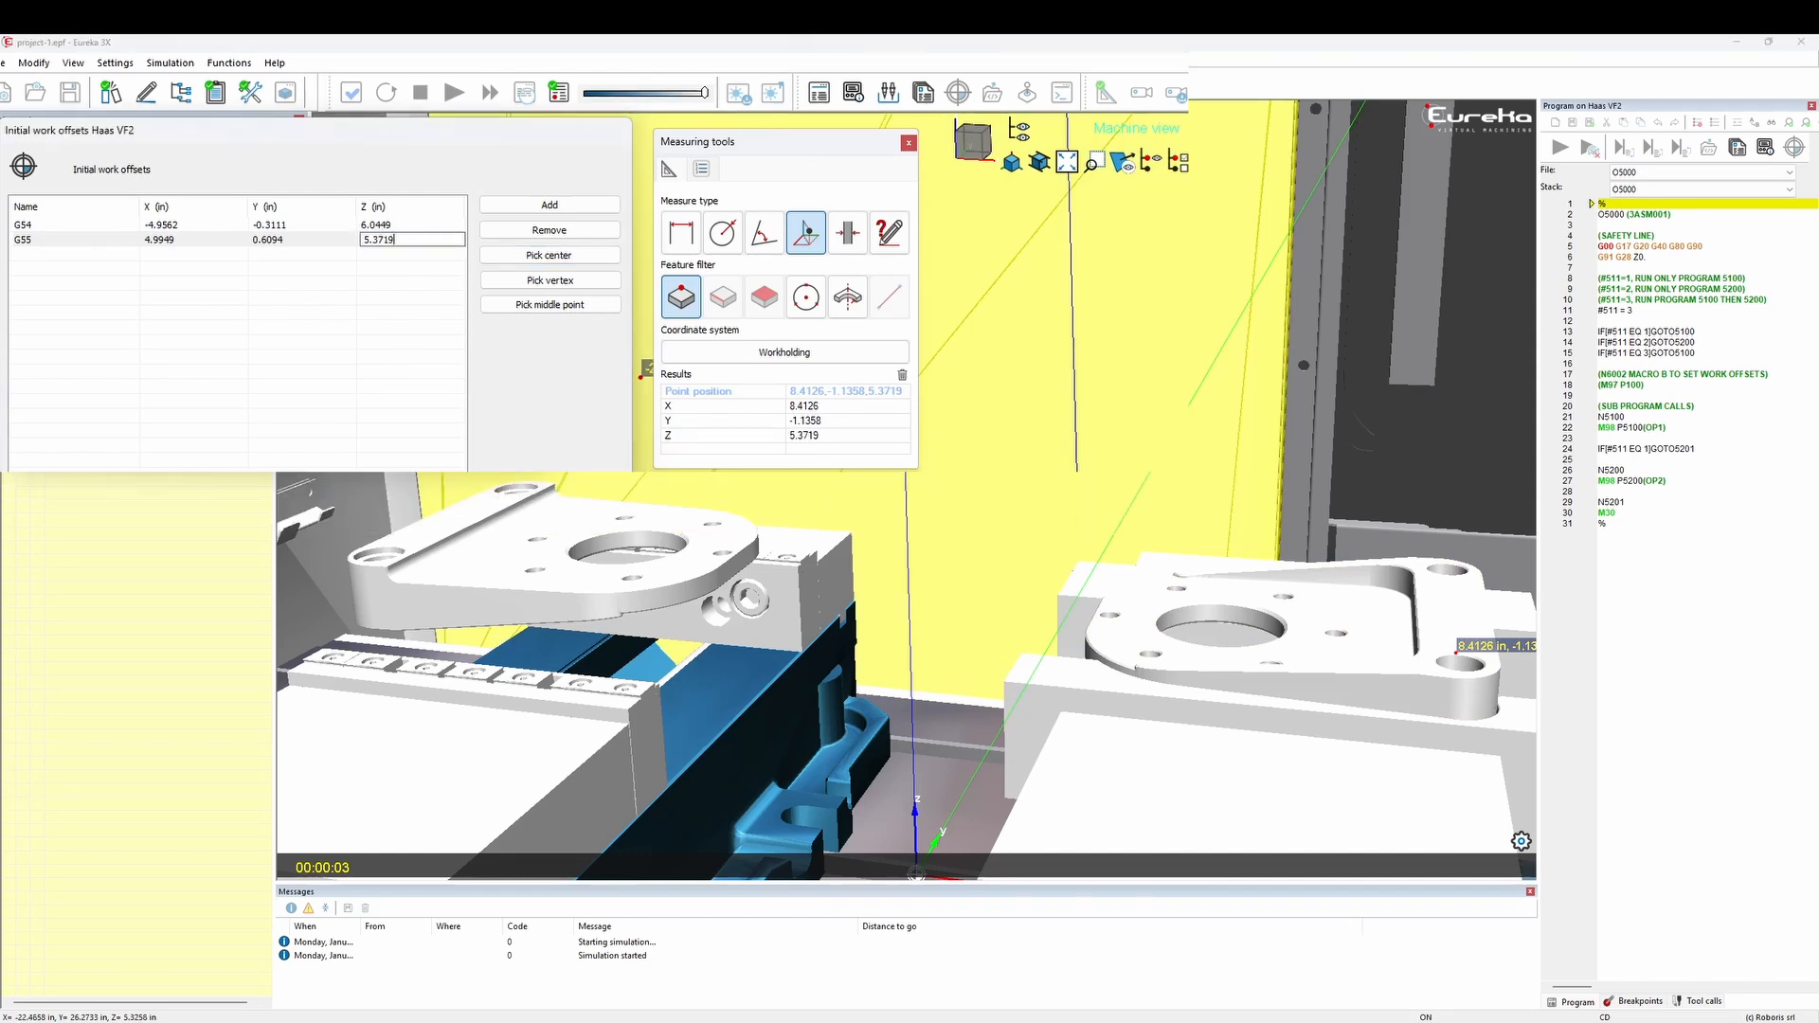
pyautogui.press('Return')
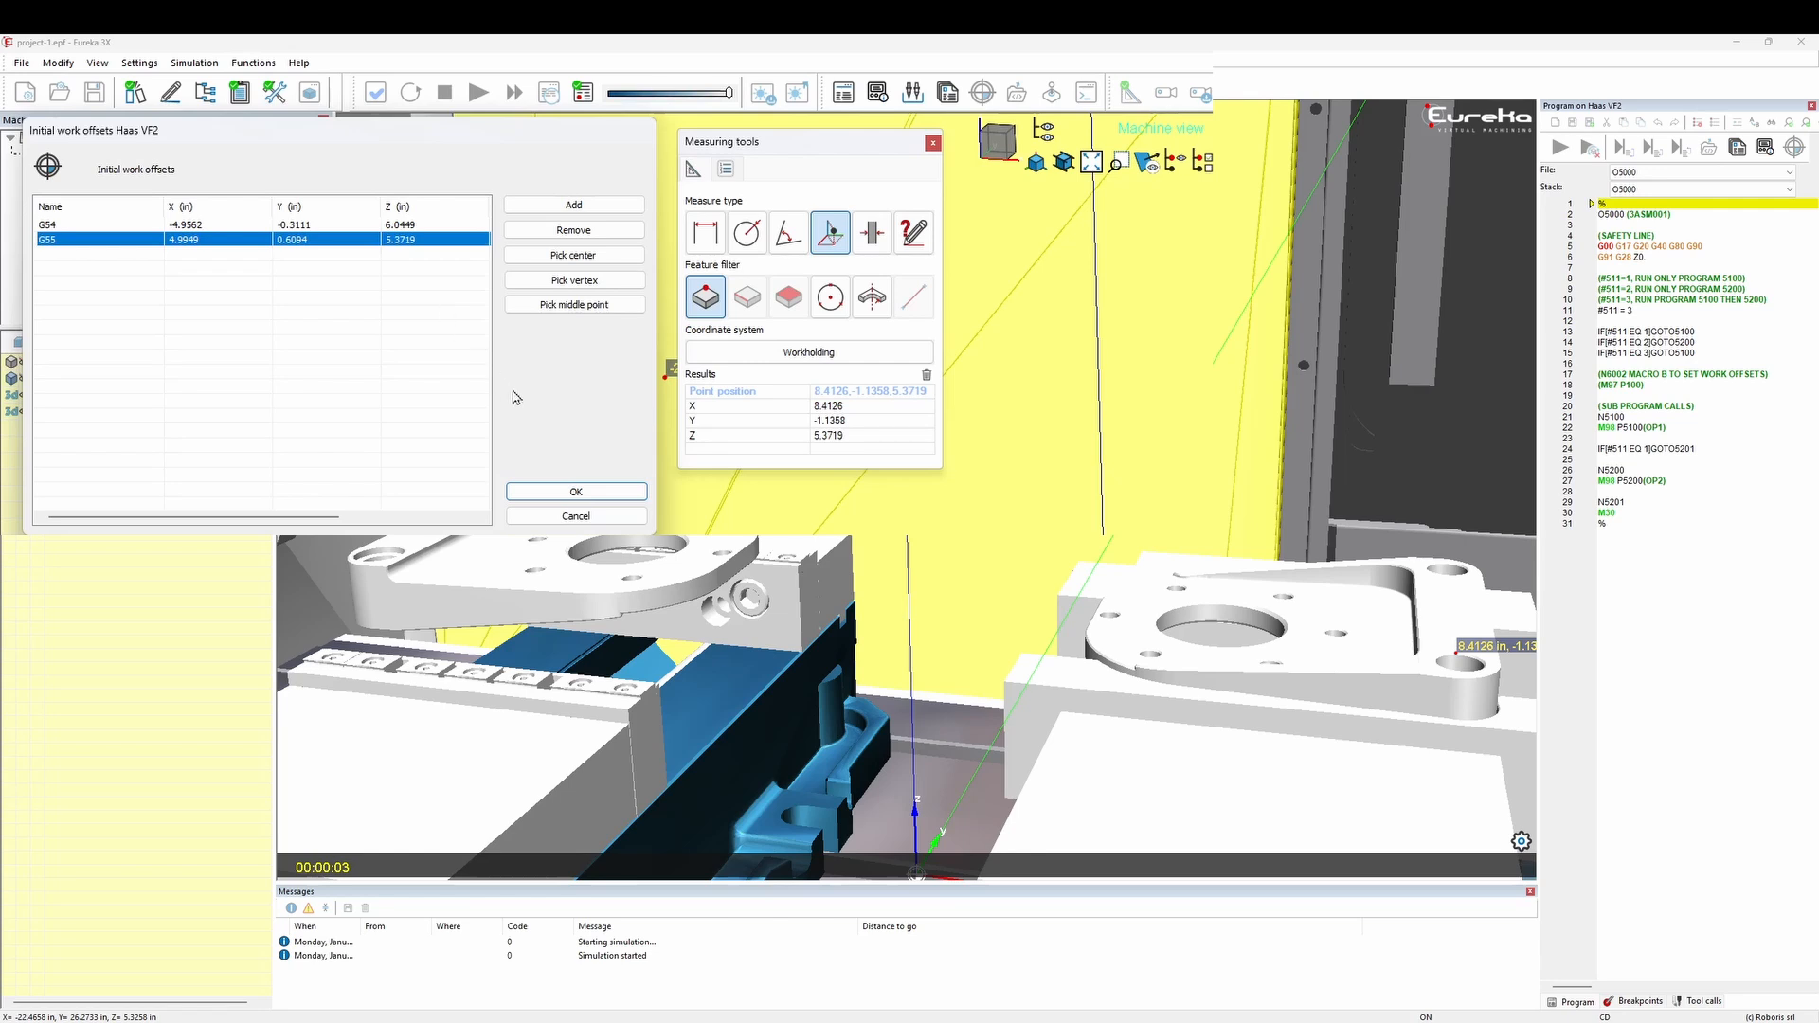
pyautogui.click(623, 493)
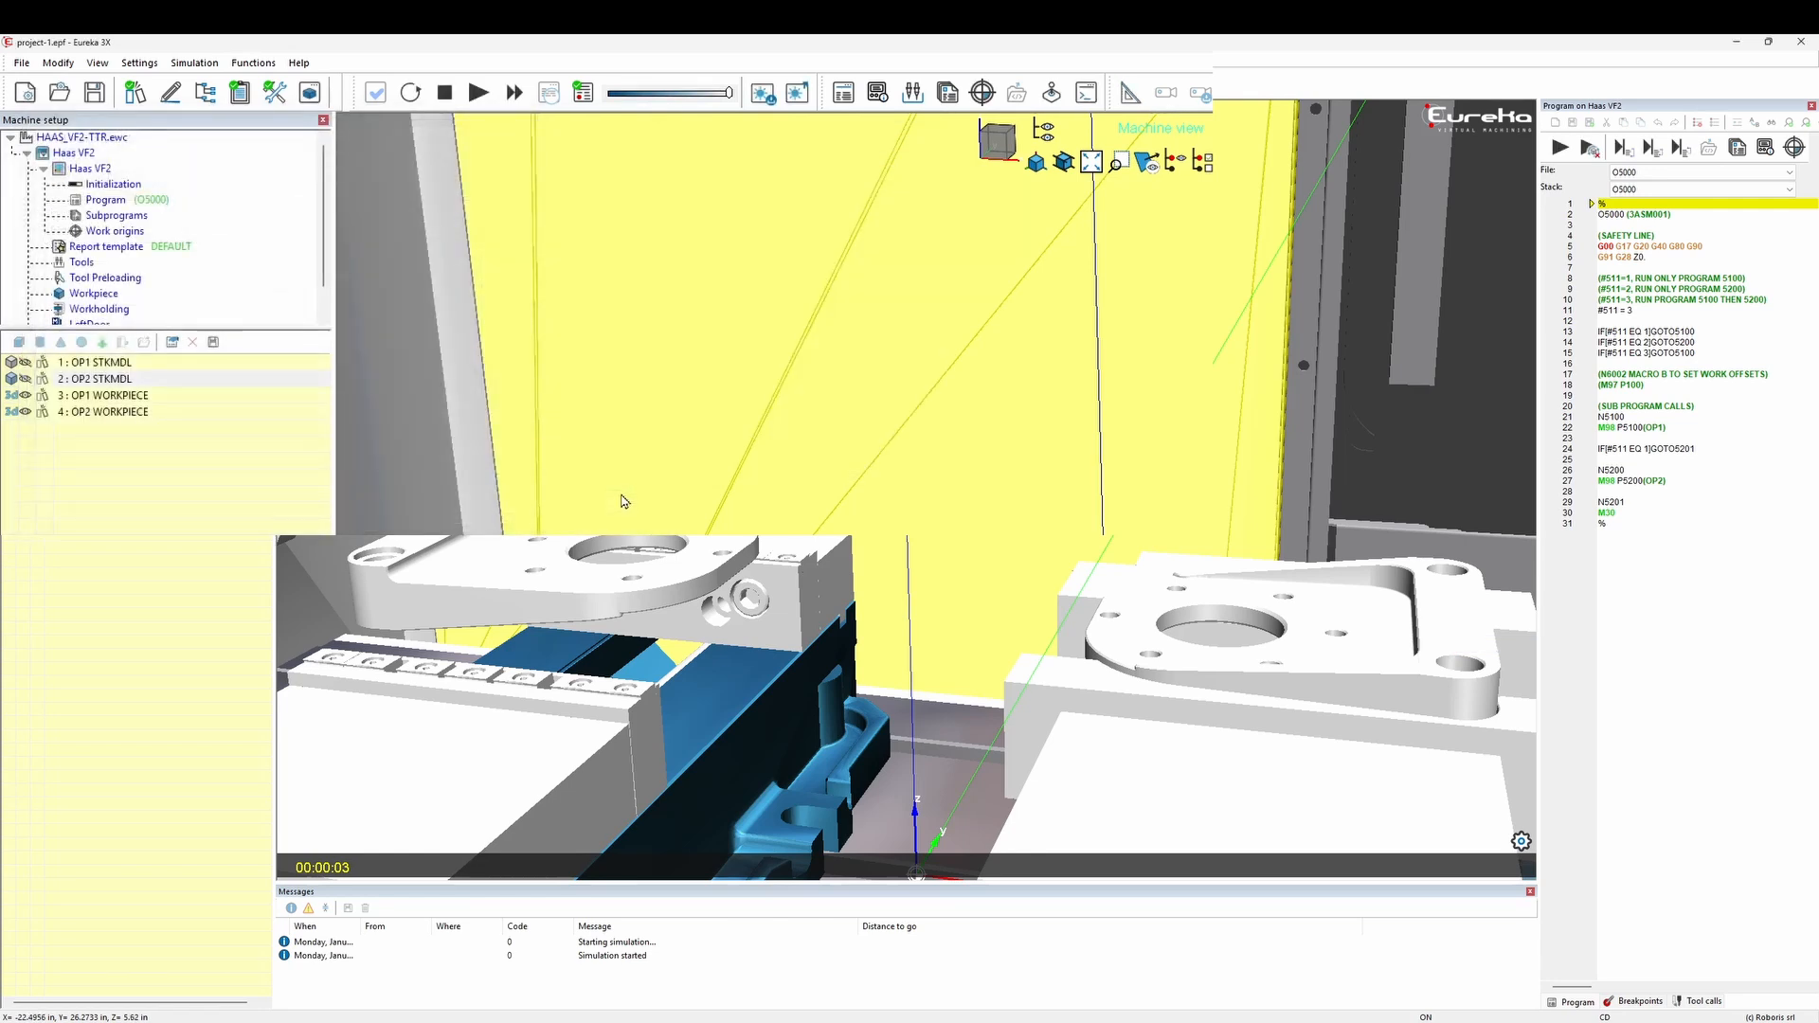
# Show the OP2 STKMDL and OP1 STKMDL stock models in the machine view.
pyautogui.click(25, 379)
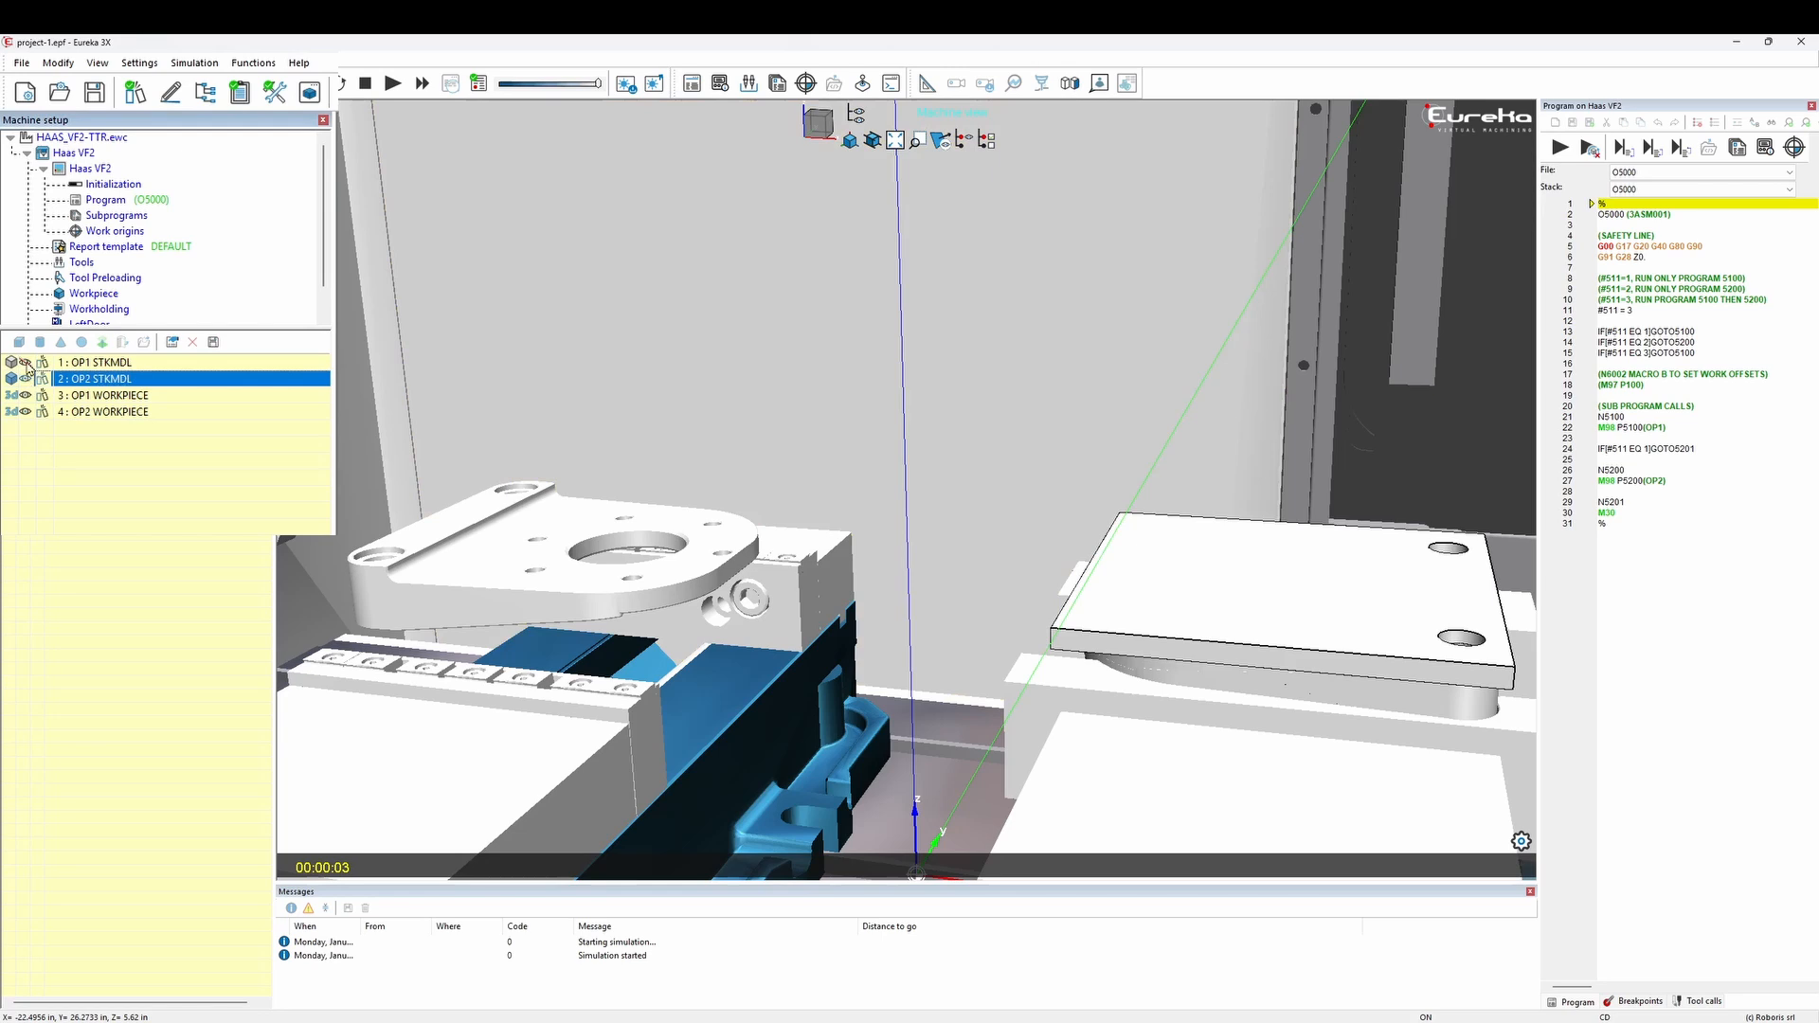
pyautogui.click(26, 363)
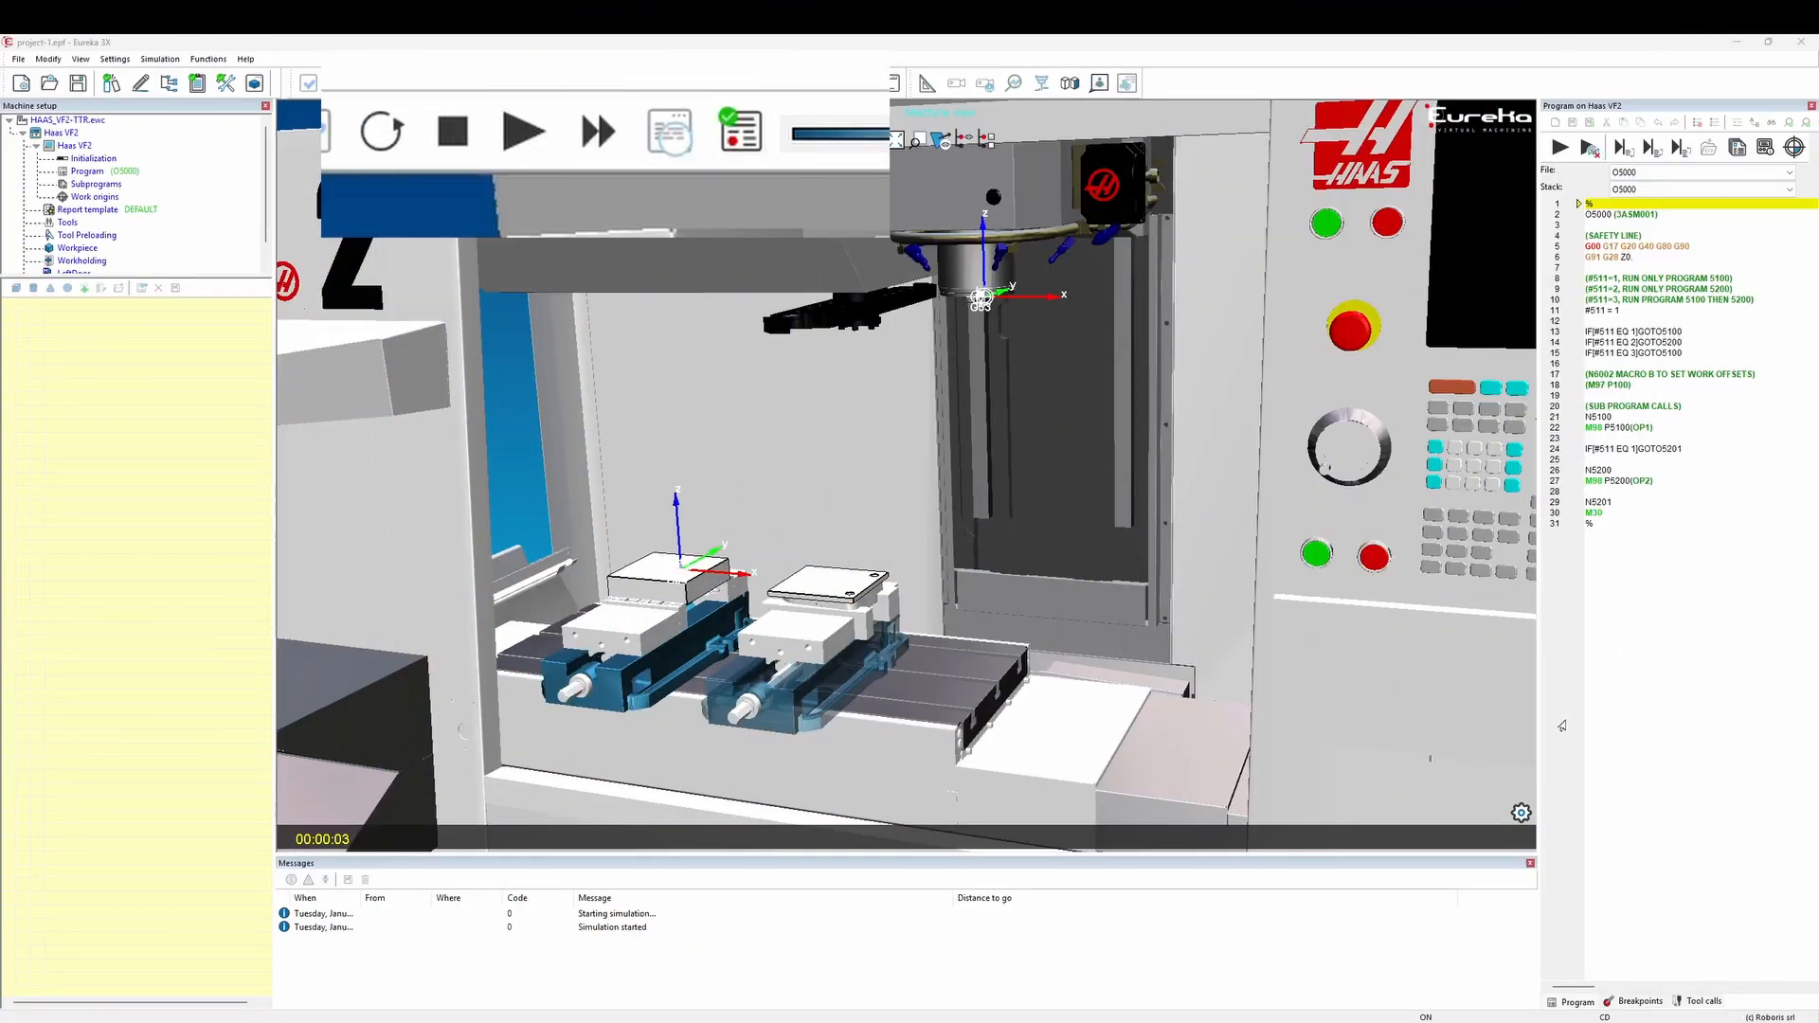
# Restart the simulation with the machined stock restored to its original shape, run it at normal speed, and pause it during OP1.
pyautogui.click(382, 142)
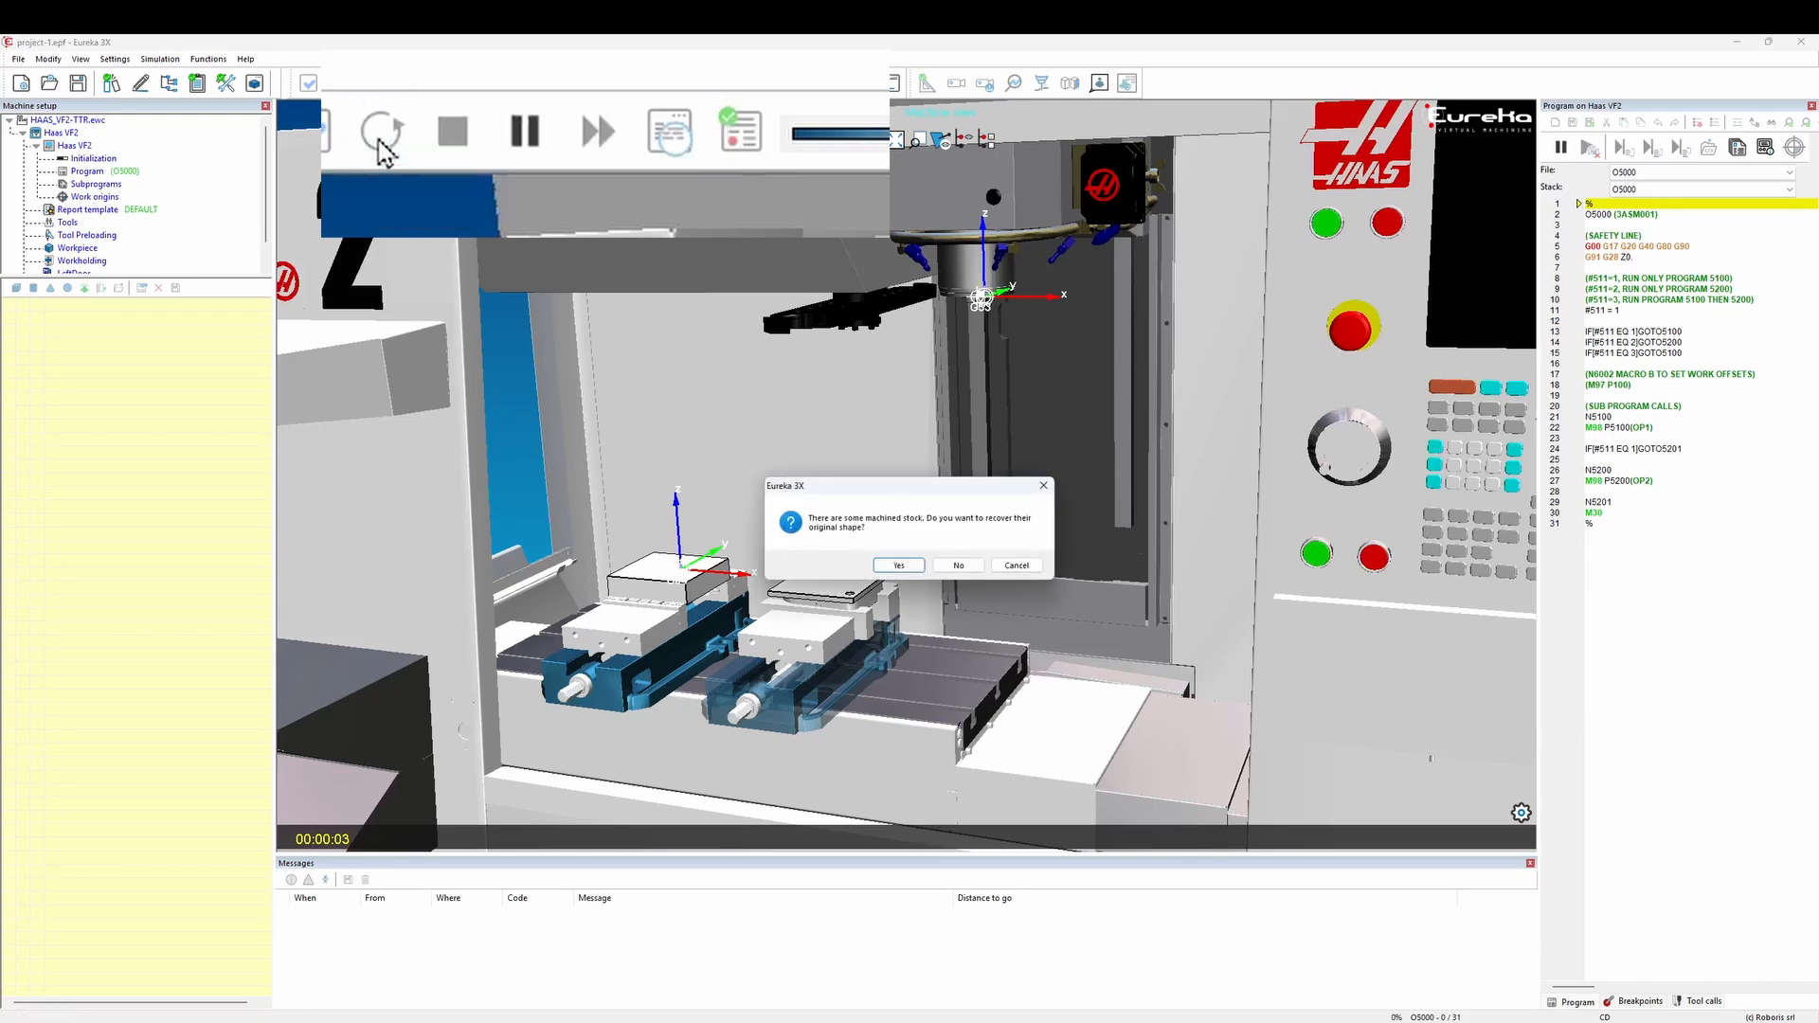
pyautogui.click(899, 566)
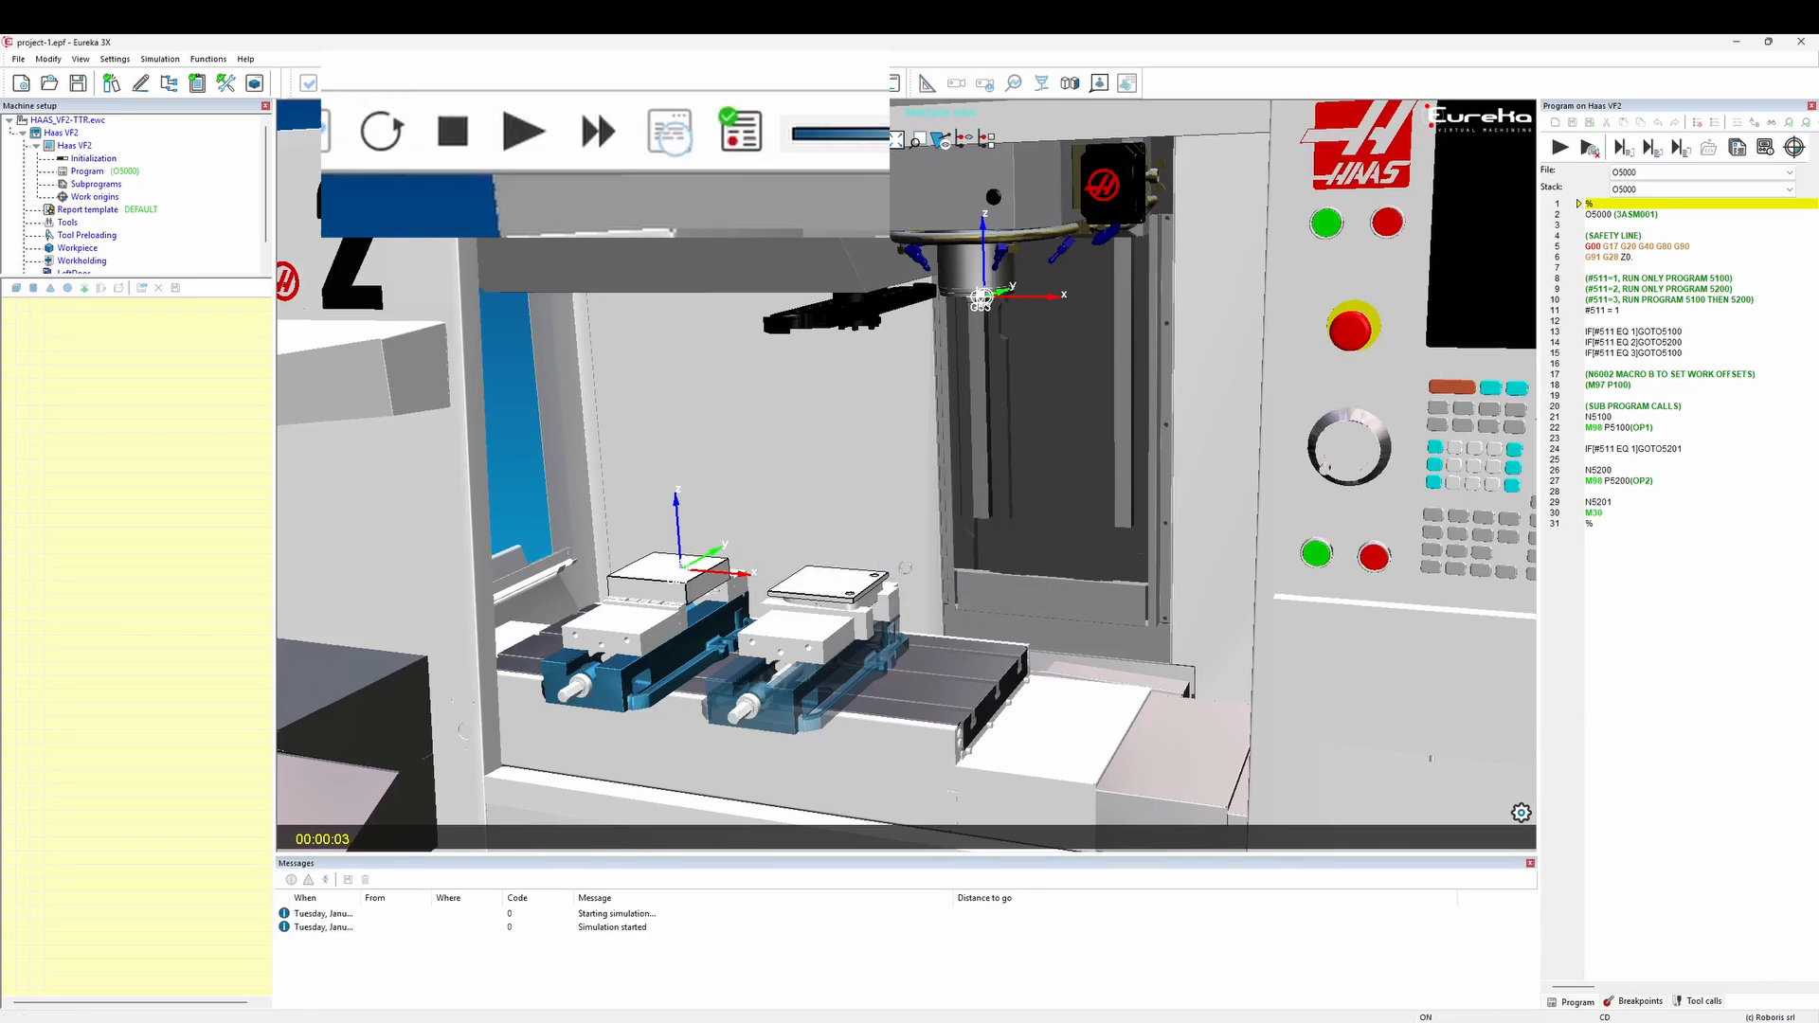
pyautogui.click(524, 140)
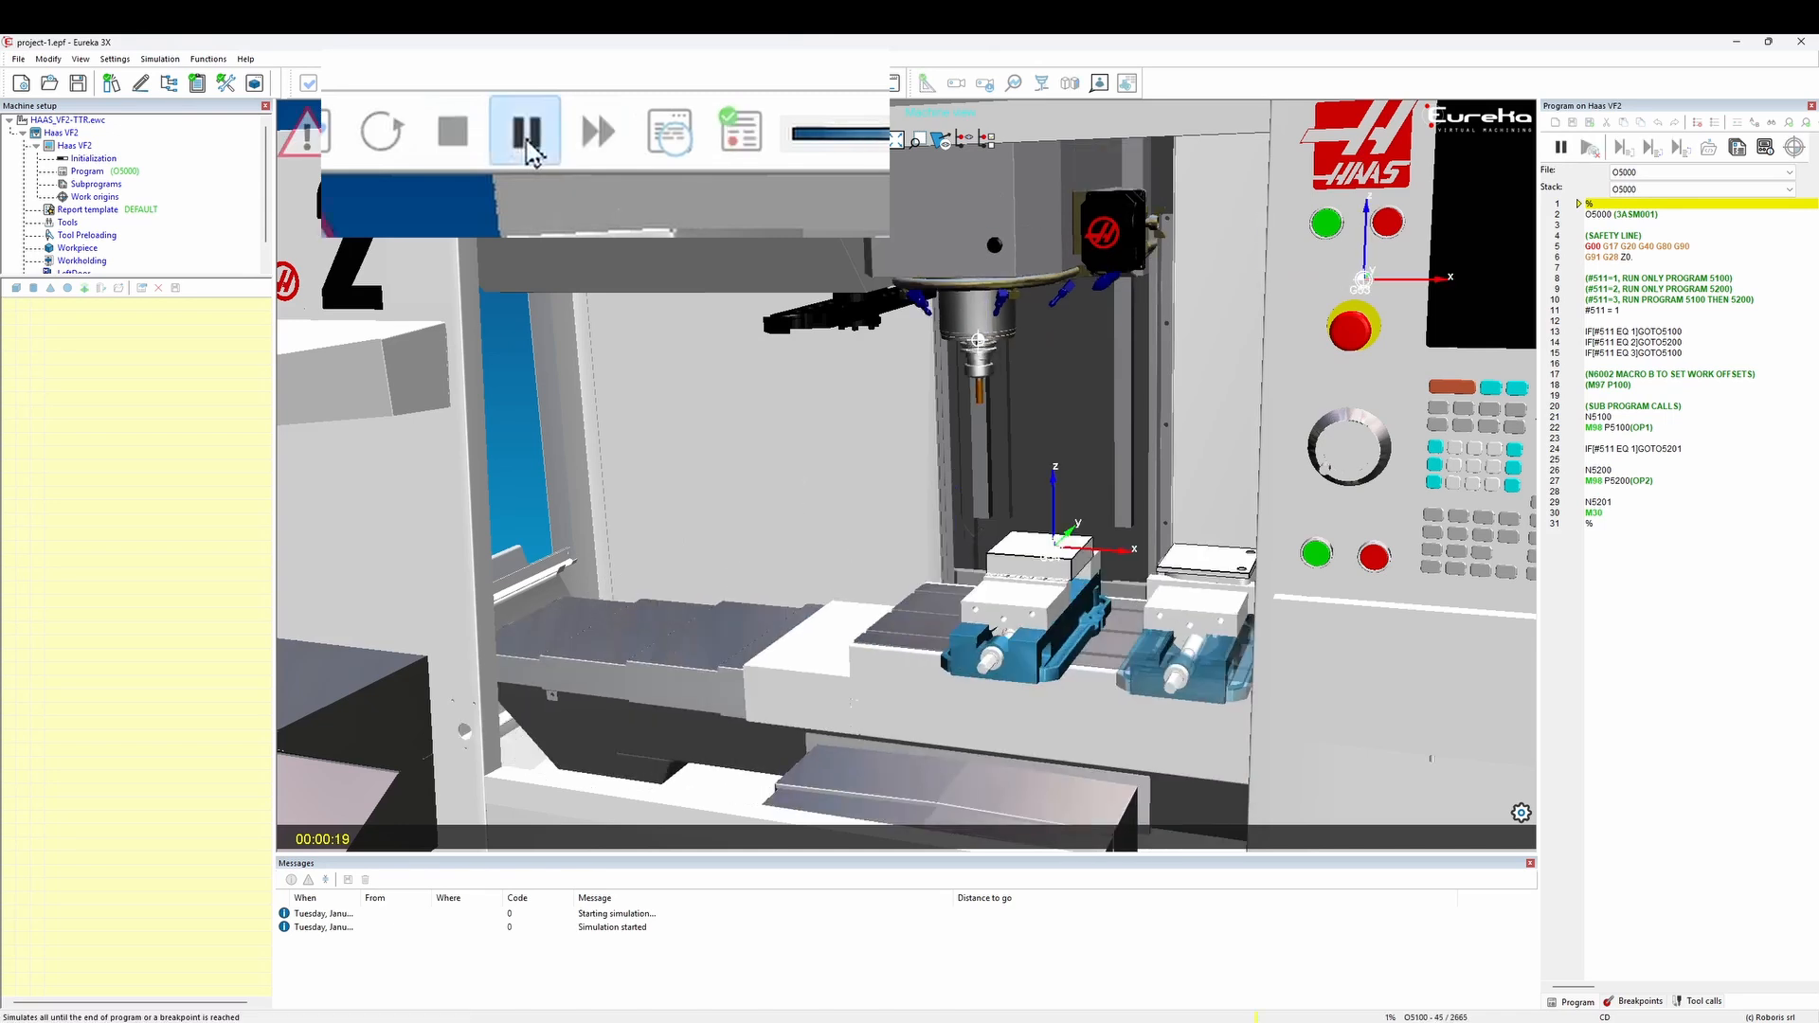
pyautogui.click(527, 133)
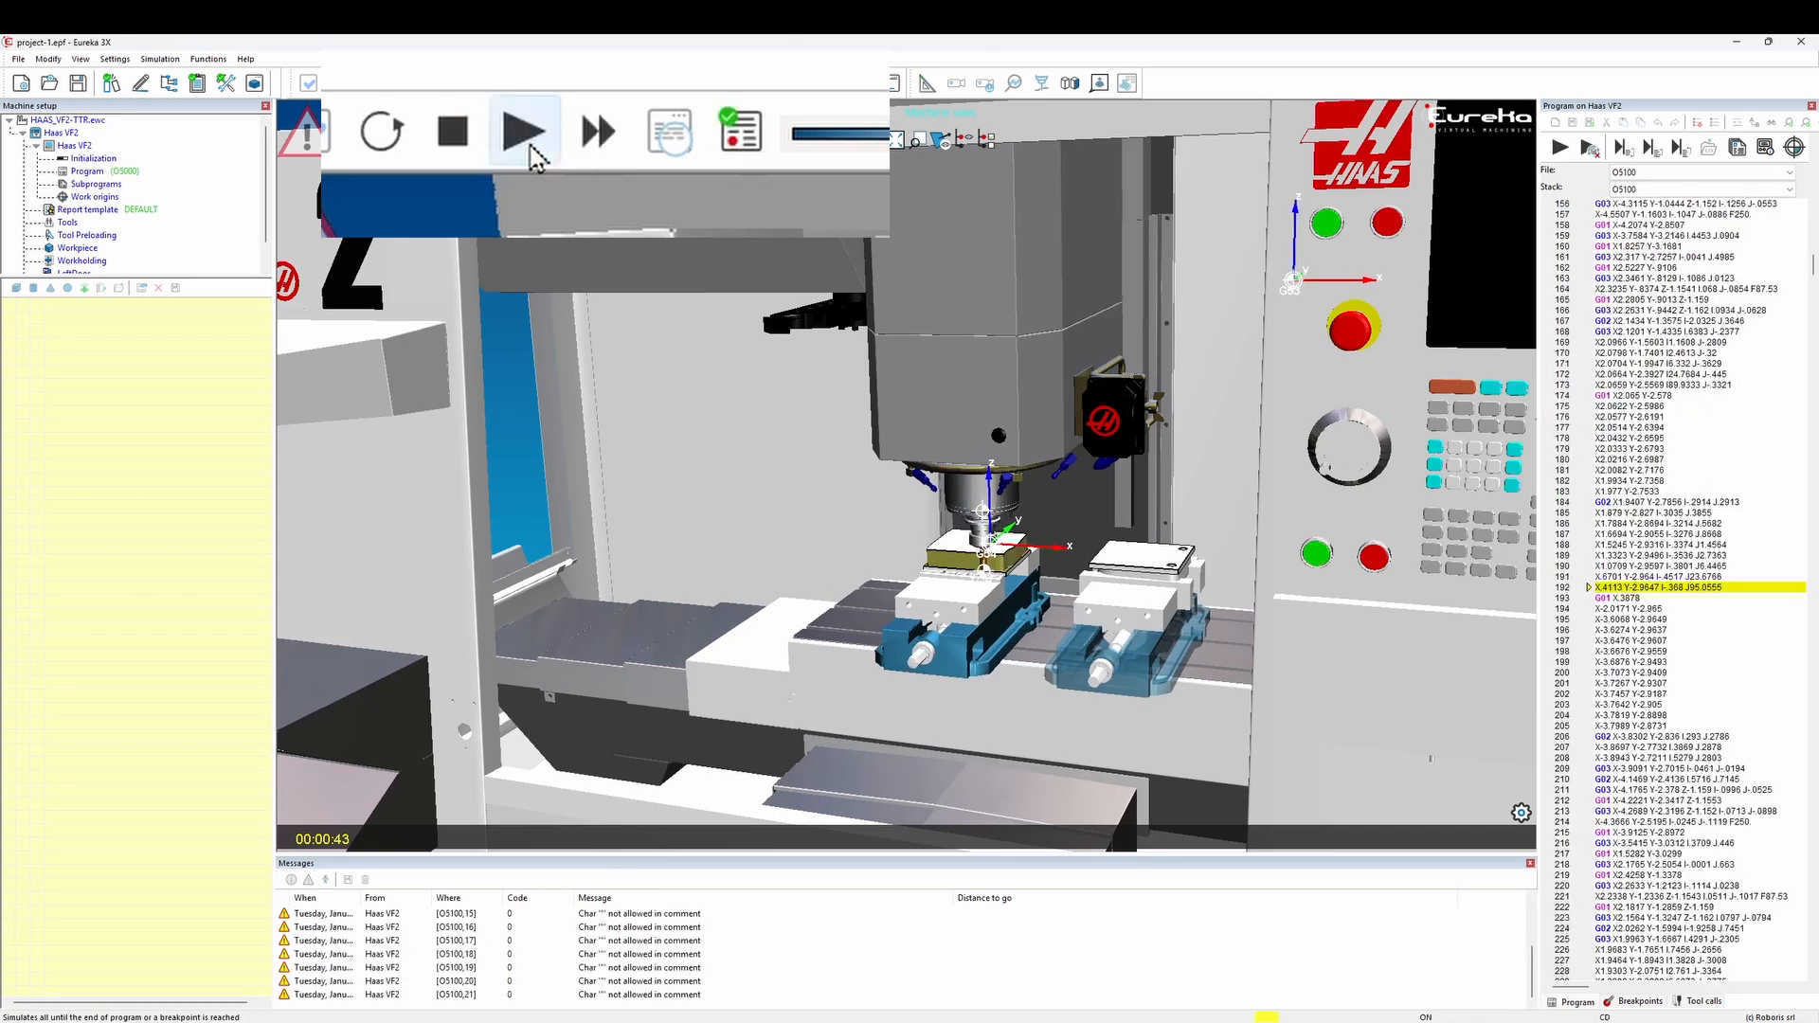
# Continue the simulation in fast mode without the machine display, switch back to normal playback, and pause it in the OP1 rough step.
pyautogui.click(601, 154)
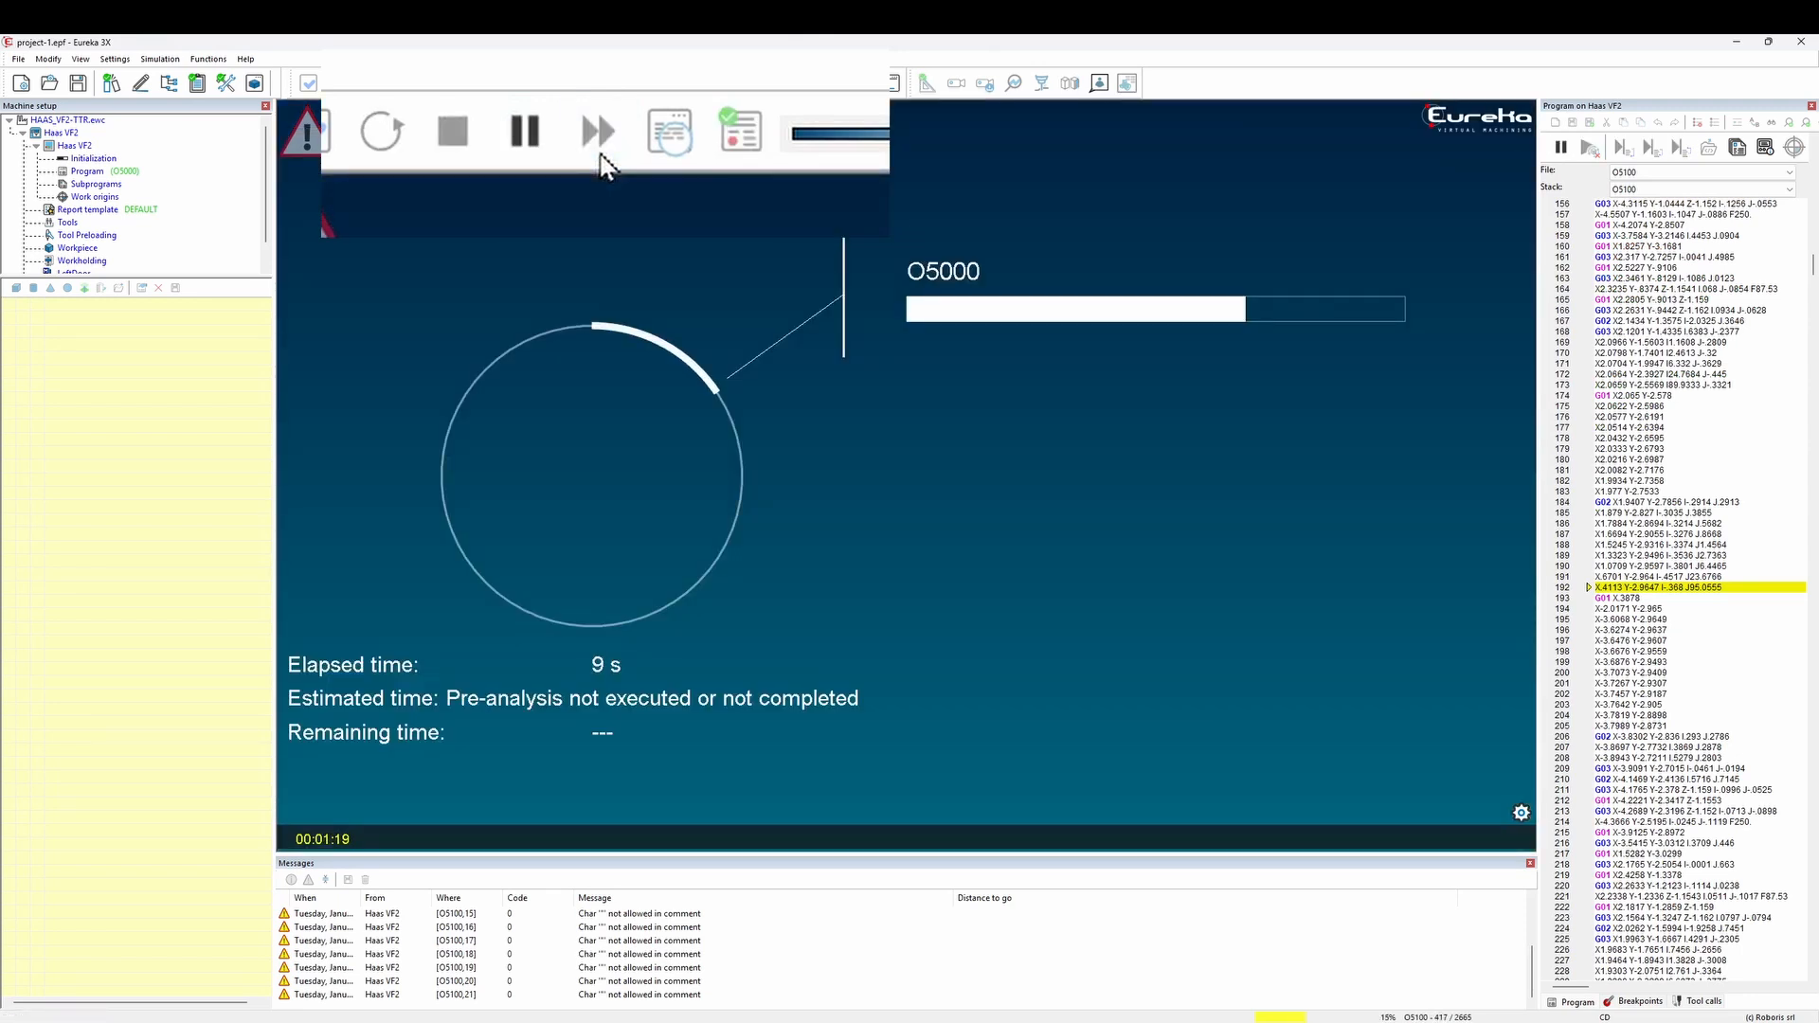
pyautogui.click(526, 151)
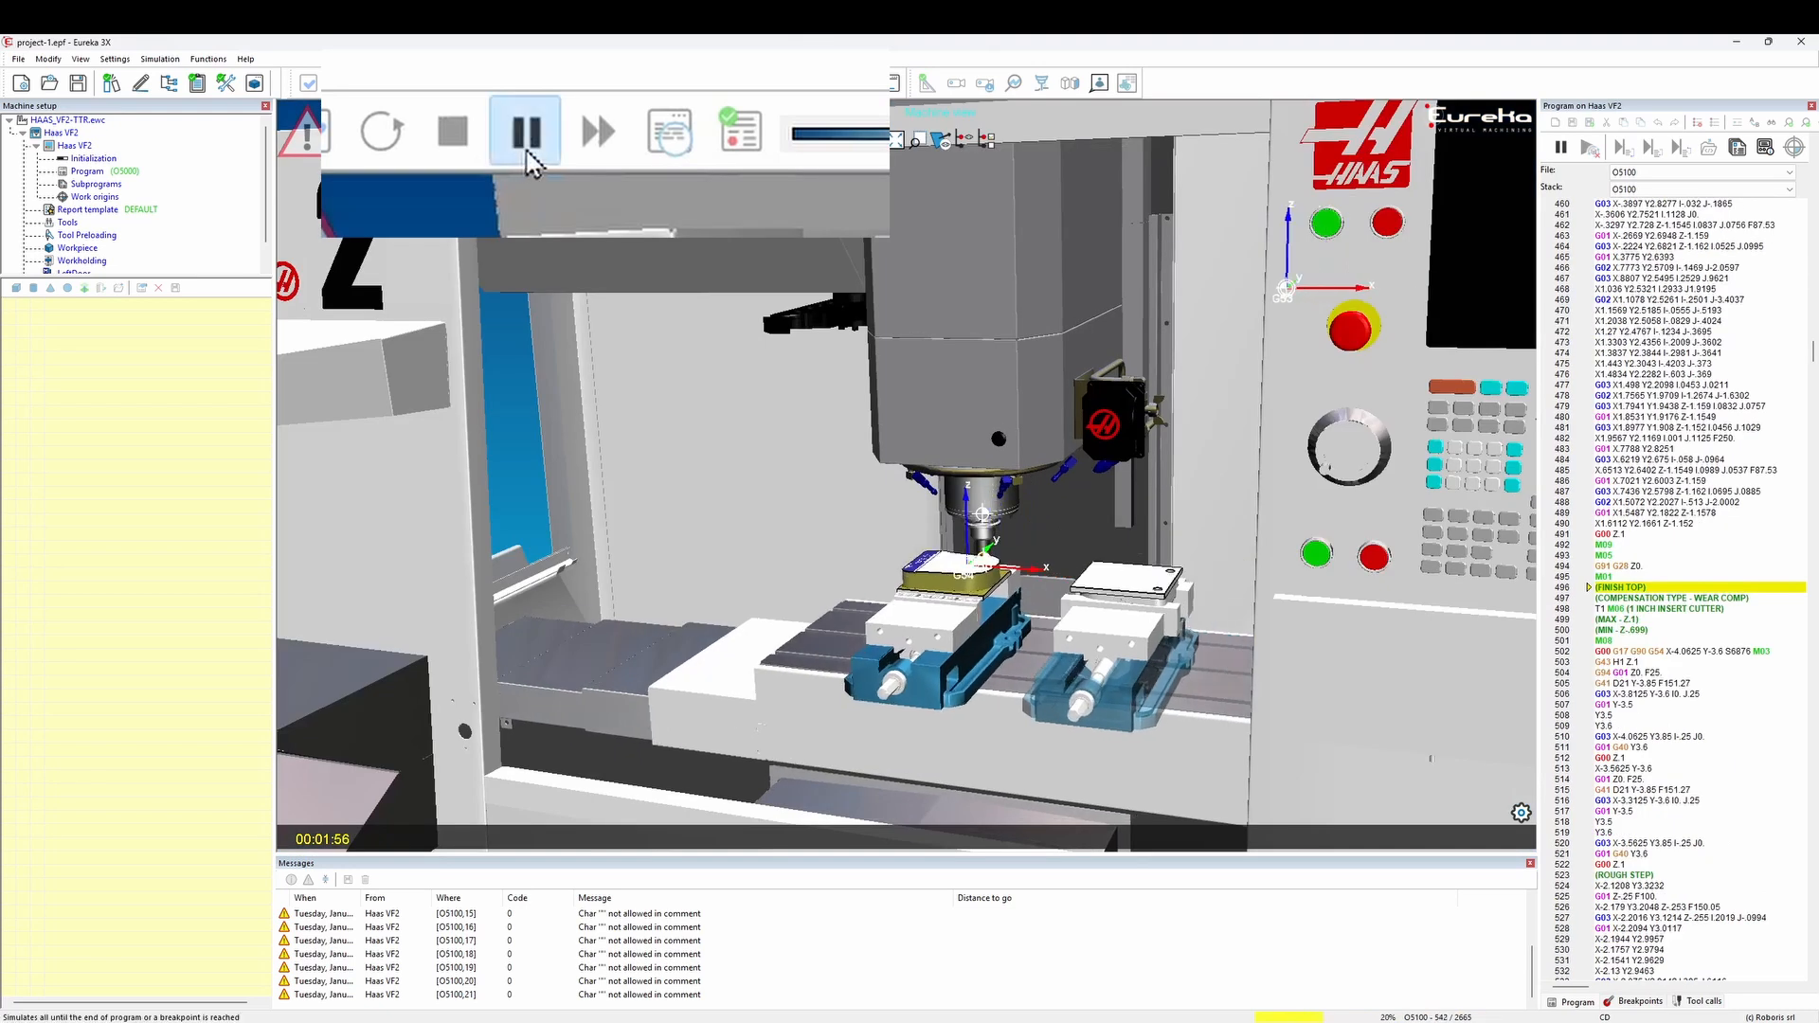
pyautogui.click(527, 152)
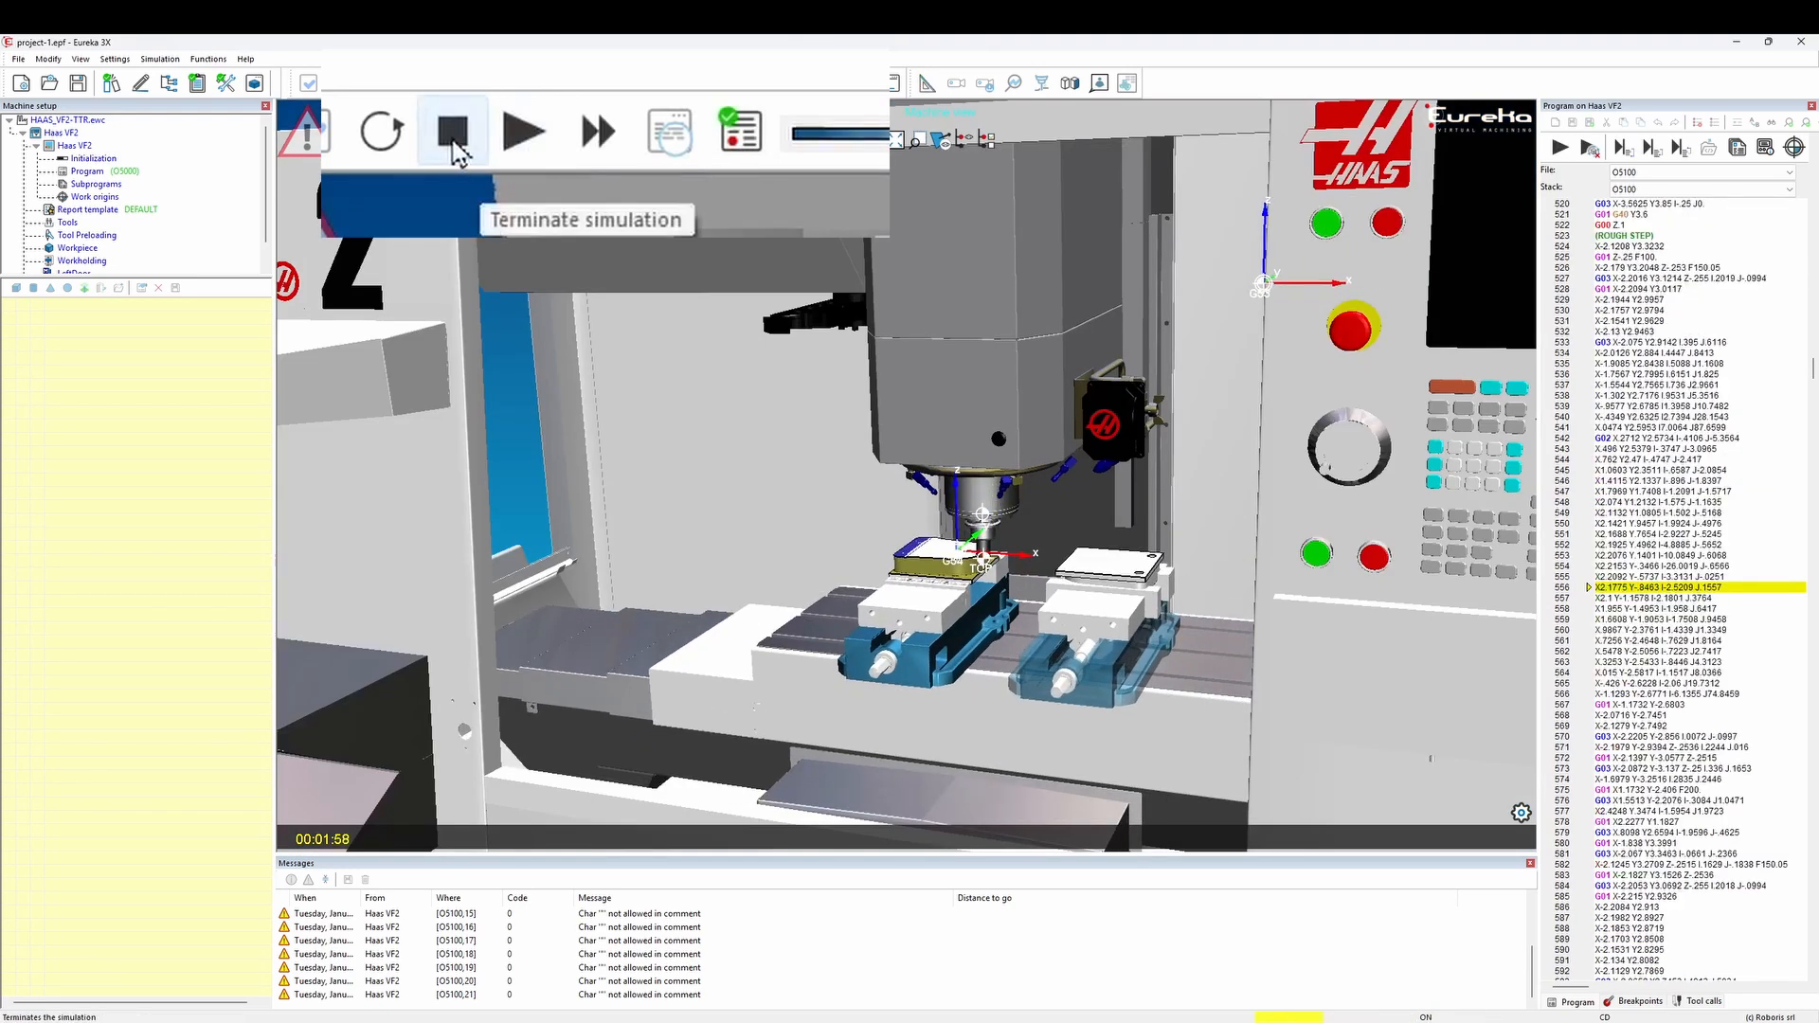
# Terminate the running simulation and start it again with the machined stock restored to its original shape.
pyautogui.click(453, 144)
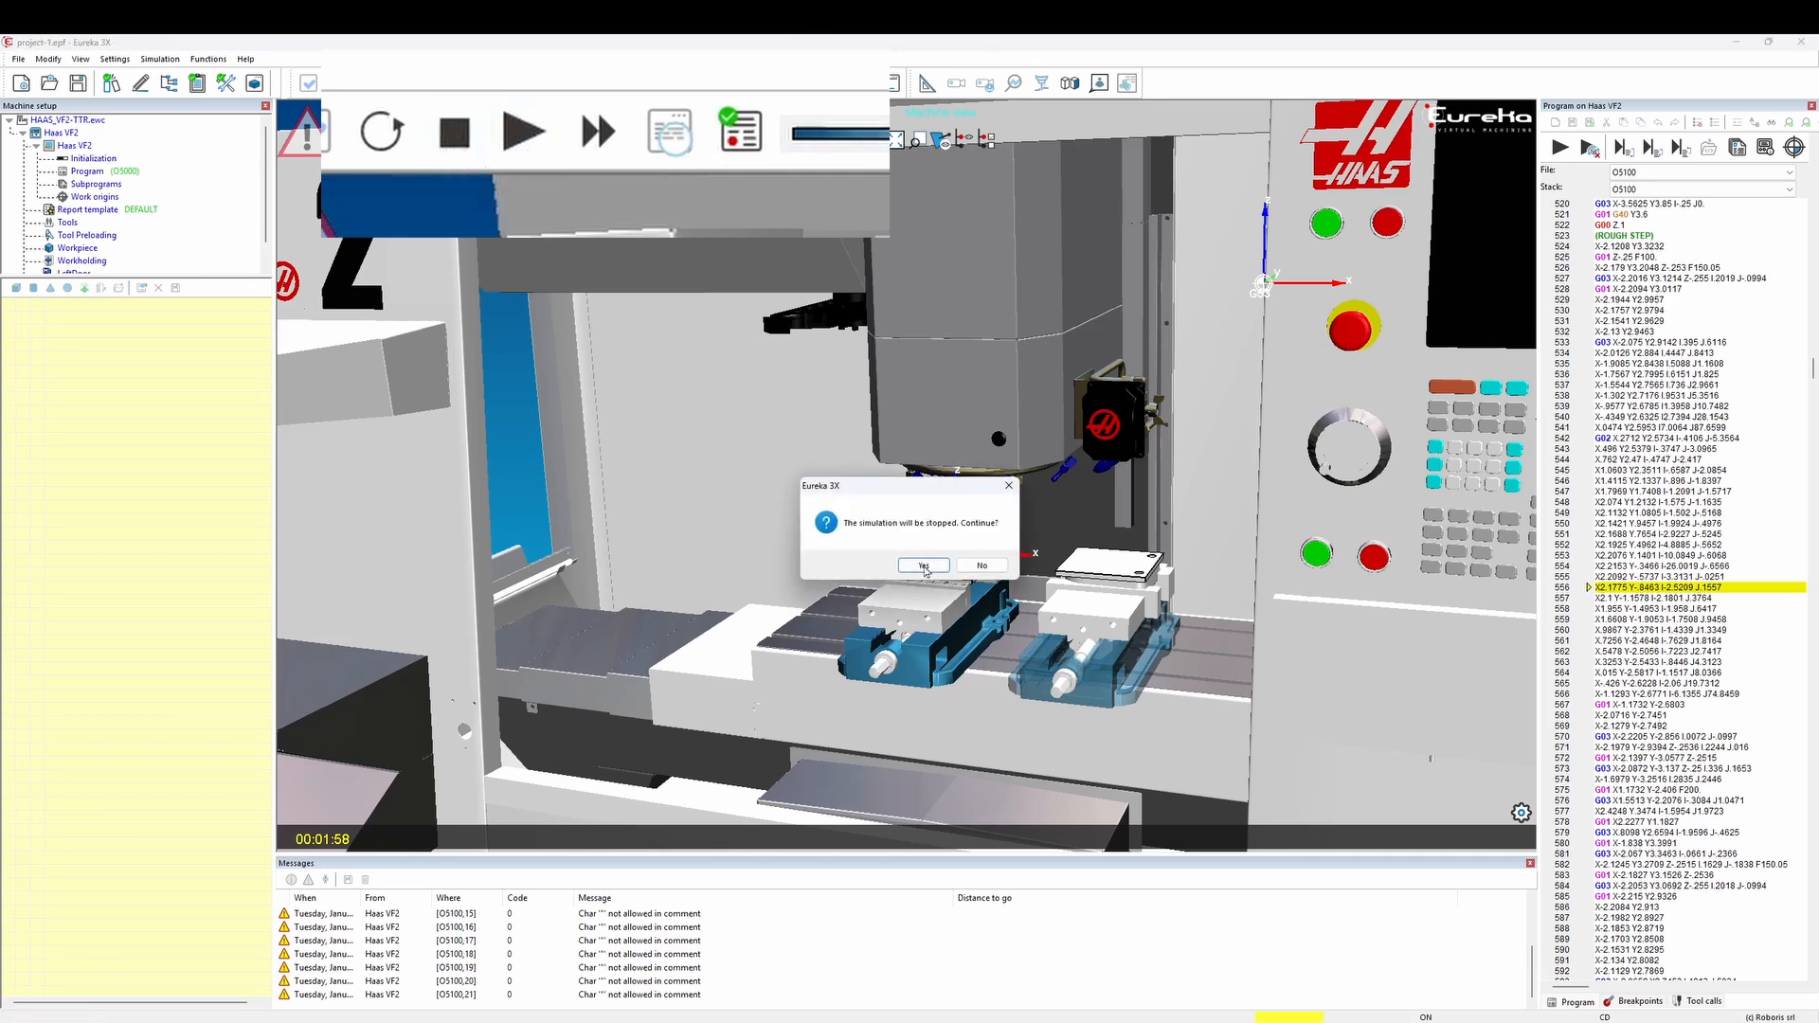
pyautogui.click(923, 567)
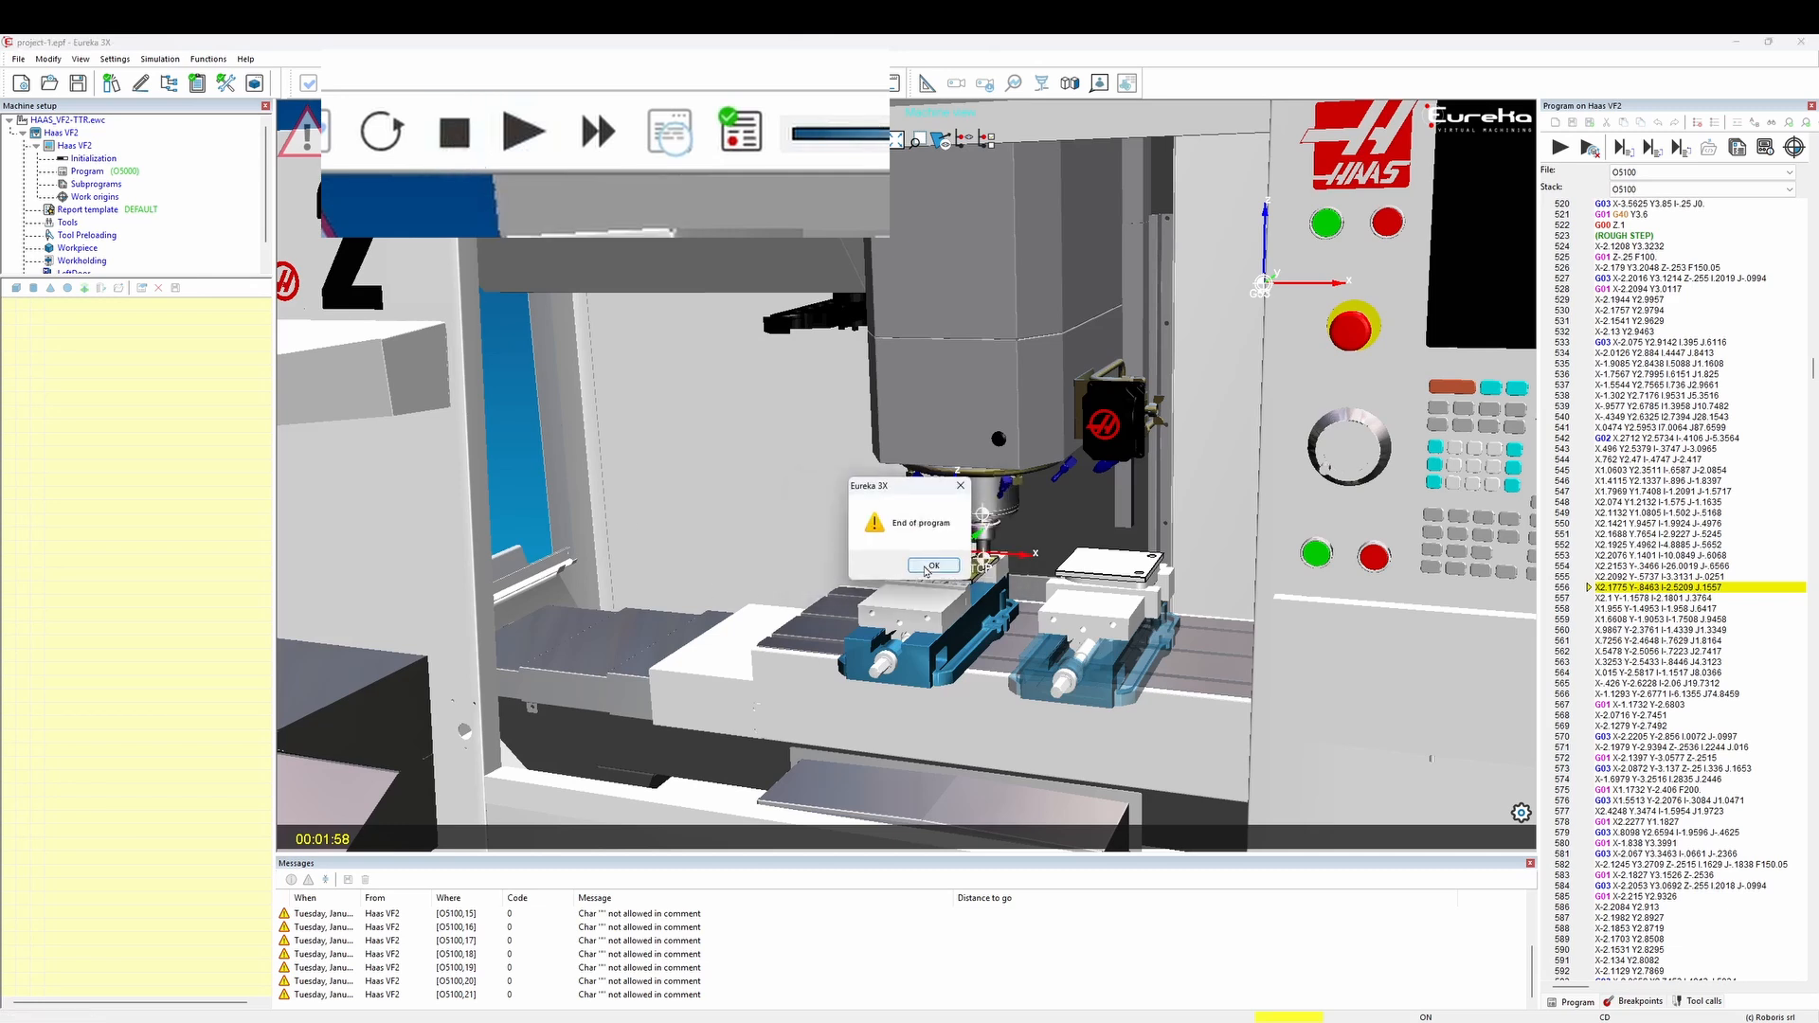
pyautogui.click(928, 566)
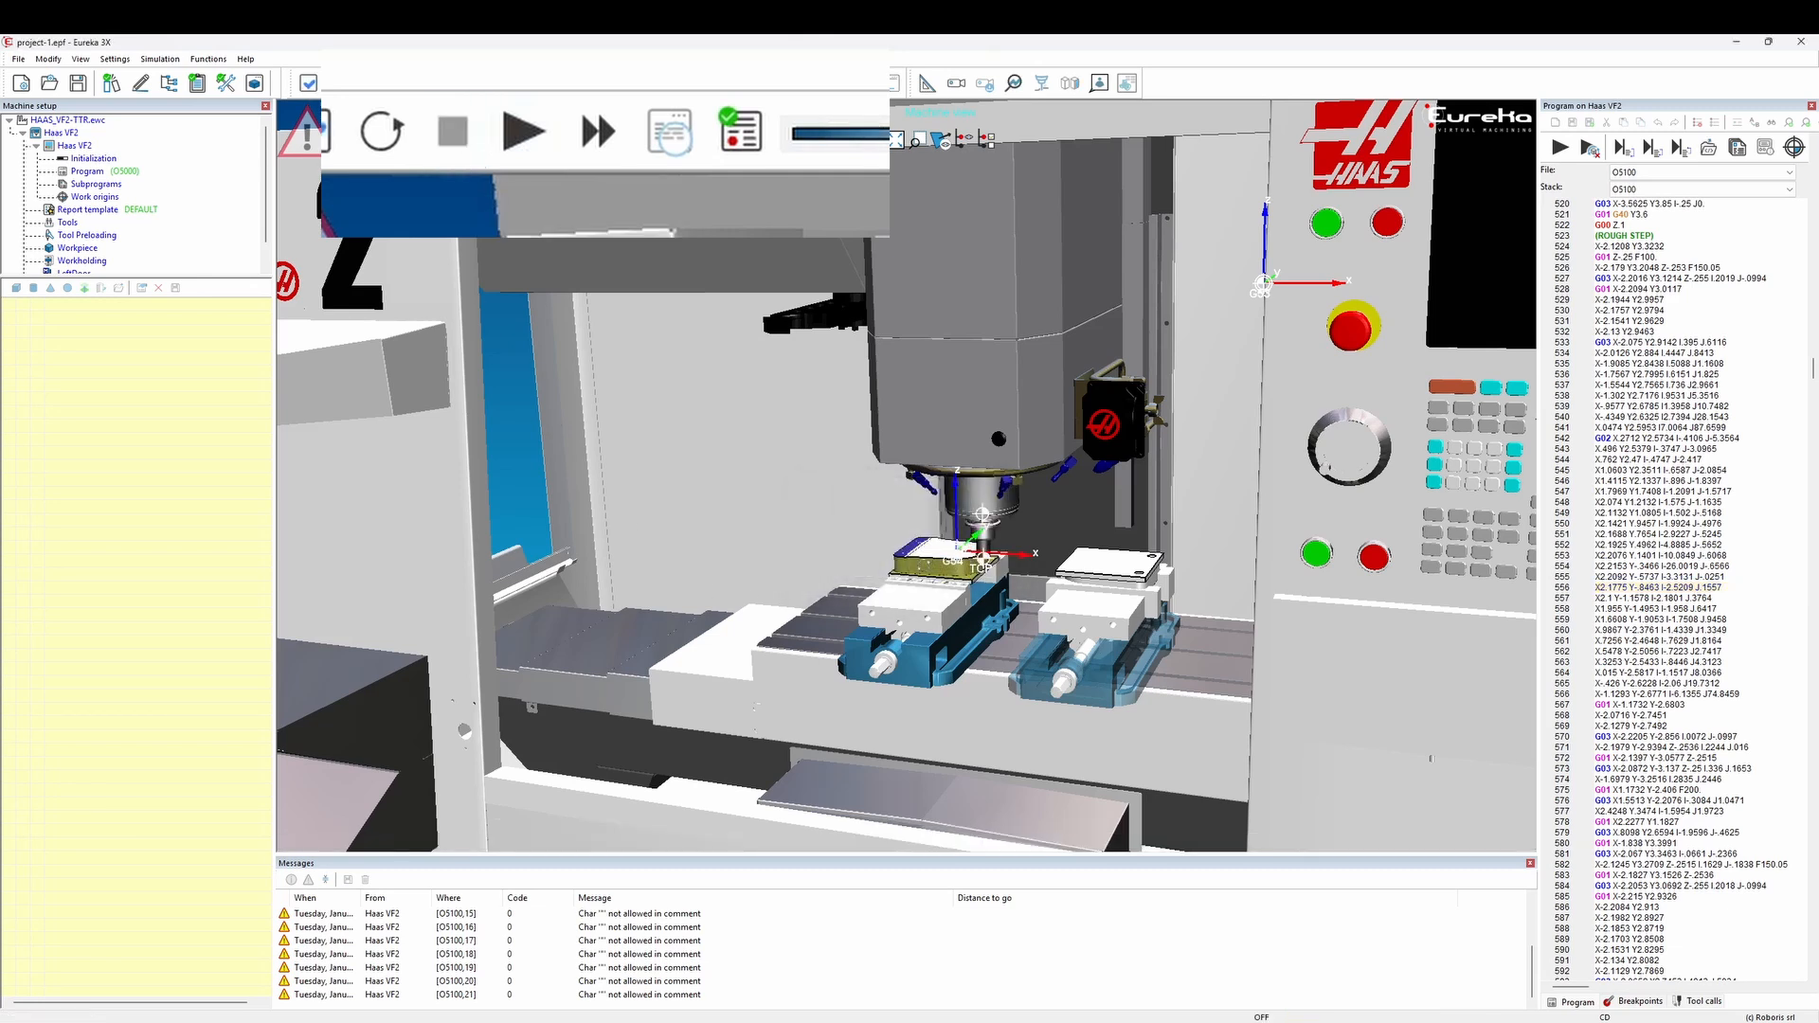
pyautogui.click(526, 153)
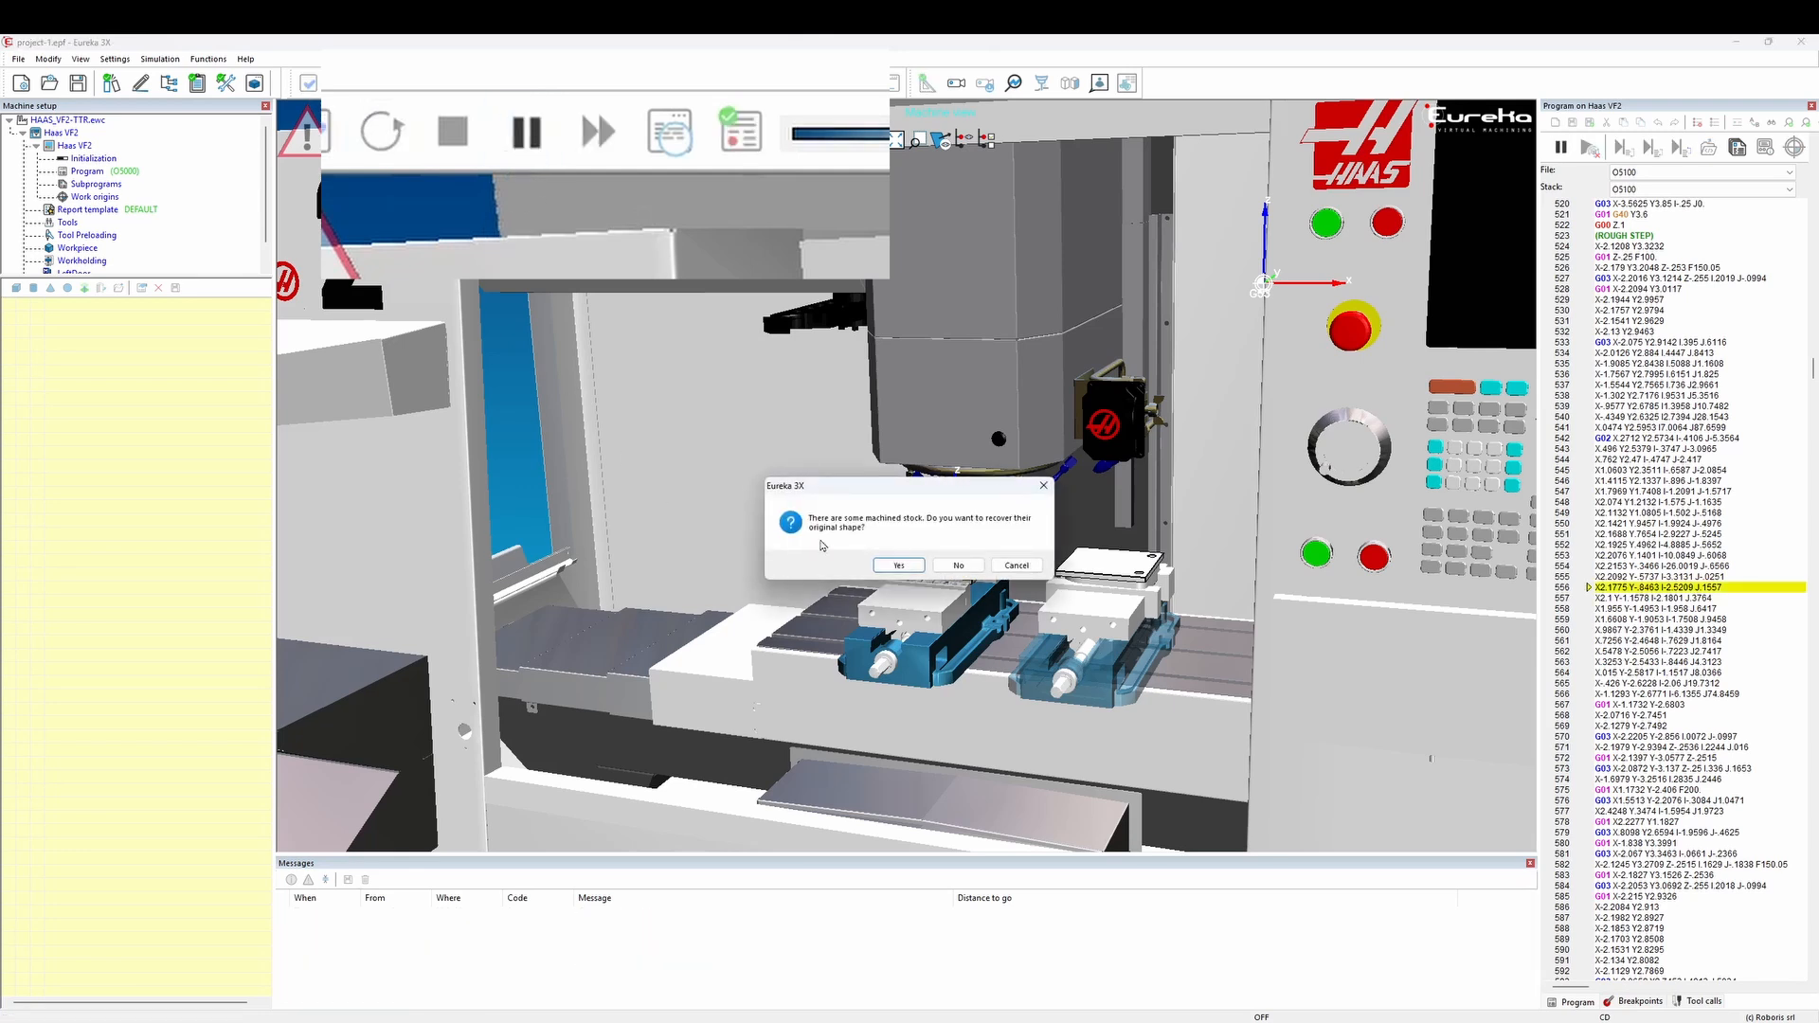
pyautogui.click(889, 566)
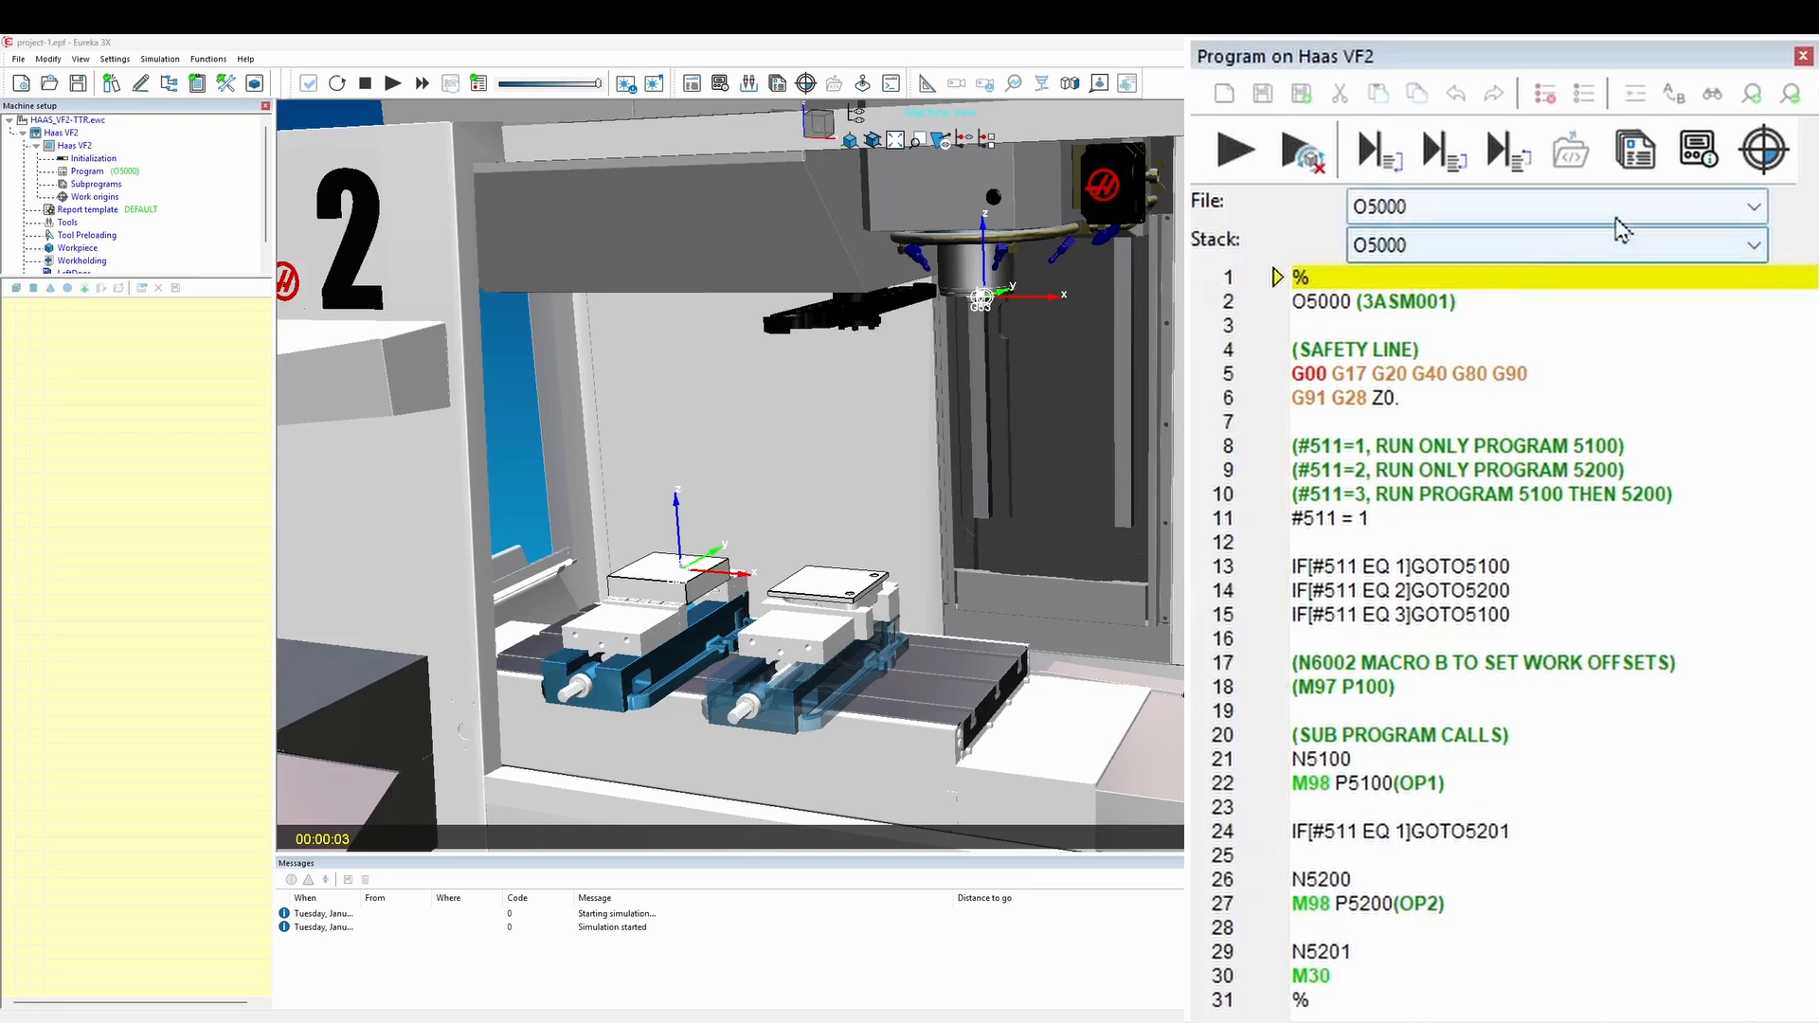
# Examine the code of programs O5100 and O5200, and return the program display to O5000.
pyautogui.click(1754, 206)
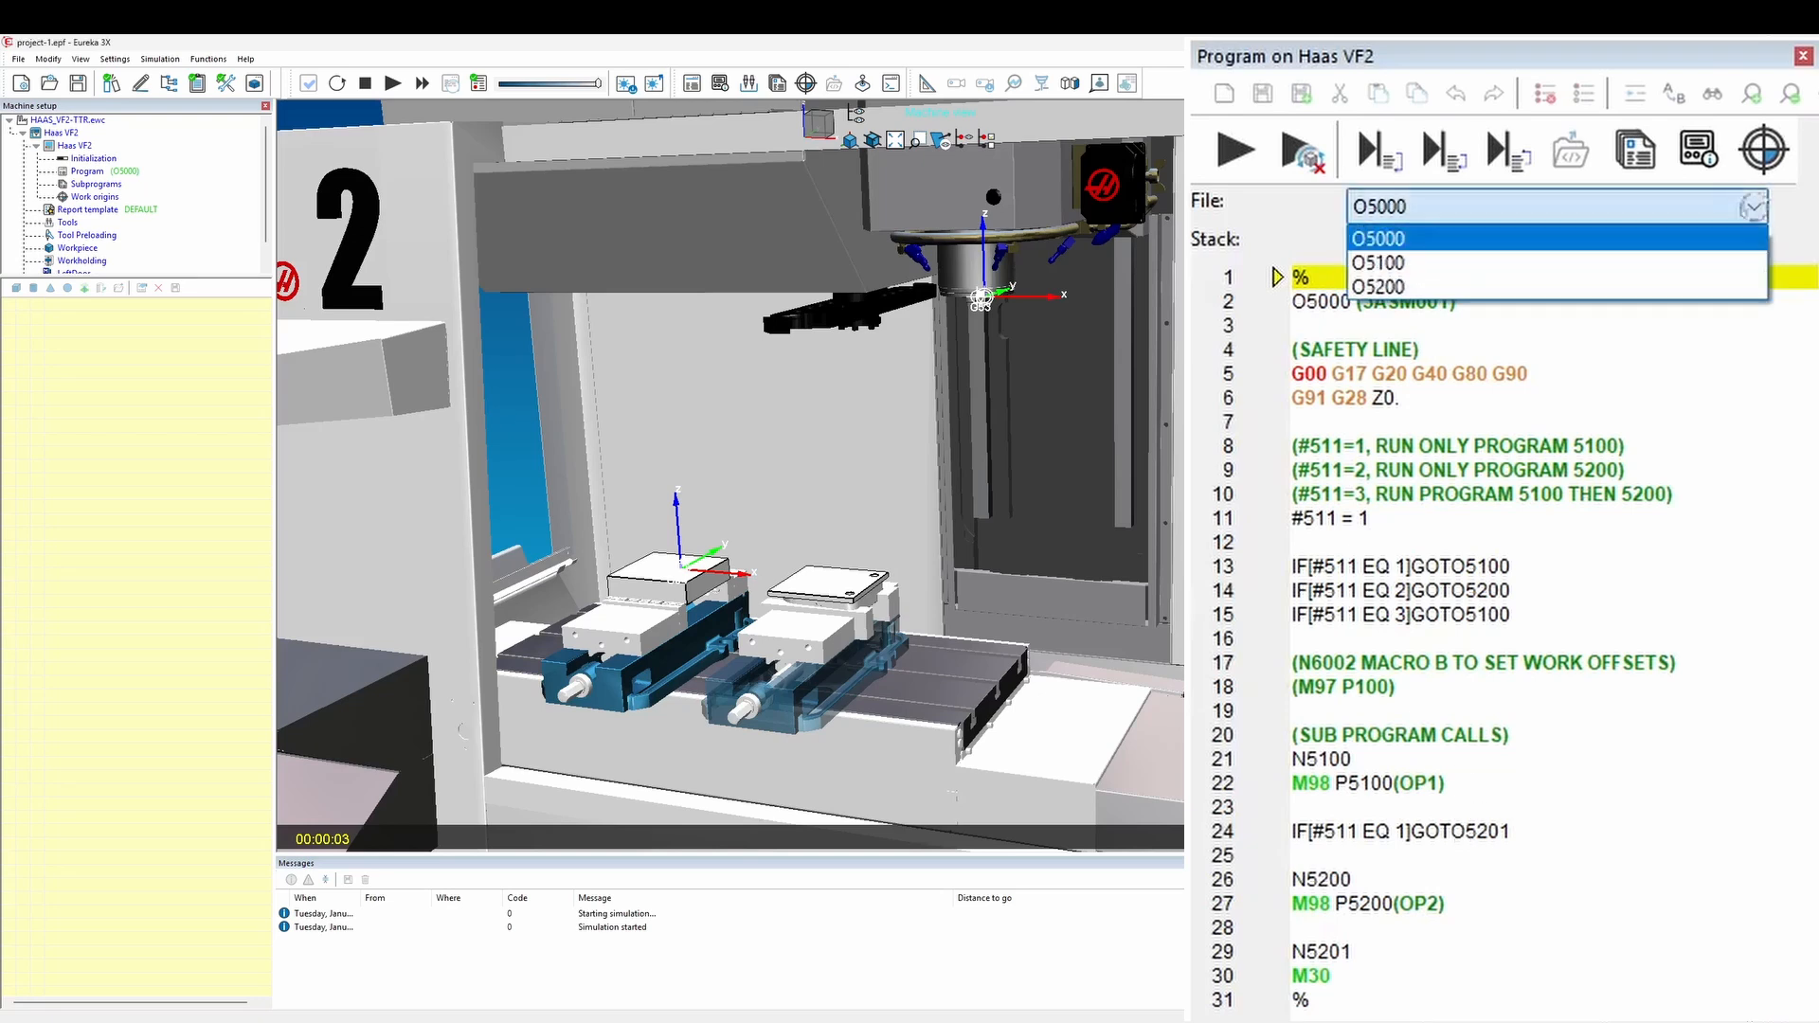
pyautogui.click(1742, 263)
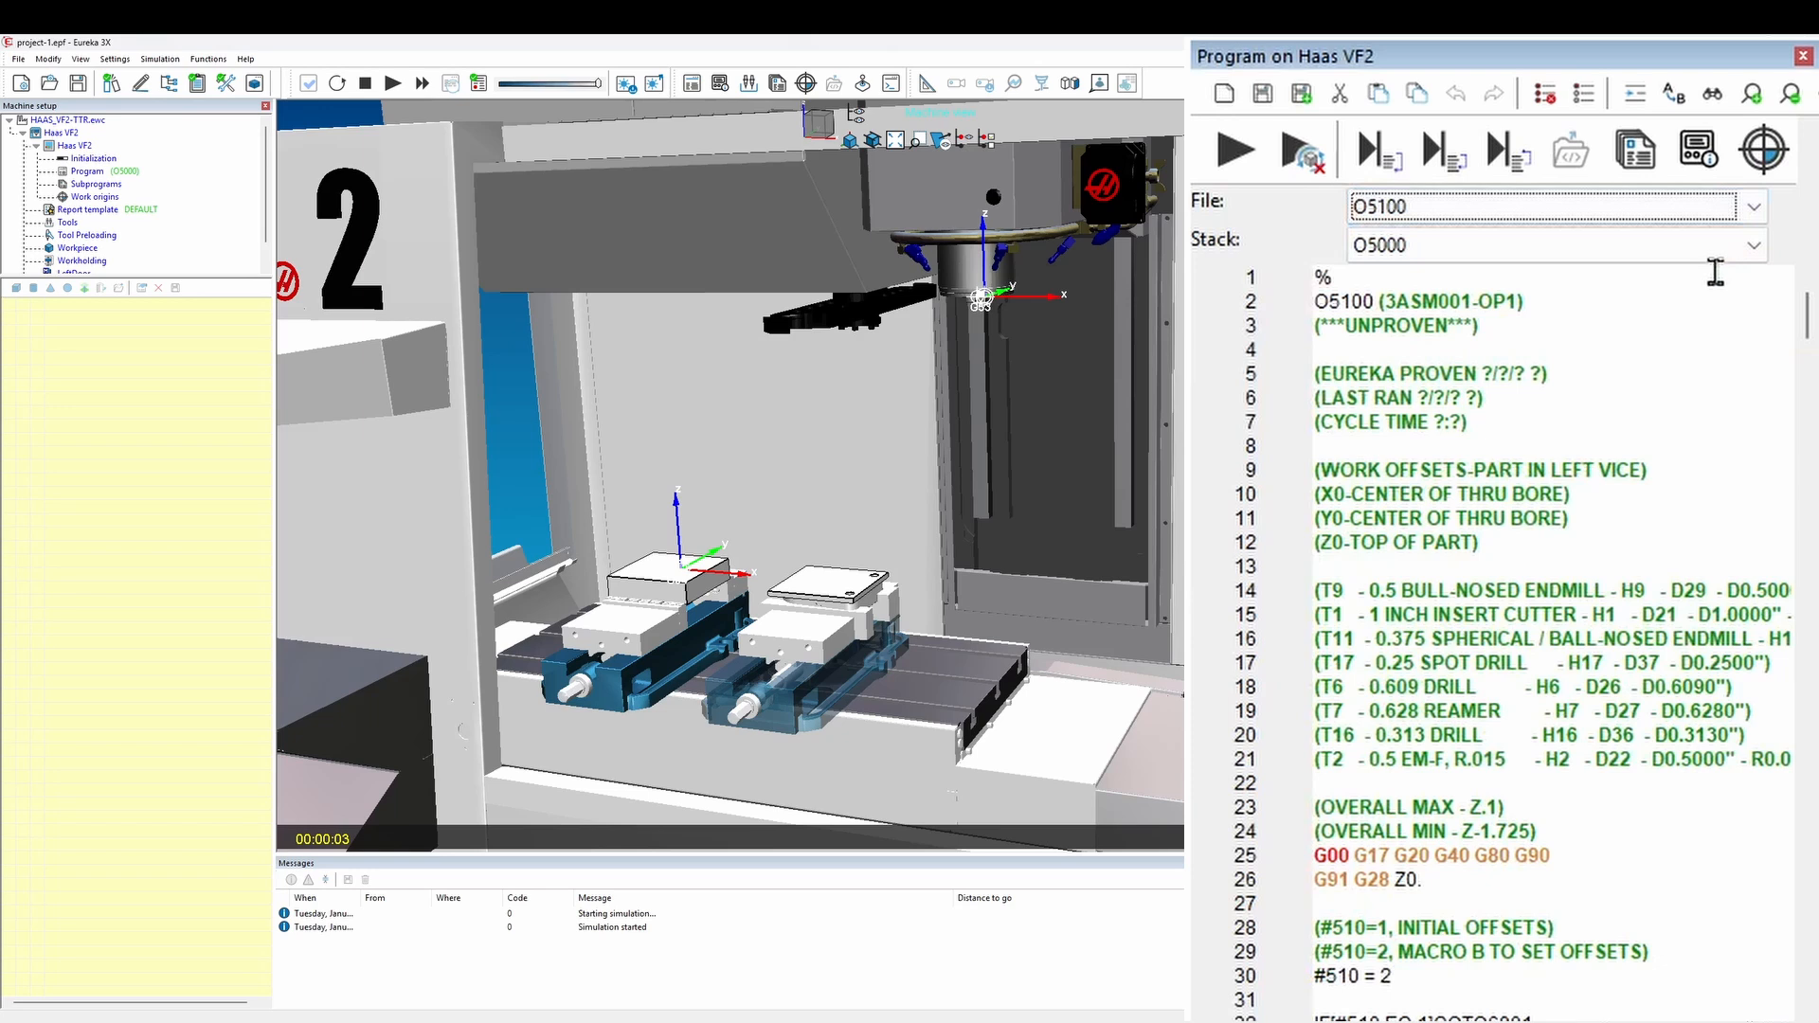
pyautogui.click(1750, 209)
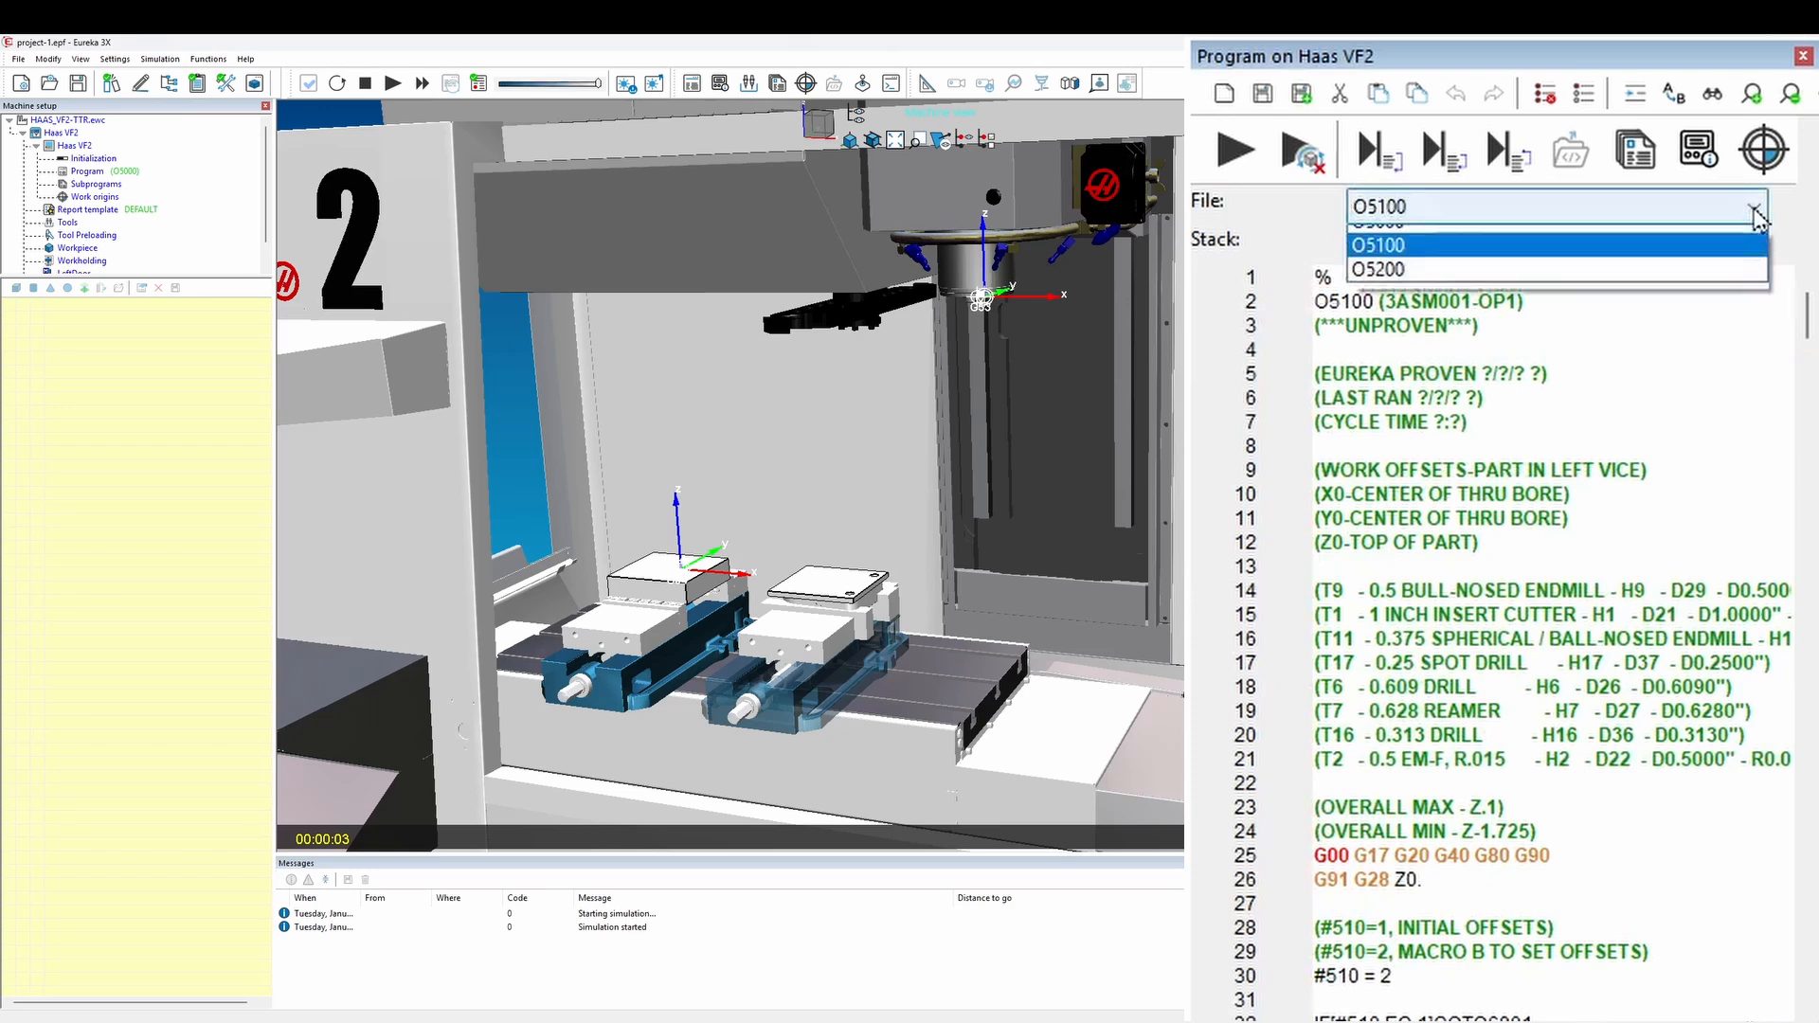
pyautogui.click(1706, 287)
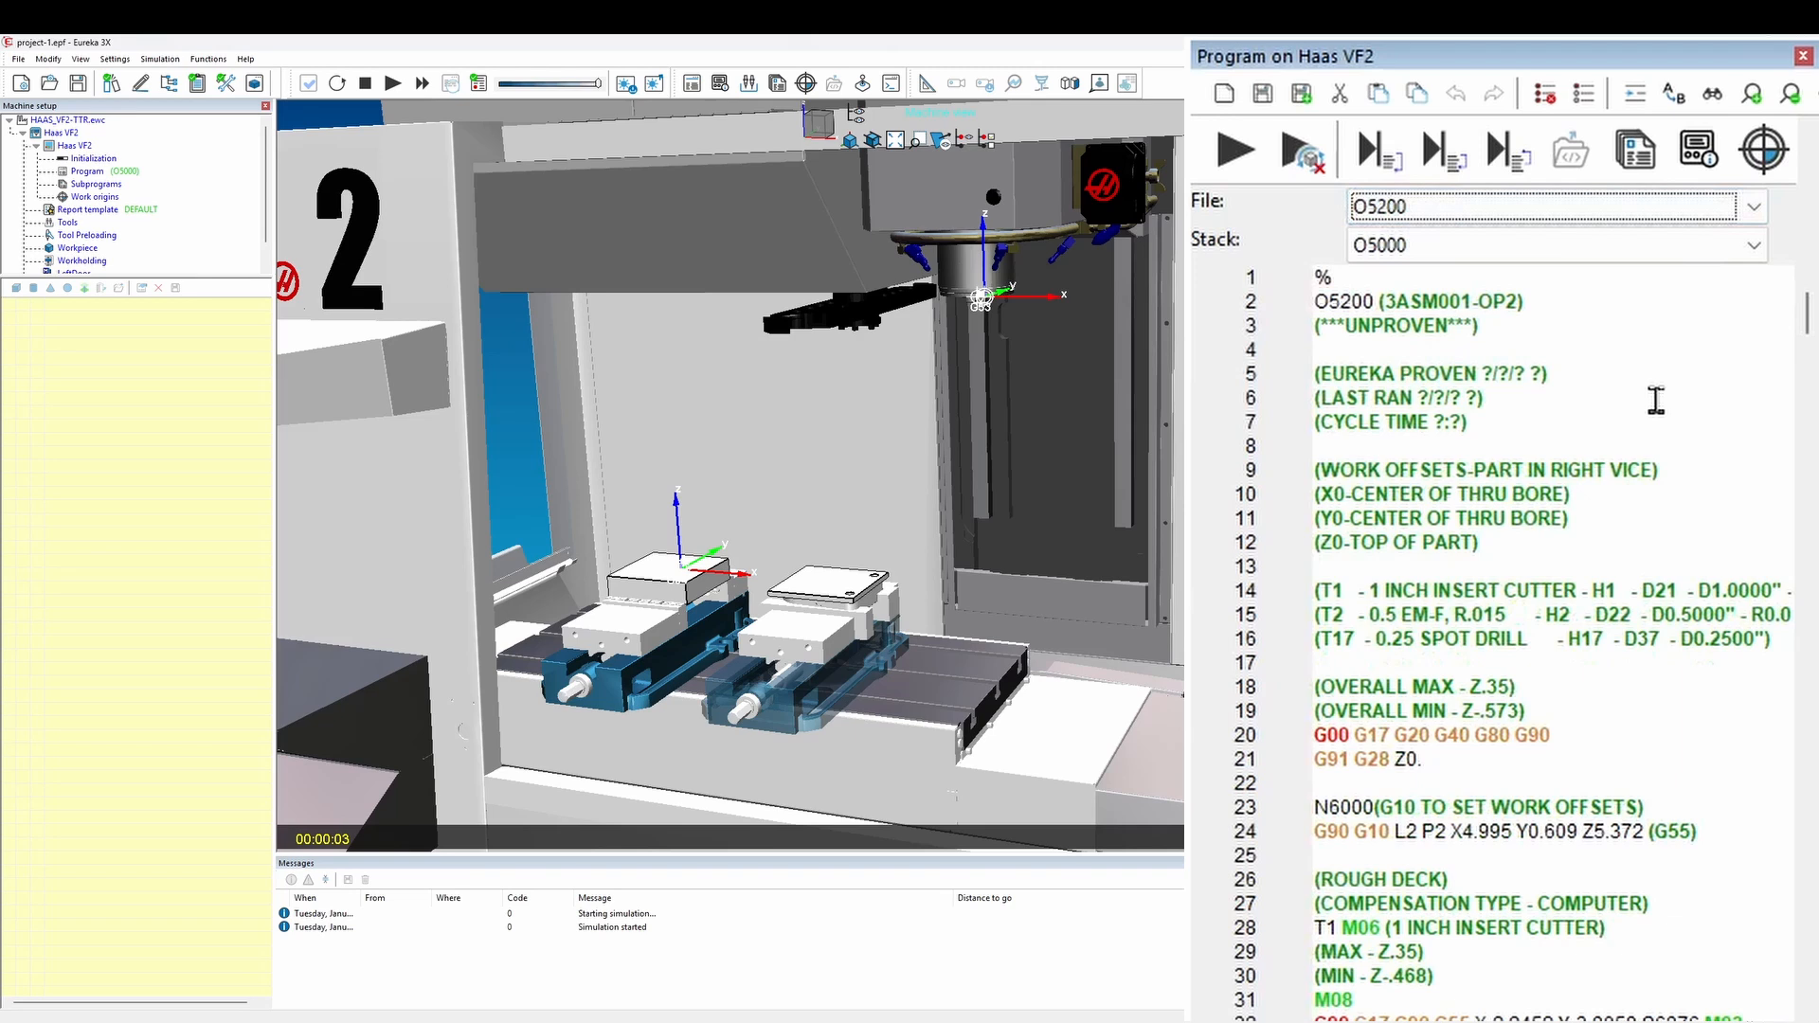
pyautogui.click(1753, 207)
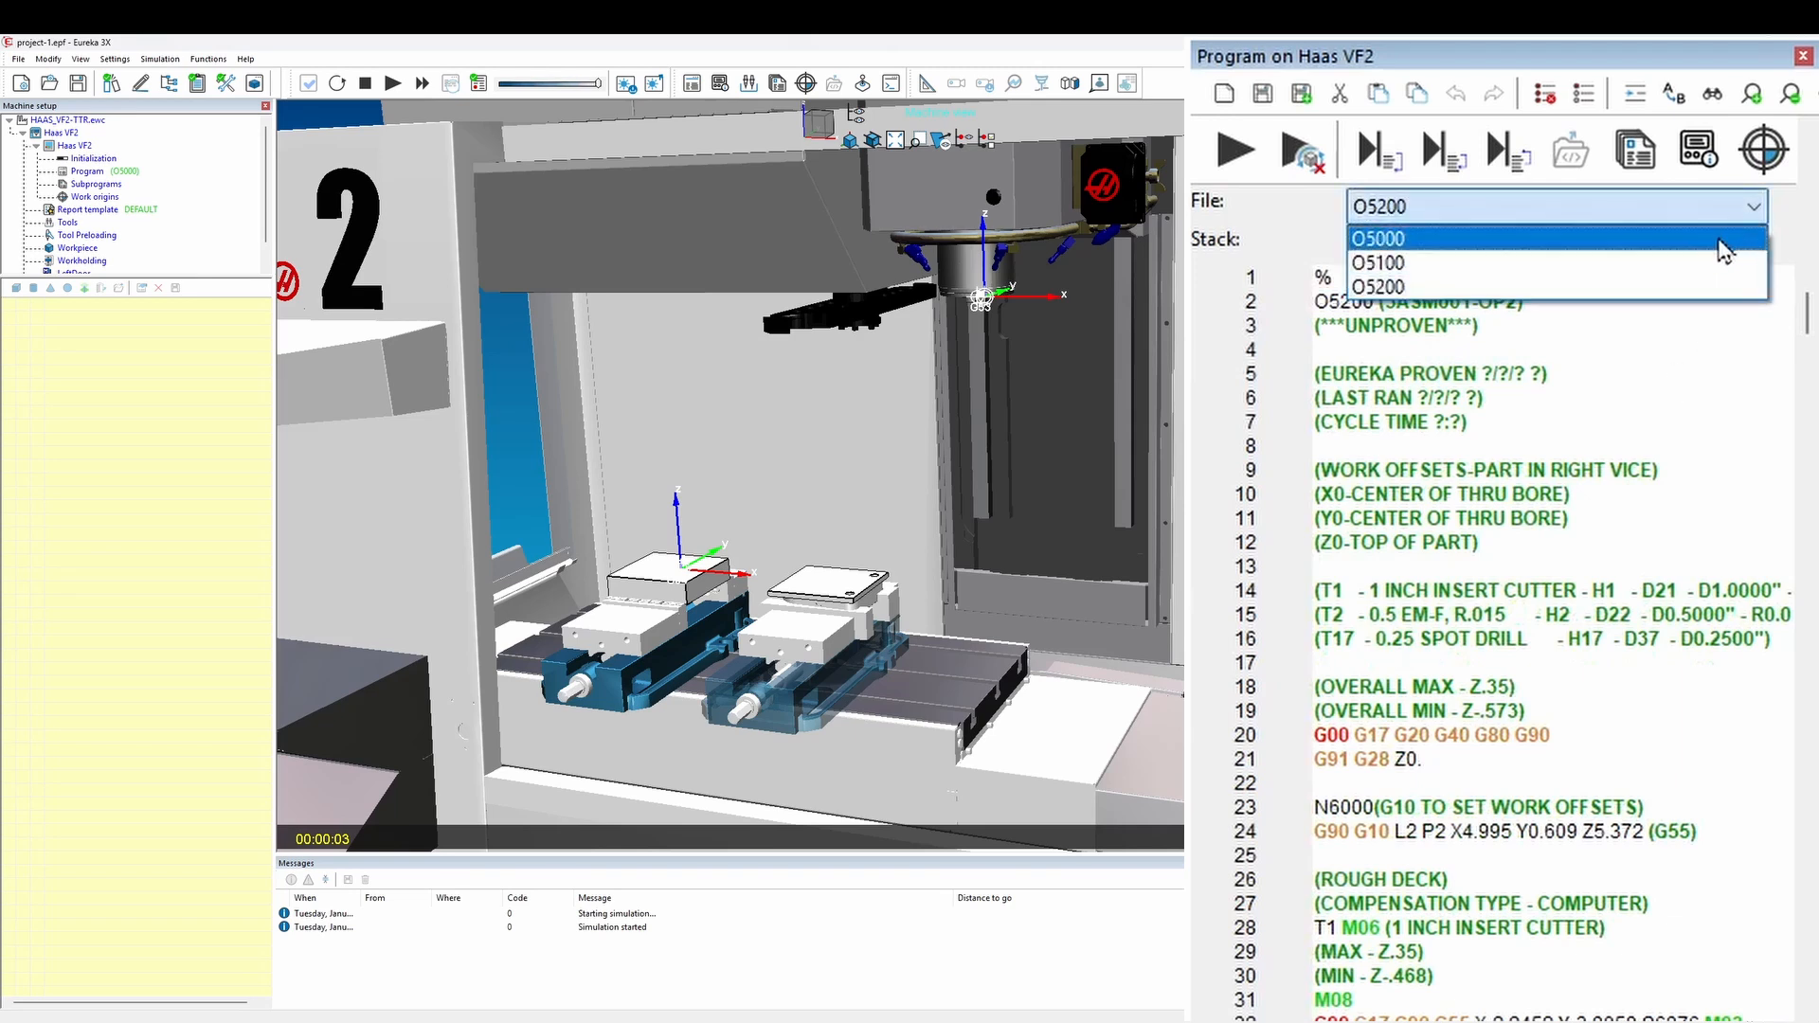
pyautogui.click(1724, 240)
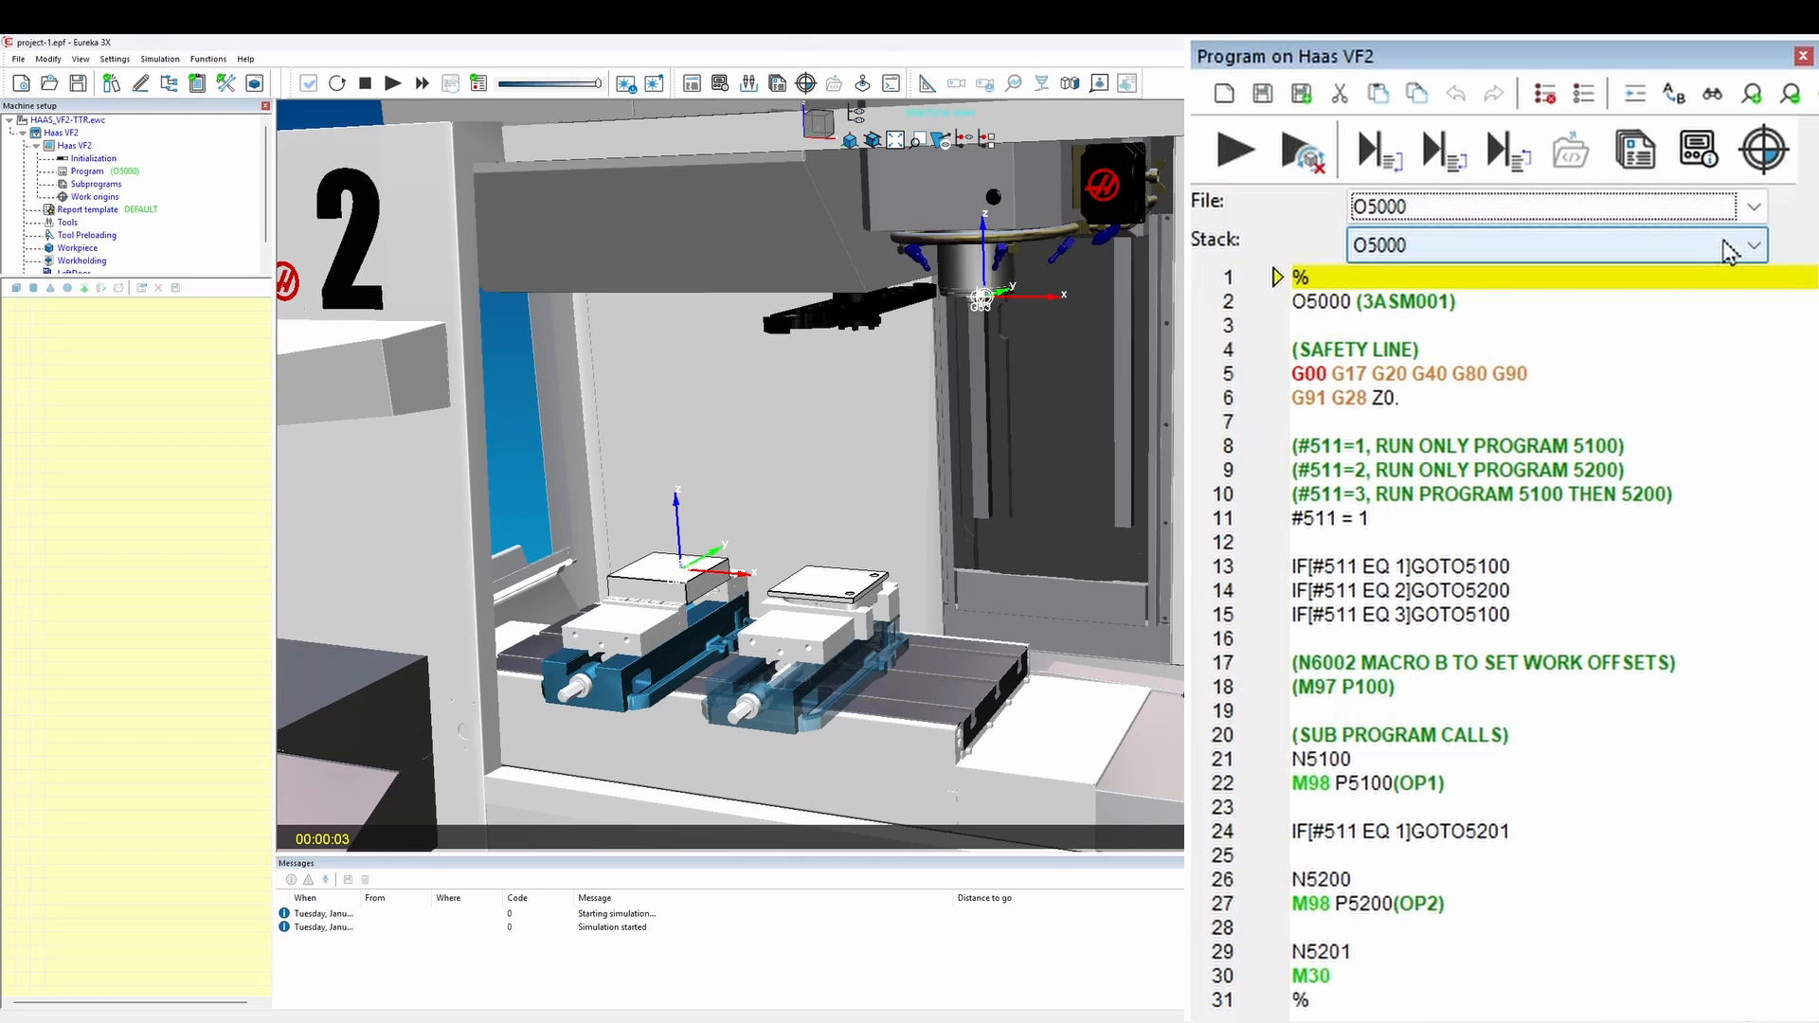
# Run the simulation from the program window and pause it during the first OP1 toolpath.
pyautogui.click(1239, 169)
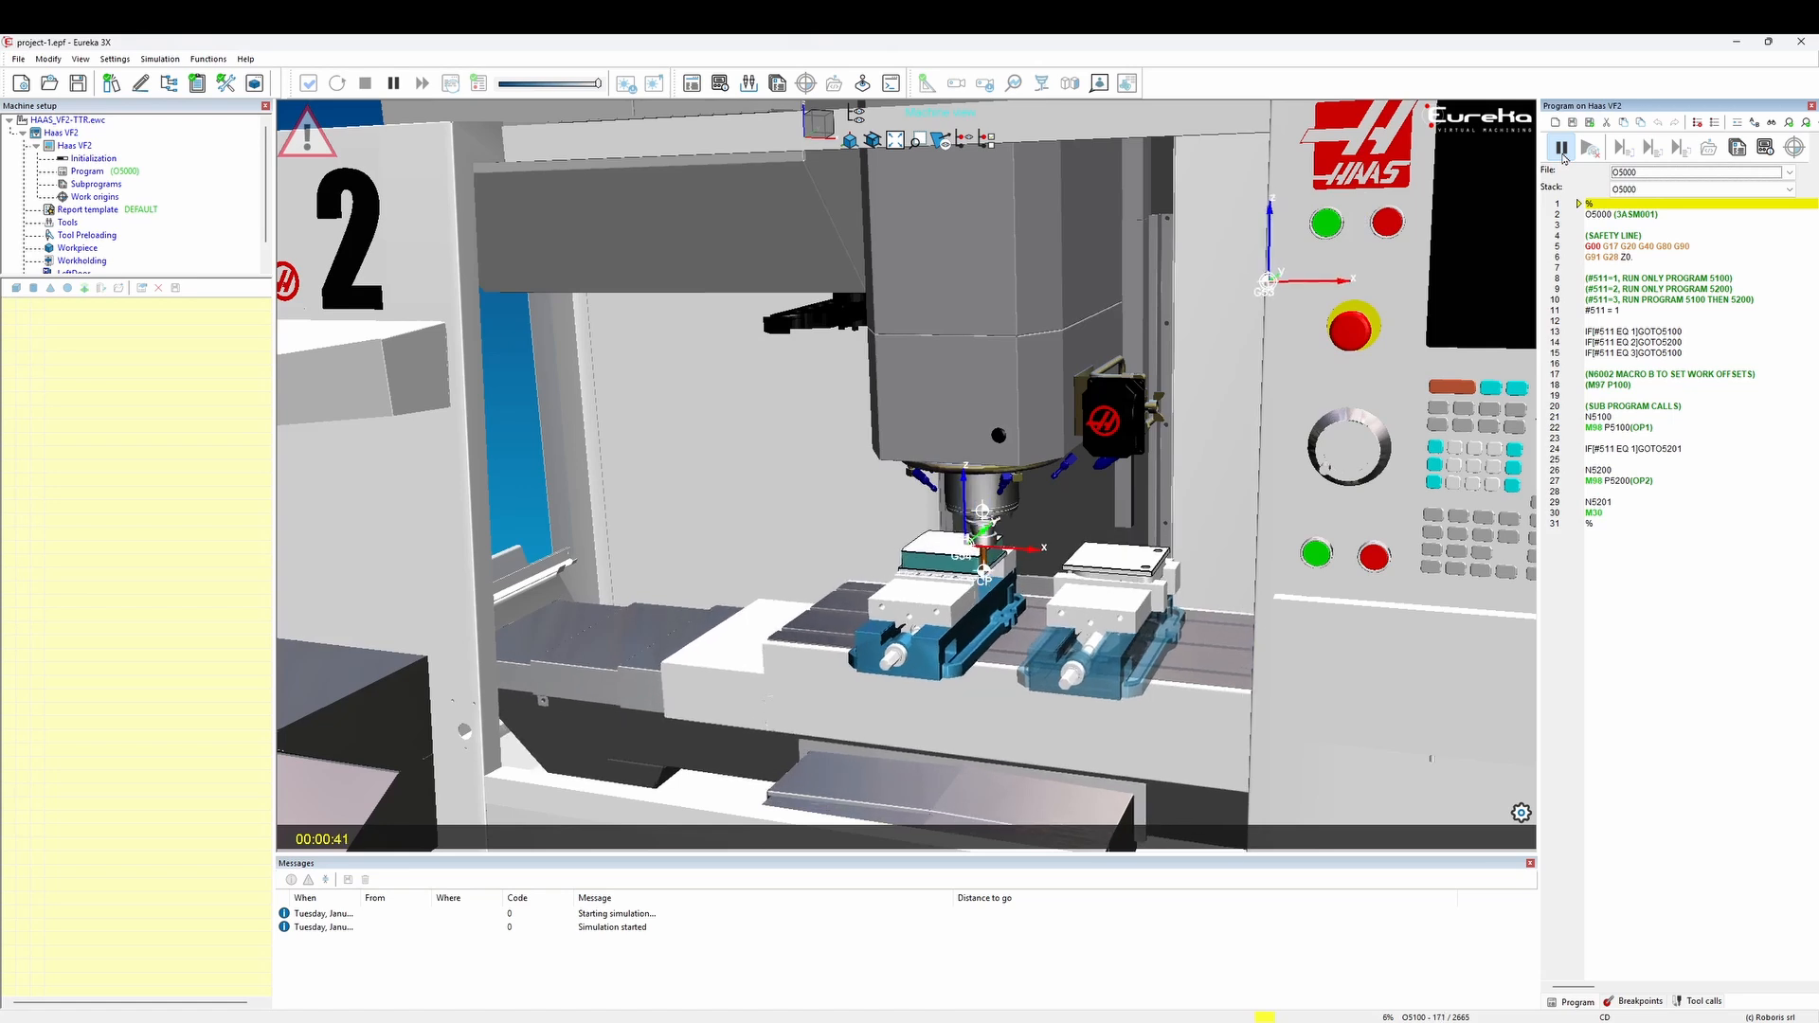
pyautogui.click(1561, 148)
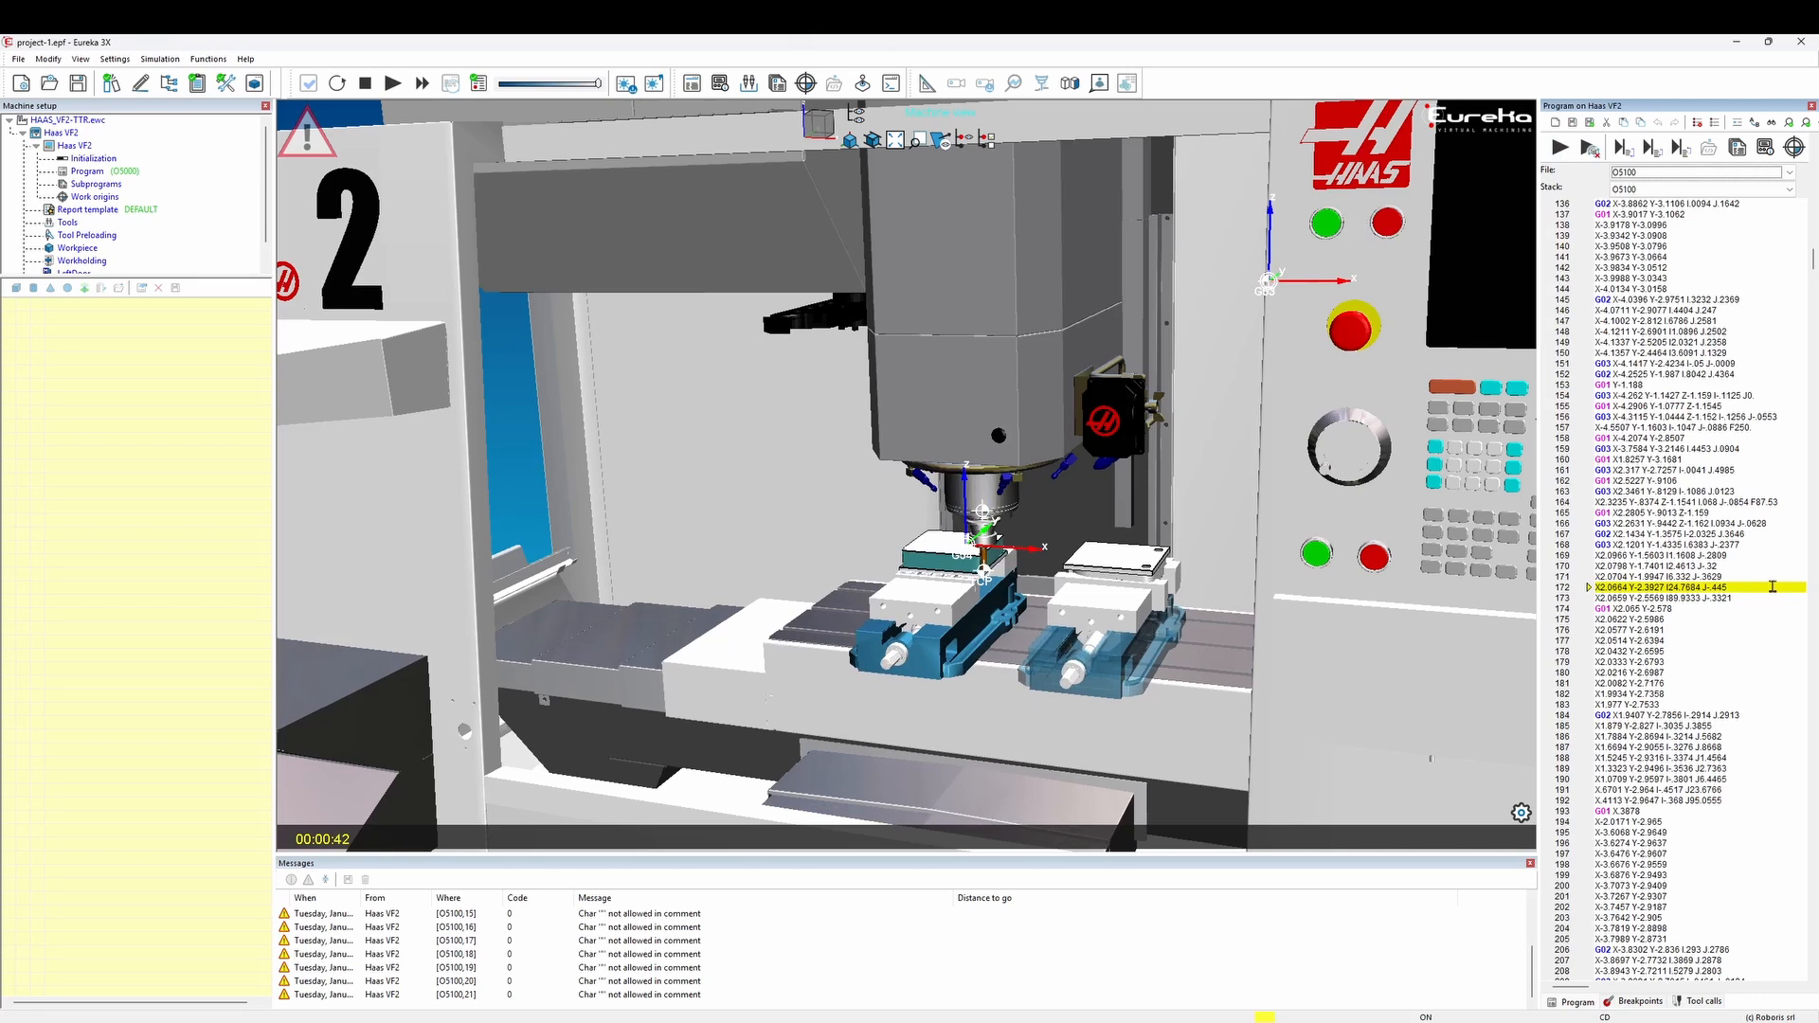
# Enable data visualisation updates during the simulation in the options and set their frequency to Always.
pyautogui.click(84, 59)
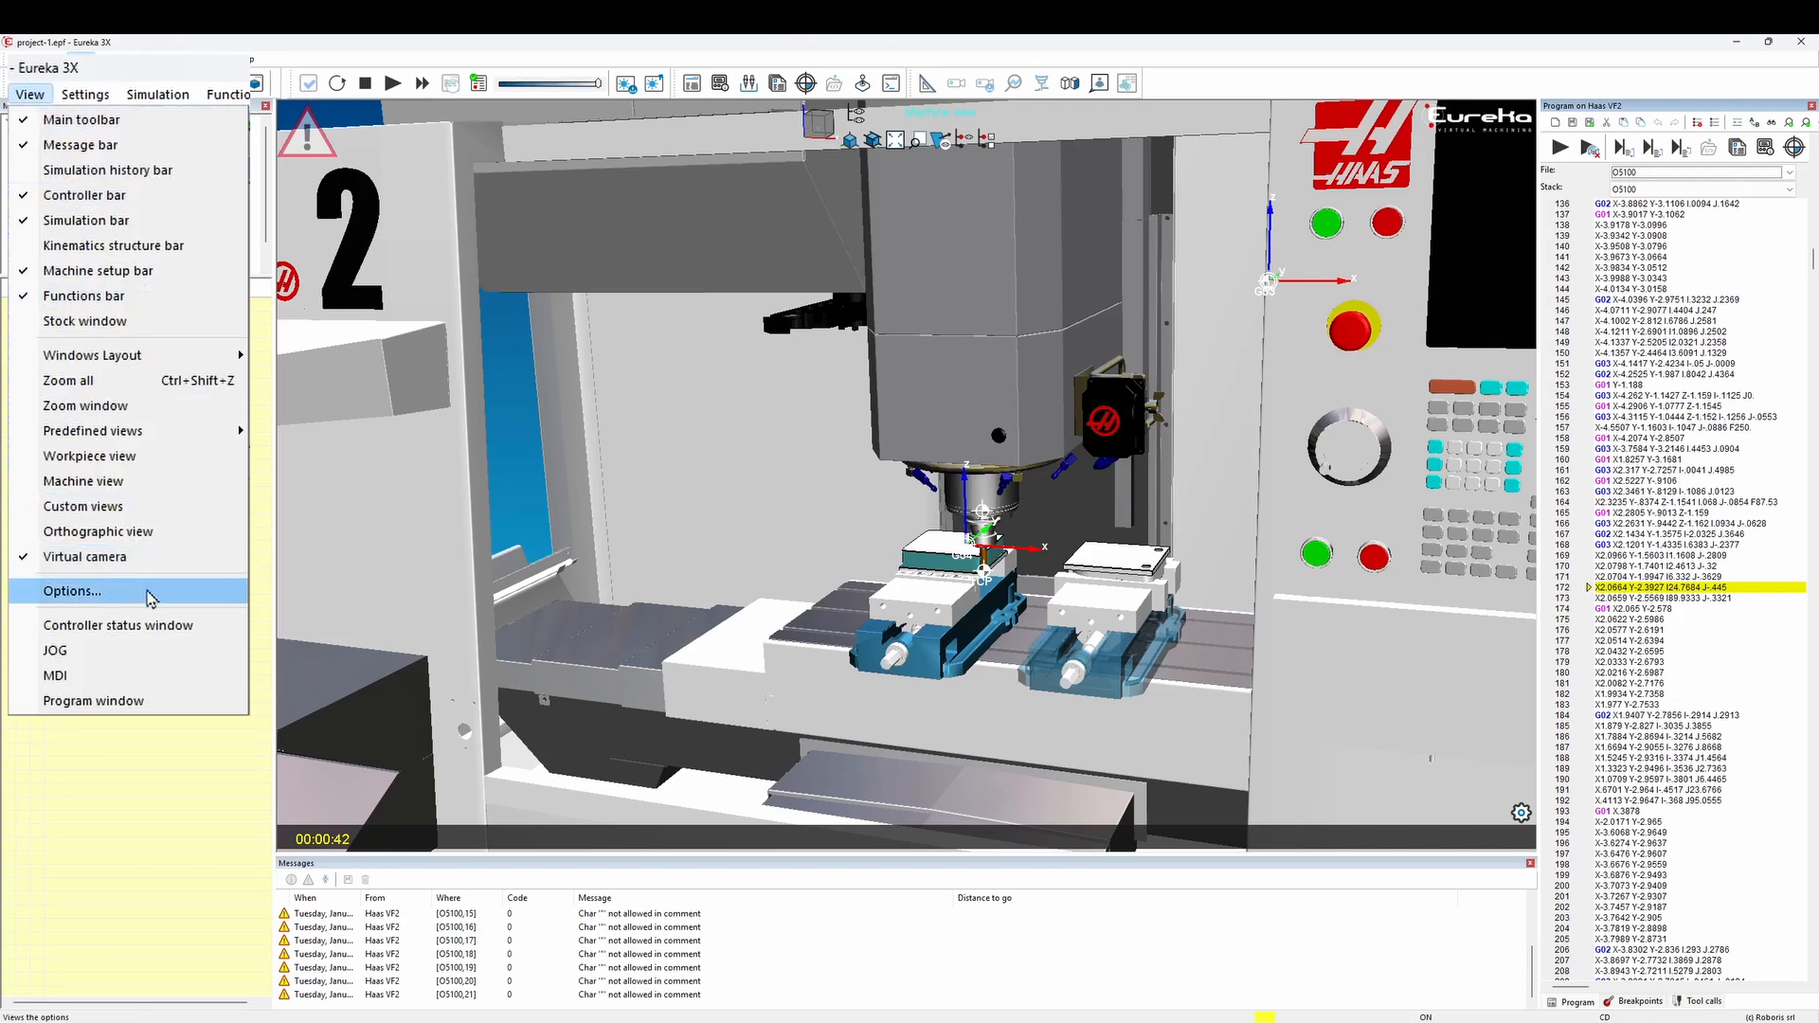
pyautogui.click(71, 591)
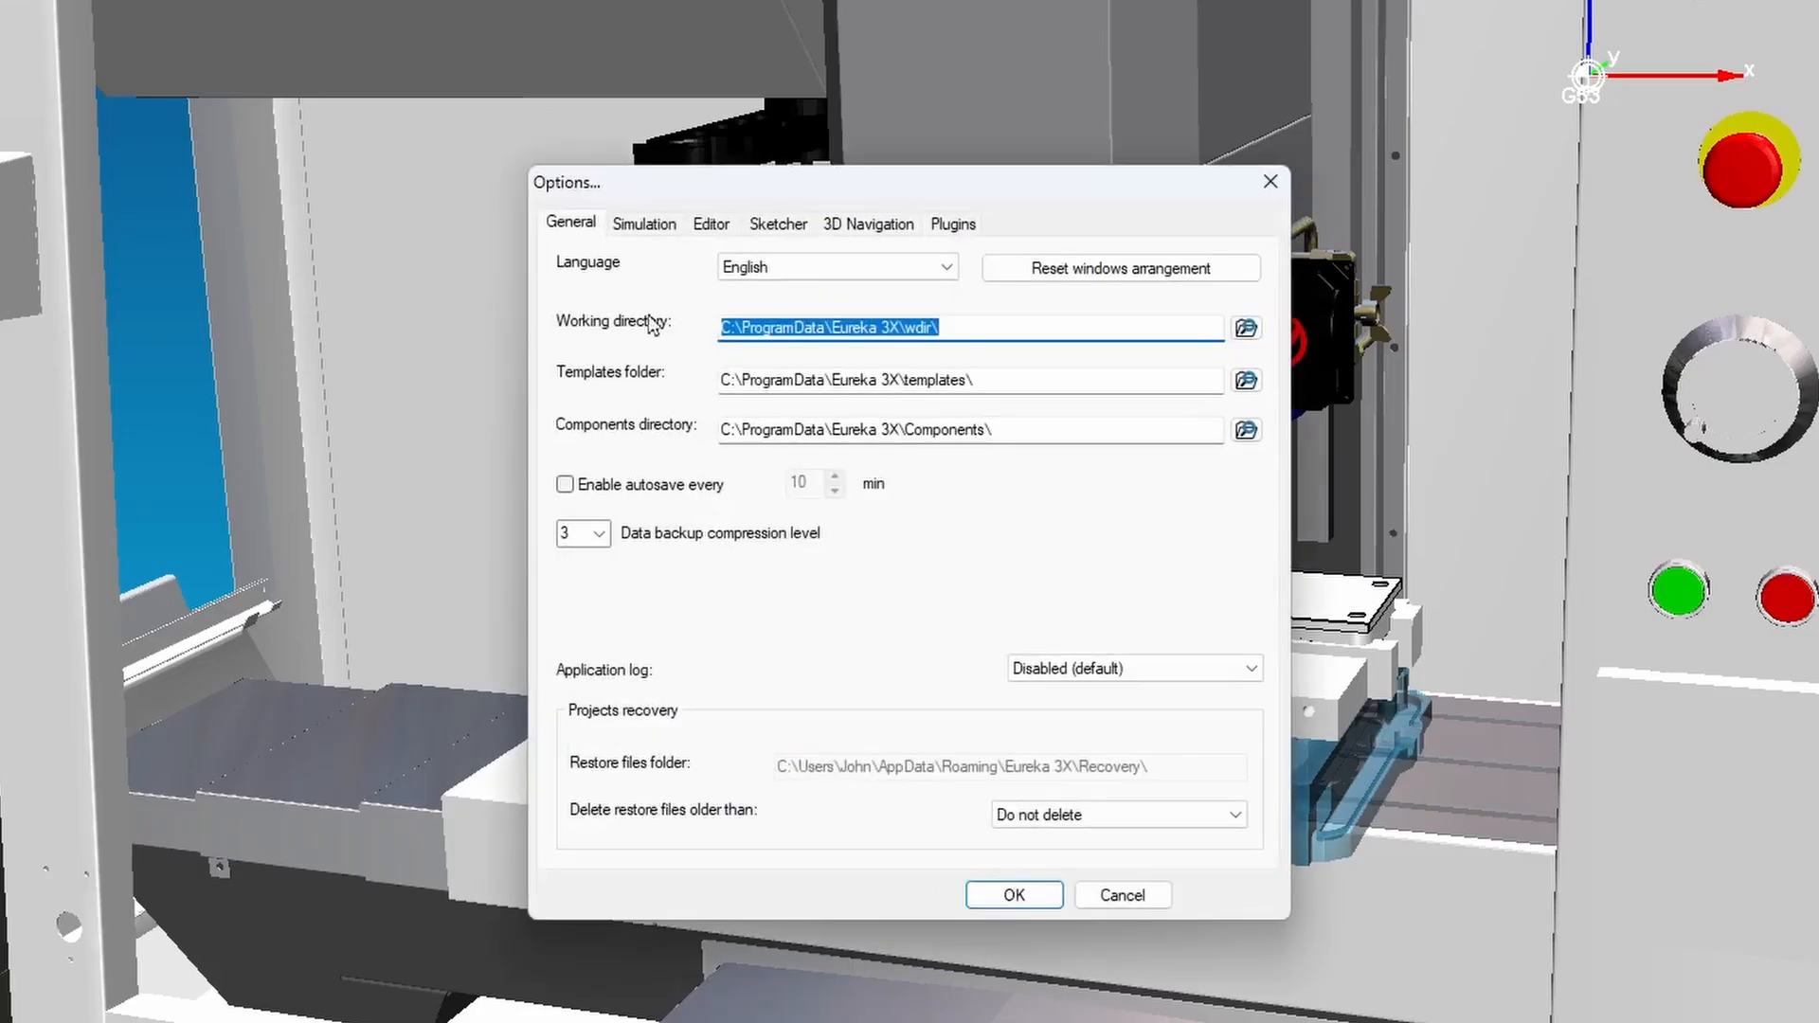
pyautogui.click(644, 224)
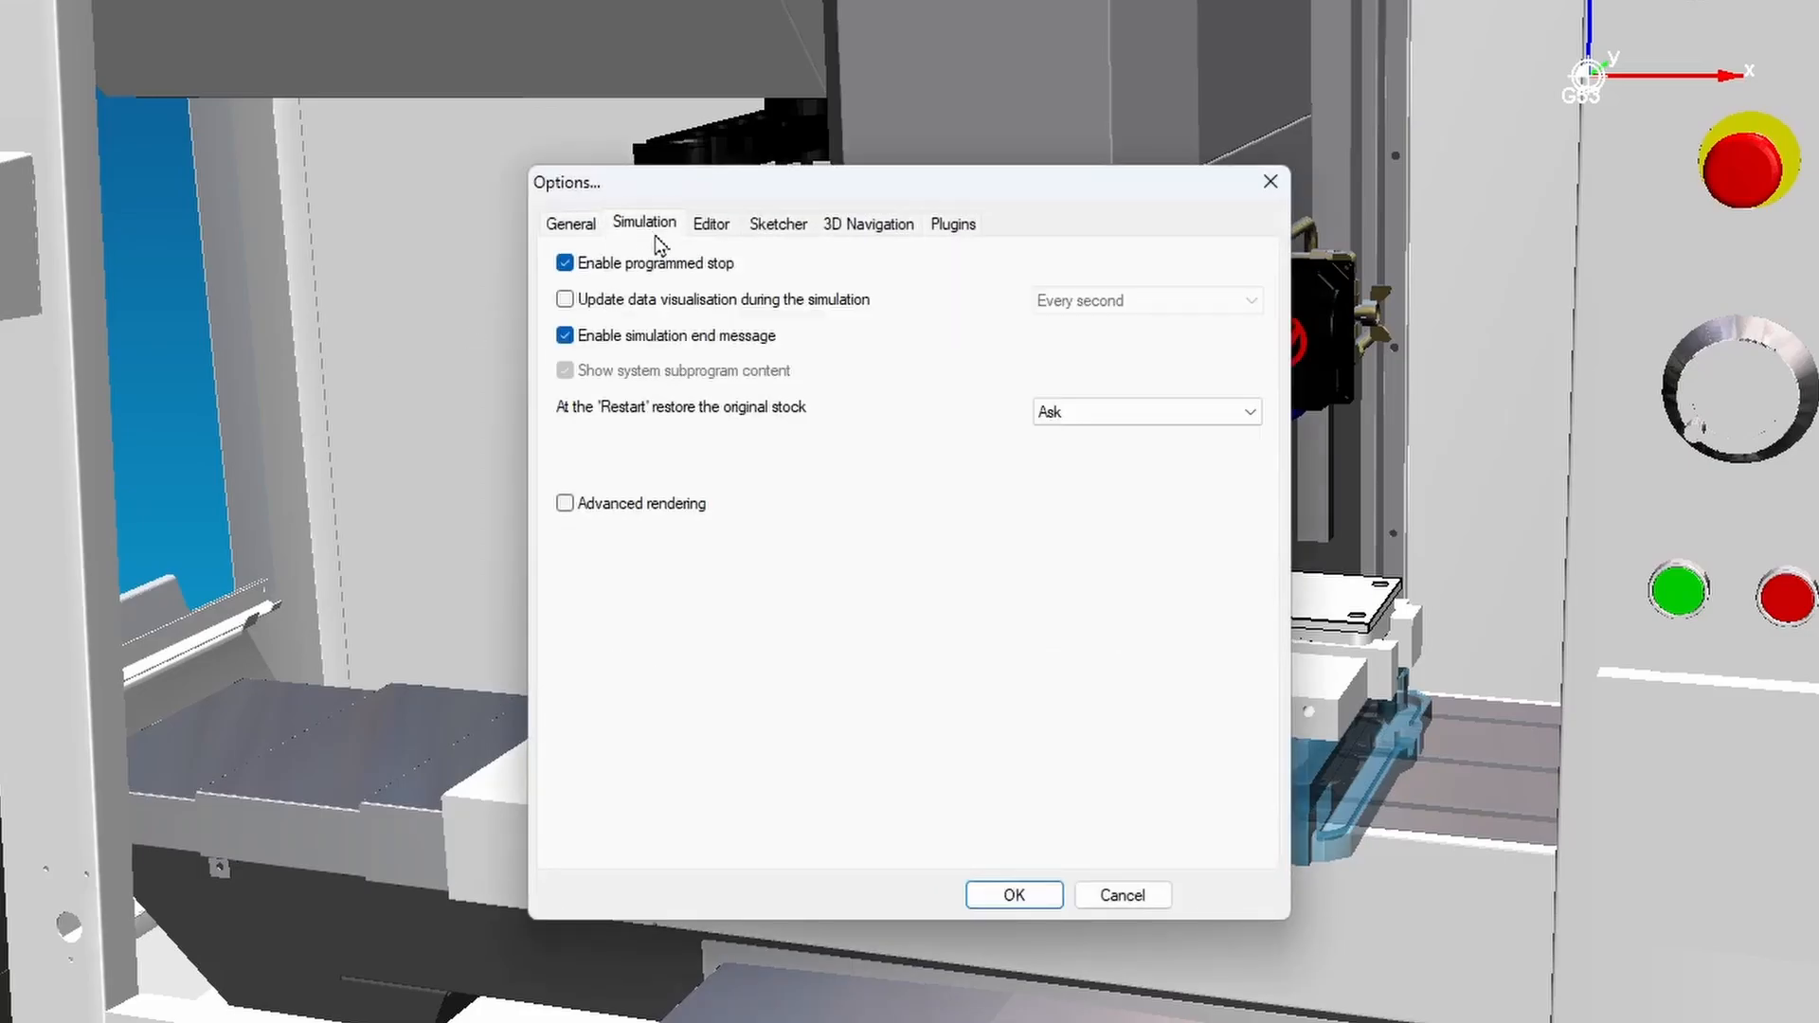
pyautogui.click(580, 303)
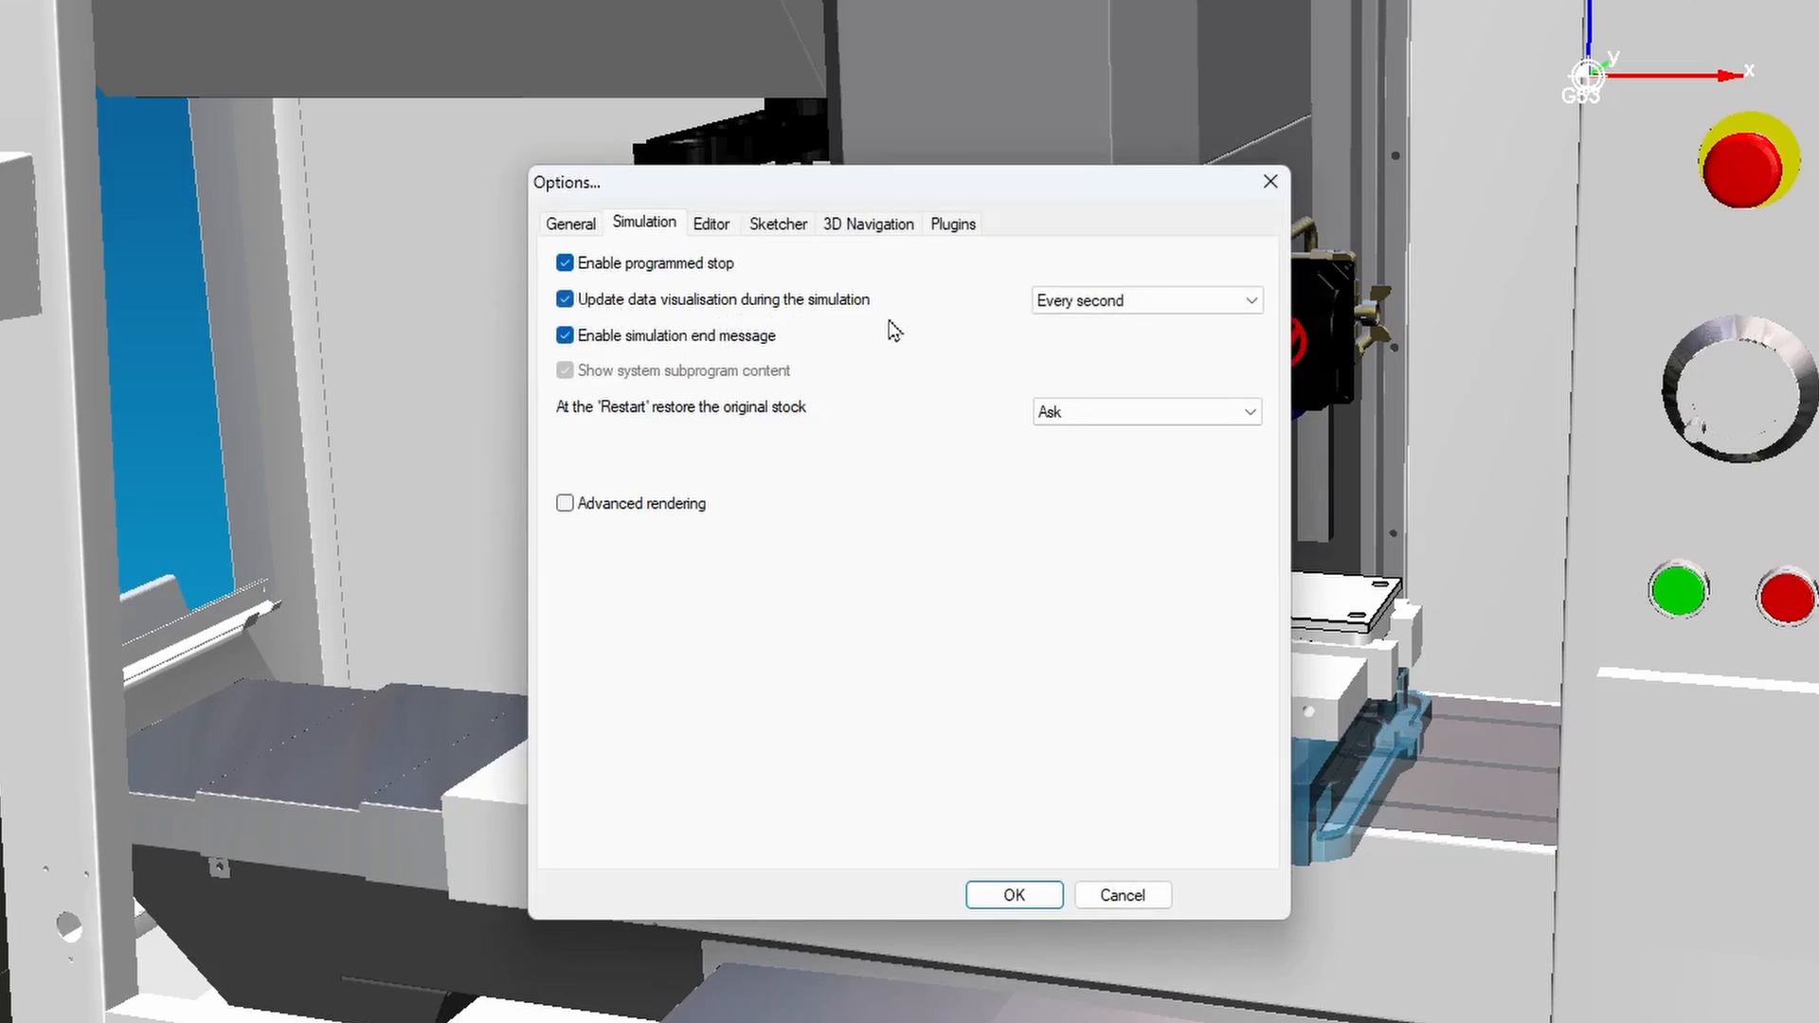
pyautogui.click(1249, 302)
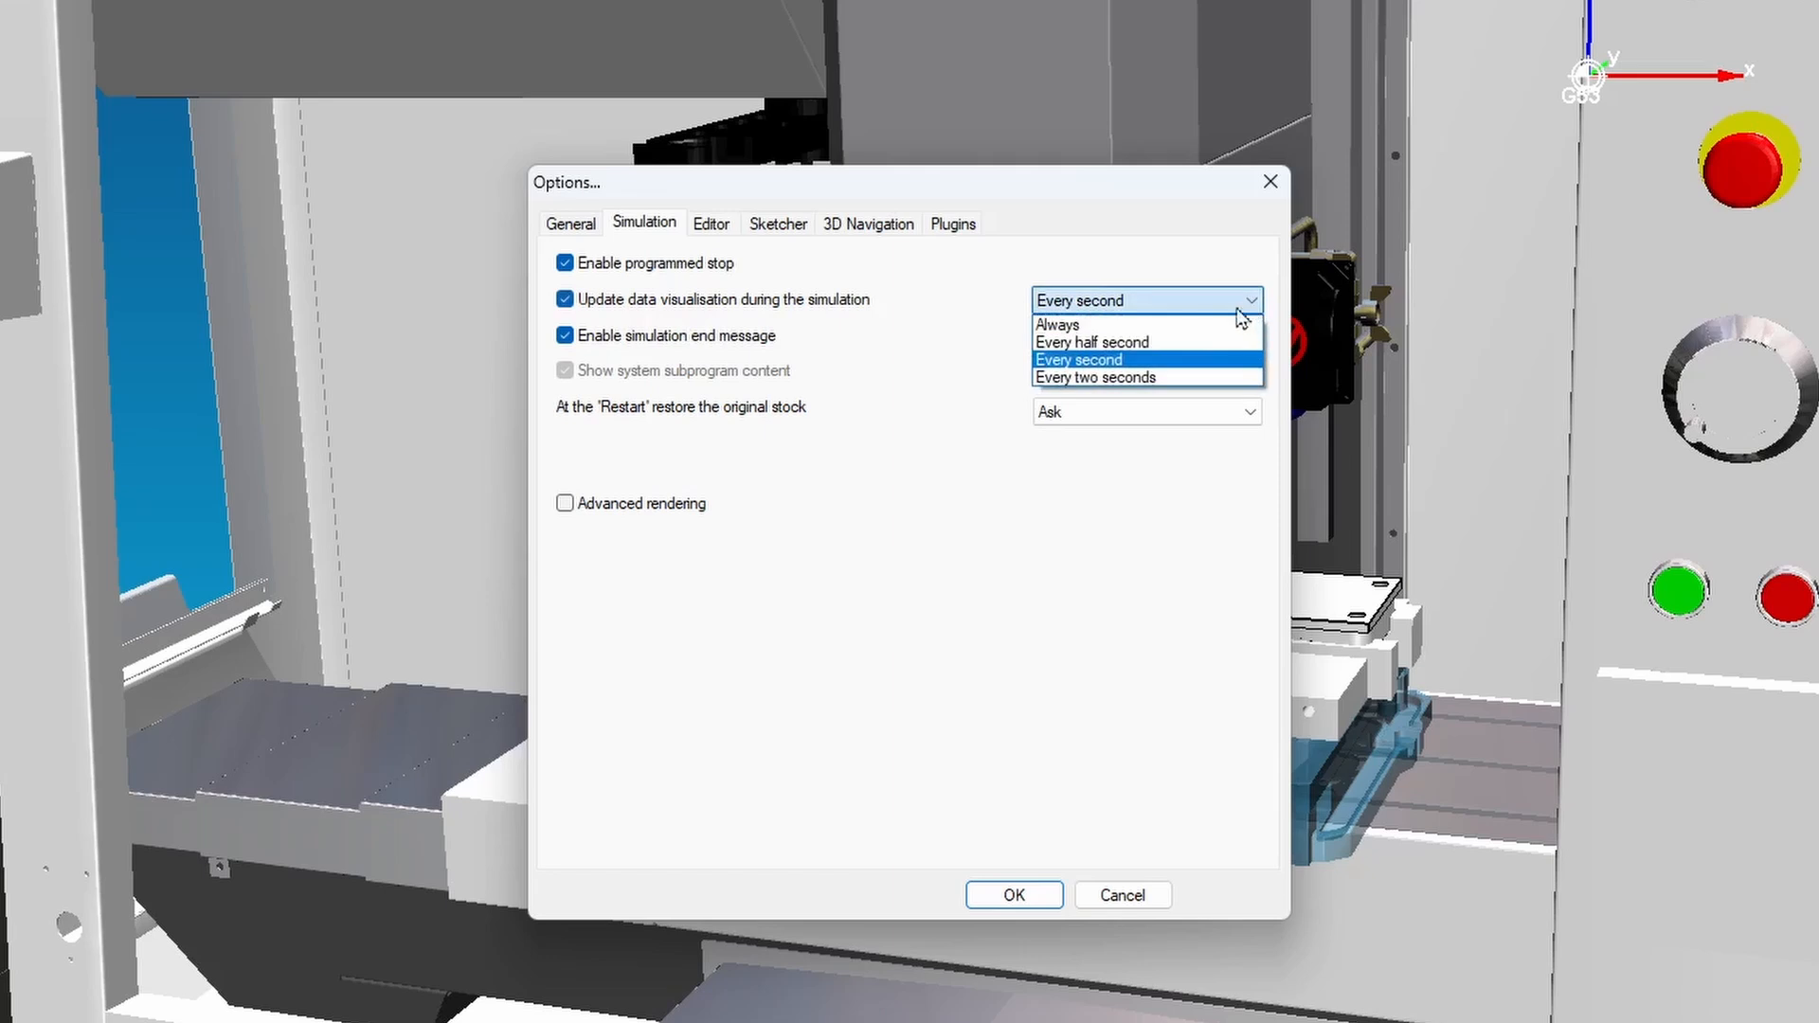
pyautogui.click(1229, 327)
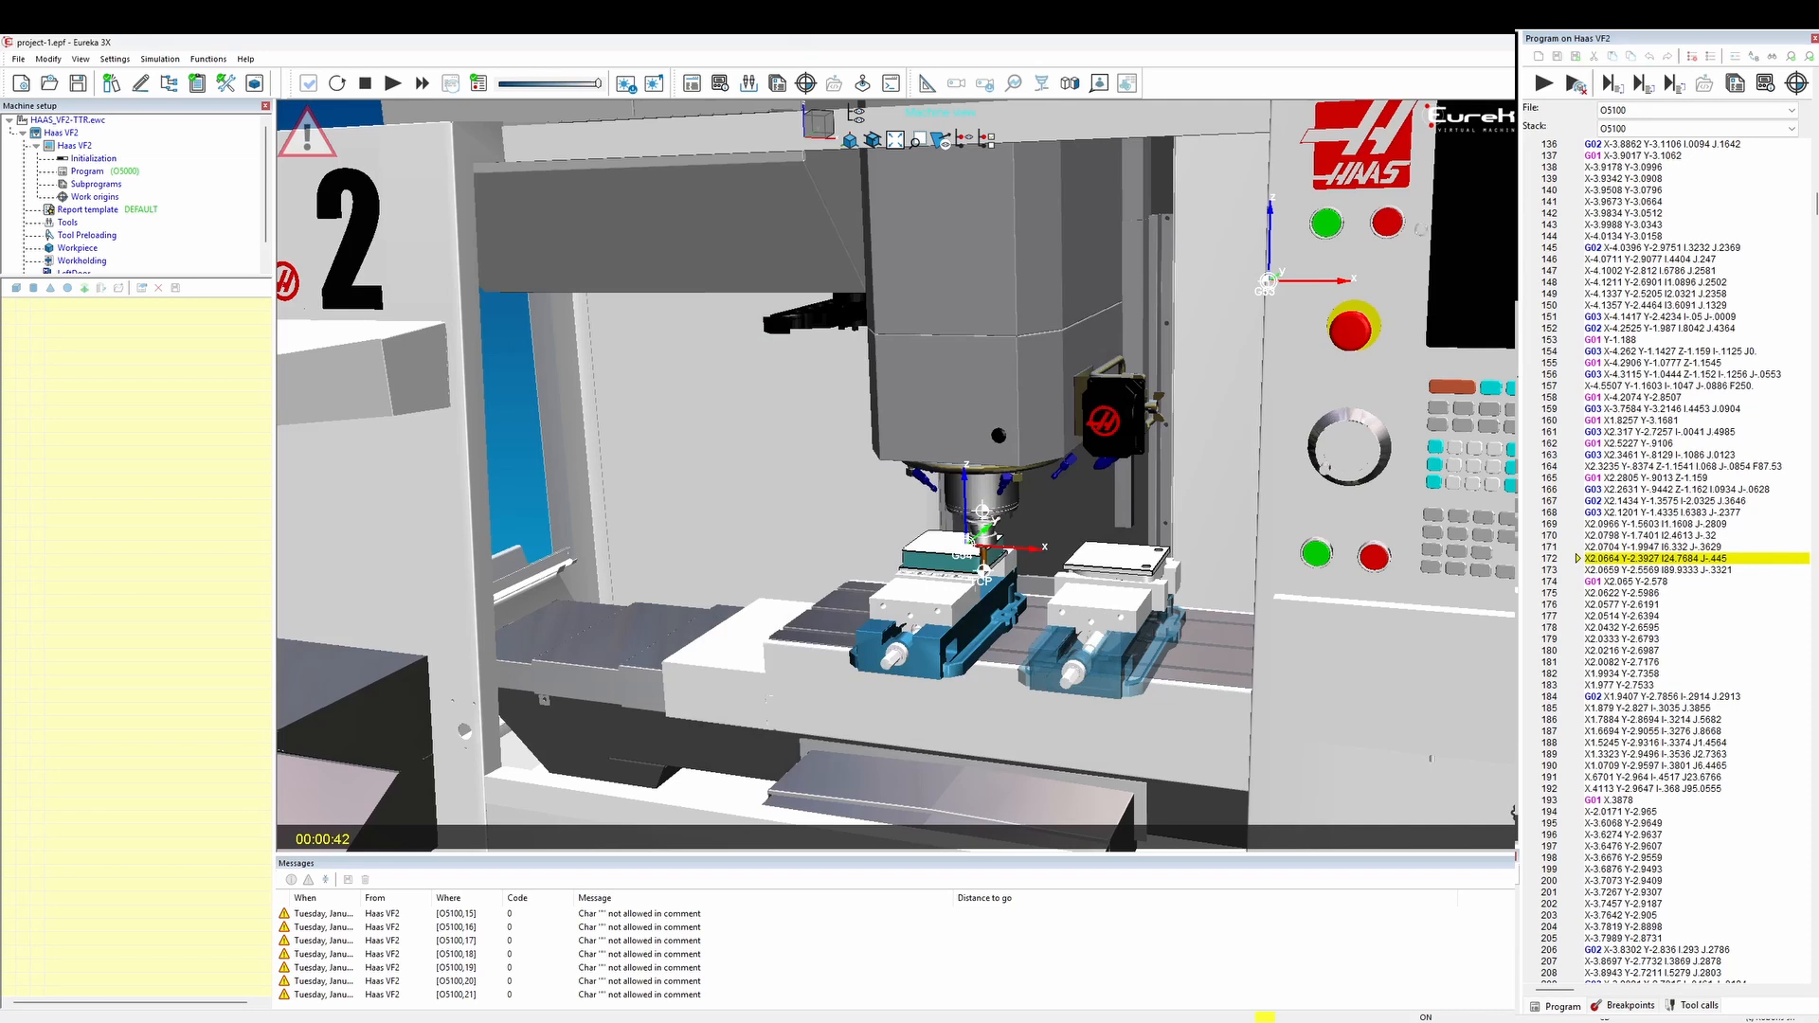
# Resume the simulation, pause it briefly, run it on to the programmed stop before FINISH TOP, and select the M01 line.
pyautogui.click(1544, 83)
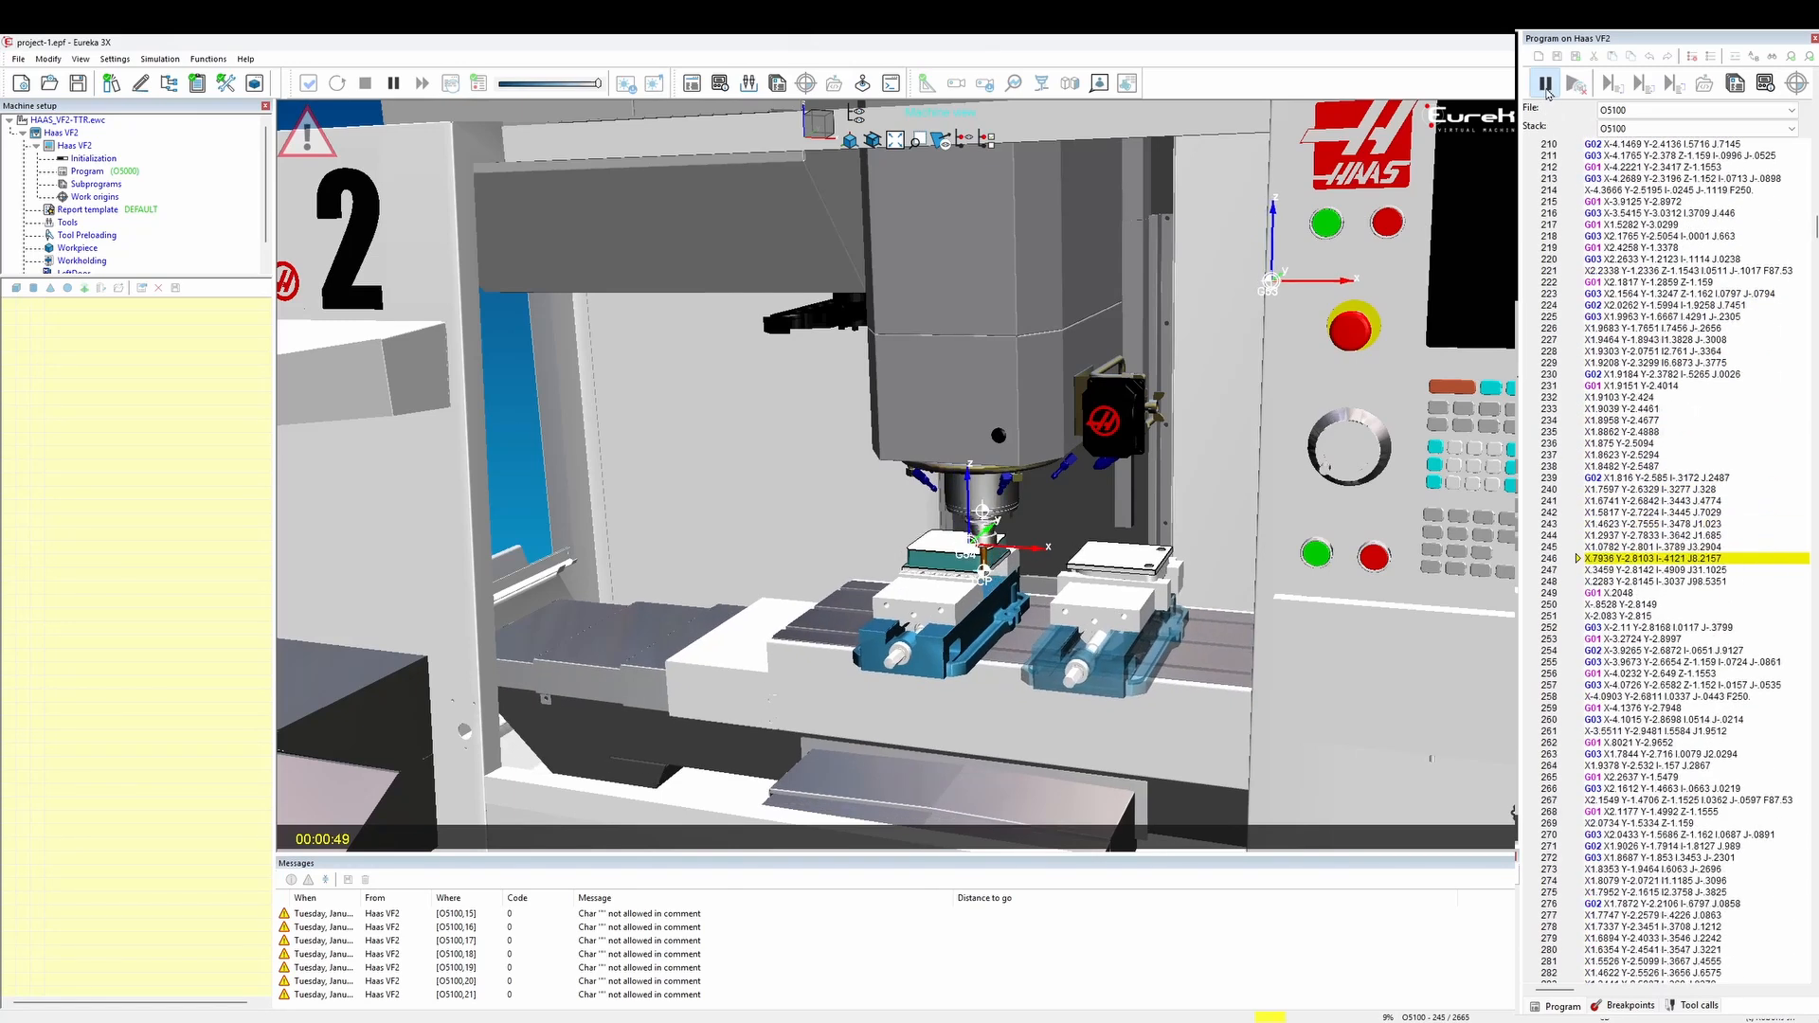
pyautogui.click(1545, 85)
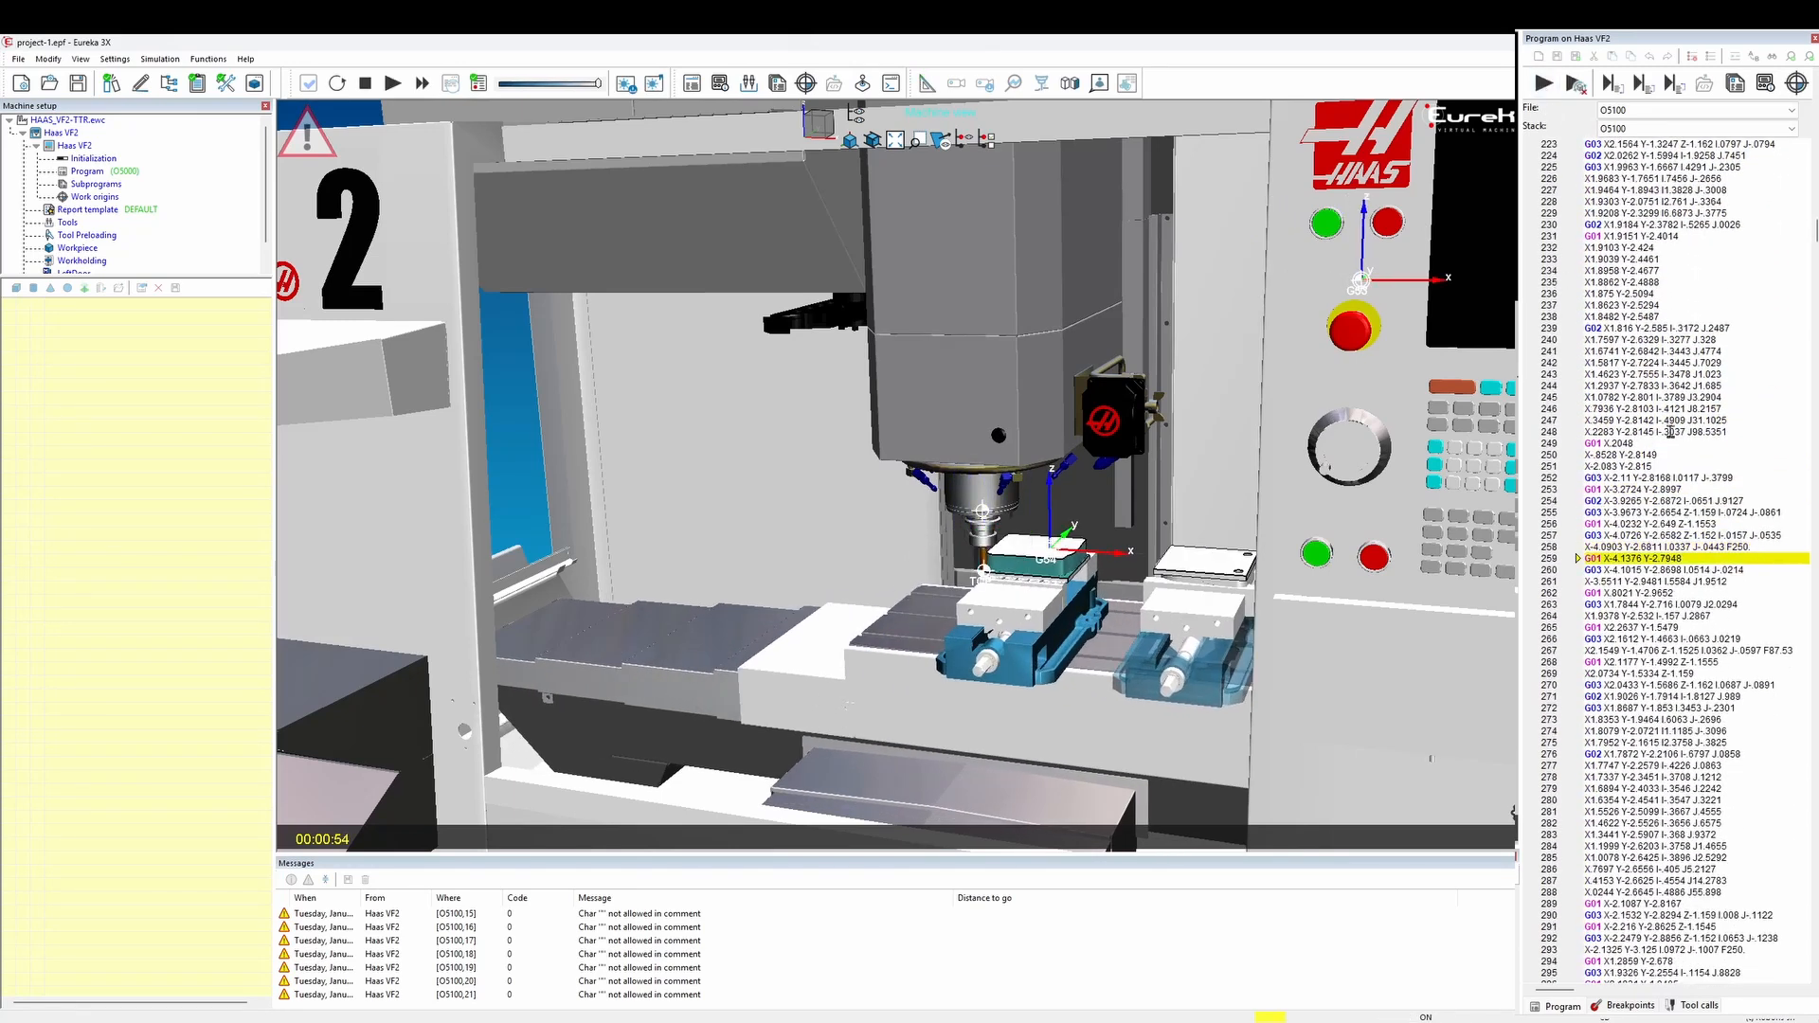
pyautogui.click(1544, 84)
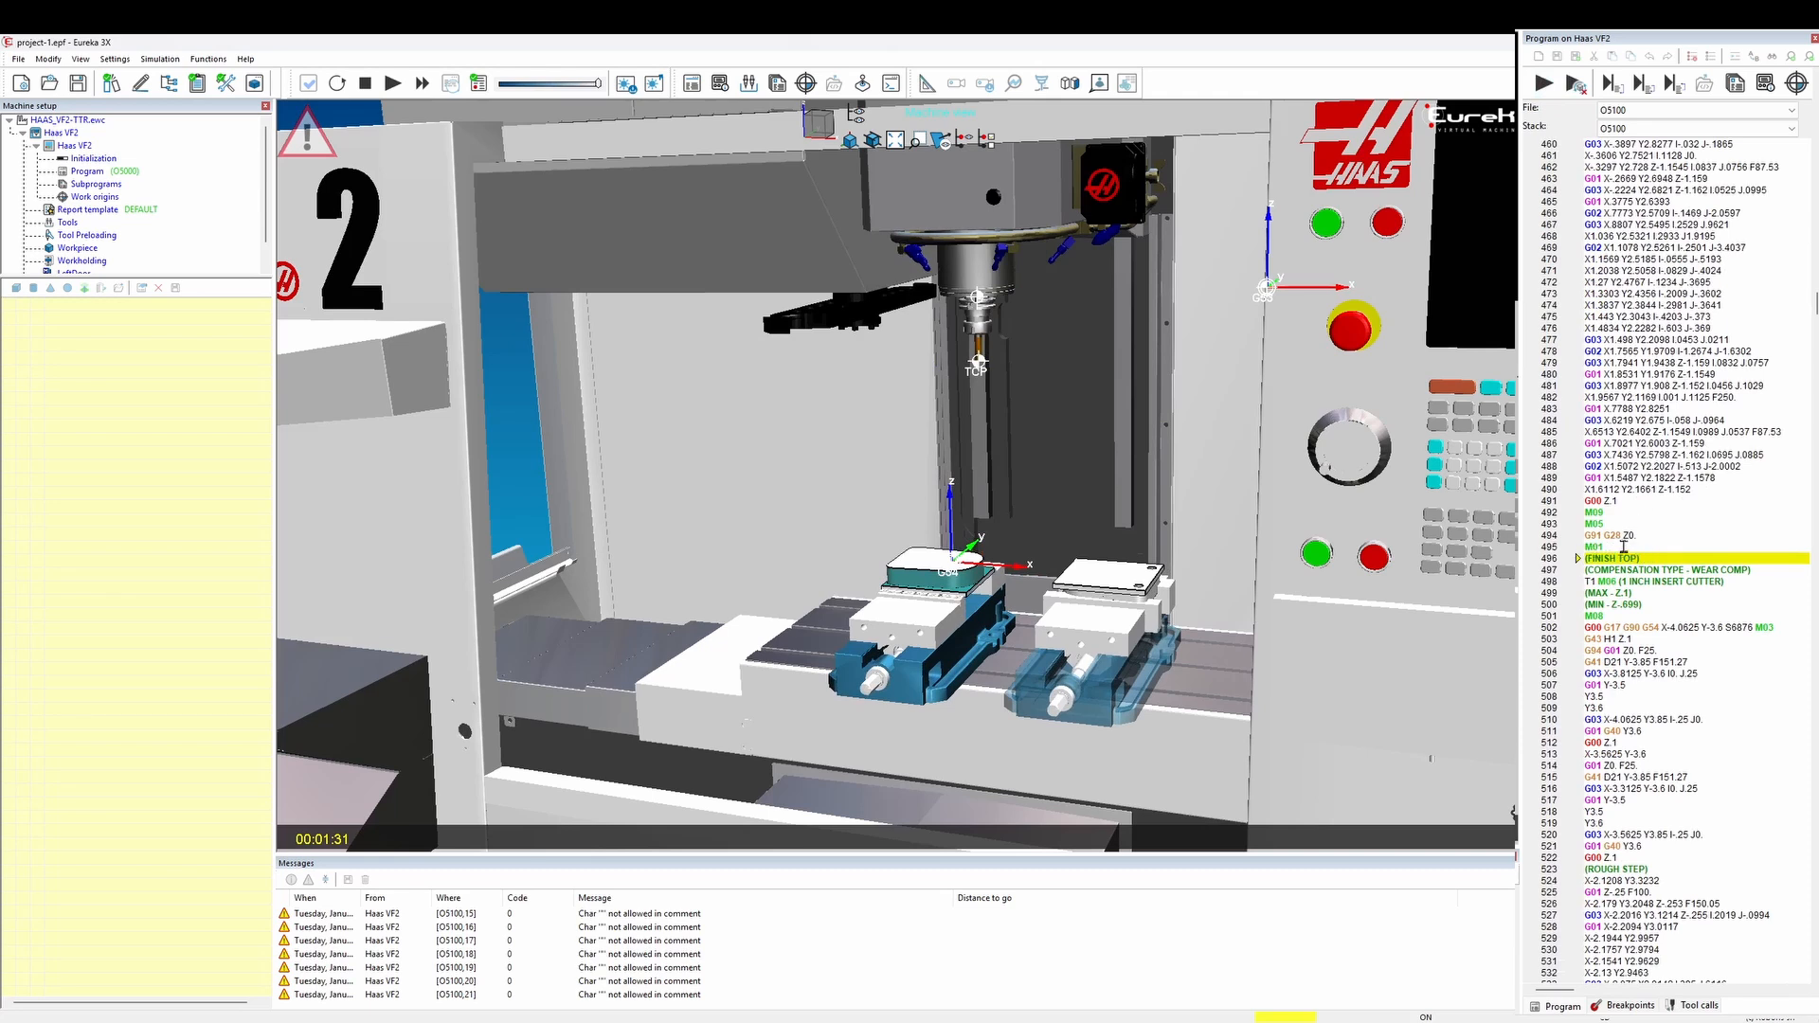
pyautogui.click(1624, 548)
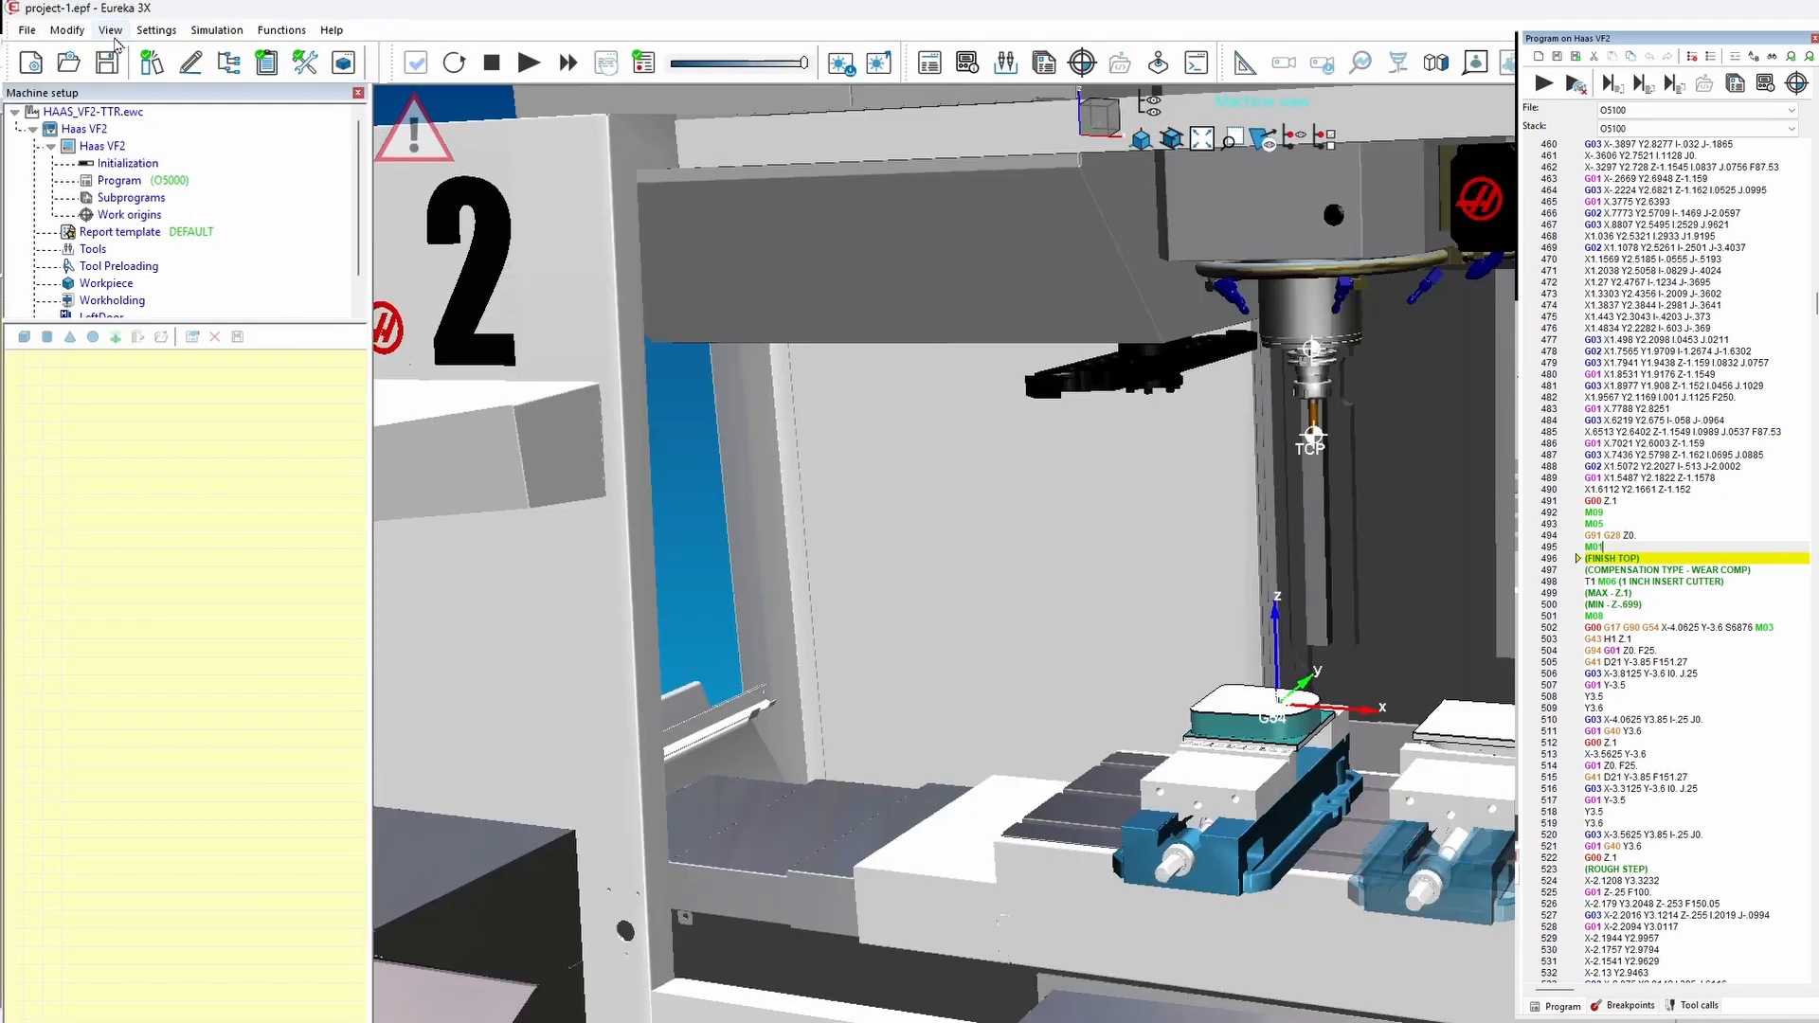
# Disable the programmed stop in the simulation options and apply the change.
pyautogui.click(81, 59)
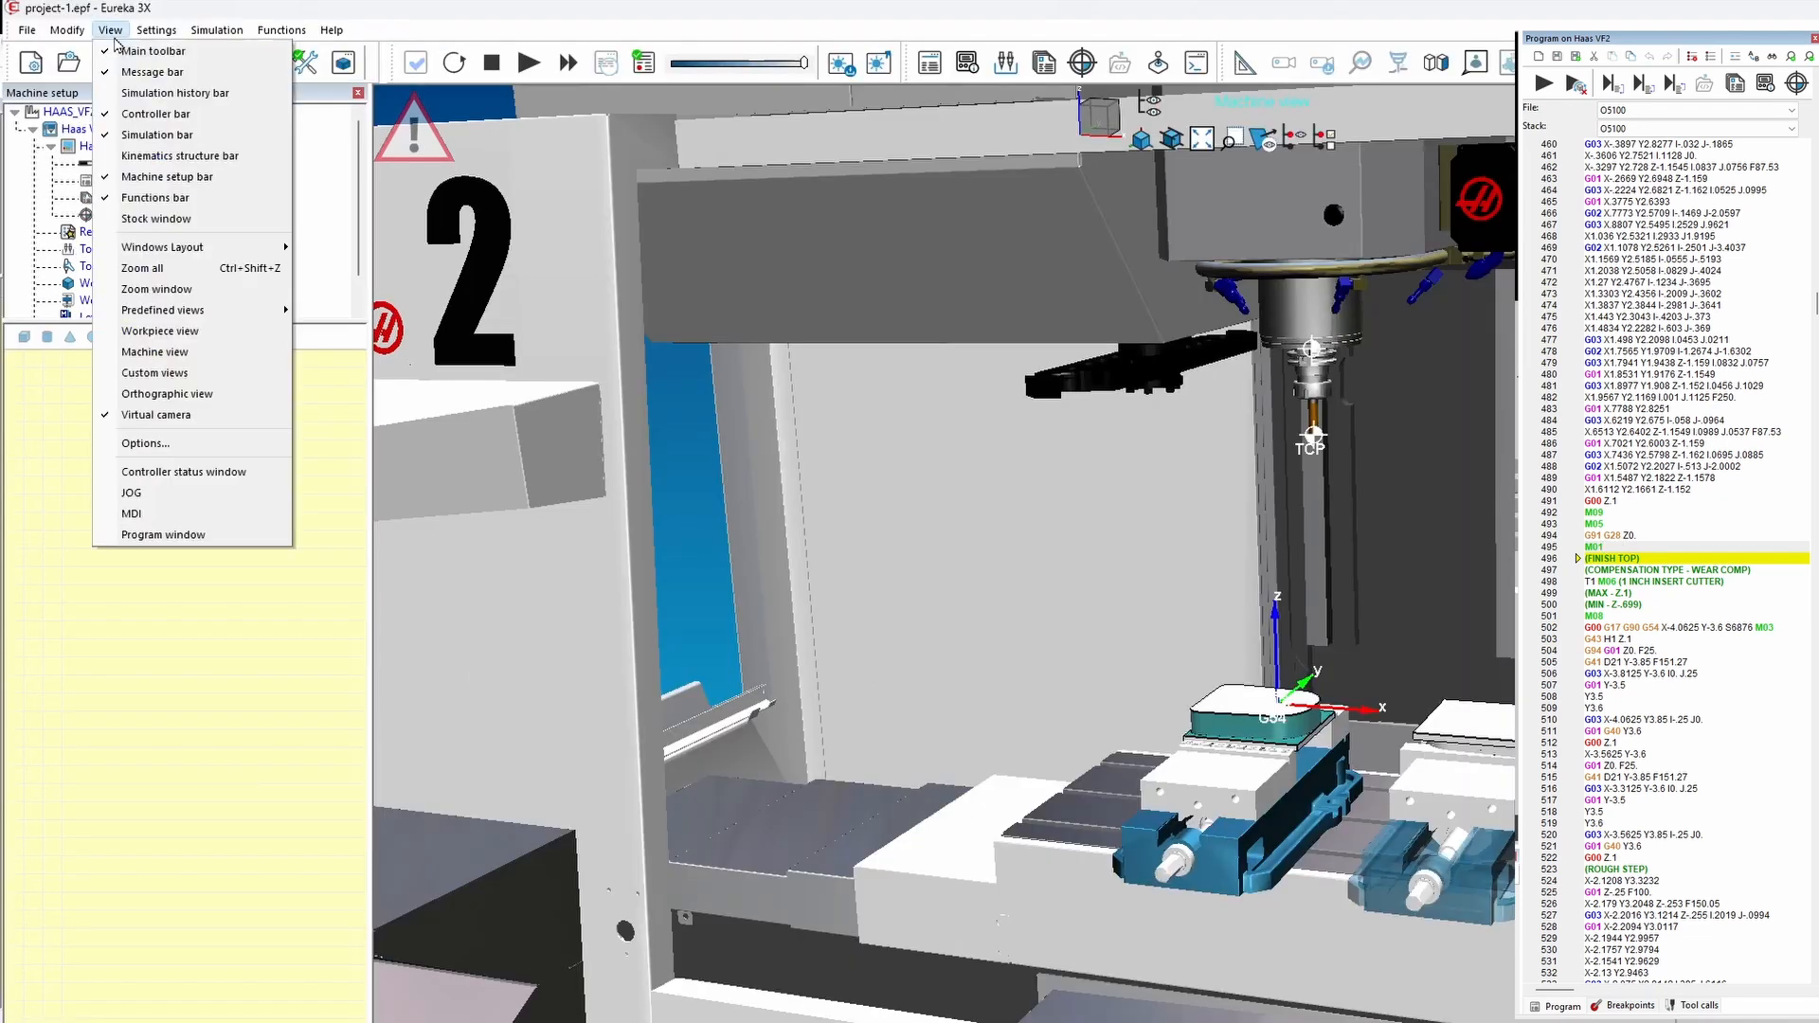
pyautogui.click(142, 443)
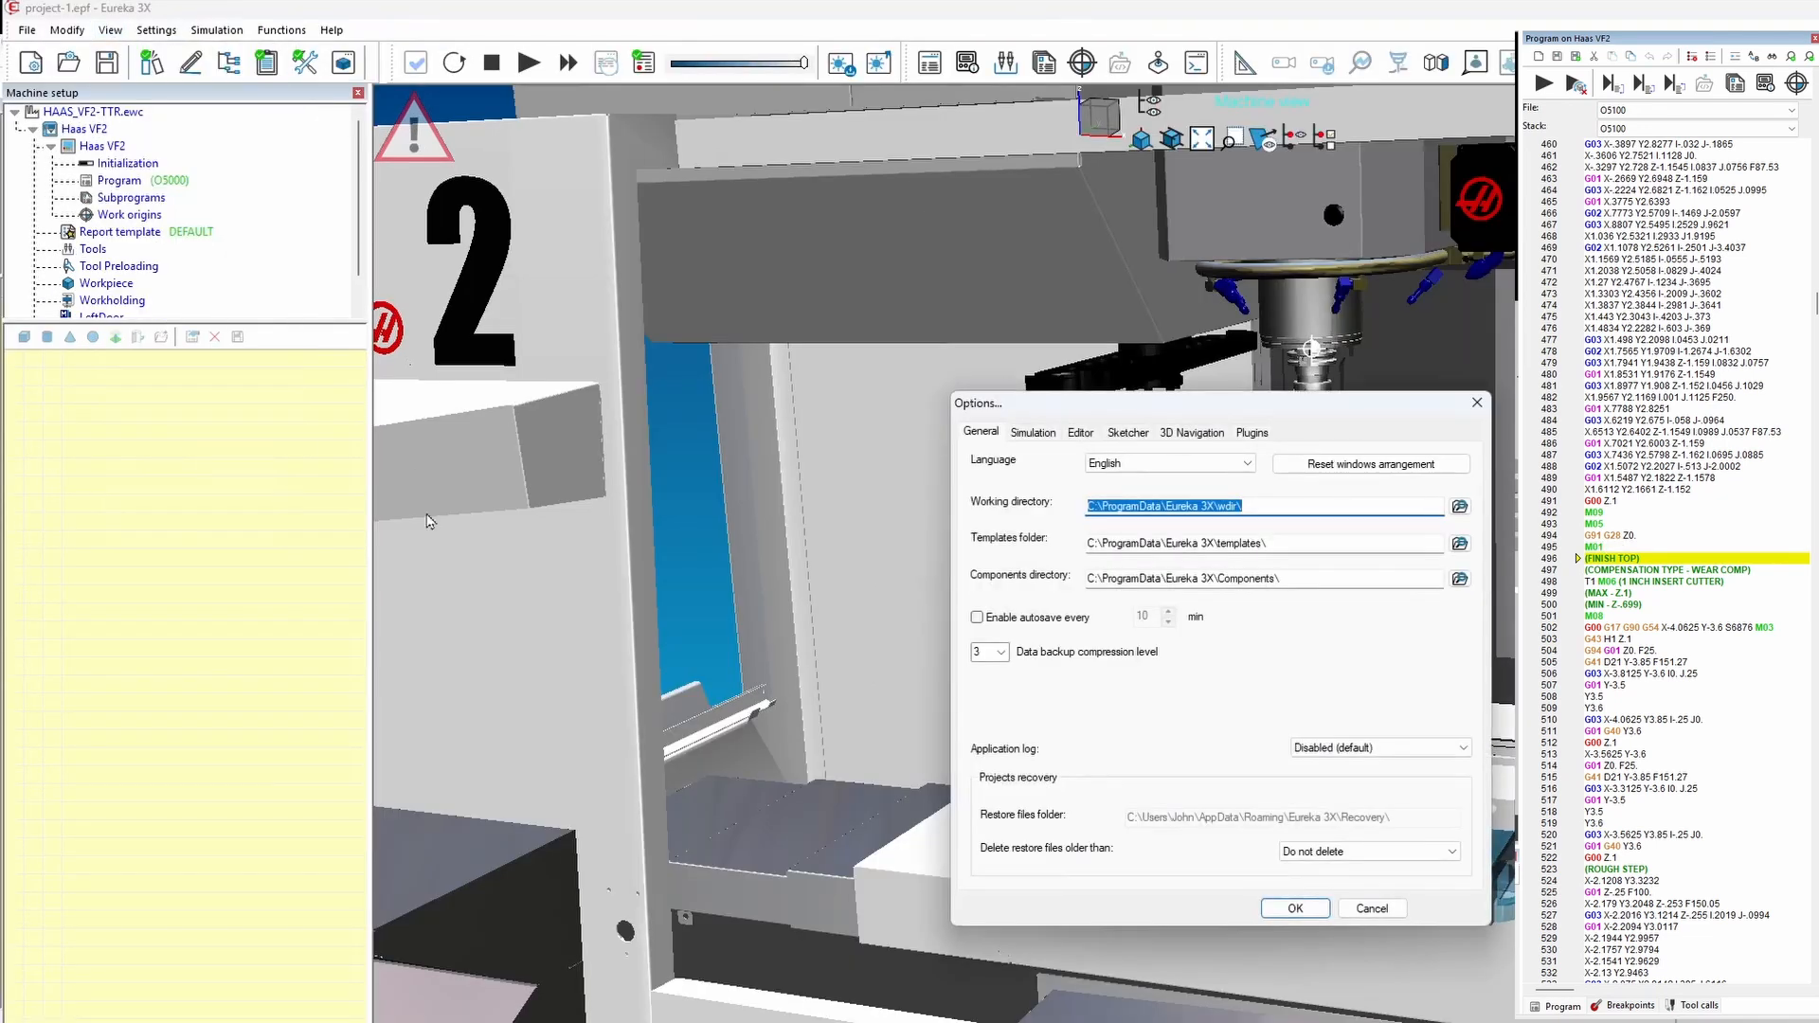
pyautogui.click(1035, 433)
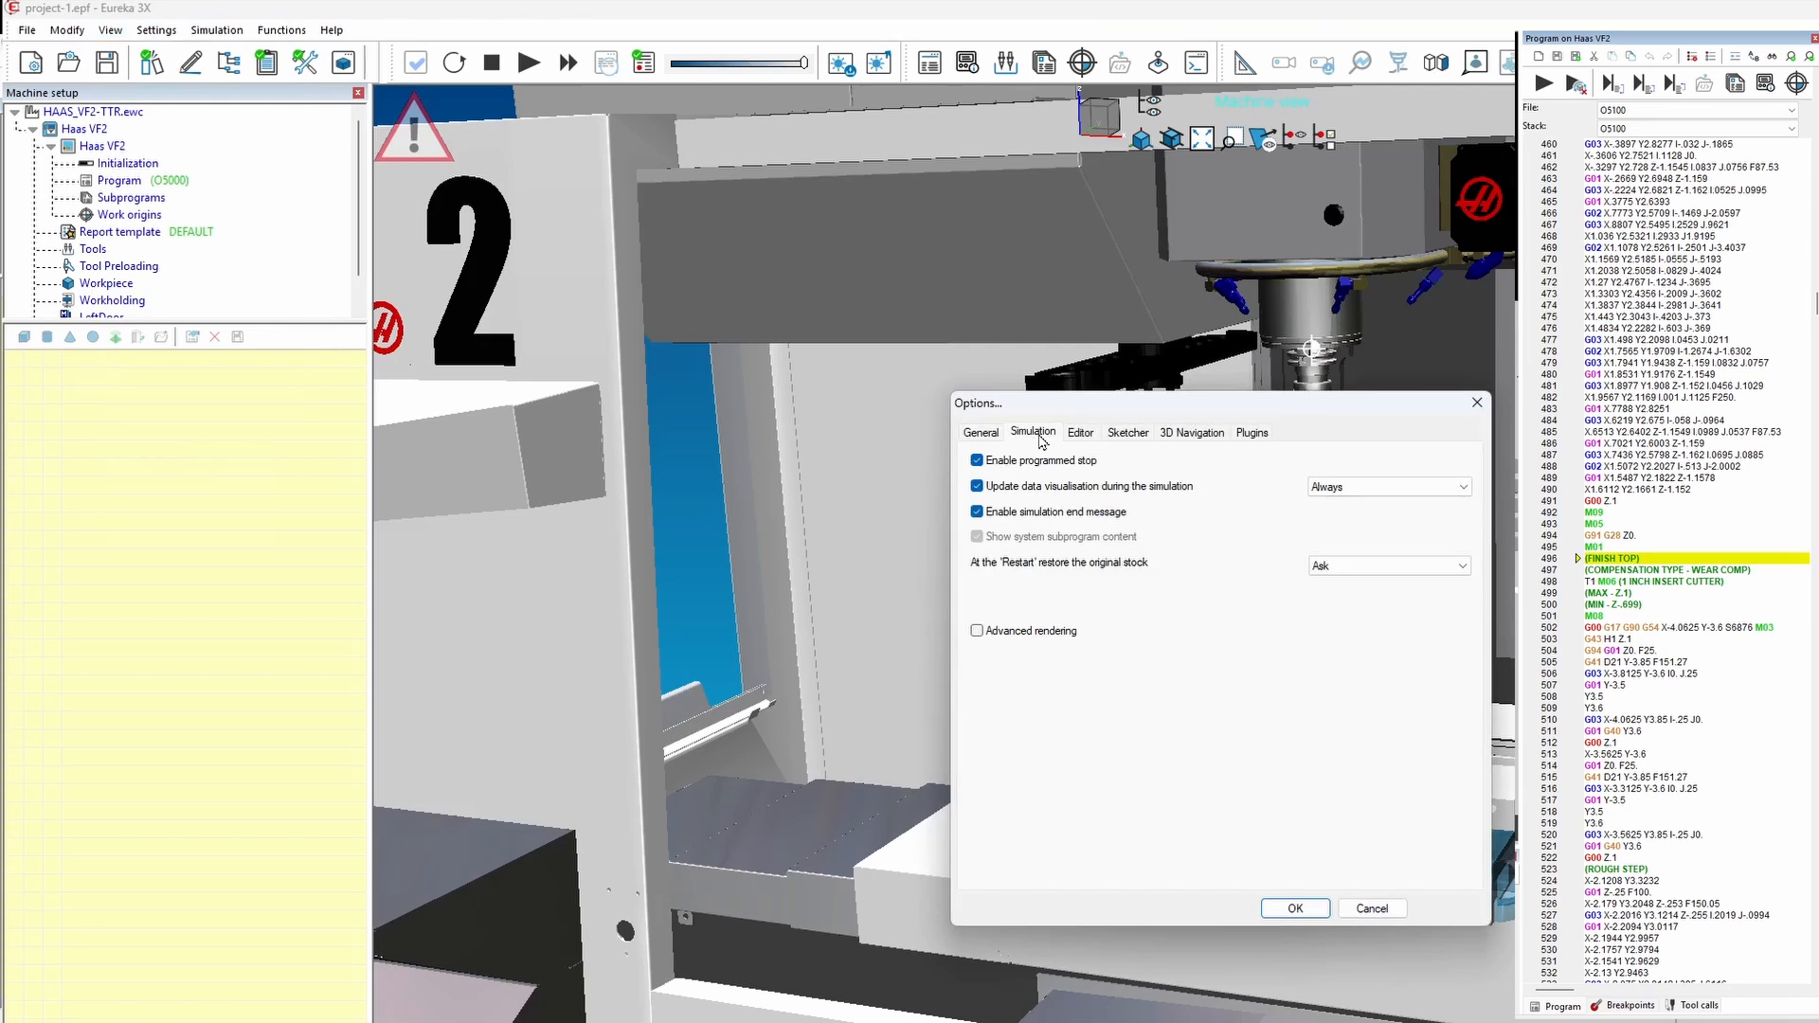
pyautogui.click(977, 461)
pyautogui.click(1296, 908)
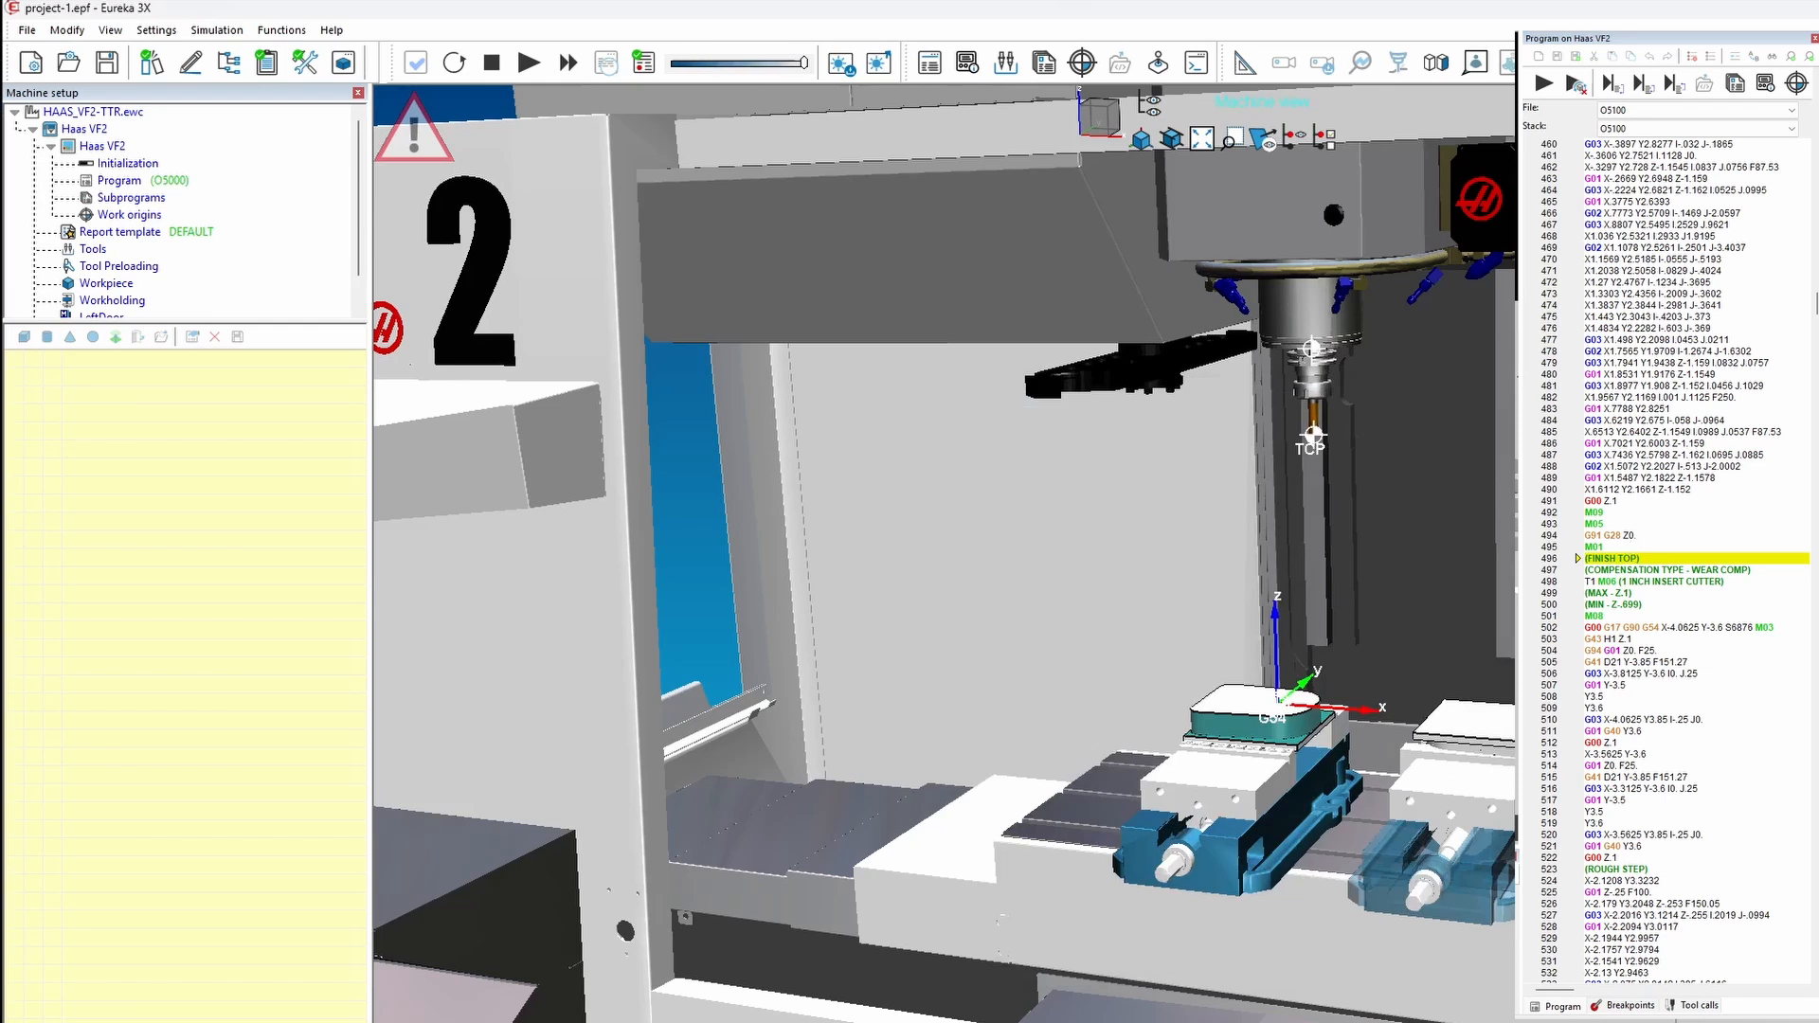
# Set a breakpoint on line 503 of O5100, run the simulation to it and step through the following blocks.
pyautogui.click(1573, 646)
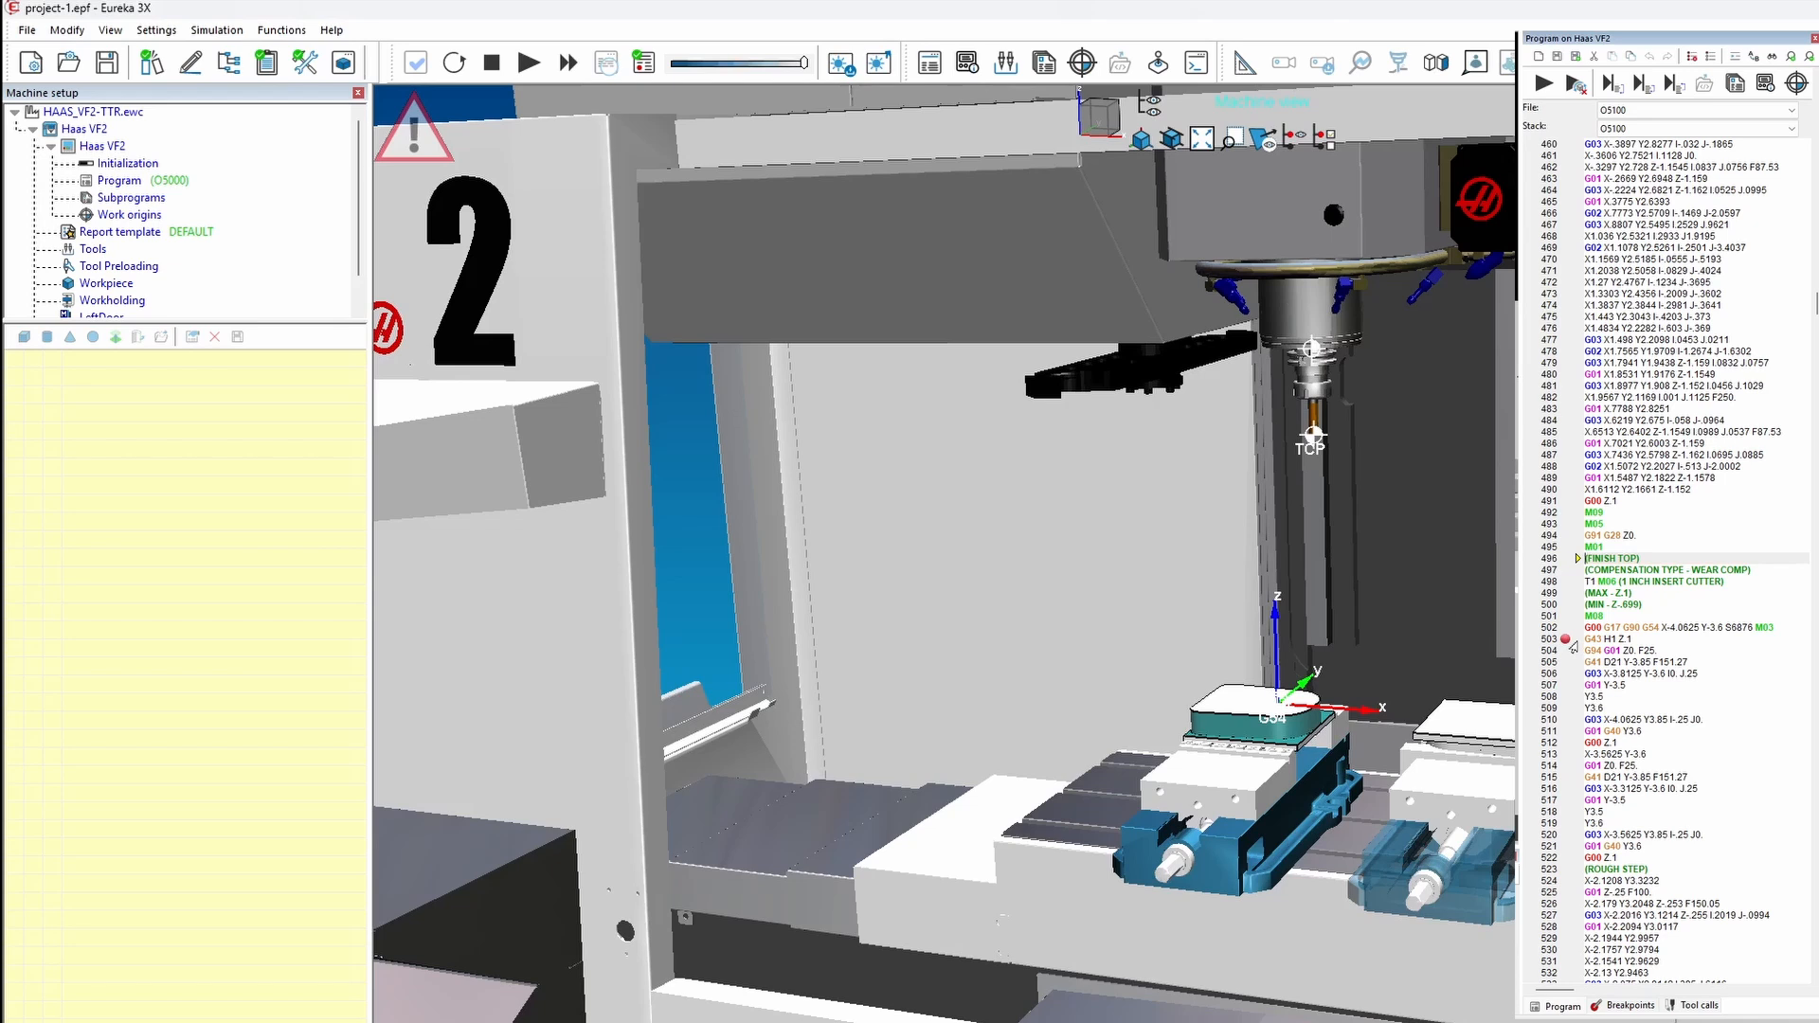
pyautogui.click(1543, 84)
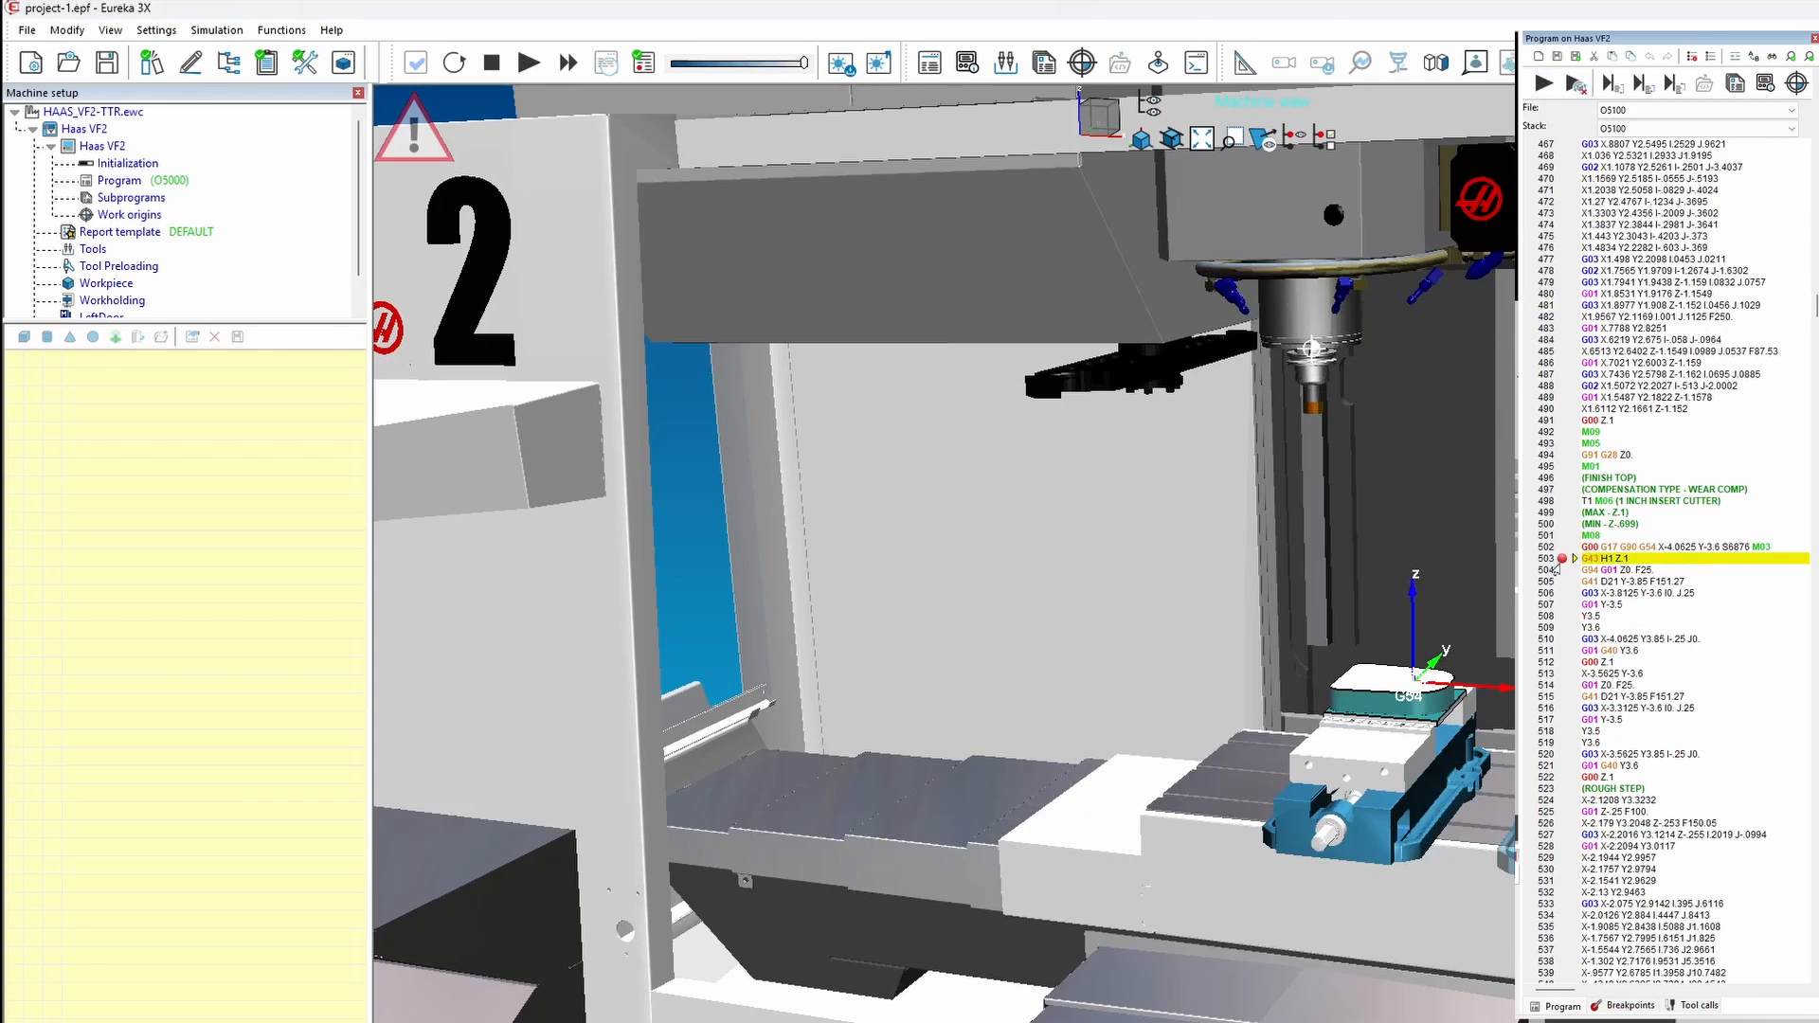
pyautogui.click(1641, 85)
pyautogui.click(1641, 85)
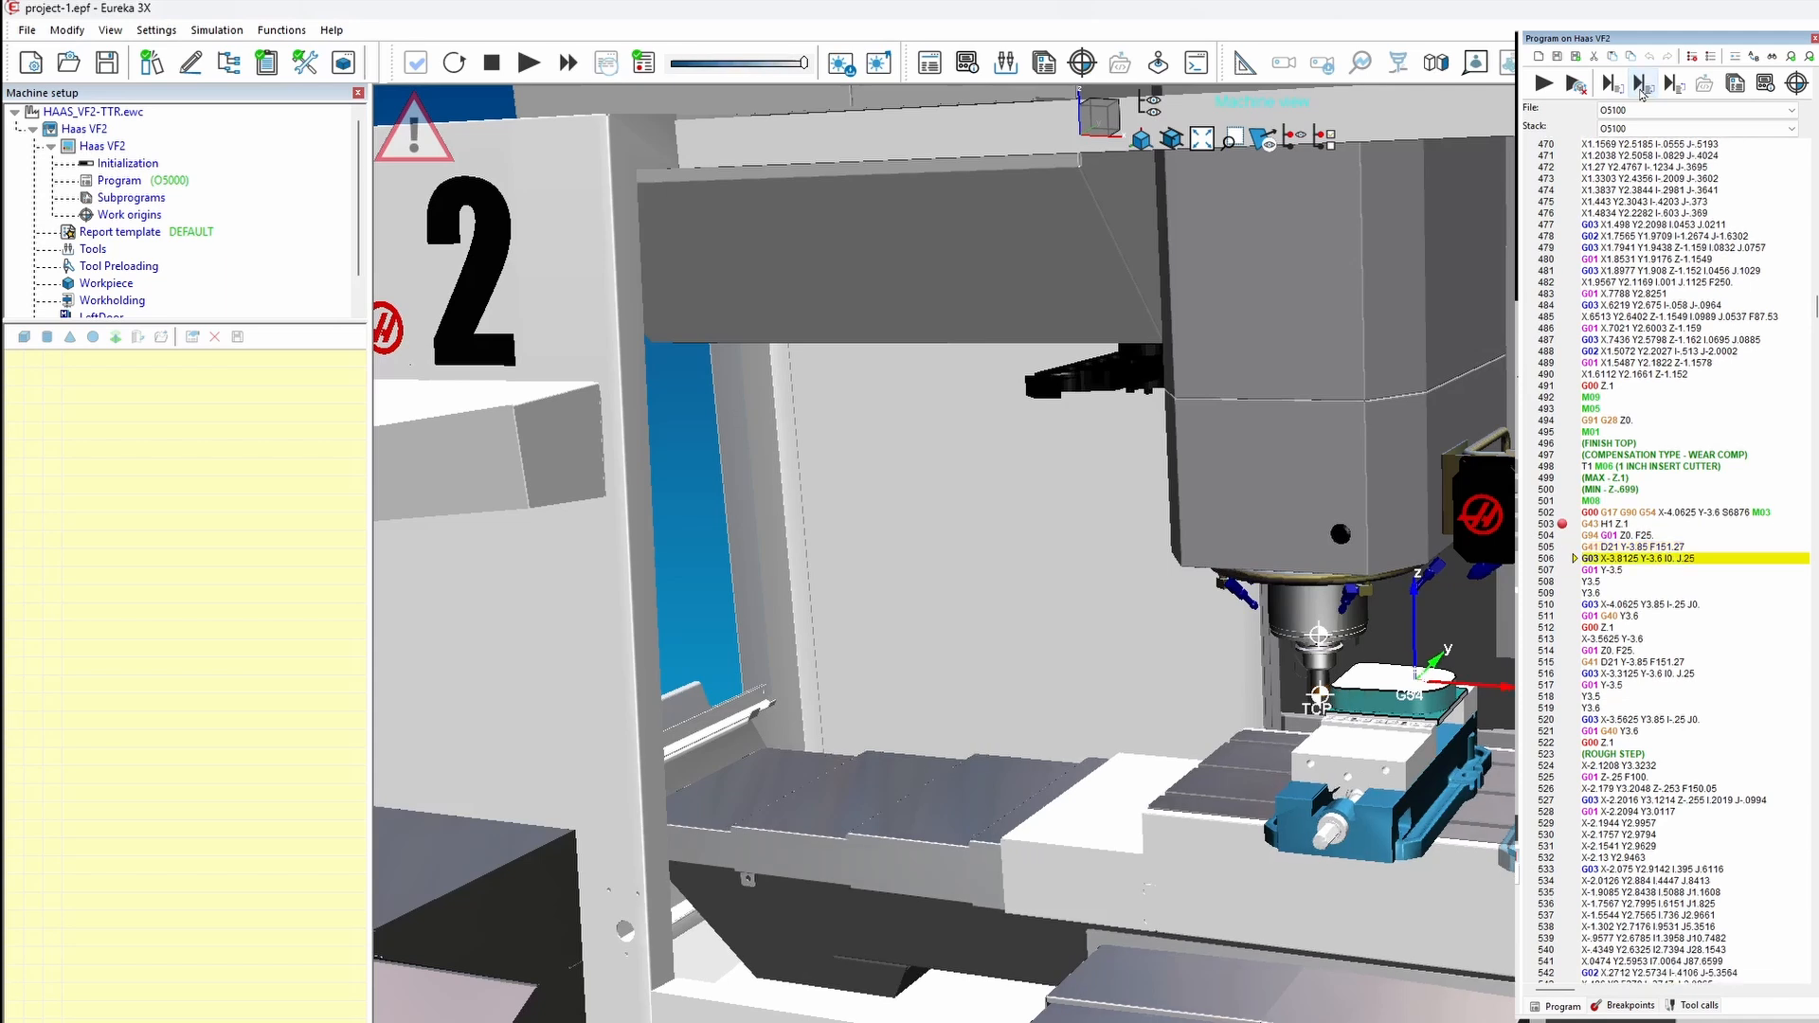
# Add breakpoints on lines 512, 517 and 522 of program O5100.
pyautogui.click(1562, 593)
pyautogui.click(1562, 651)
pyautogui.click(1562, 708)
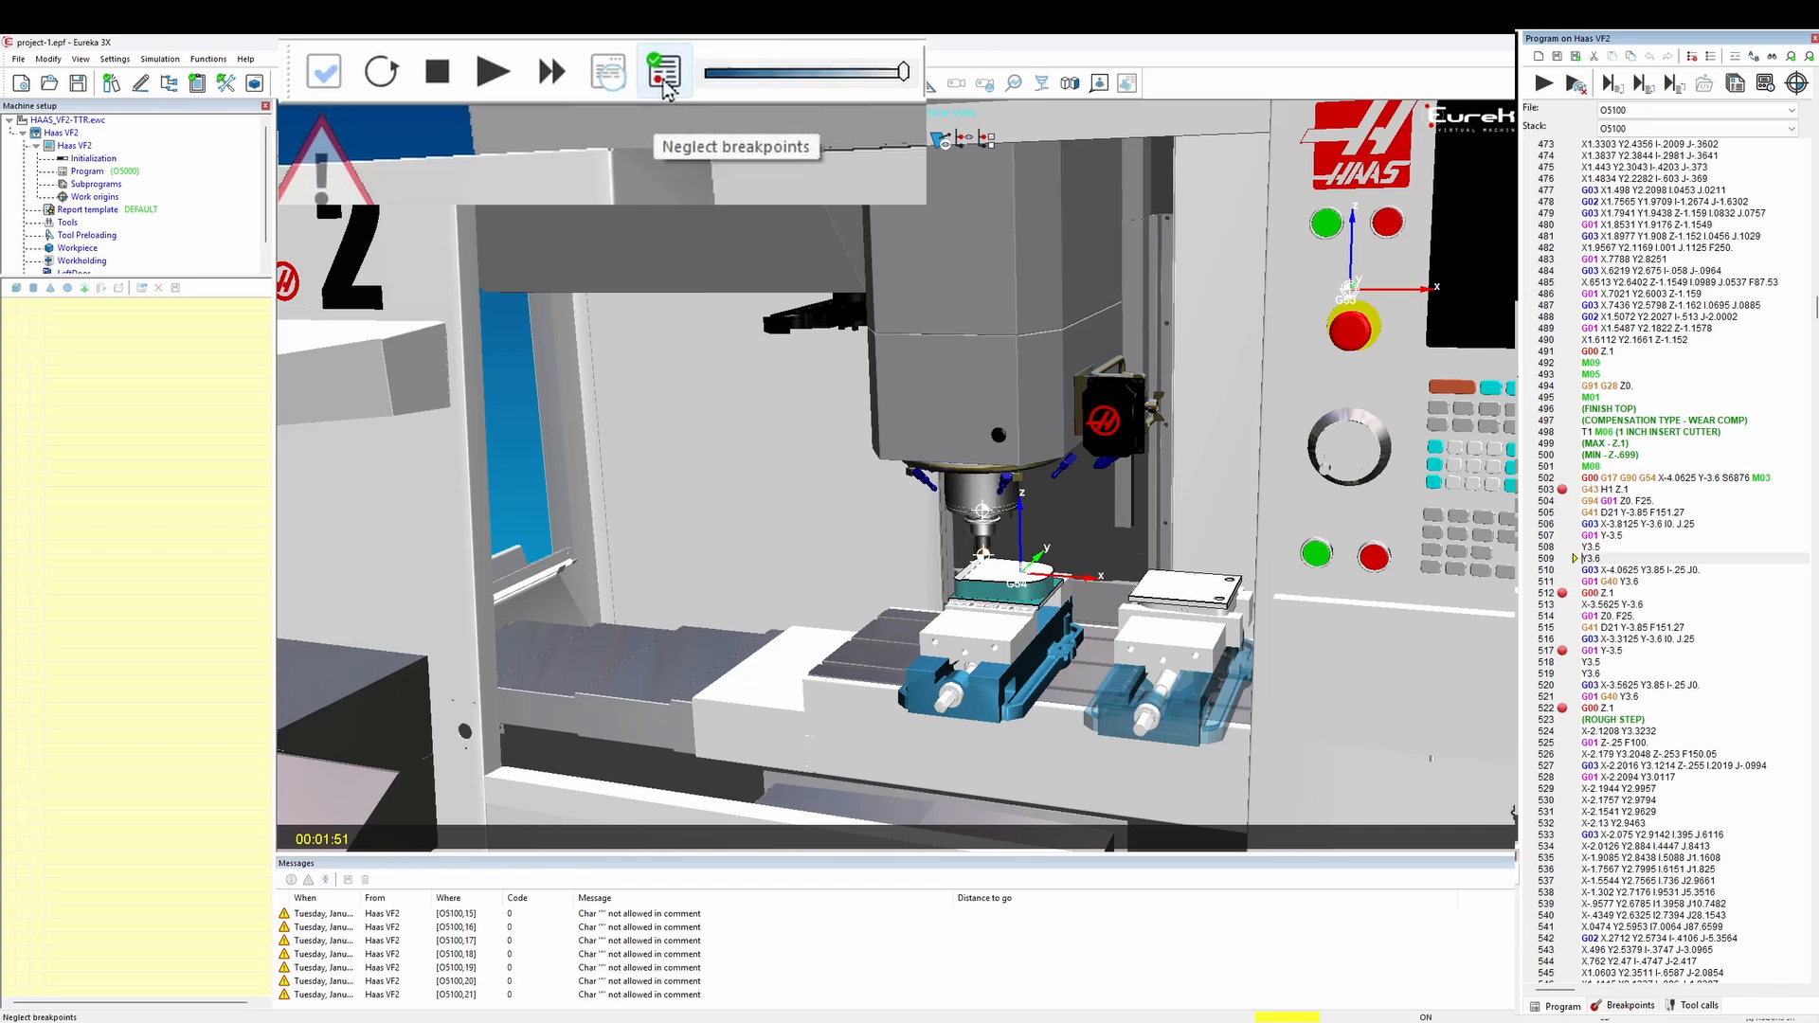
# Make the simulation neglect breakpoints, run it past the marked lines into the ROUGH STEP section and pause it.
pyautogui.click(666, 85)
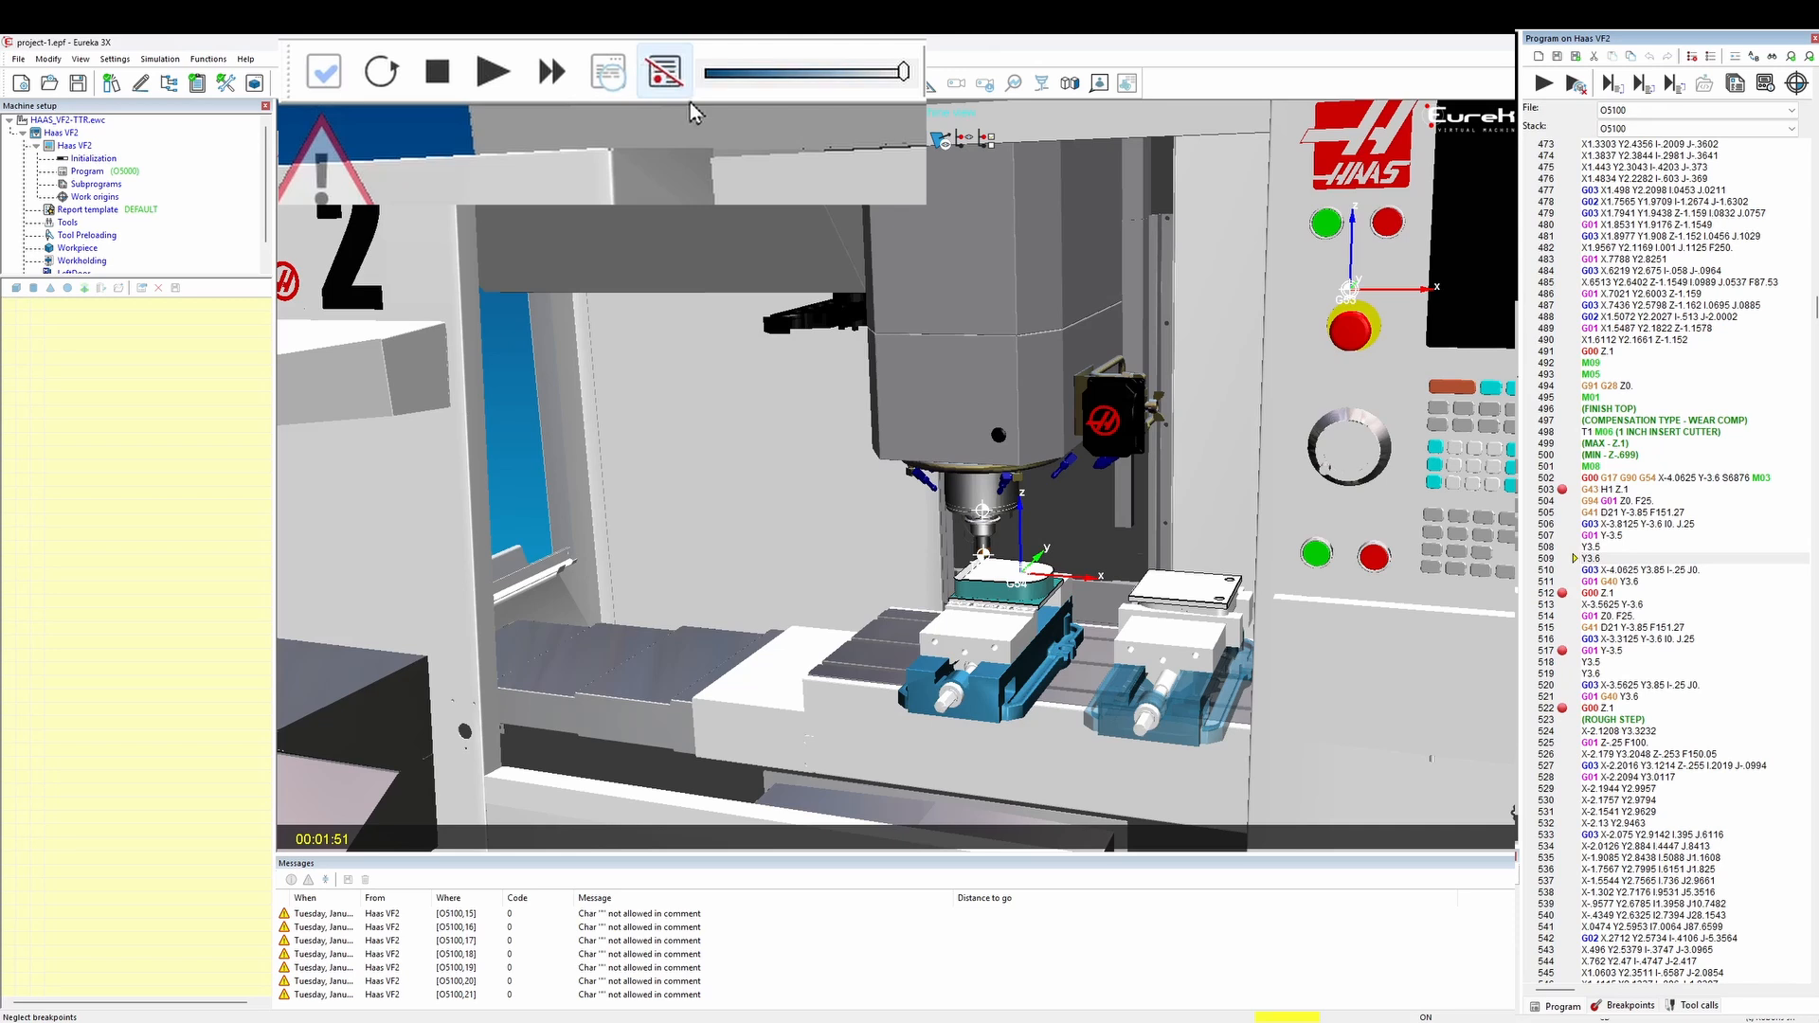
pyautogui.click(1543, 85)
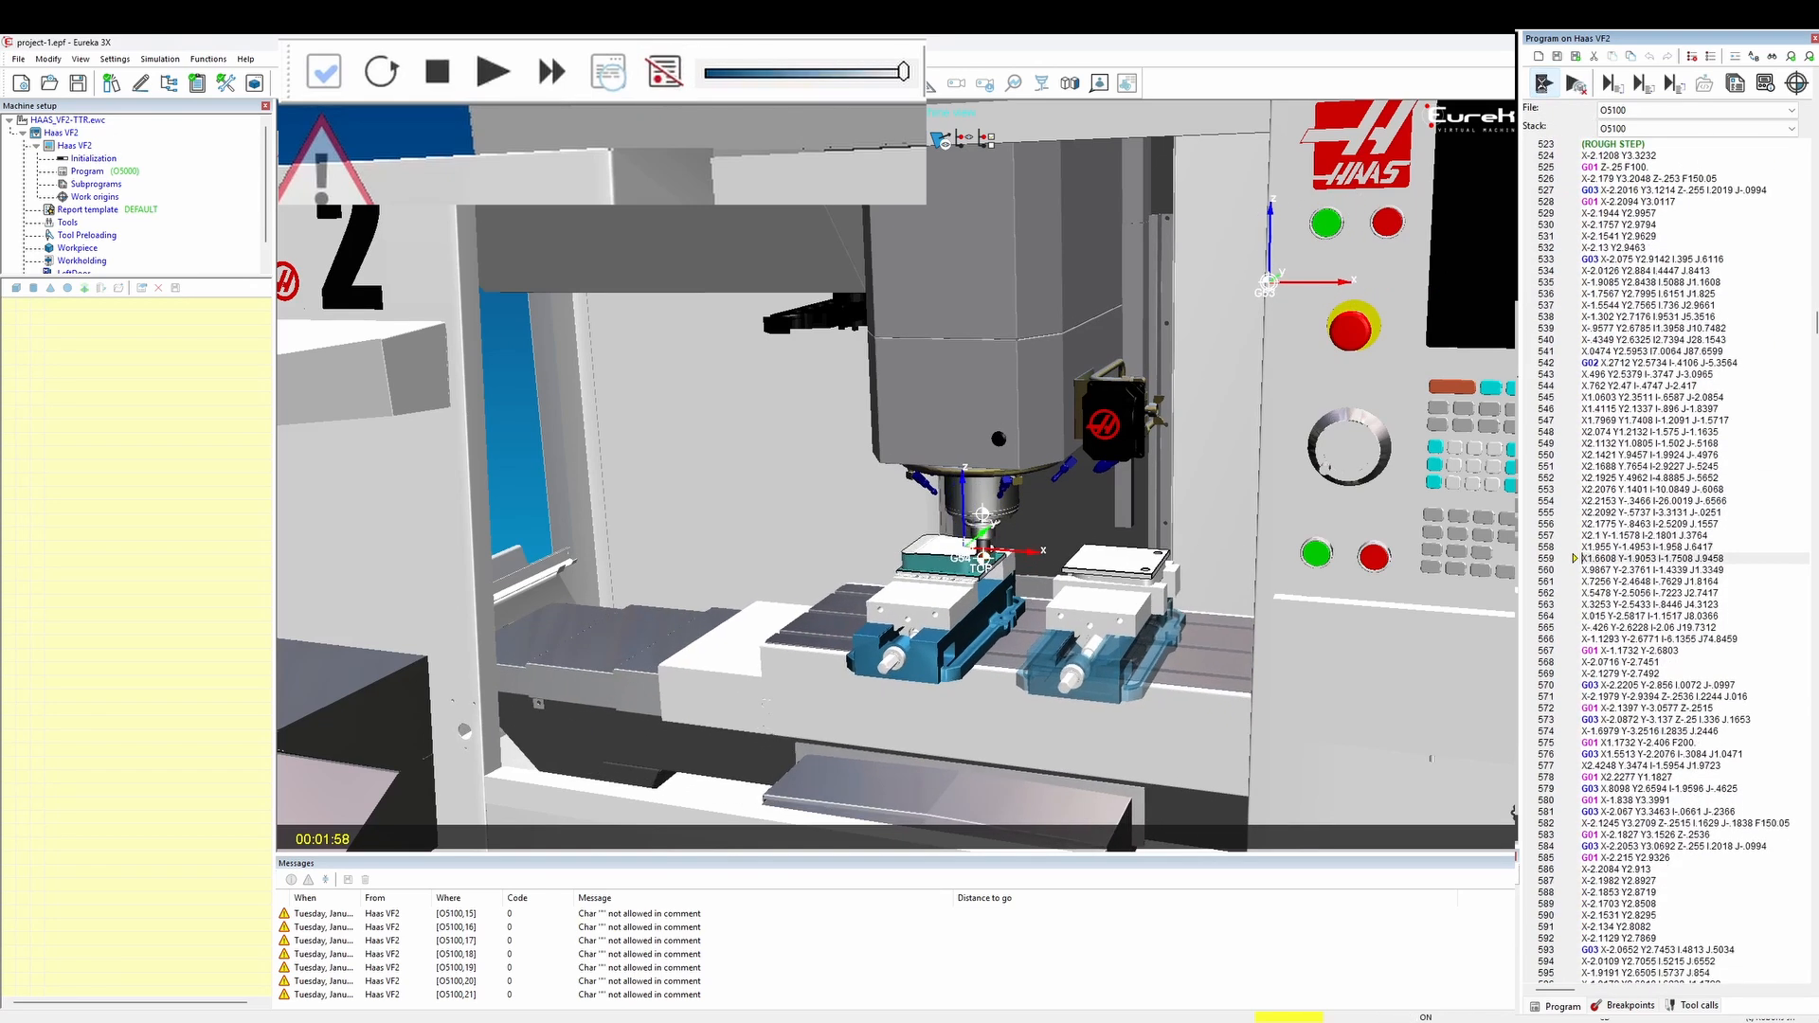
pyautogui.click(1544, 84)
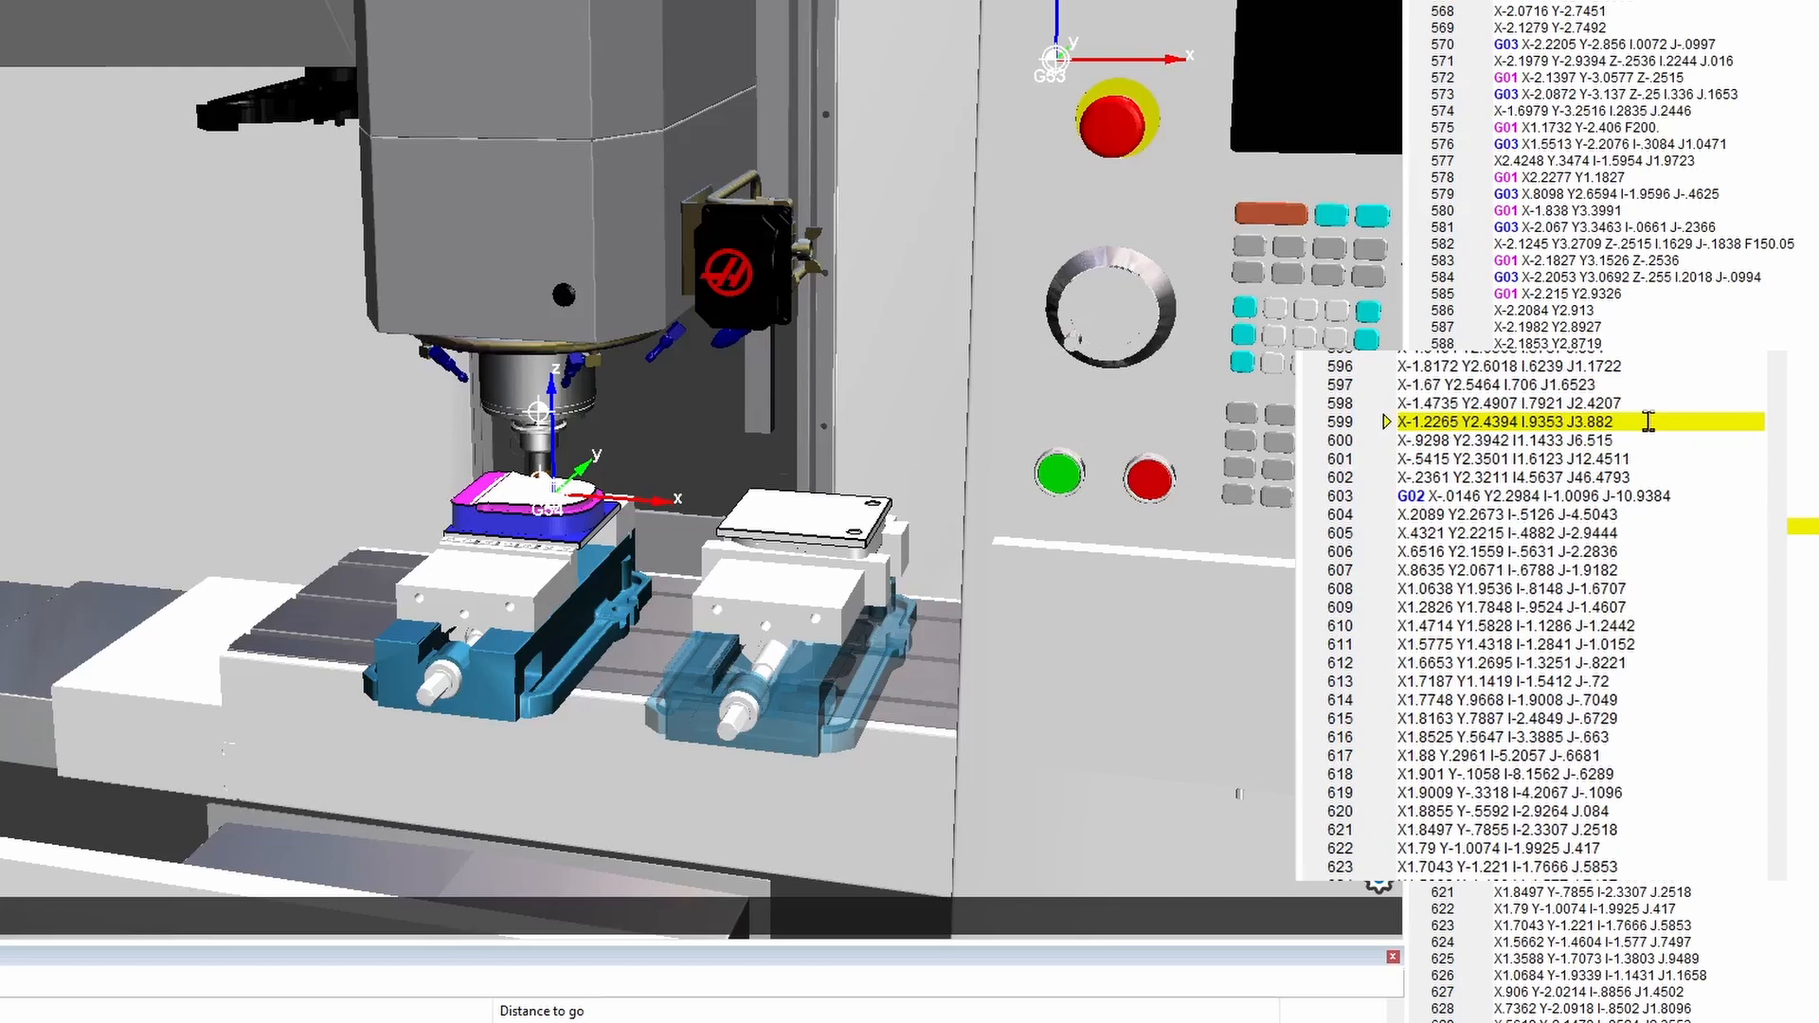
# Restart the simulation from line 599 with stock update, deleting existing messages and recovering the stock's original shape.
pyautogui.rightClick(1648, 422)
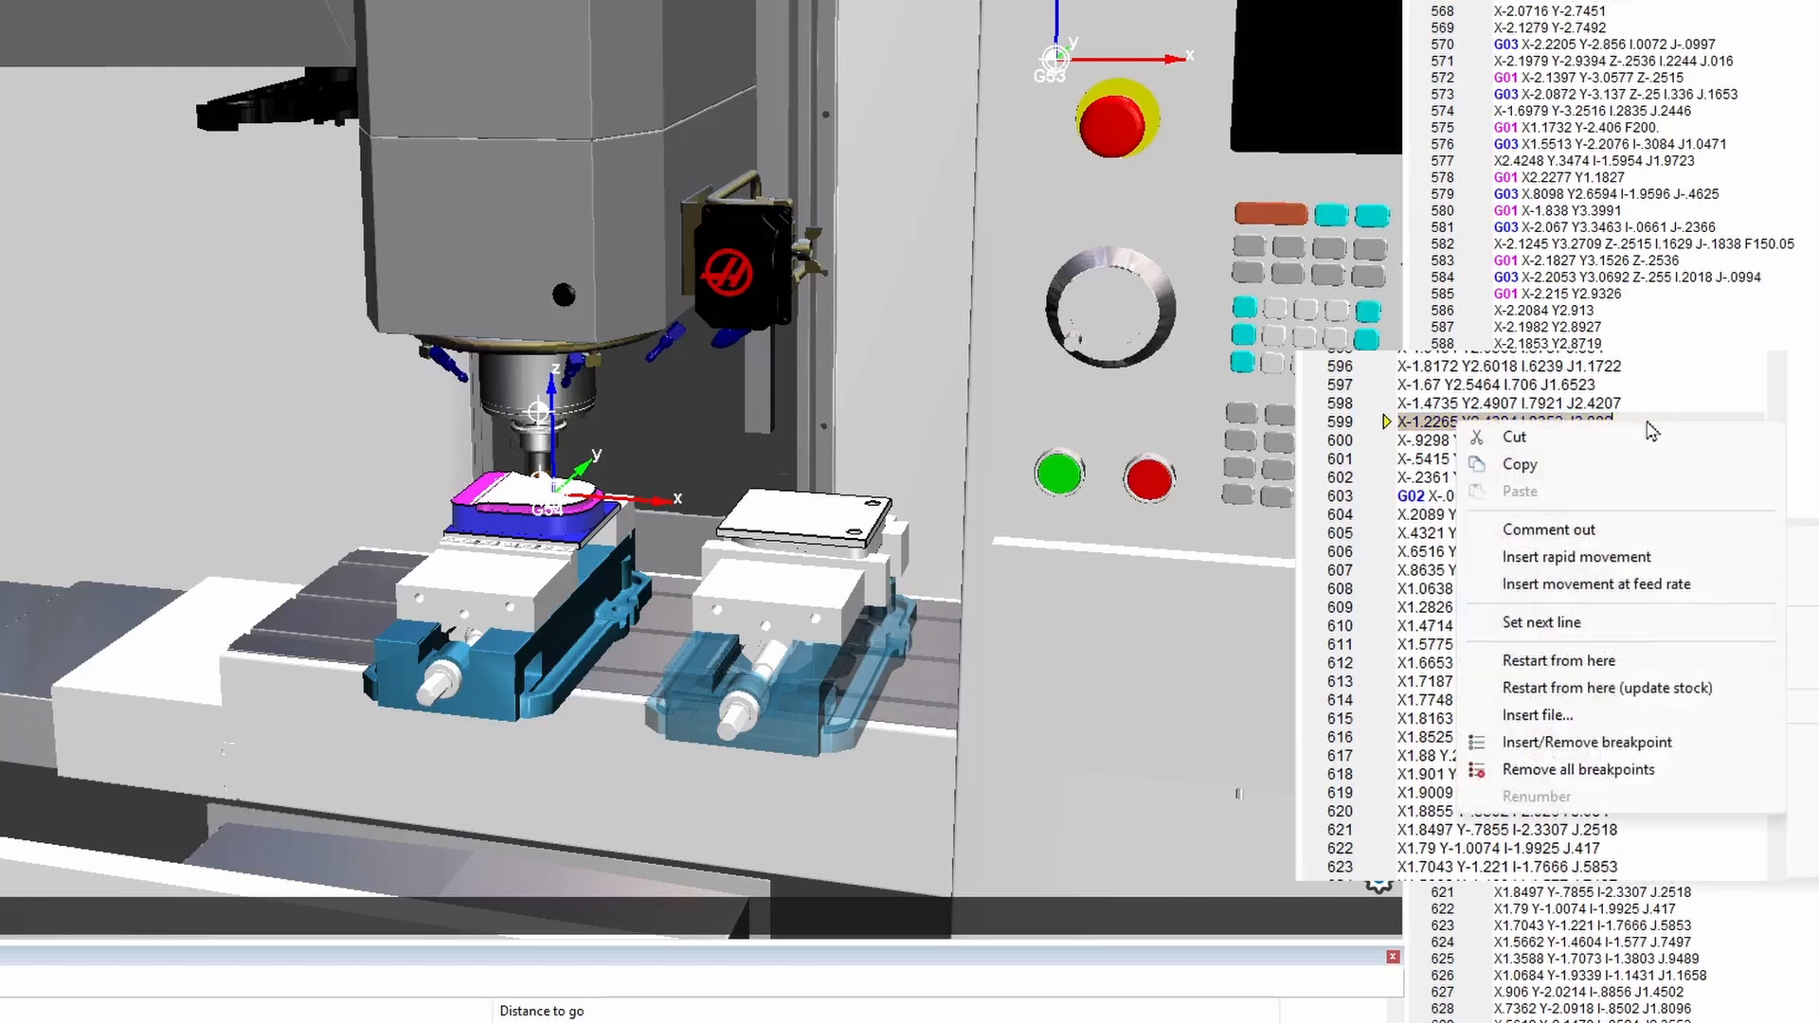
pyautogui.click(1615, 698)
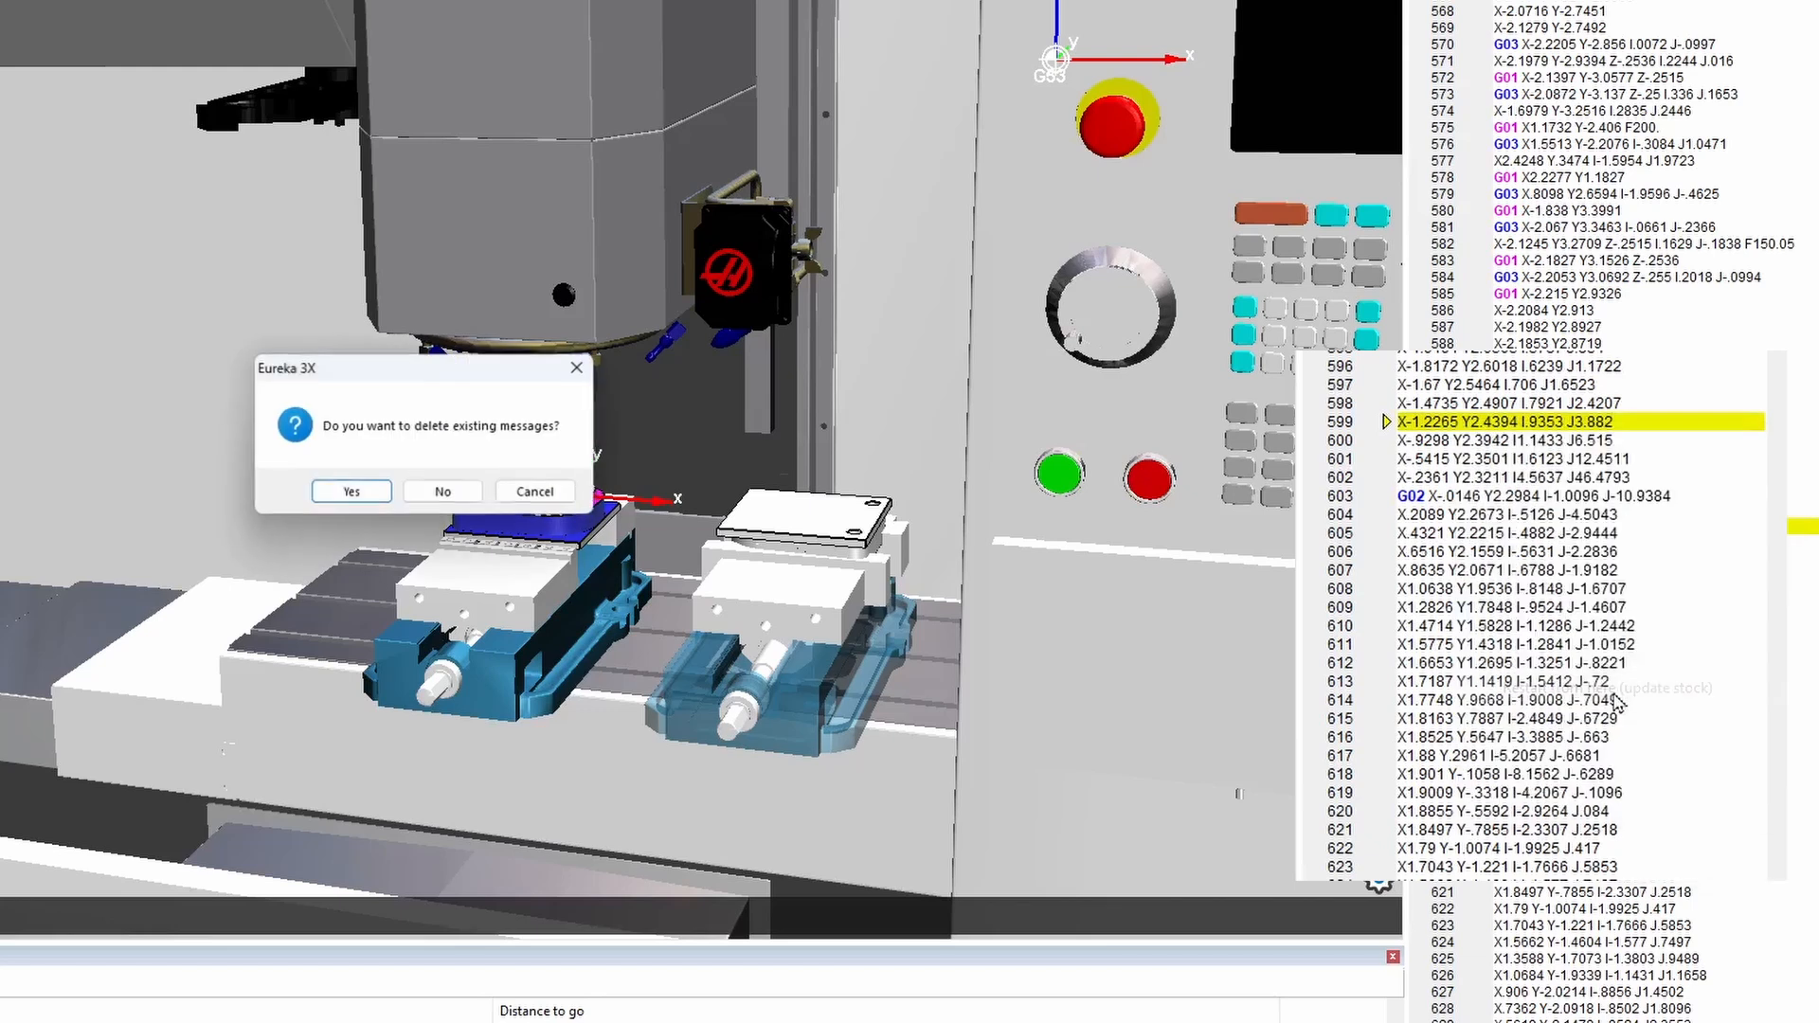
pyautogui.click(328, 495)
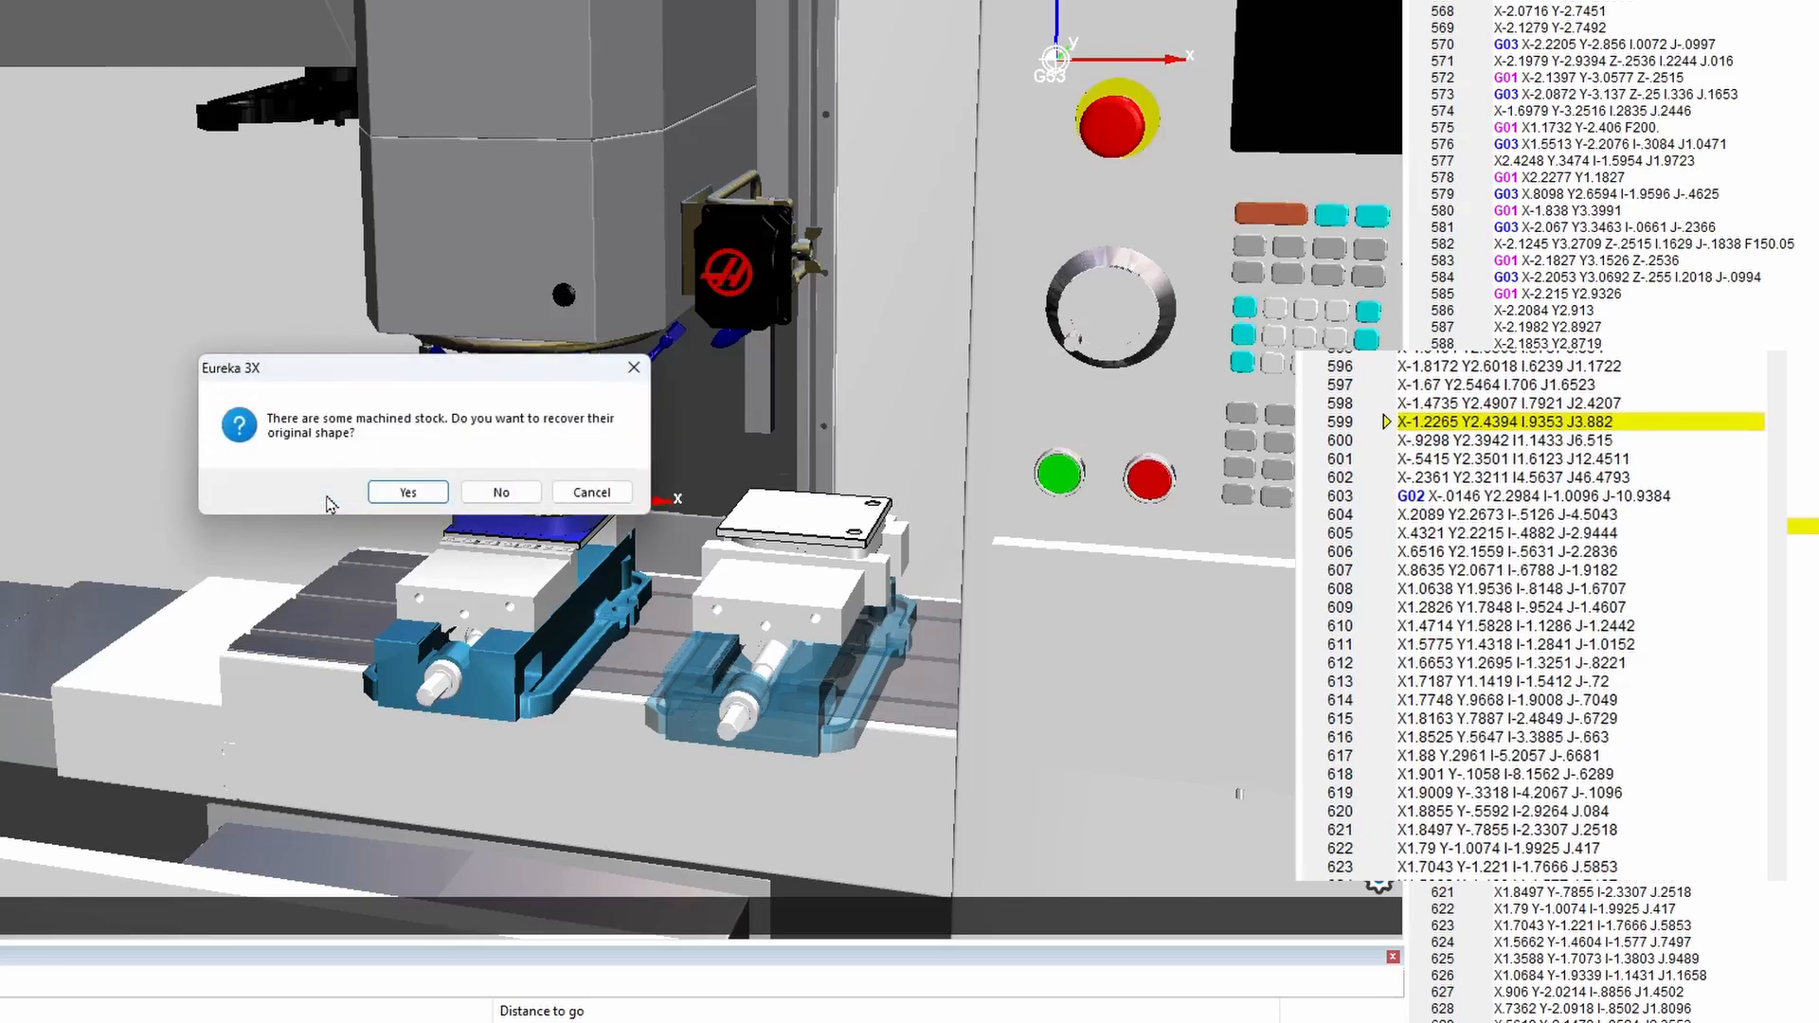
pyautogui.click(383, 491)
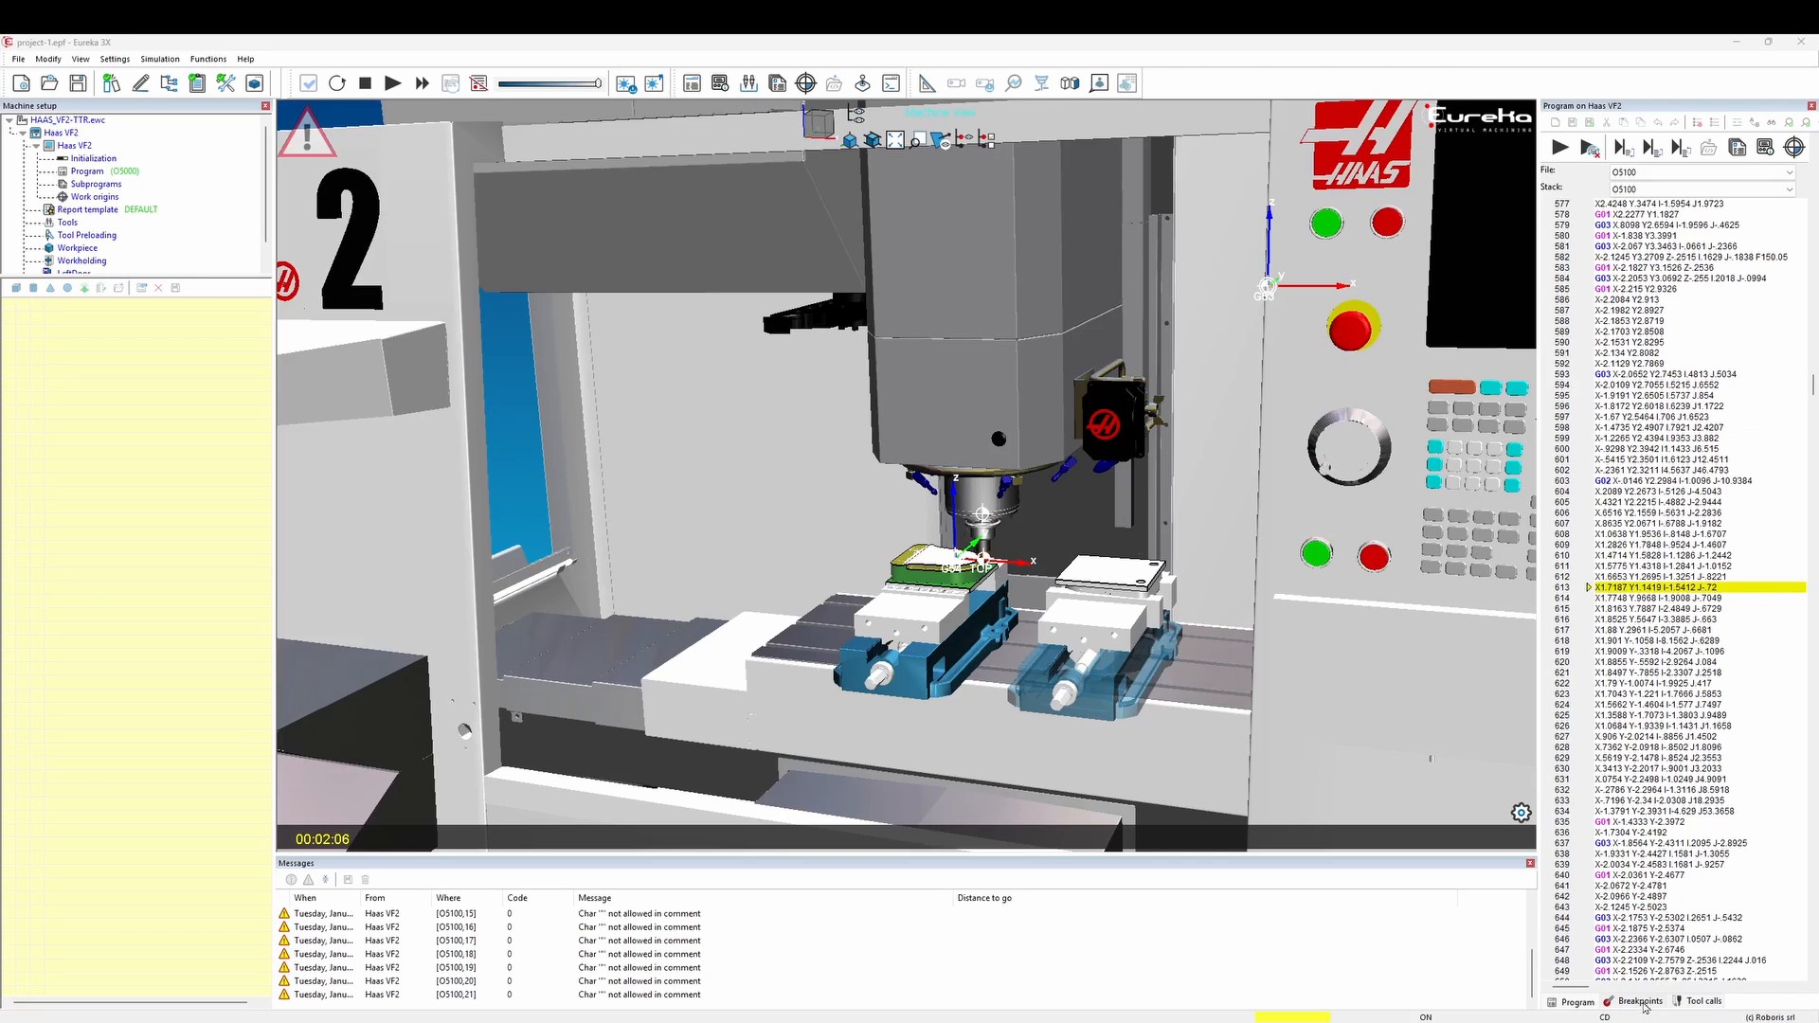
# Add an enabled match-text breakpoint for M06 with the description "Pause at tool change".
pyautogui.click(1642, 1003)
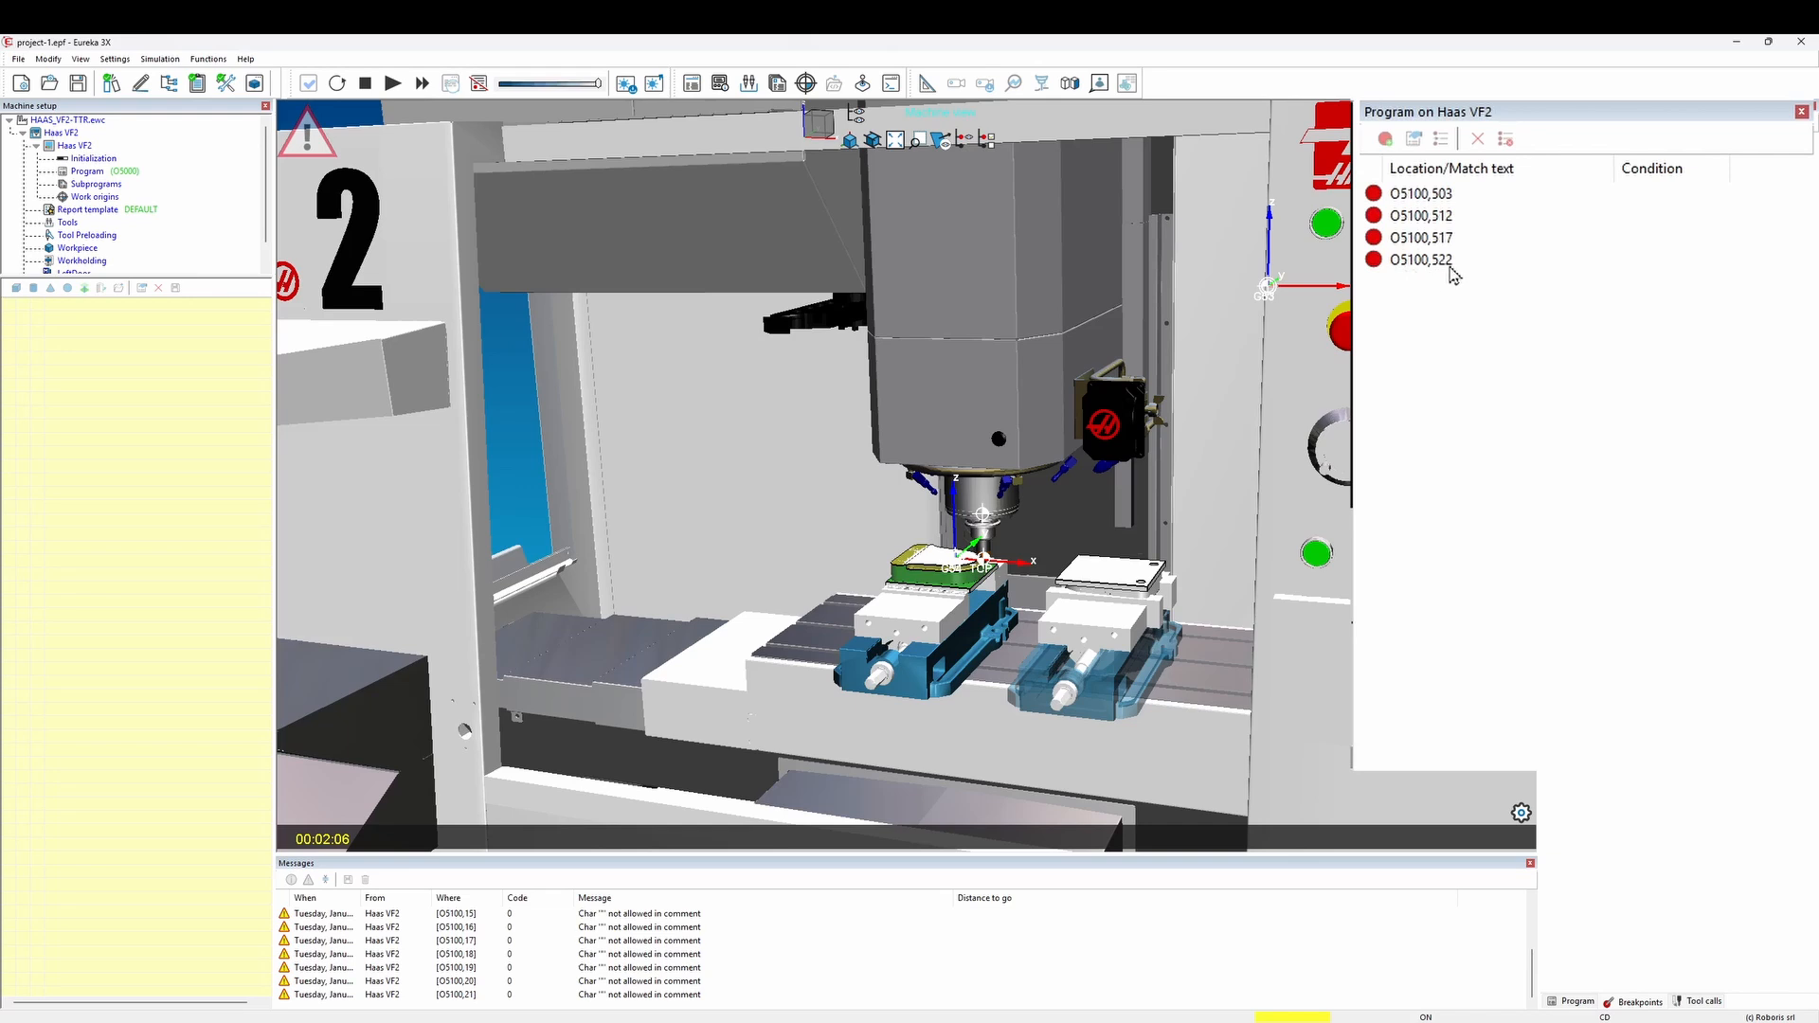
pyautogui.click(1467, 322)
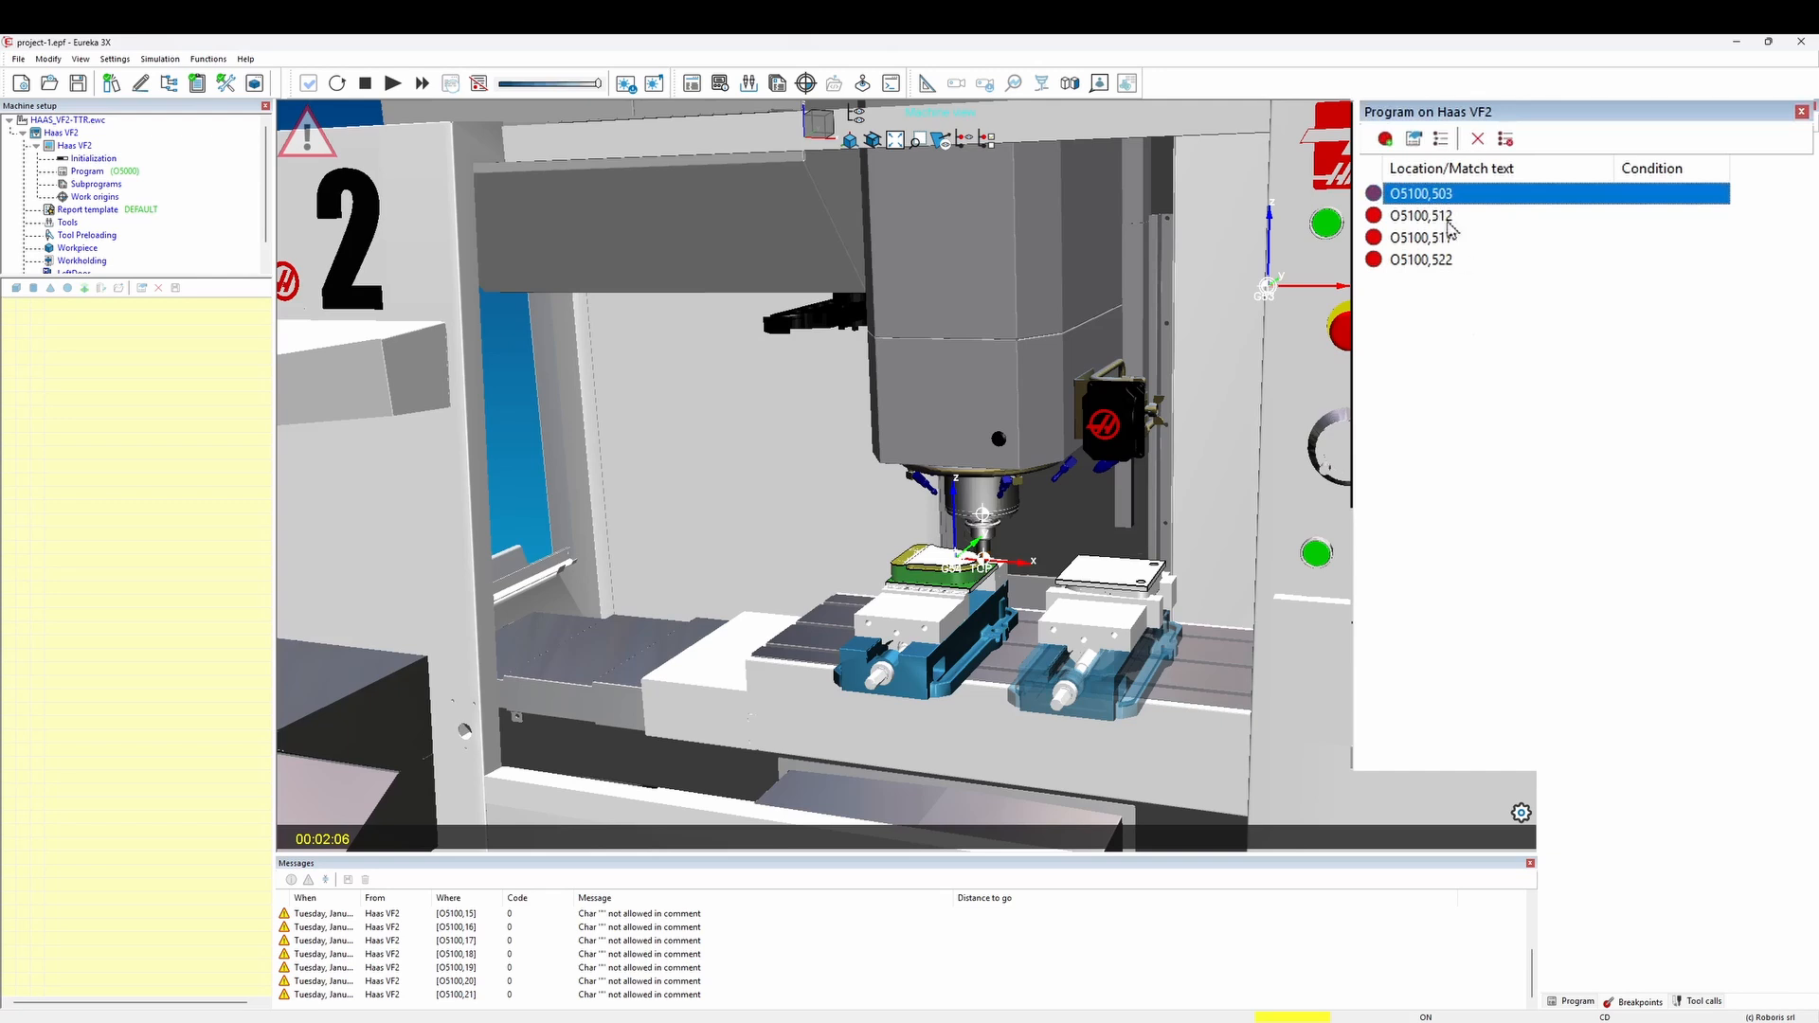
pyautogui.click(1386, 140)
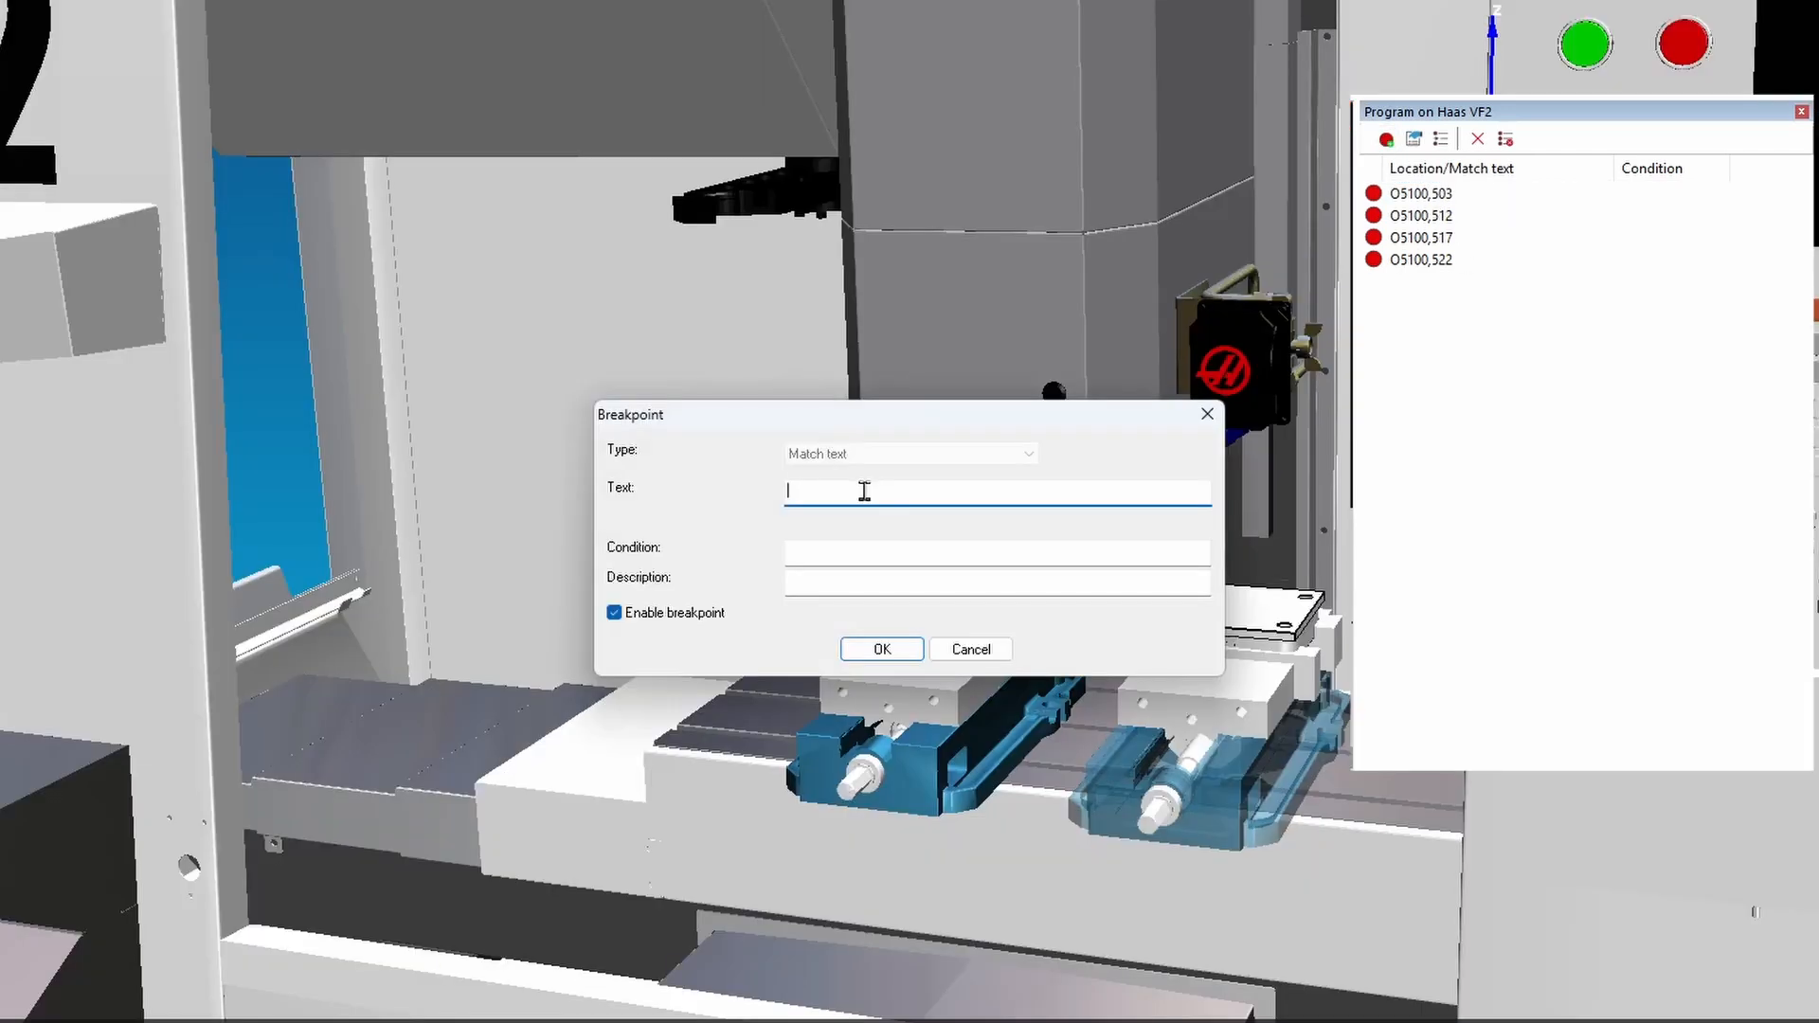
pyautogui.write('M06')
pyautogui.click(851, 585)
pyautogui.write('Pause ')
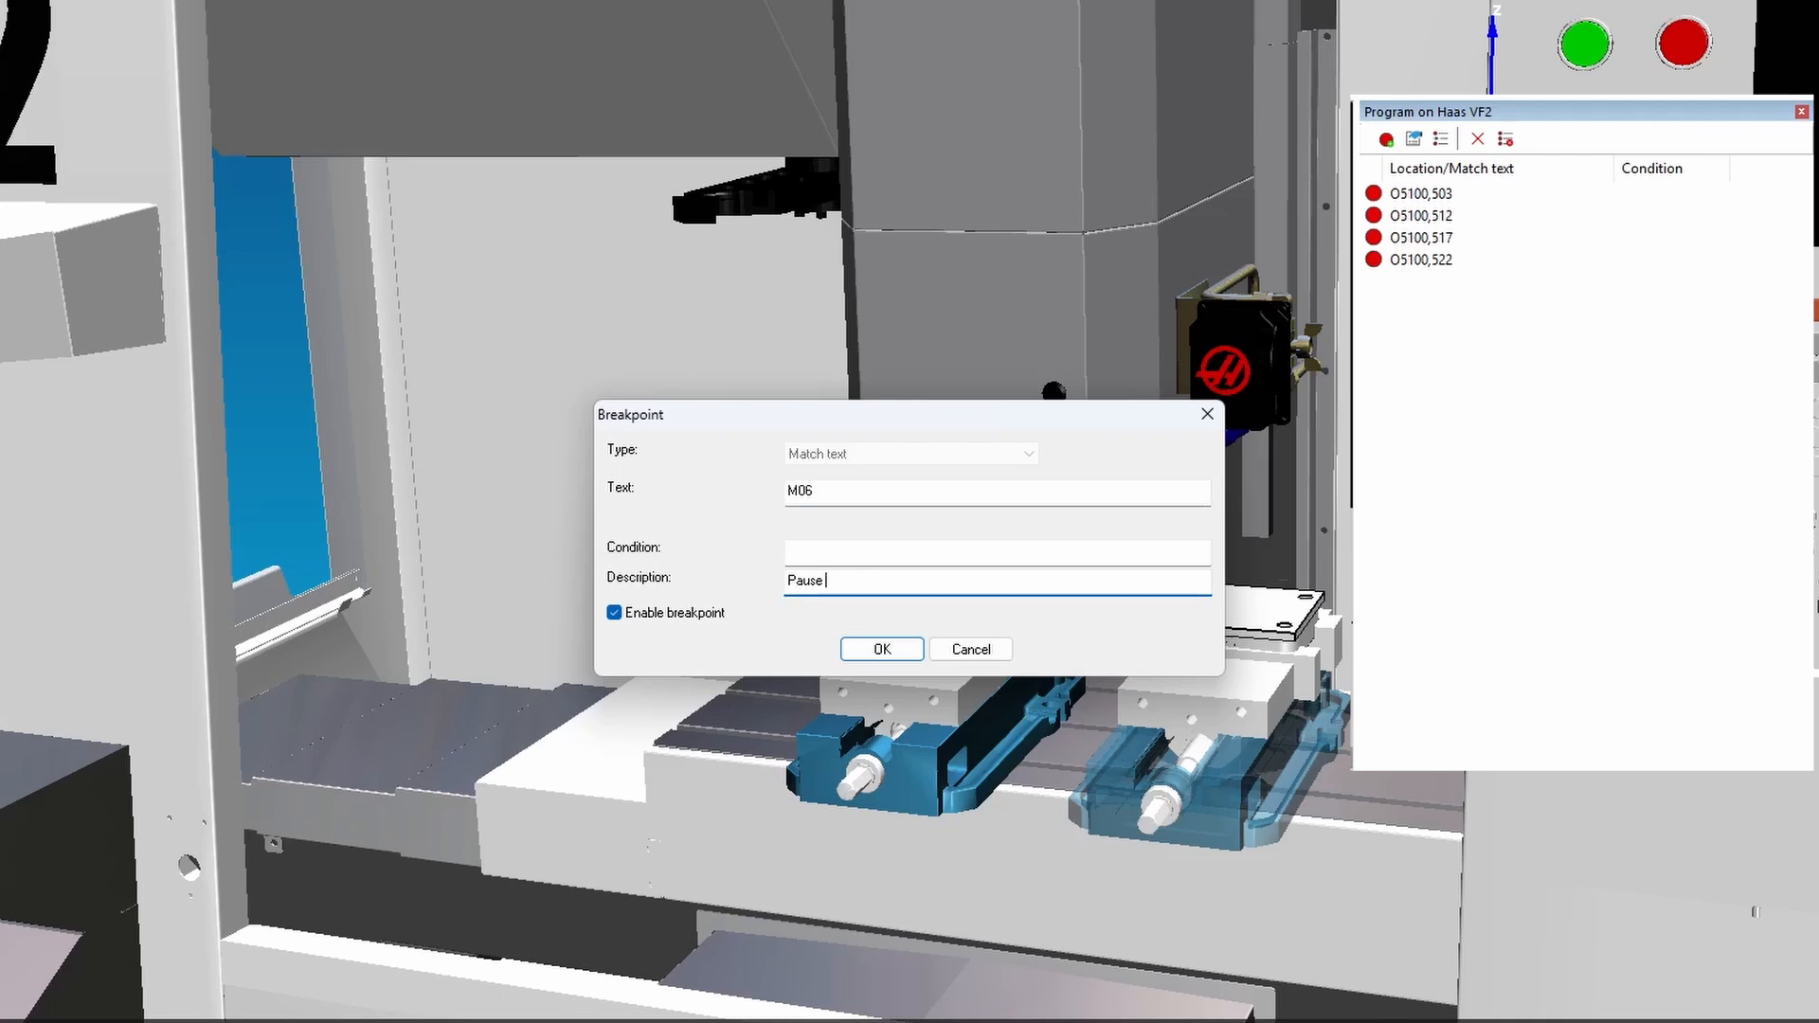
pyautogui.write('at tool change')
pyautogui.click(863, 652)
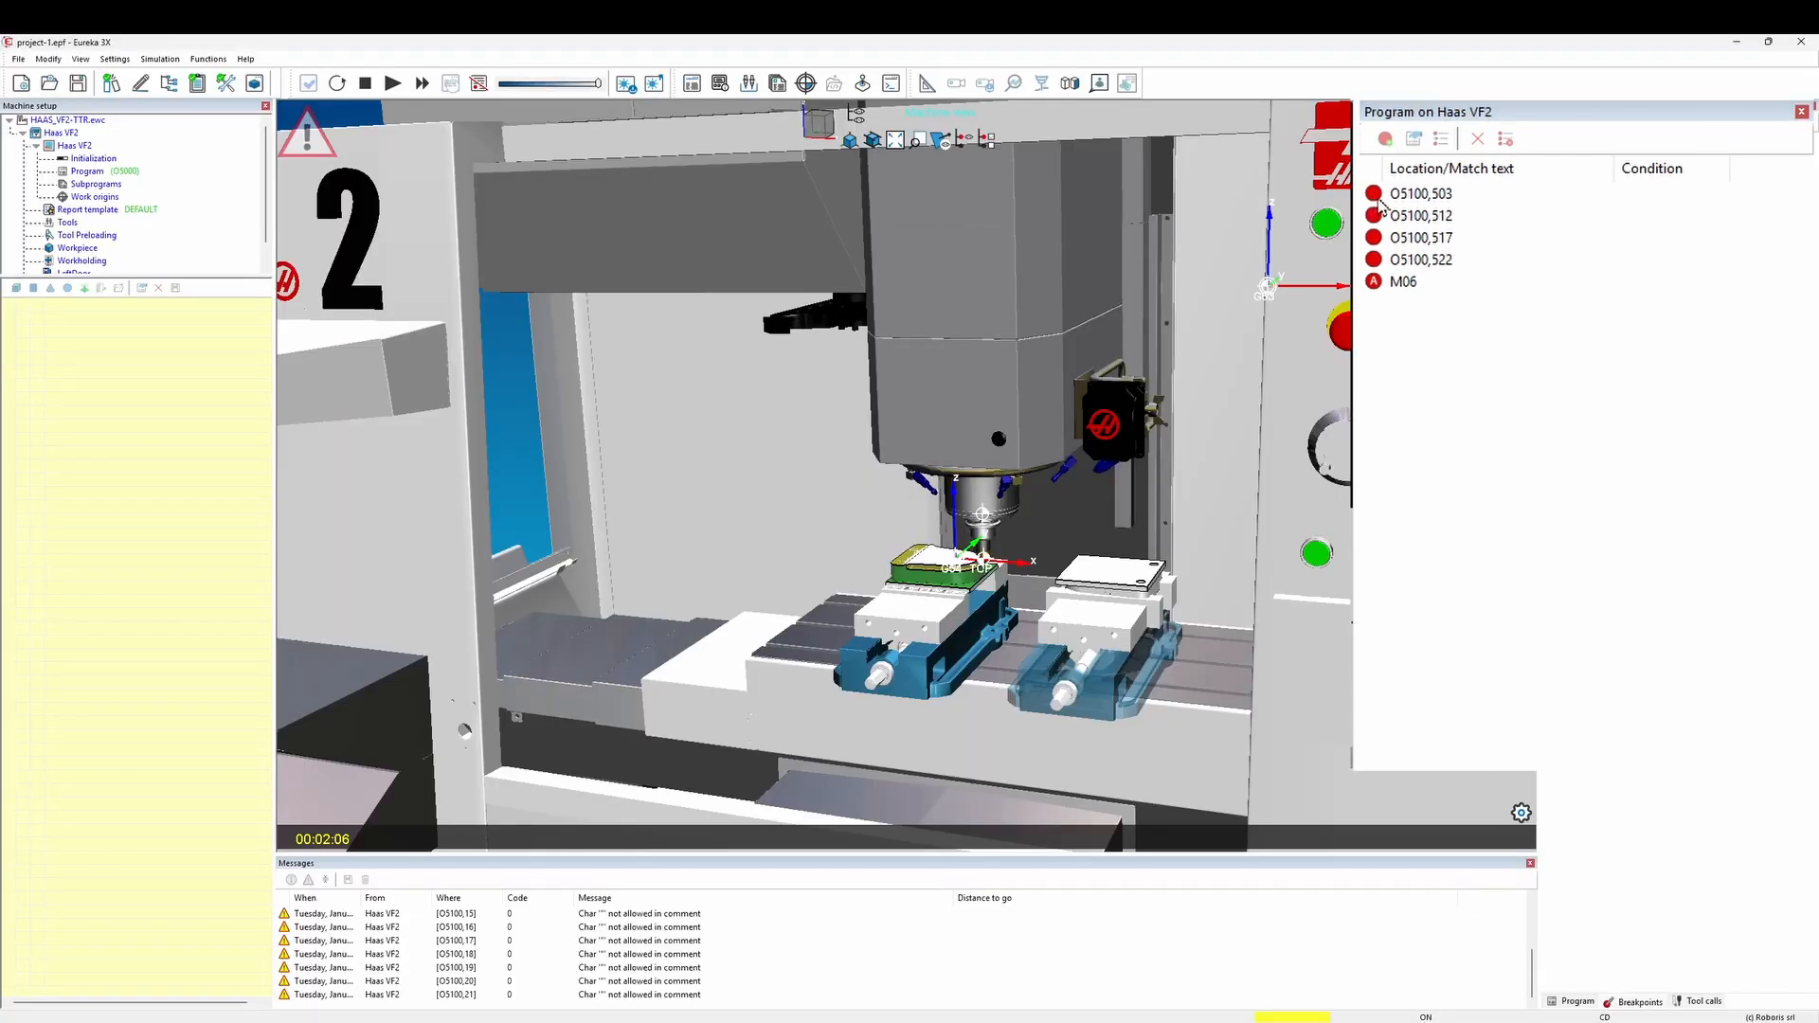
# Disable the line 503 breakpoint, display its location in the program, and make the simulation observe breakpoints again.
pyautogui.click(1381, 198)
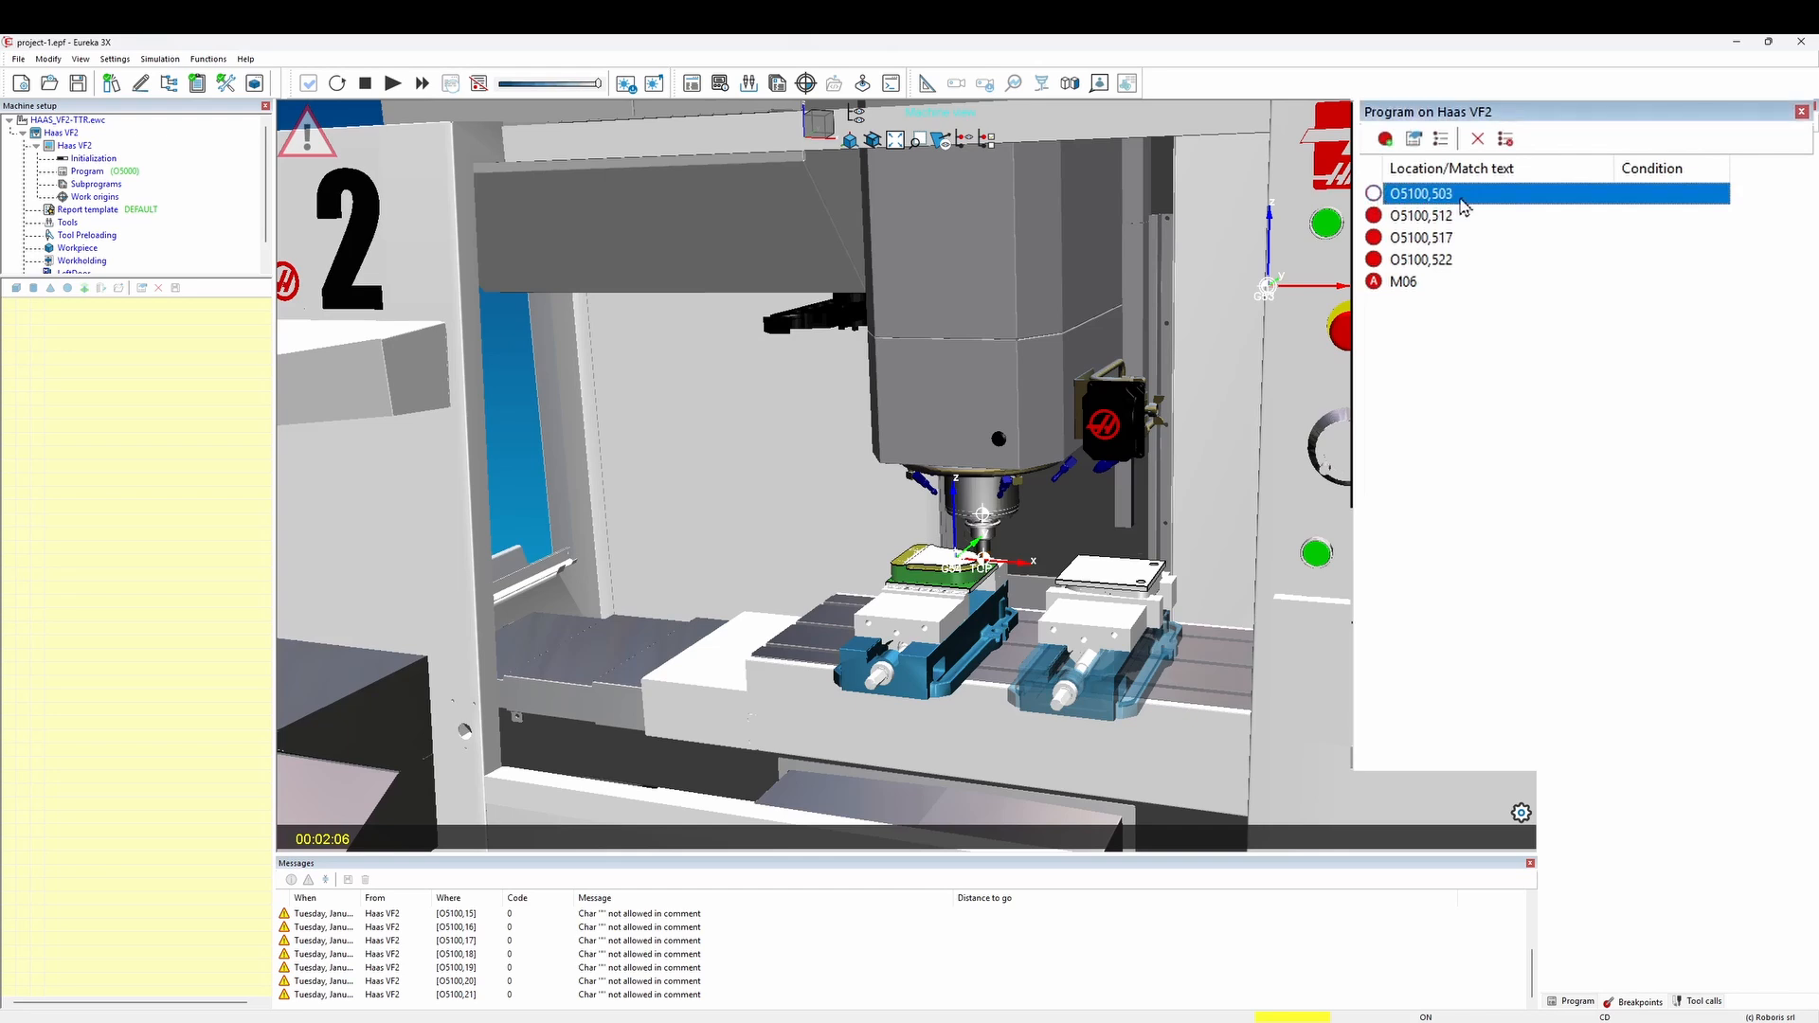
pyautogui.click(1441, 141)
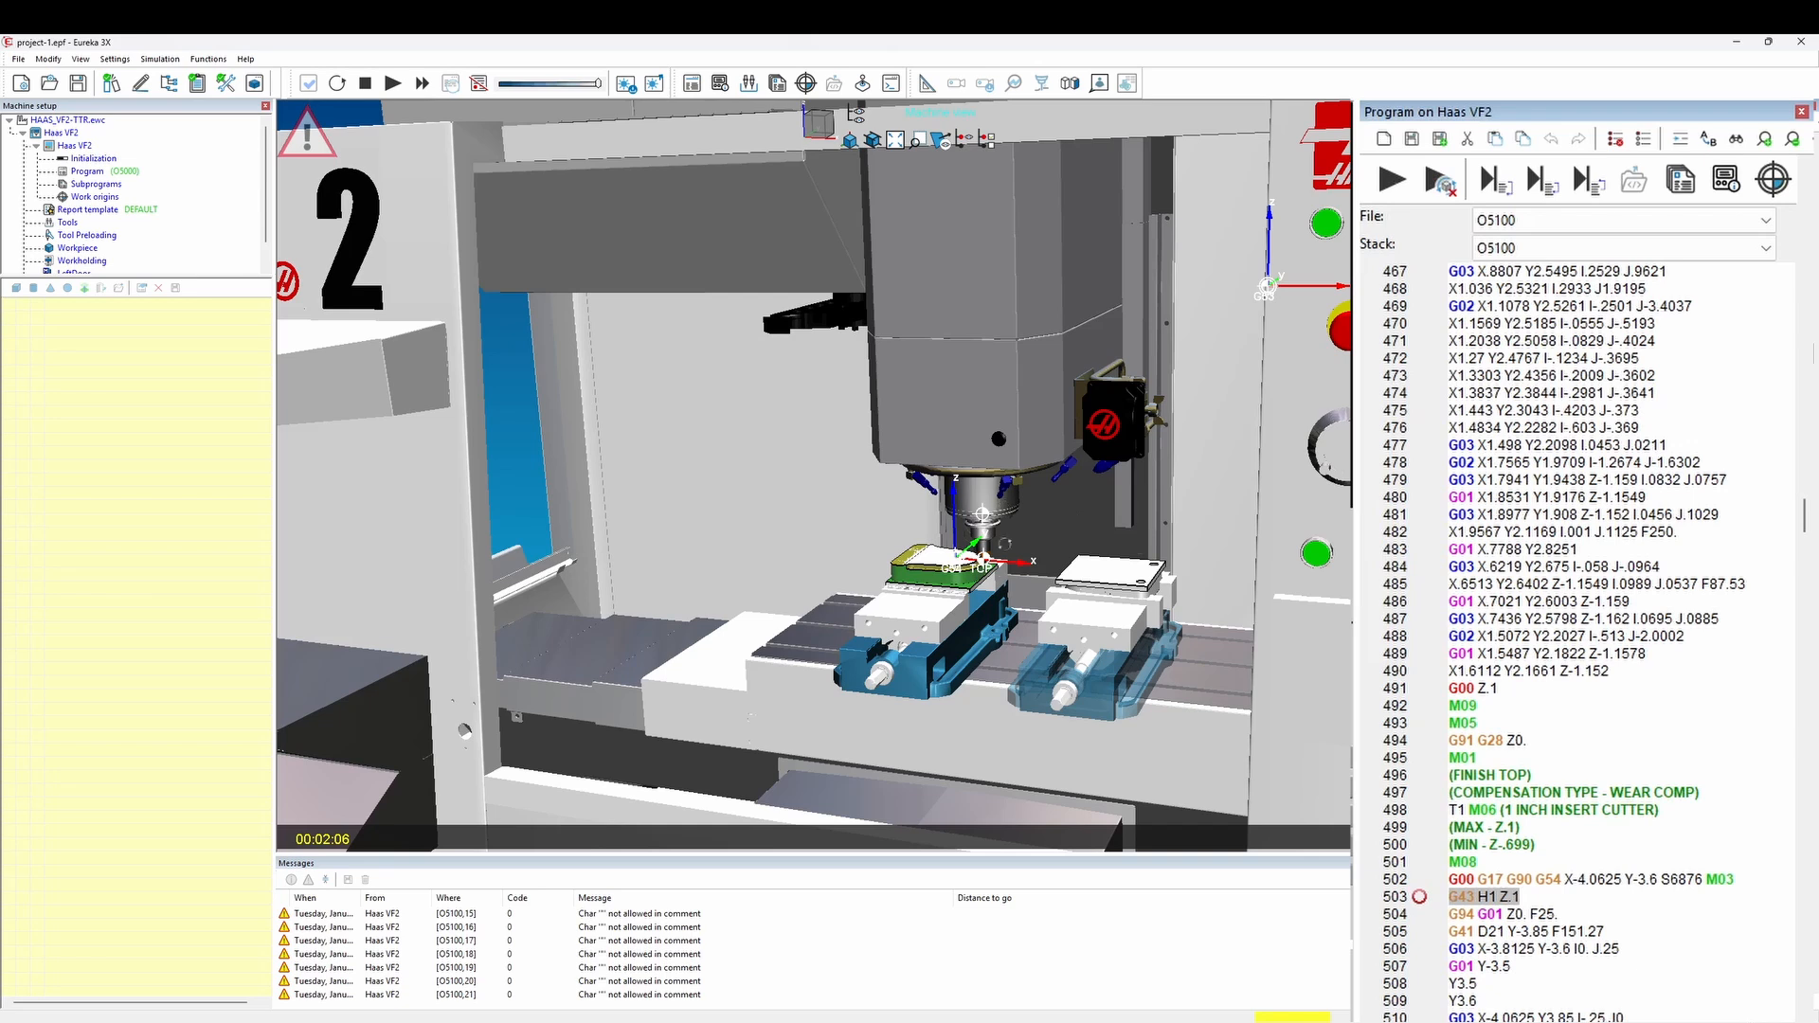
pyautogui.click(500, 99)
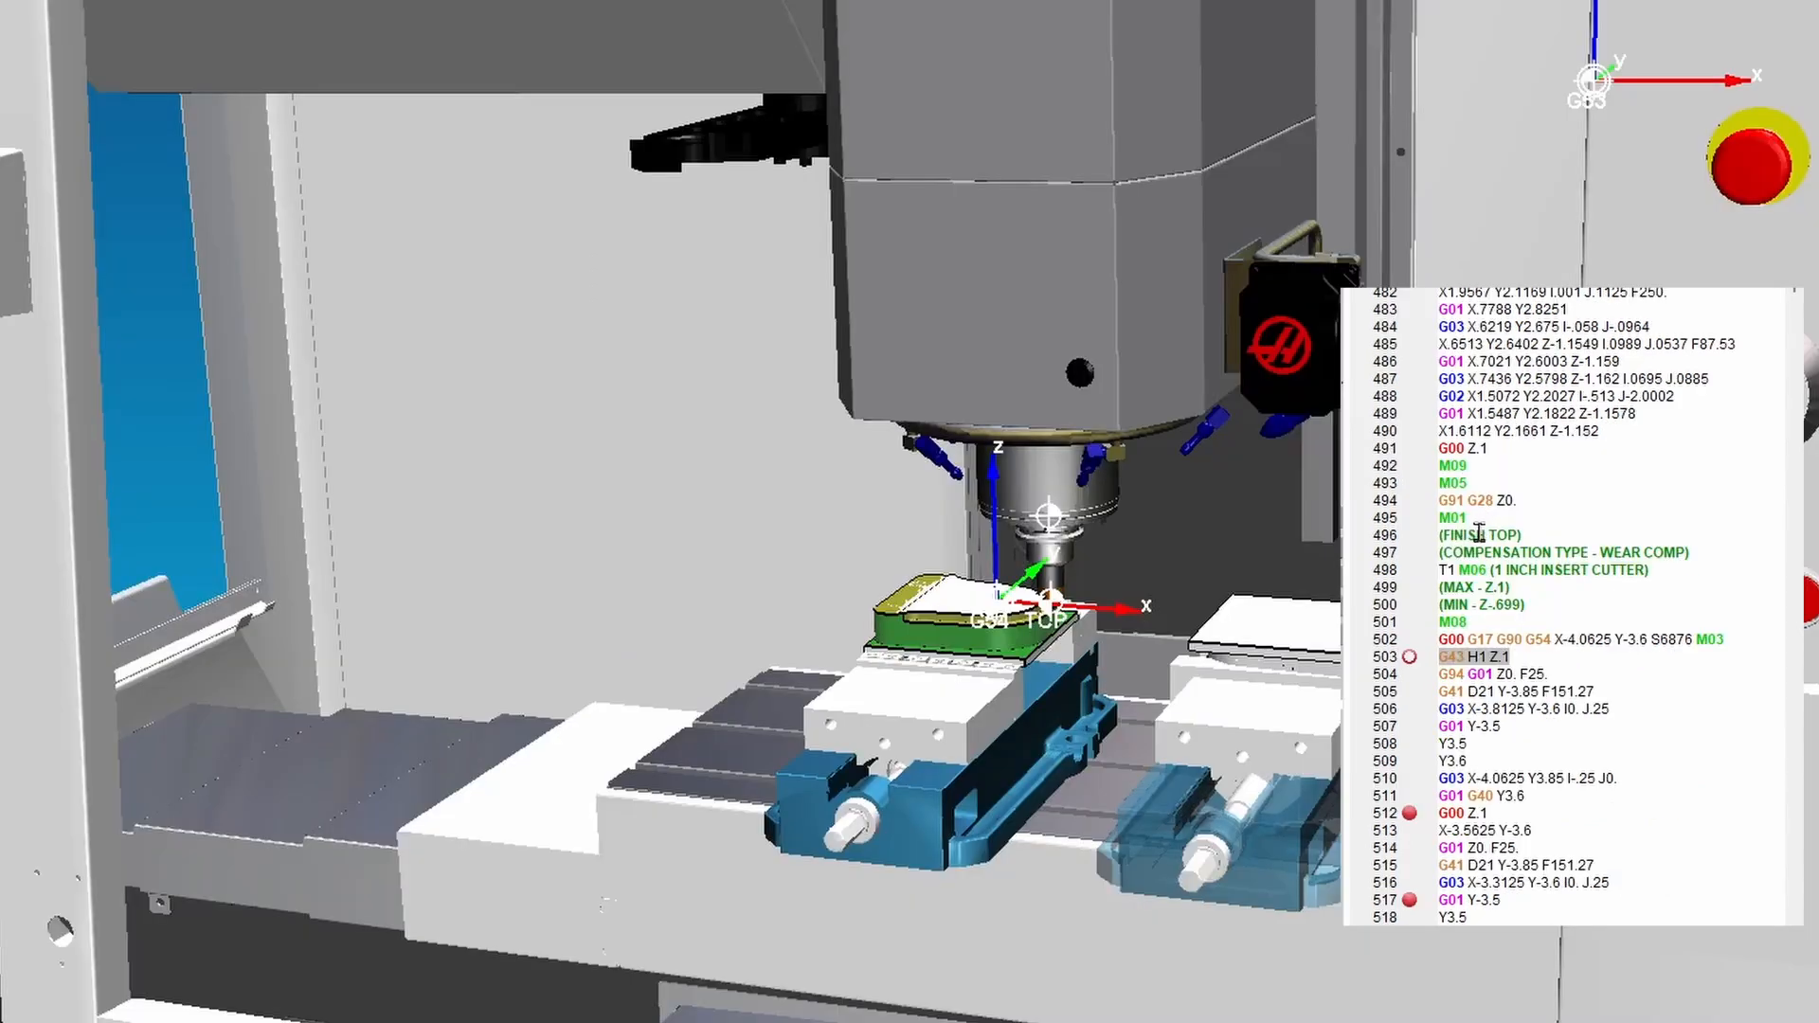
# Restart from the FINISH TOP line with stock update, deleting existing messages, and run to the M06 breakpoint and on to line 512.
pyautogui.rightClick(1478, 534)
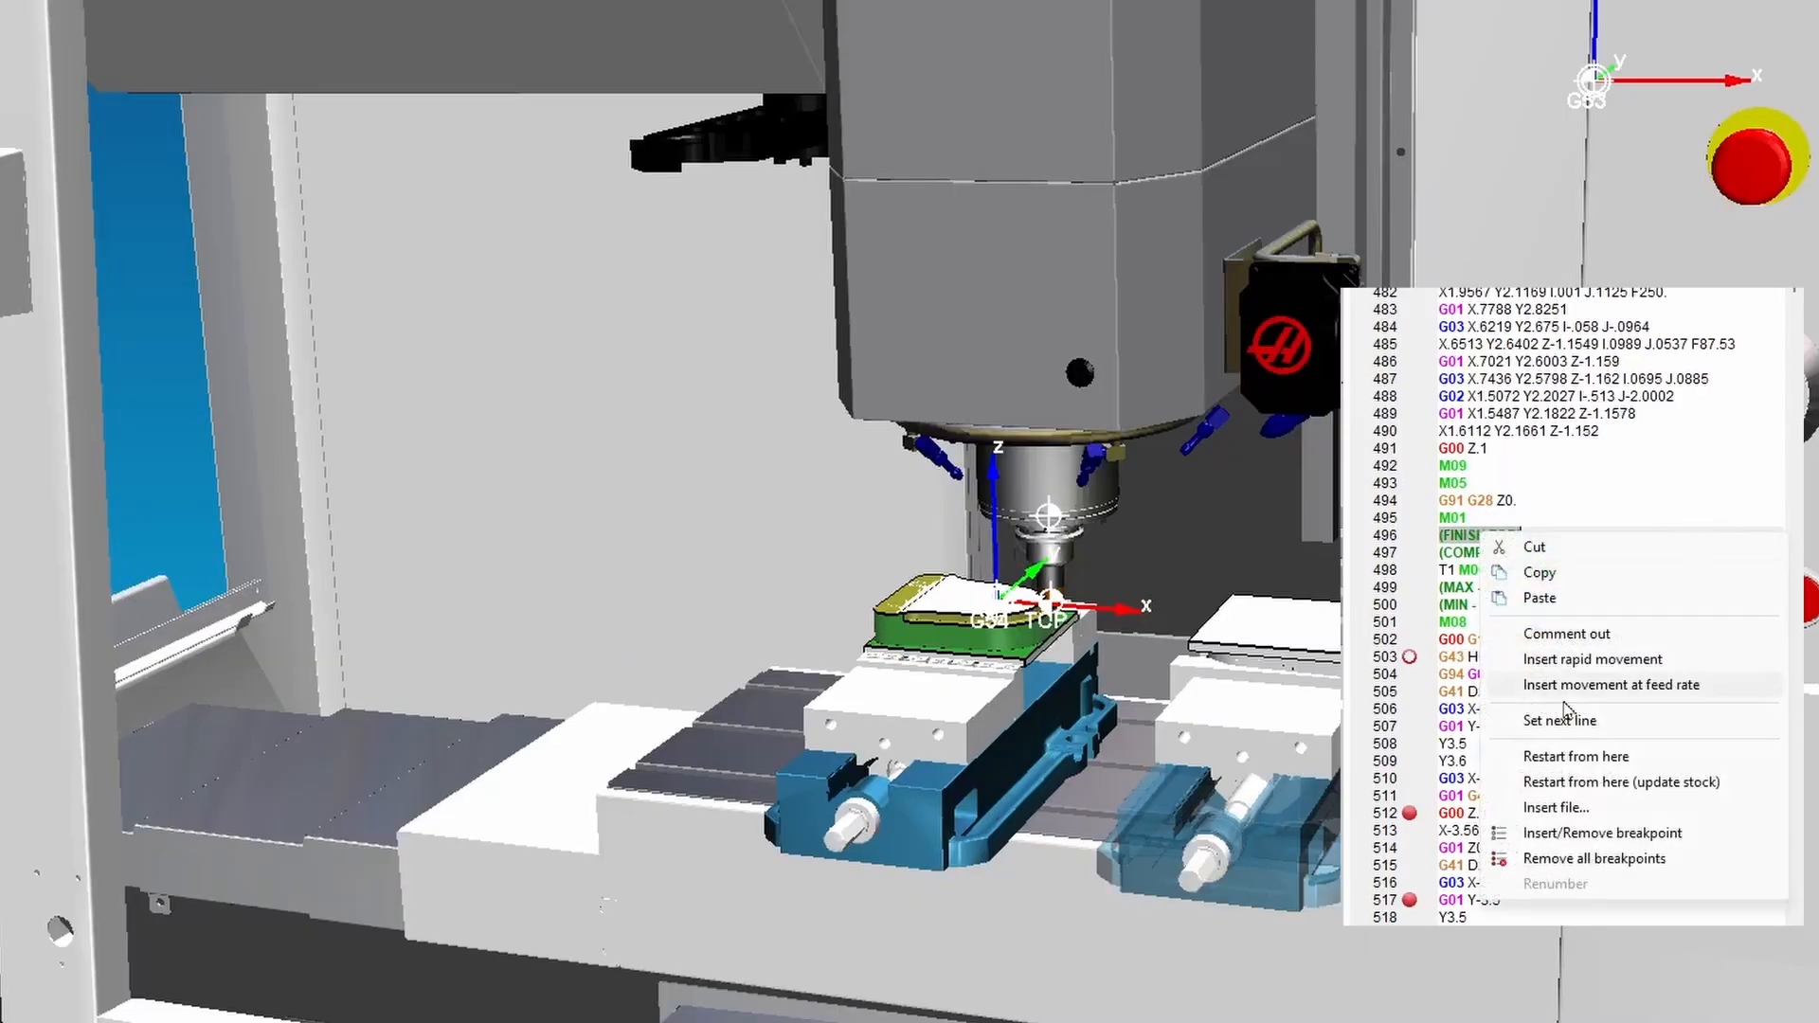
pyautogui.click(1588, 792)
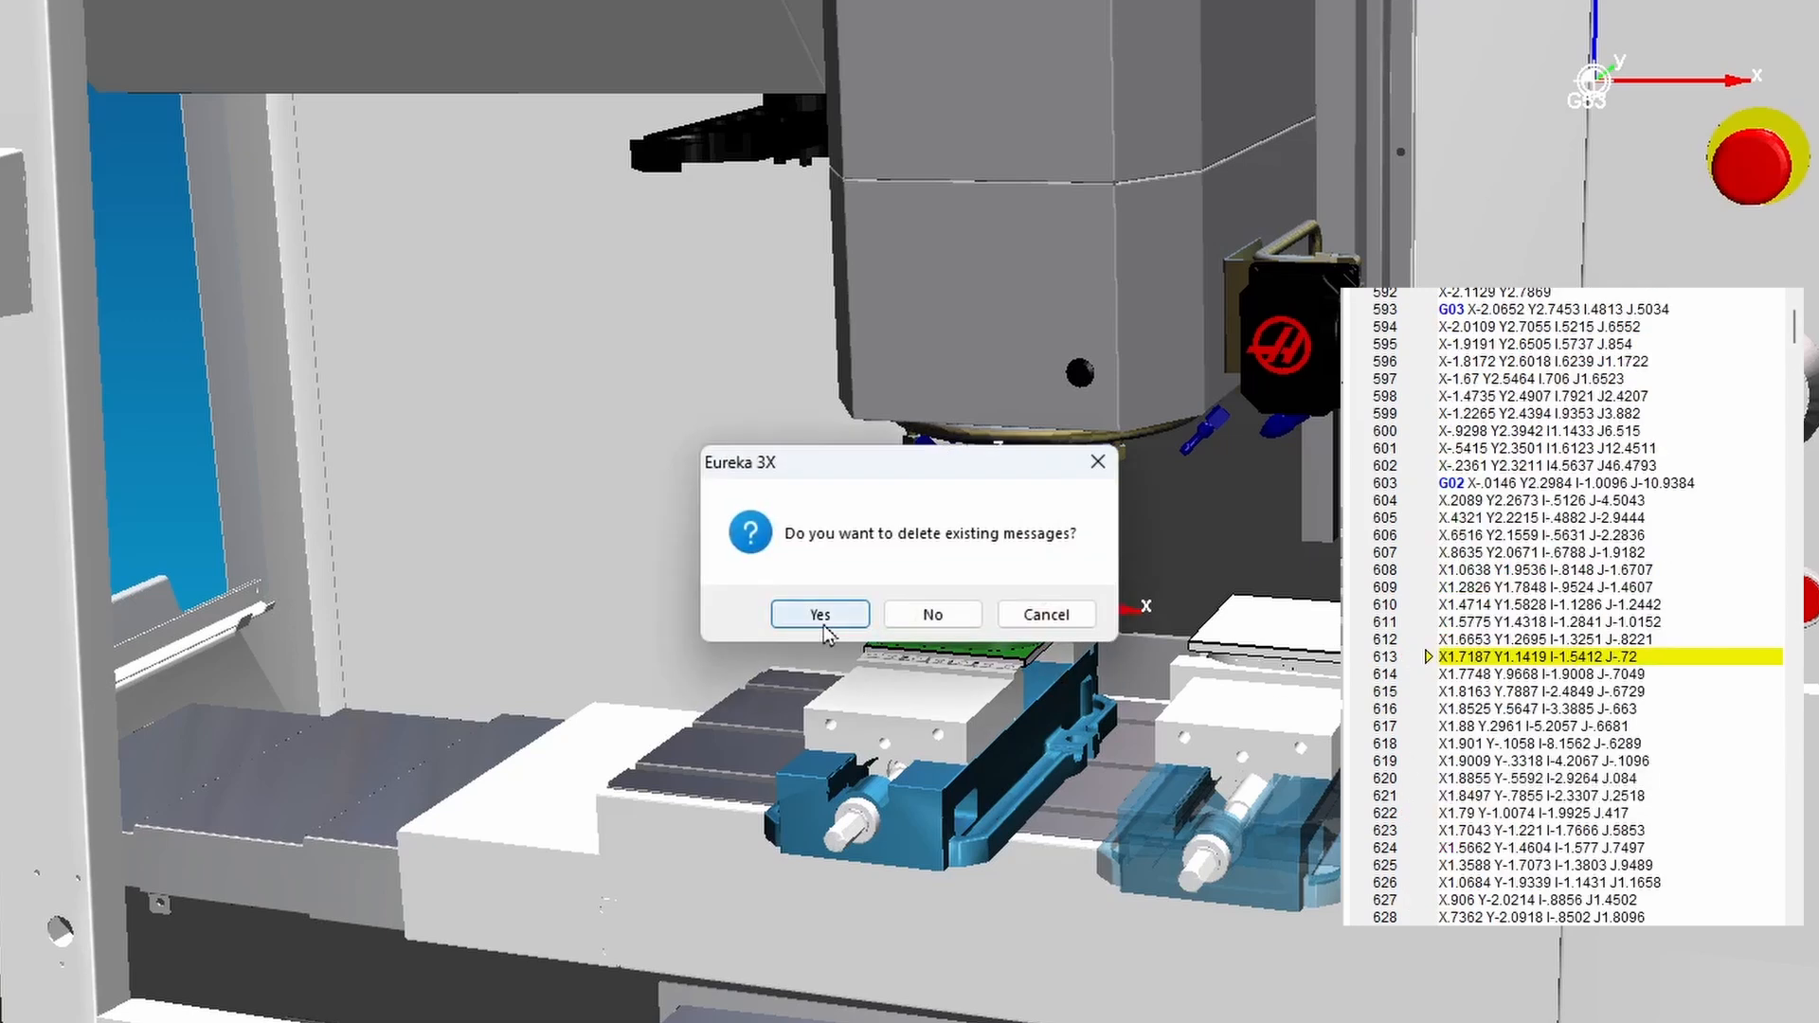
pyautogui.click(823, 623)
pyautogui.click(853, 617)
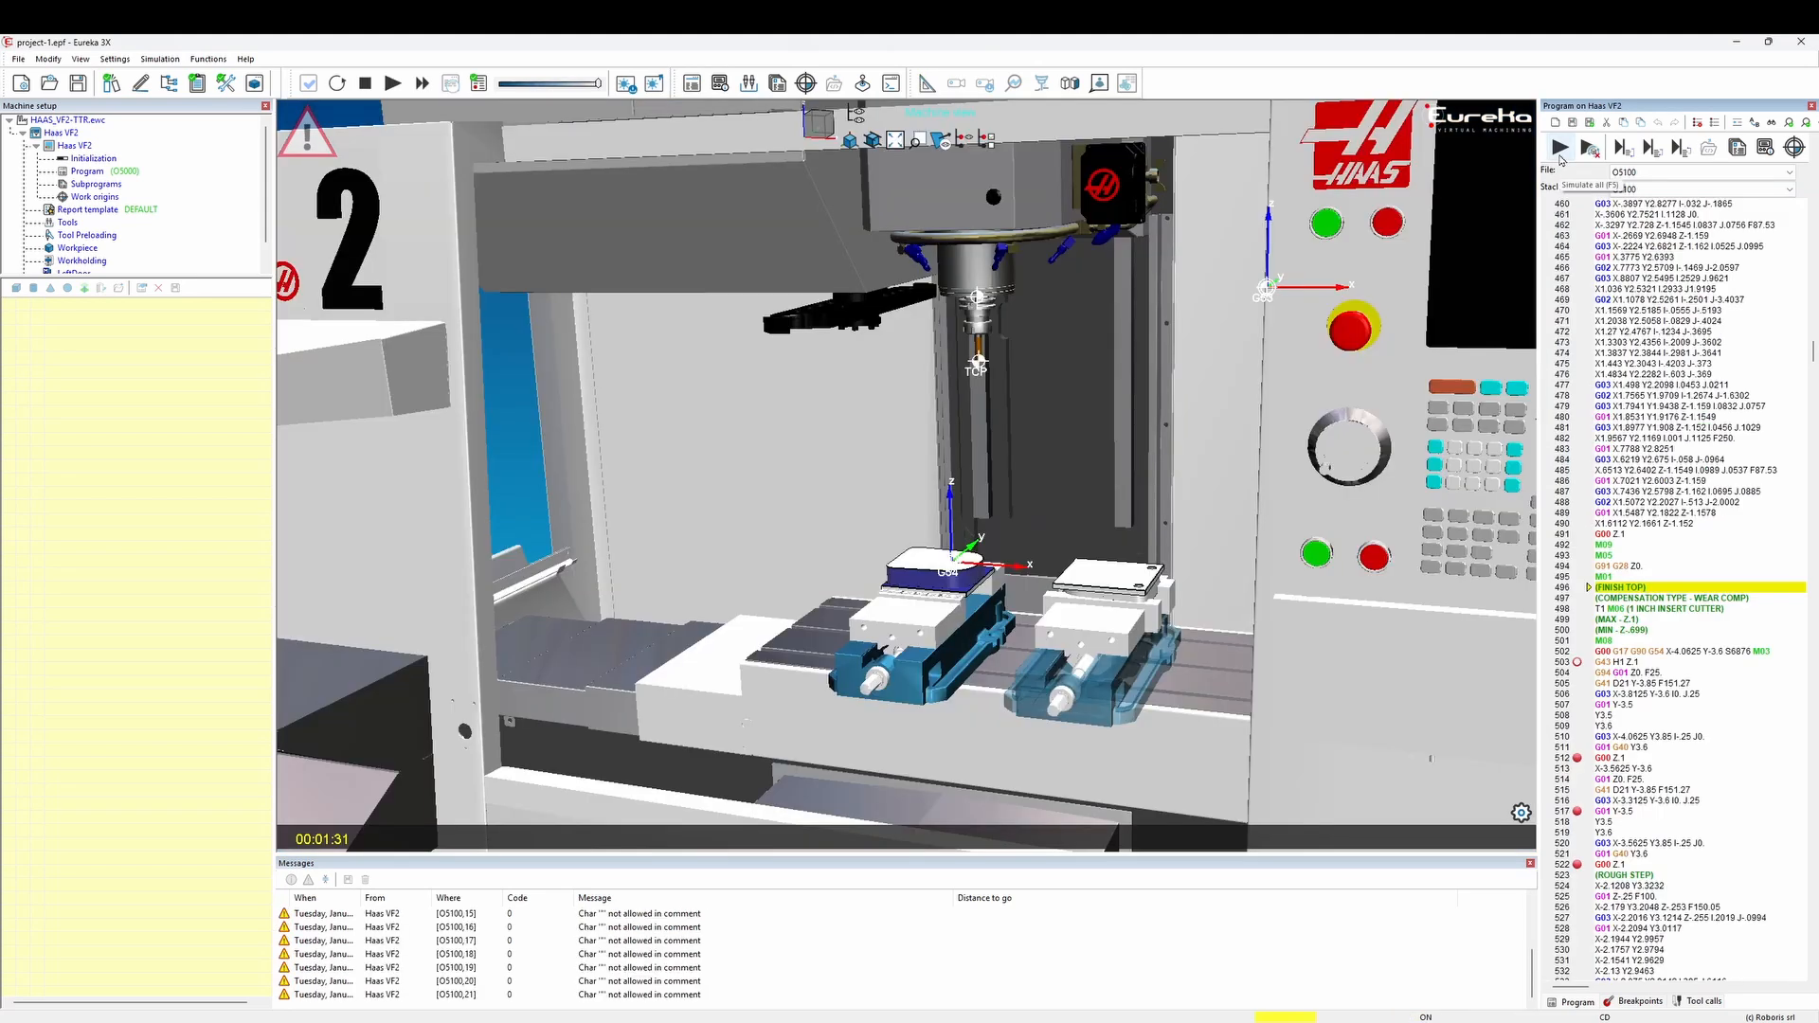
pyautogui.click(1563, 158)
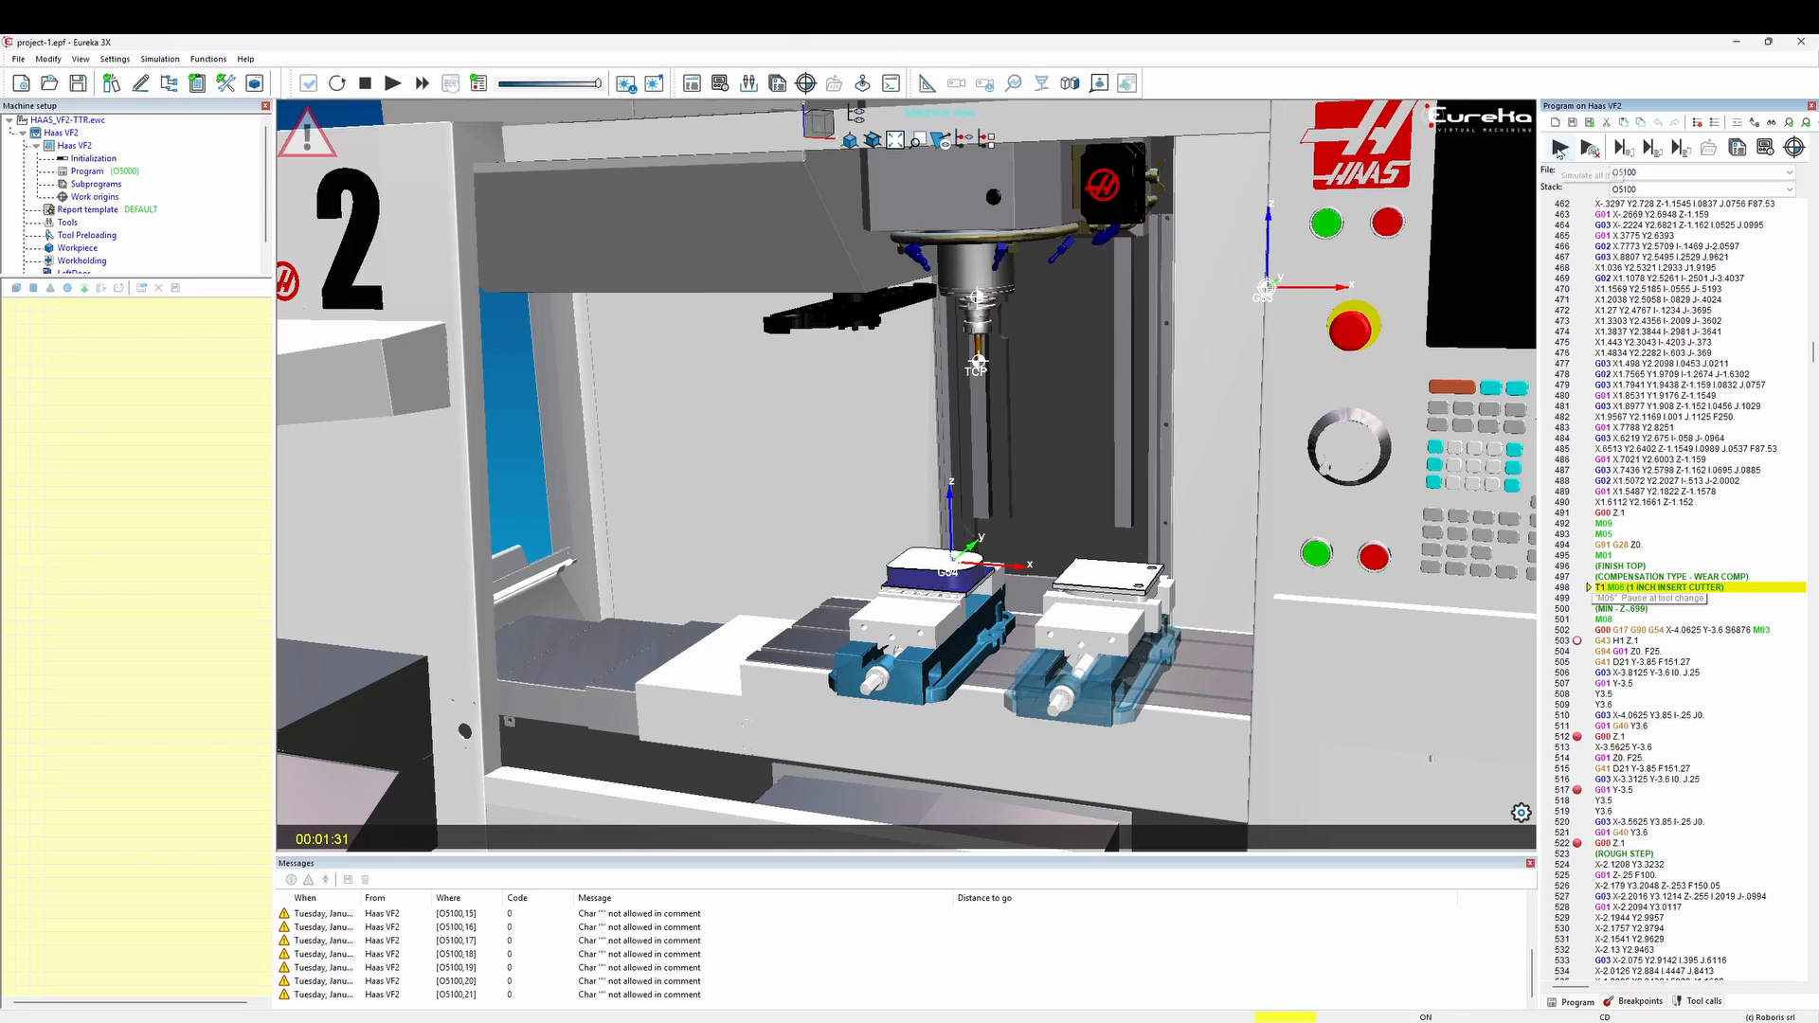
pyautogui.click(1560, 149)
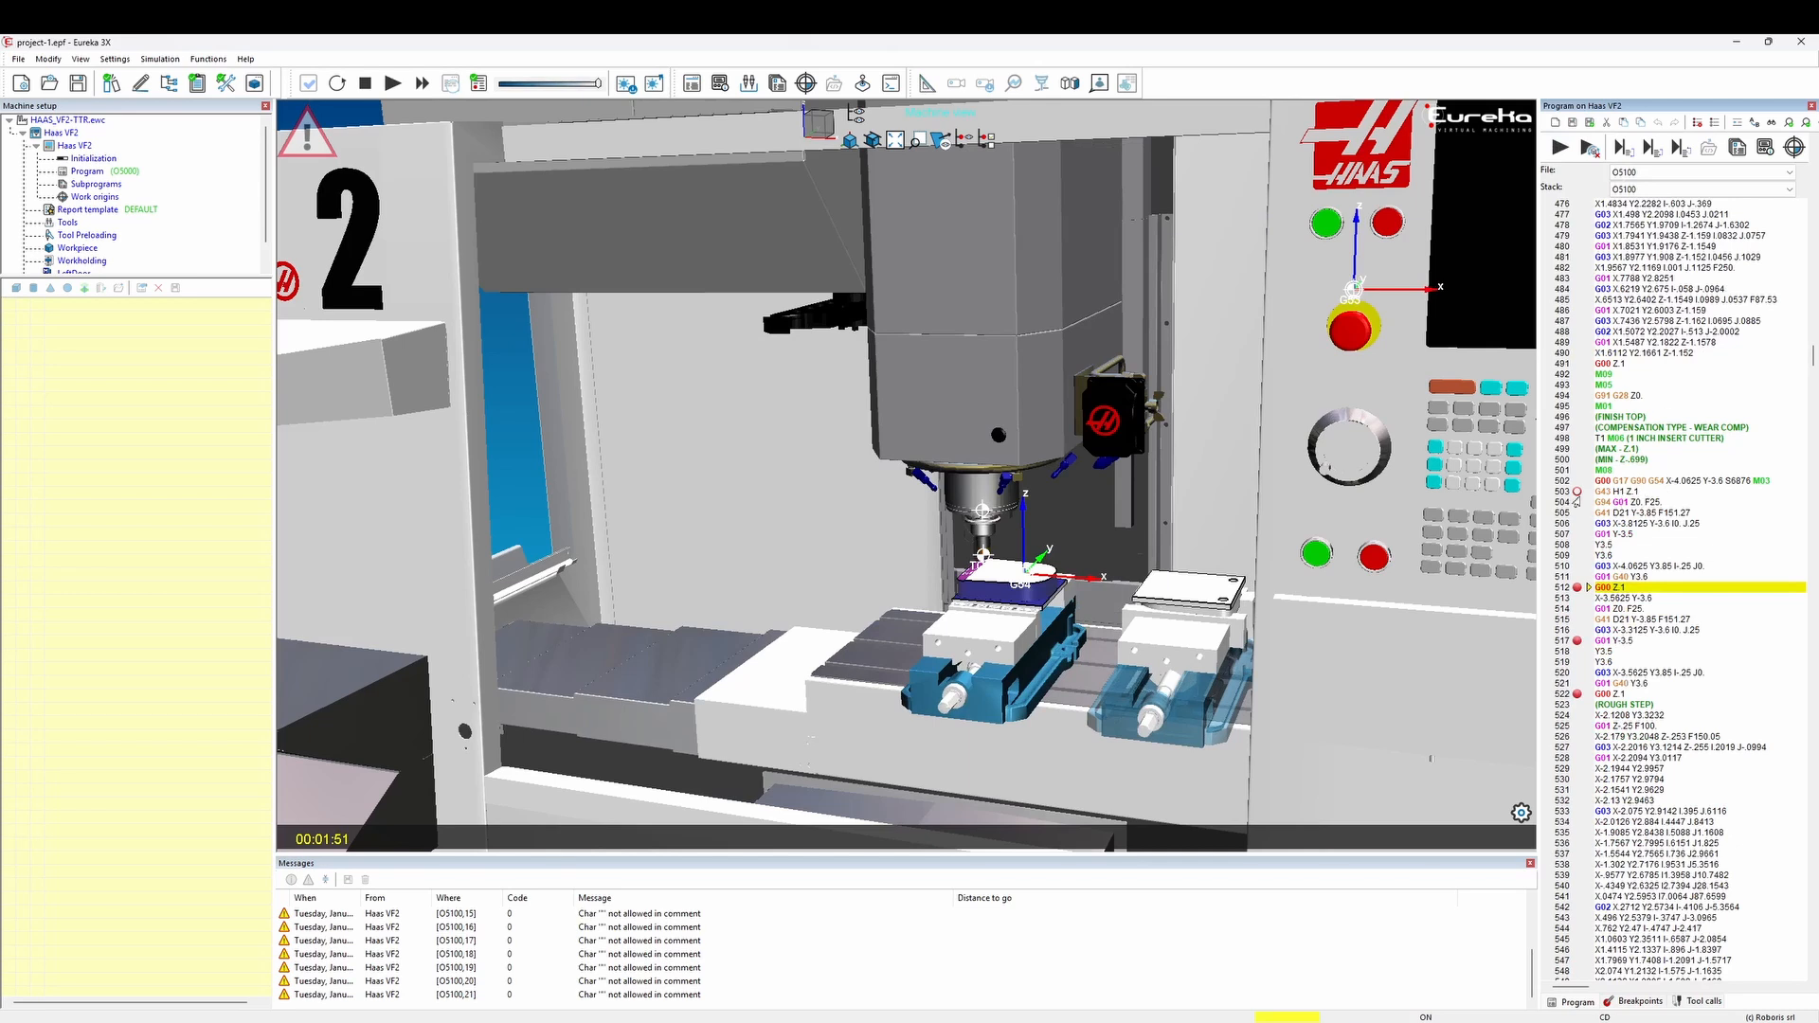
# Delete the line 512 breakpoint from the breakpoint list and remove all the remaining breakpoints.
pyautogui.click(1644, 1000)
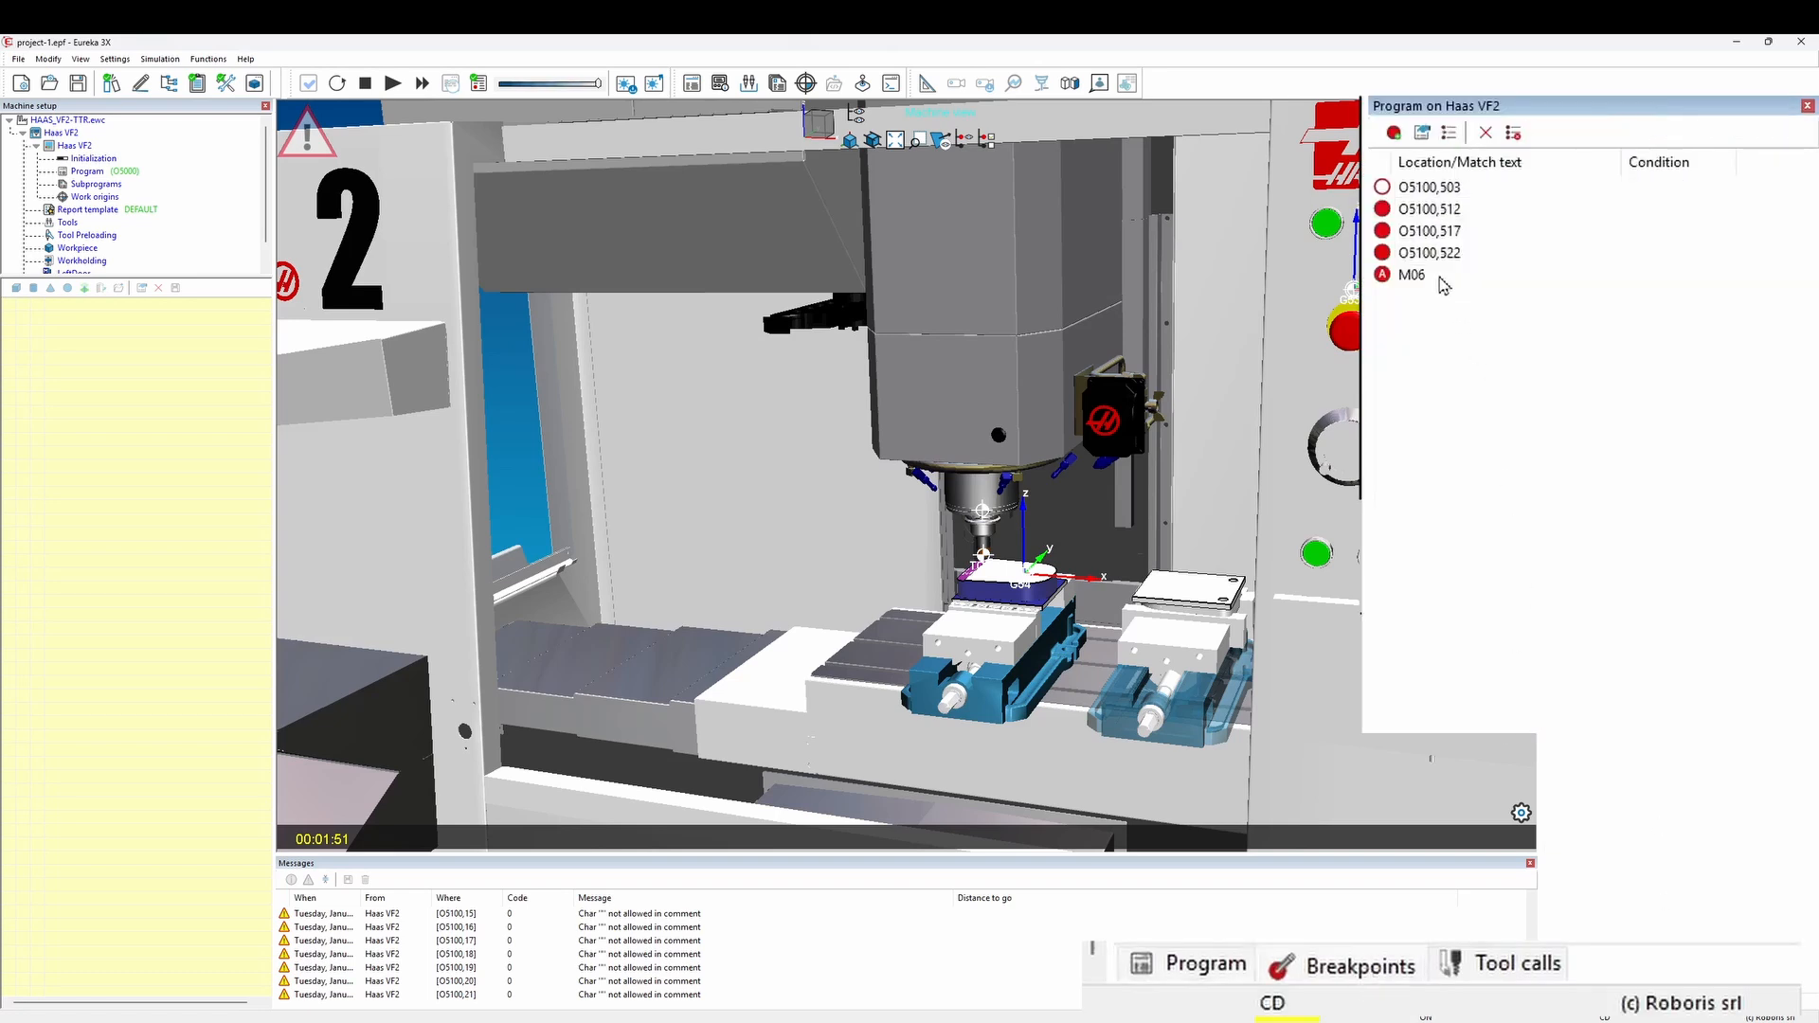
pyautogui.click(1420, 217)
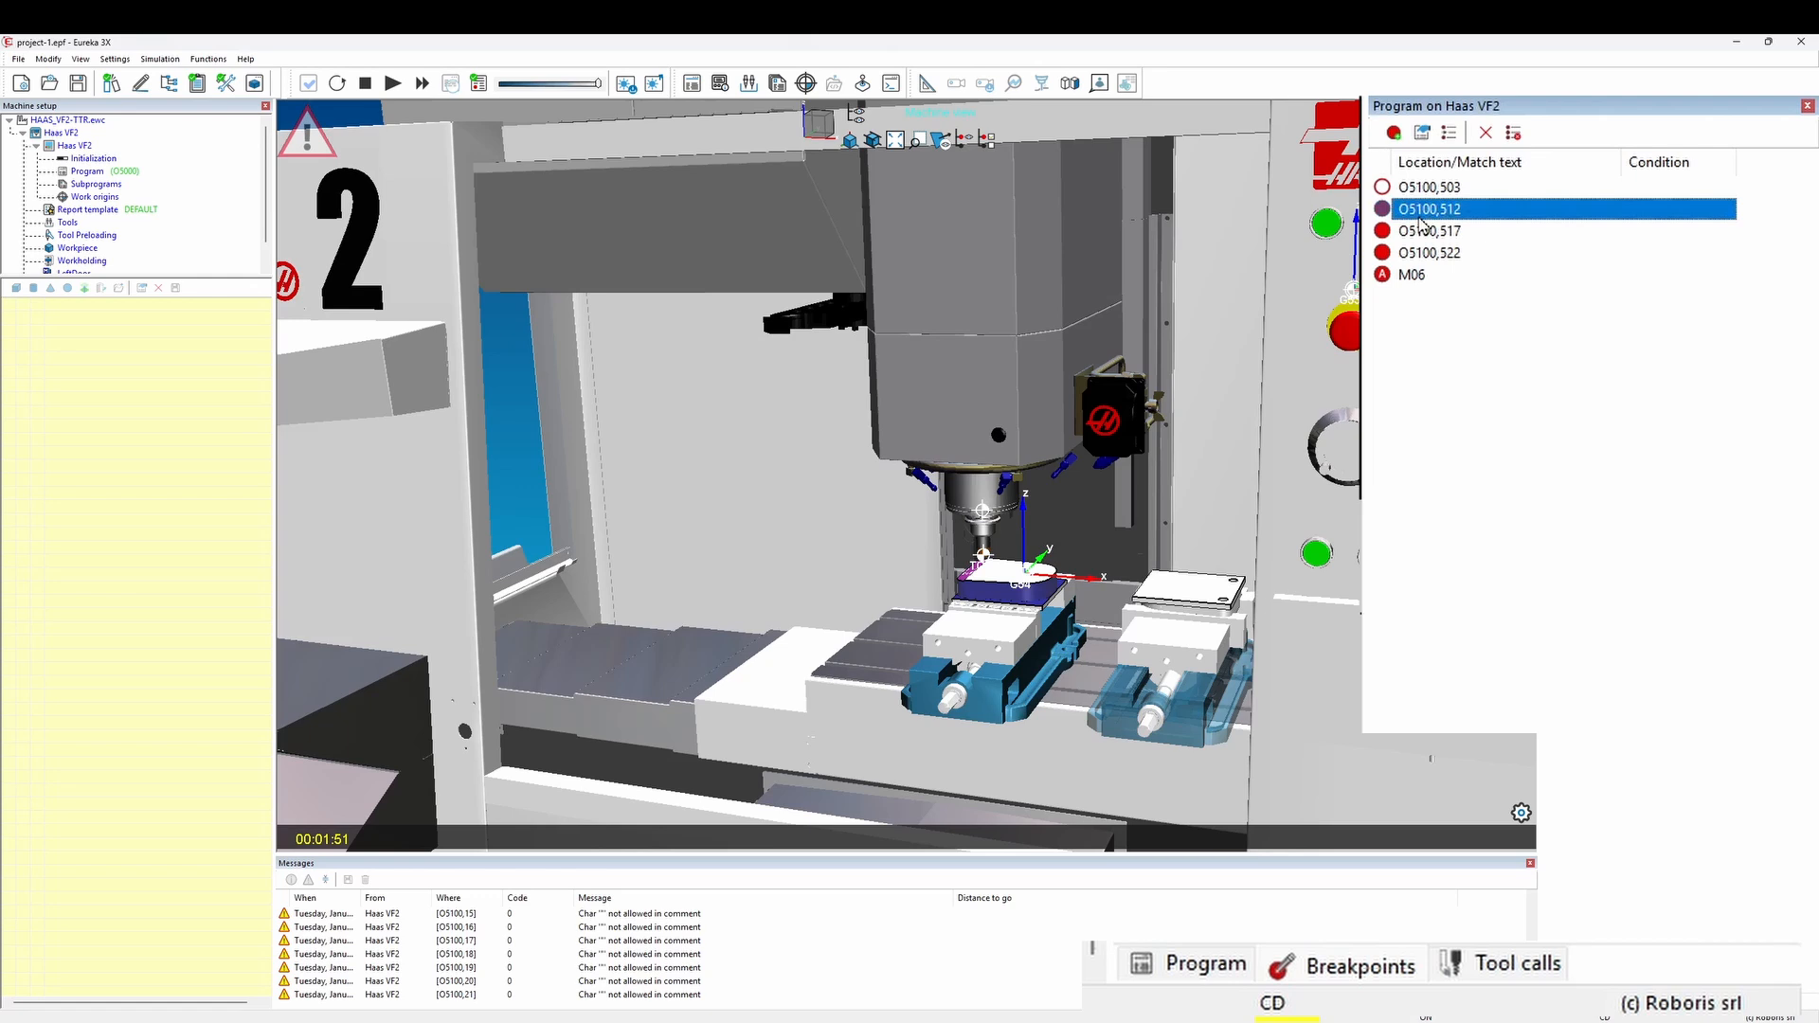
pyautogui.click(1485, 134)
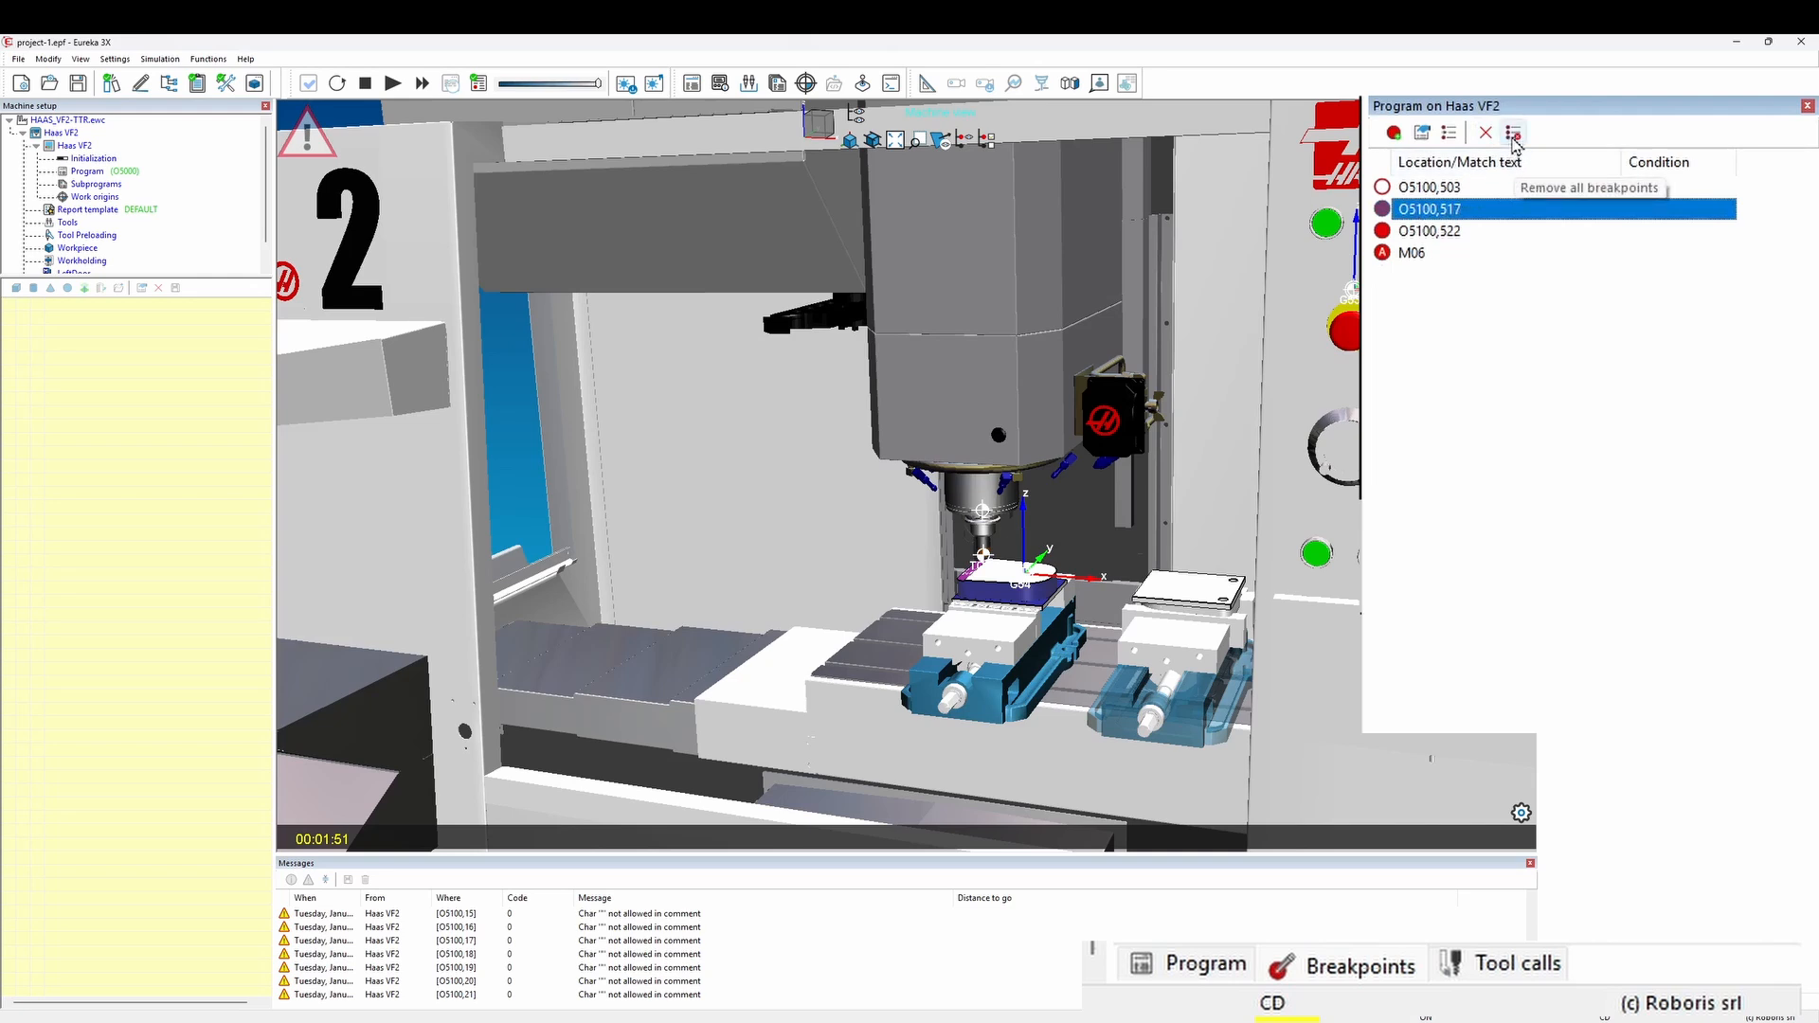
pyautogui.click(1513, 135)
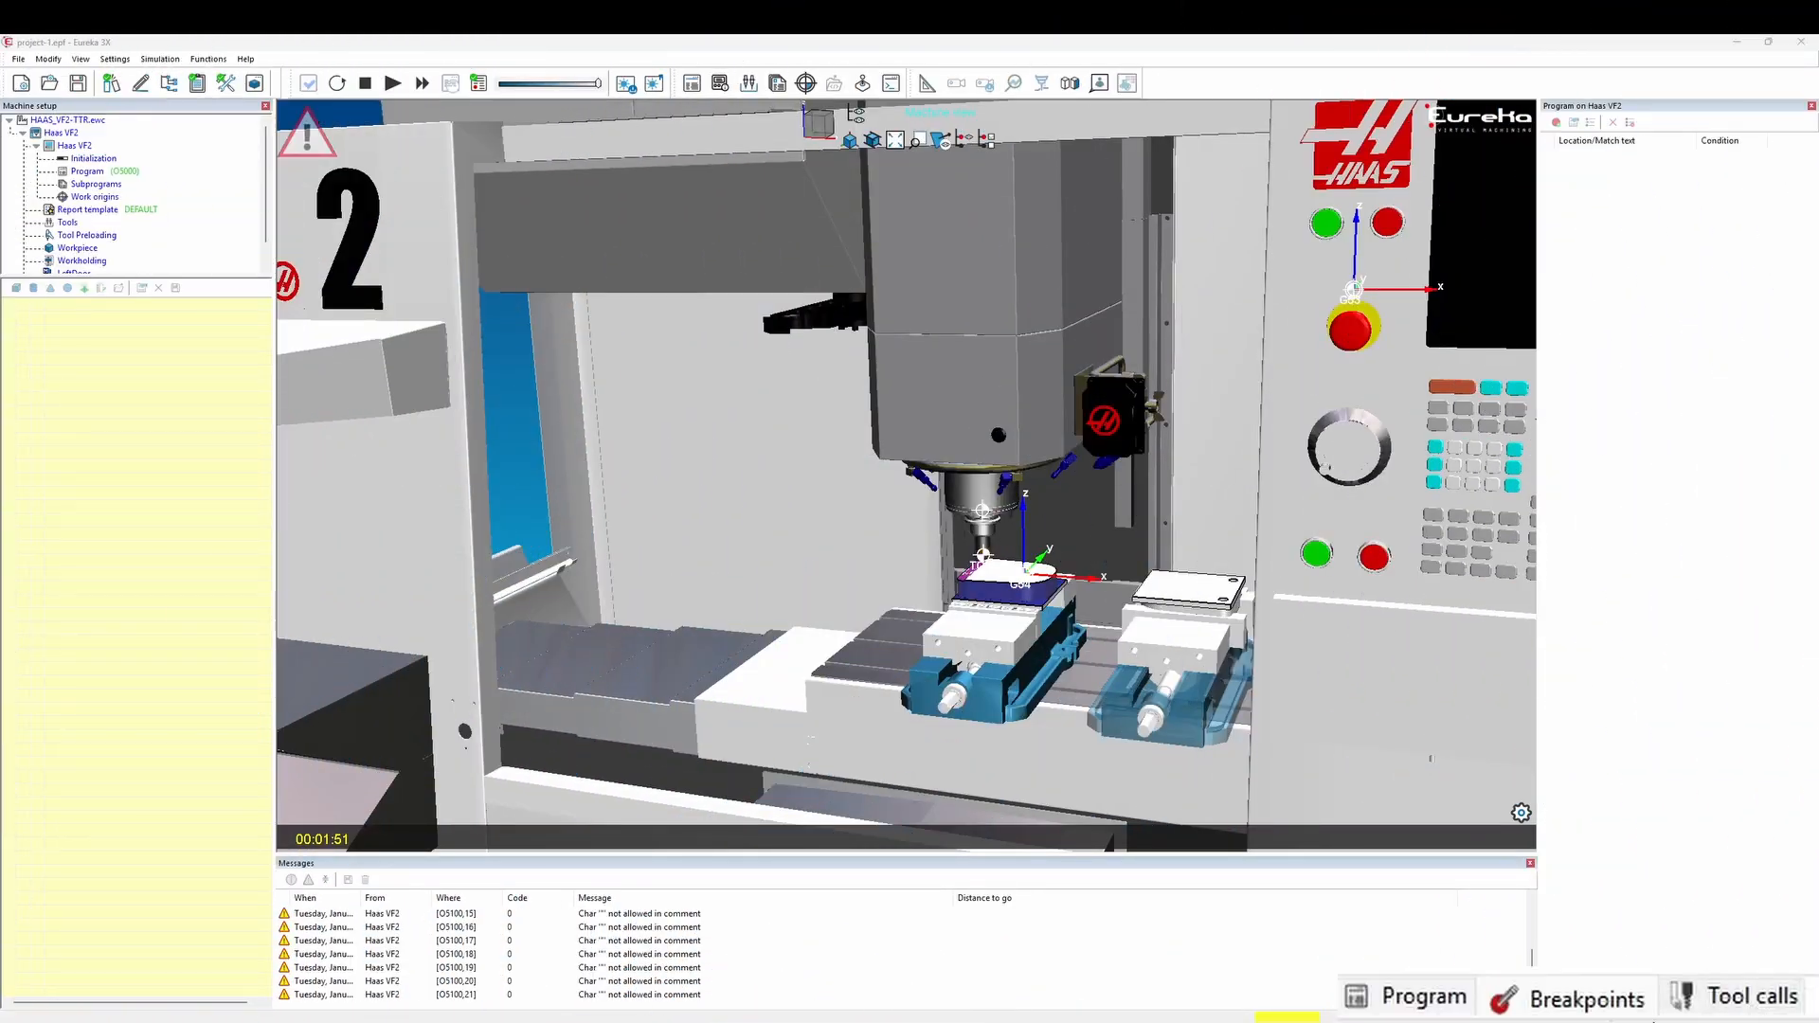
# Show the list of tool calls and switch the 3D display from machine view to workpiece view.
pyautogui.click(1718, 1004)
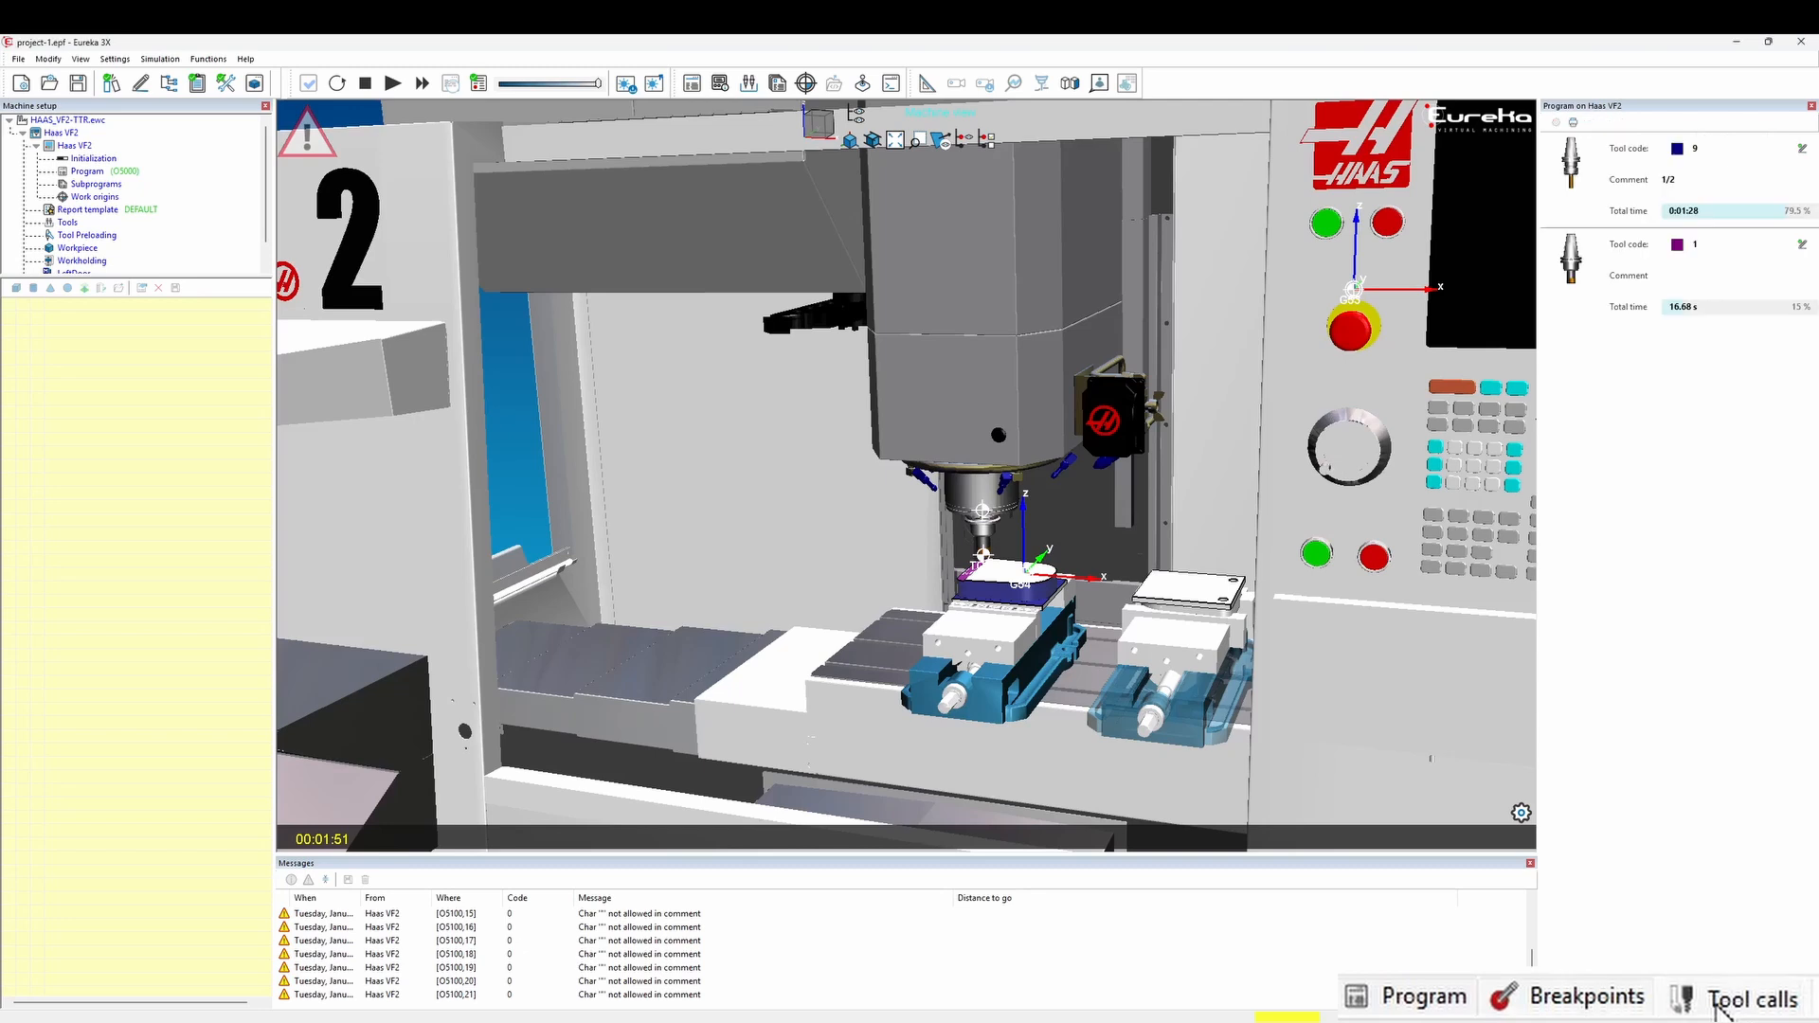
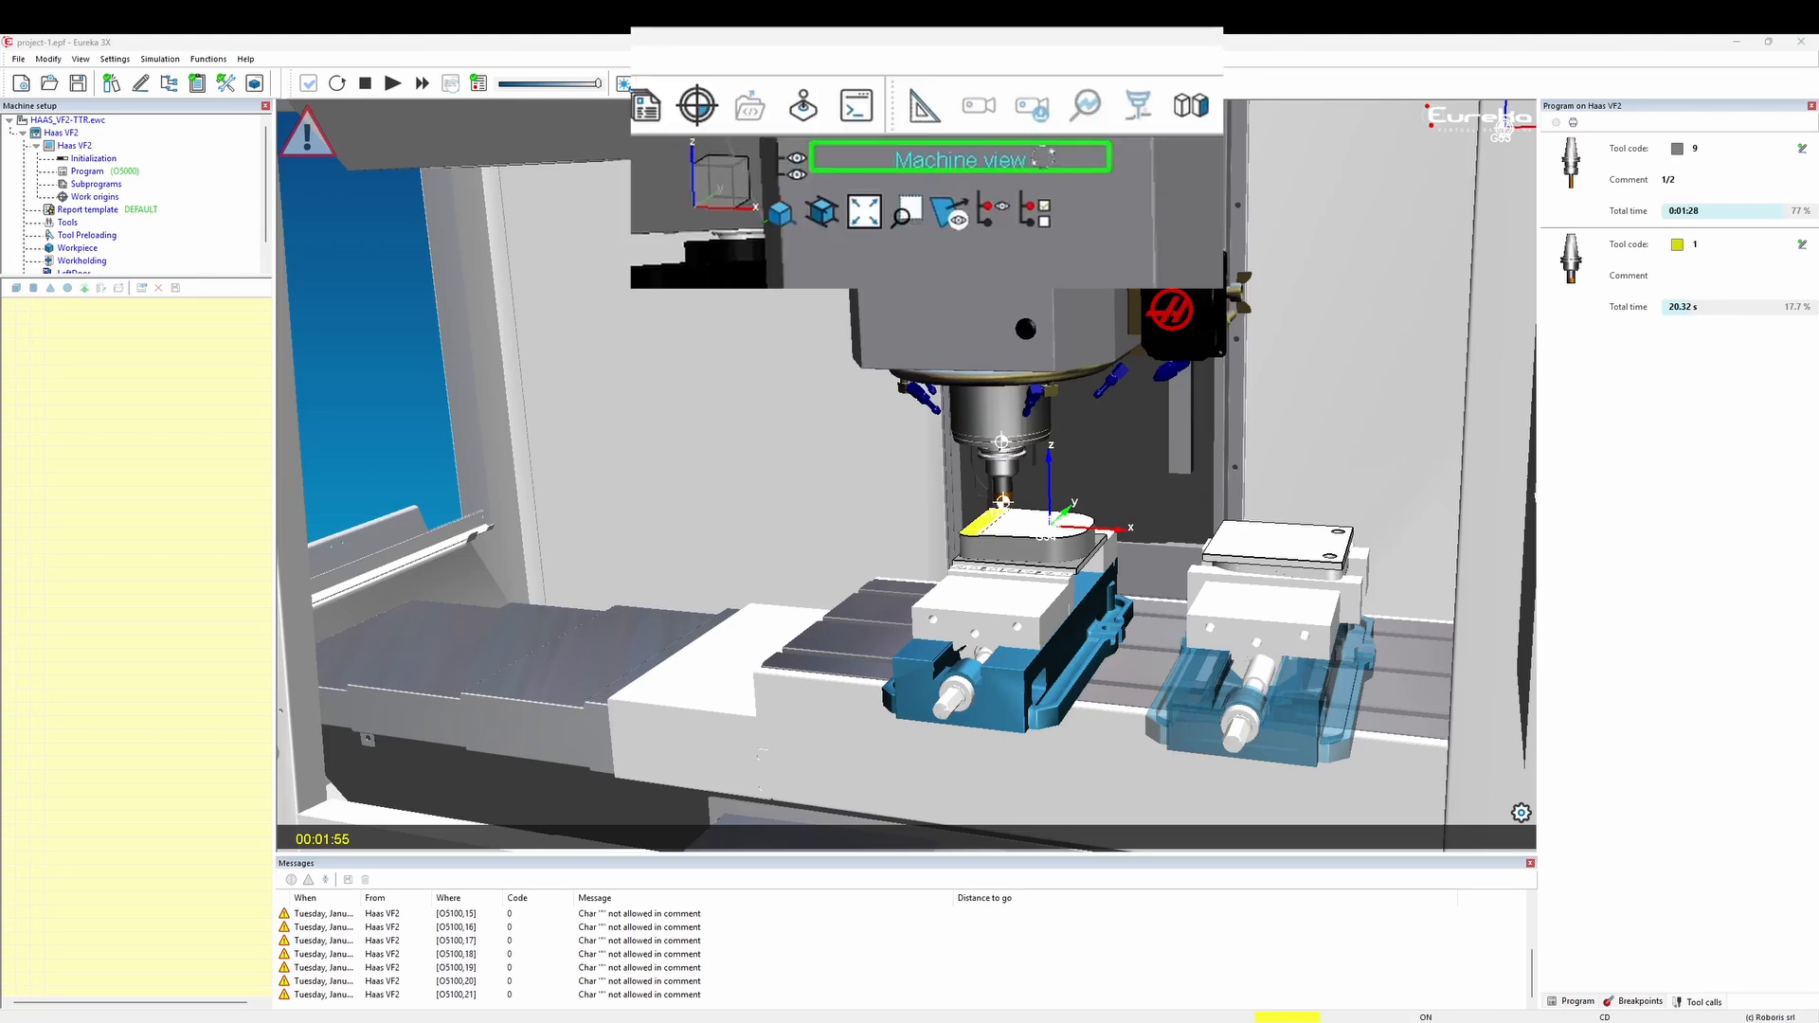
pyautogui.click(1042, 157)
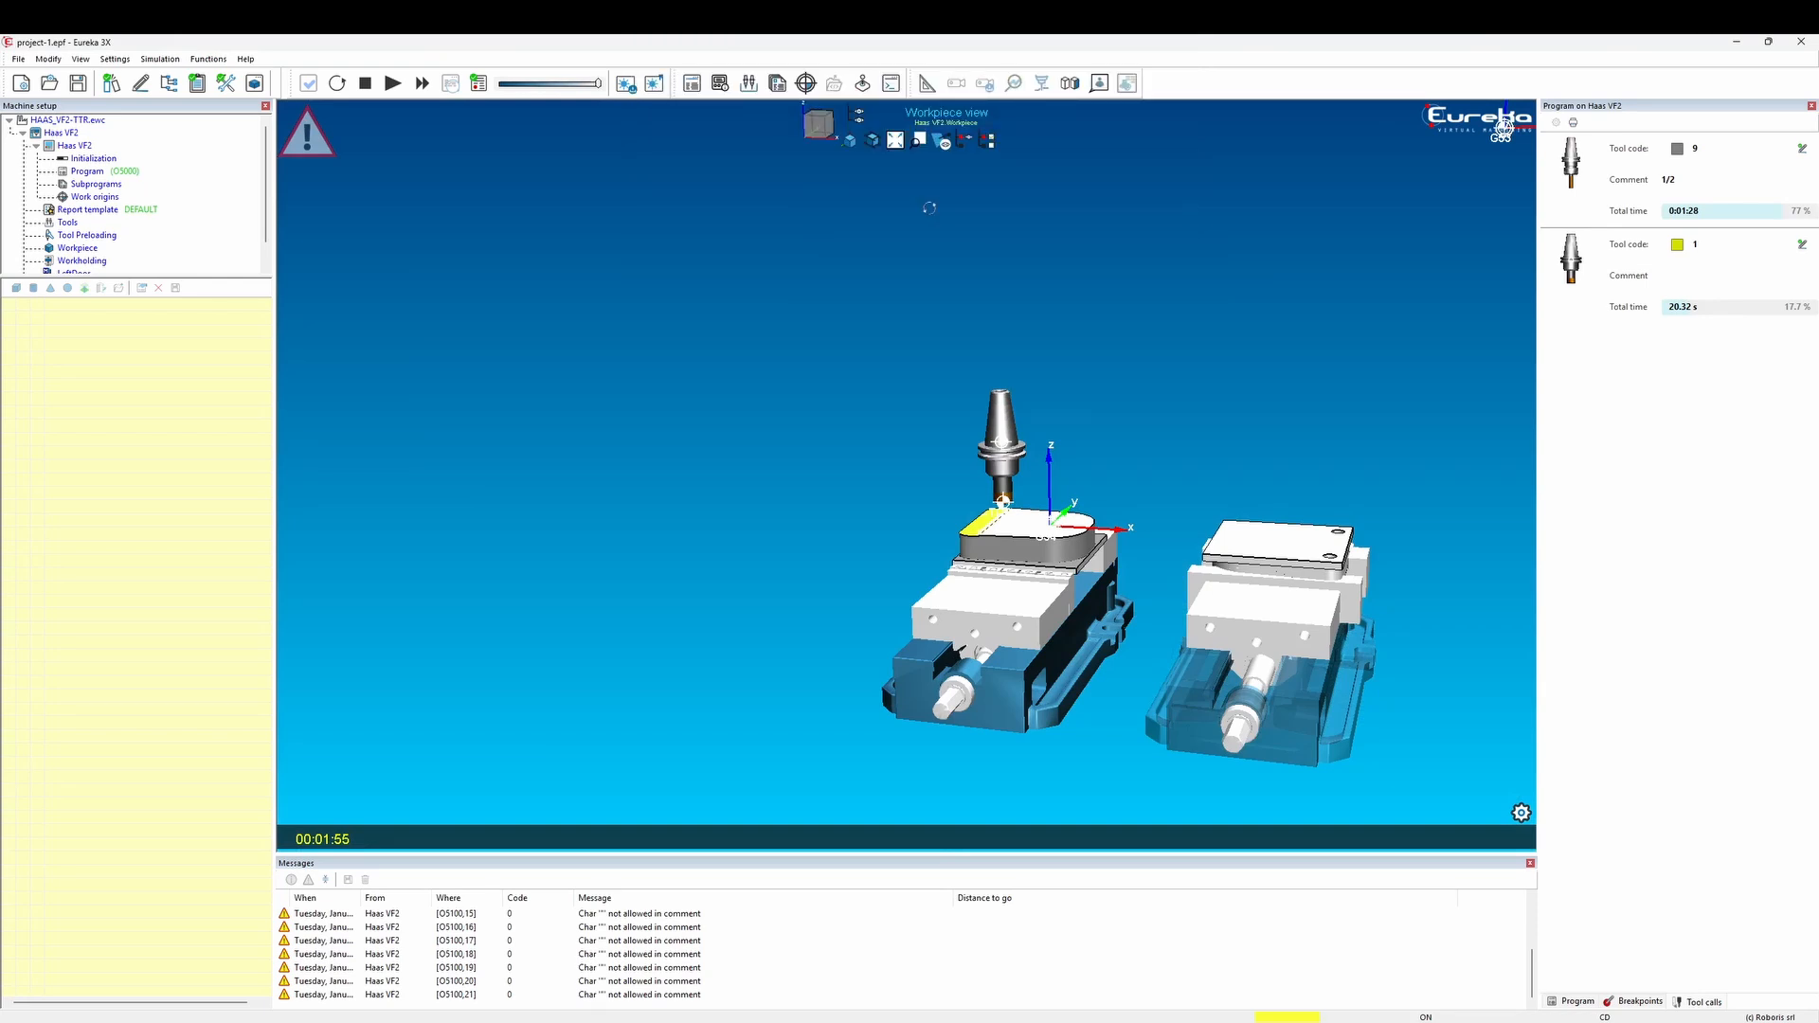
# Display the program, simulate onward through the FINISH TOP operation, pause it, and switch the 3D display back to machine view.
pyautogui.click(1575, 1004)
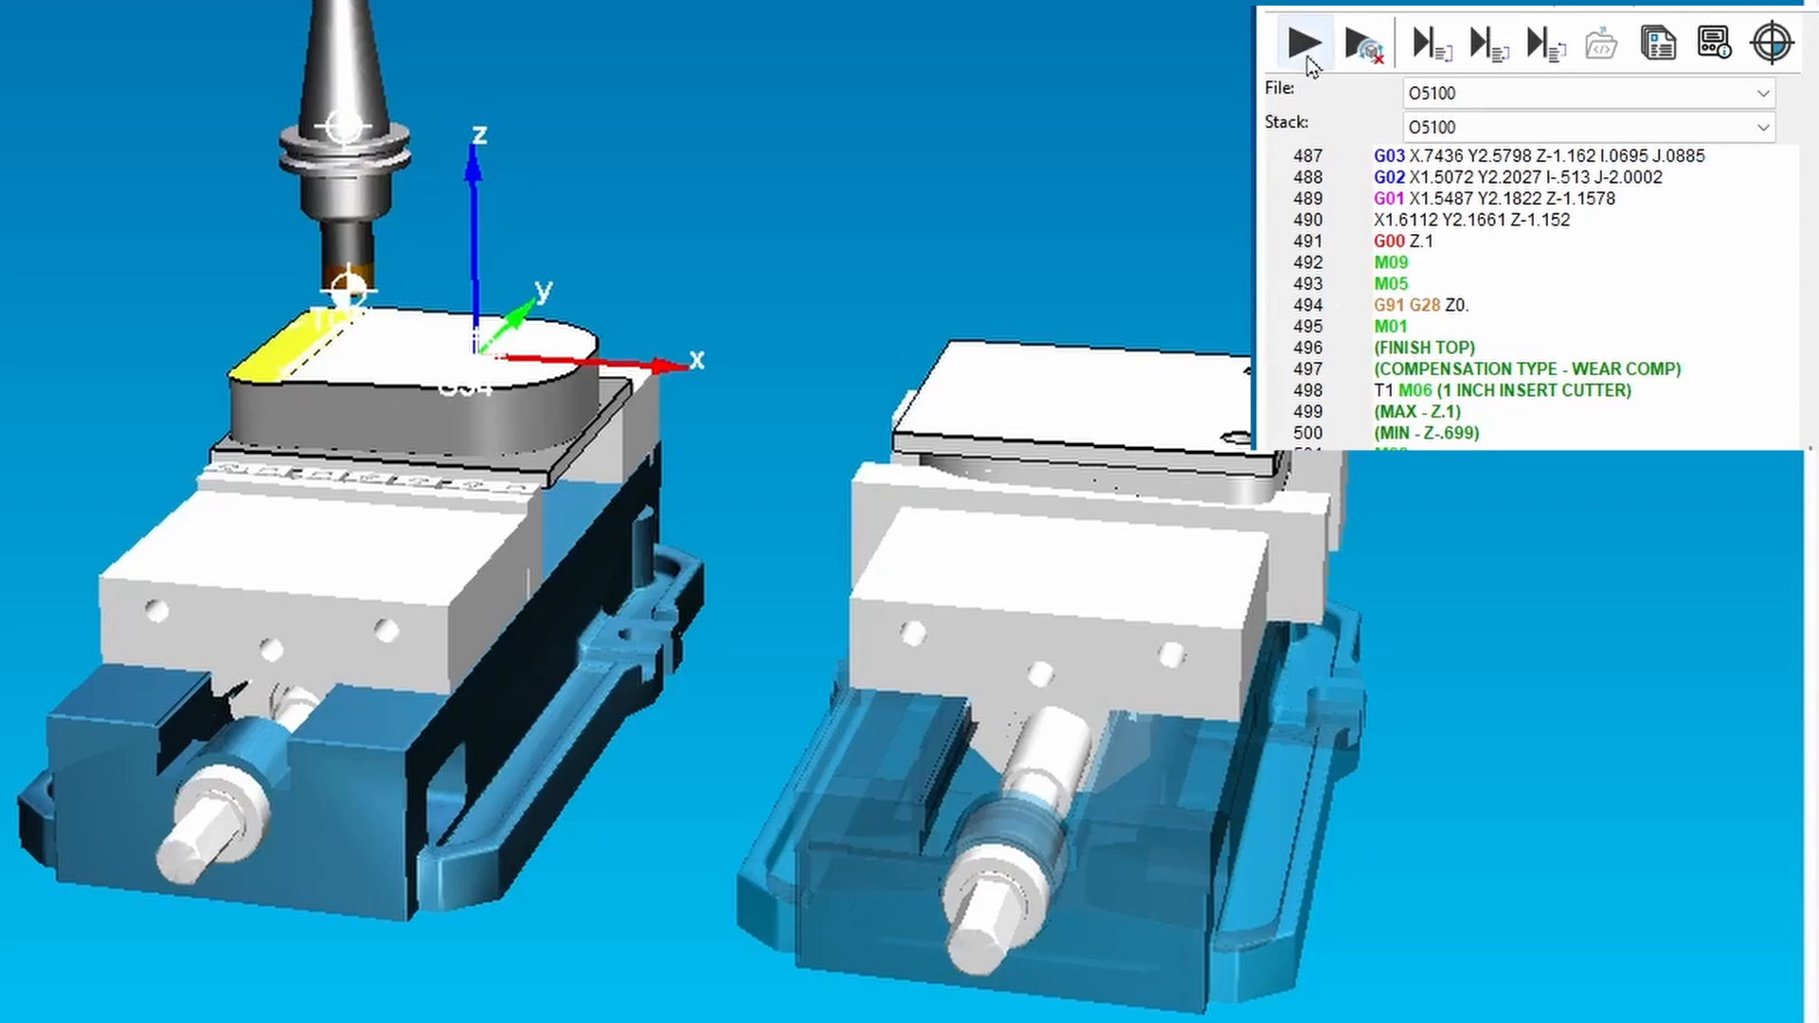
pyautogui.click(1300, 44)
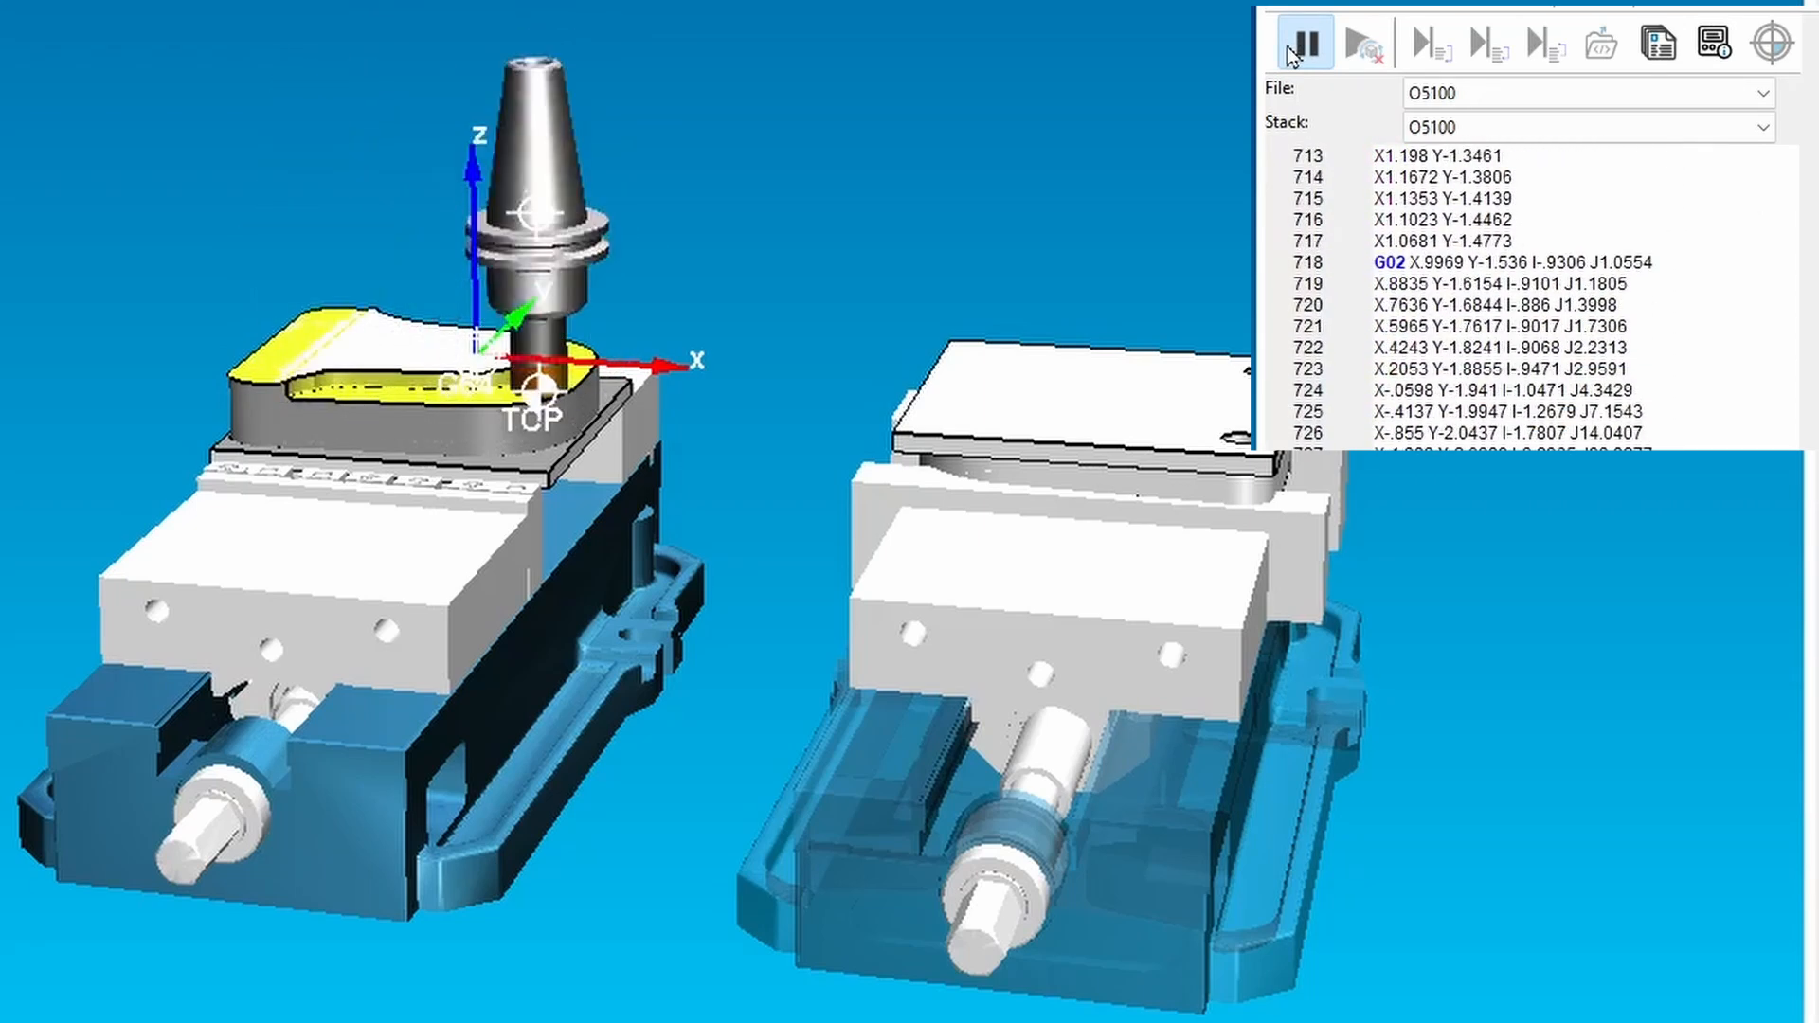
pyautogui.click(1310, 49)
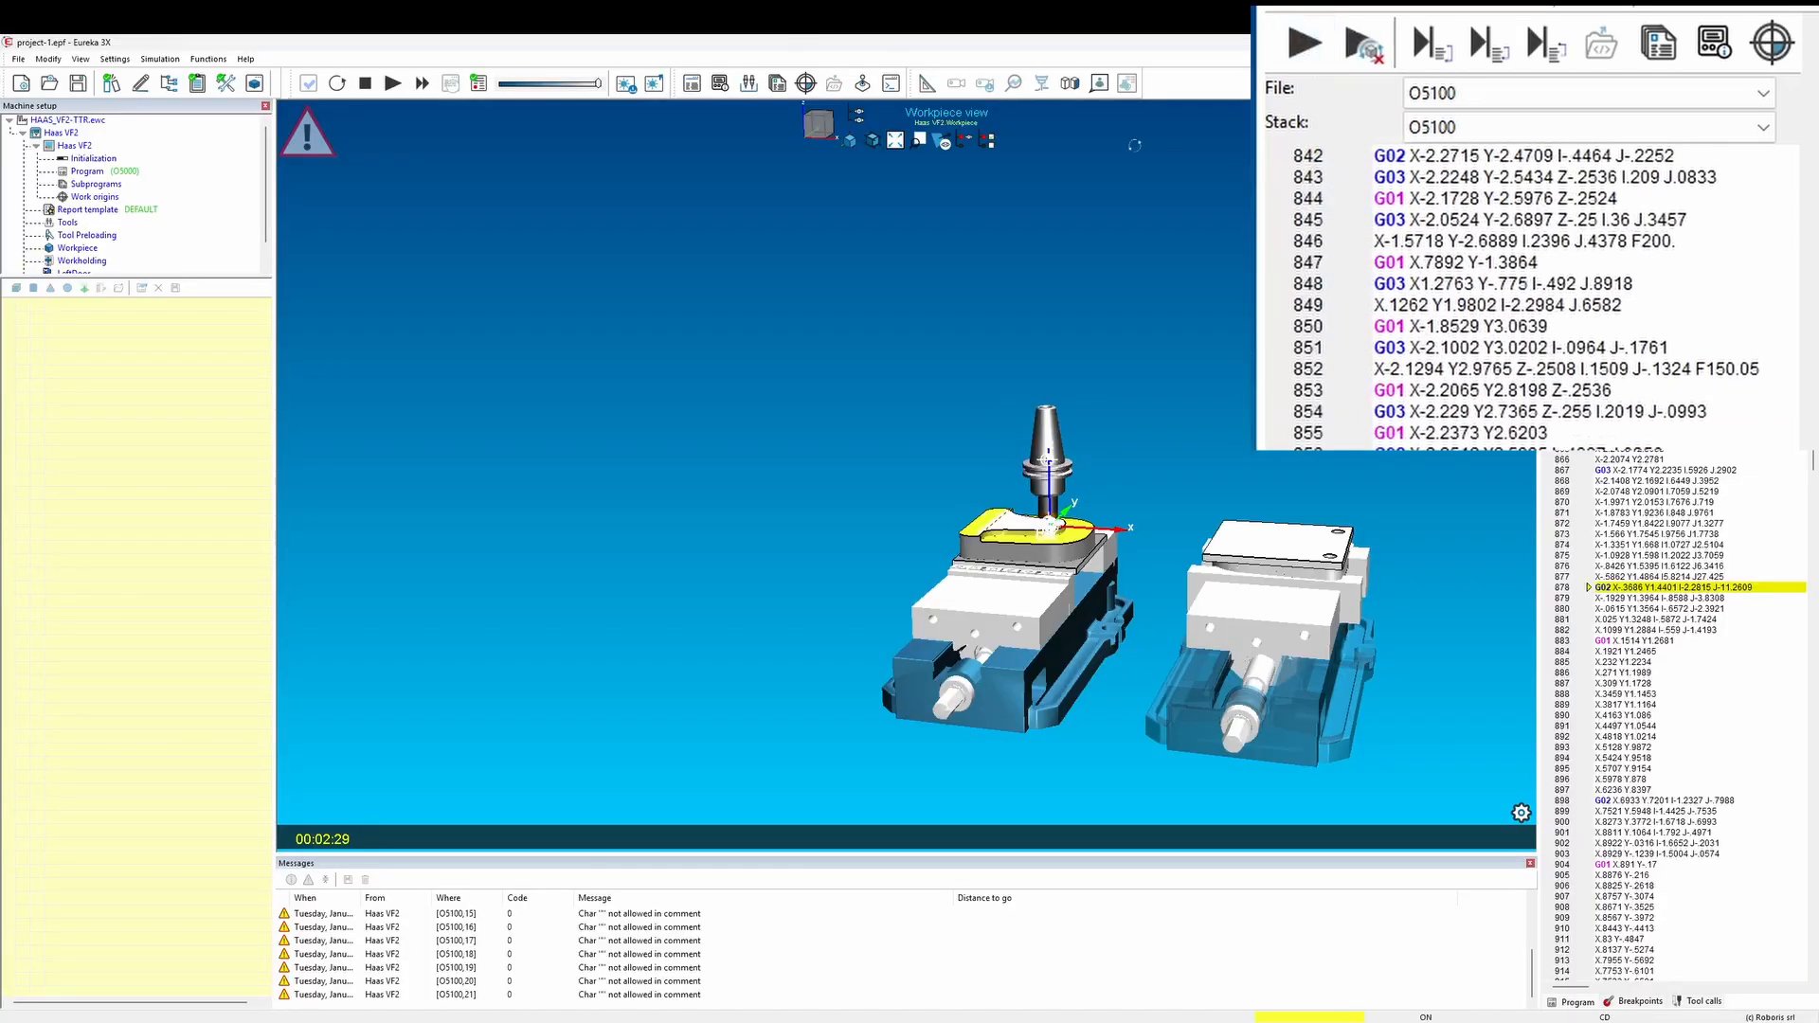
pyautogui.click(991, 111)
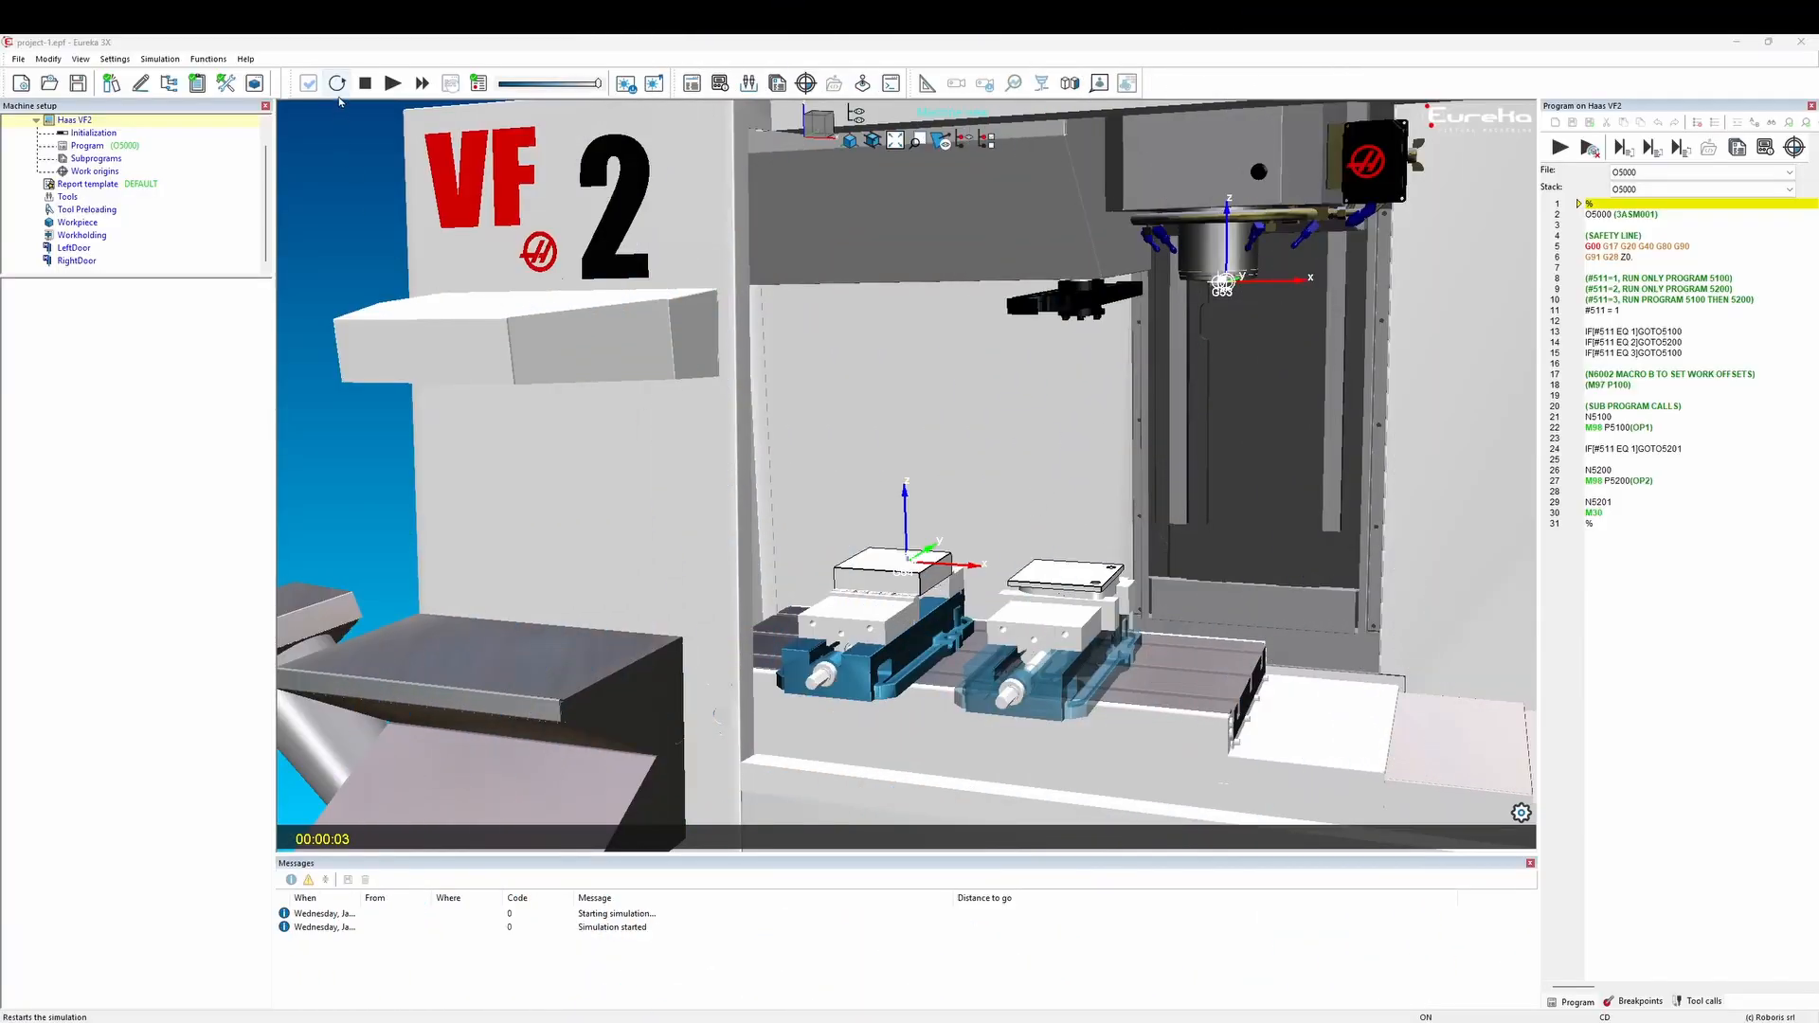
# Restart the simulation with the machined stock recovered to its original shape and display subprogram O5100.
pyautogui.click(338, 83)
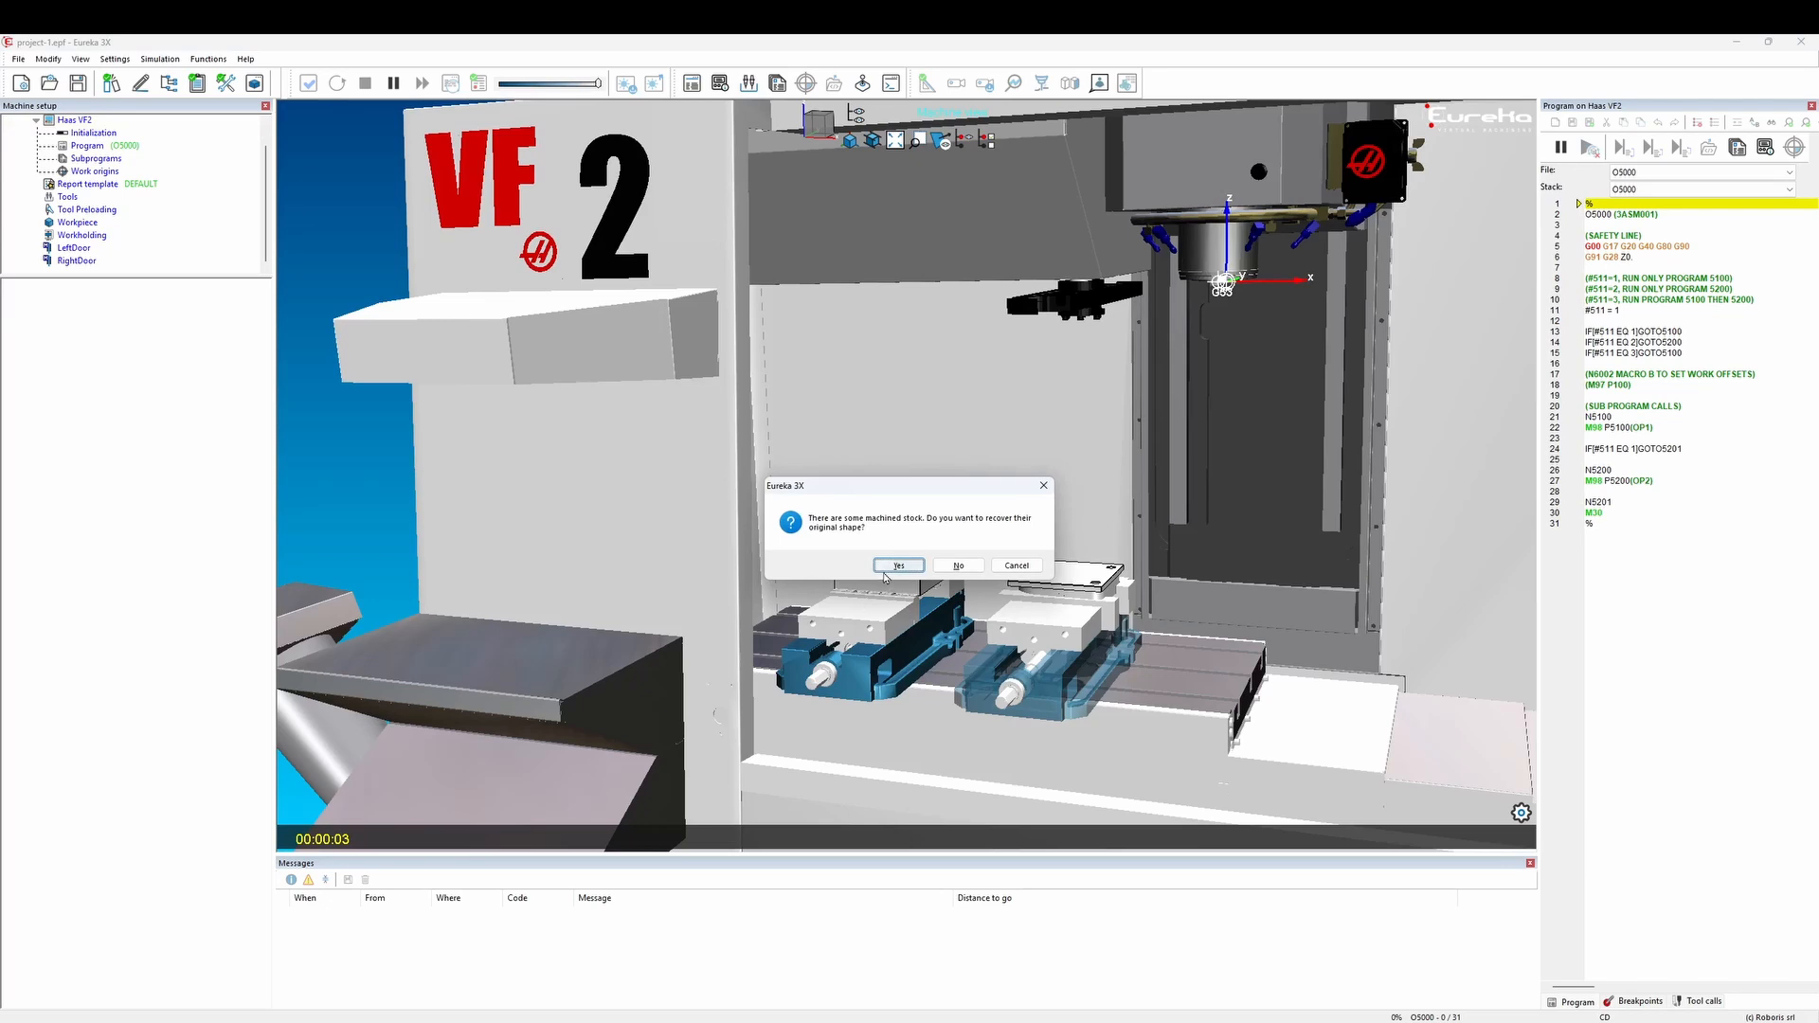
pyautogui.click(899, 565)
pyautogui.click(1789, 172)
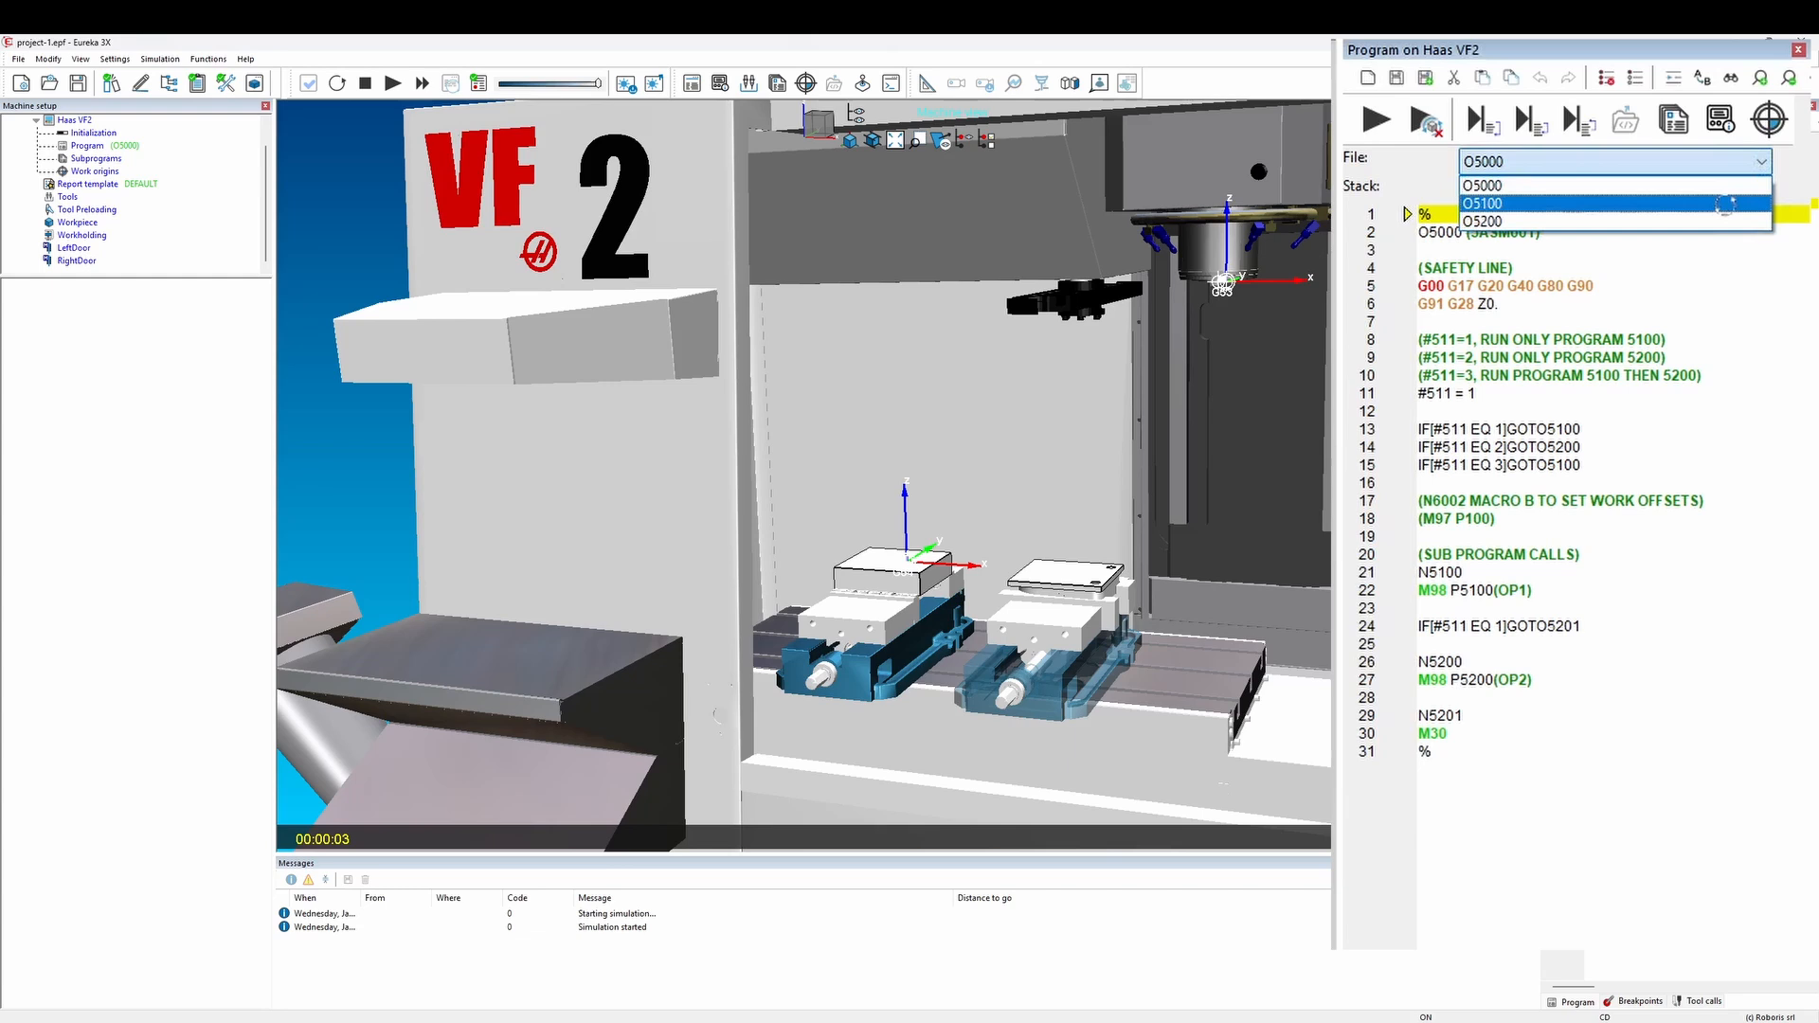
pyautogui.click(1725, 205)
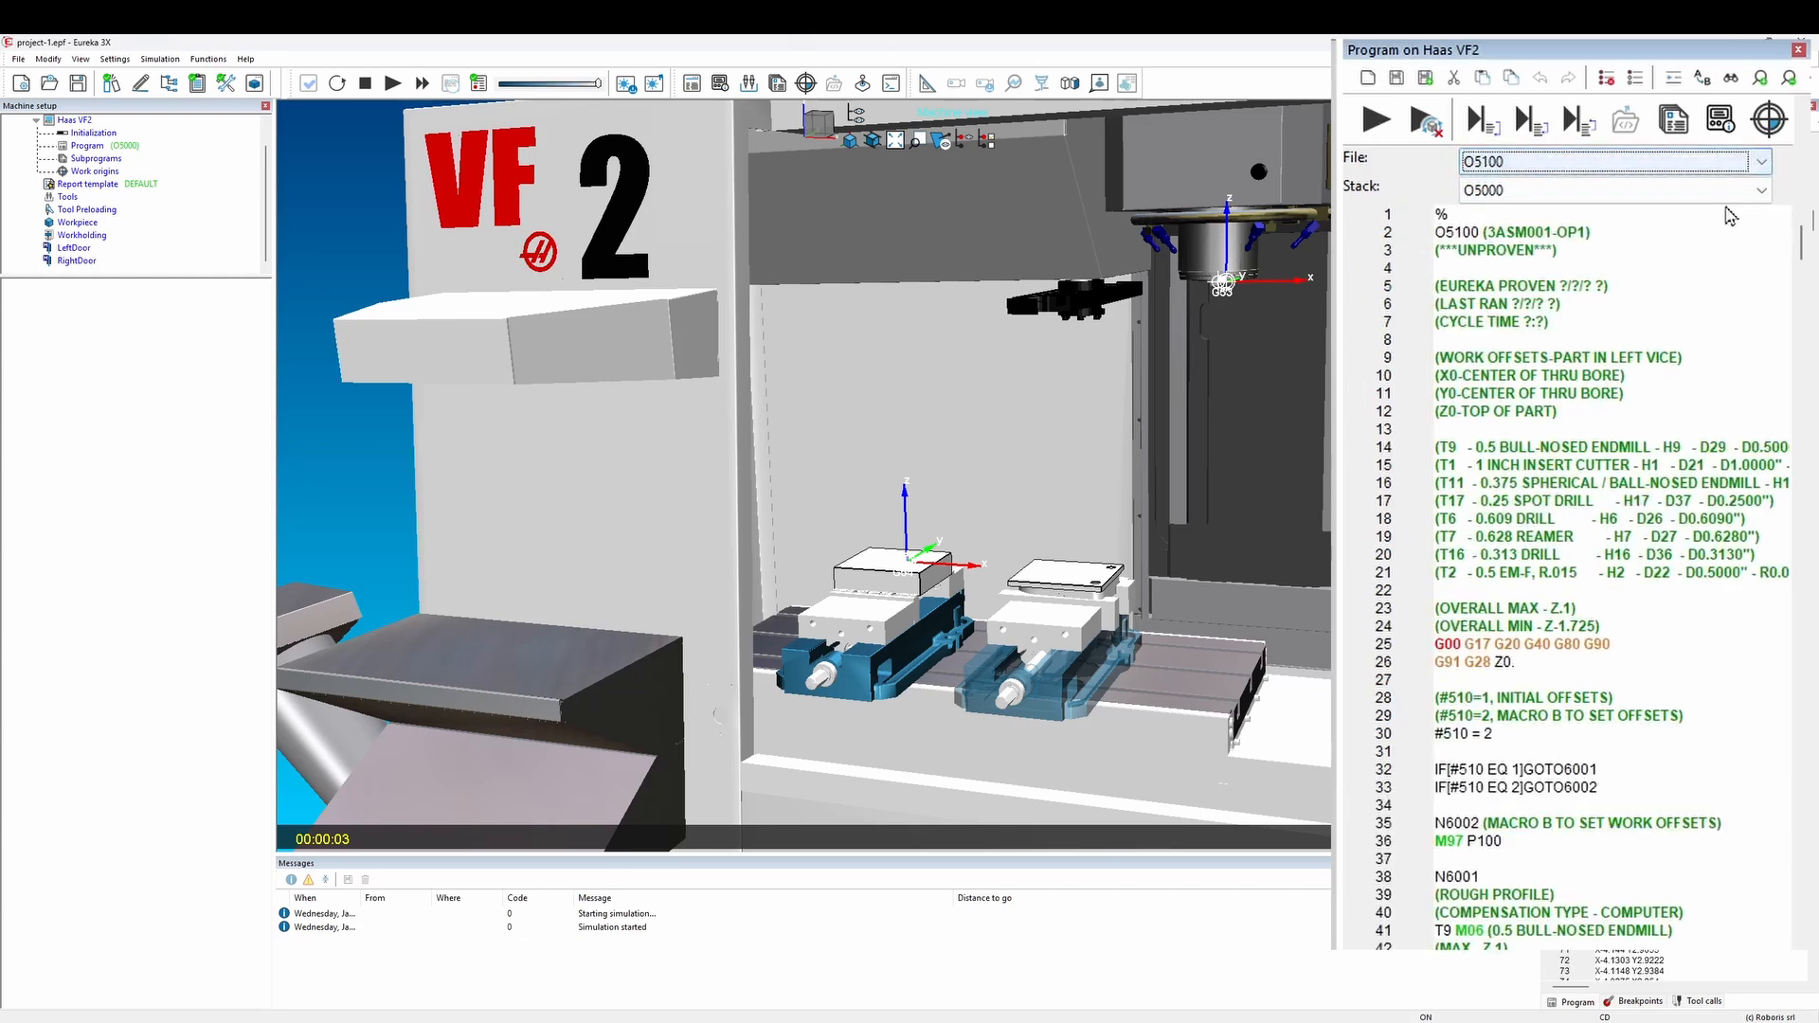
# Search O5100 for T2 and continue to its tool change under FINISH PROFILE.
pyautogui.click(1731, 80)
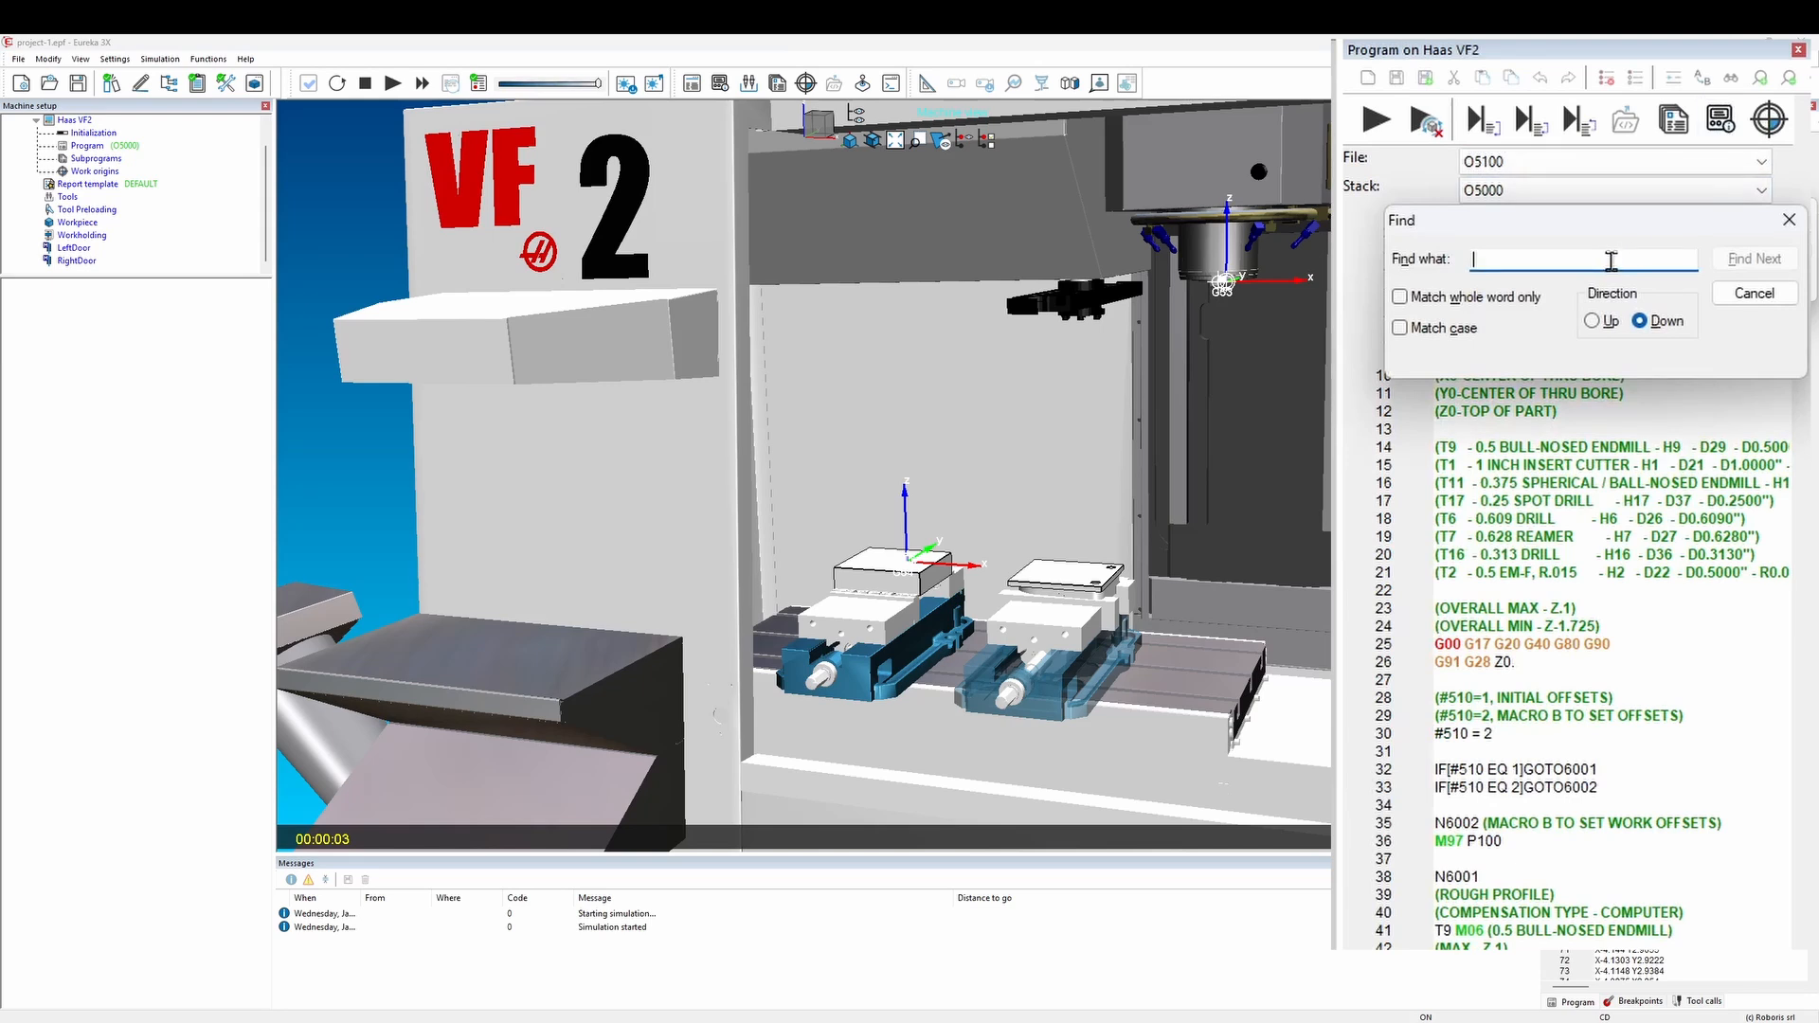
pyautogui.write('T2')
pyautogui.press('Return')
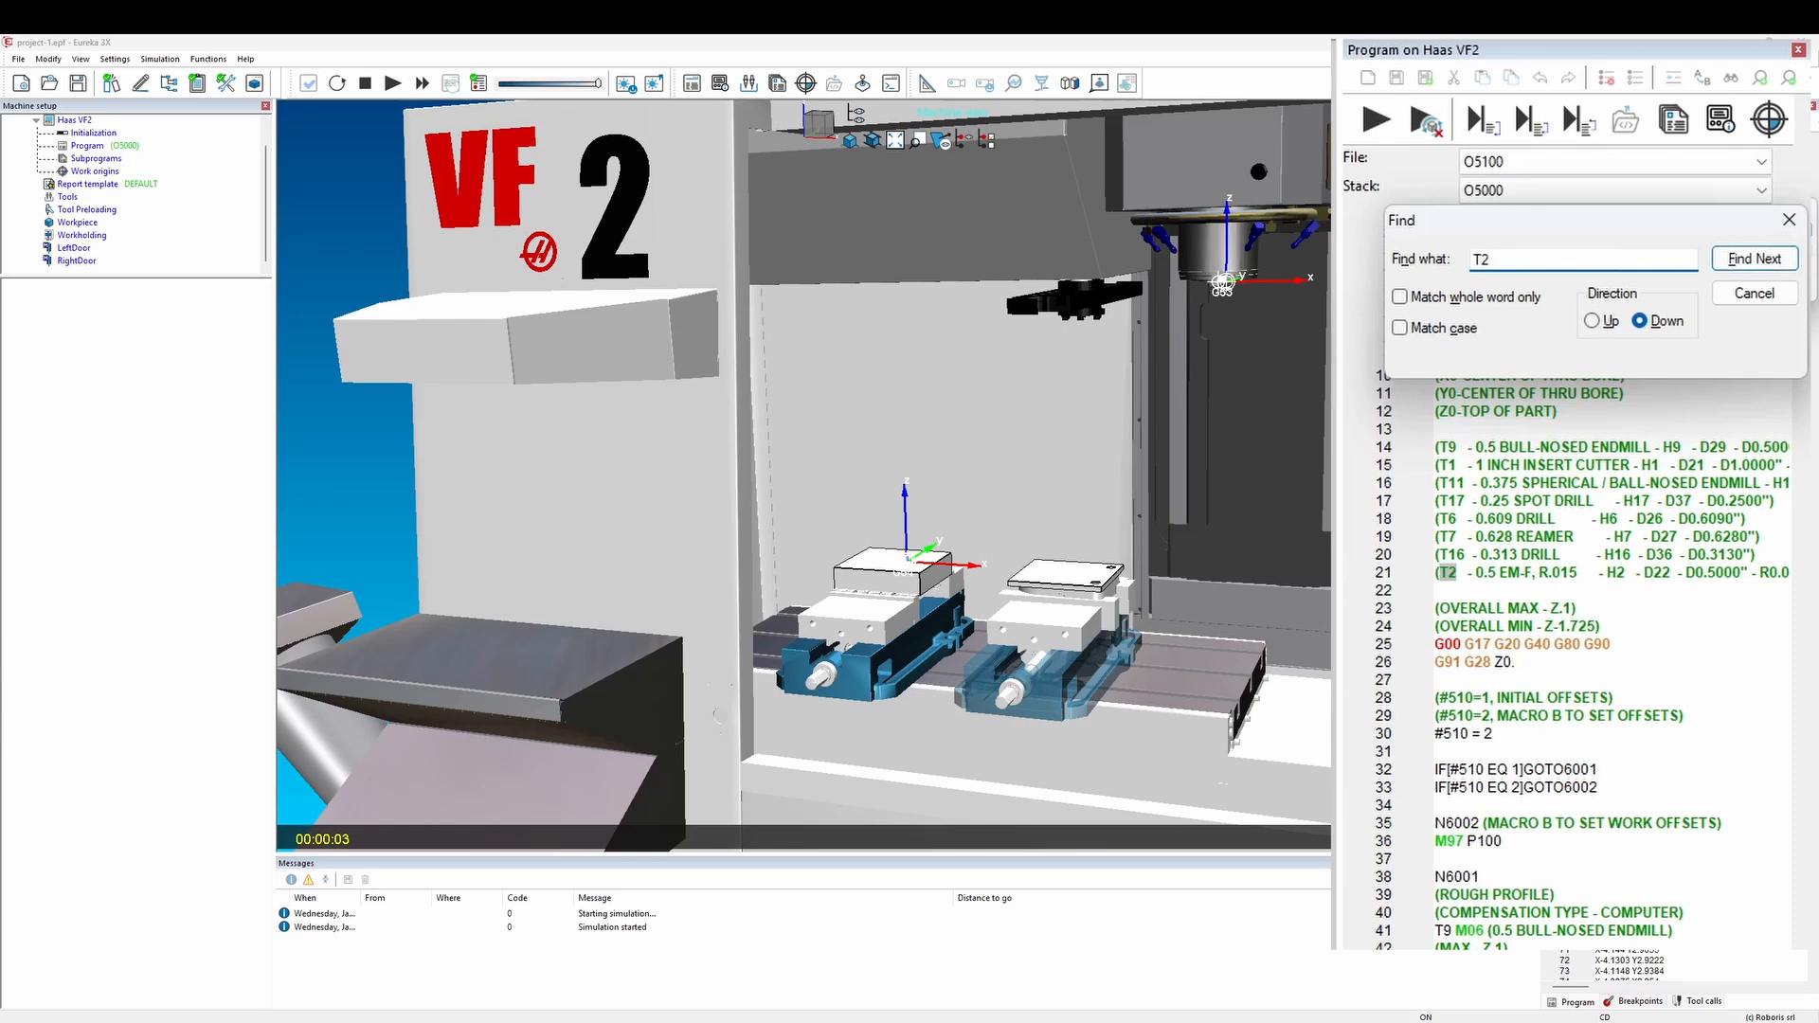
pyautogui.press('Return')
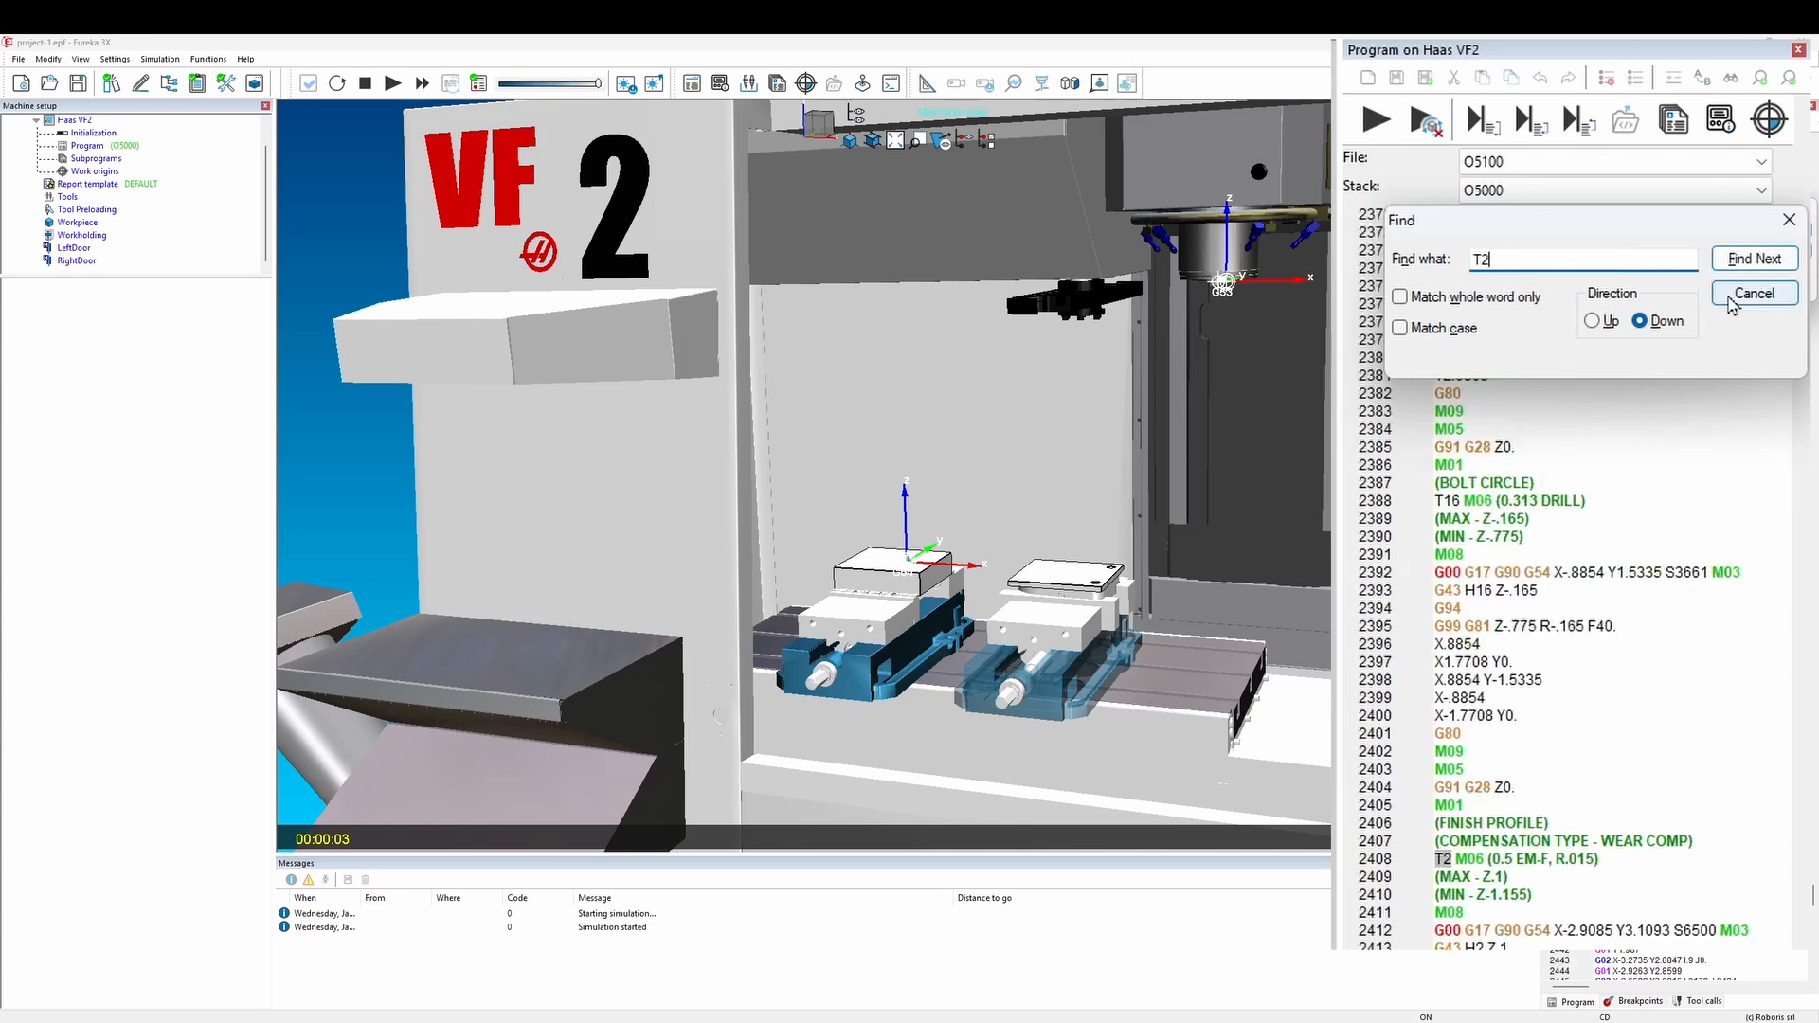
pyautogui.click(1754, 293)
# Restart from the T2 M06 line with stock update, deleting existing messages and recovering the original stock, and simulate the rest.
pyautogui.rightClick(1614, 484)
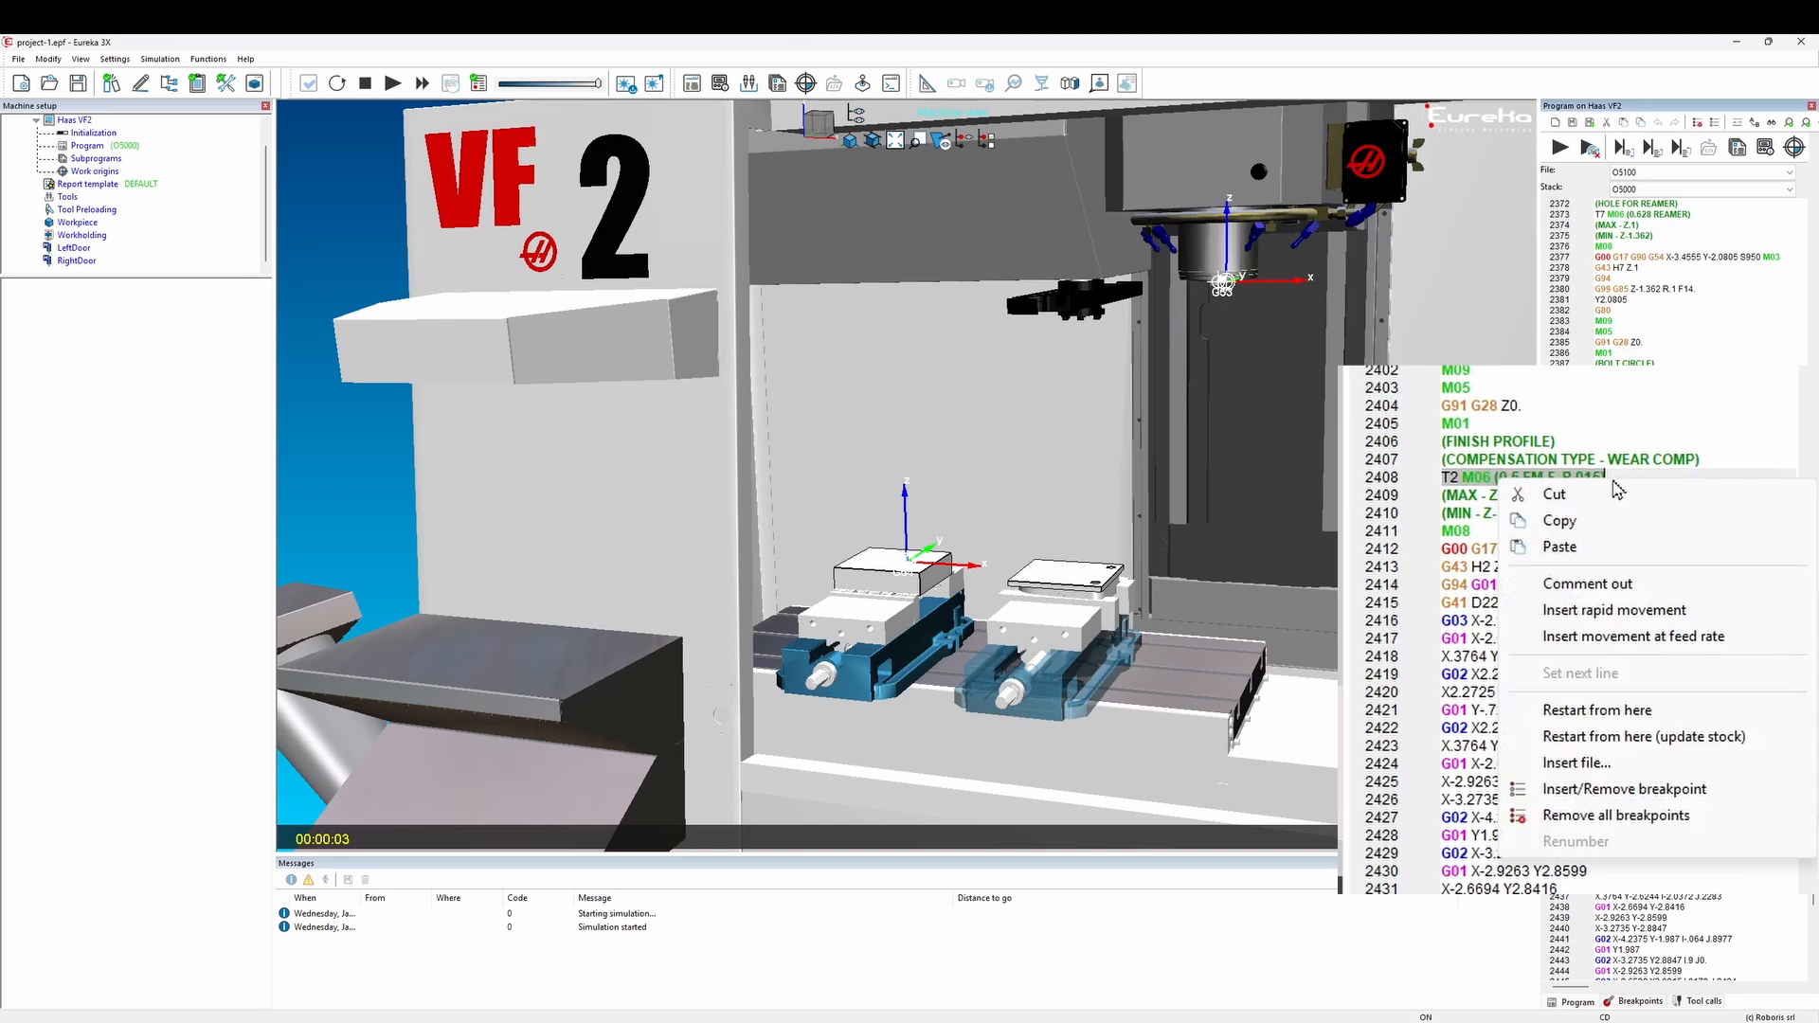
pyautogui.click(1730, 740)
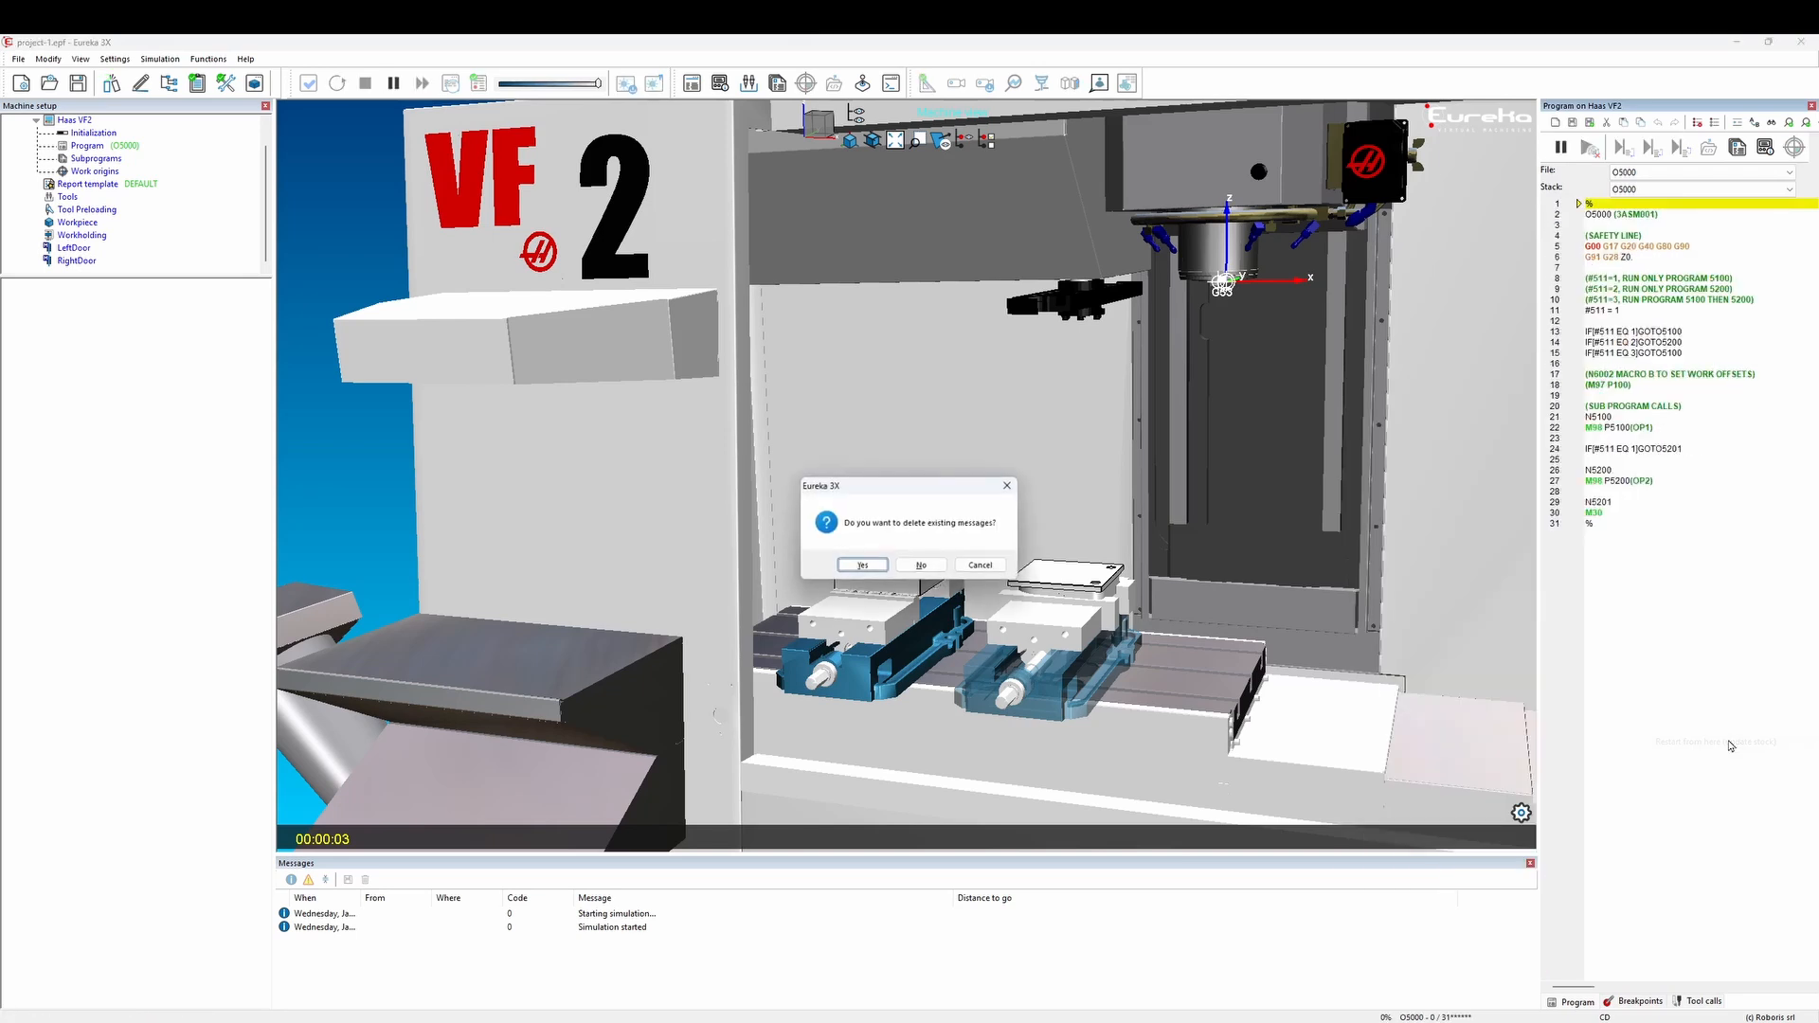
pyautogui.click(862, 566)
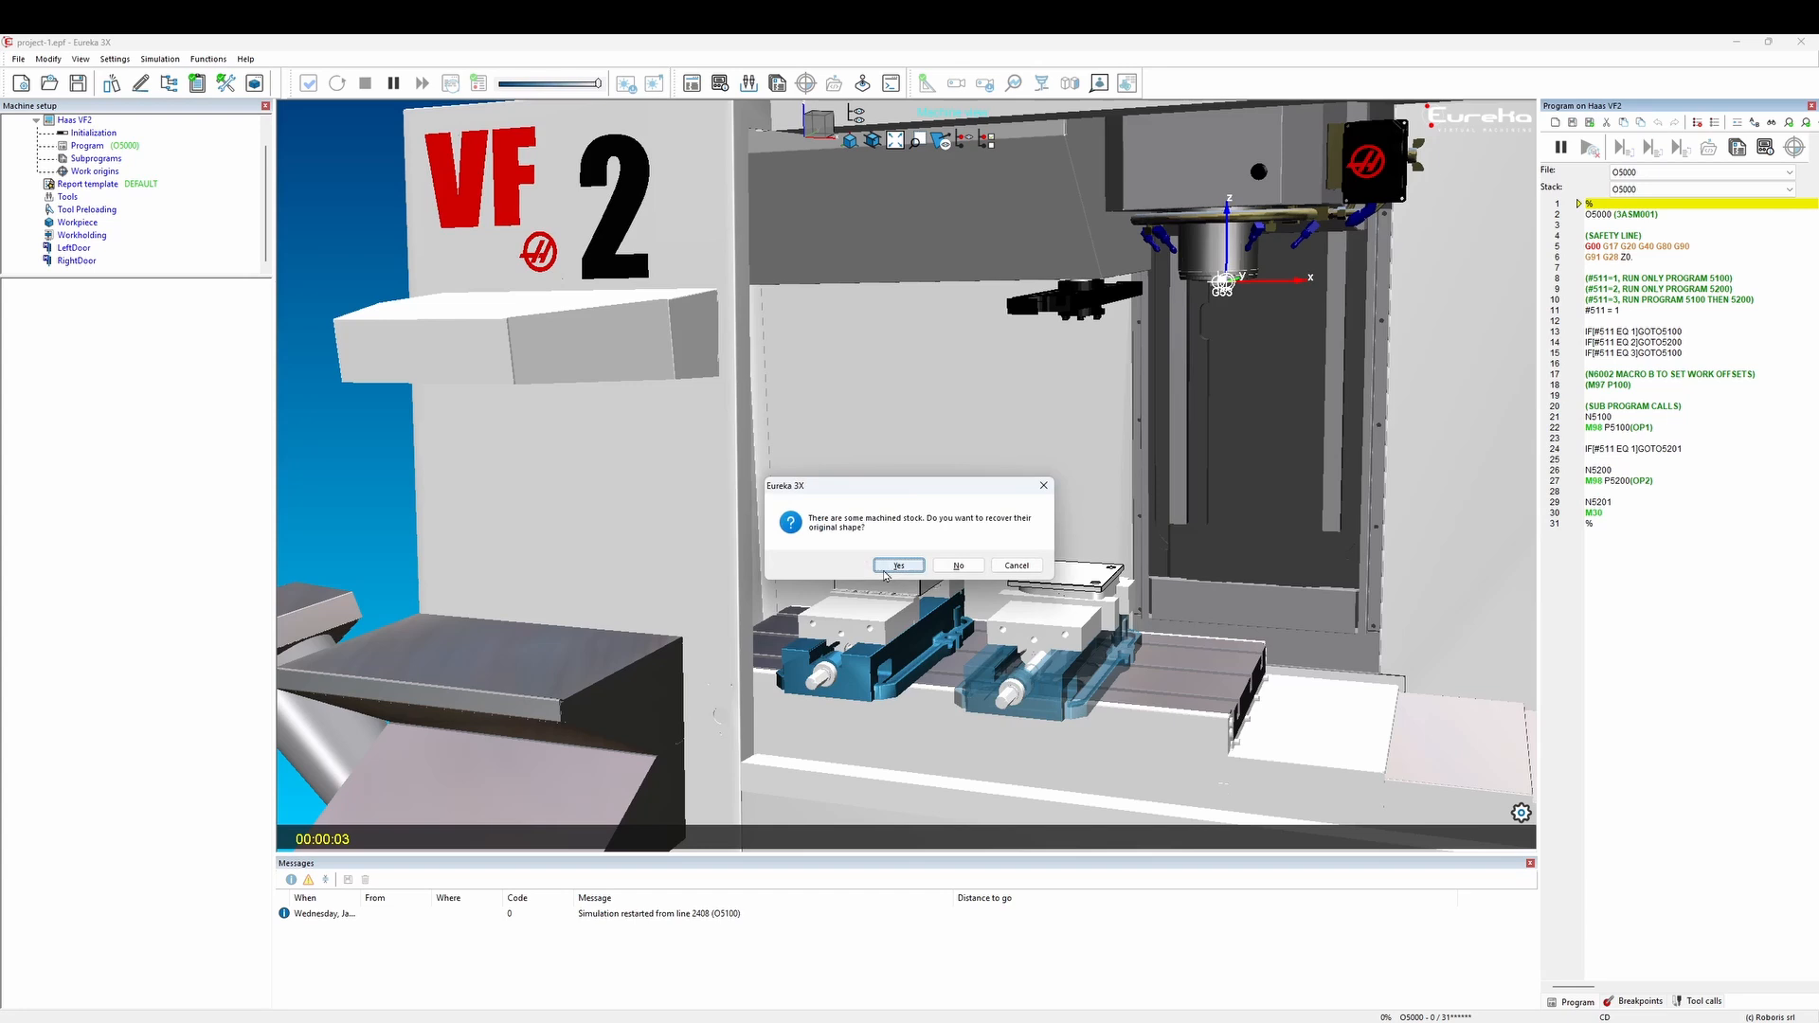
pyautogui.click(885, 569)
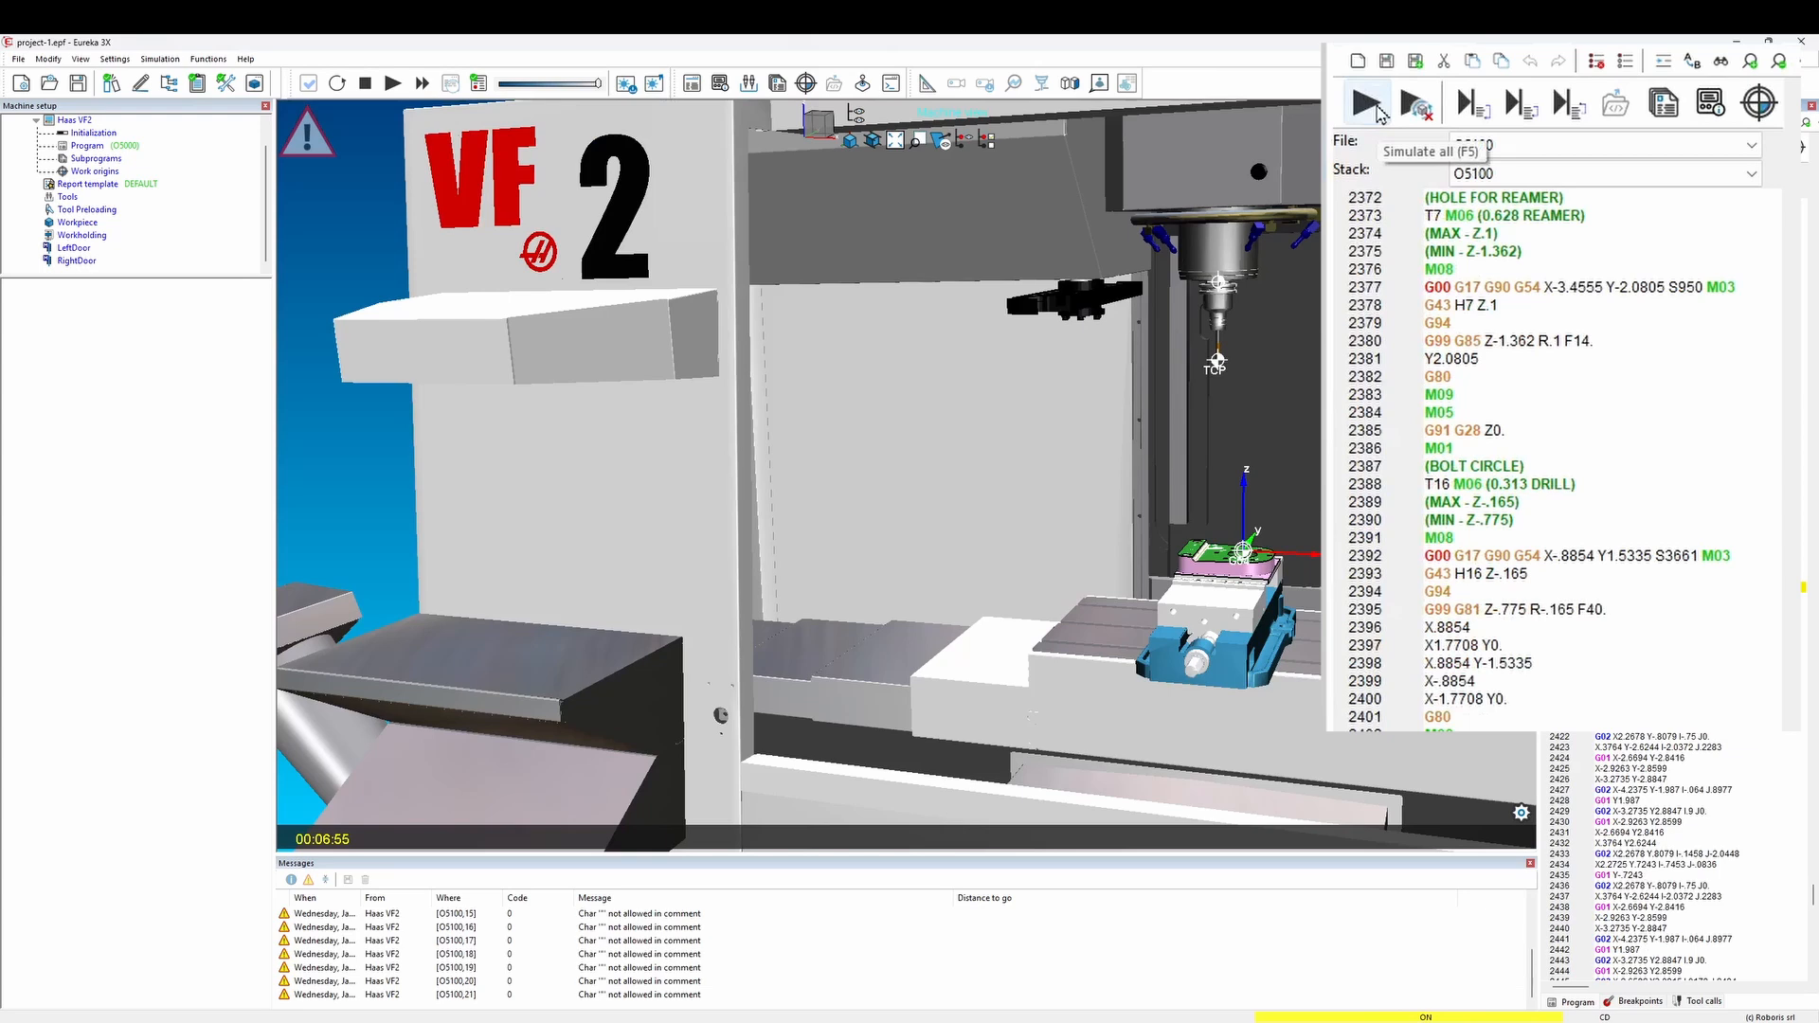
pyautogui.click(1367, 105)
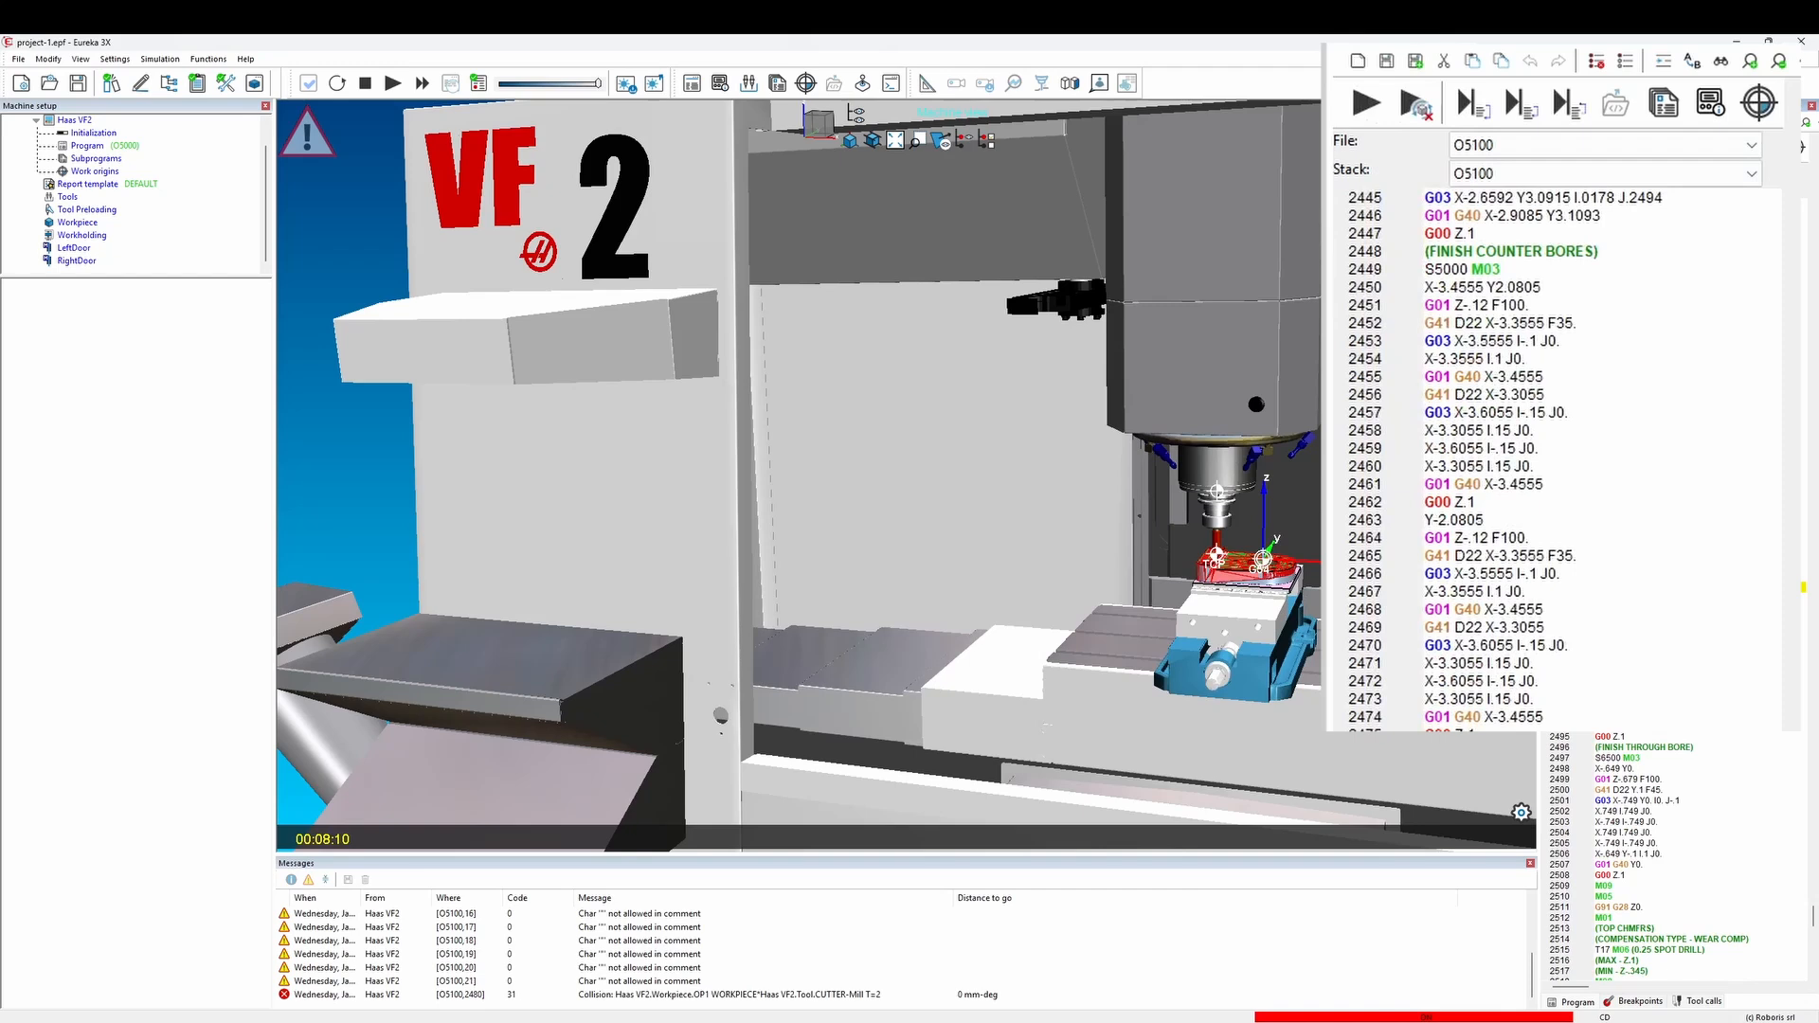
# Locate the collision error's line in the program and turn off collision checking for OP1 WORKPIECE and OP2 WORKPIECE.
pyautogui.click(869, 995)
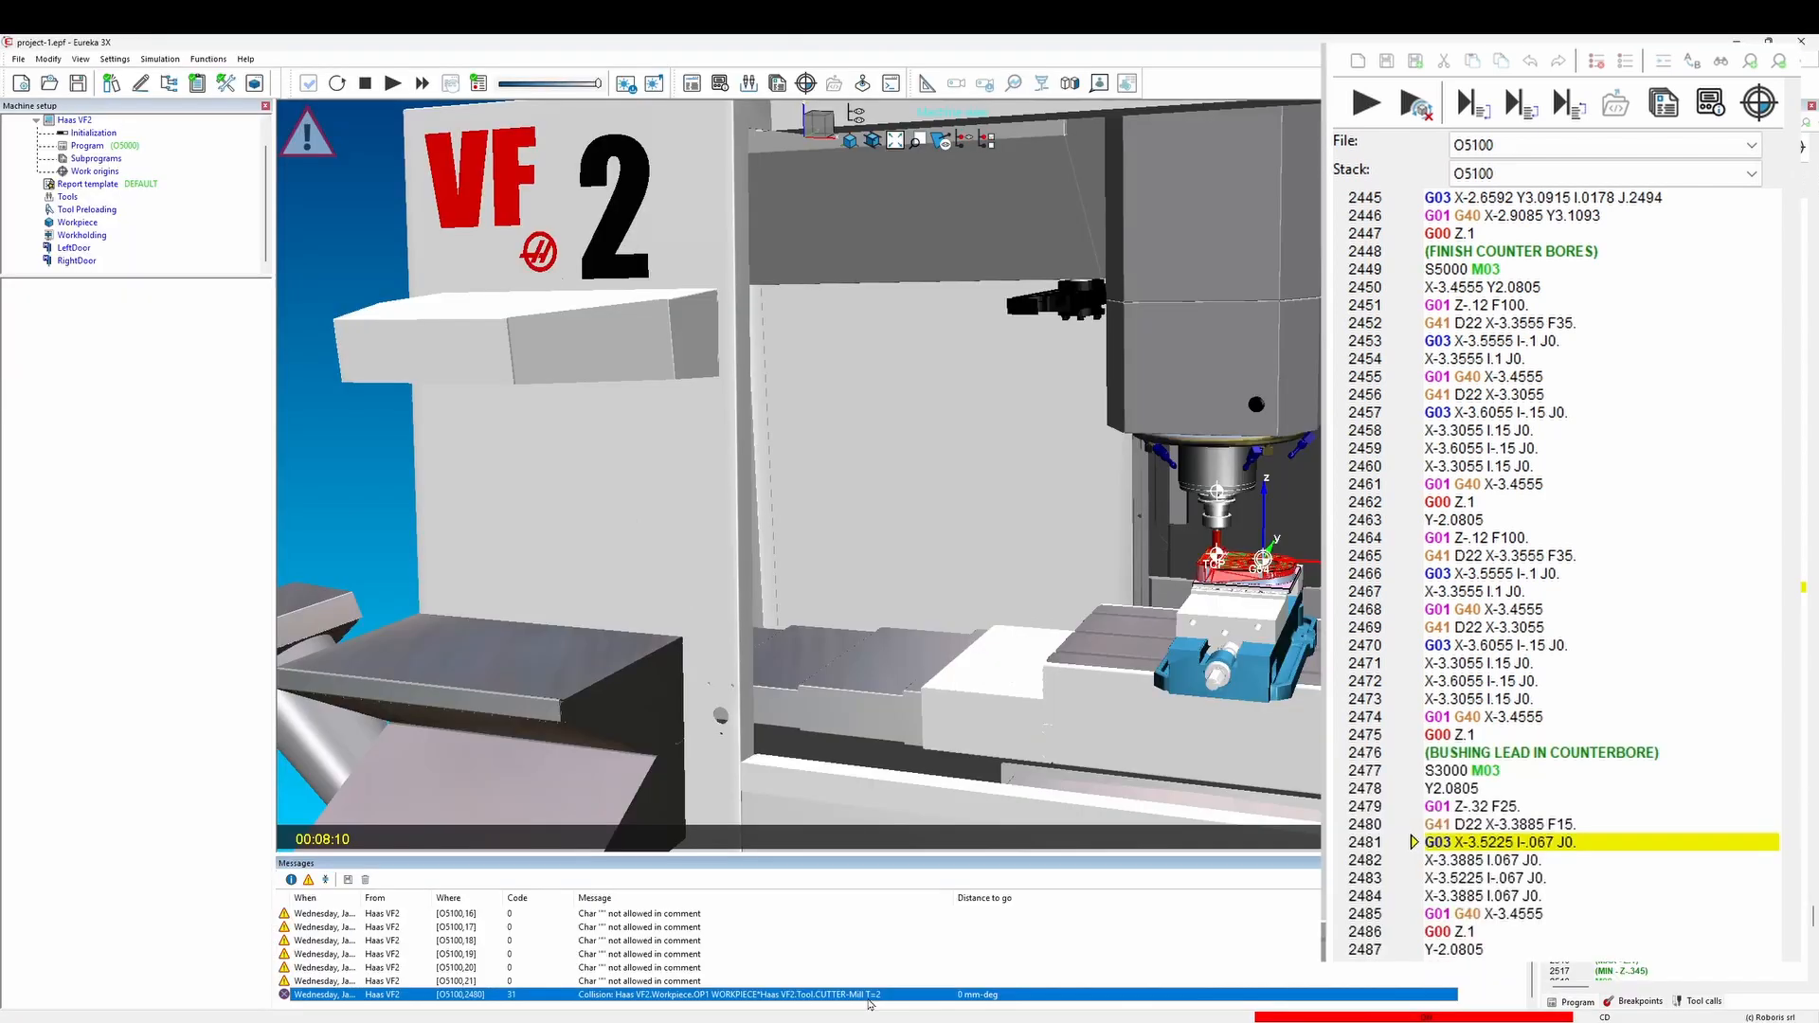
pyautogui.doubleClick(791, 997)
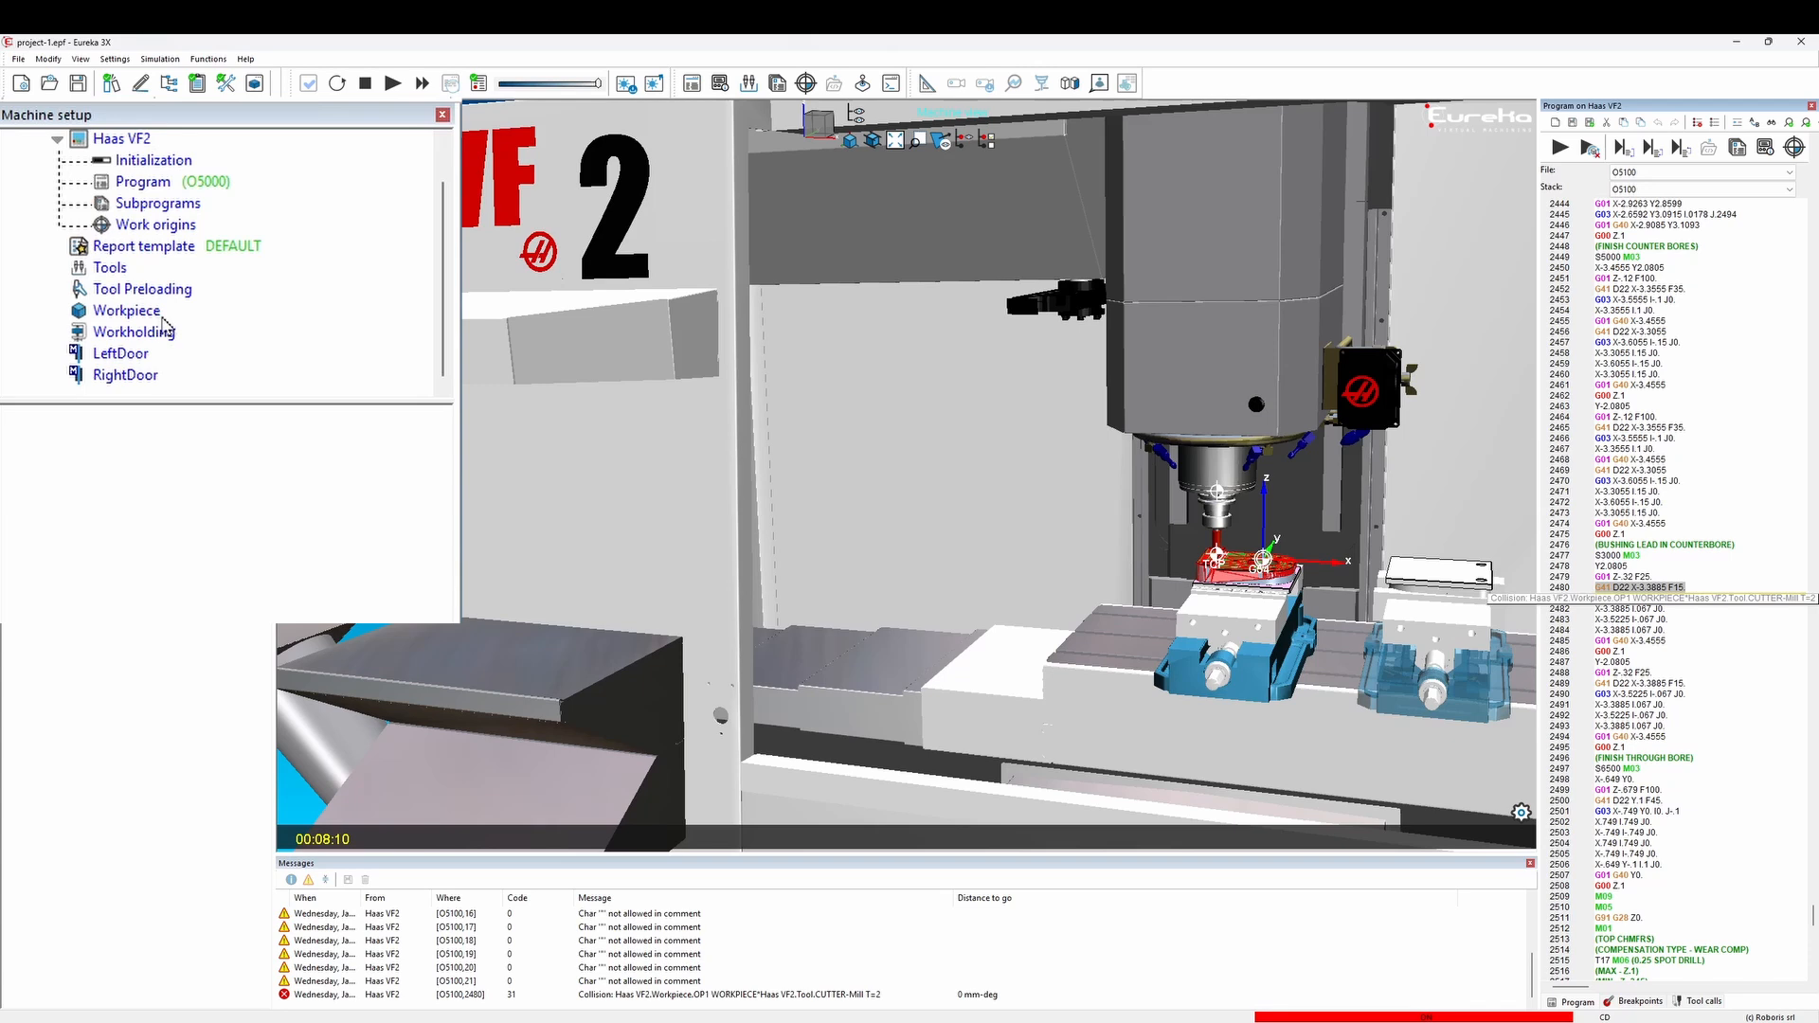
pyautogui.click(159, 312)
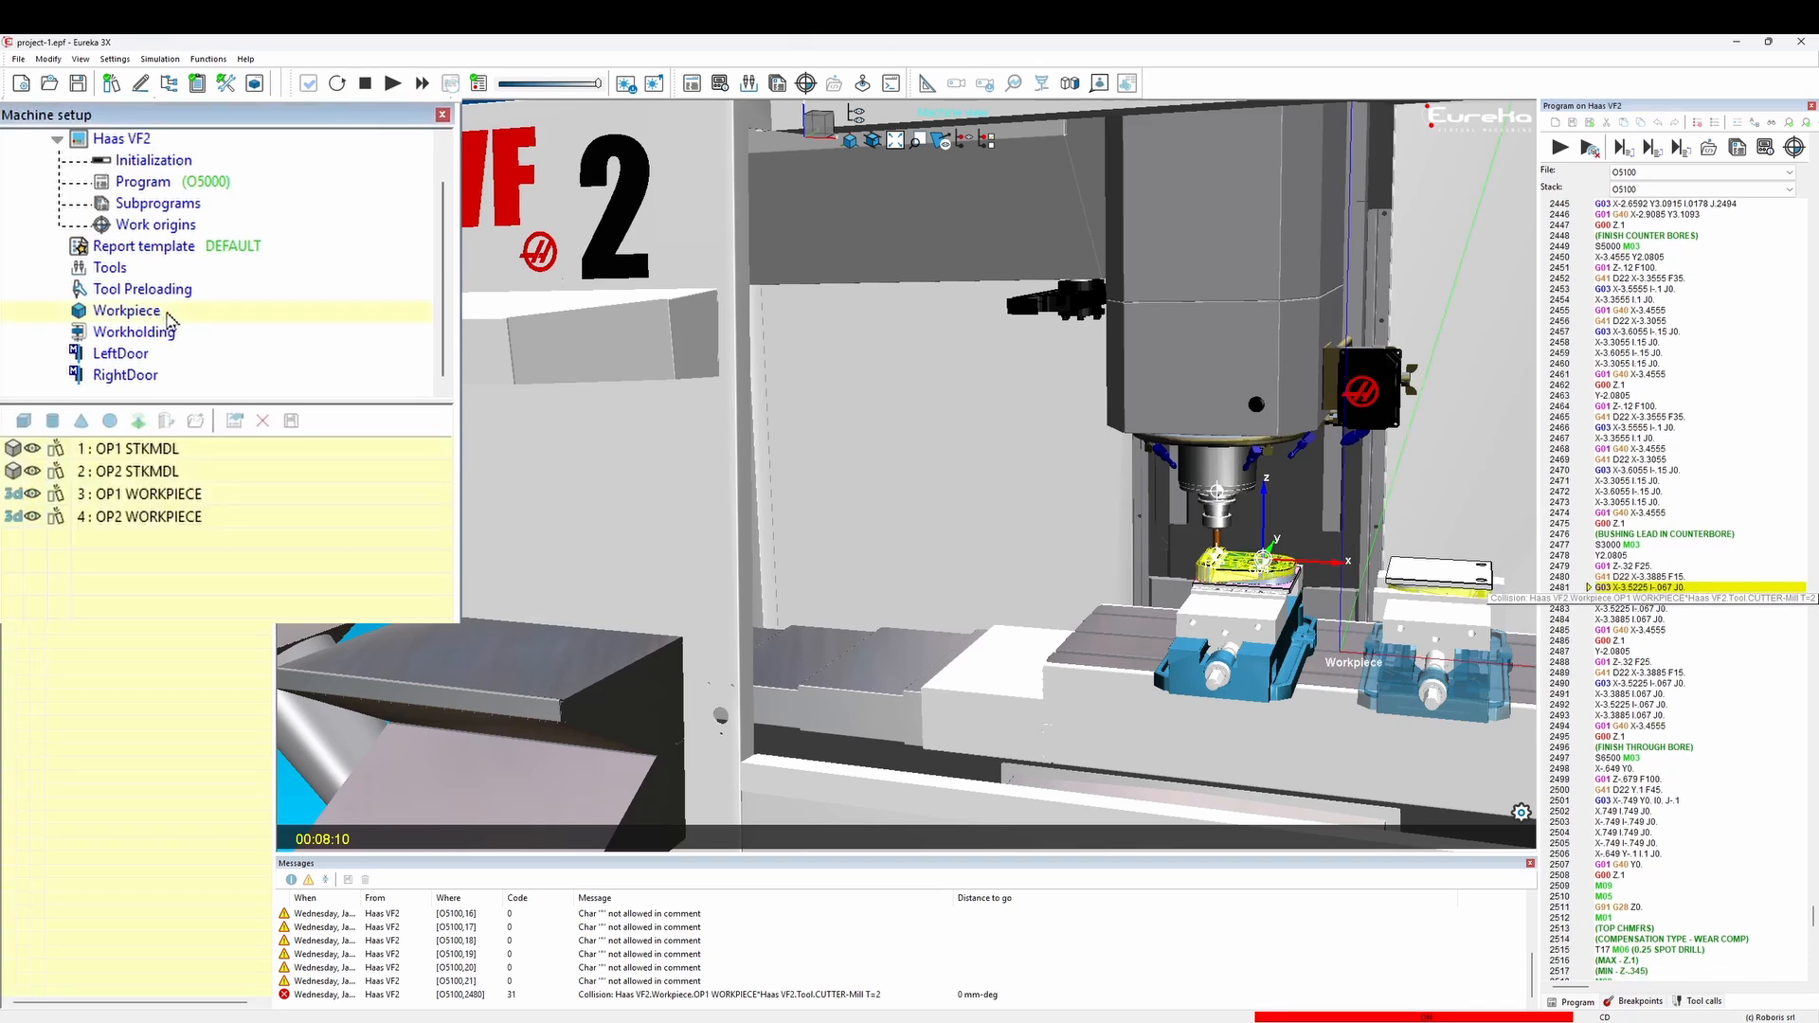
pyautogui.click(66, 518)
pyautogui.click(61, 496)
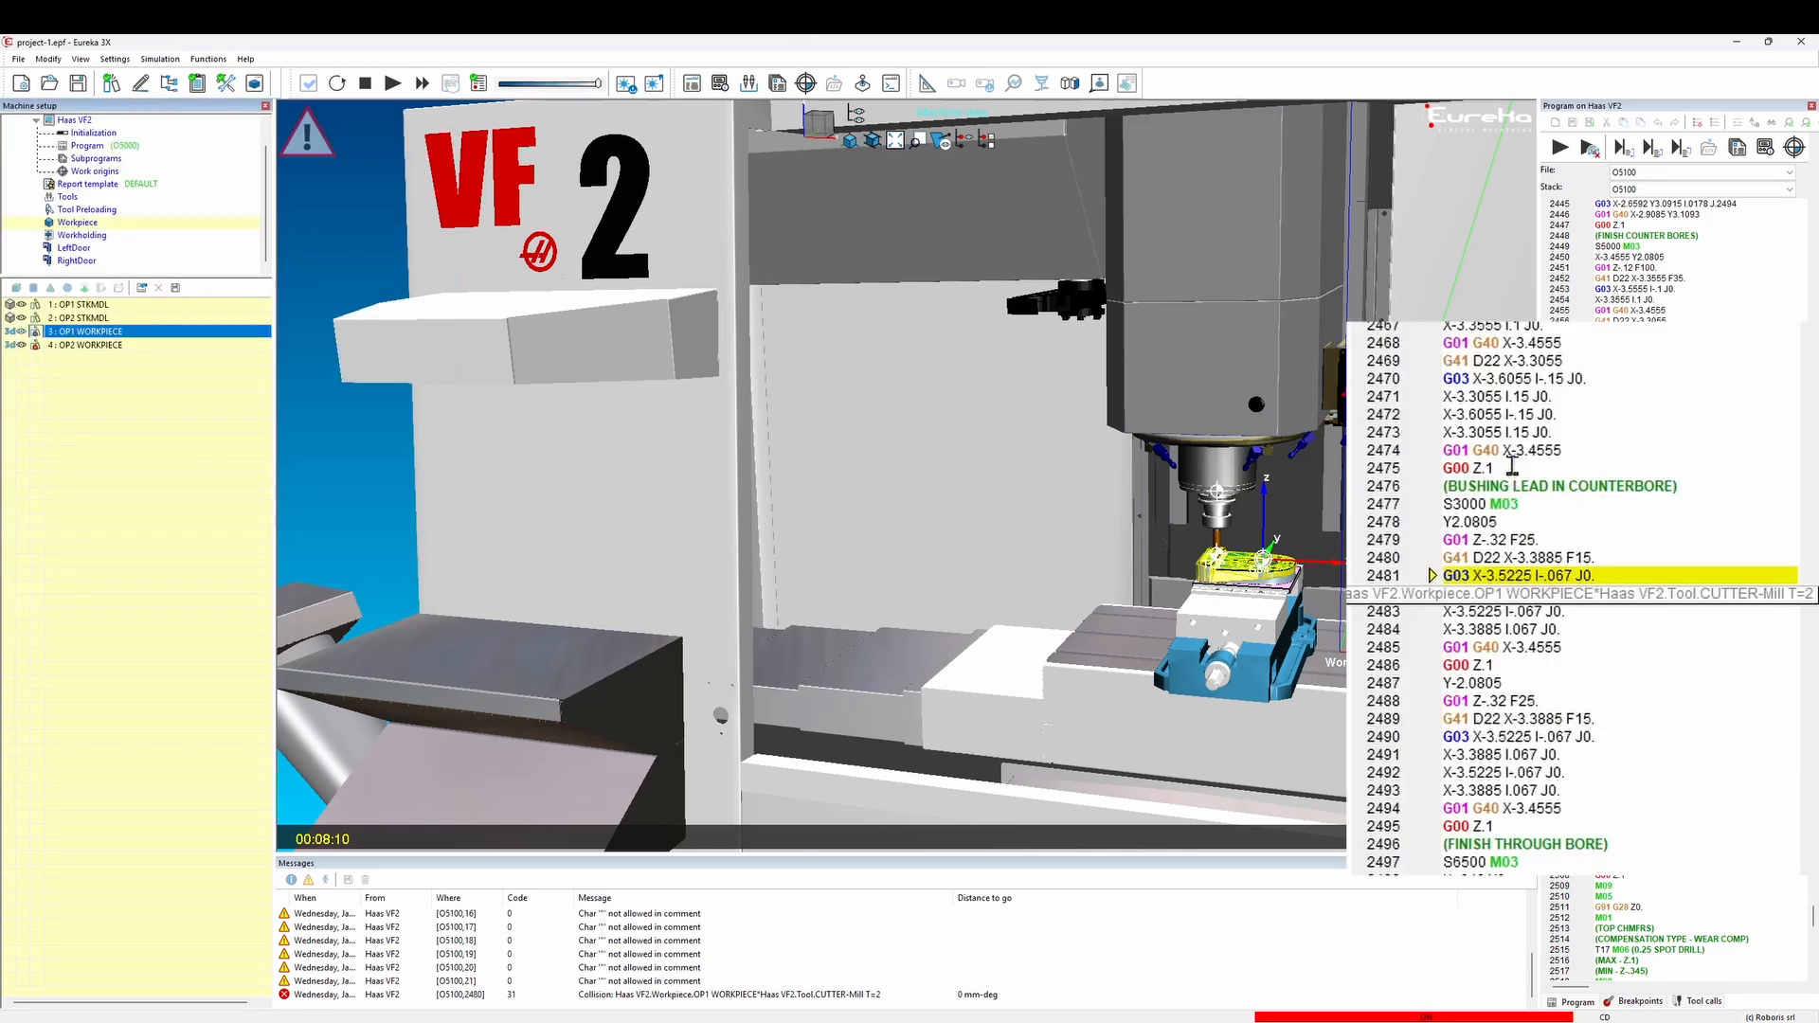
# Restart from line 2475 with stock update, deleting existing messages and recovering the original stock, and simulate the bushing lead-in counterbore onward.
pyautogui.click(1514, 466)
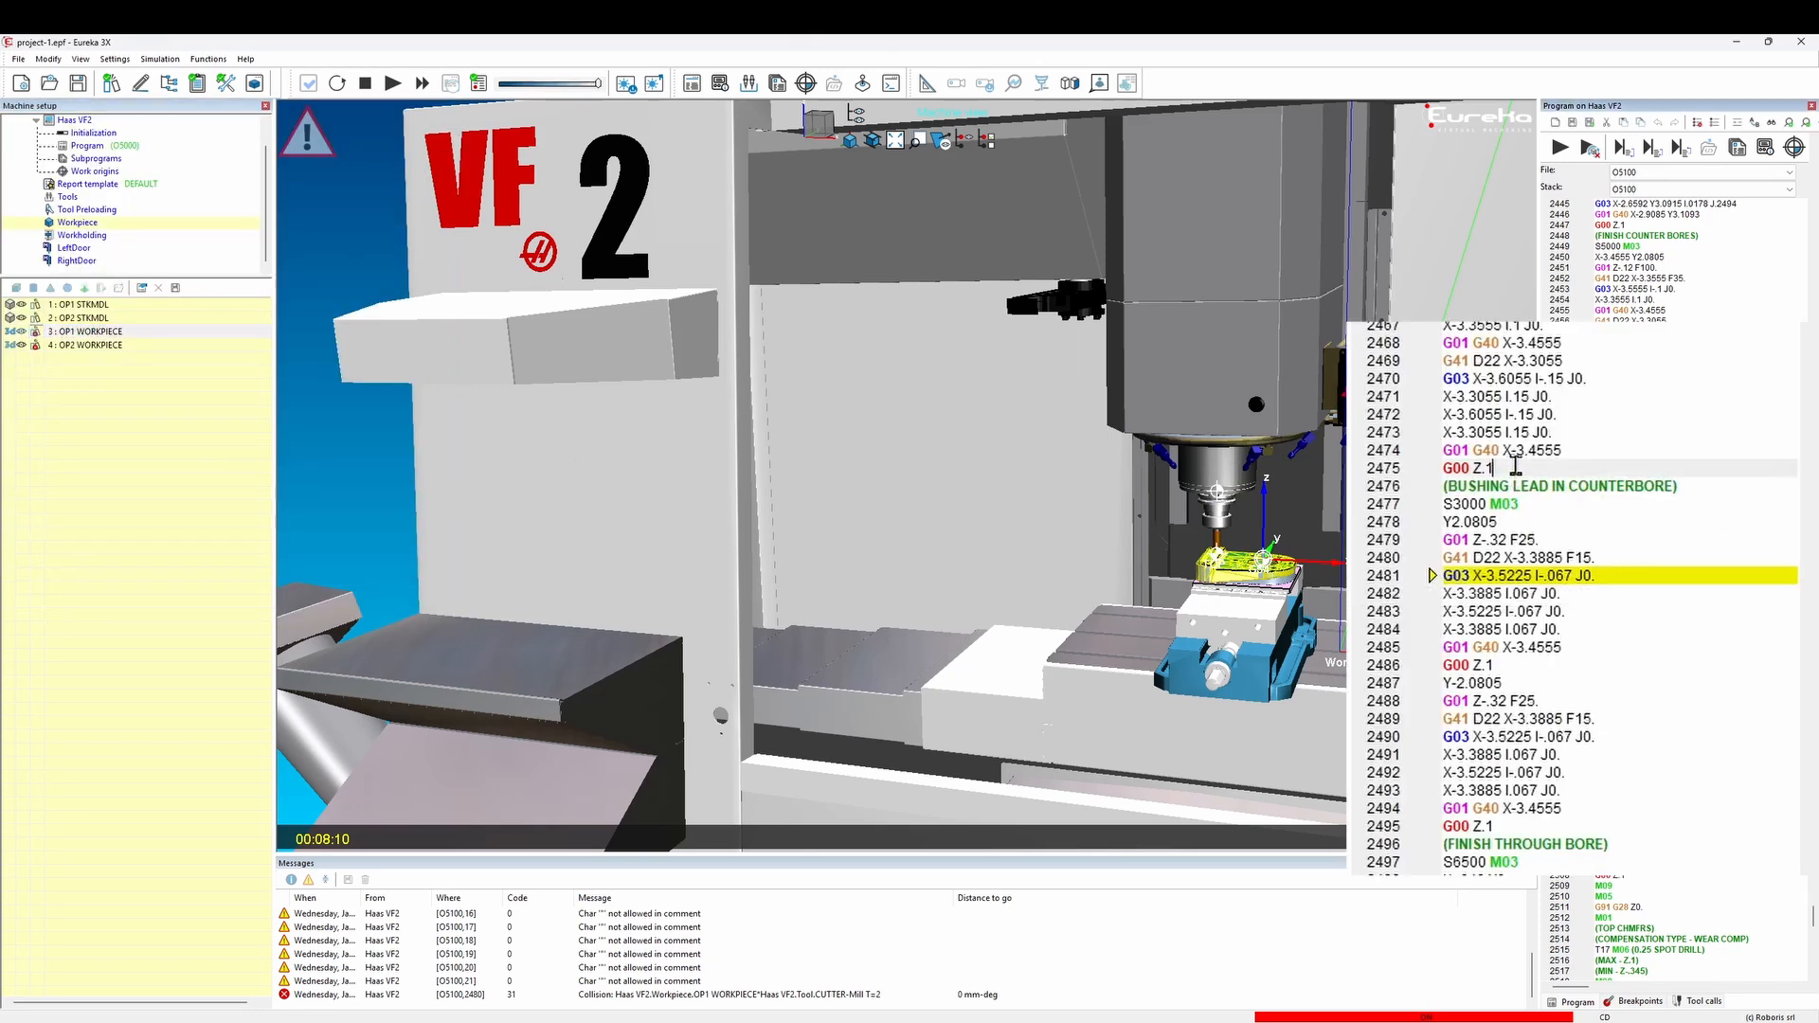
pyautogui.rightClick(1515, 466)
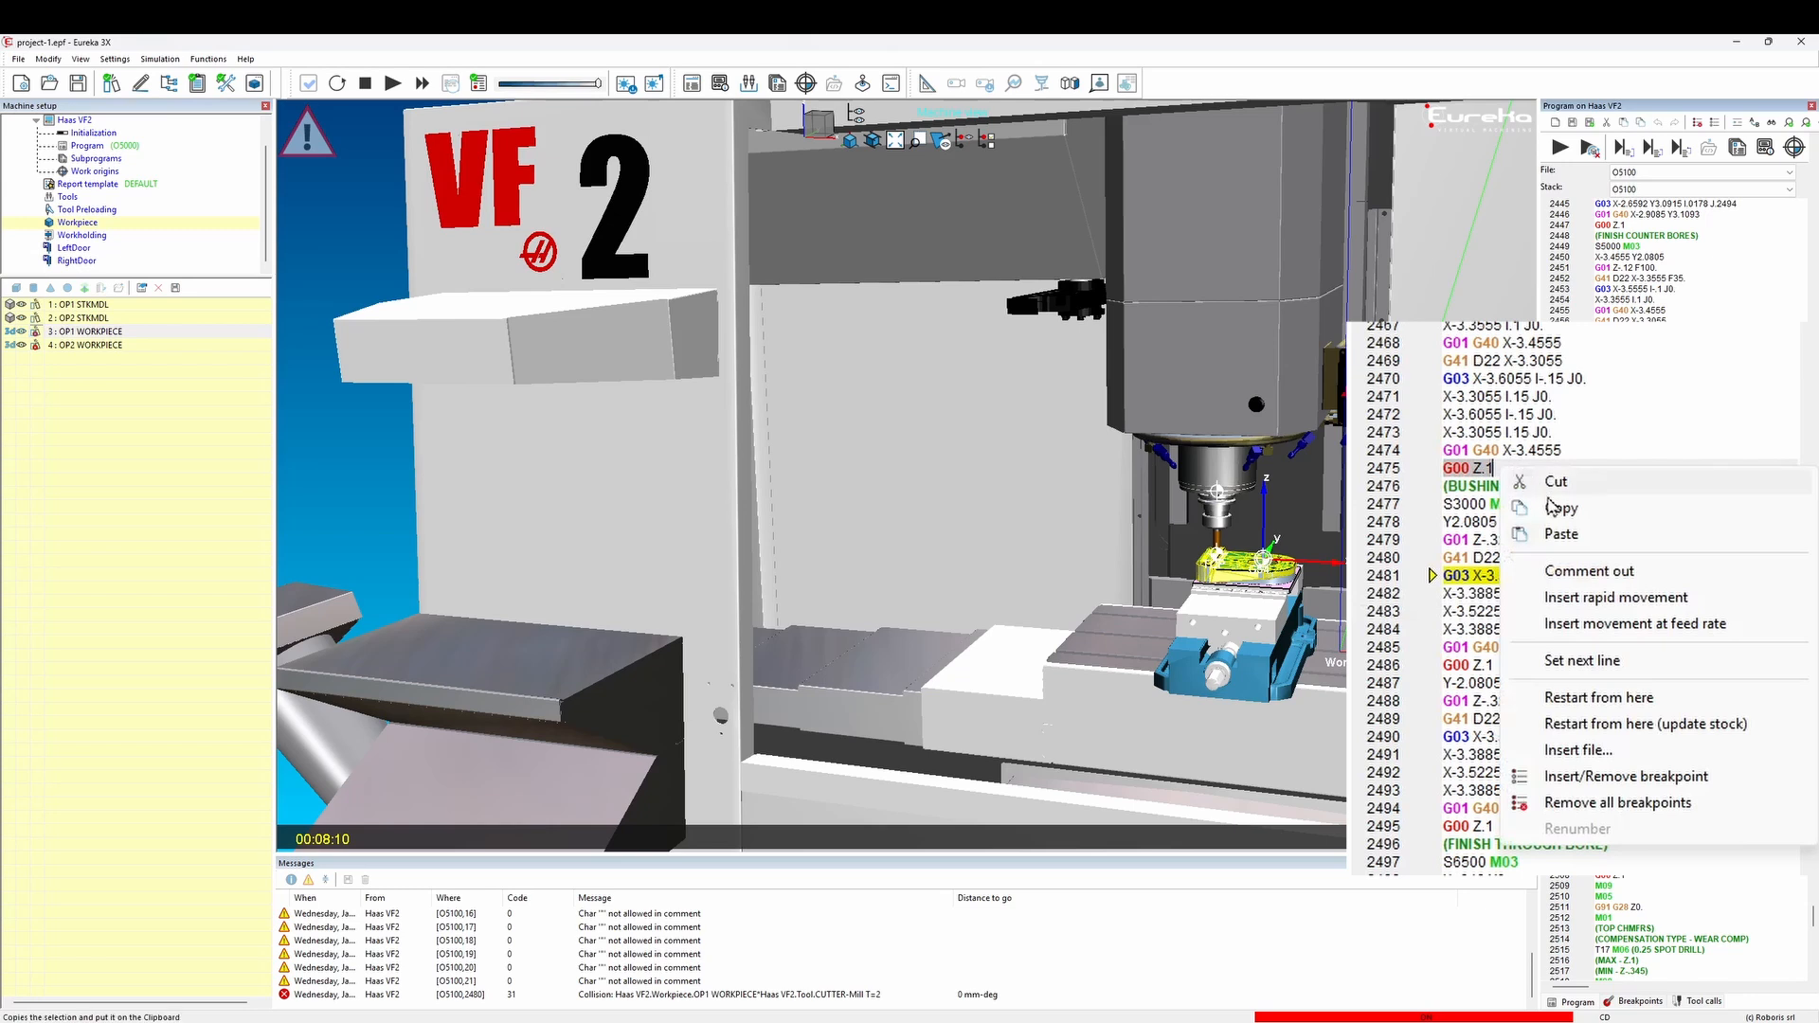
pyautogui.click(1646, 734)
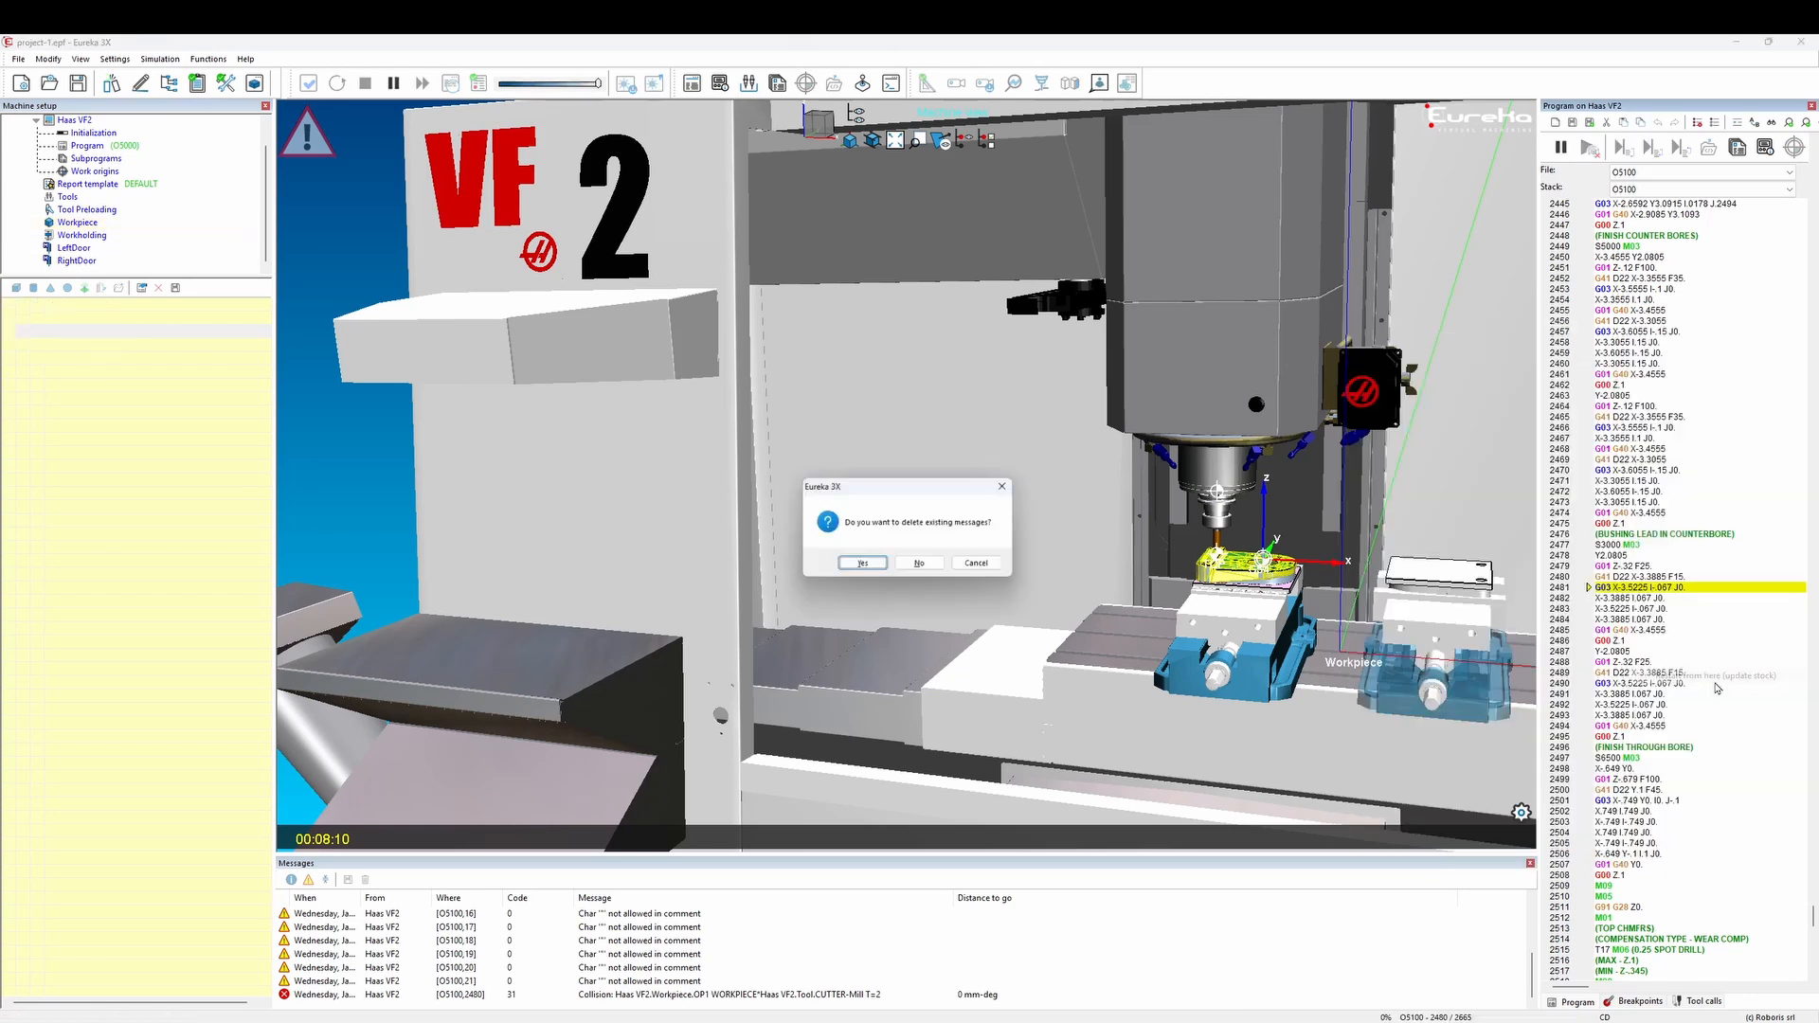
pyautogui.click(876, 568)
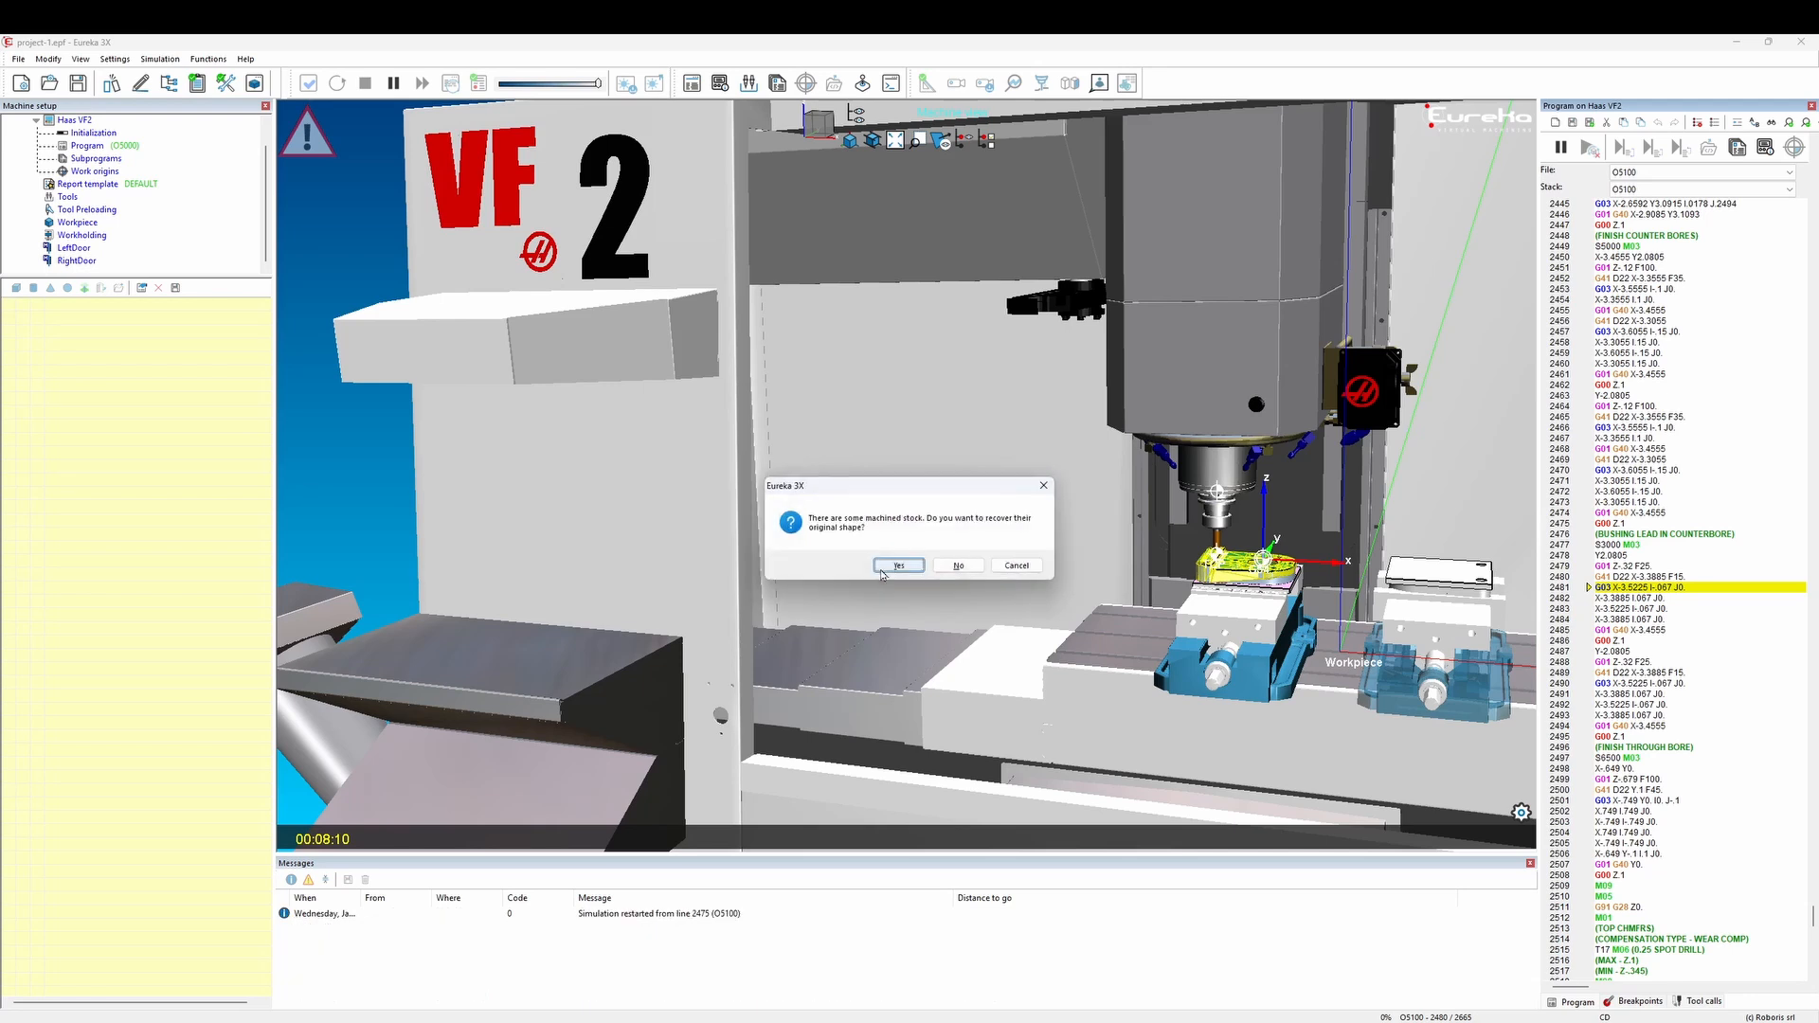
pyautogui.click(897, 565)
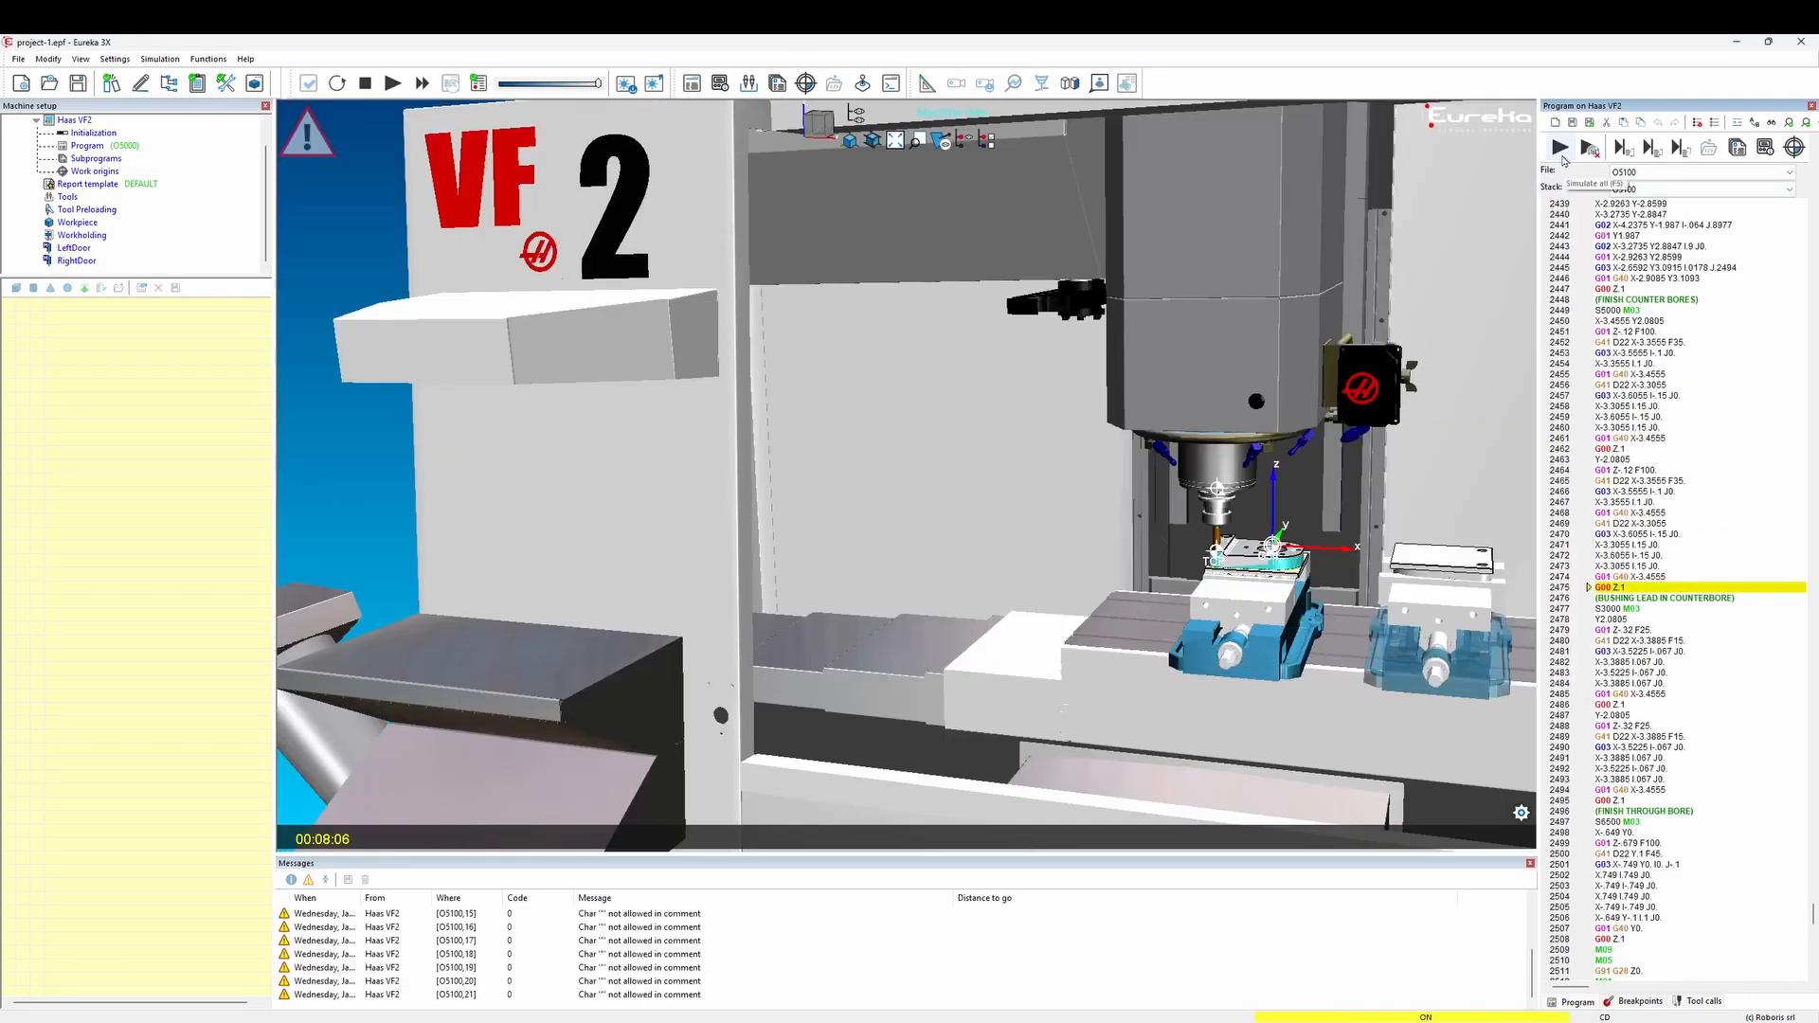
pyautogui.click(1560, 148)
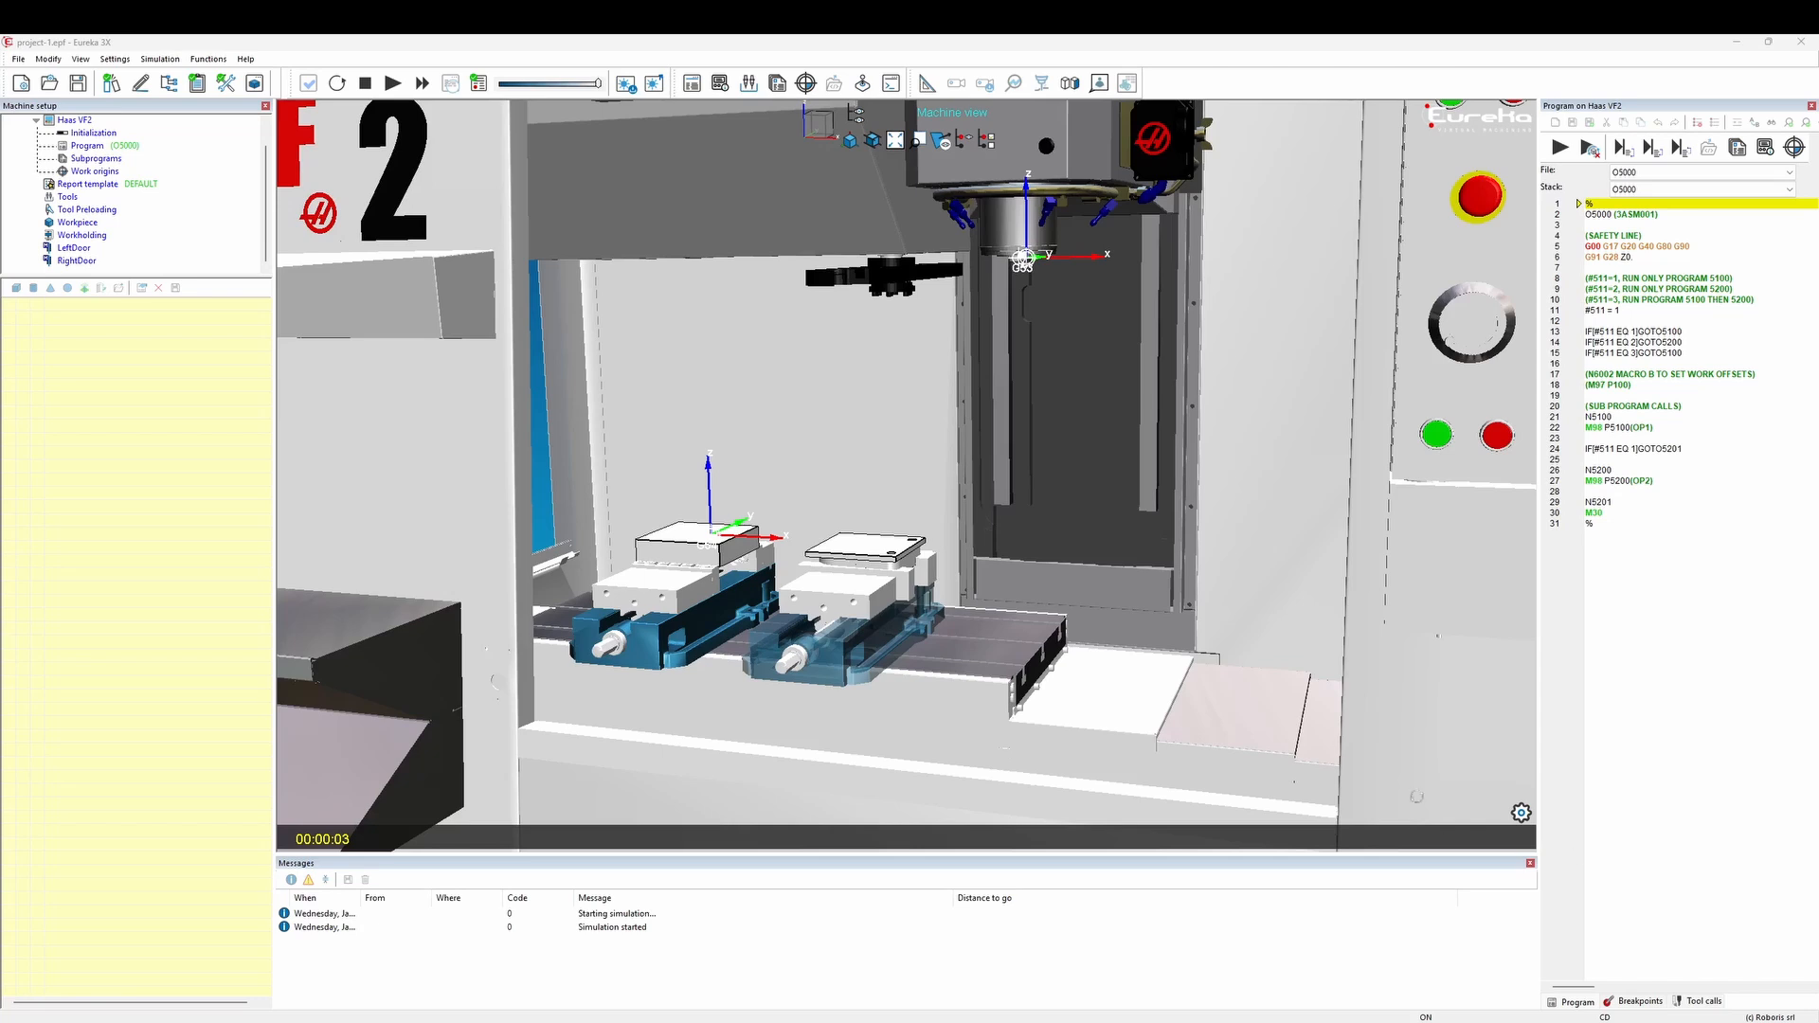
# Restart the simulation from the start of O5000, recovering the machined stock's original shape.
pyautogui.click(339, 85)
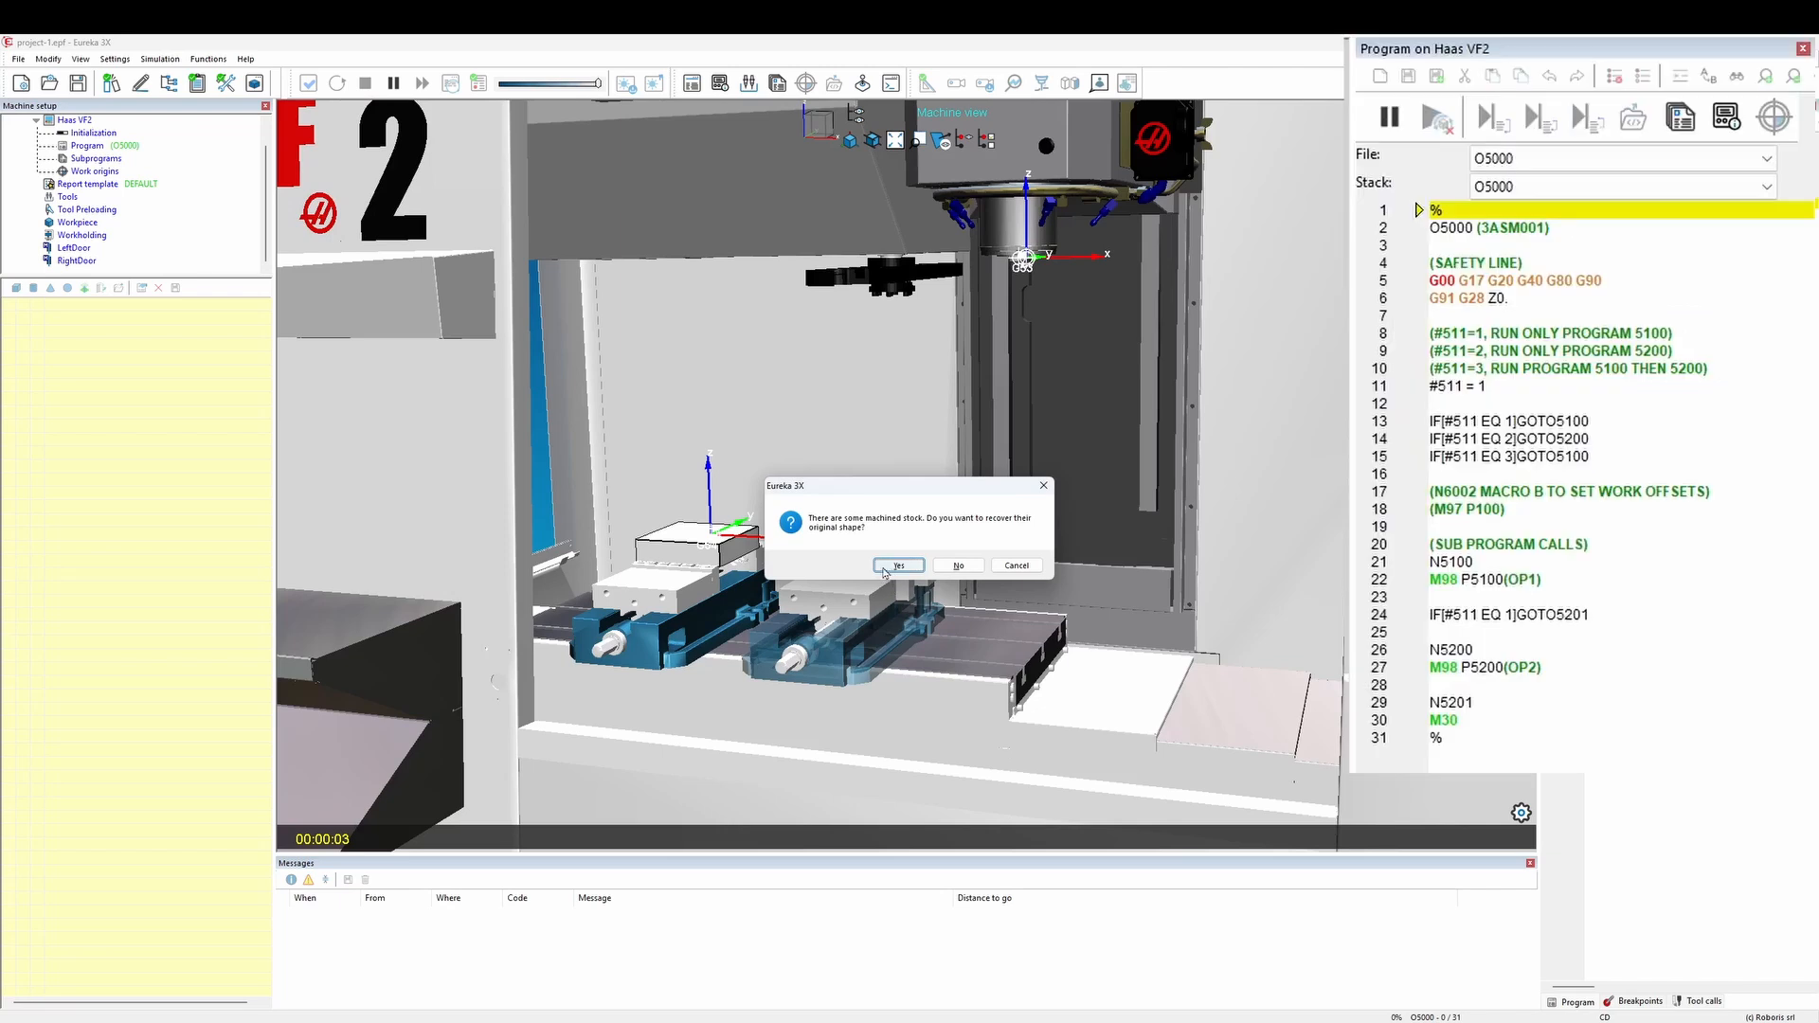
pyautogui.click(891, 566)
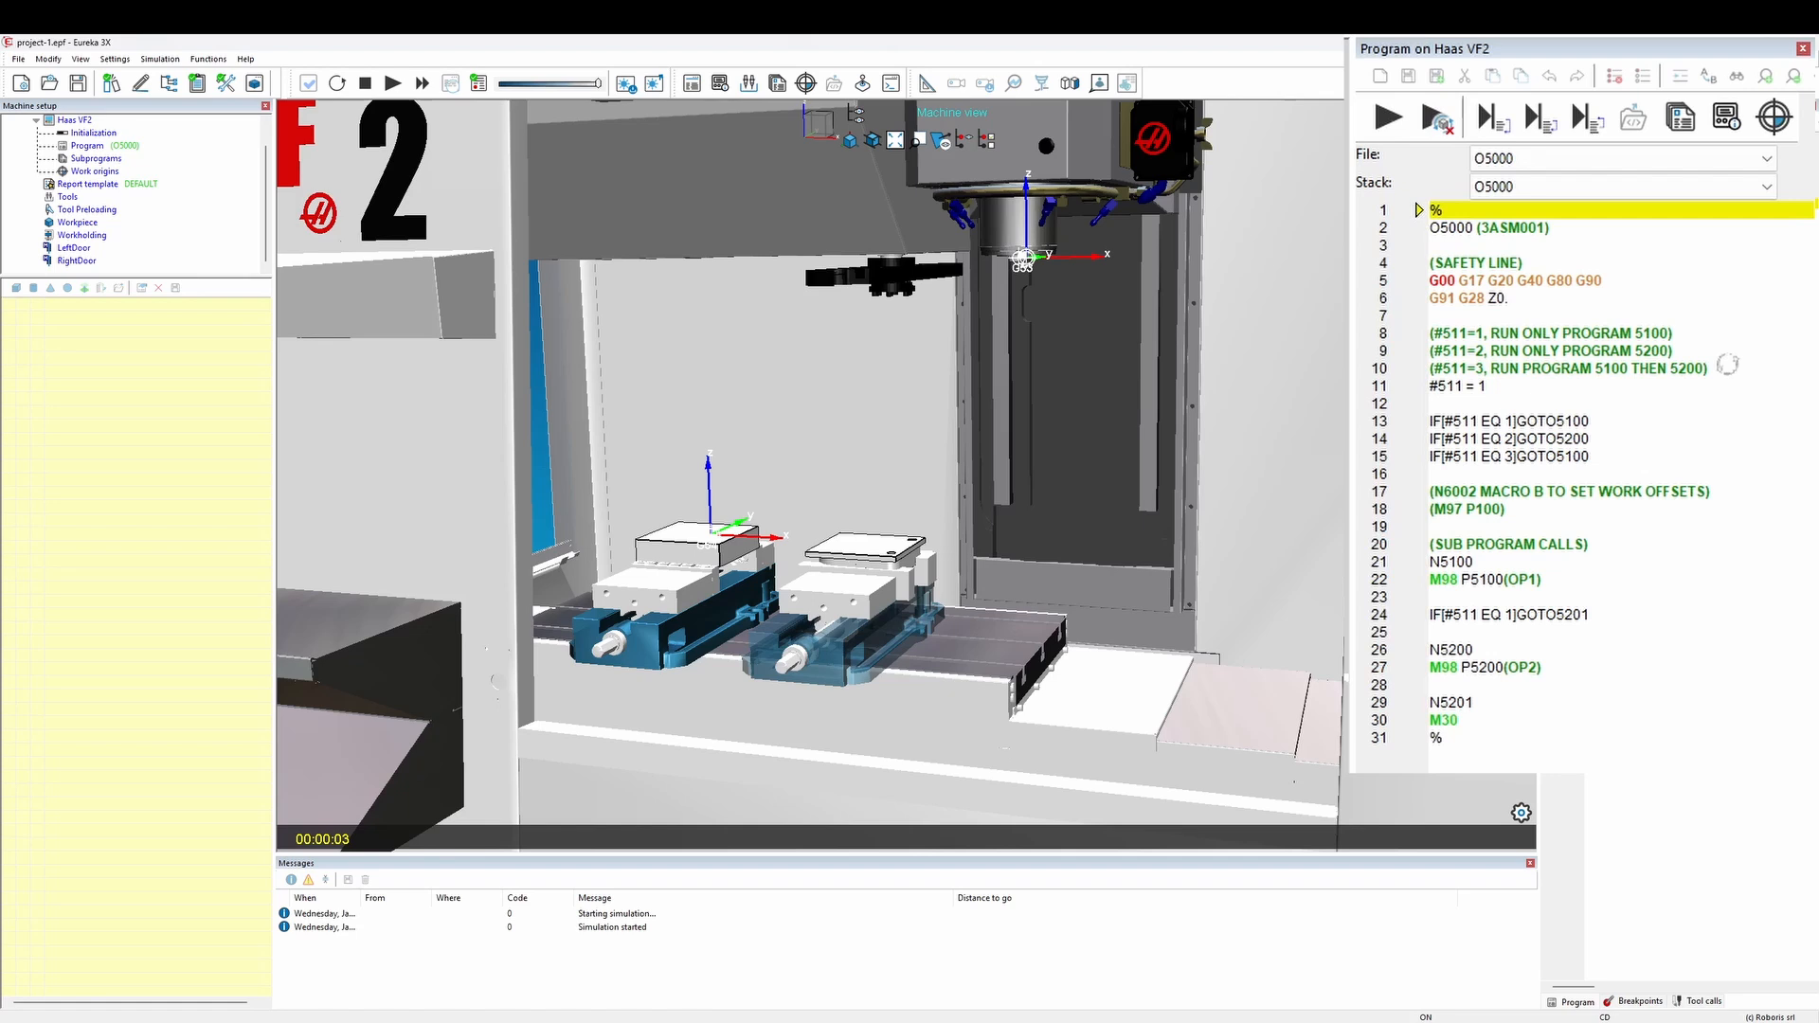
# Set #511 to 3 on line 11 of O5000 and restore it to 1.
pyautogui.click(1539, 386)
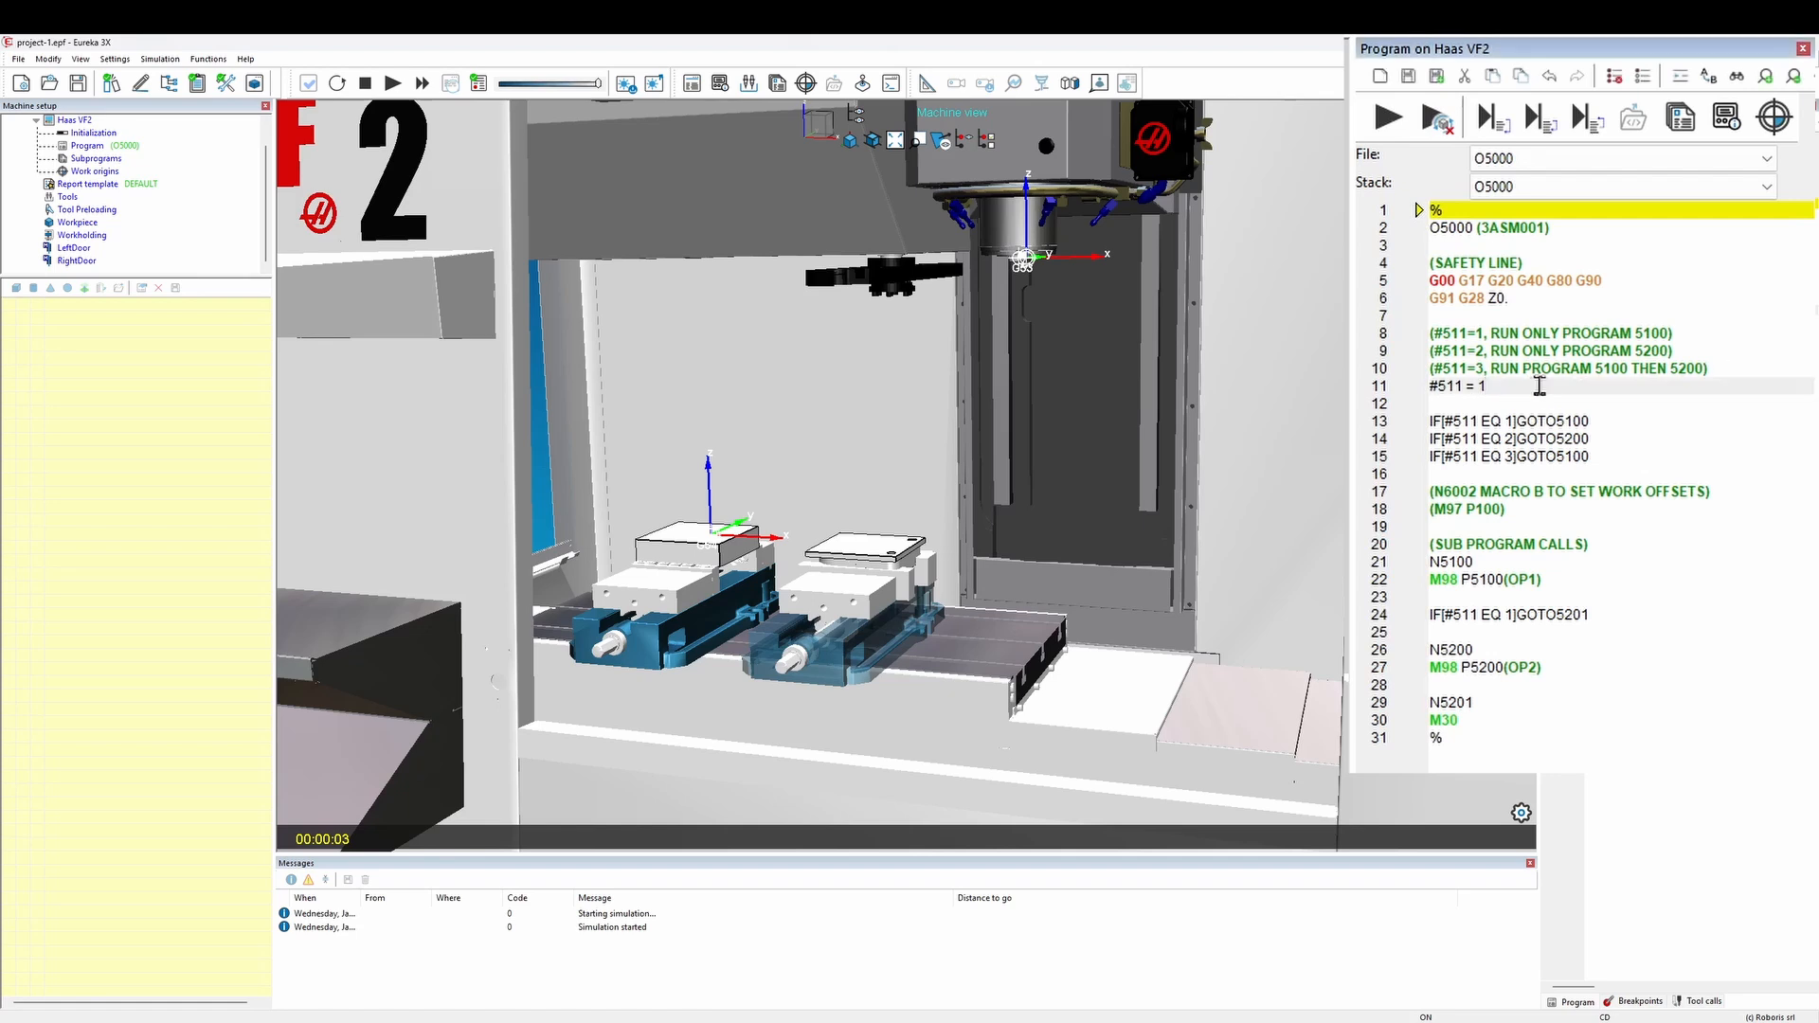
pyautogui.press('BackSpace')
pyautogui.write('3')
pyautogui.press('BackSpace')
pyautogui.write('1')
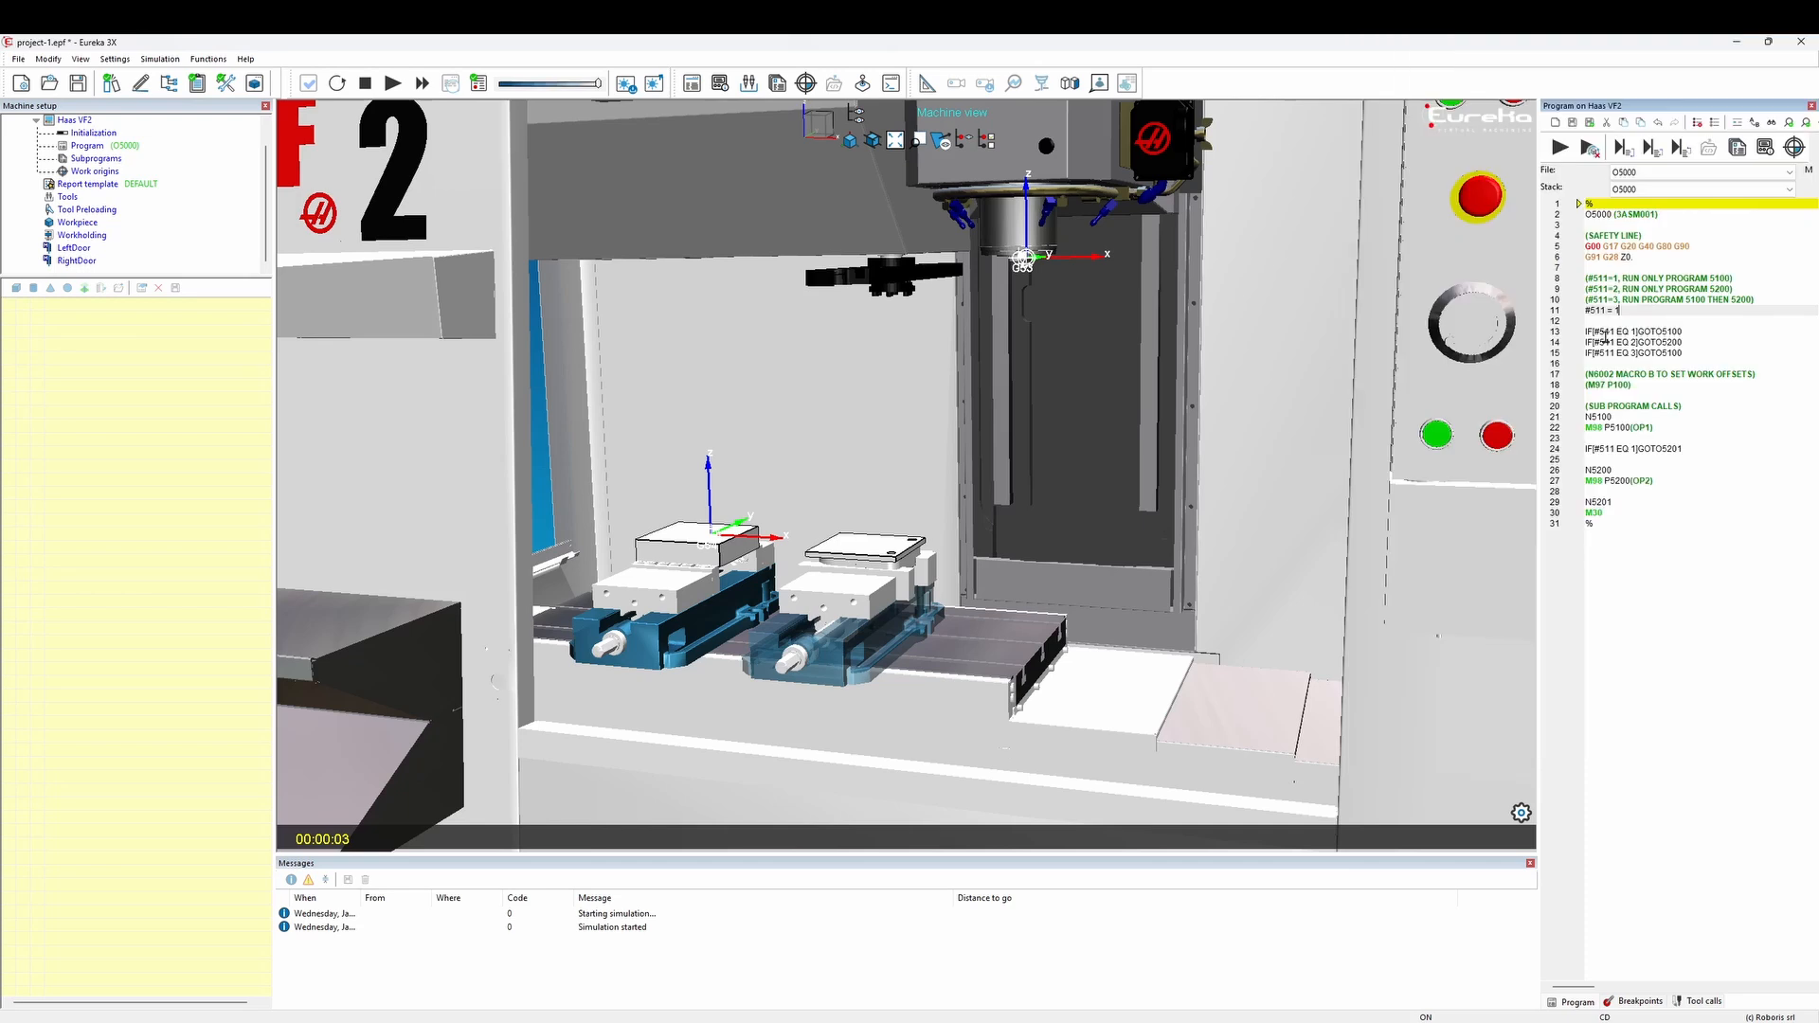
# Run the whole program as a fast simulation and dismiss the completion message.
pyautogui.click(422, 84)
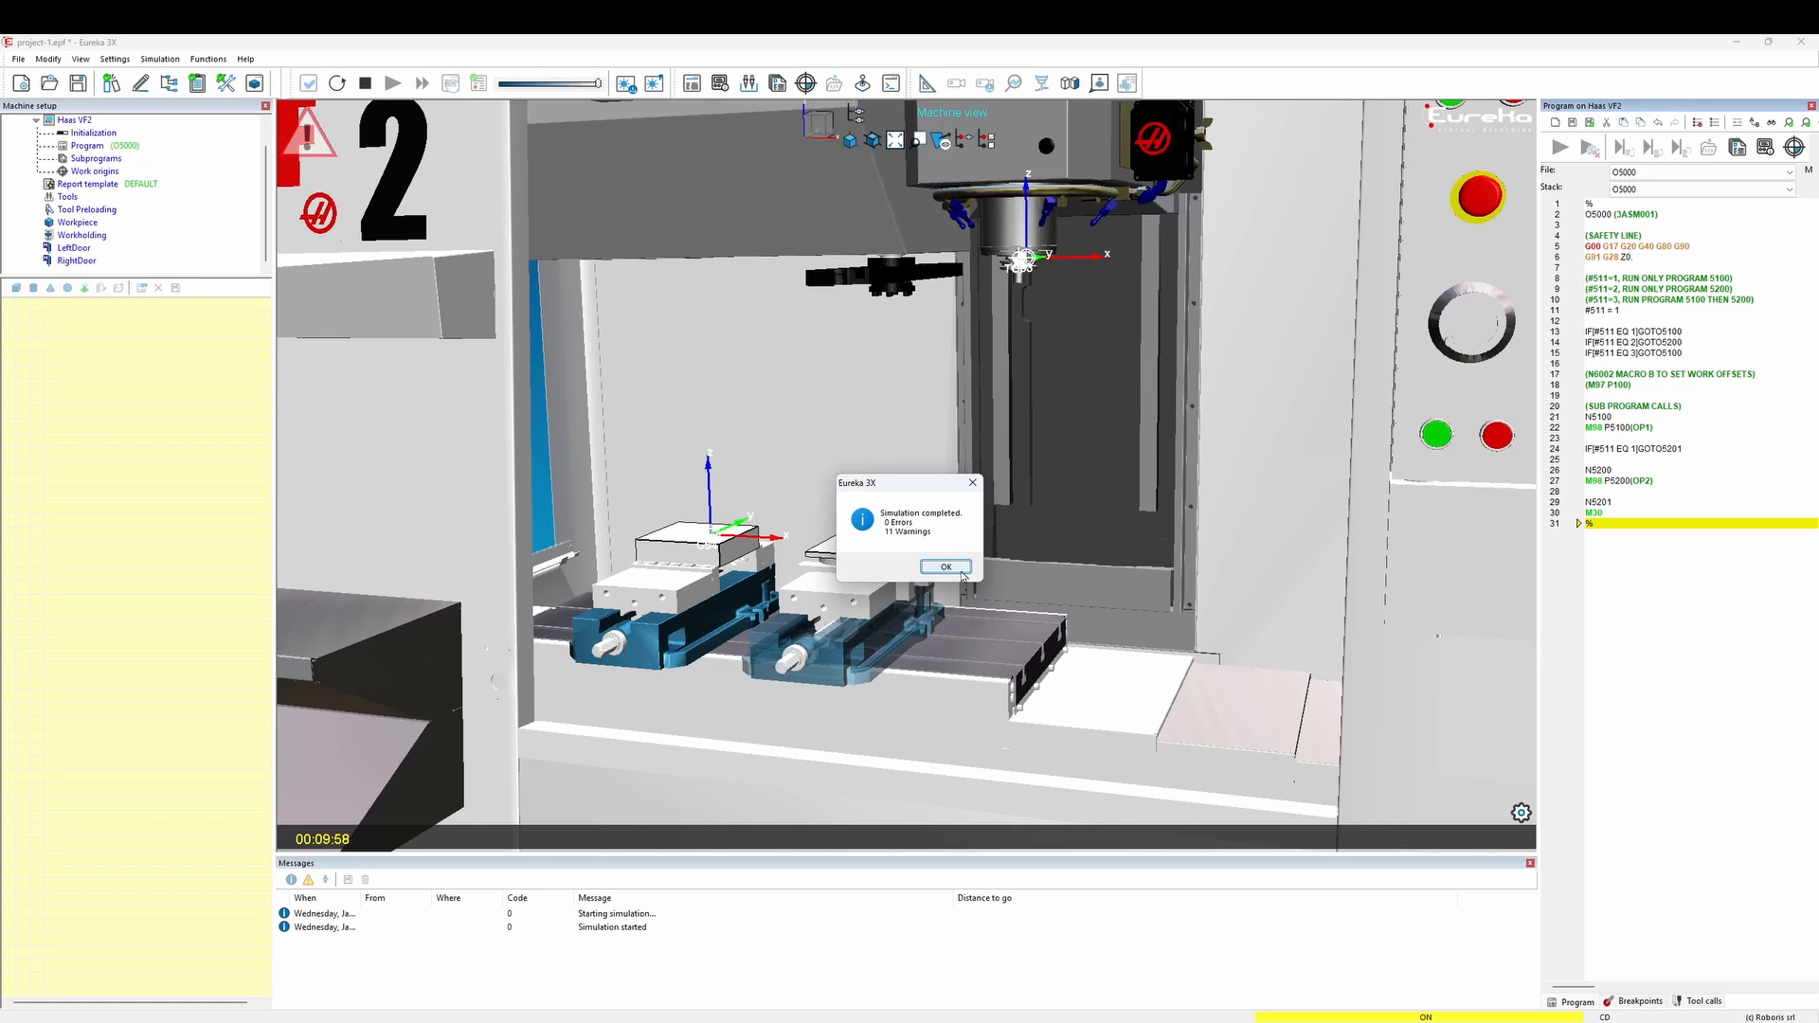
pyautogui.click(963, 572)
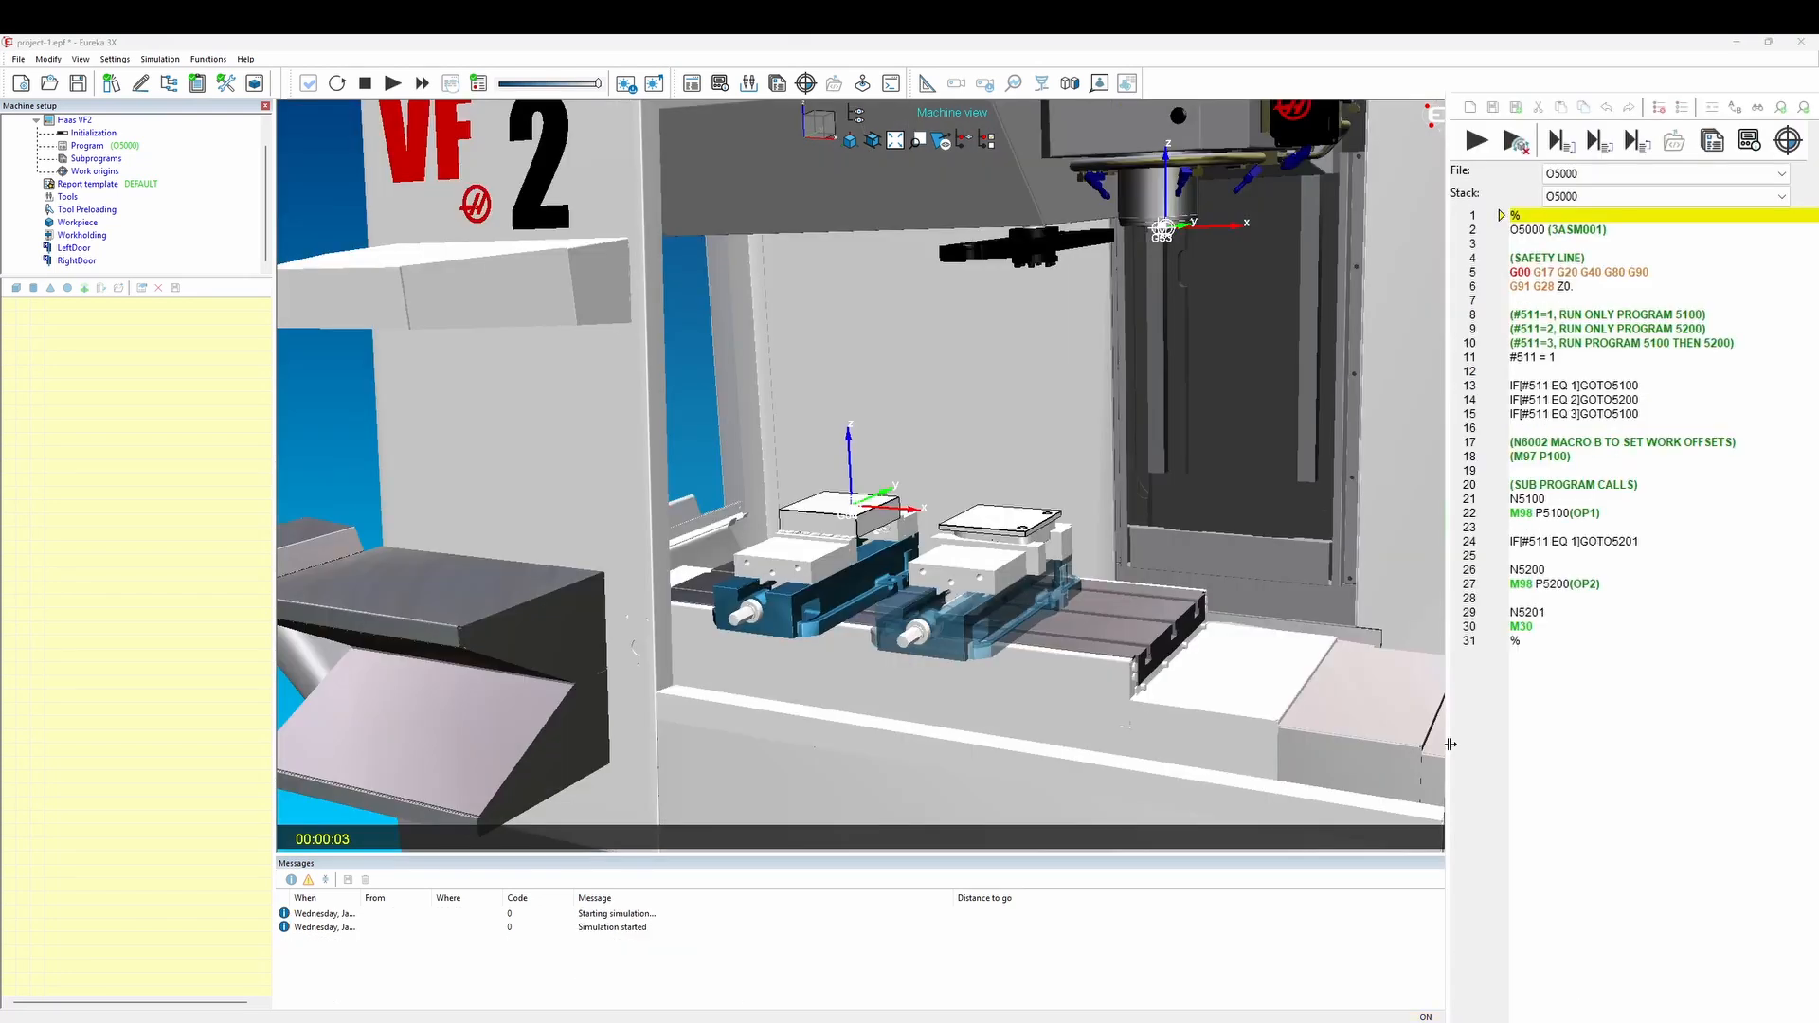
# Display subprogram O5100 and change the Z value on line 46, after G43 H9, to Z-2.
pyautogui.click(1779, 174)
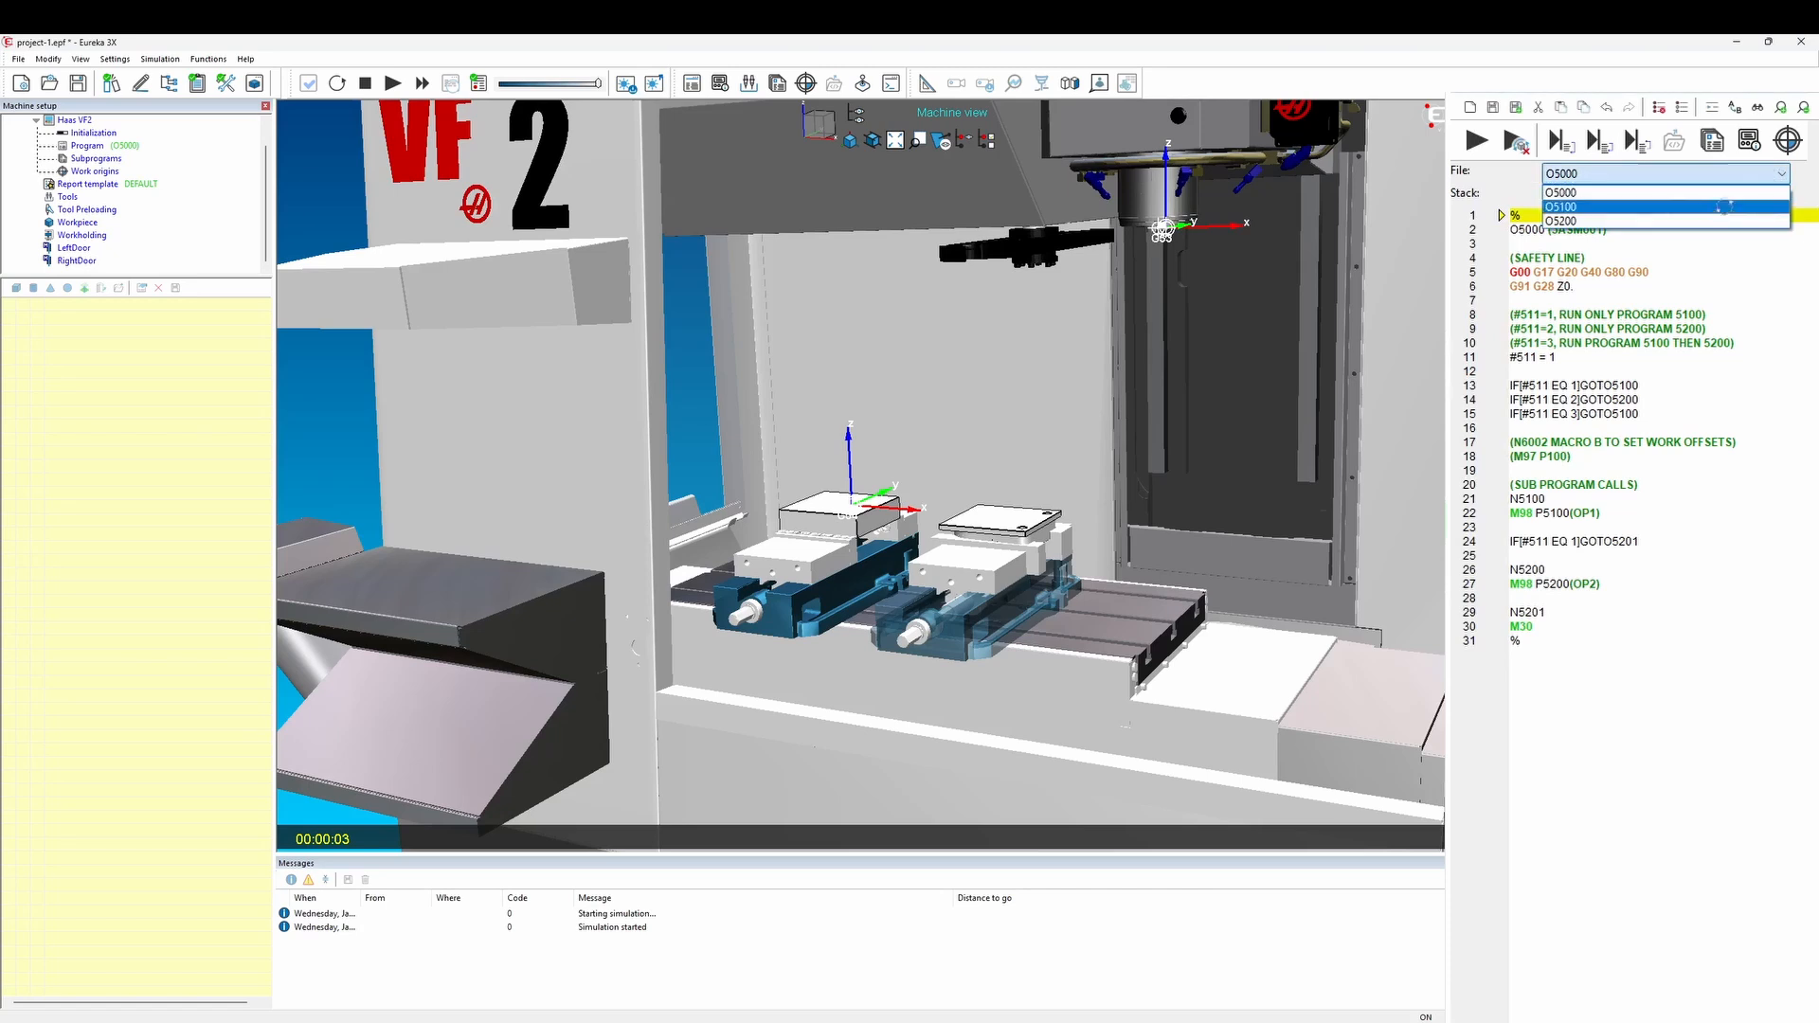
pyautogui.click(1722, 207)
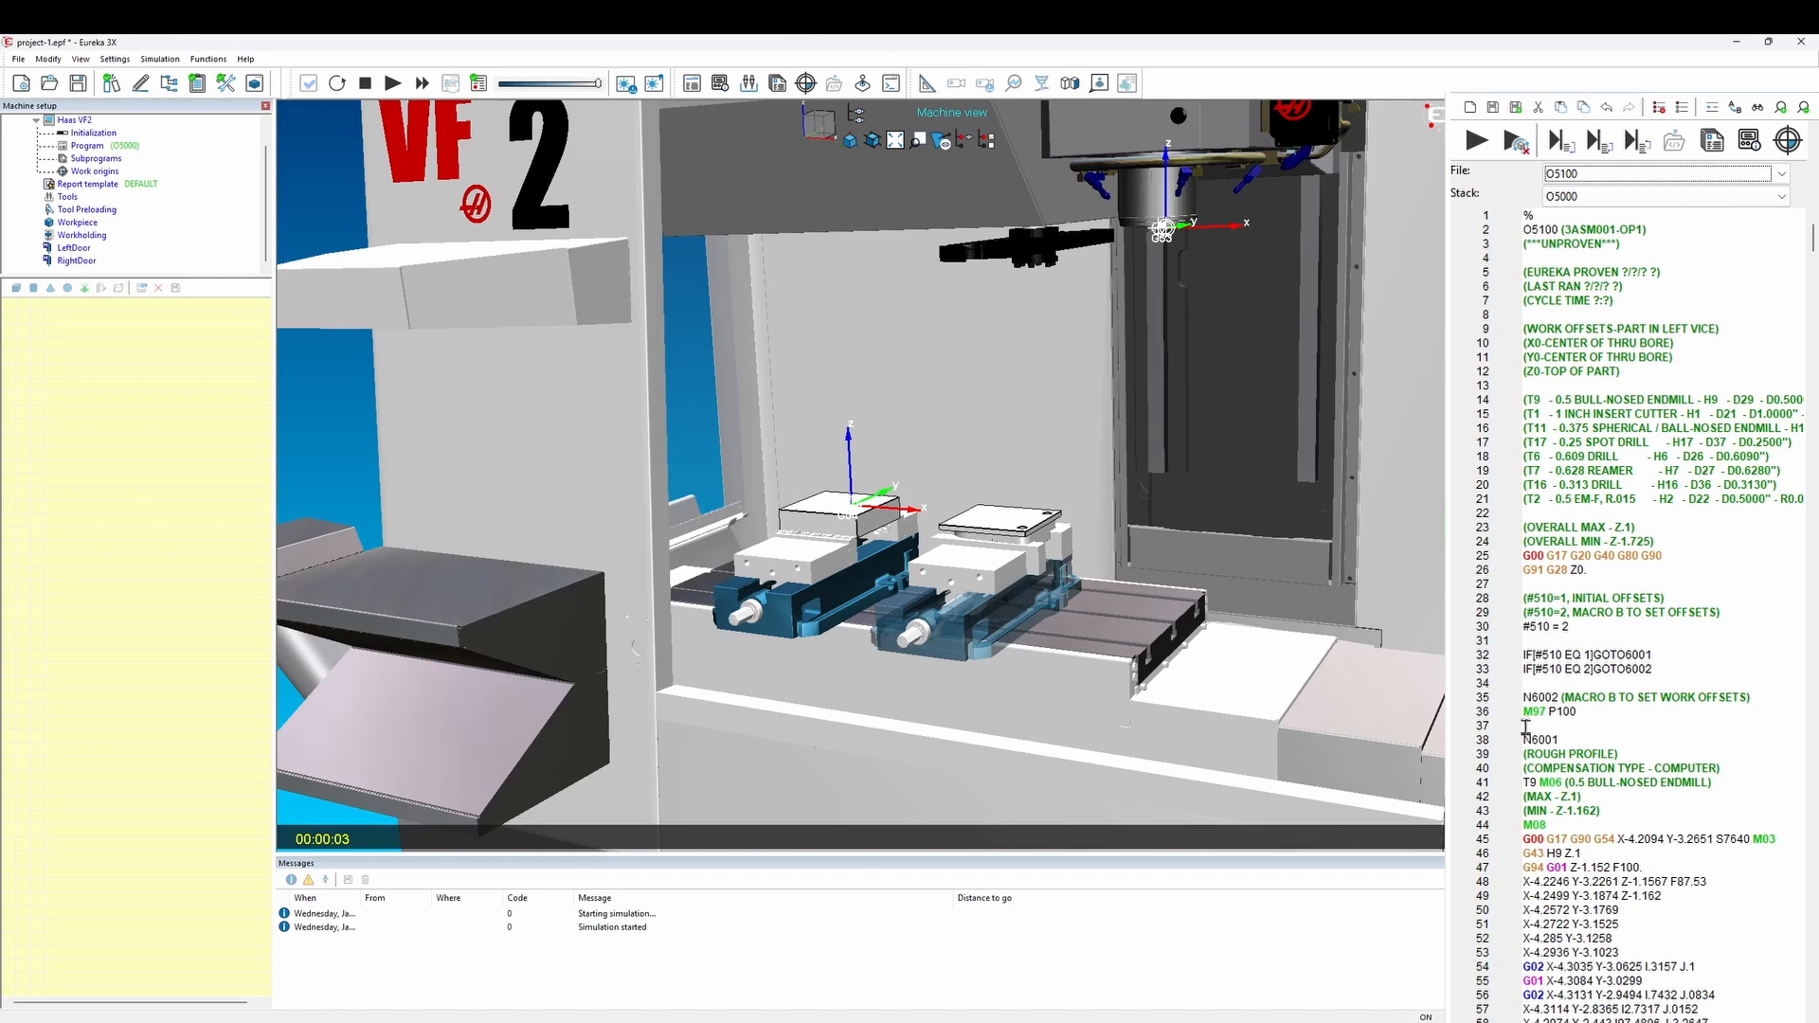
pyautogui.press('BackSpace')
pyautogui.press('BackSpace')
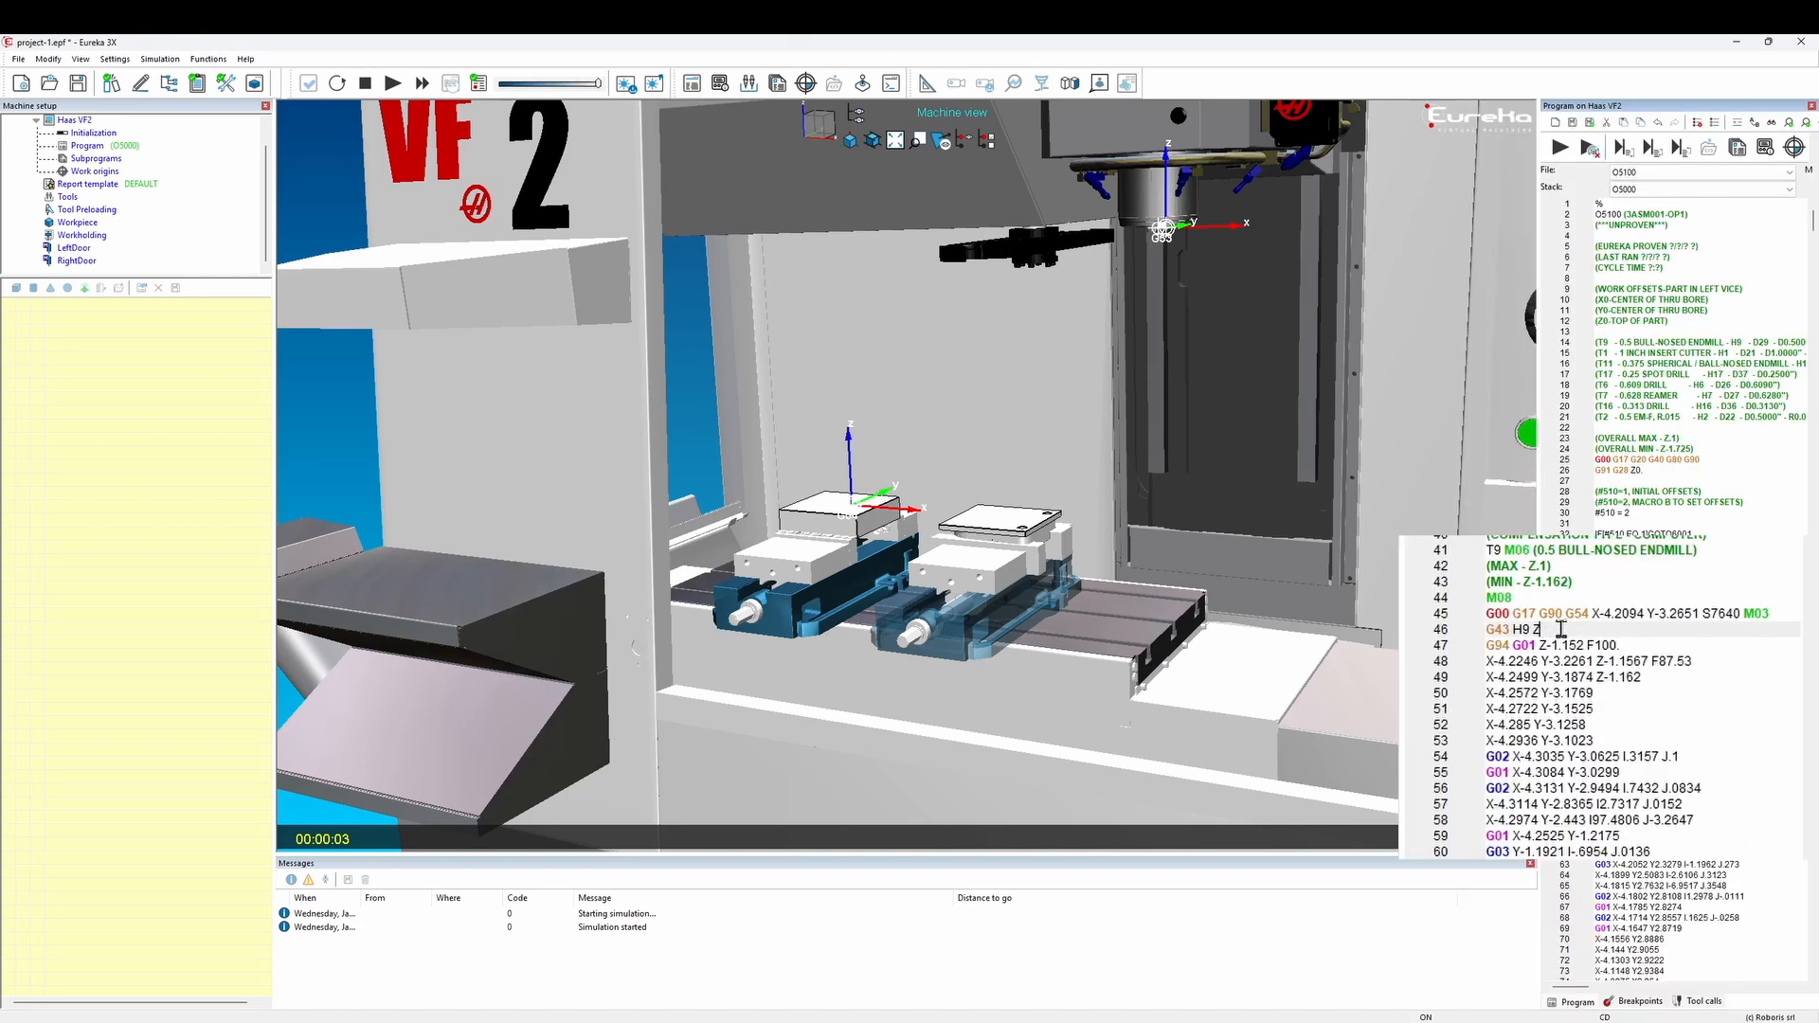
pyautogui.write('-2')
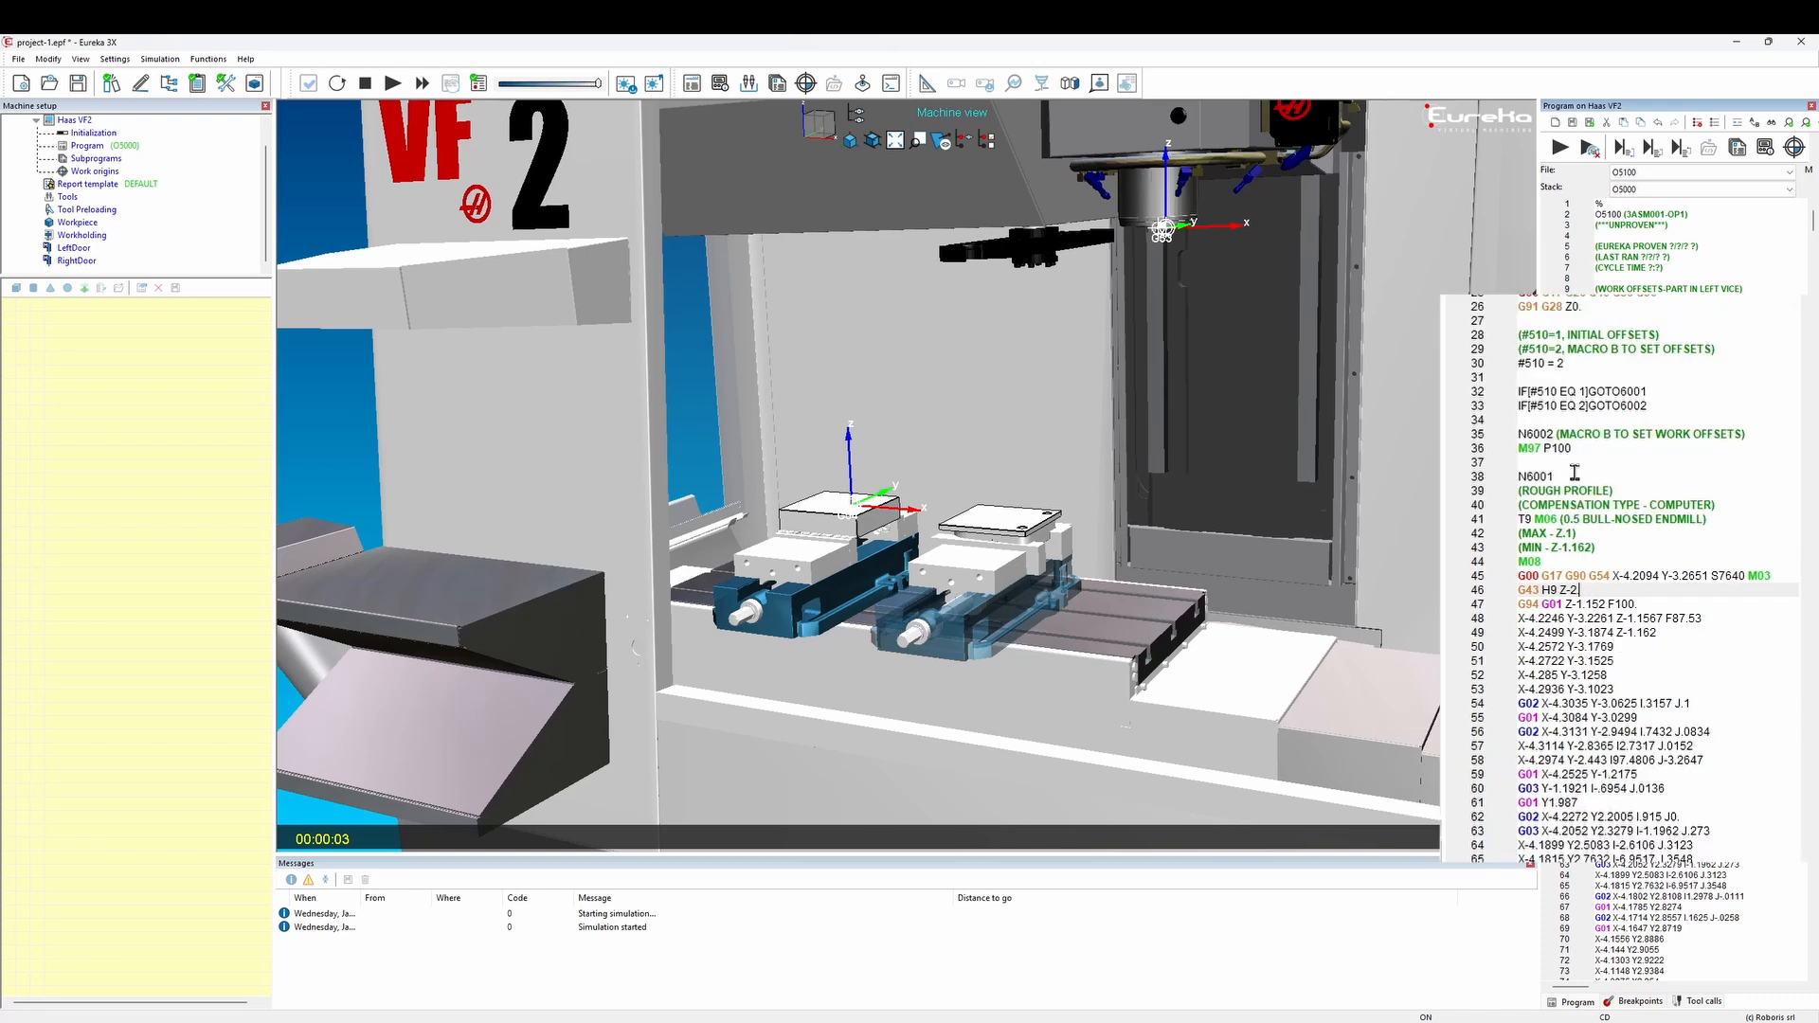
# Restart O5100 from line 38 with the stock updated, deleting existing messages and updating the modified program files, and run the simulation.
pyautogui.rightClick(1577, 481)
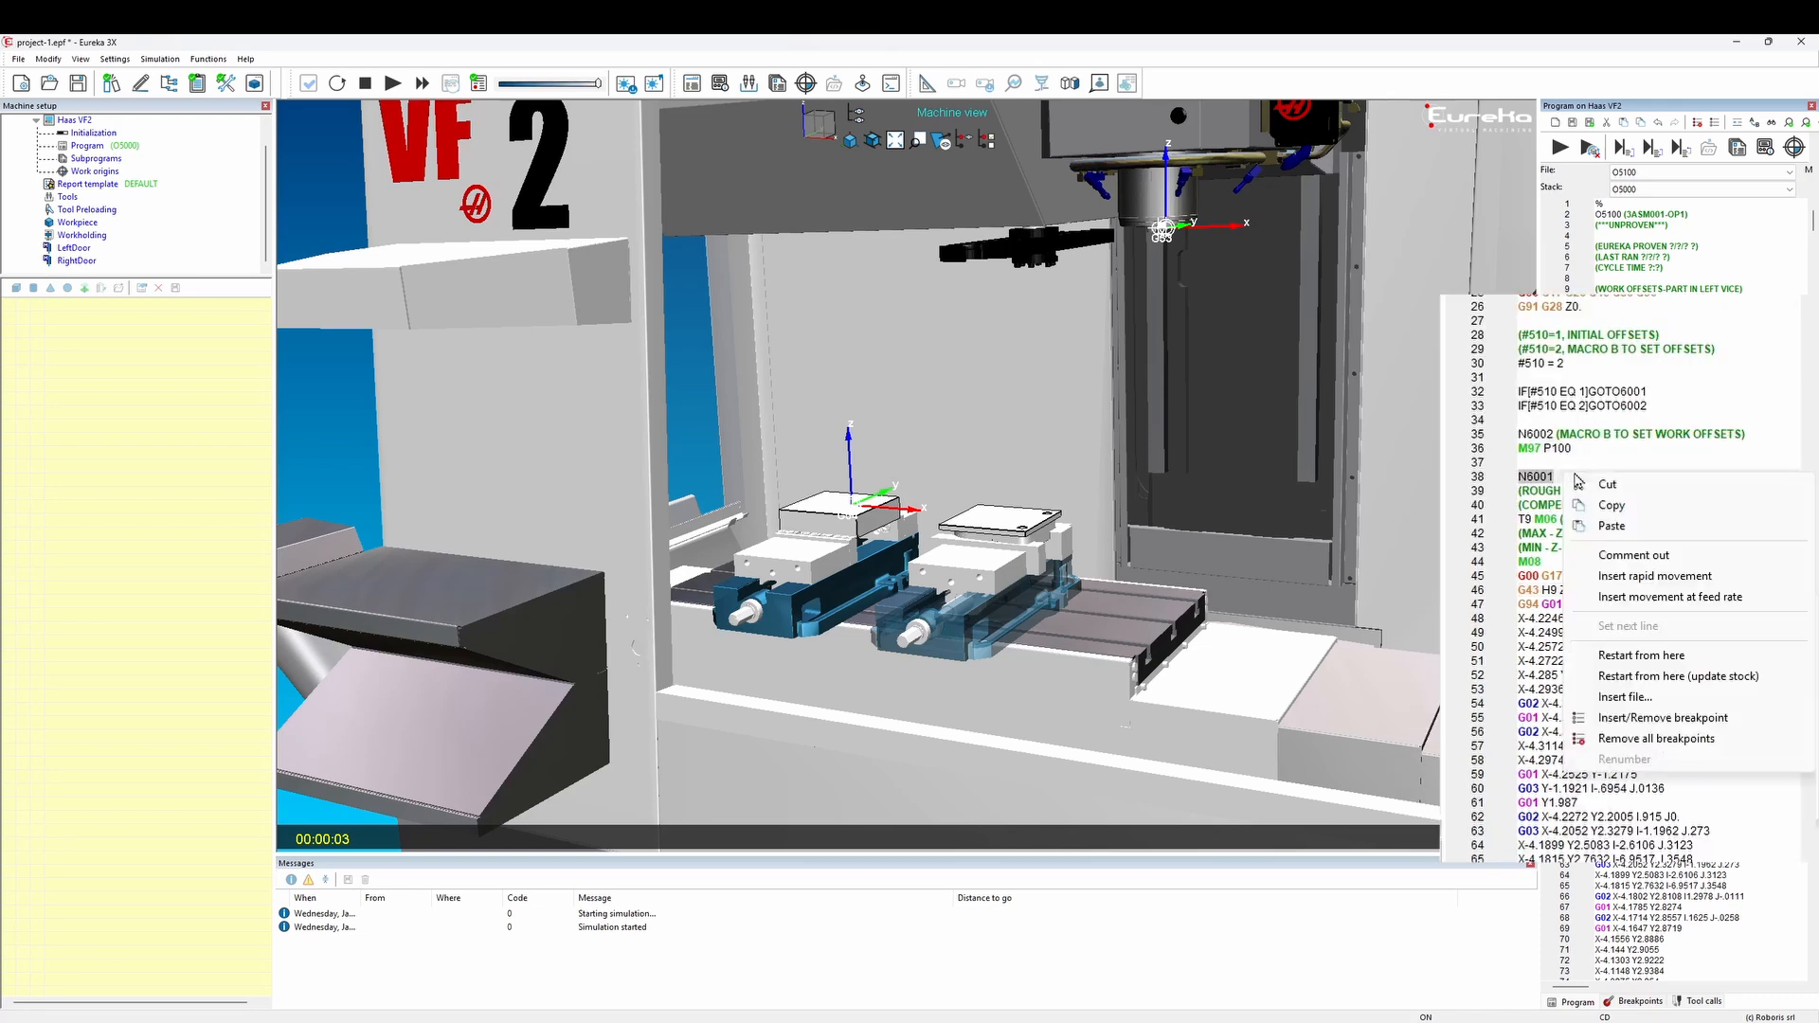
pyautogui.click(1653, 676)
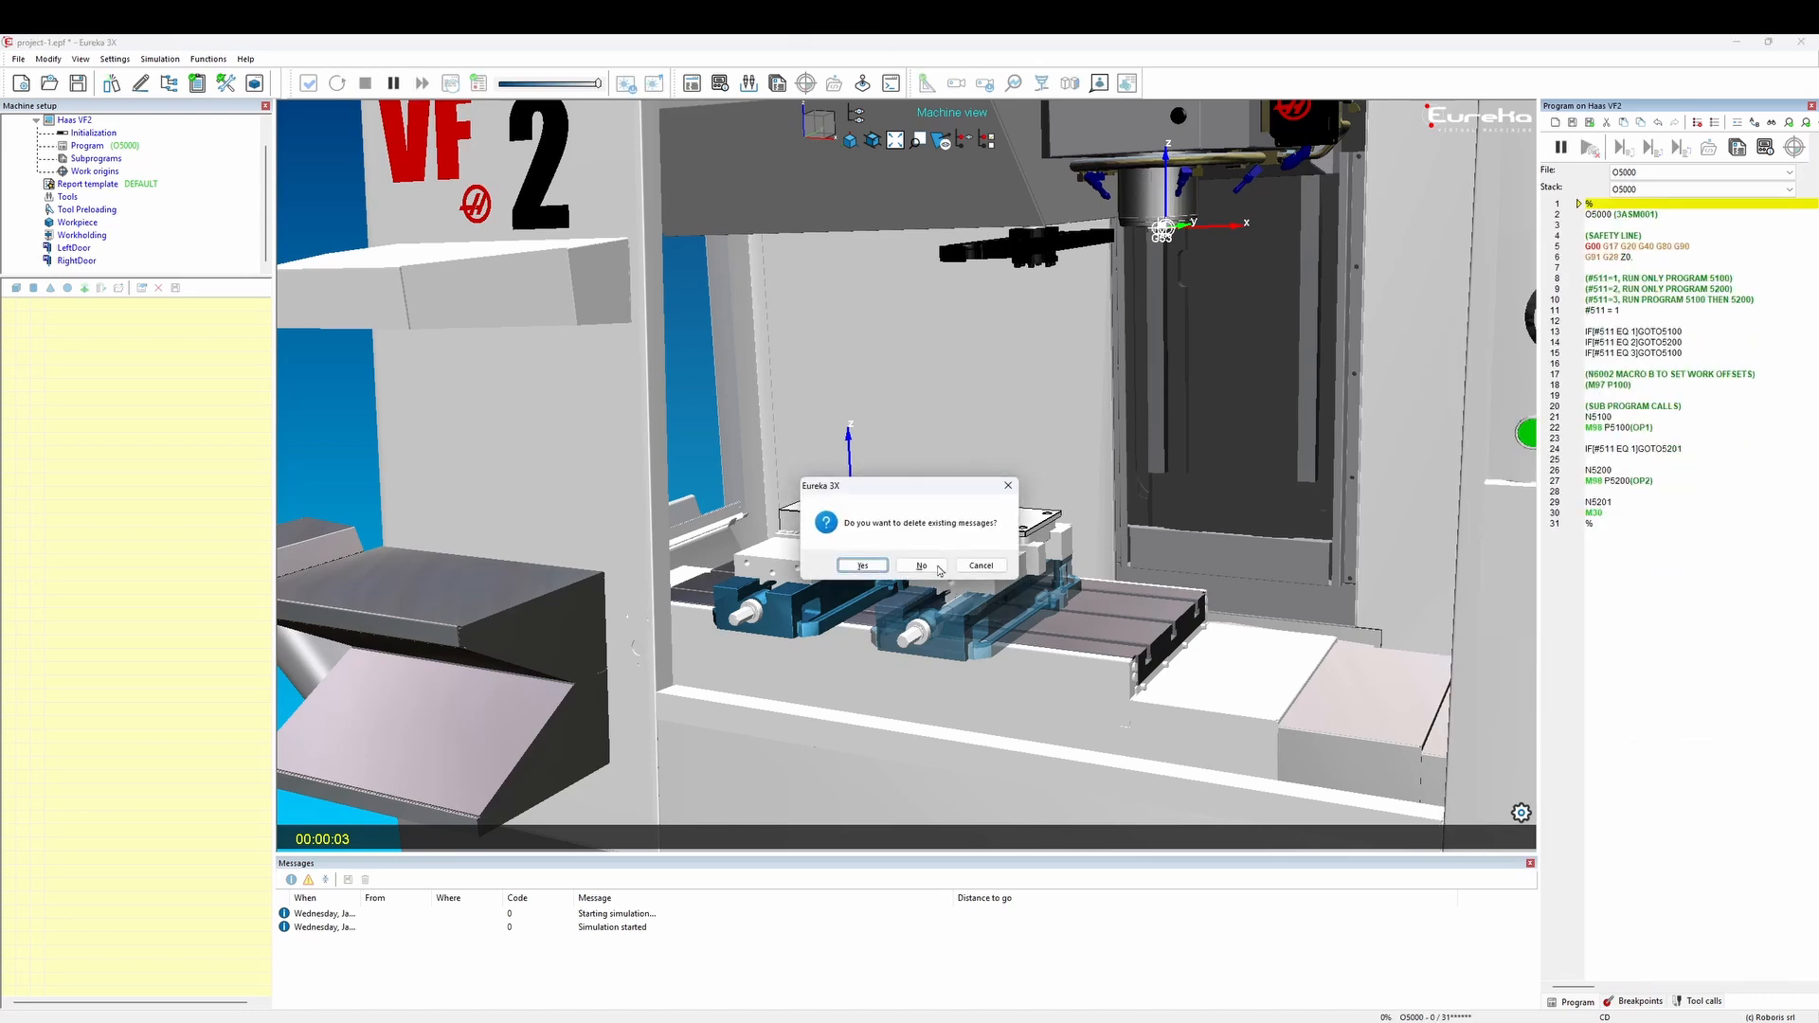
pyautogui.click(846, 567)
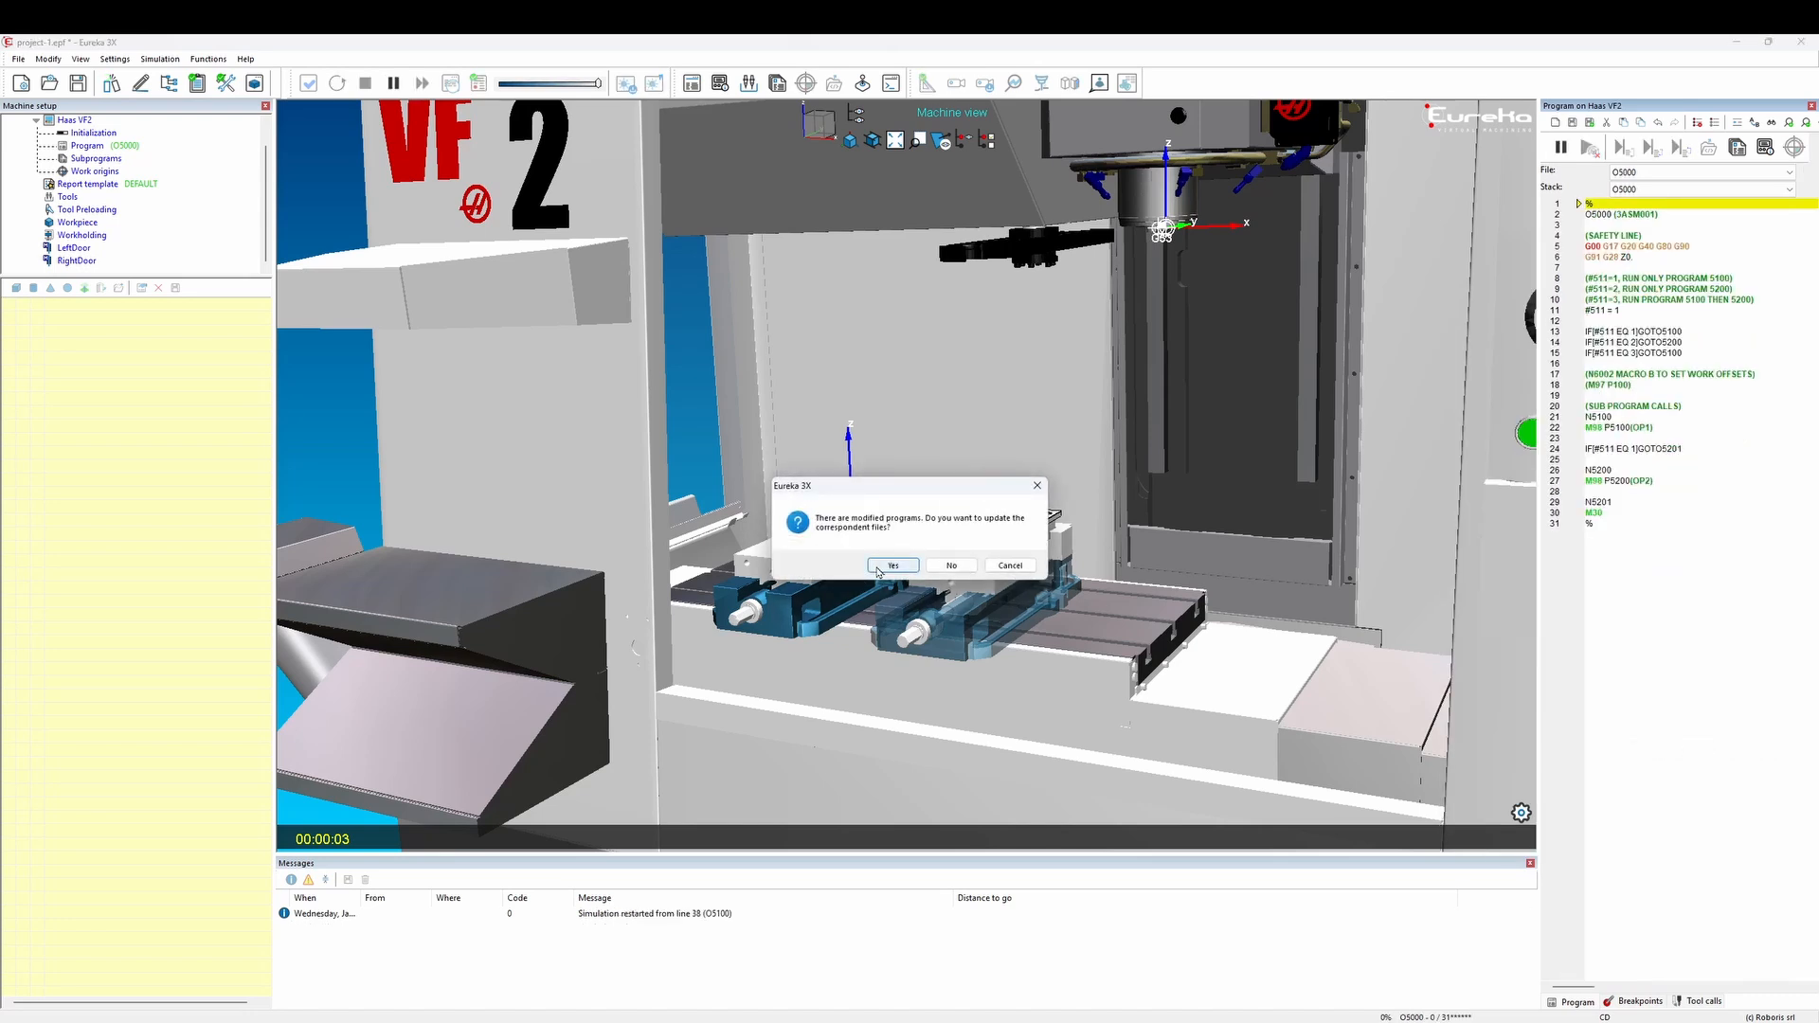
pyautogui.click(891, 569)
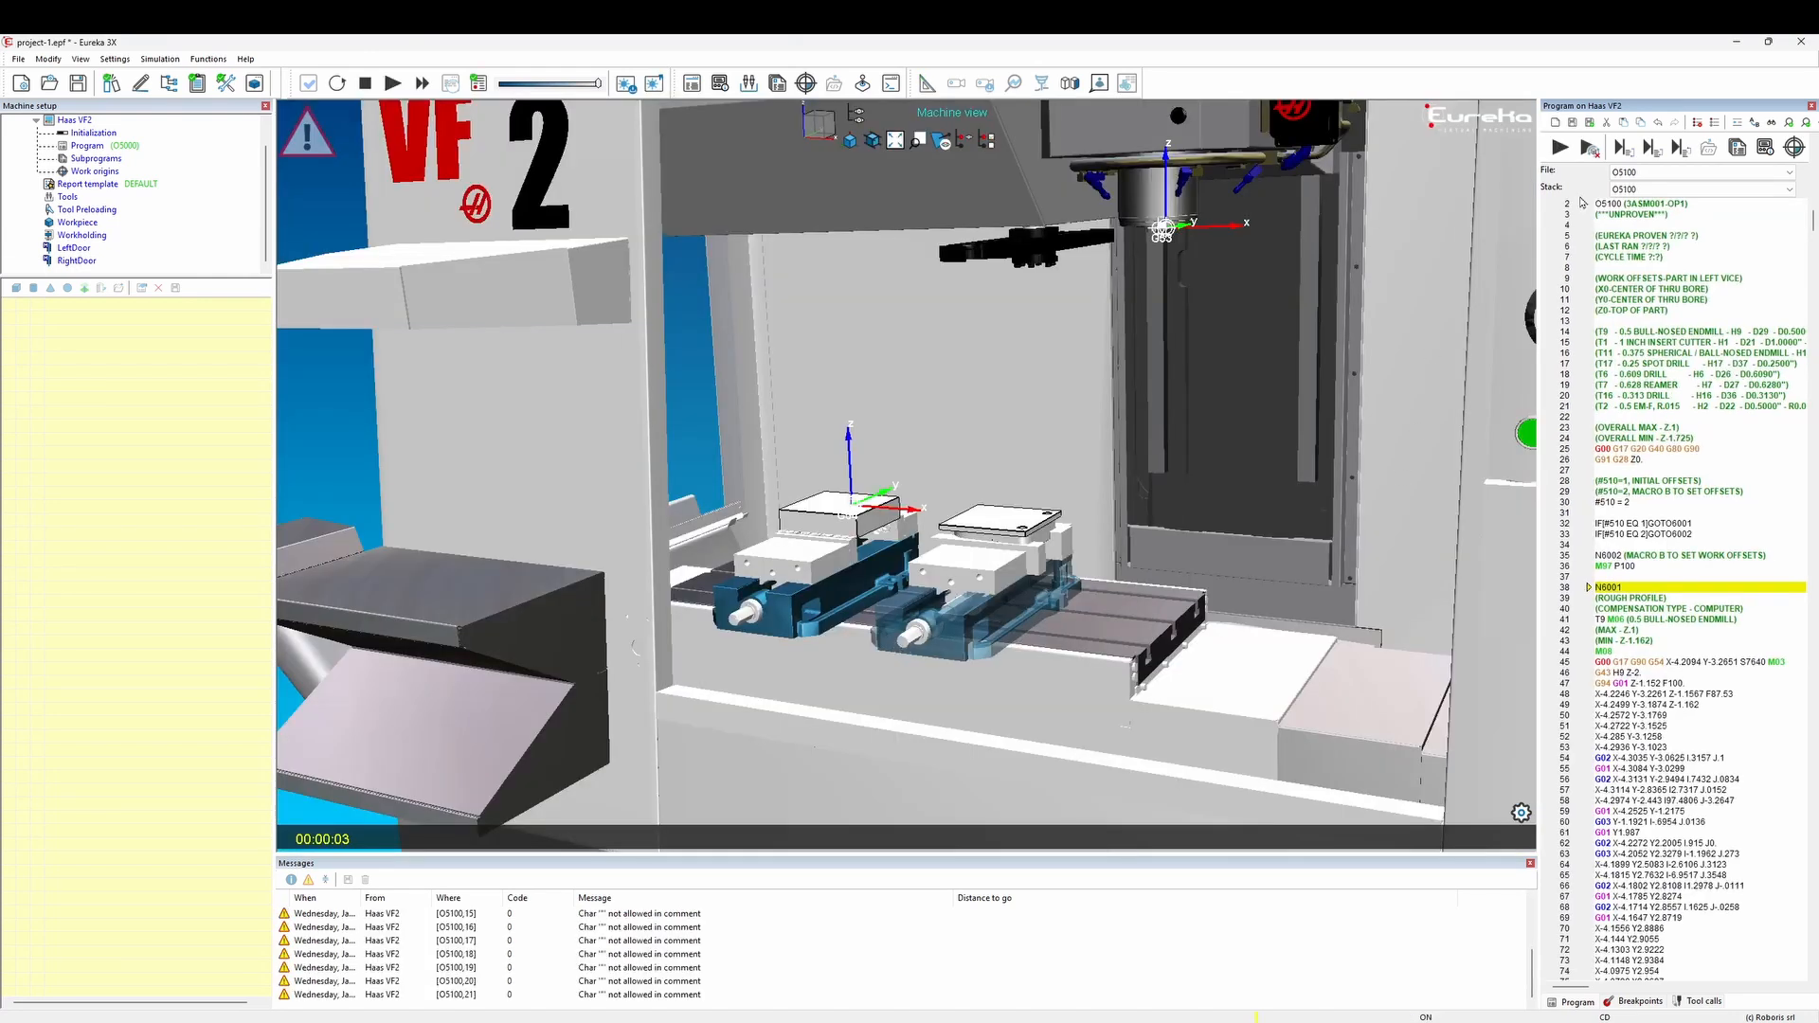
pyautogui.click(1560, 149)
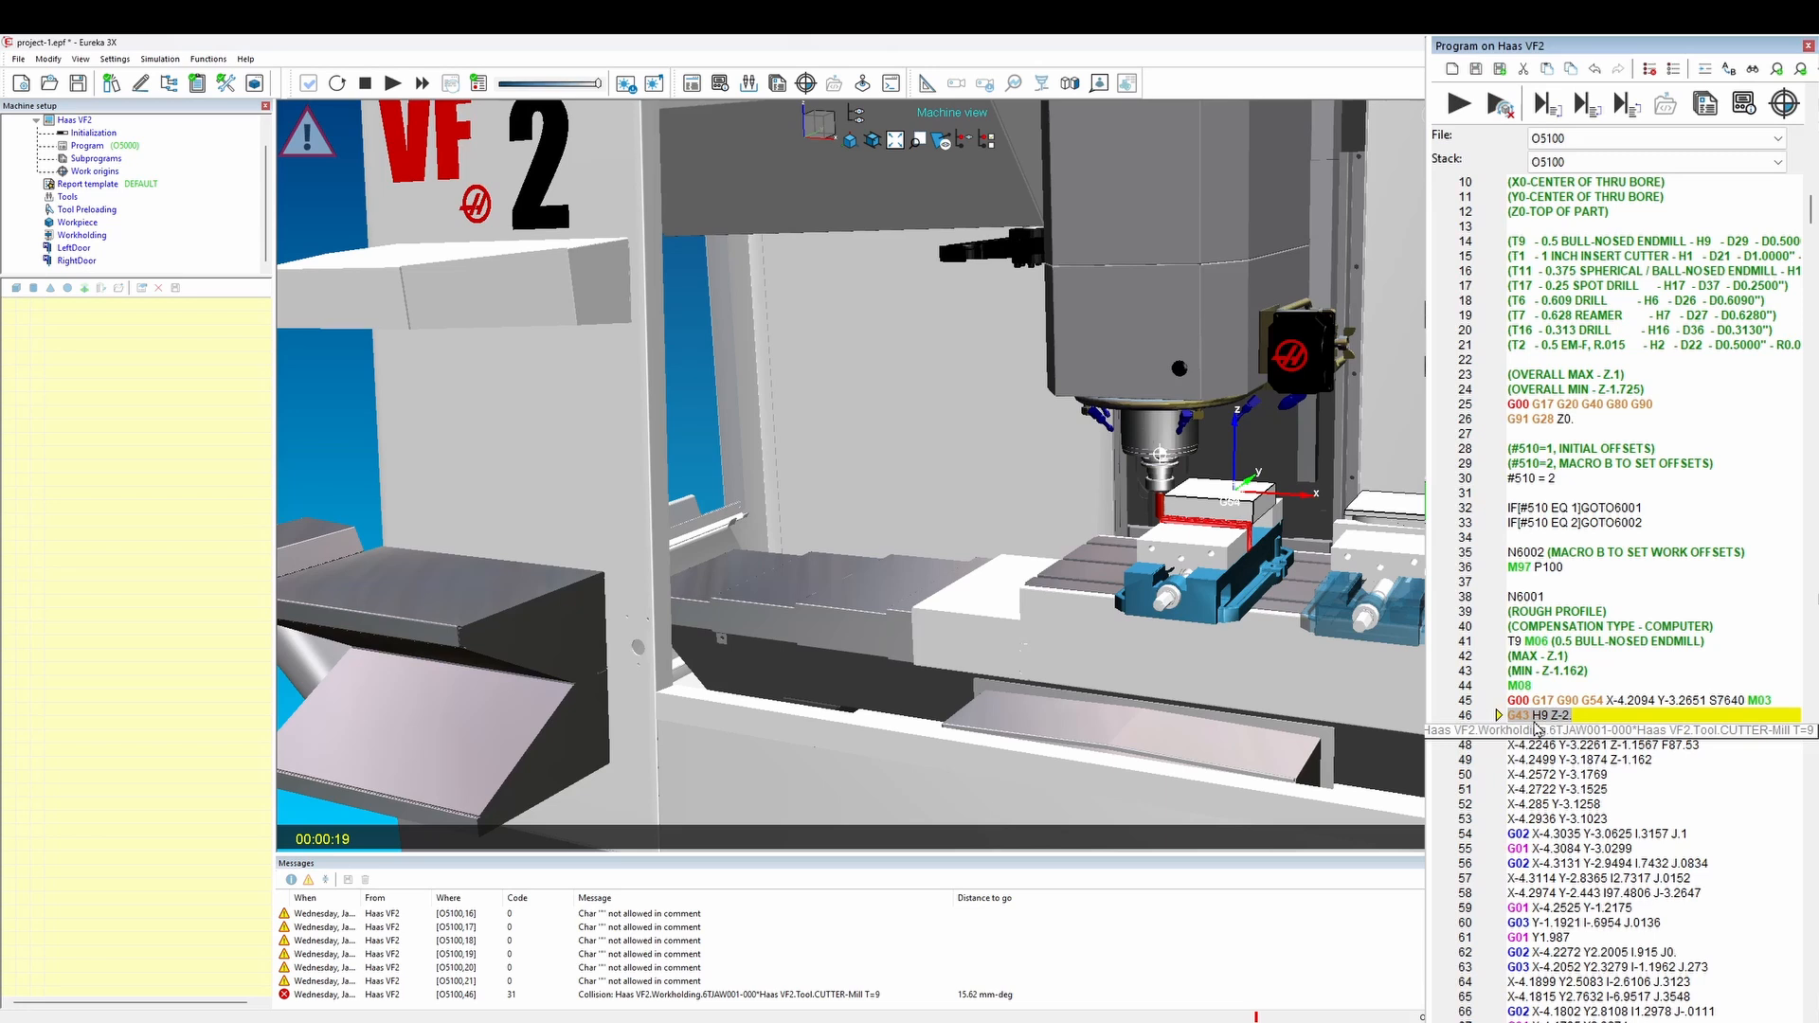
# Change the Z value on line 46 of O5100, after G43 H9, to Z.1.
pyautogui.click(1593, 717)
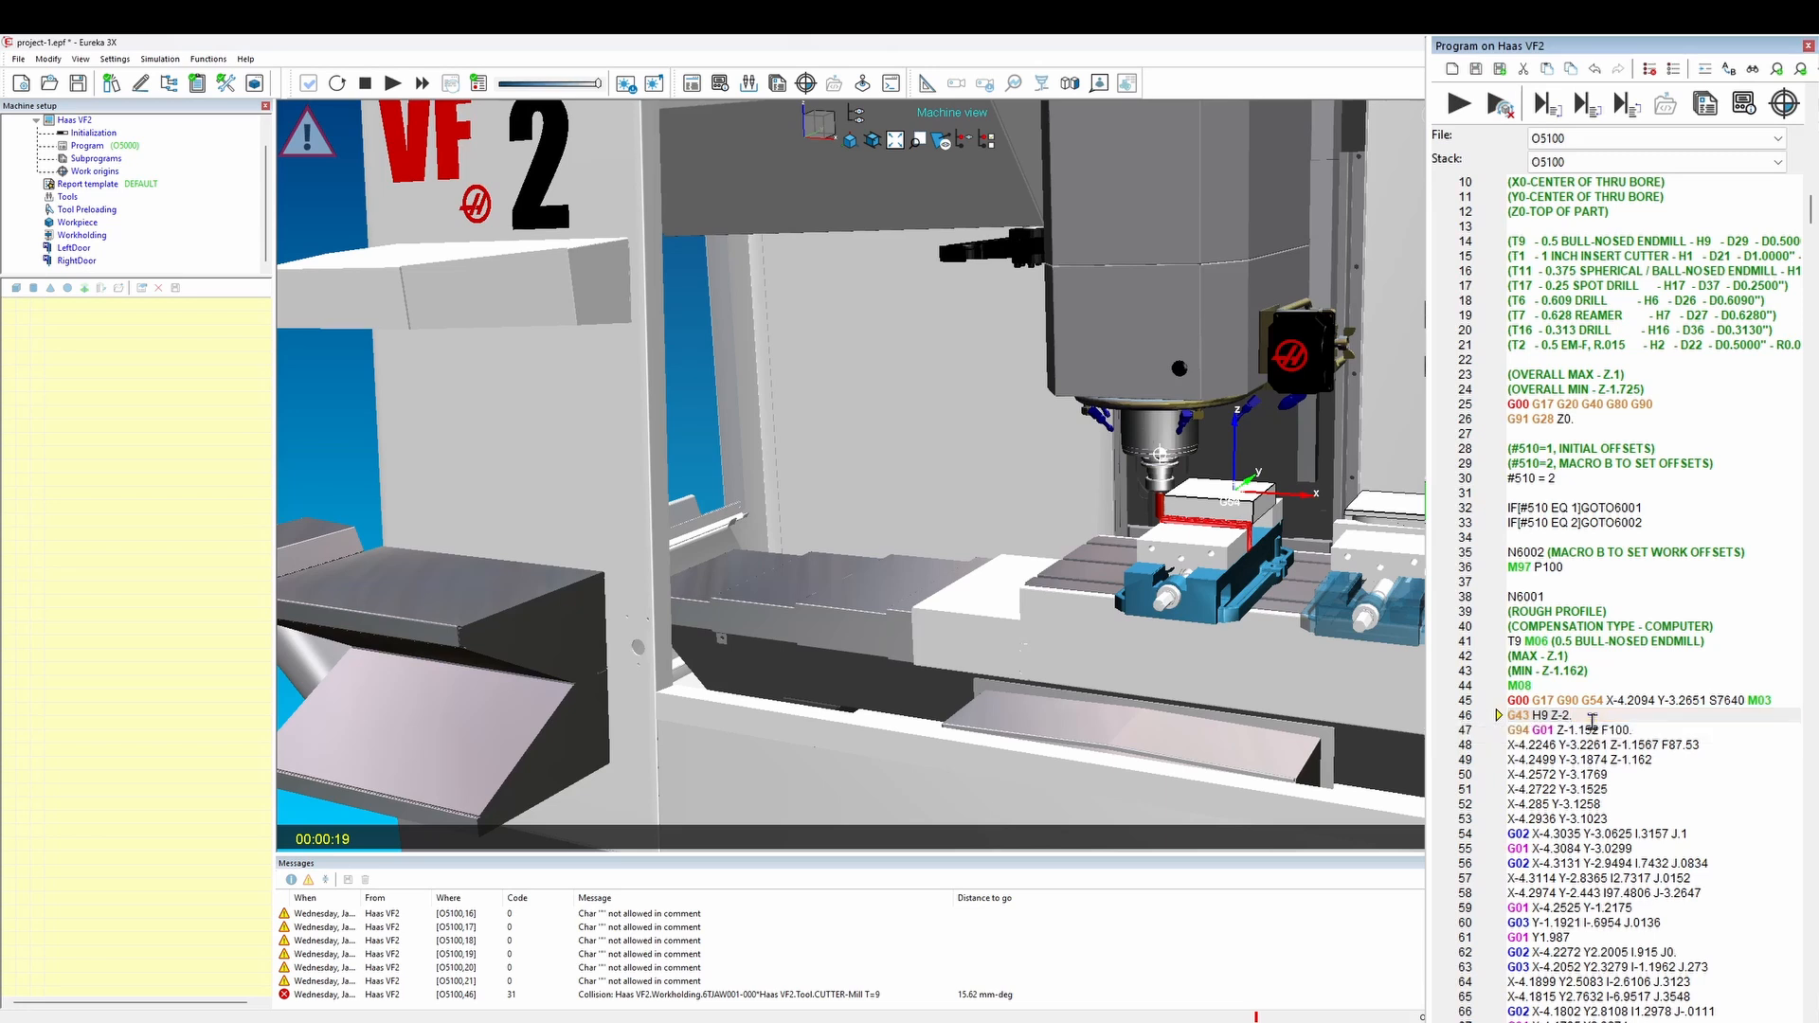
pyautogui.press('BackSpace')
pyautogui.press('BackSpace')
pyautogui.write('.1')
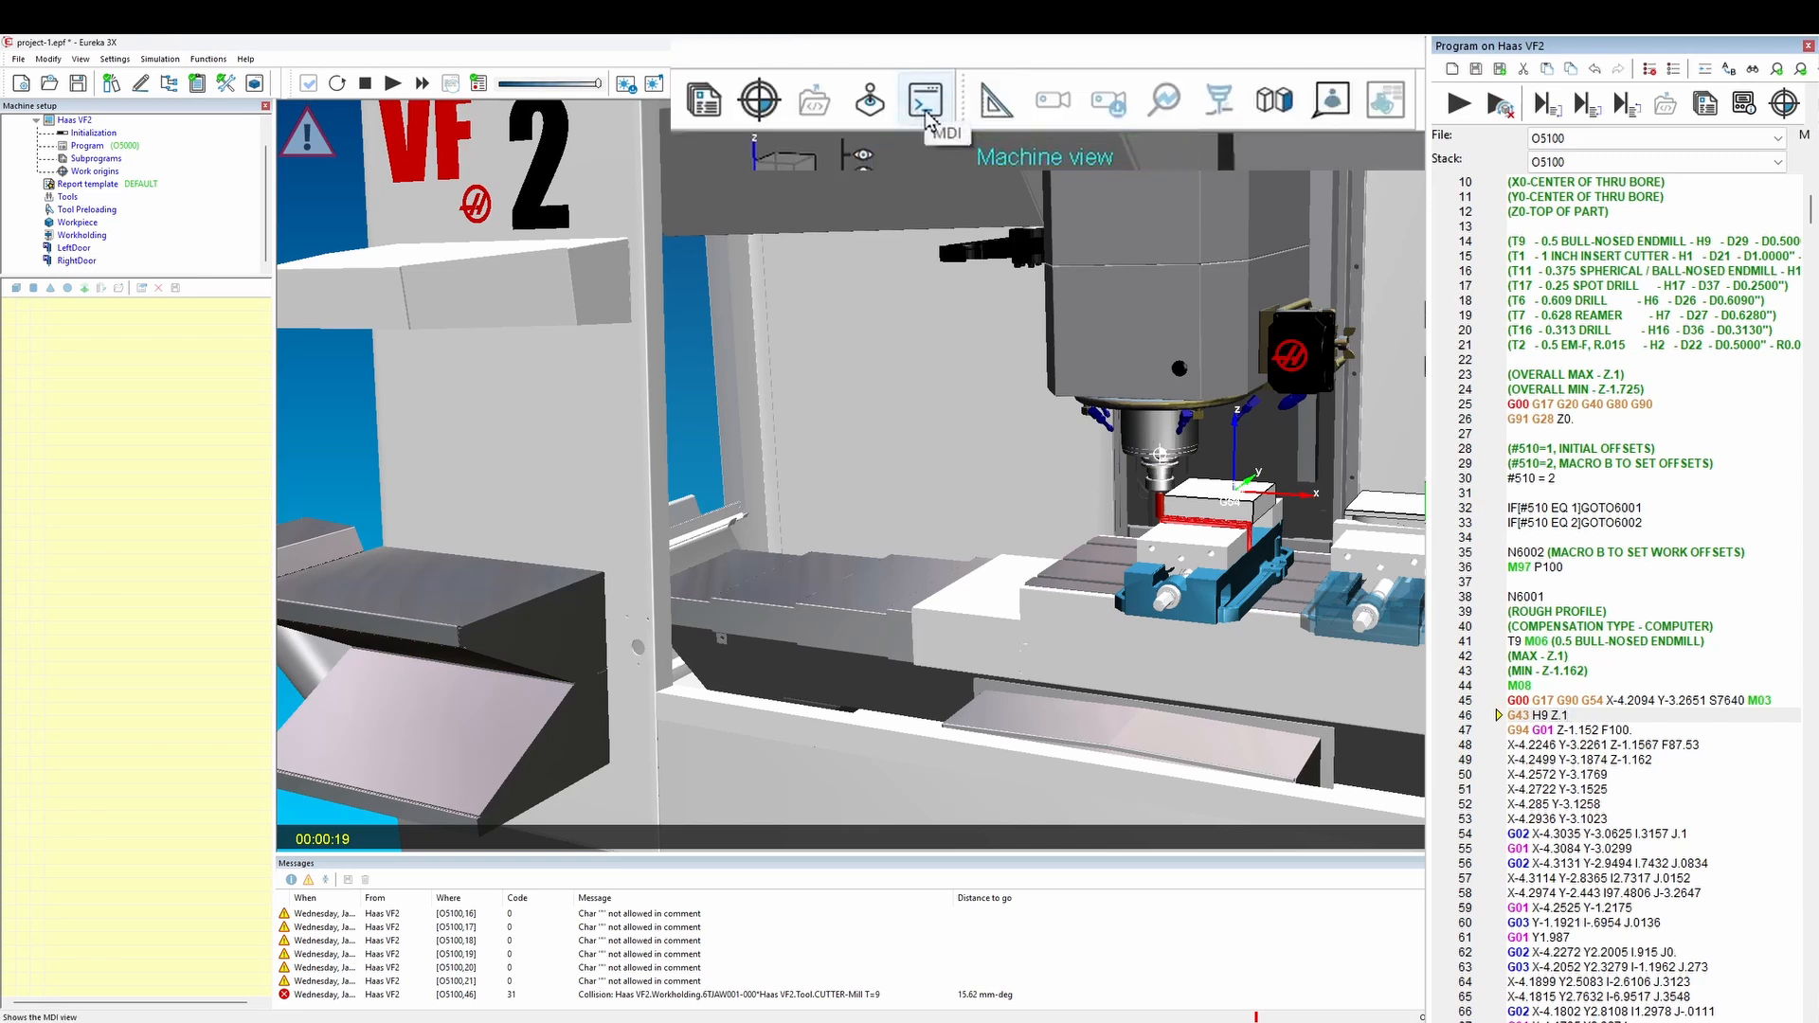
# Open the MDI window and execute the command G00Z.1 to retract the tool.
pyautogui.click(926, 101)
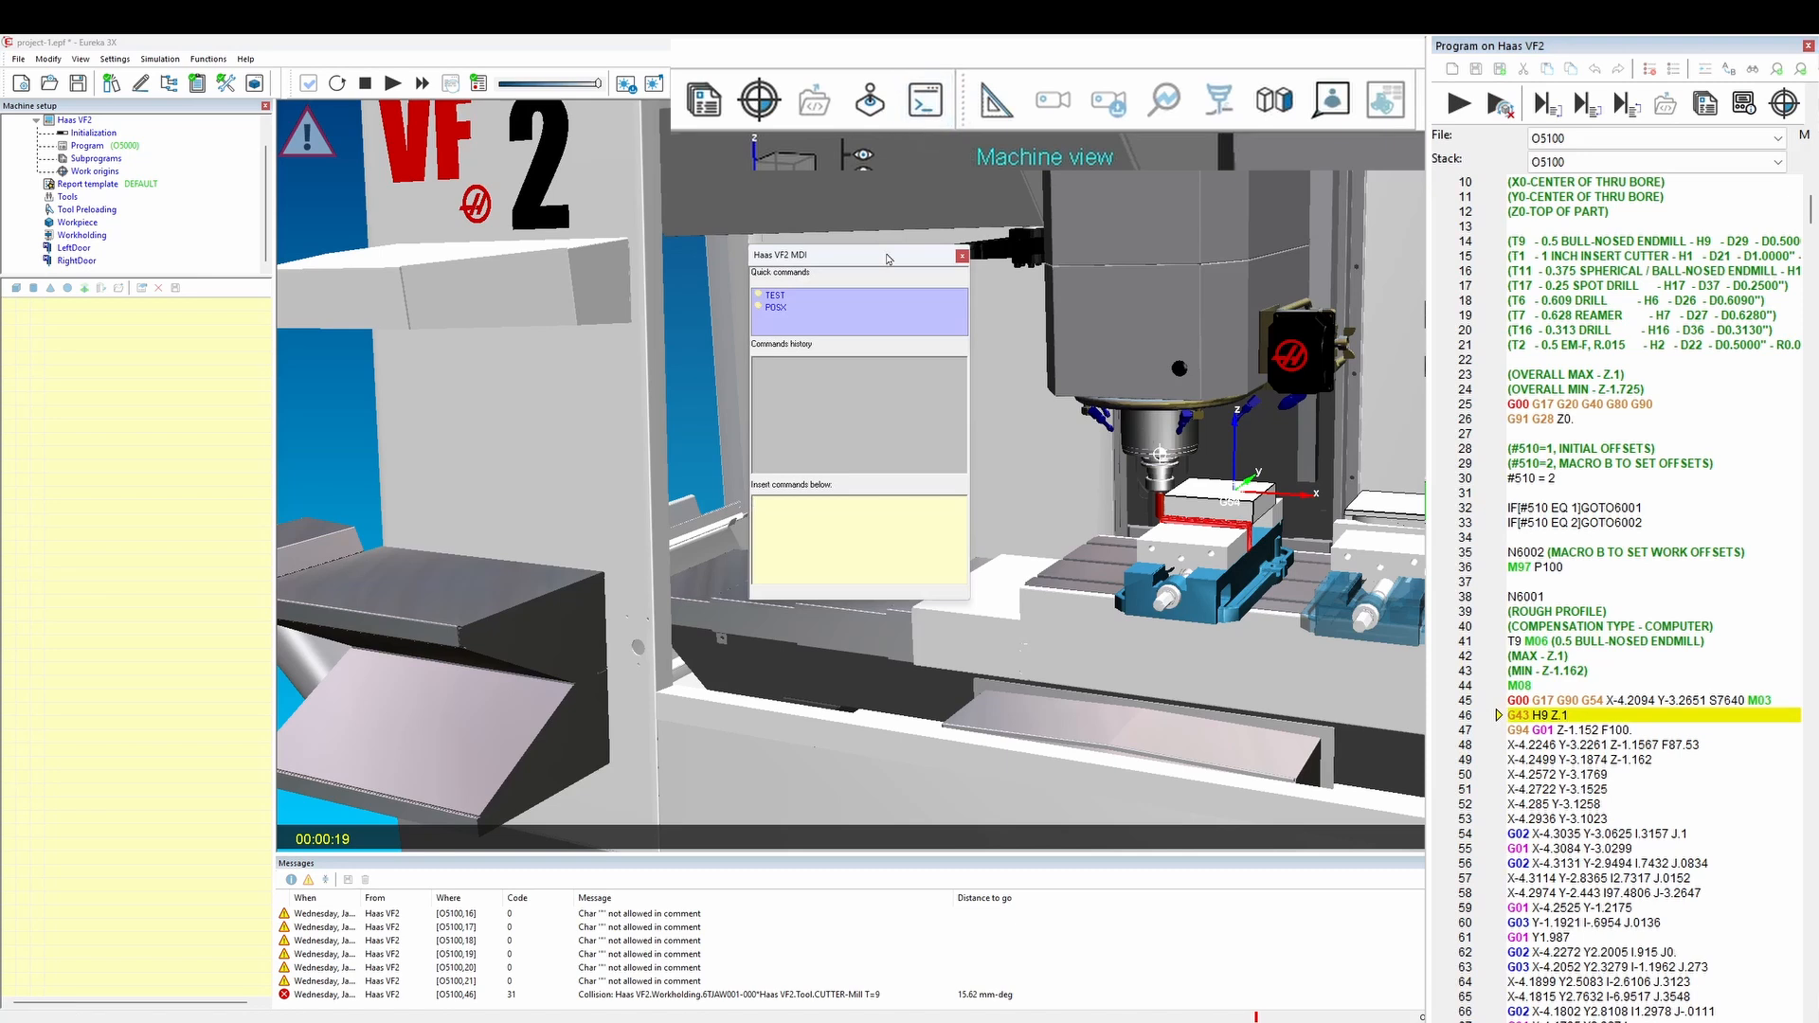
pyautogui.moveTo(888, 258); pyautogui.dragTo(1369, 347)
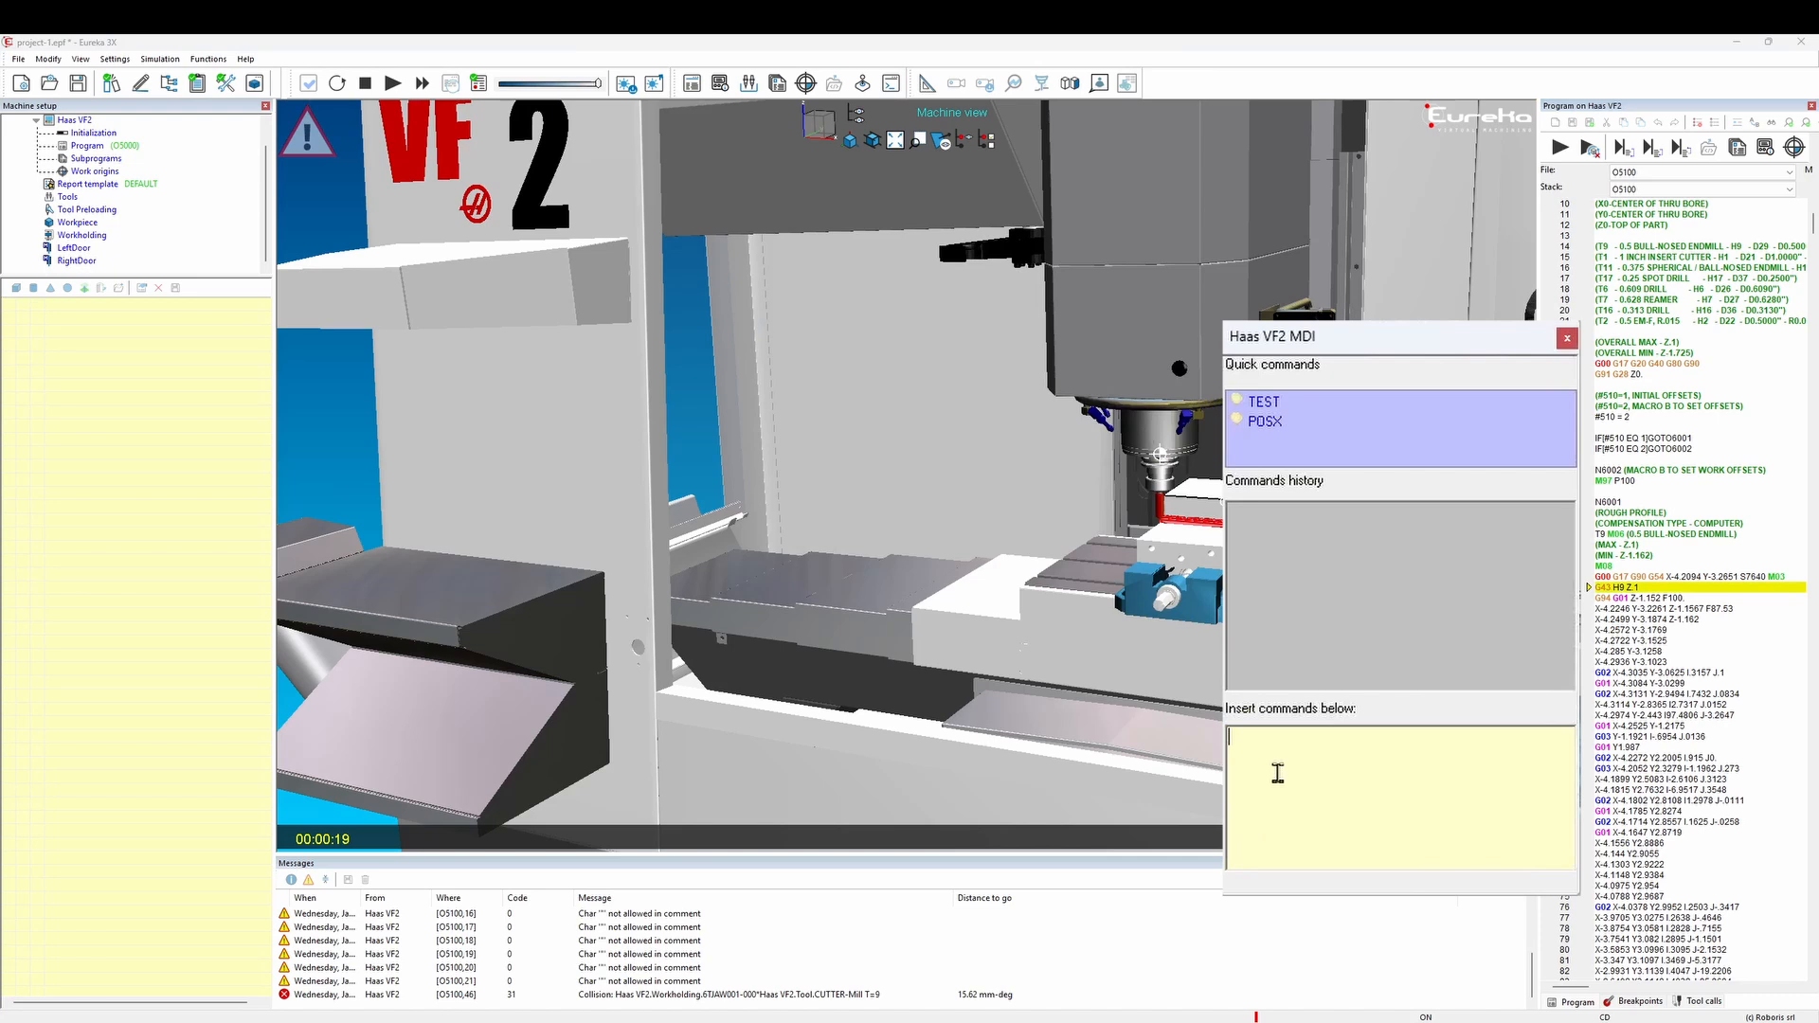
pyautogui.write('G00Z.1')
pyautogui.press('Return')
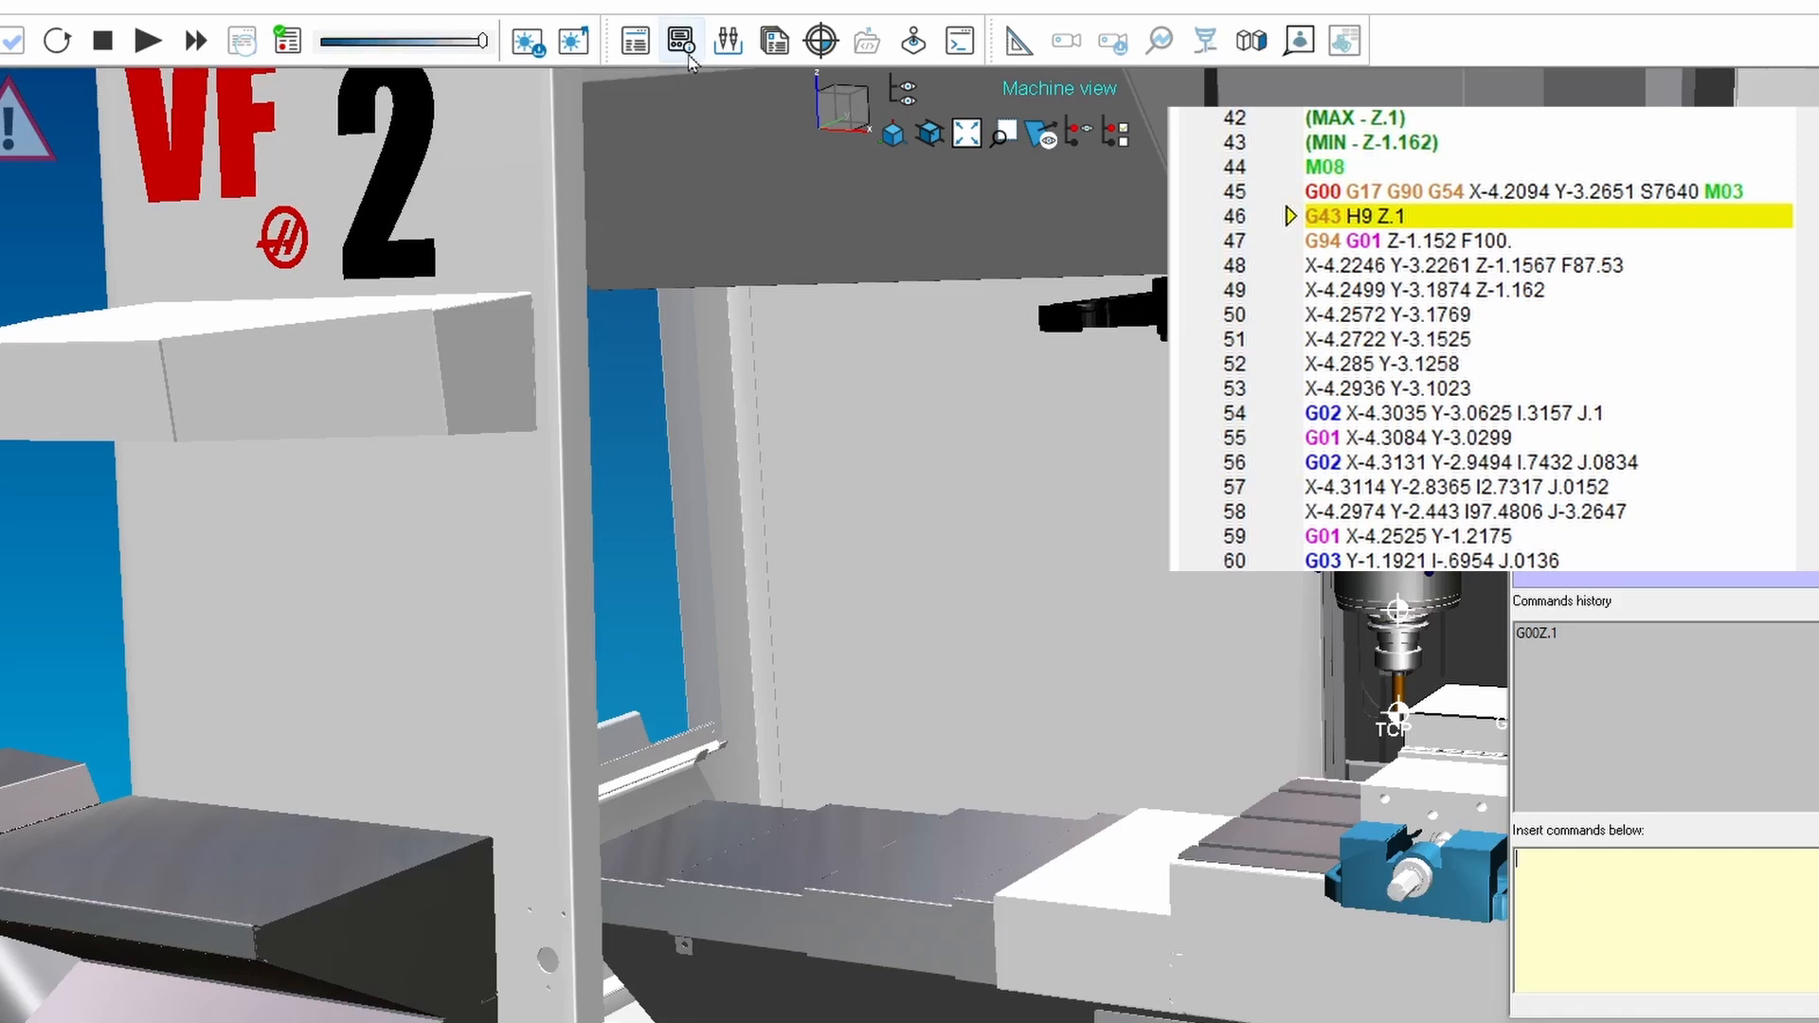
# Check the relative position in the controller status against line 46, and close the status and MDI windows.
pyautogui.click(680, 41)
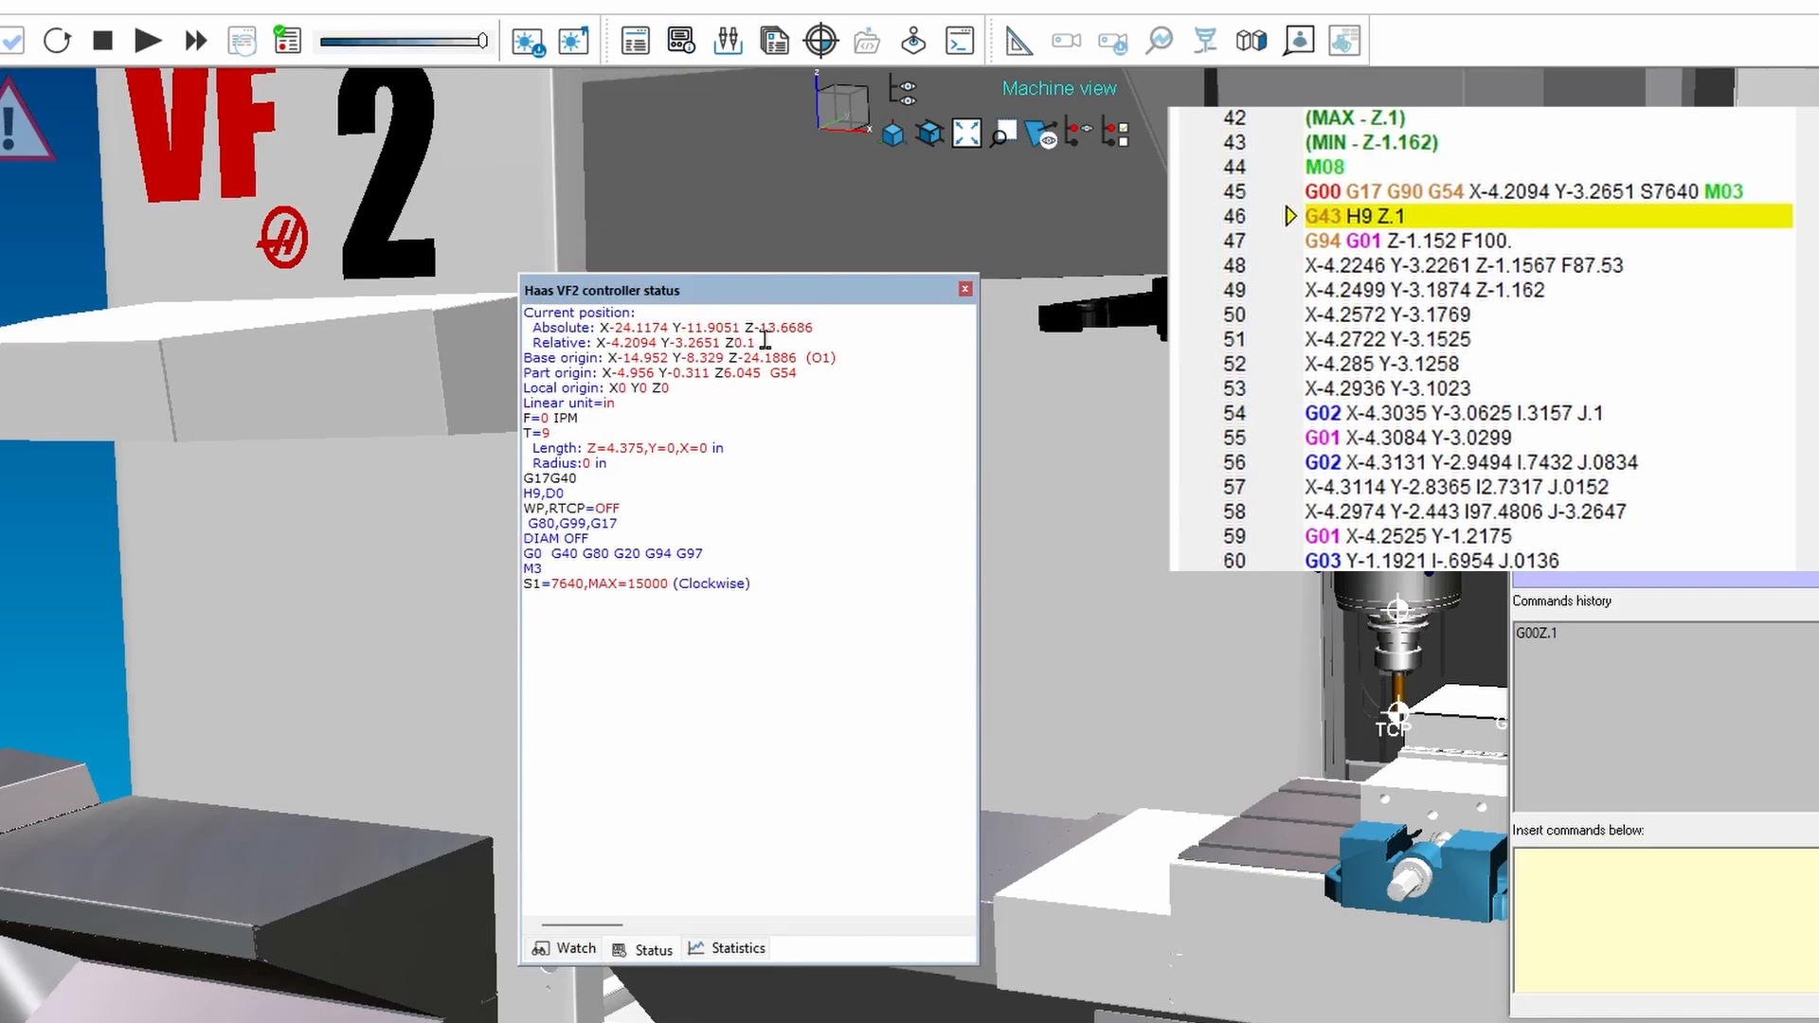
pyautogui.moveTo(765, 339); pyautogui.dragTo(519, 343)
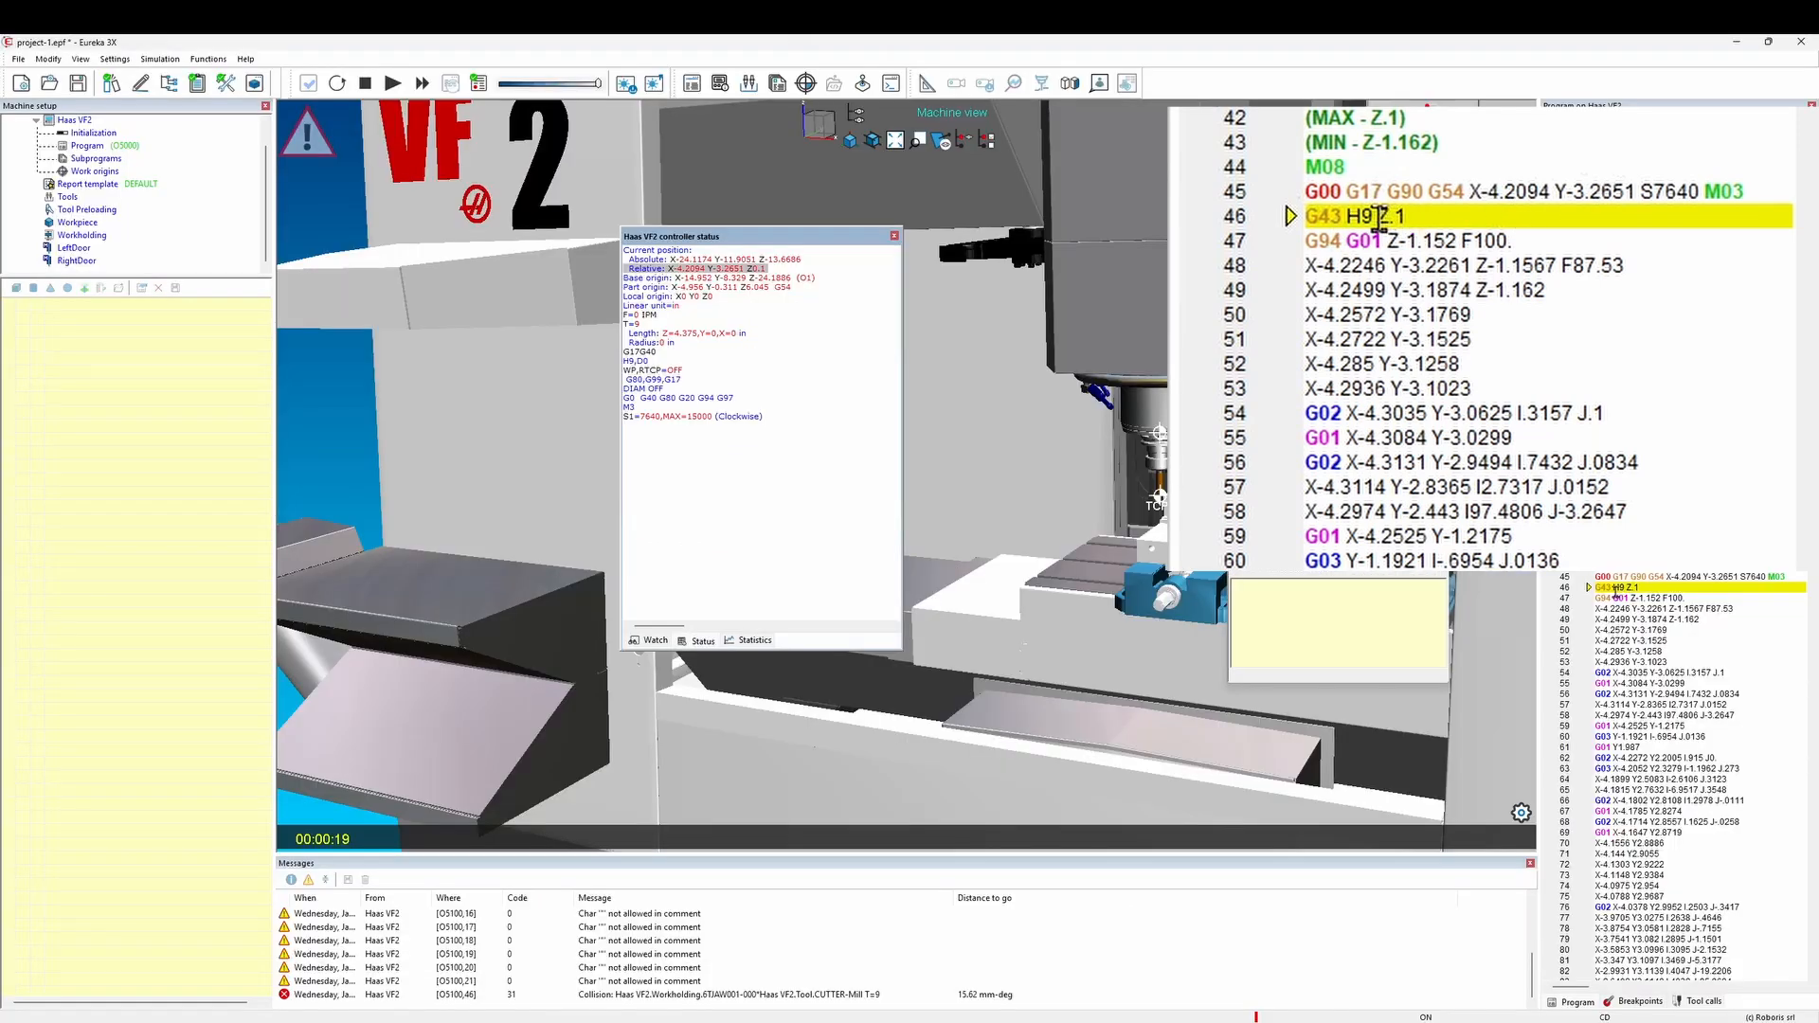
pyautogui.click(894, 236)
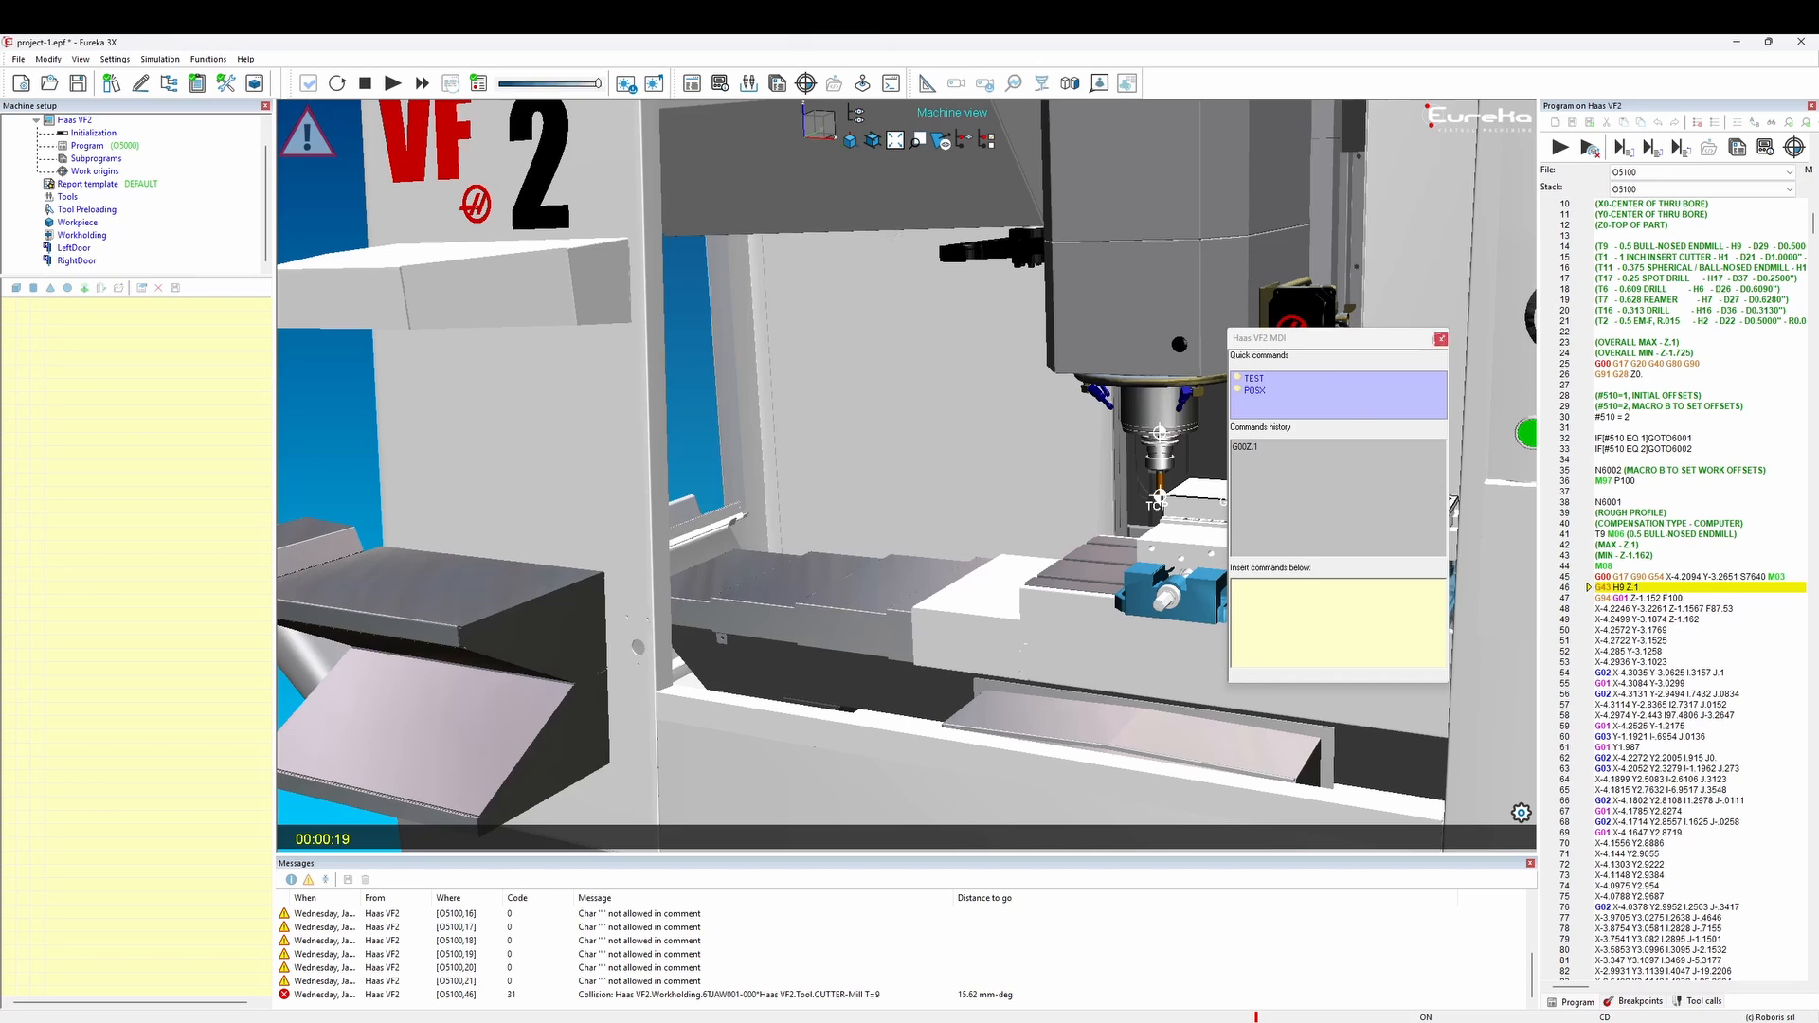
pyautogui.click(1441, 338)
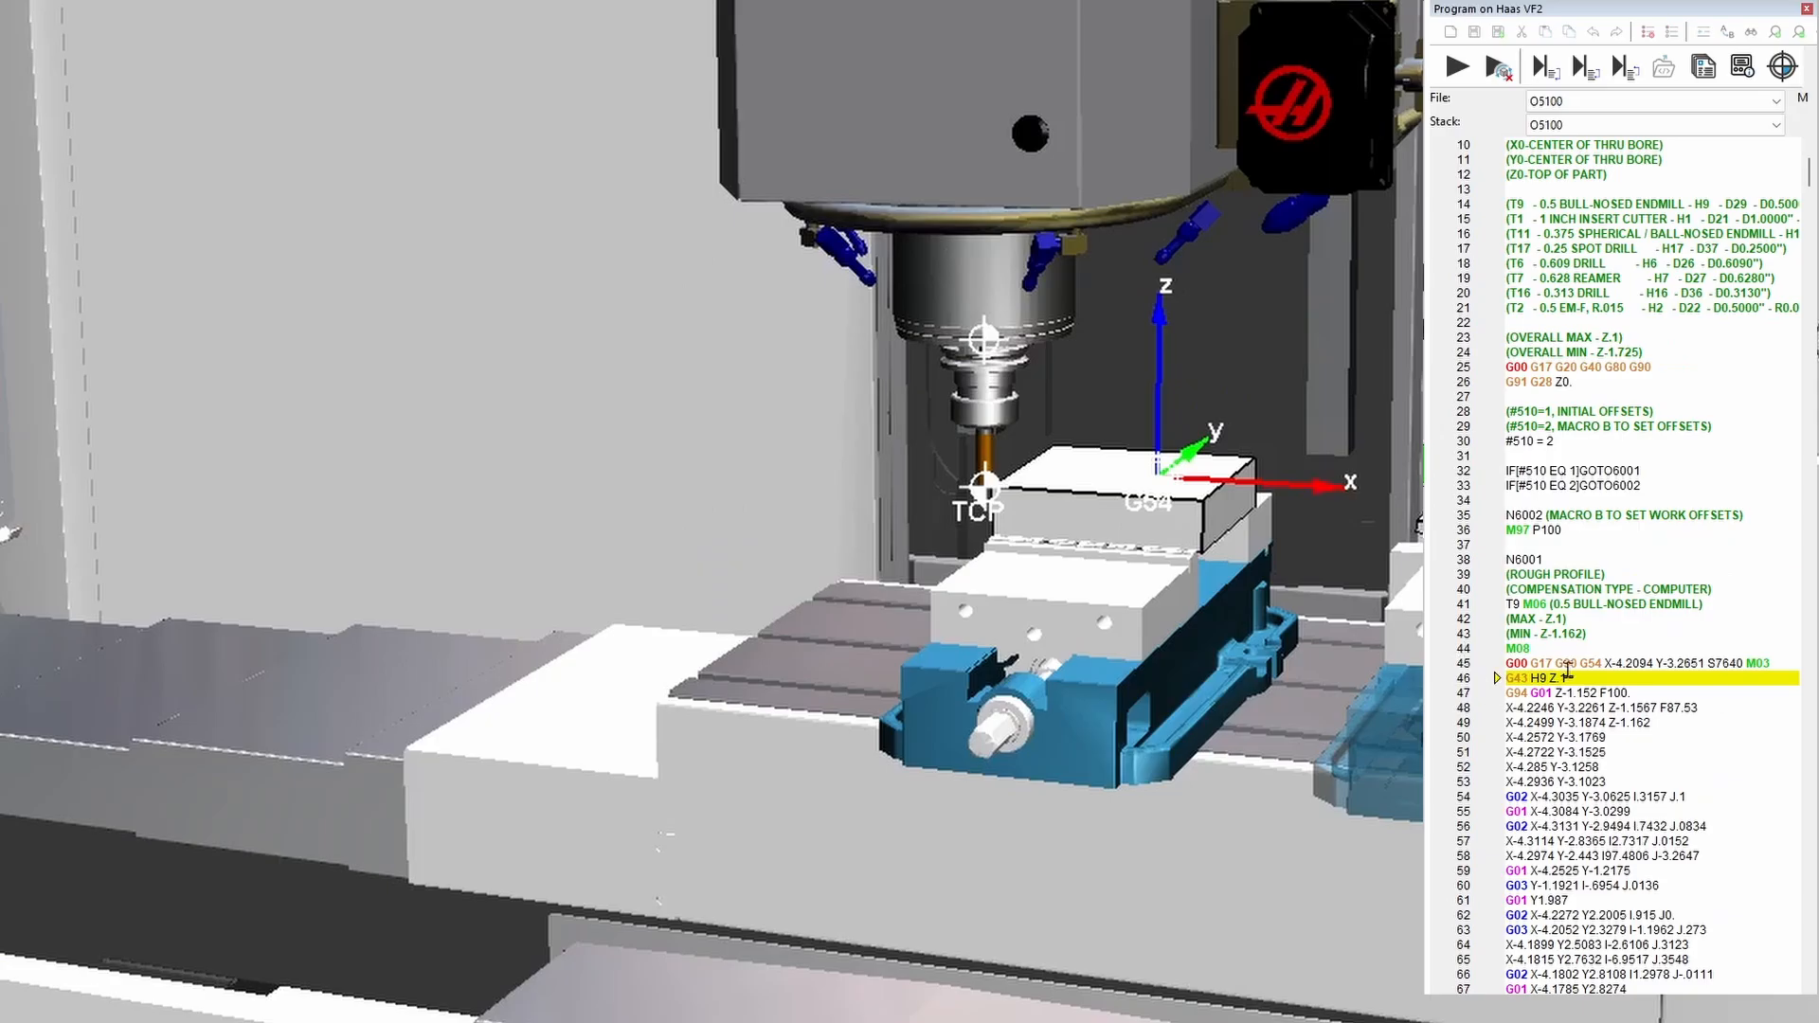
# Set line 45 of O5100 as the next line and step the simulation block by block to line 50.
pyautogui.rightClick(1649, 582)
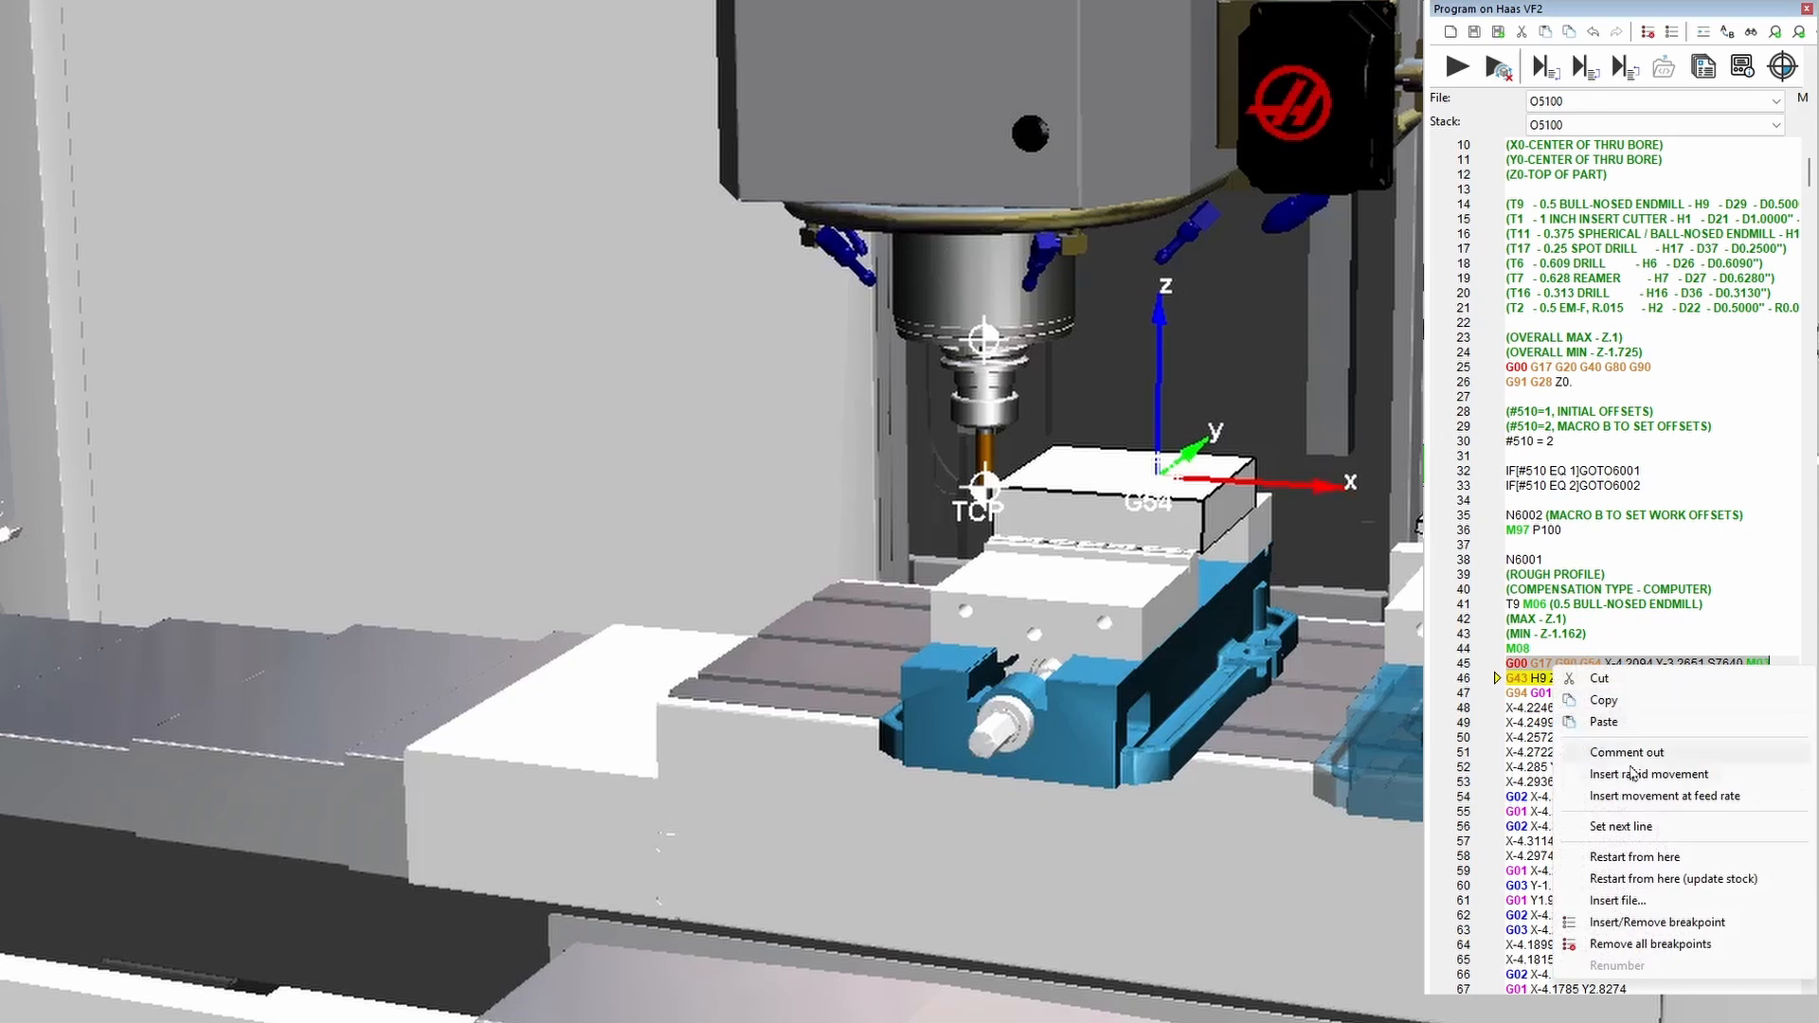
pyautogui.click(1691, 831)
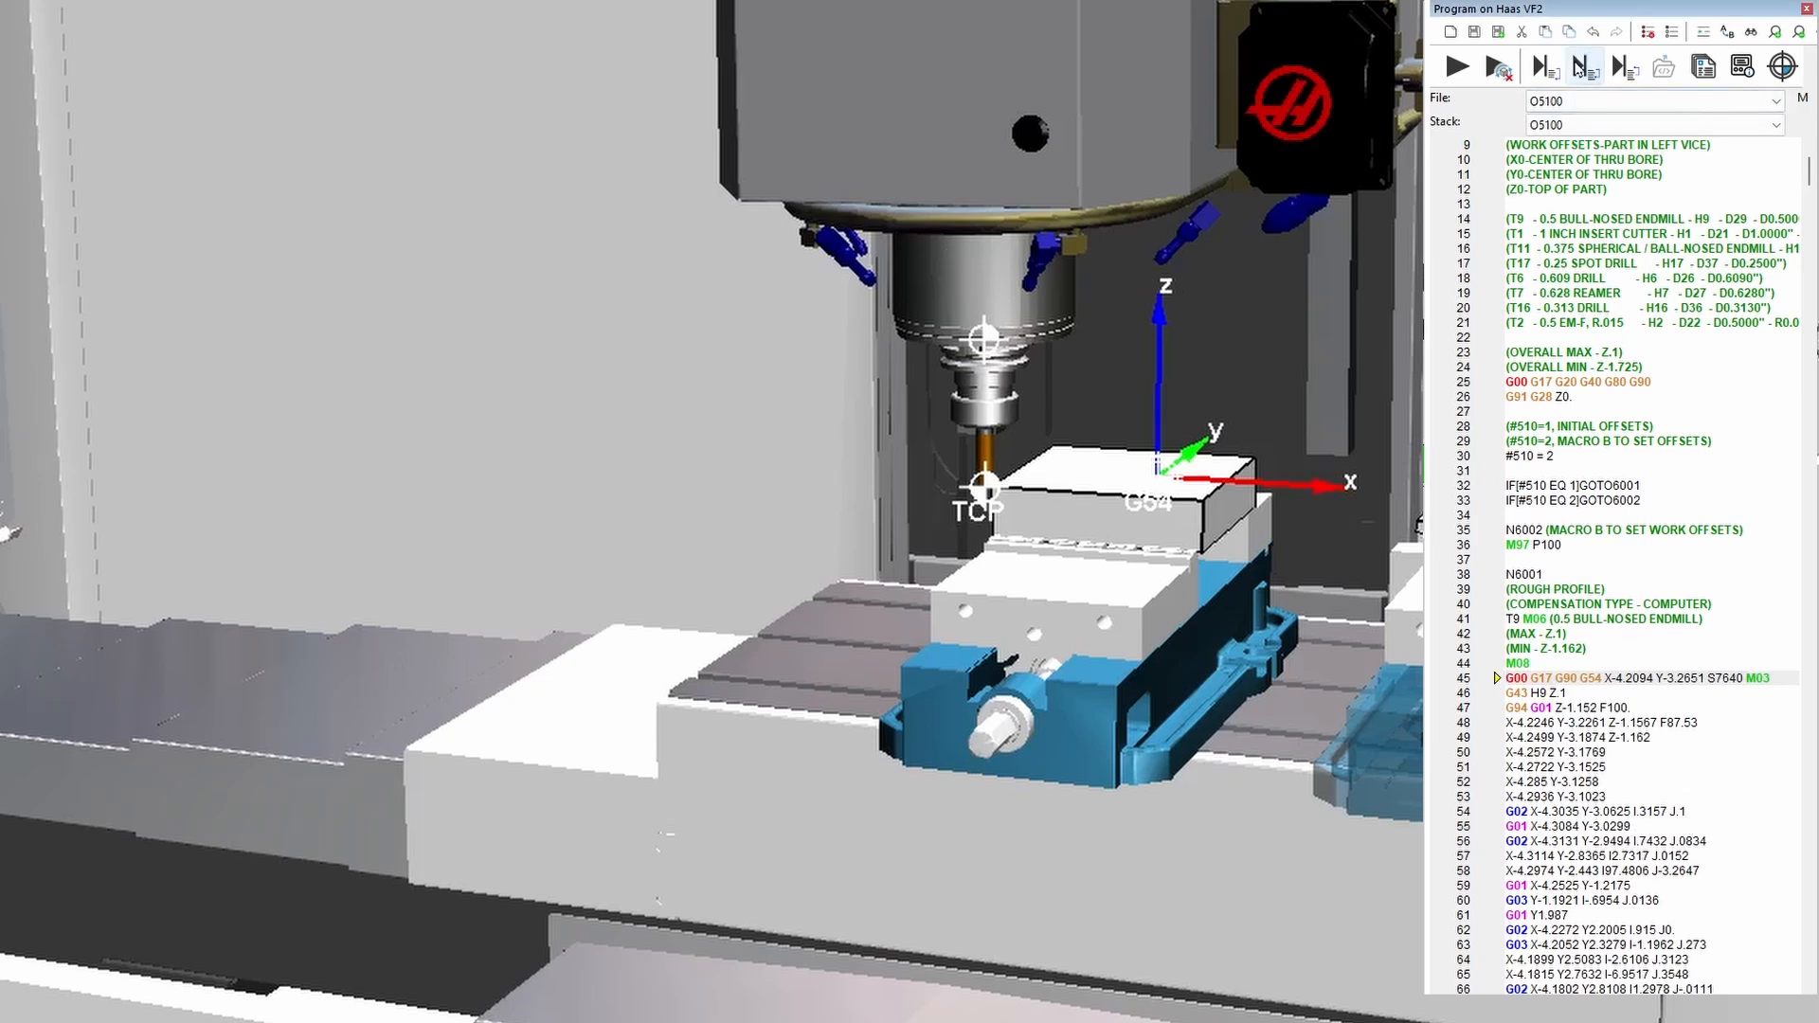
pyautogui.click(1579, 67)
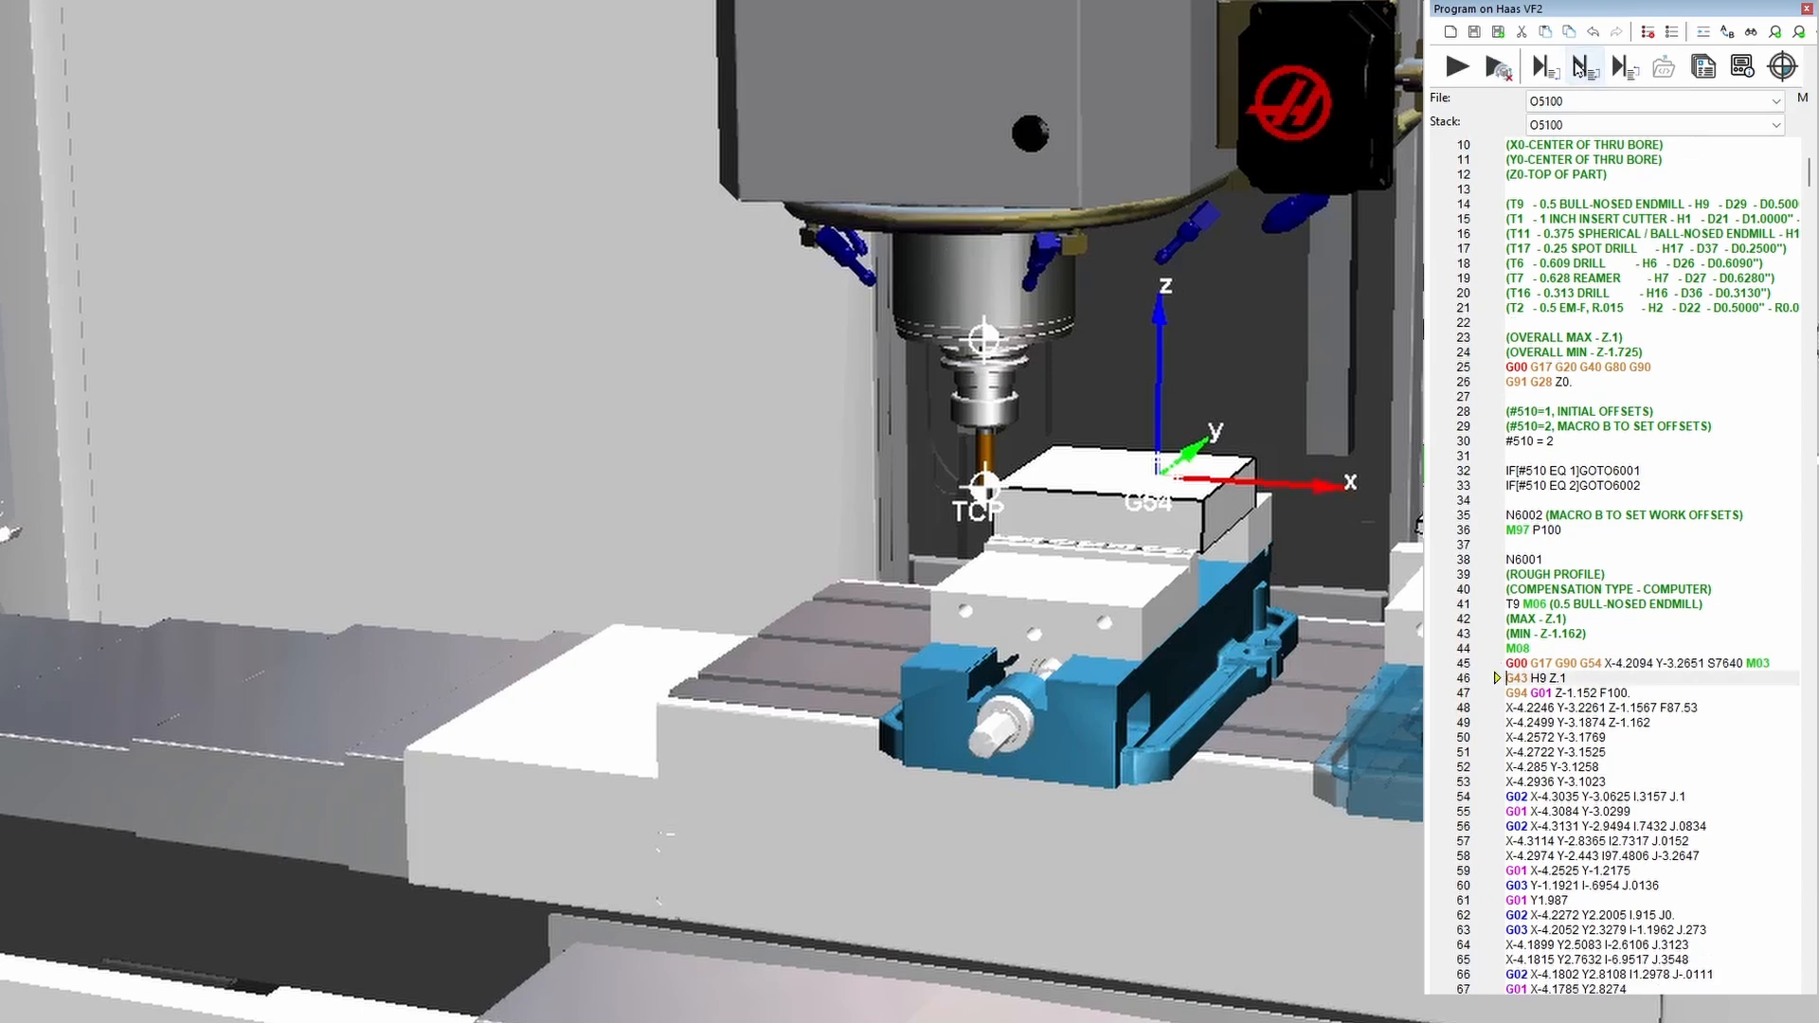
pyautogui.click(1579, 67)
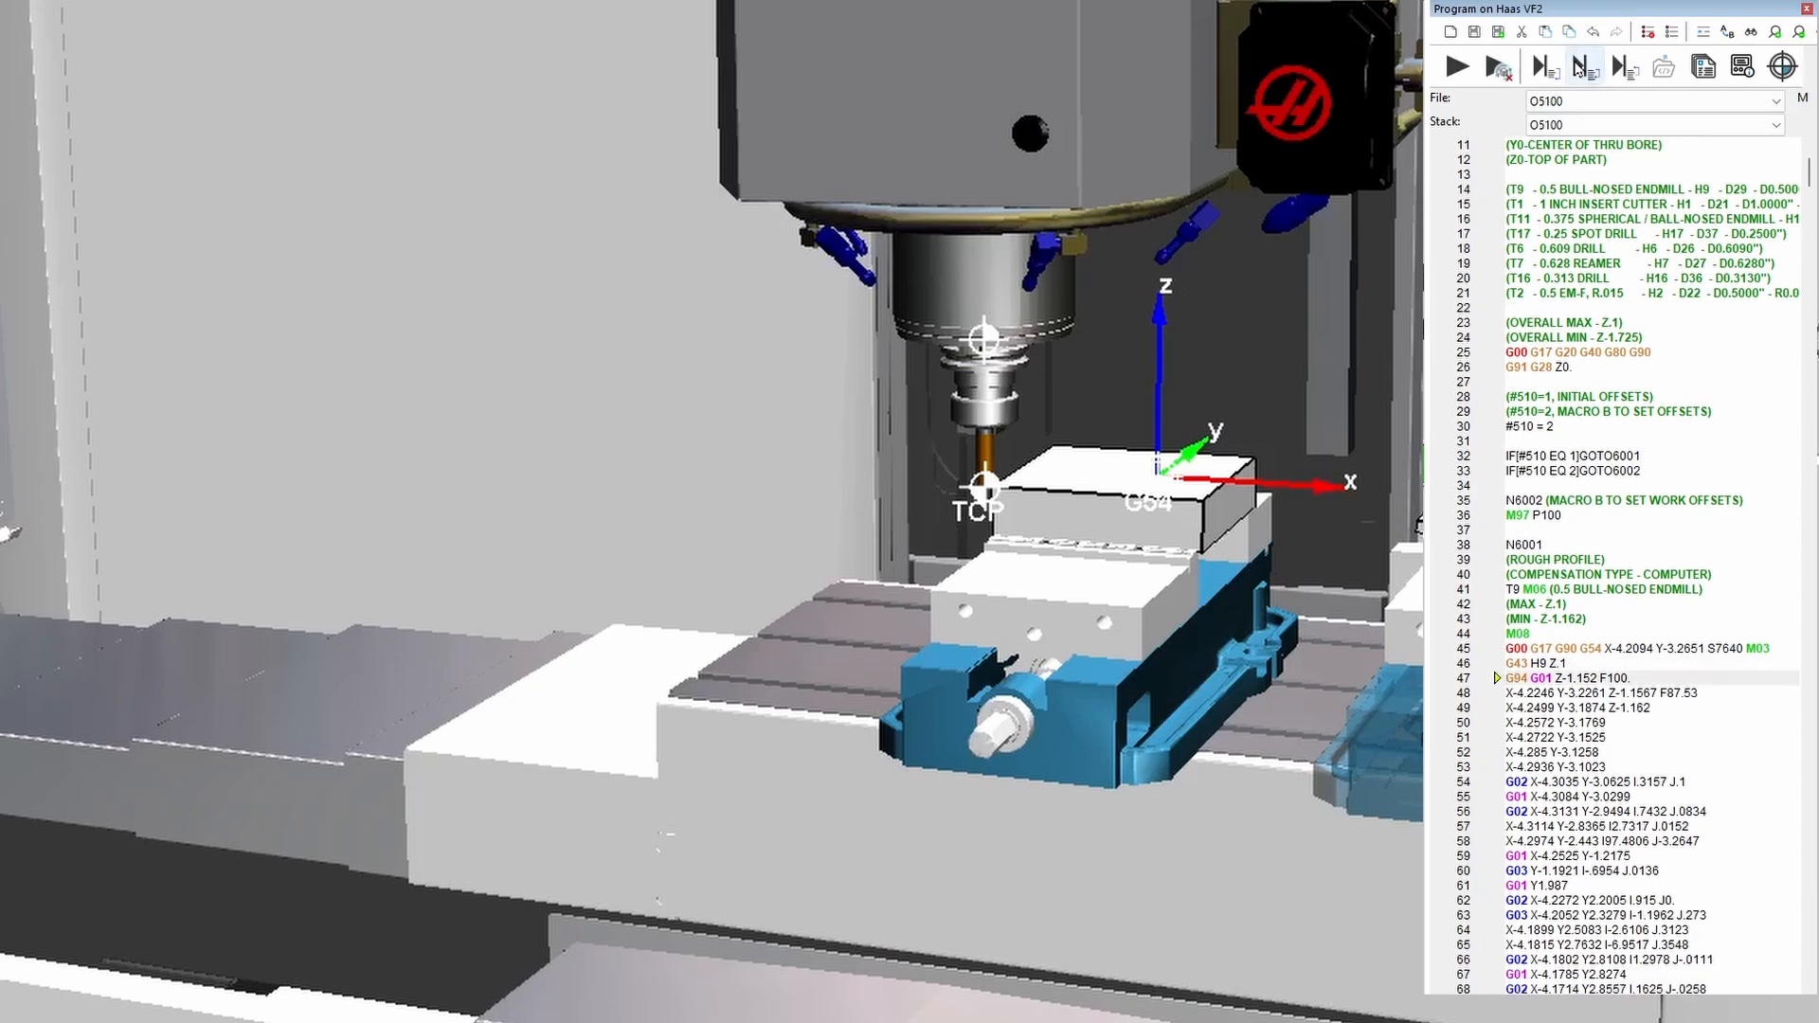
pyautogui.click(1580, 67)
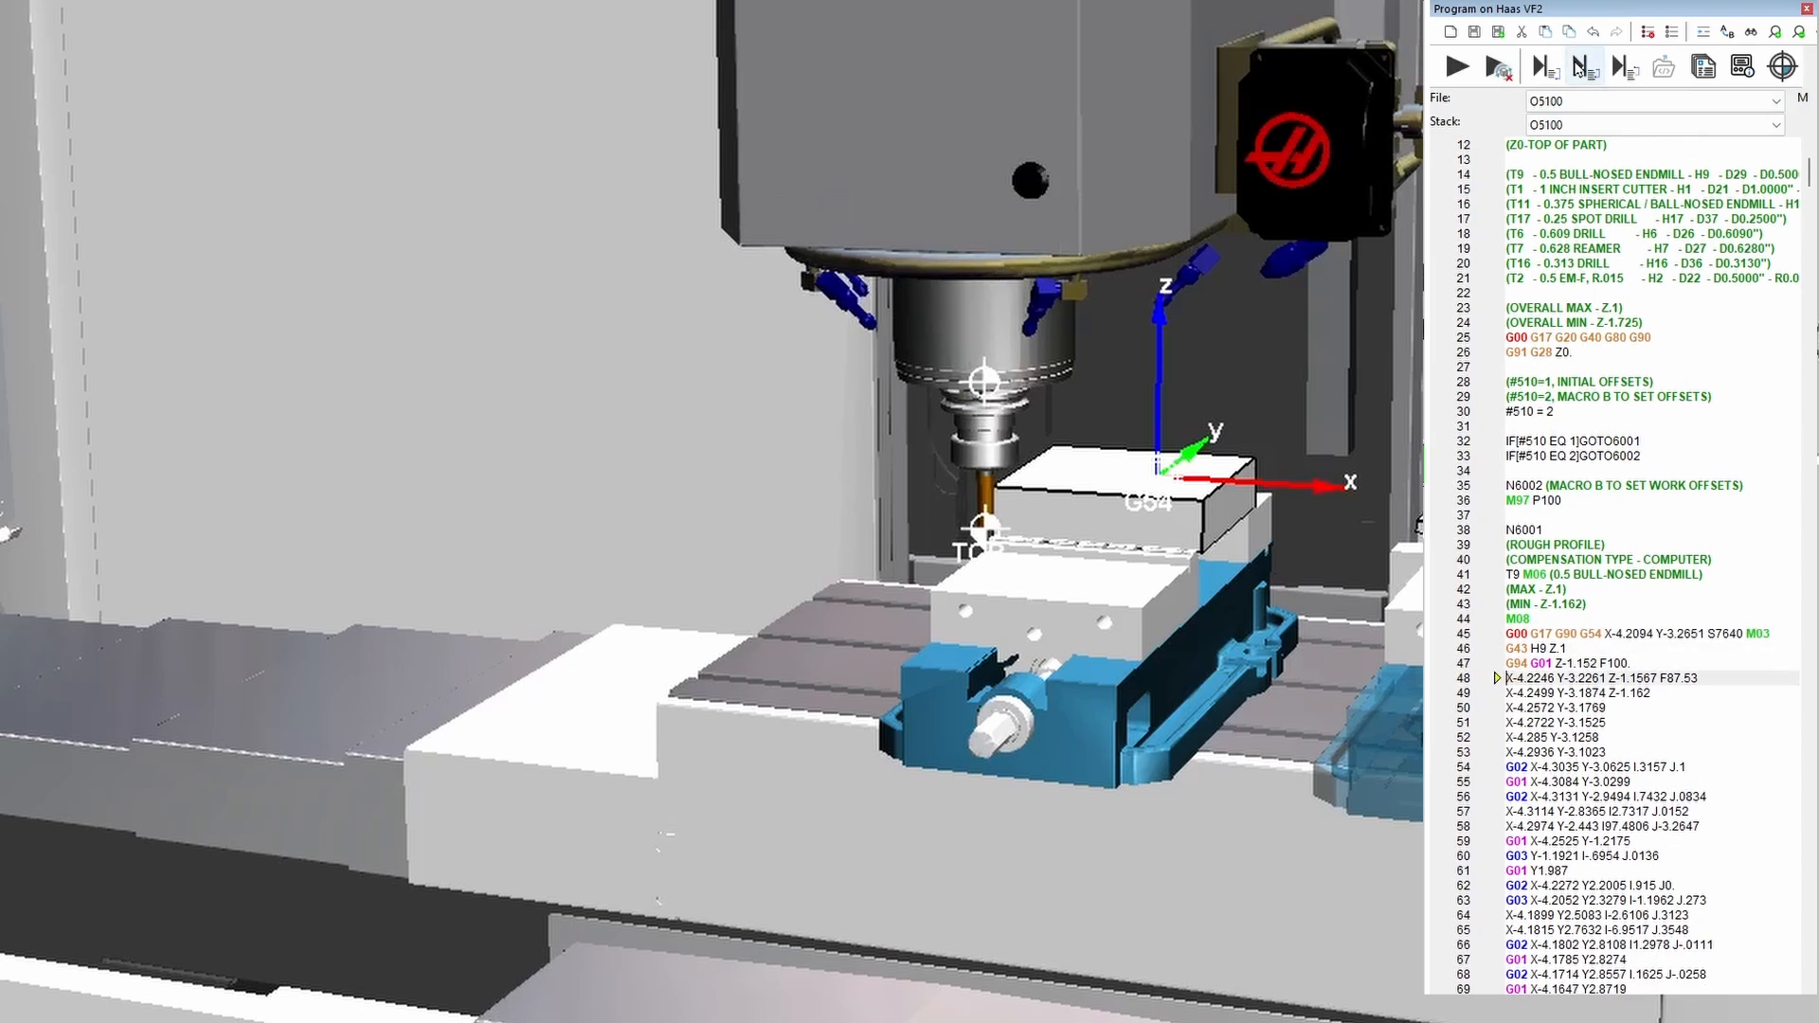
pyautogui.click(1580, 67)
pyautogui.click(1579, 66)
# Simulate the rough profile from line 50, and restart the simulation with the machined stock recovered to its original shape.
pyautogui.scroll(8, 967, 479)
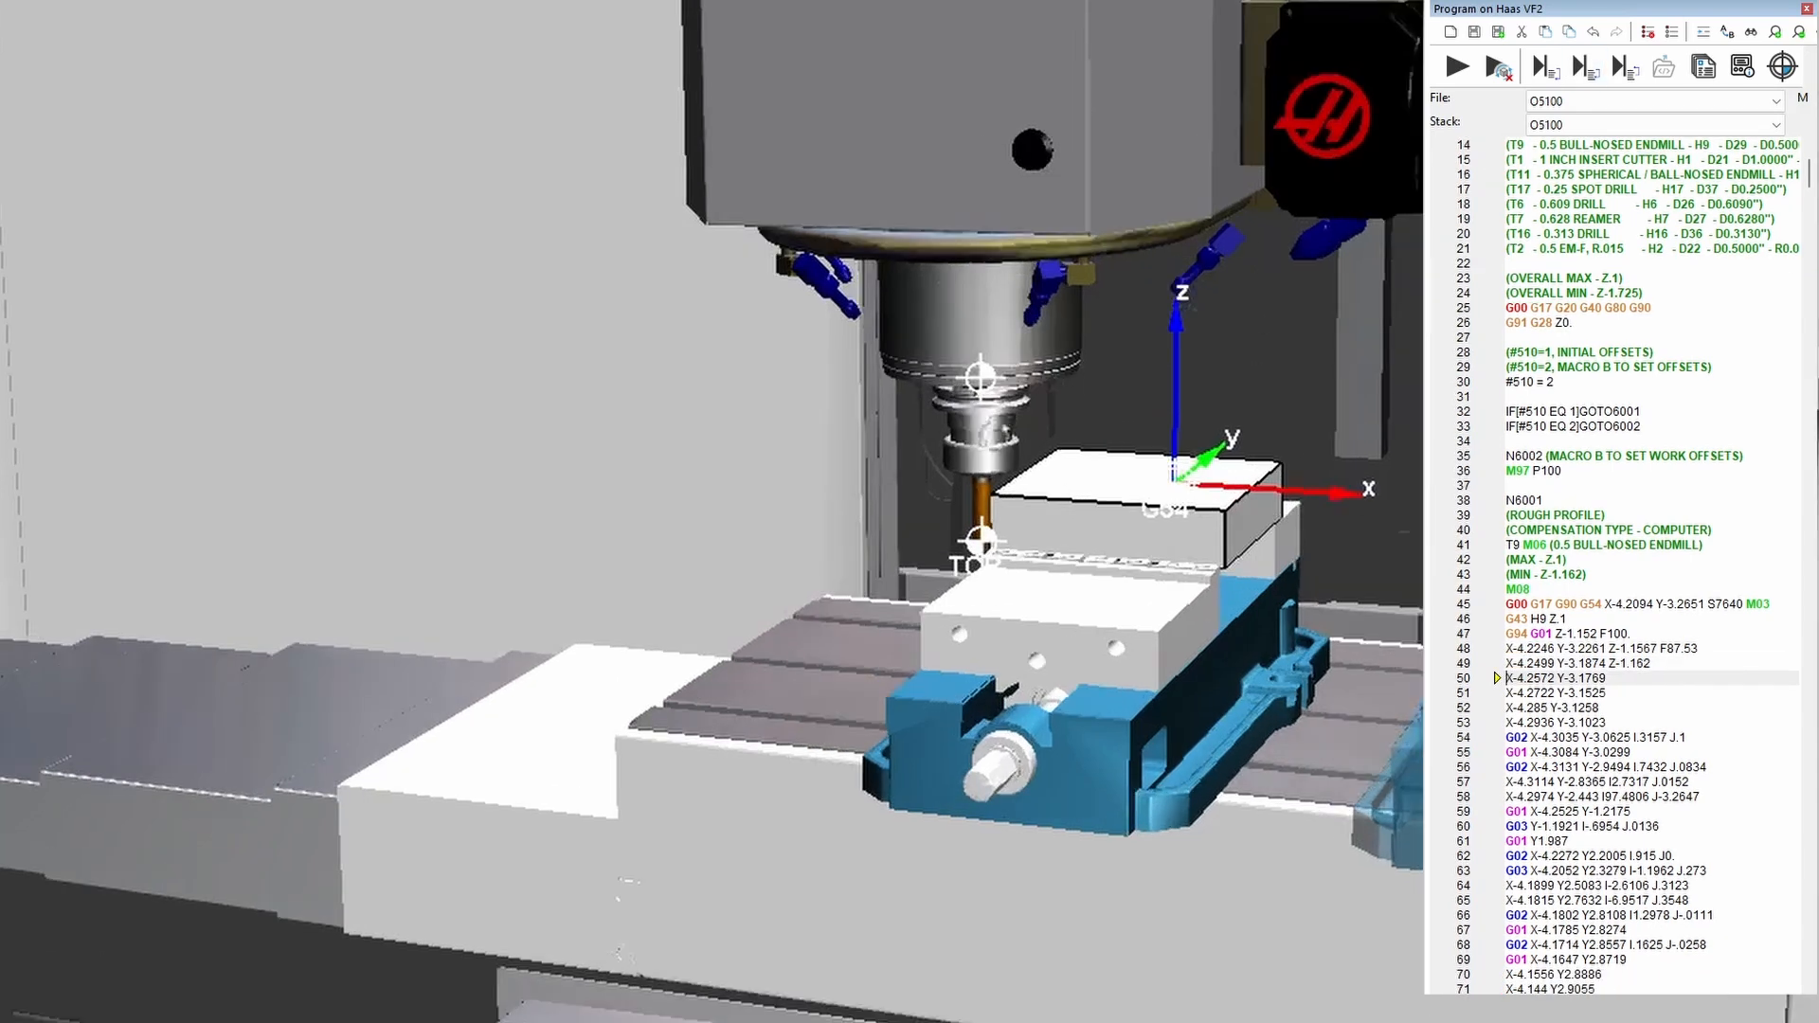
pyautogui.moveTo(1182, 650); pyautogui.dragTo(1289, 628)
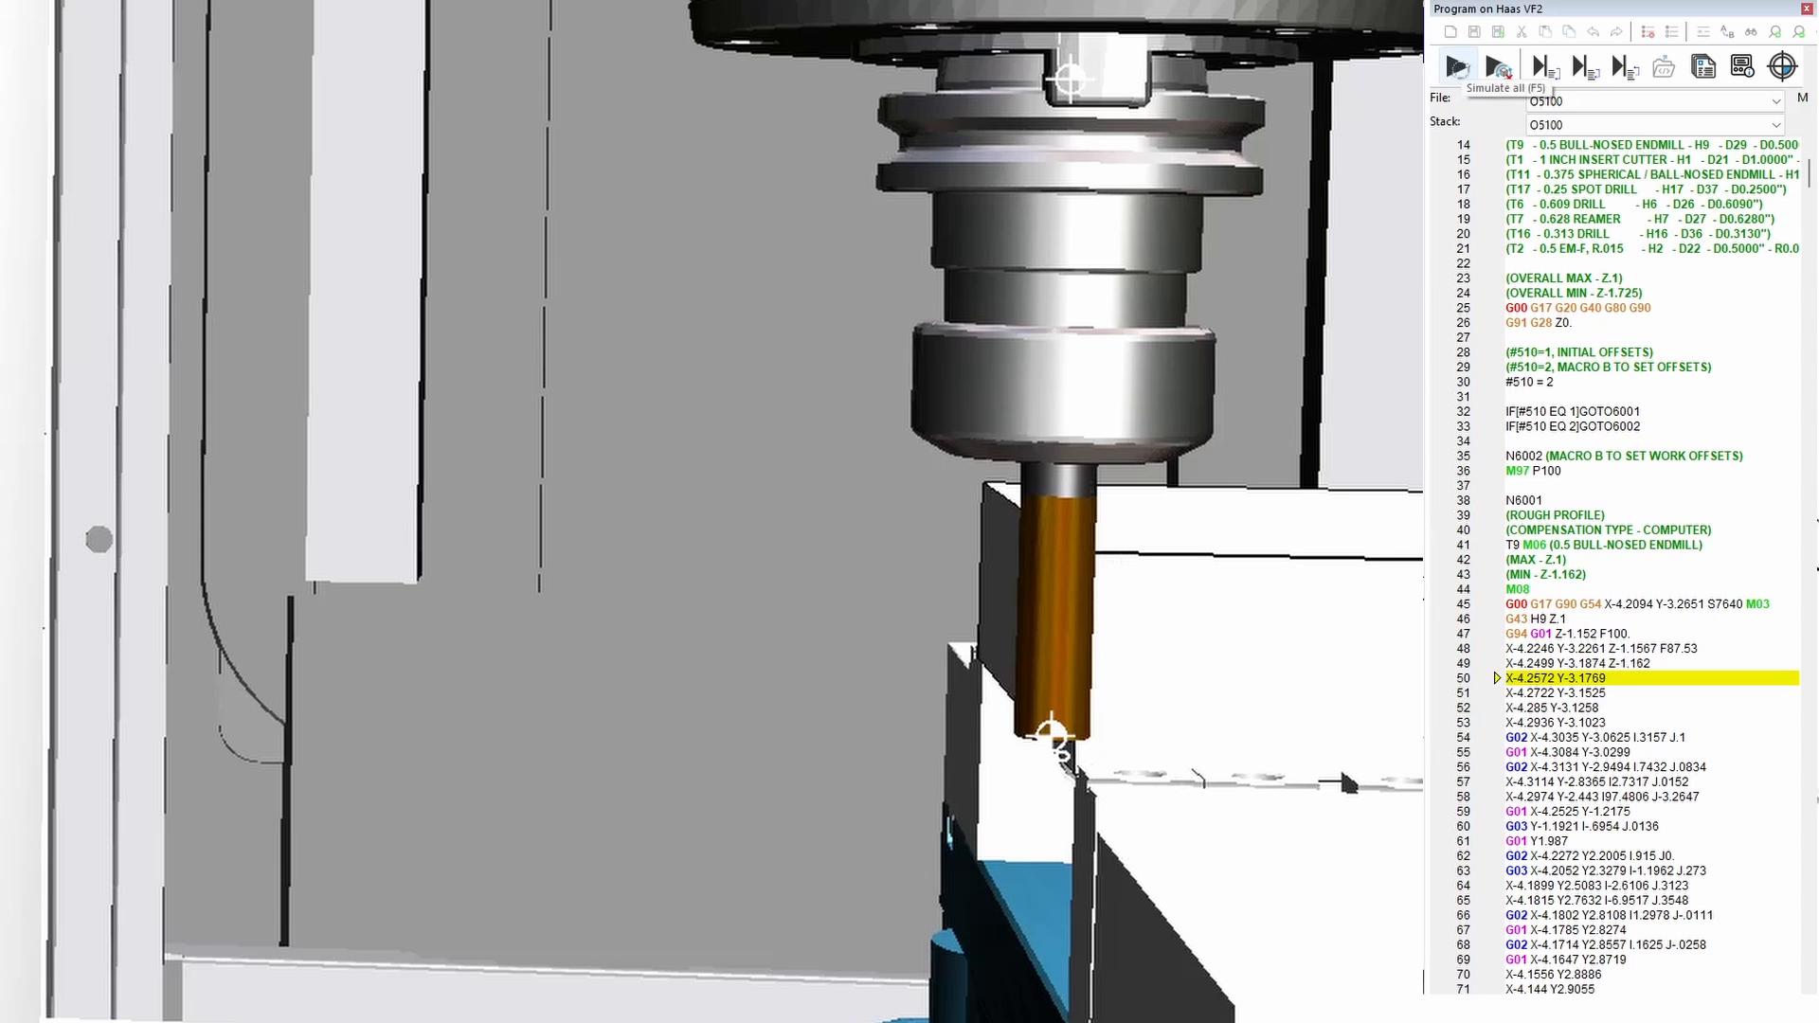
pyautogui.click(1458, 66)
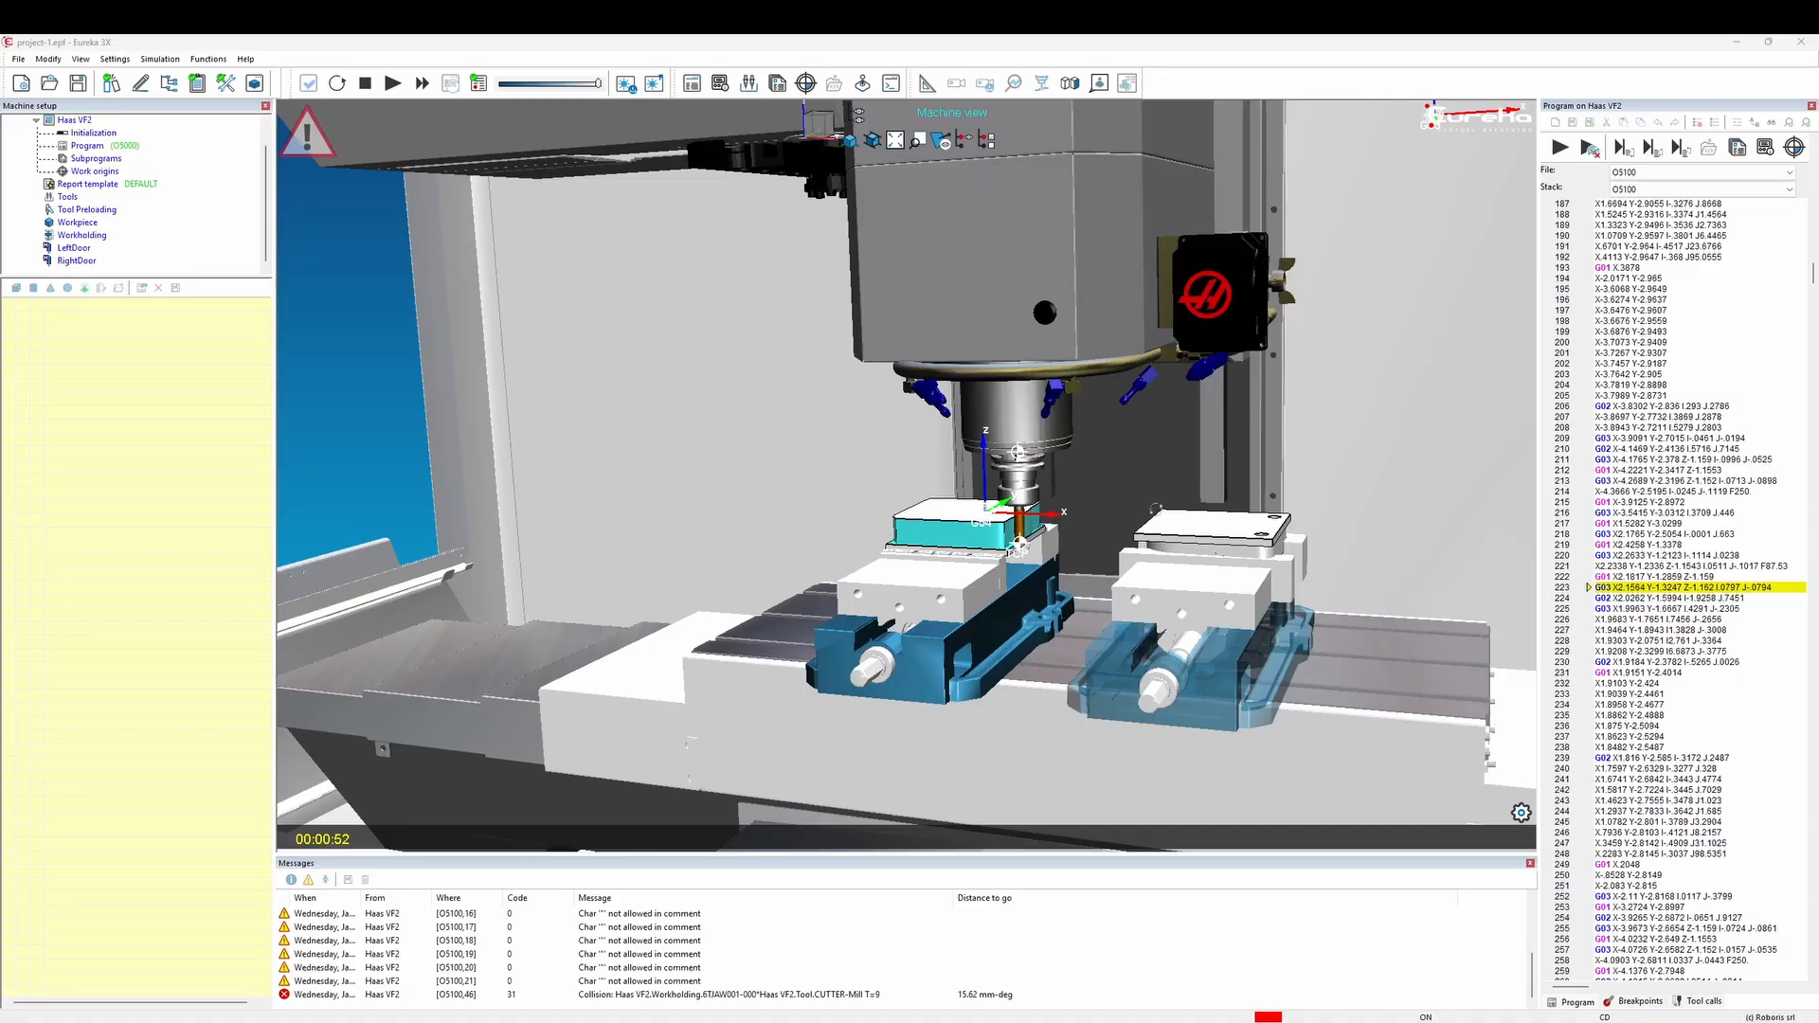
pyautogui.click(337, 83)
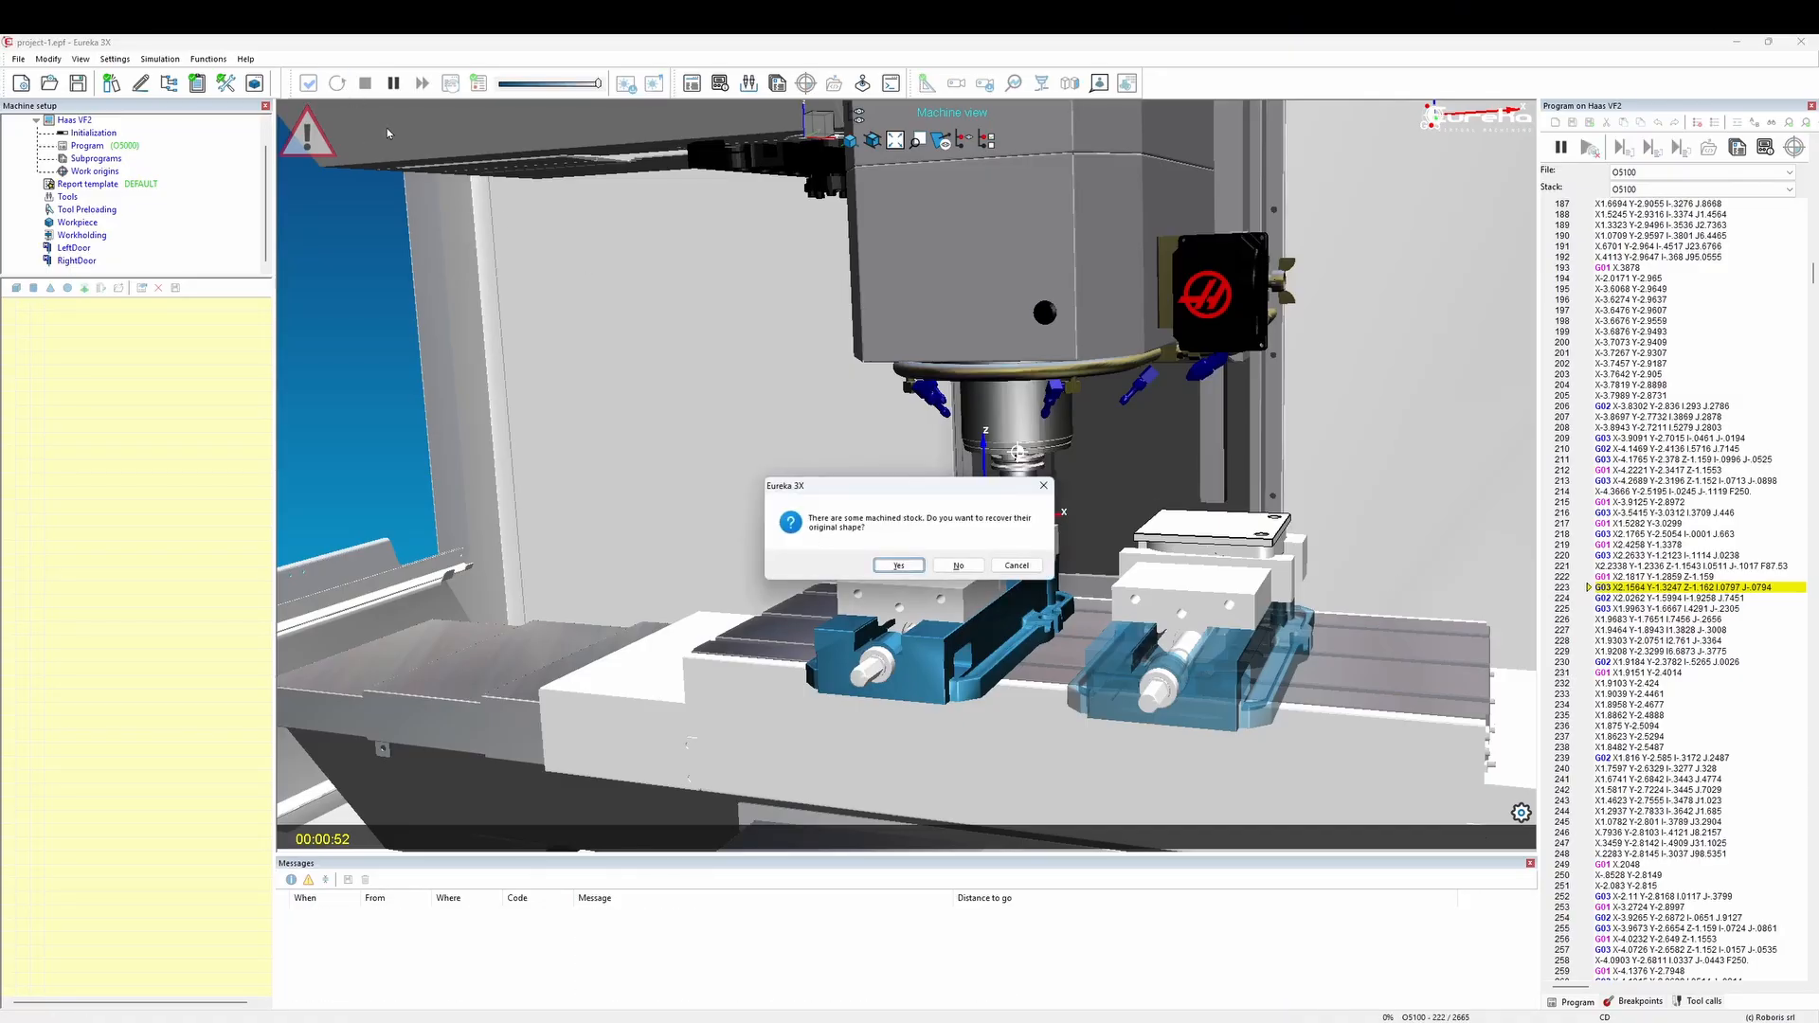
pyautogui.click(897, 565)
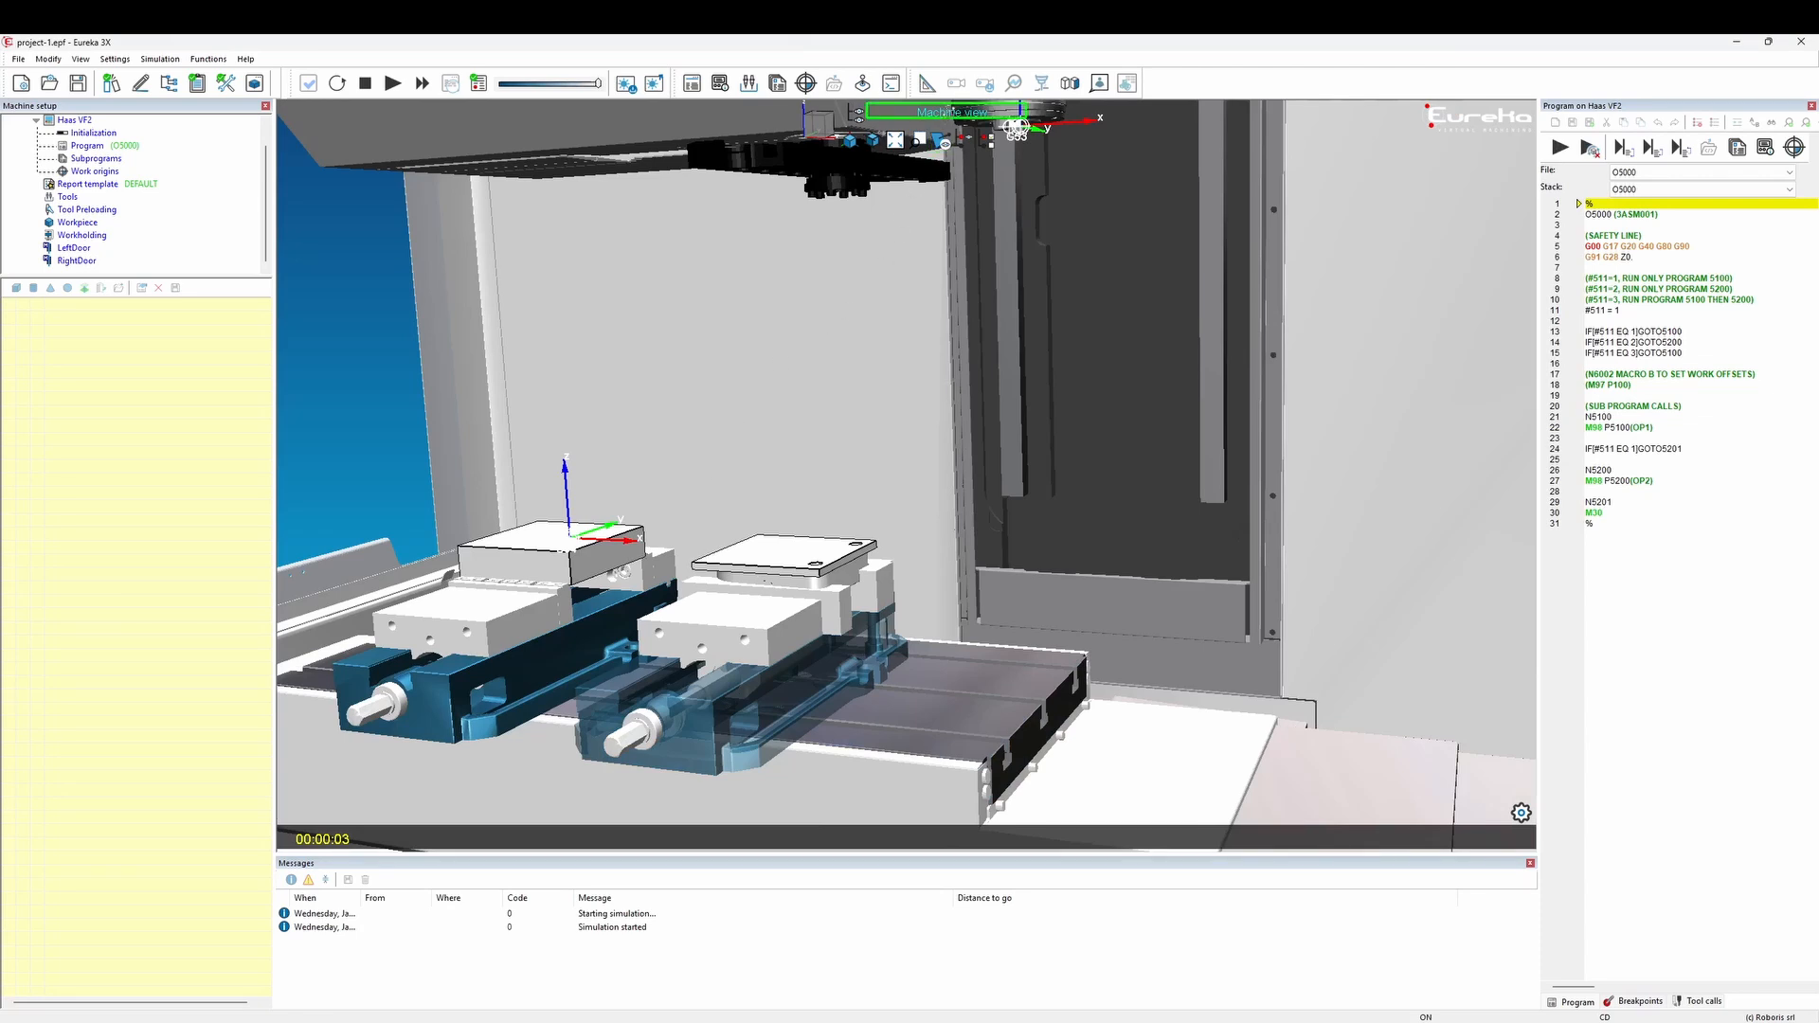
# Switch to the workpiece view and hide the OP2 and OP1 stock models.
pyautogui.click(952, 112)
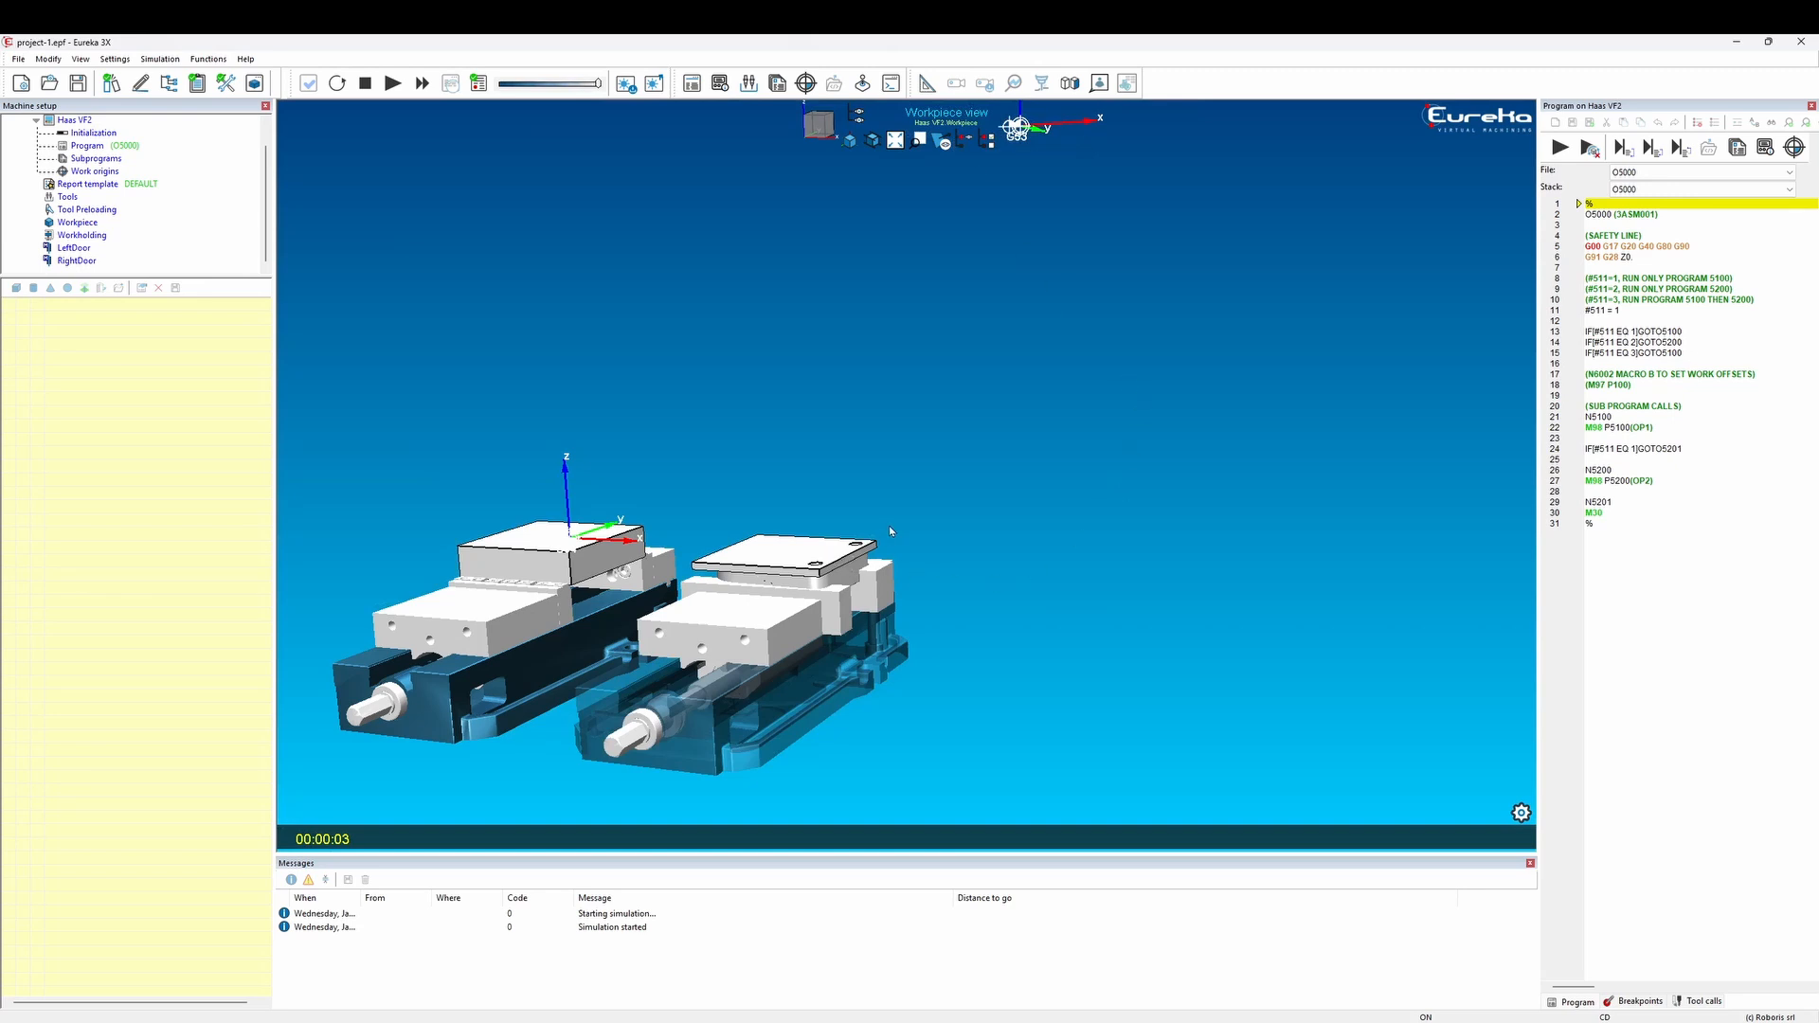
pyautogui.rightClick(838, 554)
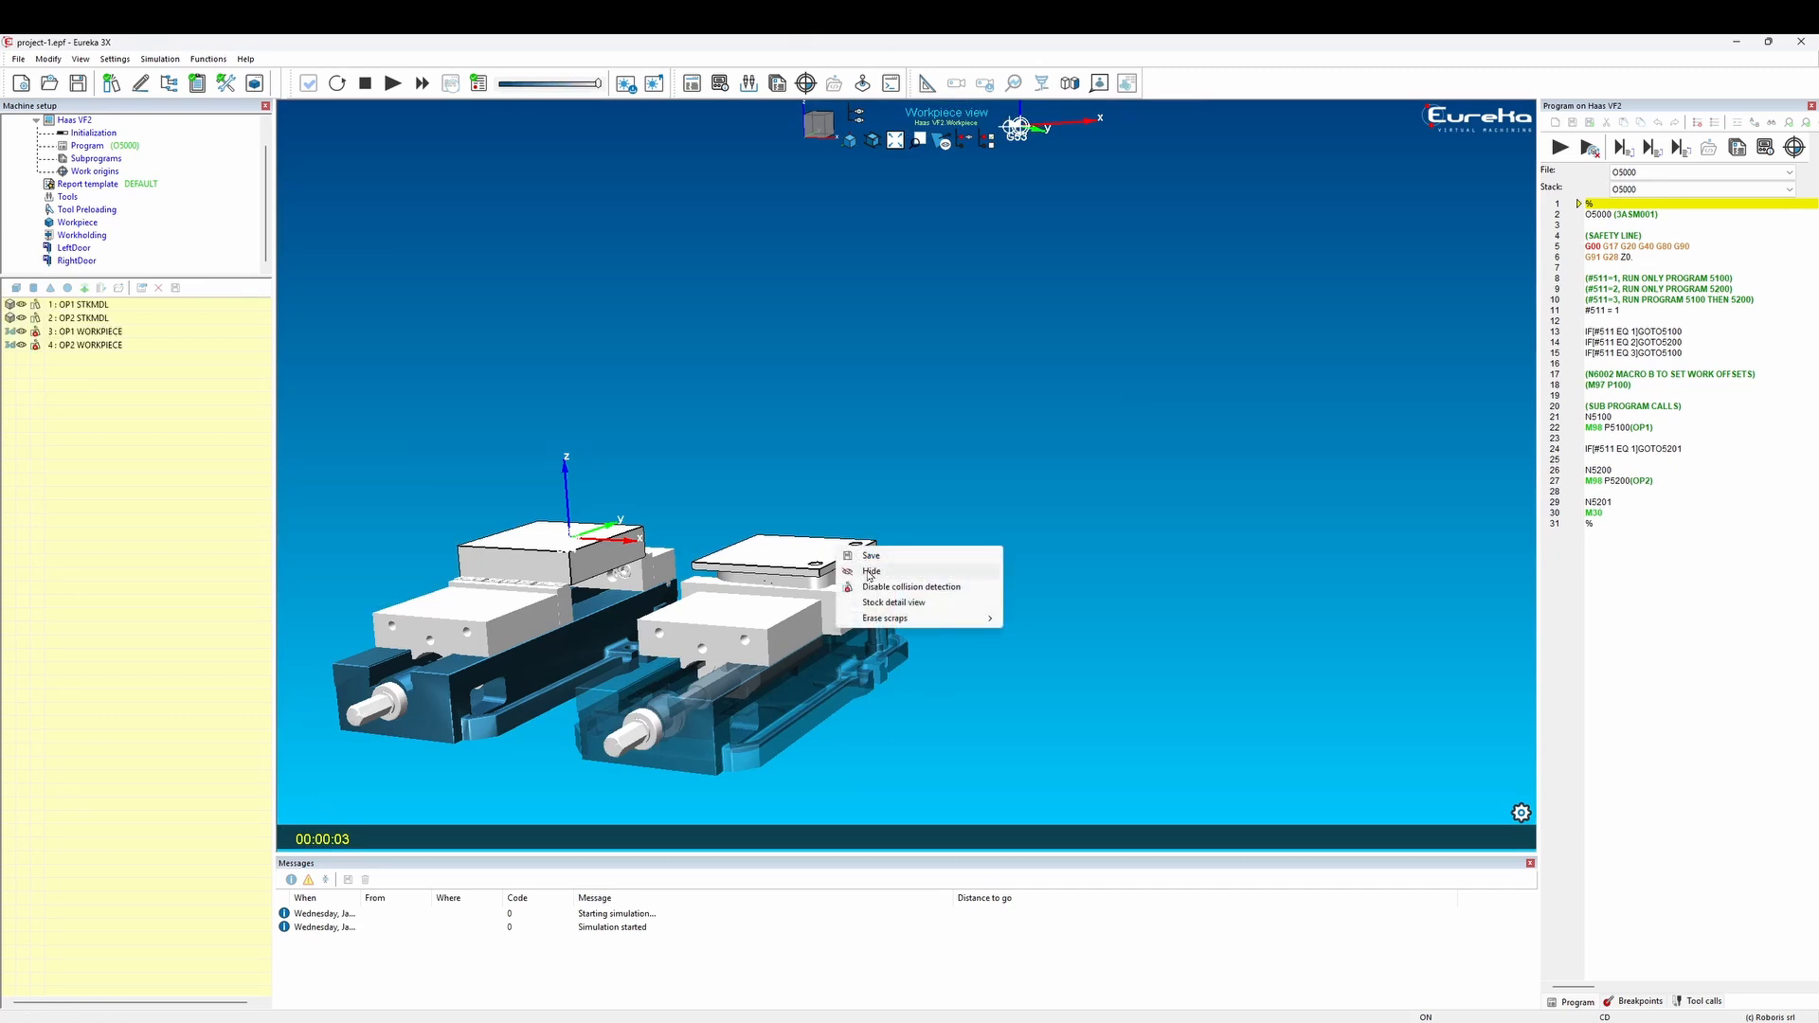
pyautogui.click(867, 571)
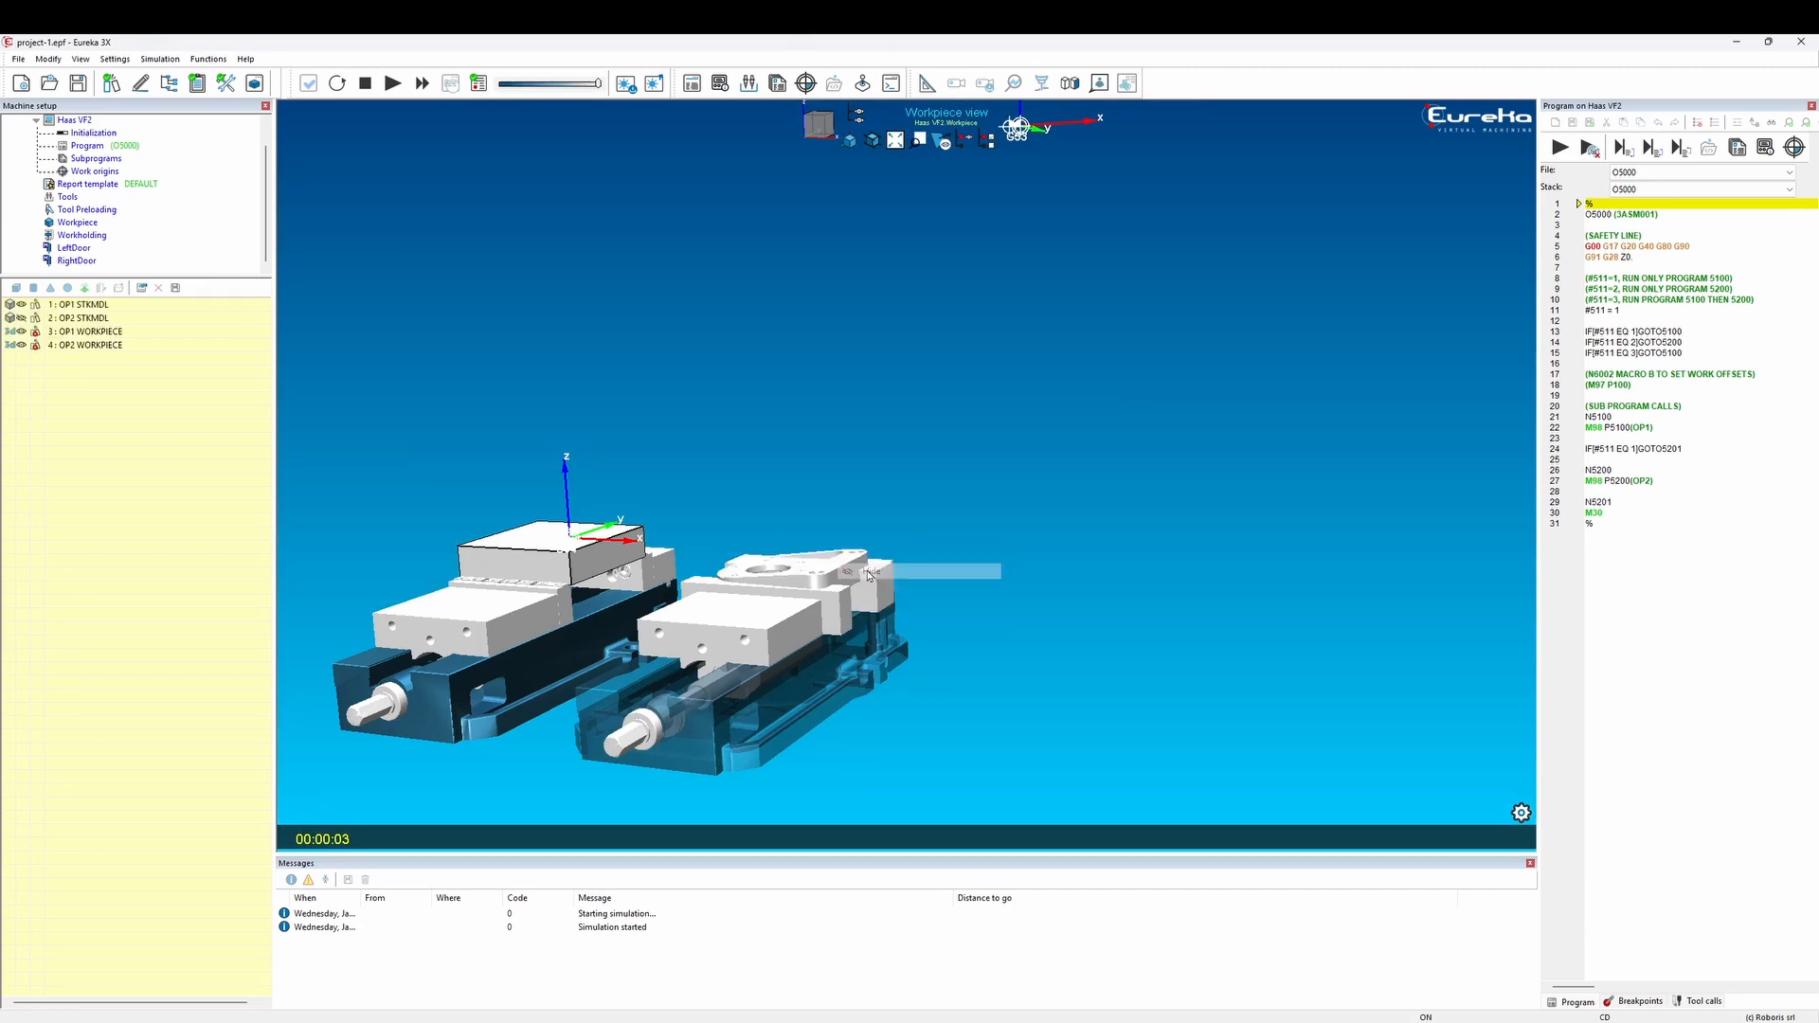
pyautogui.rightClick(594, 566)
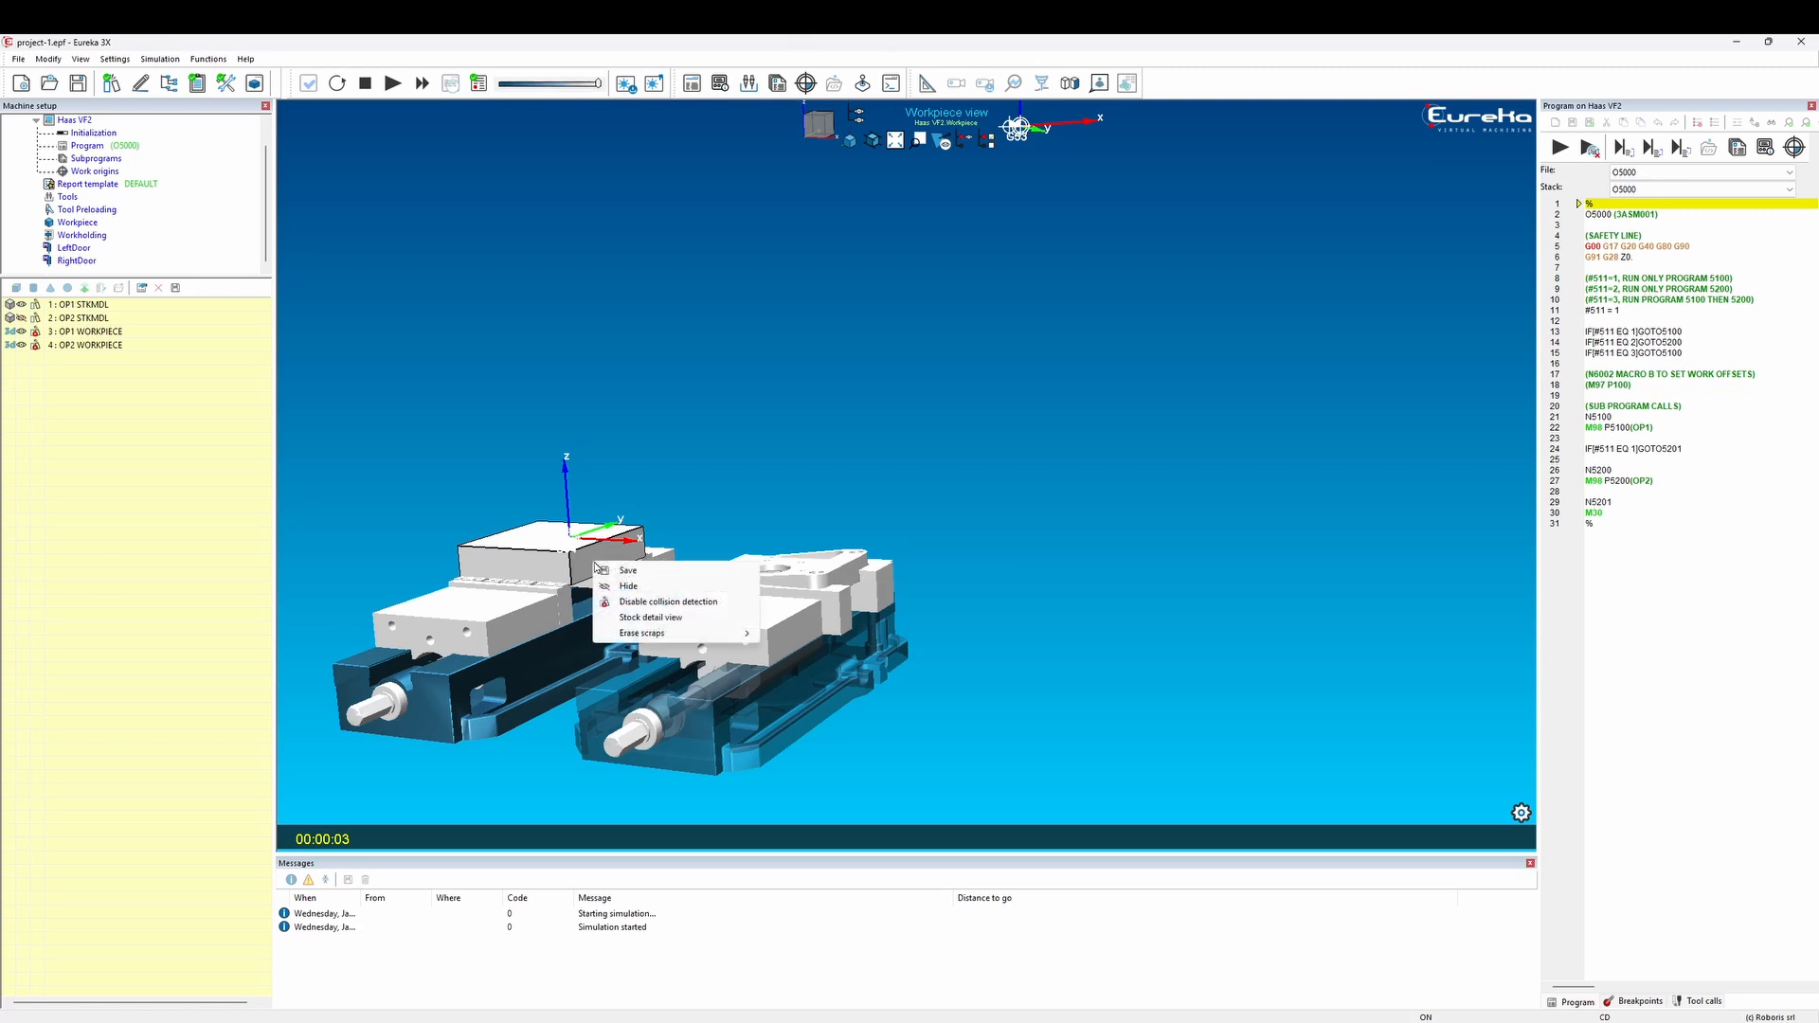
pyautogui.click(641, 593)
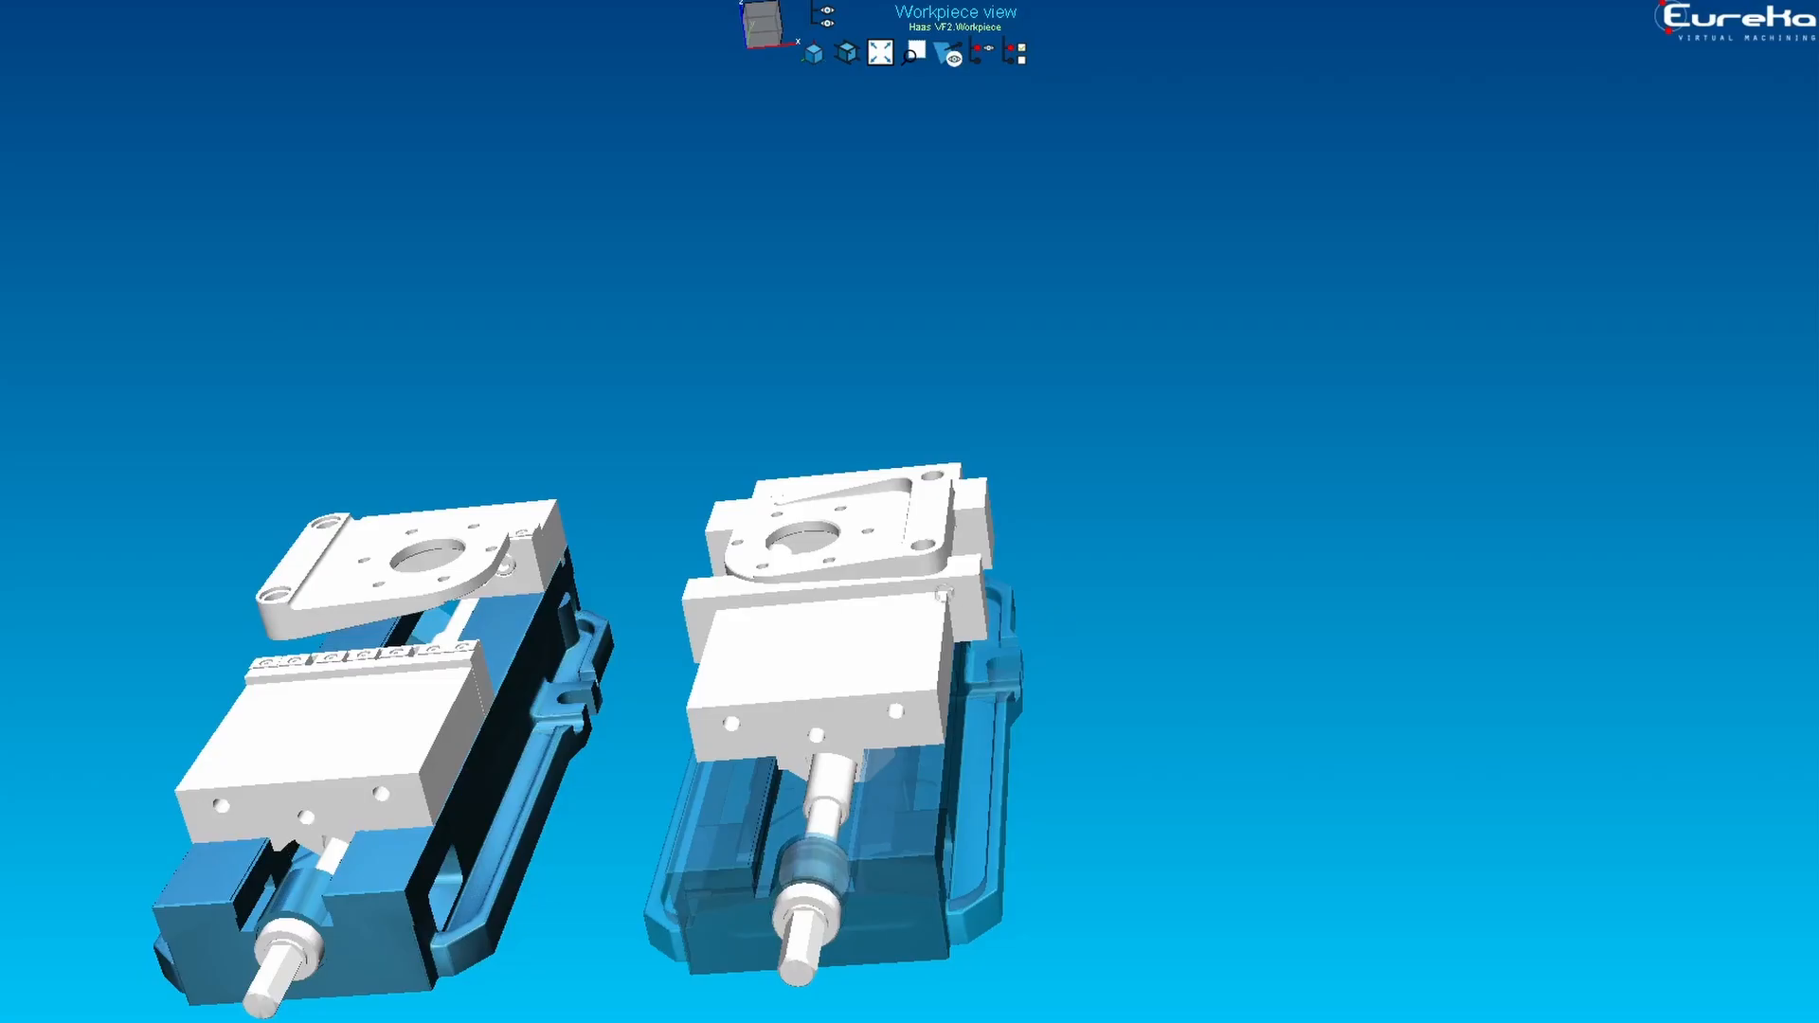
# Show both vises and finished parts from directly above in an orthographic view, closing in on the OP1 vise.
pyautogui.moveTo(944, 595); pyautogui.dragTo(904, 599)
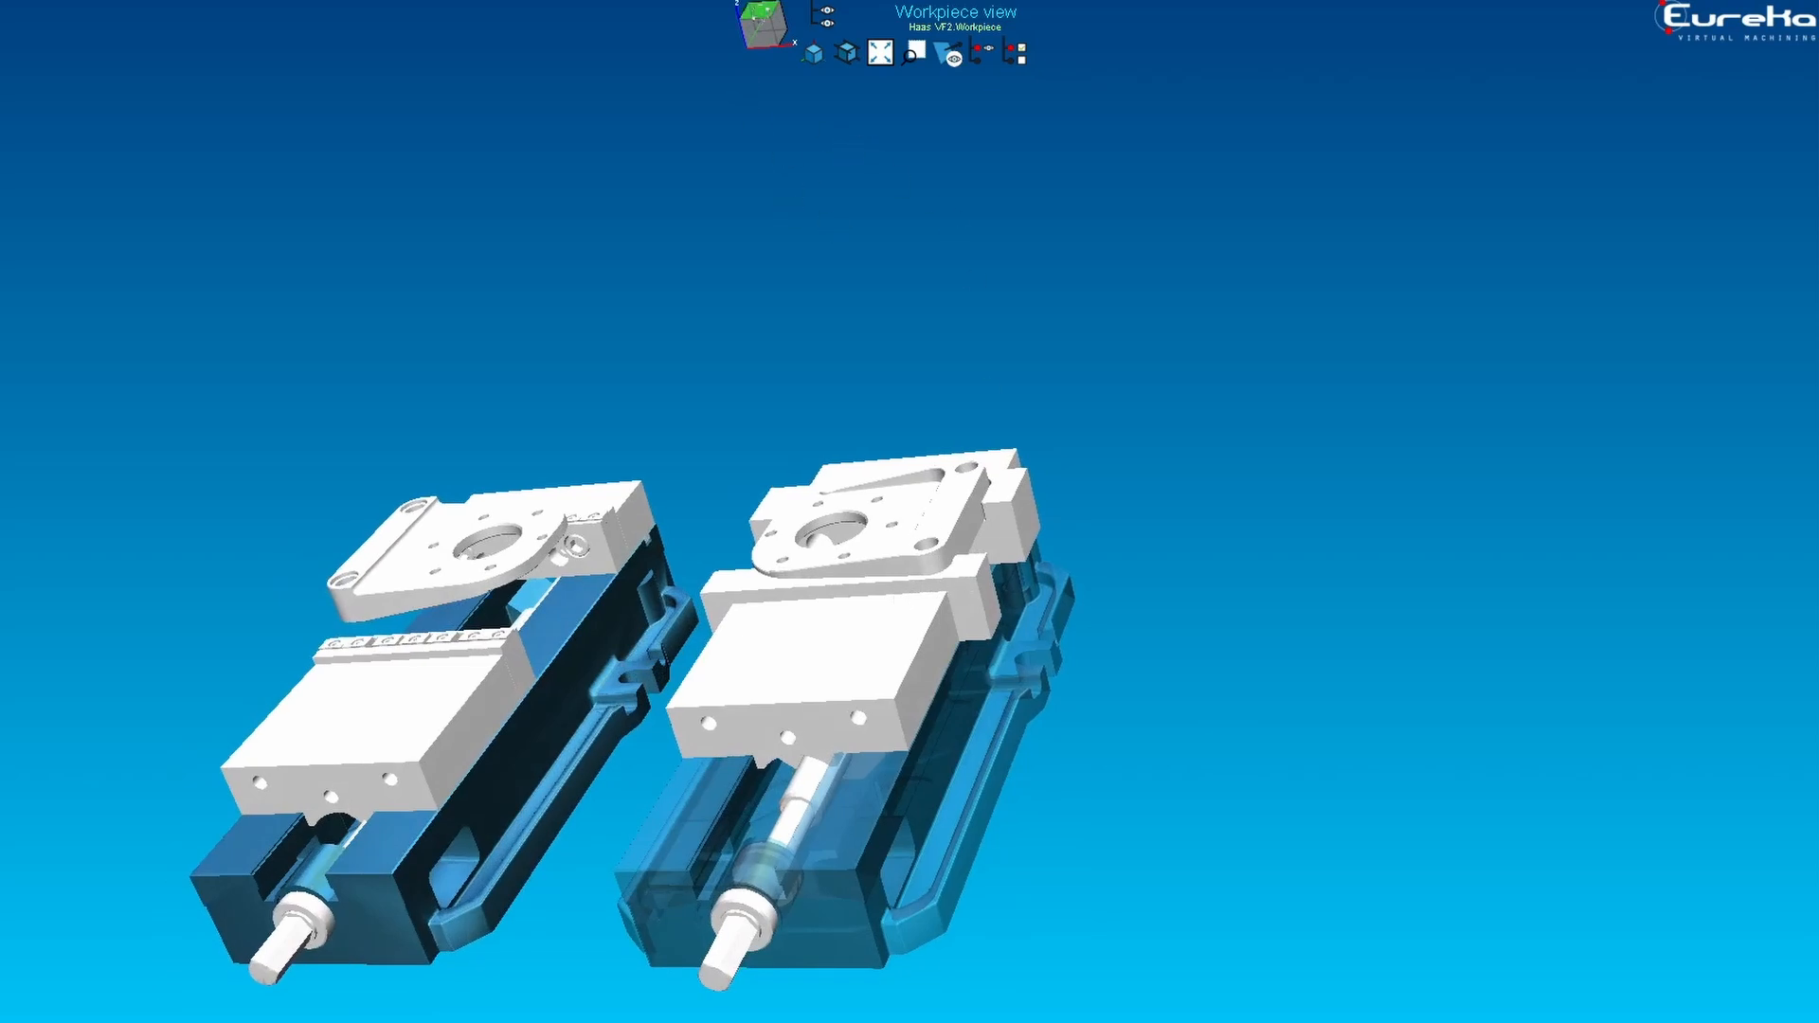
pyautogui.click(761, 14)
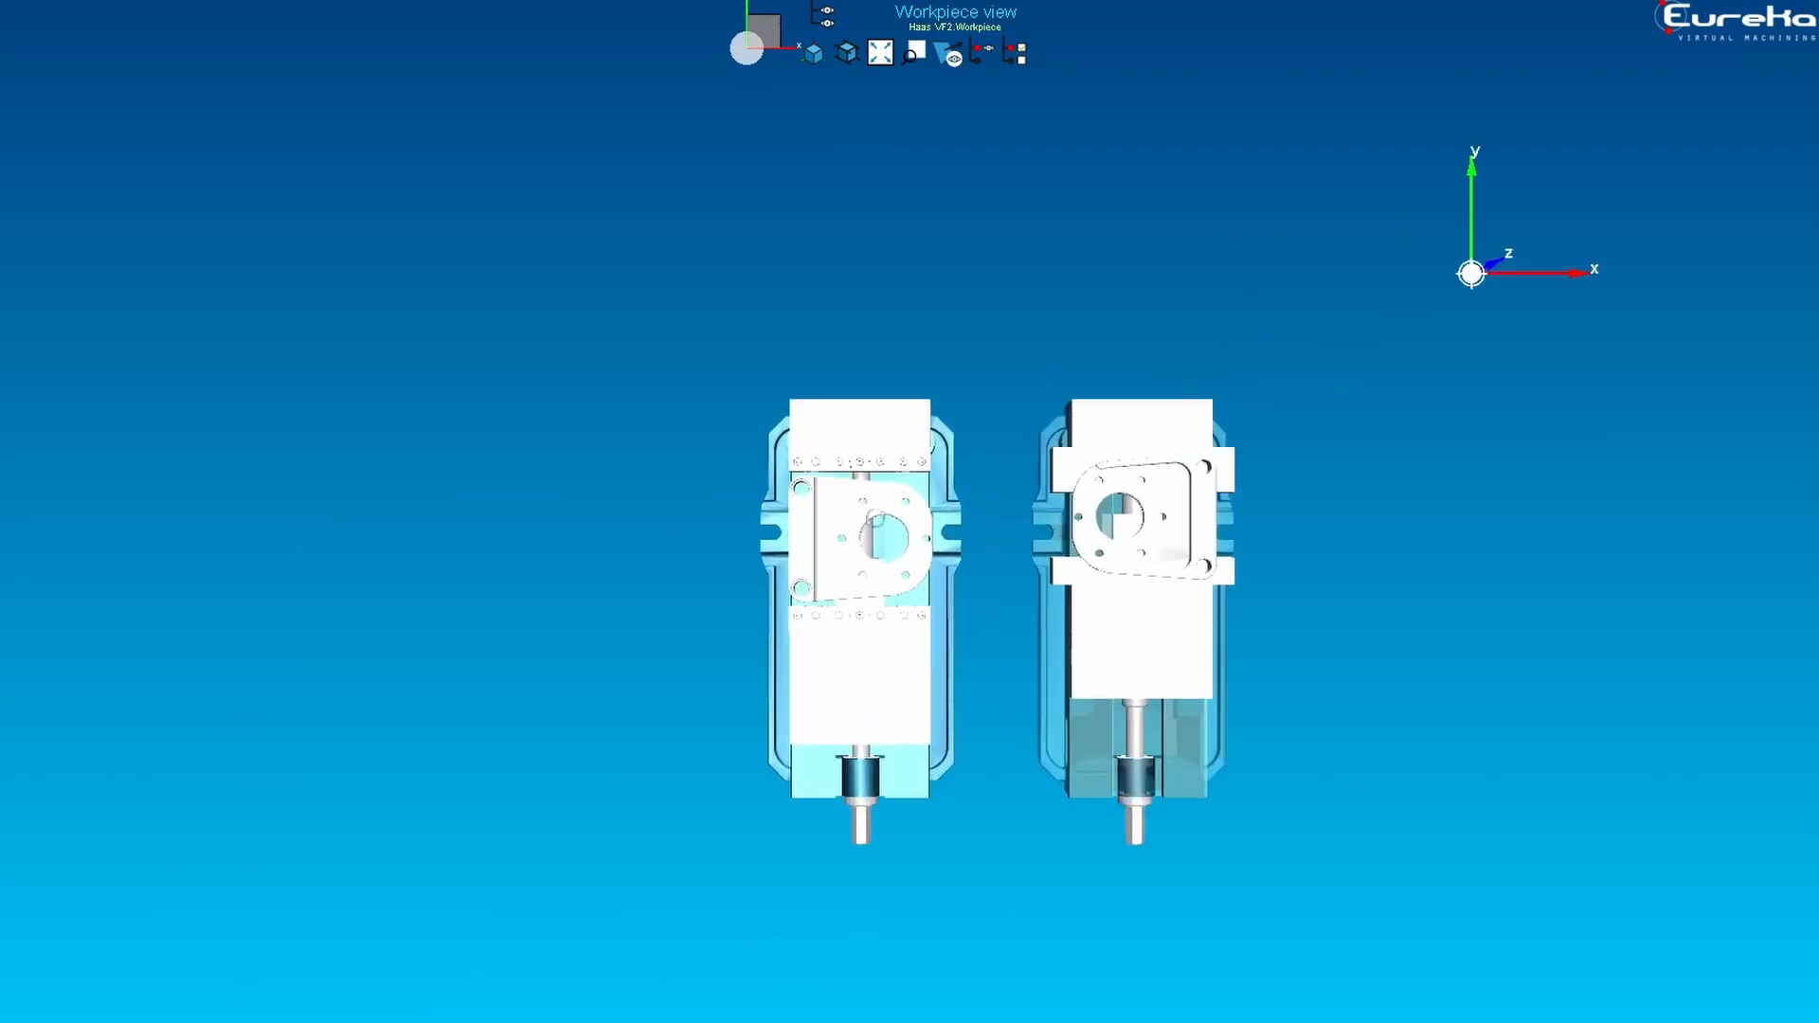
pyautogui.scroll(5, 873, 520)
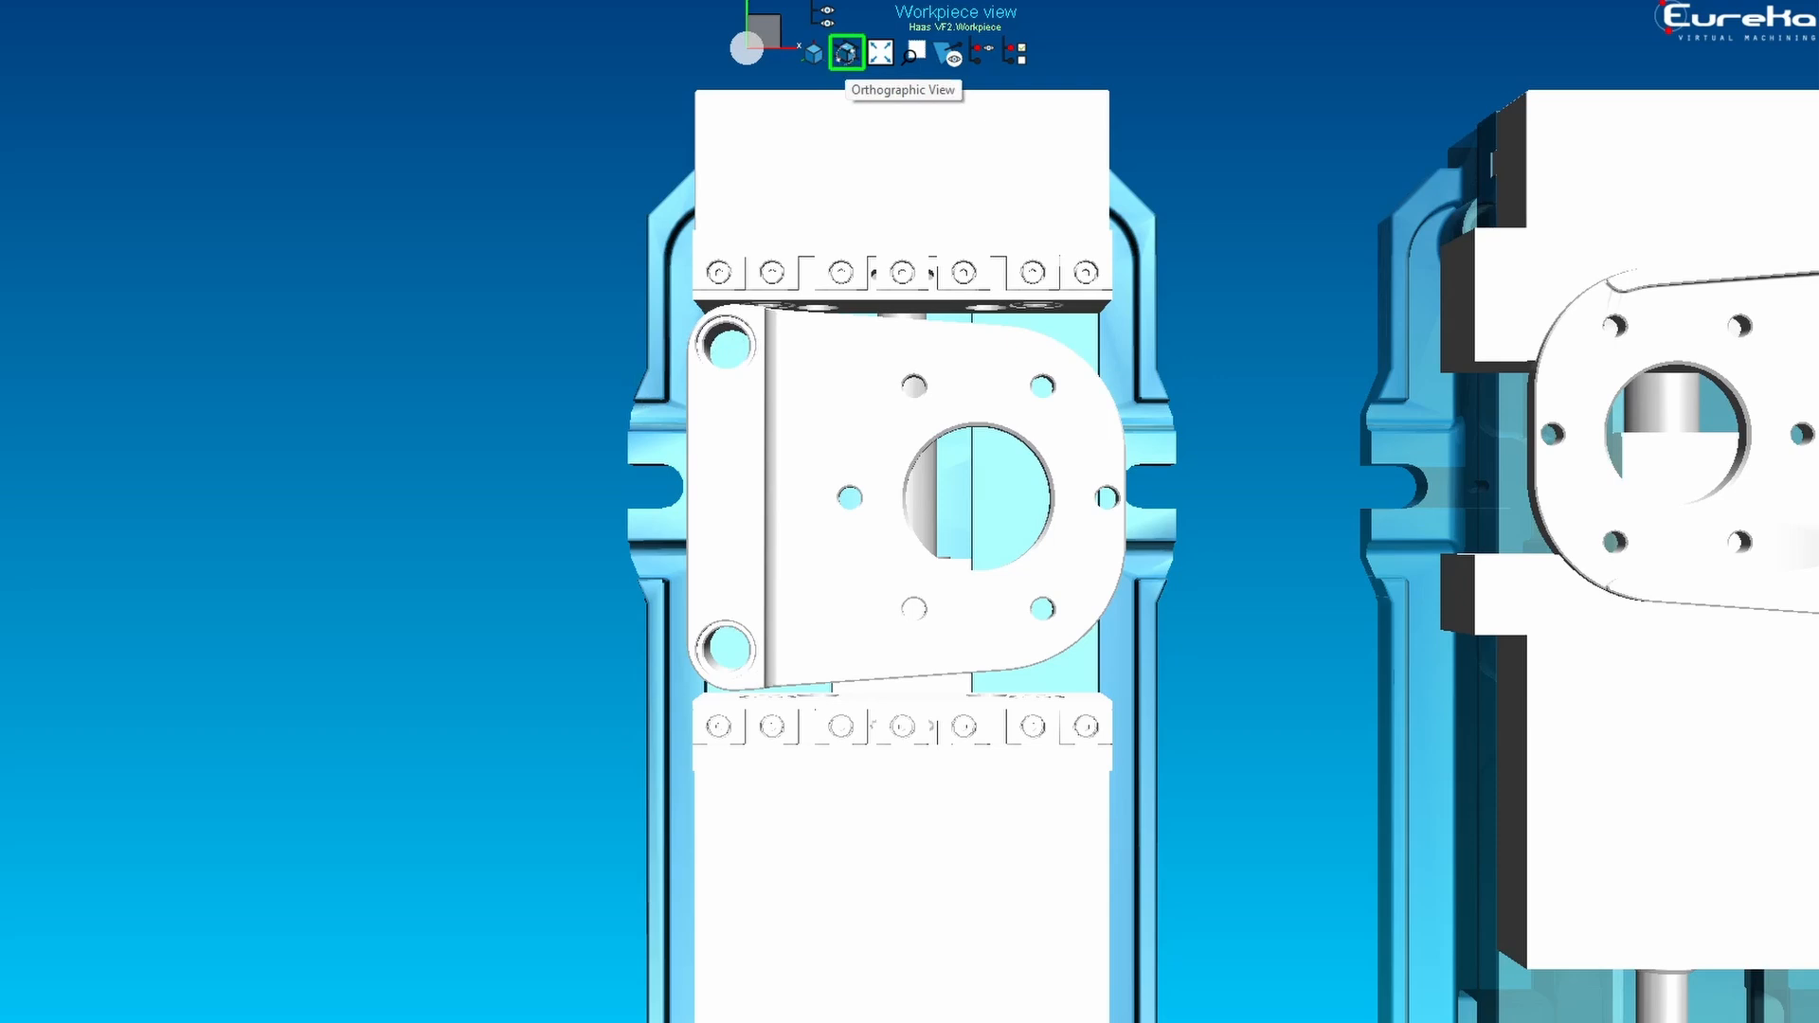
pyautogui.click(846, 53)
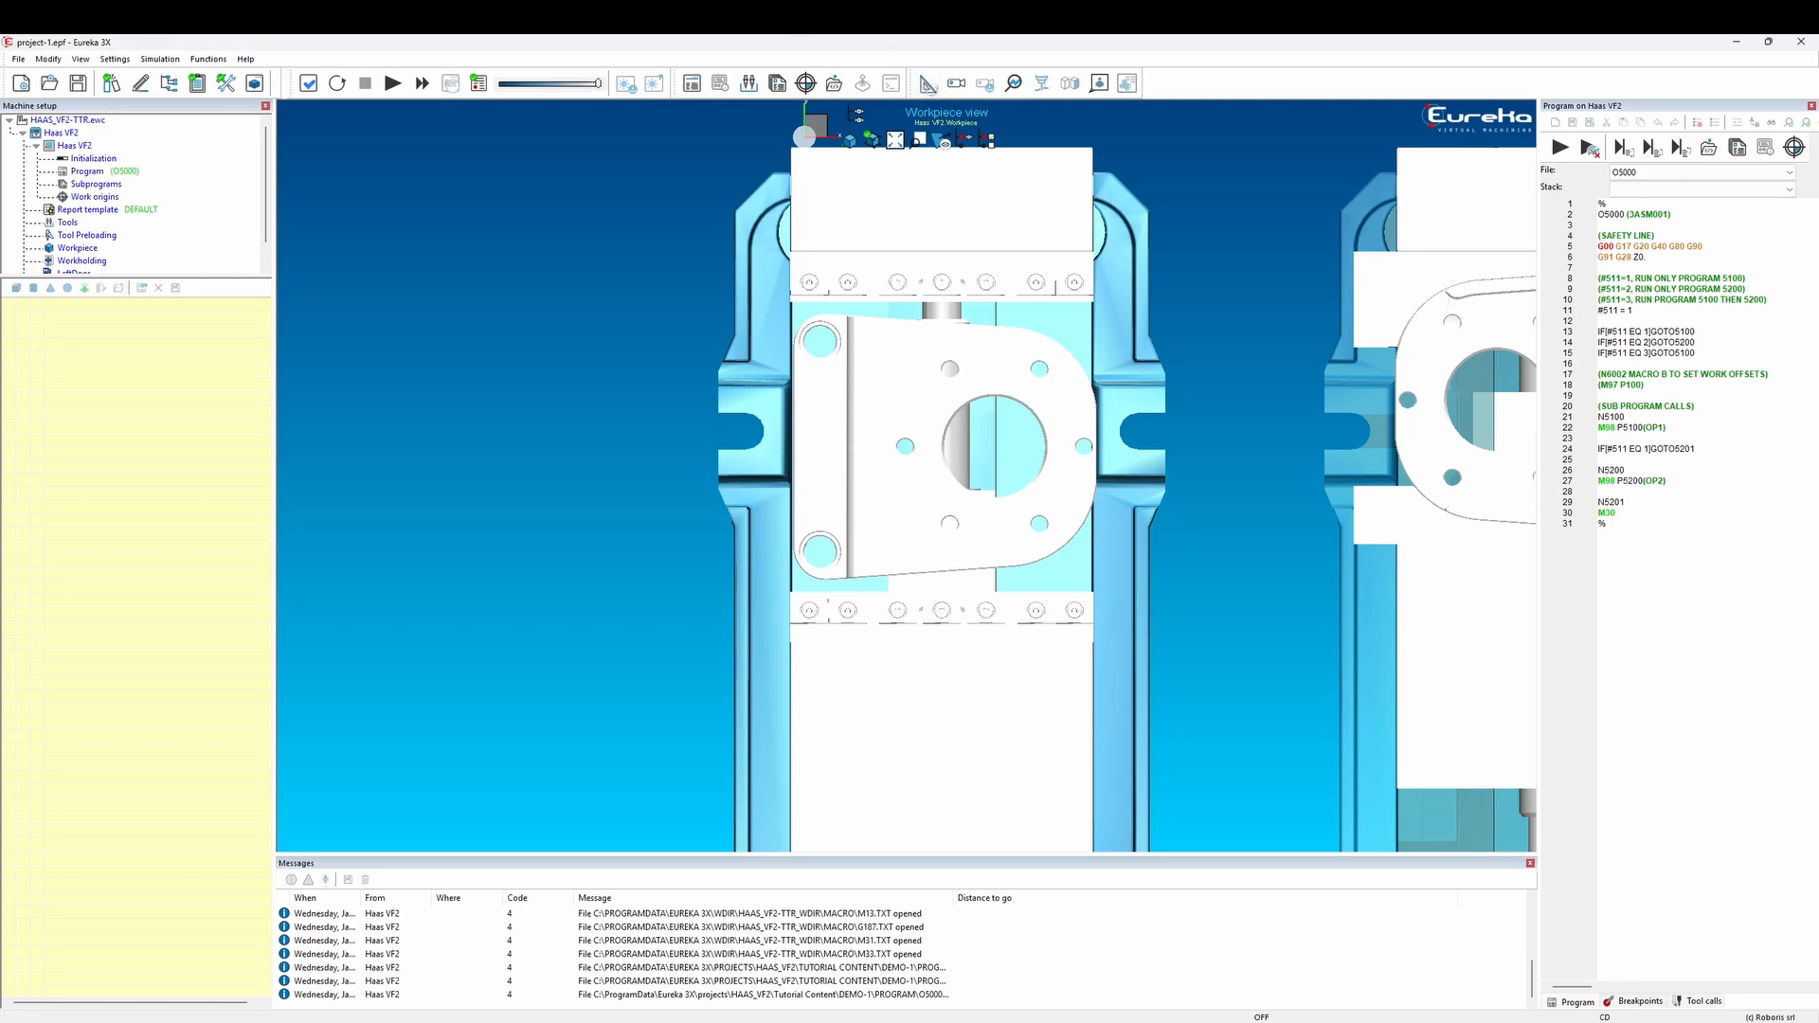
# Measure the width of the OP1 vise's near jaw plate, first between its end vertices and again along its long edge.
pyautogui.click(928, 85)
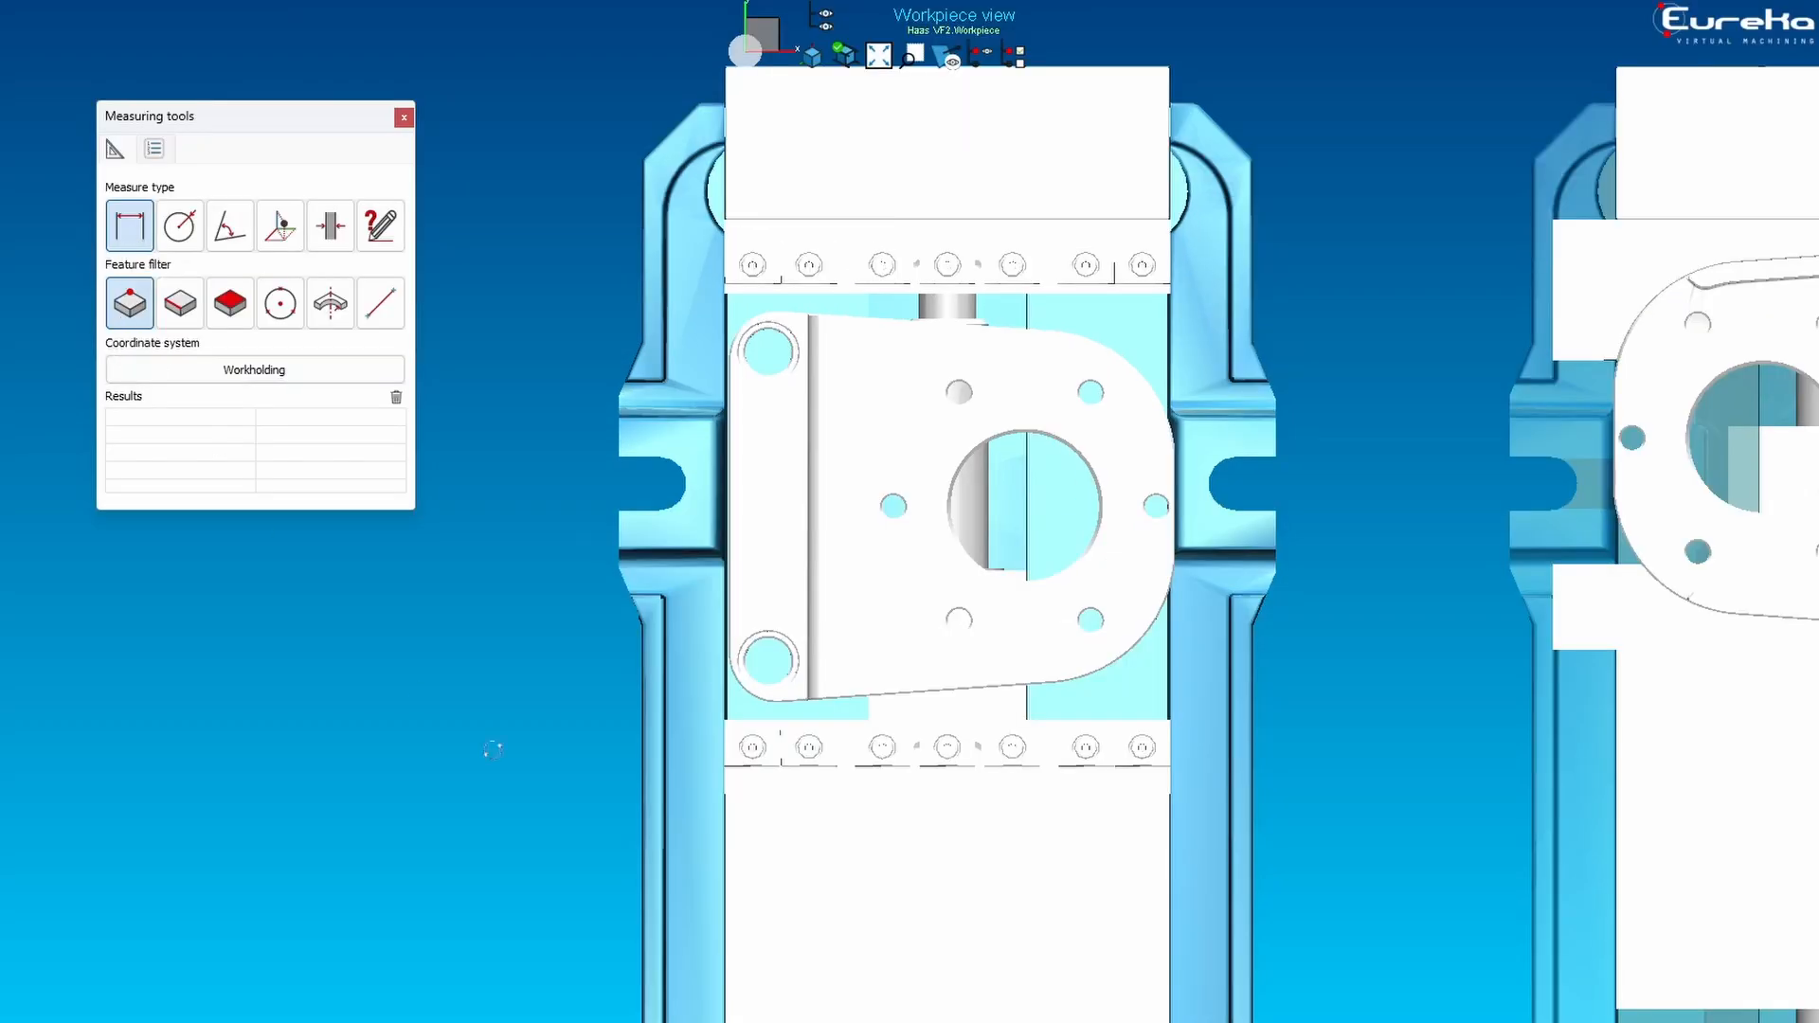
pyautogui.click(727, 737)
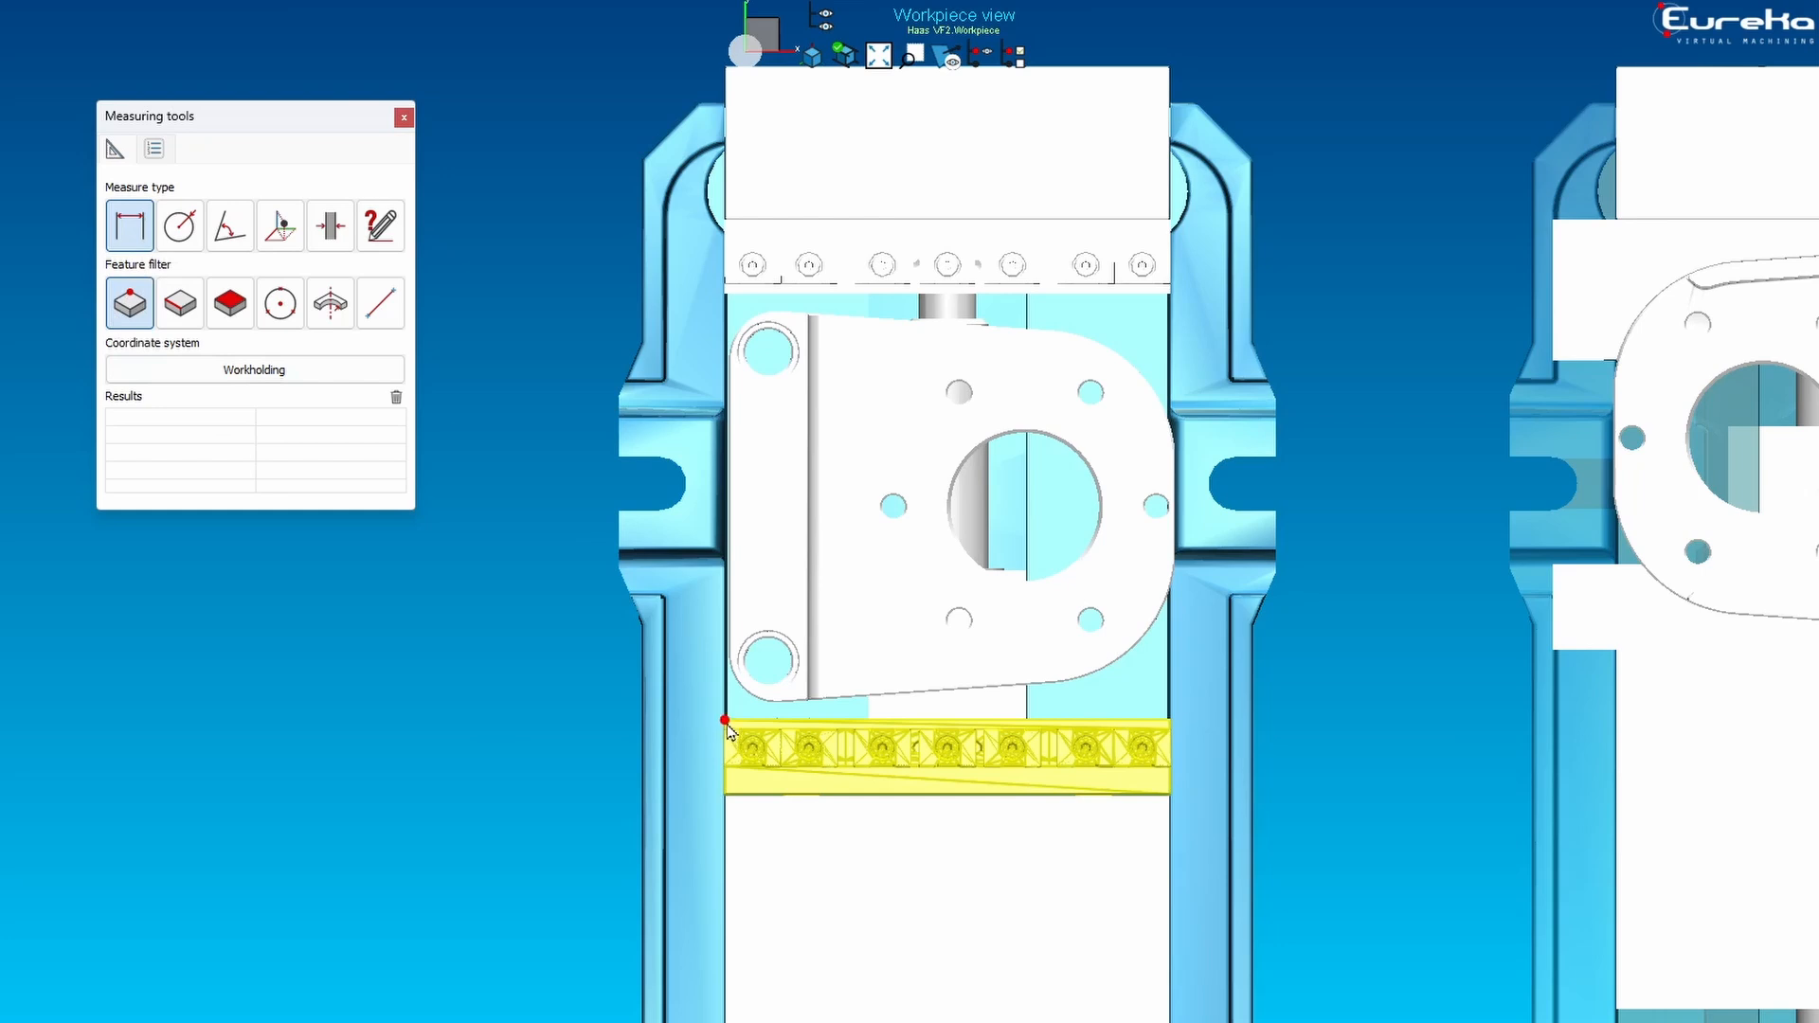
pyautogui.click(1171, 723)
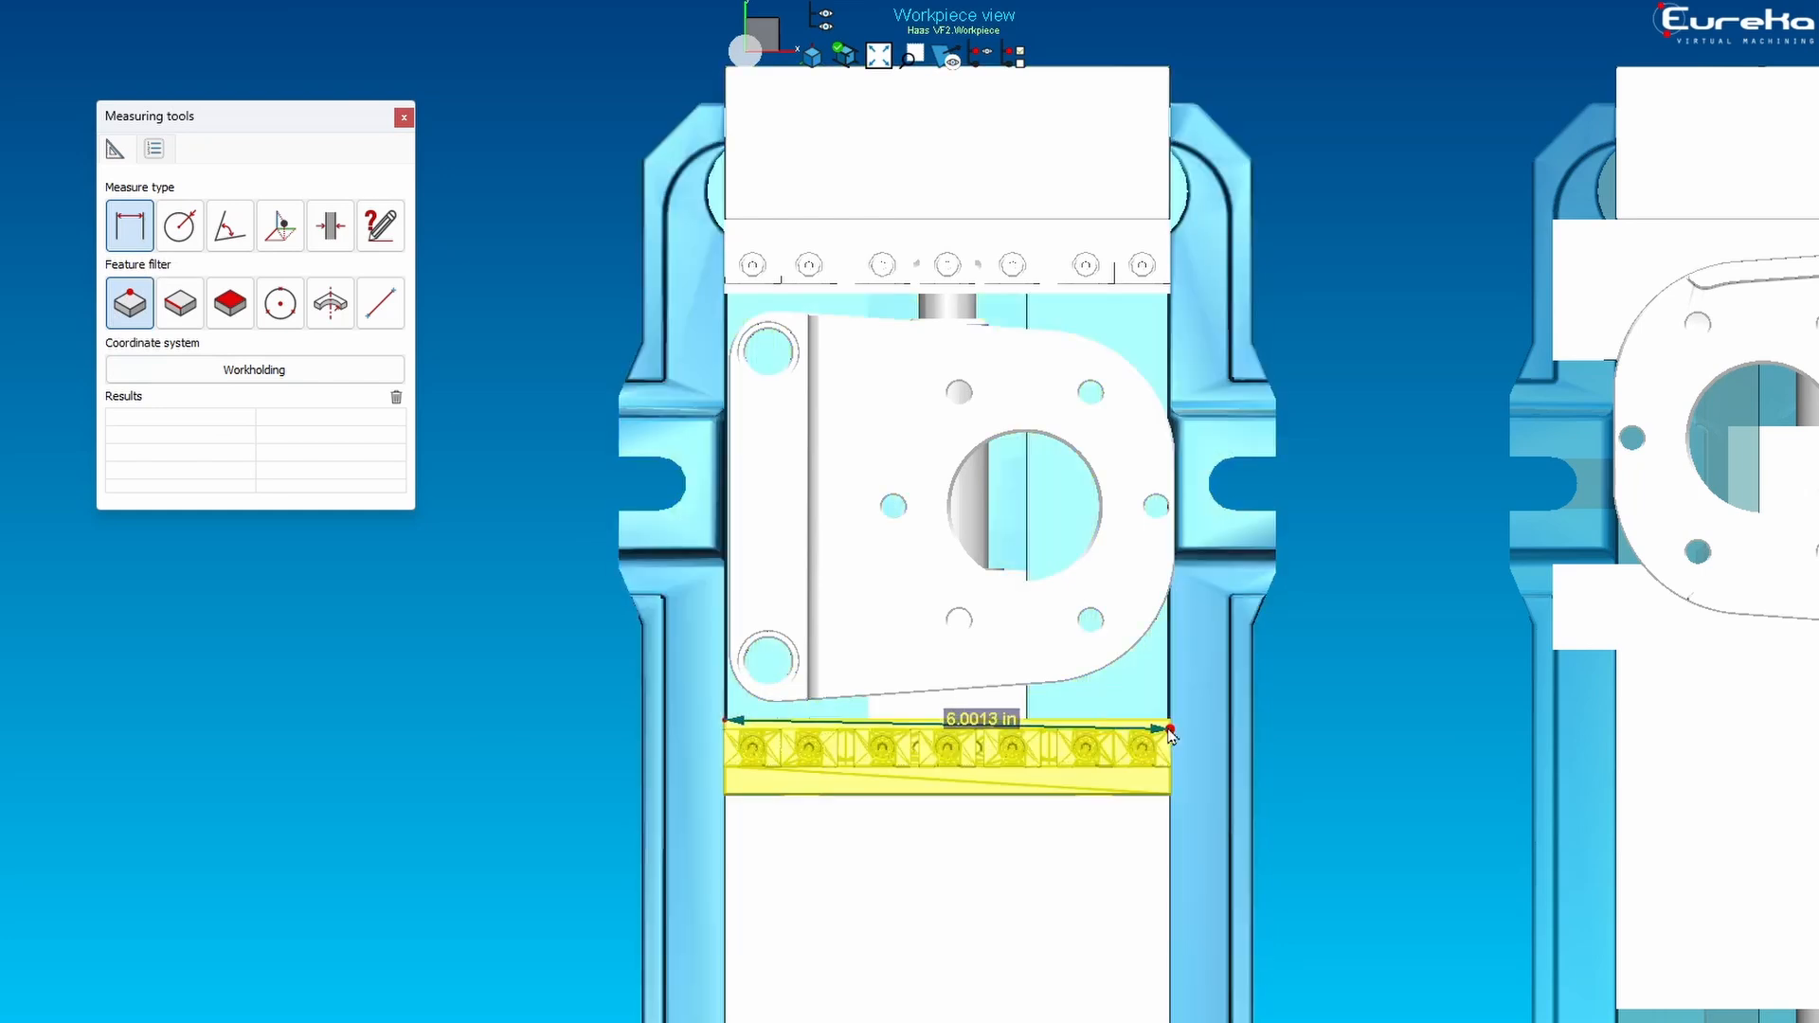
pyautogui.click(1170, 729)
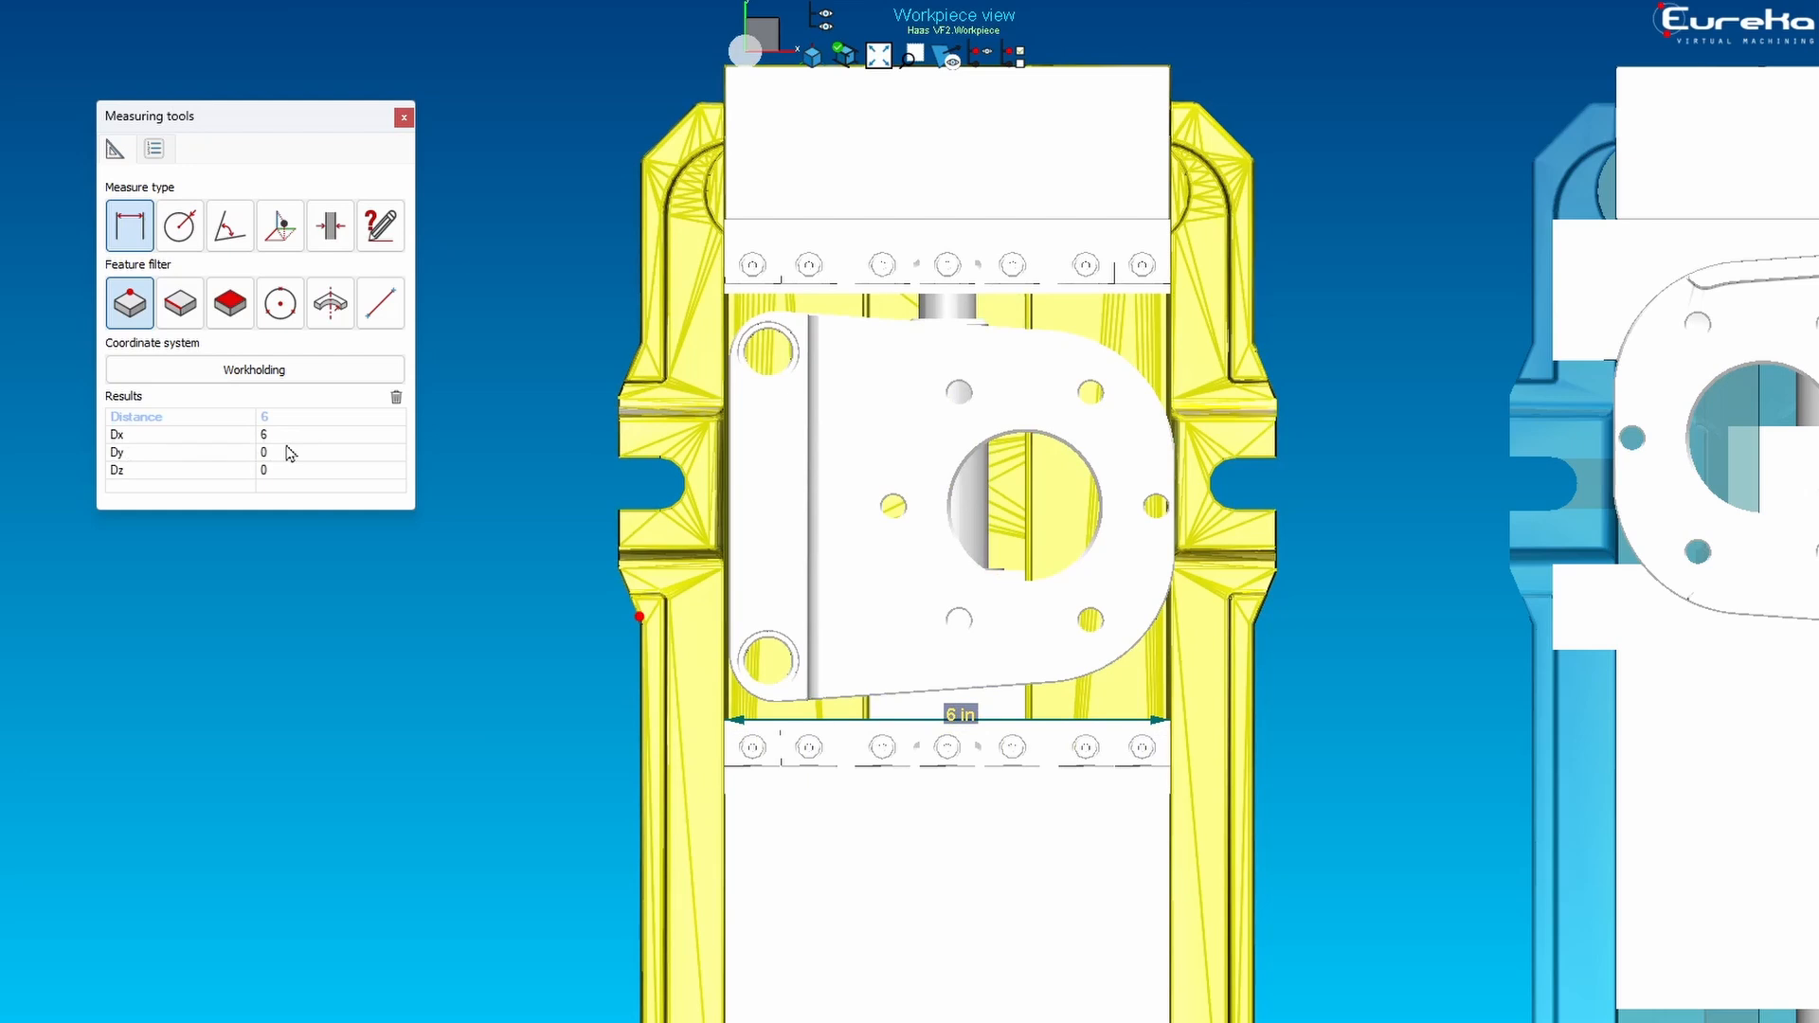
pyautogui.click(177, 316)
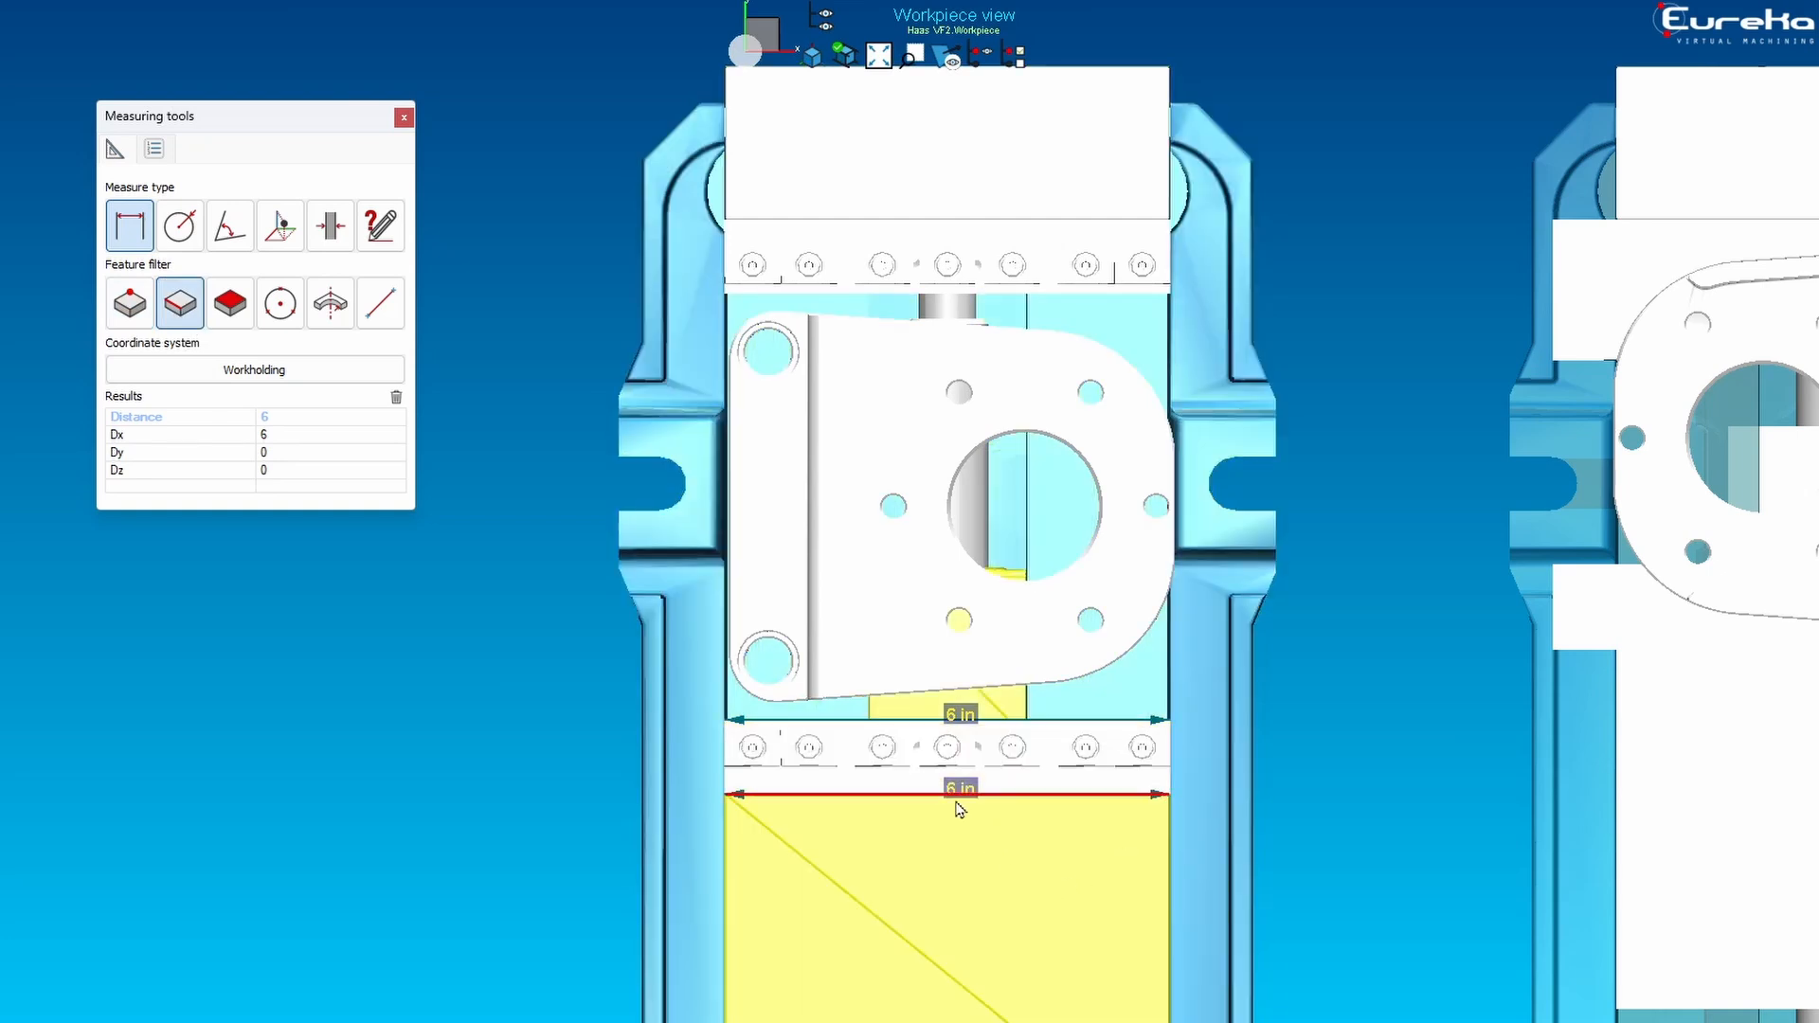
# Measure the distance between the two opposite end faces of the OP1 vise's near jaw plate.
pyautogui.click(233, 307)
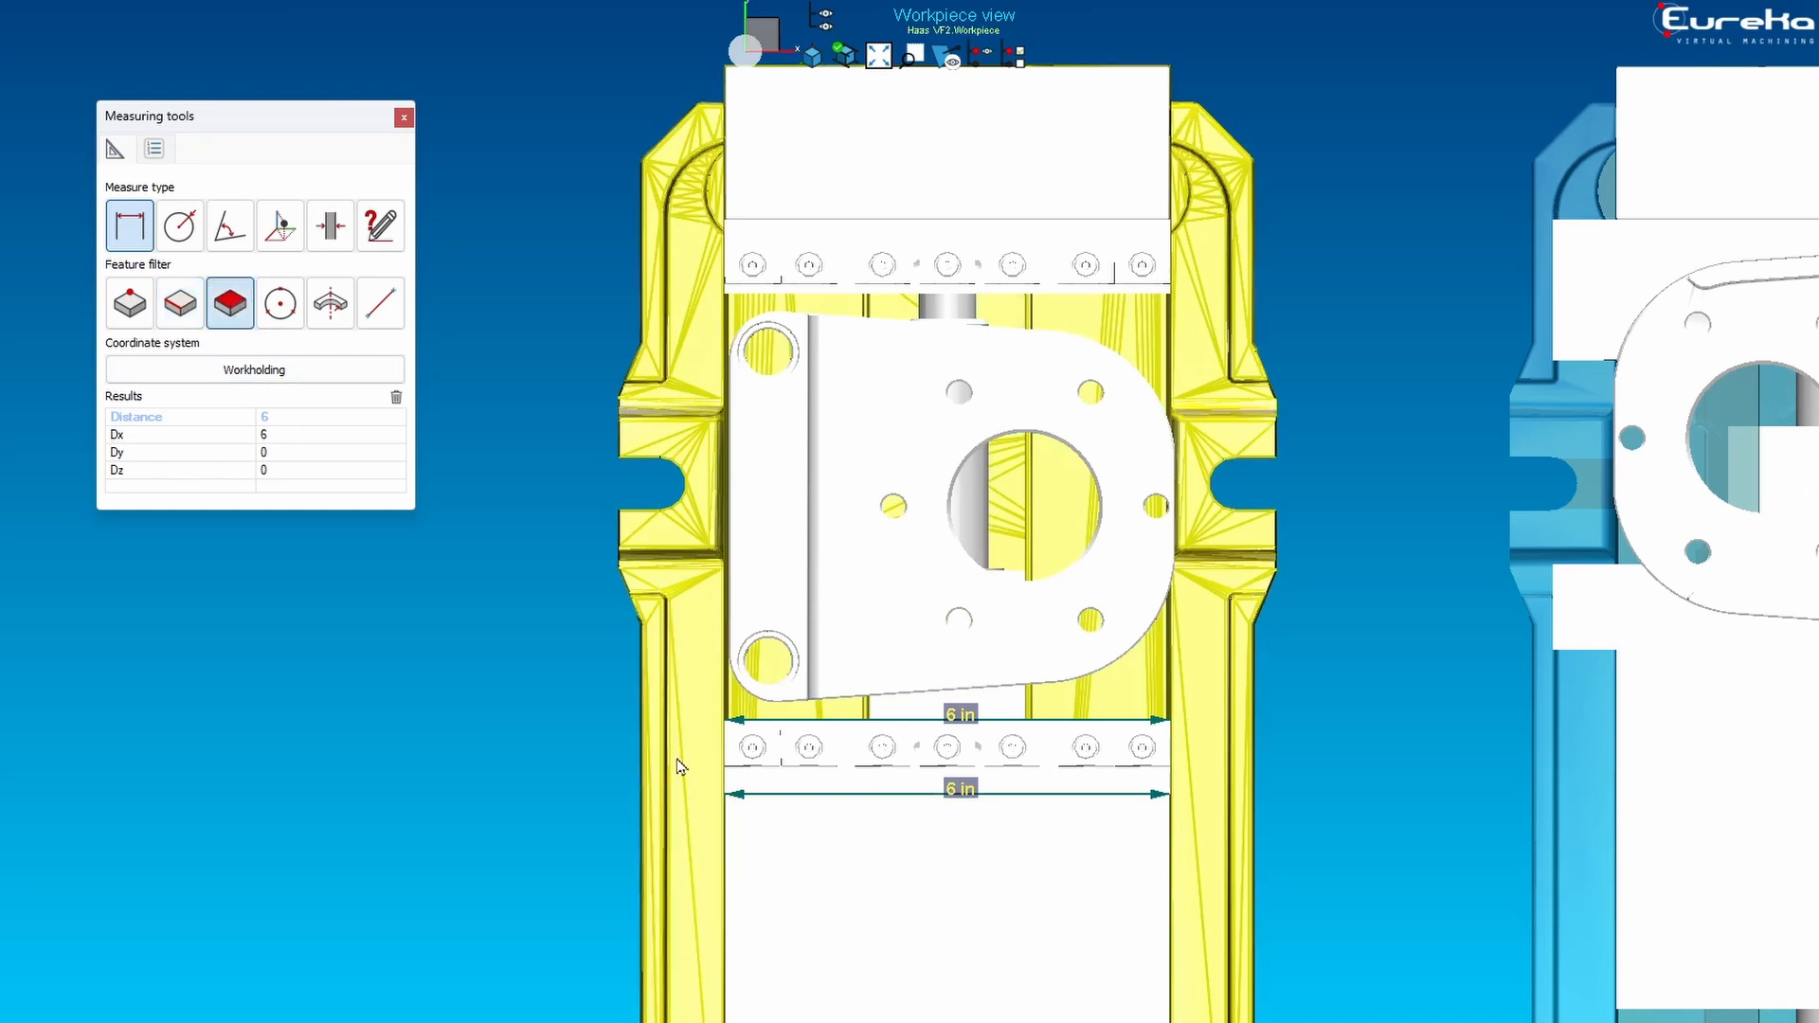
pyautogui.moveTo(732, 769); pyautogui.dragTo(798, 755, button='middle')
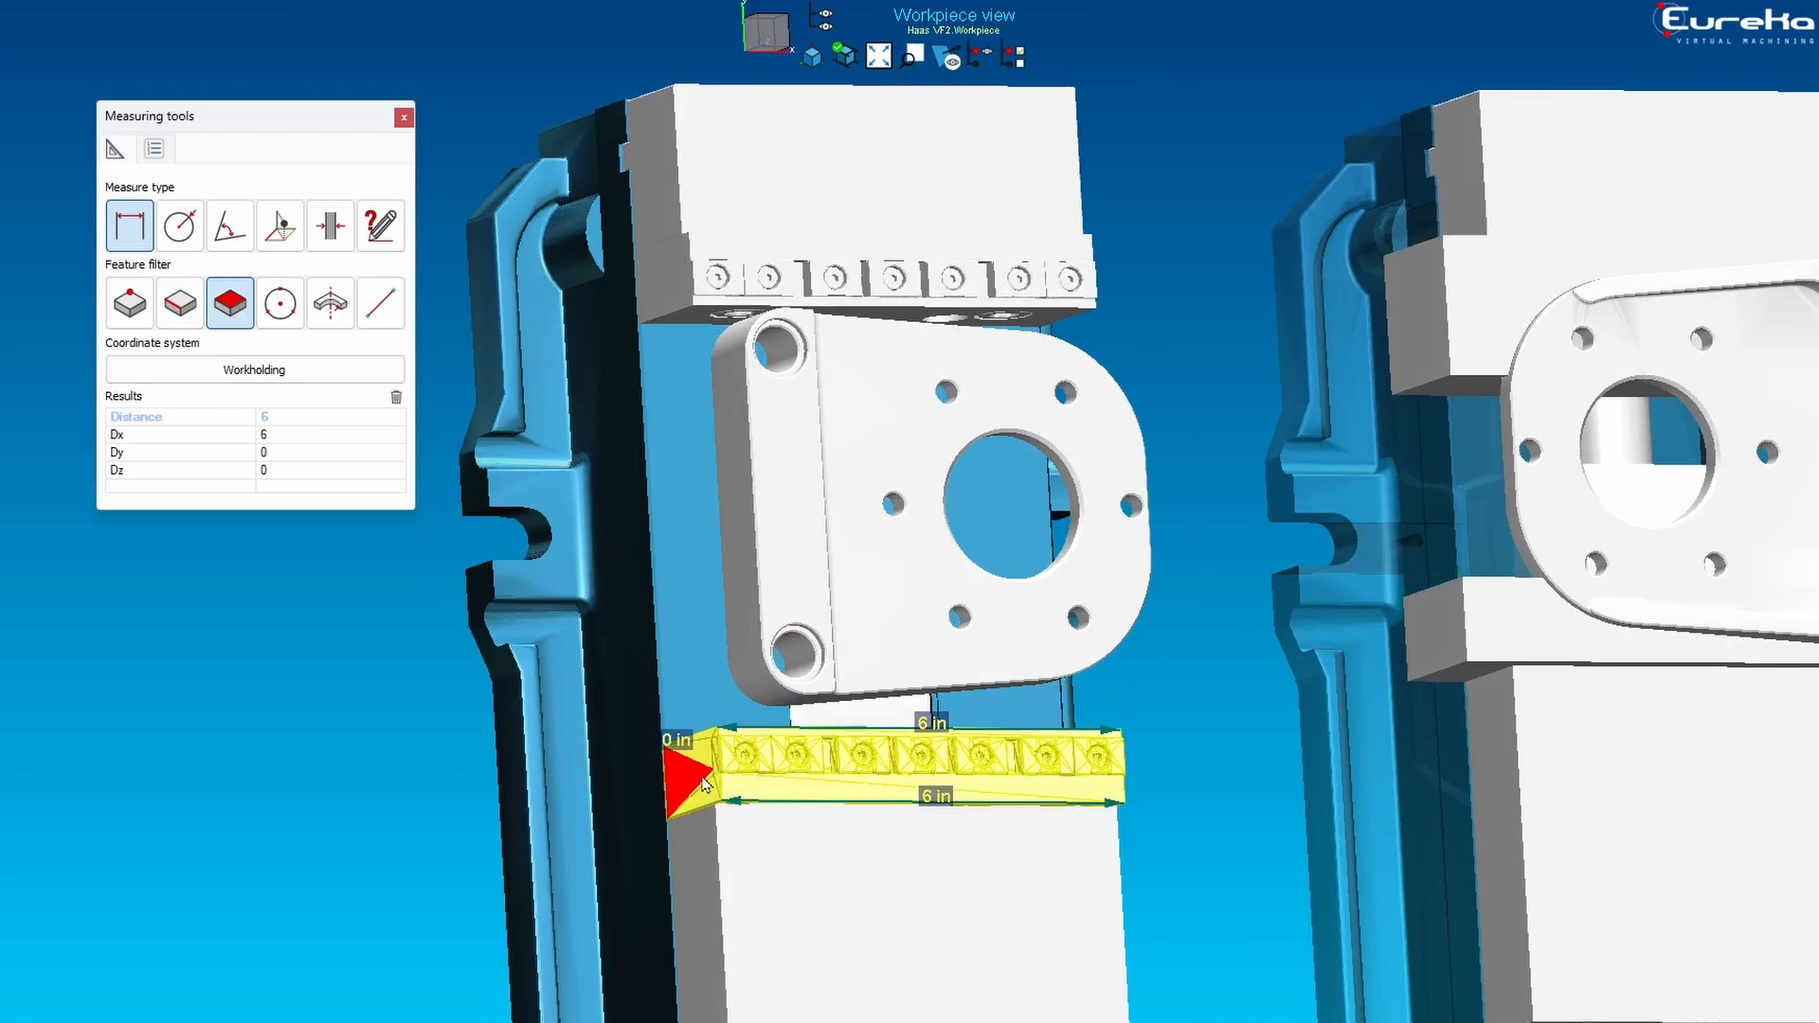
pyautogui.moveTo(894, 790); pyautogui.dragTo(775, 786, button='middle')
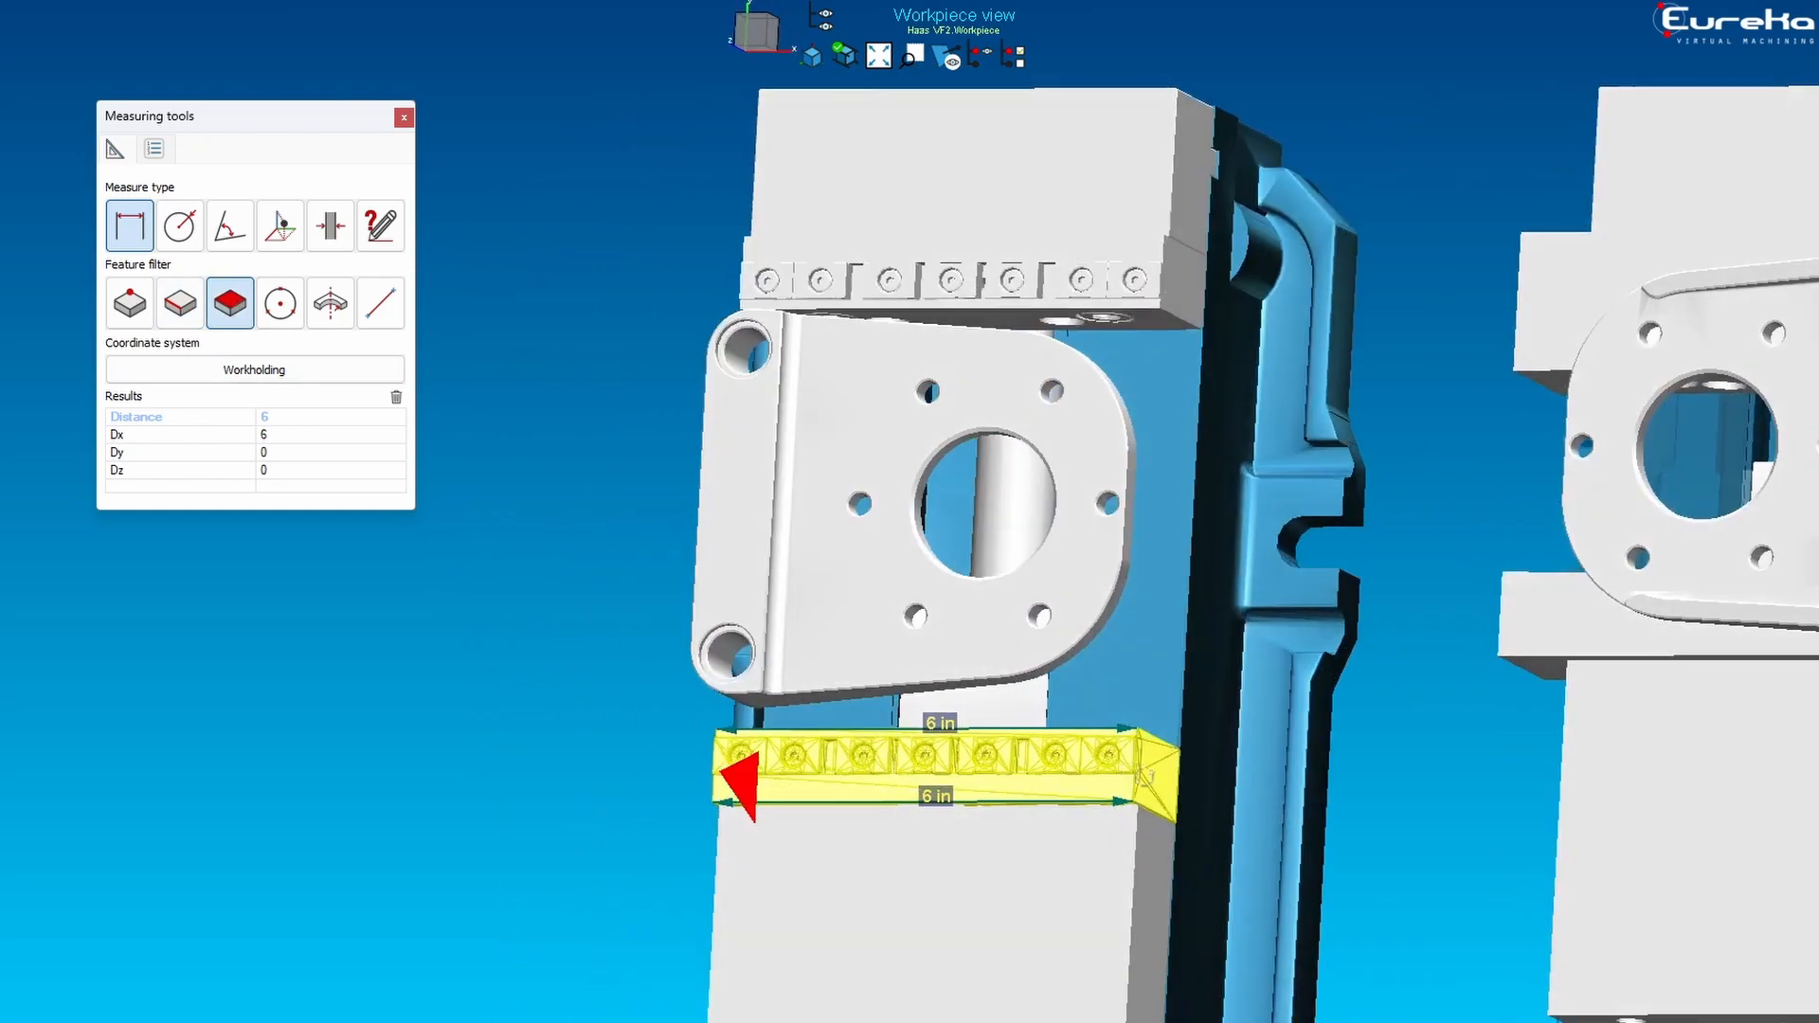
pyautogui.click(1158, 787)
pyautogui.click(1158, 786)
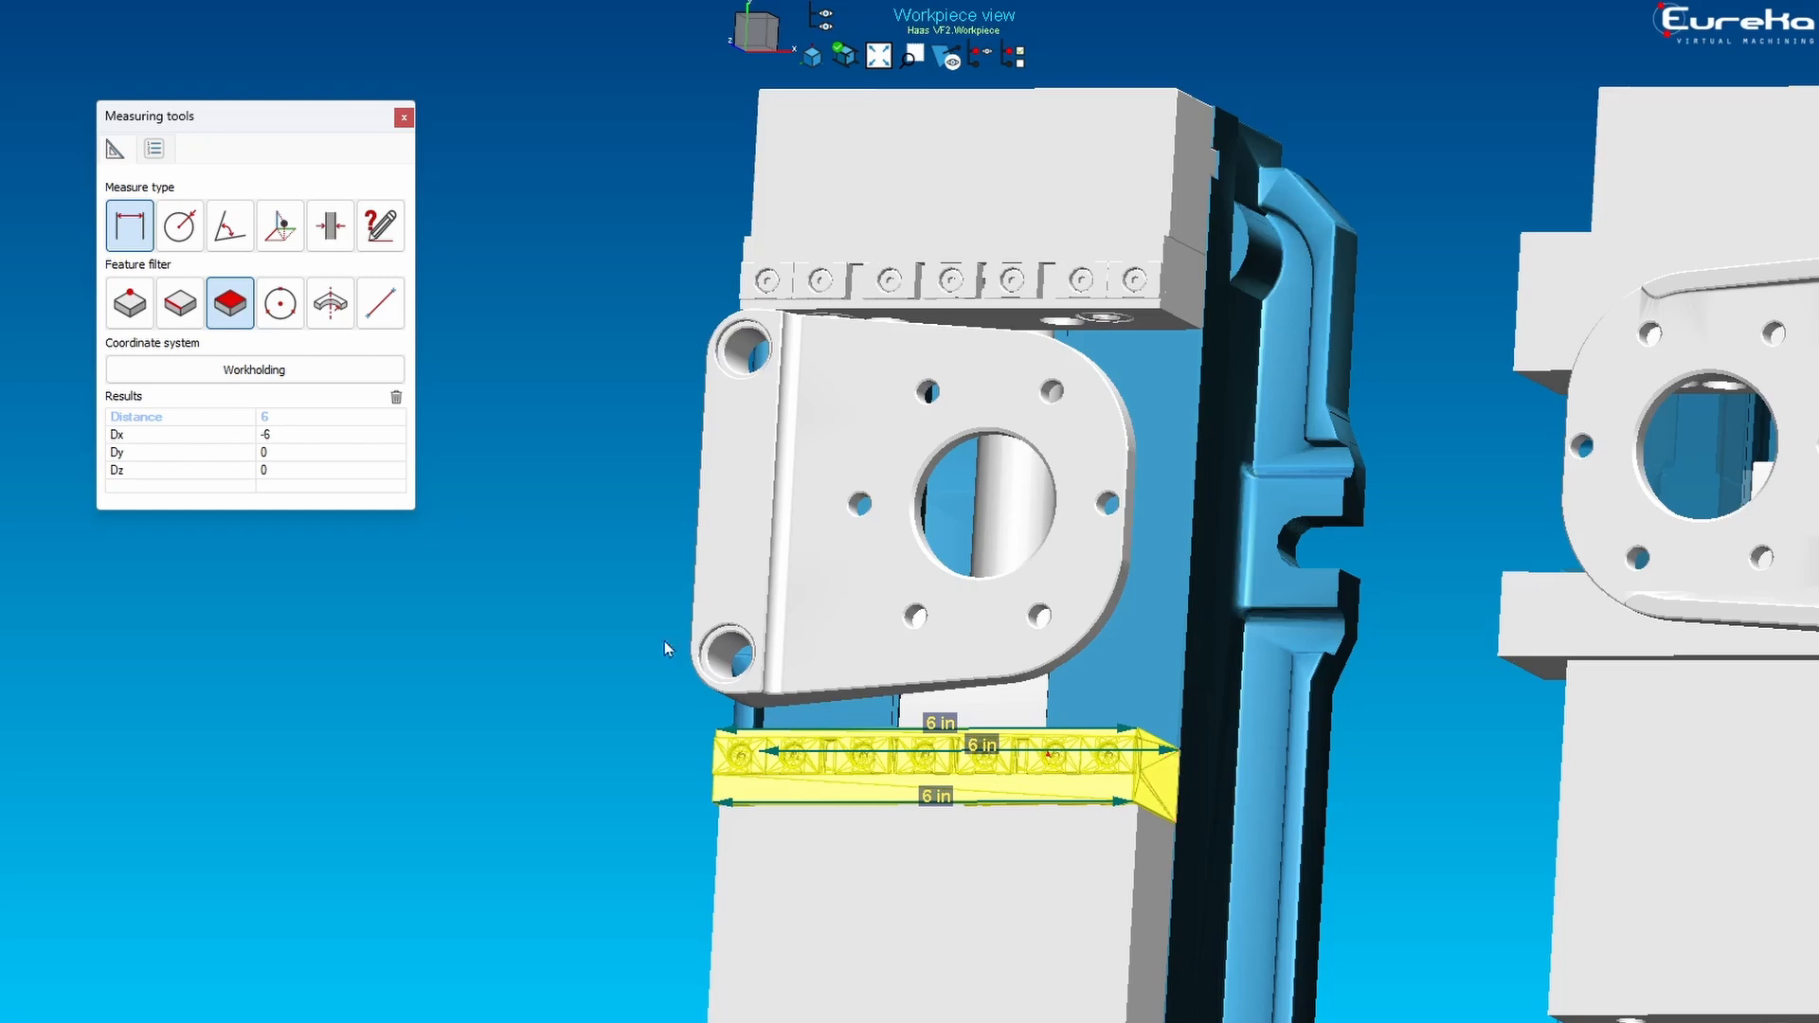
# Measure the center-to-center distance between the two counterbored holes along the straight side of the OP1 part.
pyautogui.click(276, 320)
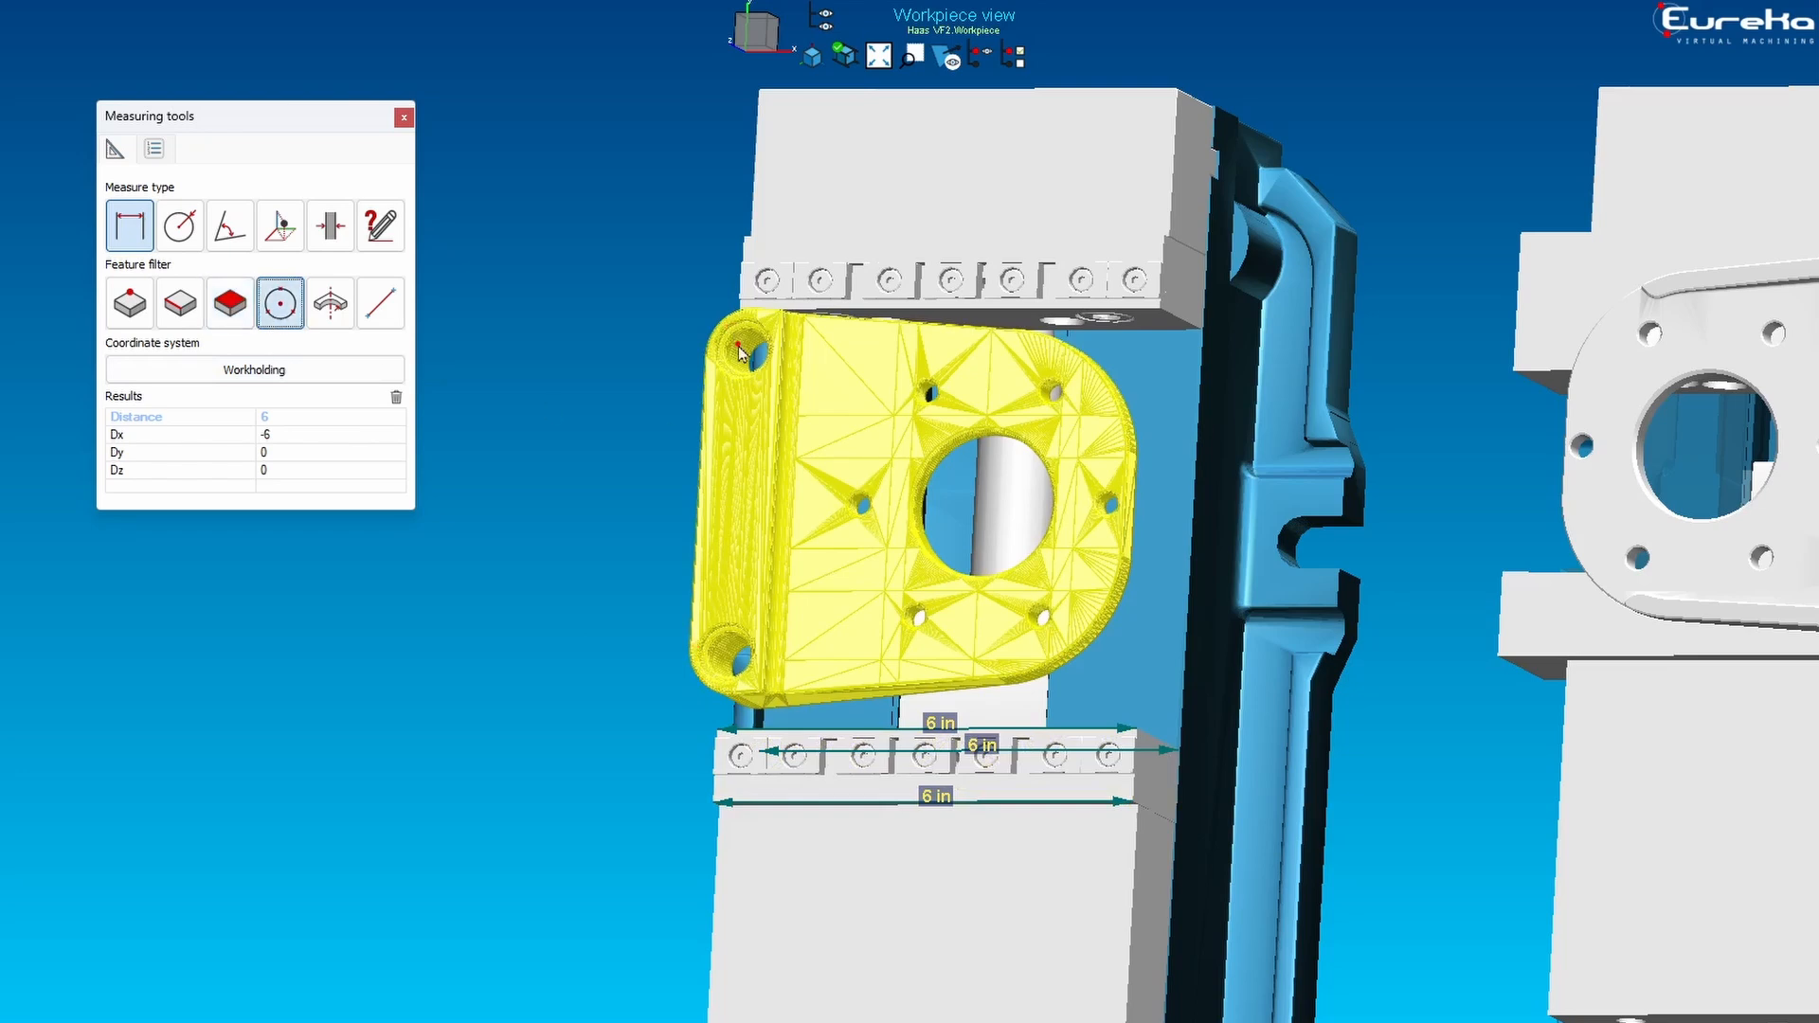
pyautogui.scroll(6, 720, 294)
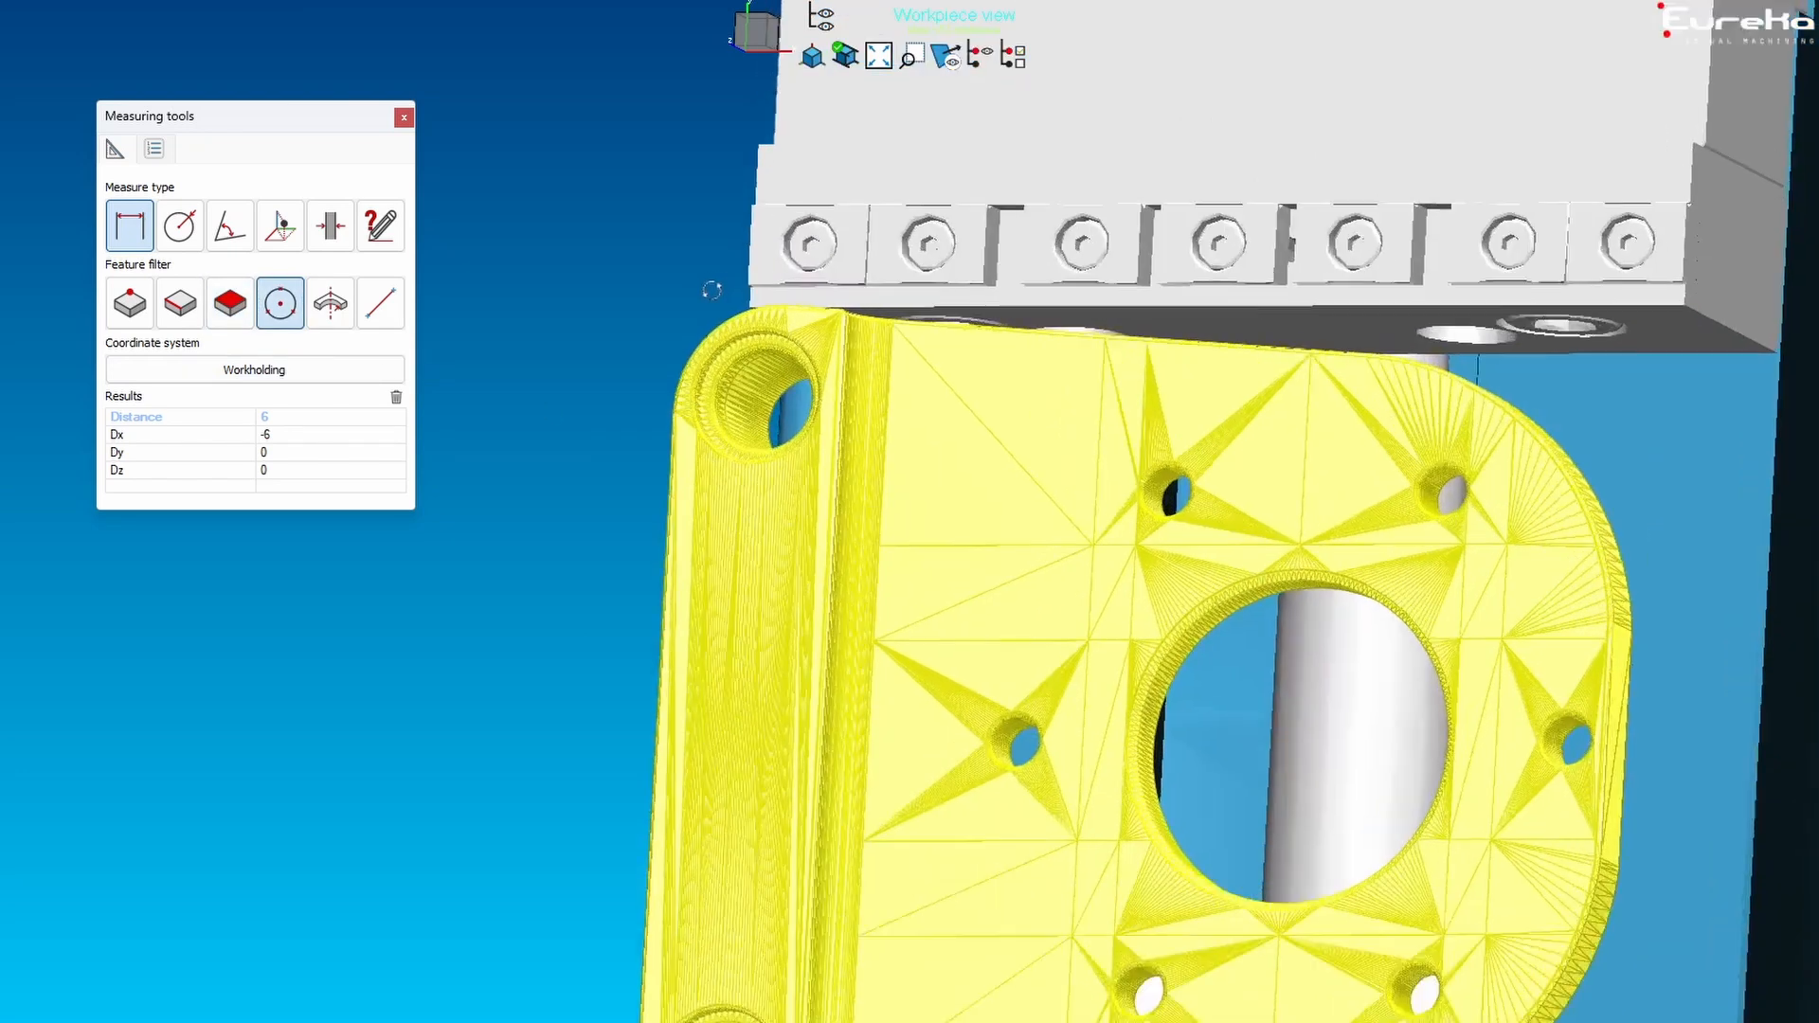
pyautogui.scroll(1, 647, 372)
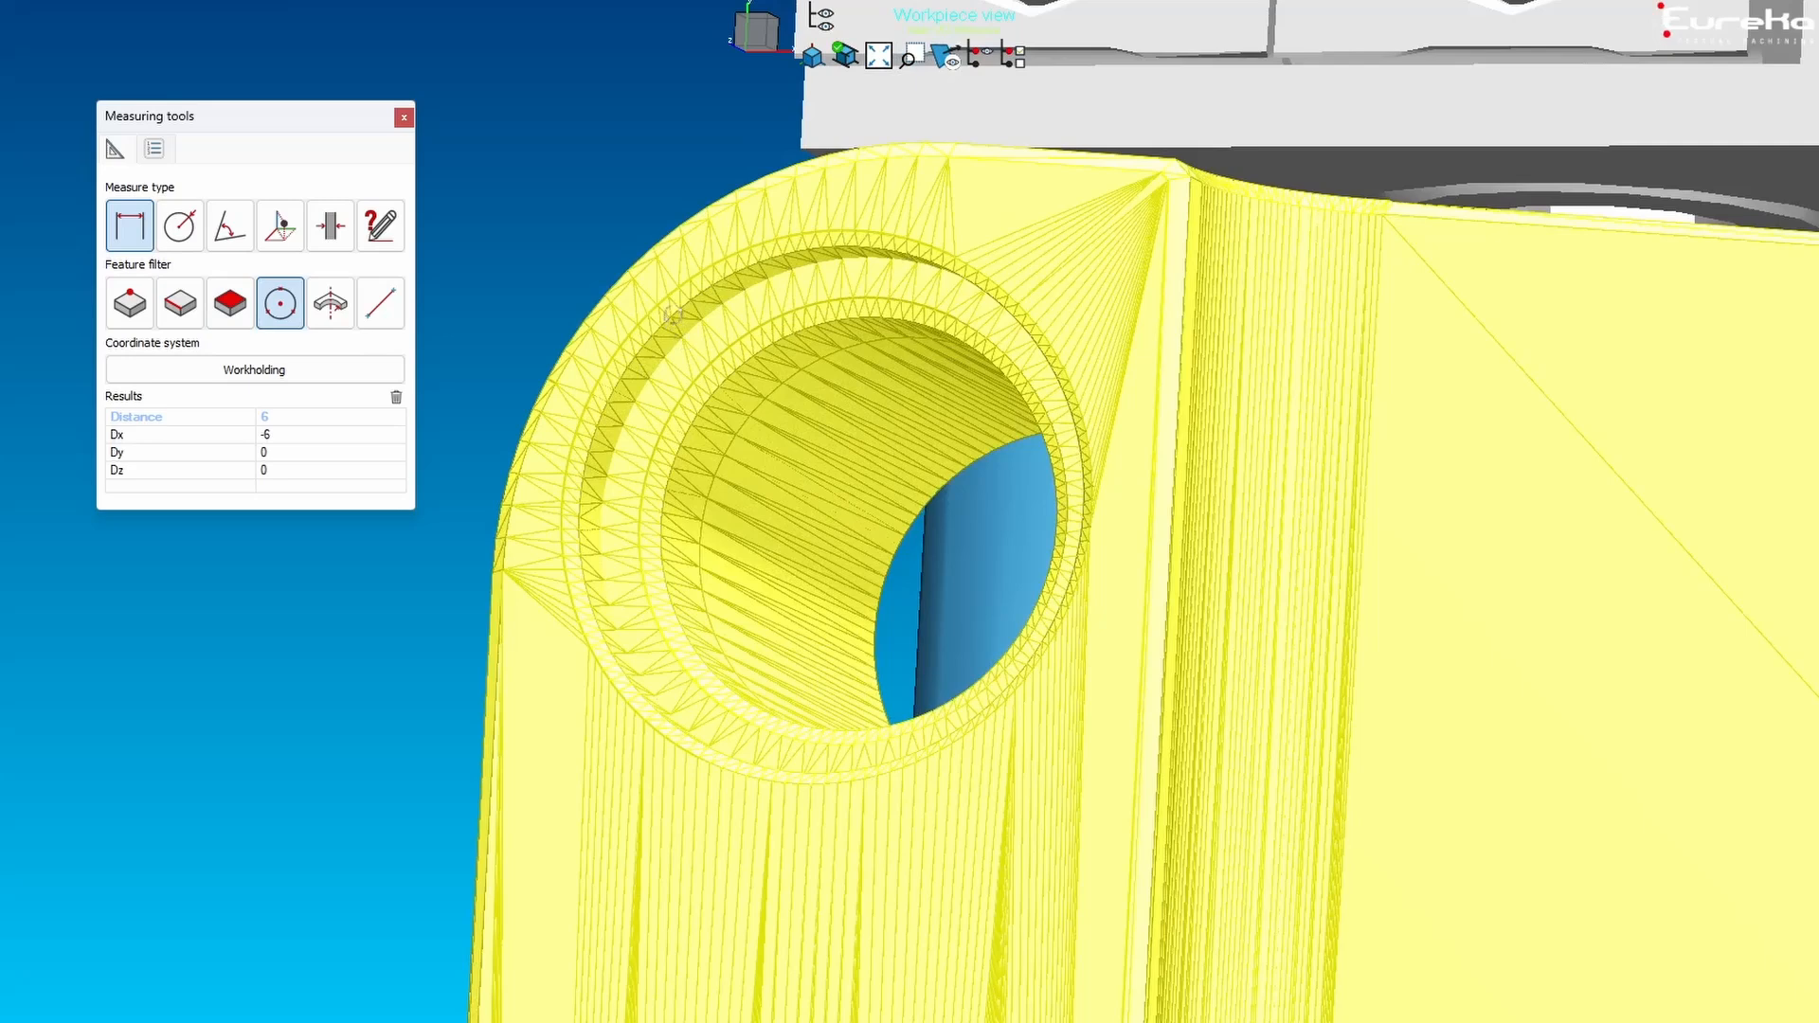
pyautogui.click(690, 301)
pyautogui.click(635, 356)
pyautogui.click(596, 427)
pyautogui.scroll(-5, 598, 434)
pyautogui.scroll(-2, 740, 275)
pyautogui.scroll(6, 719, 740)
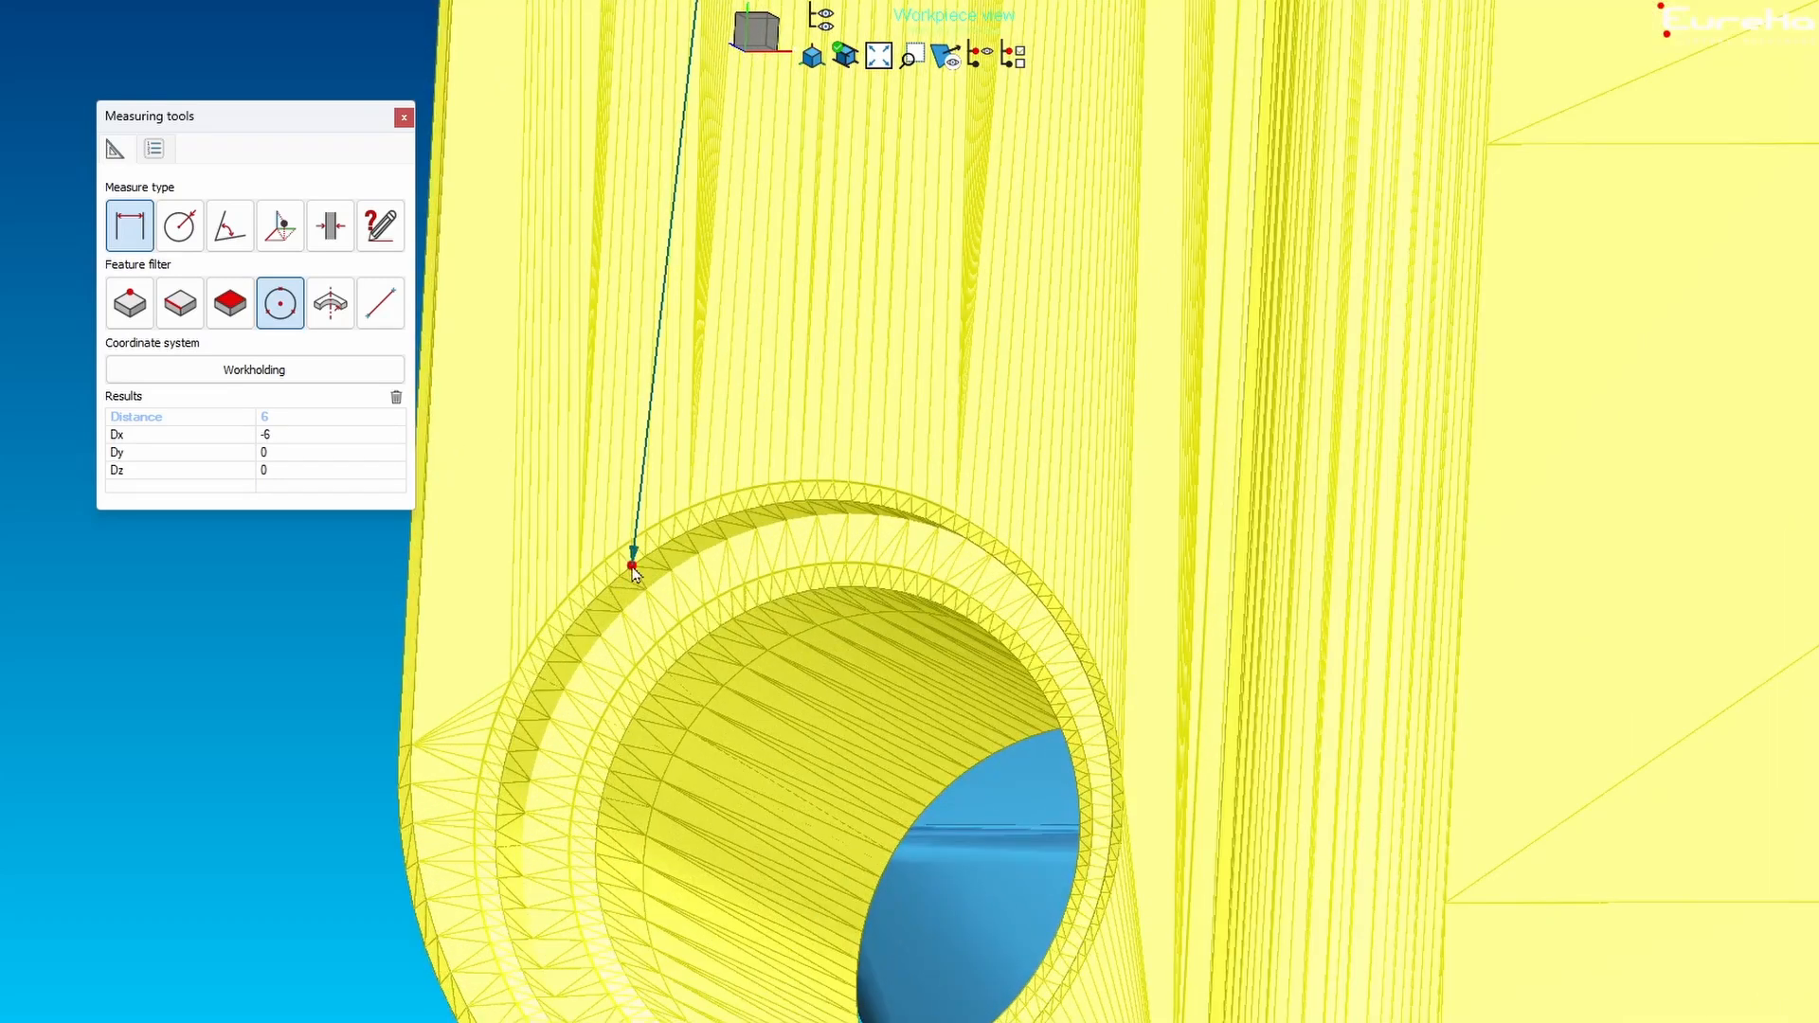
pyautogui.click(551, 673)
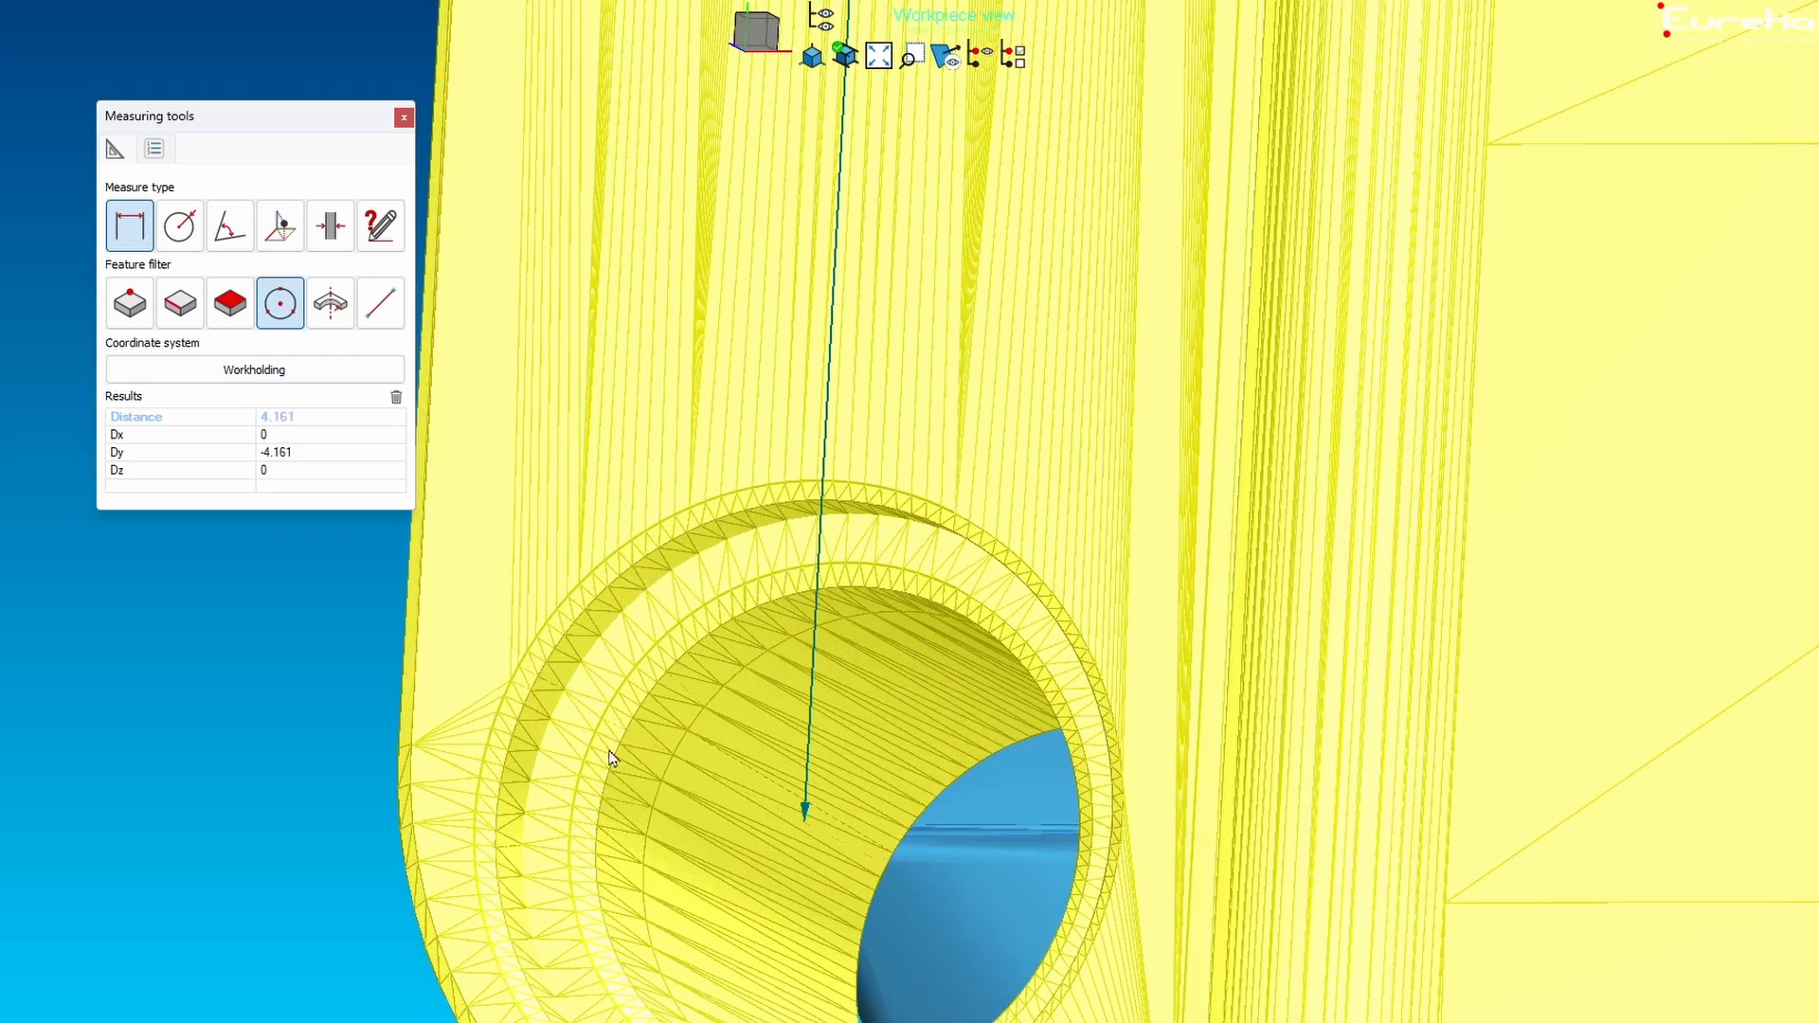
pyautogui.scroll(-5, 621, 750)
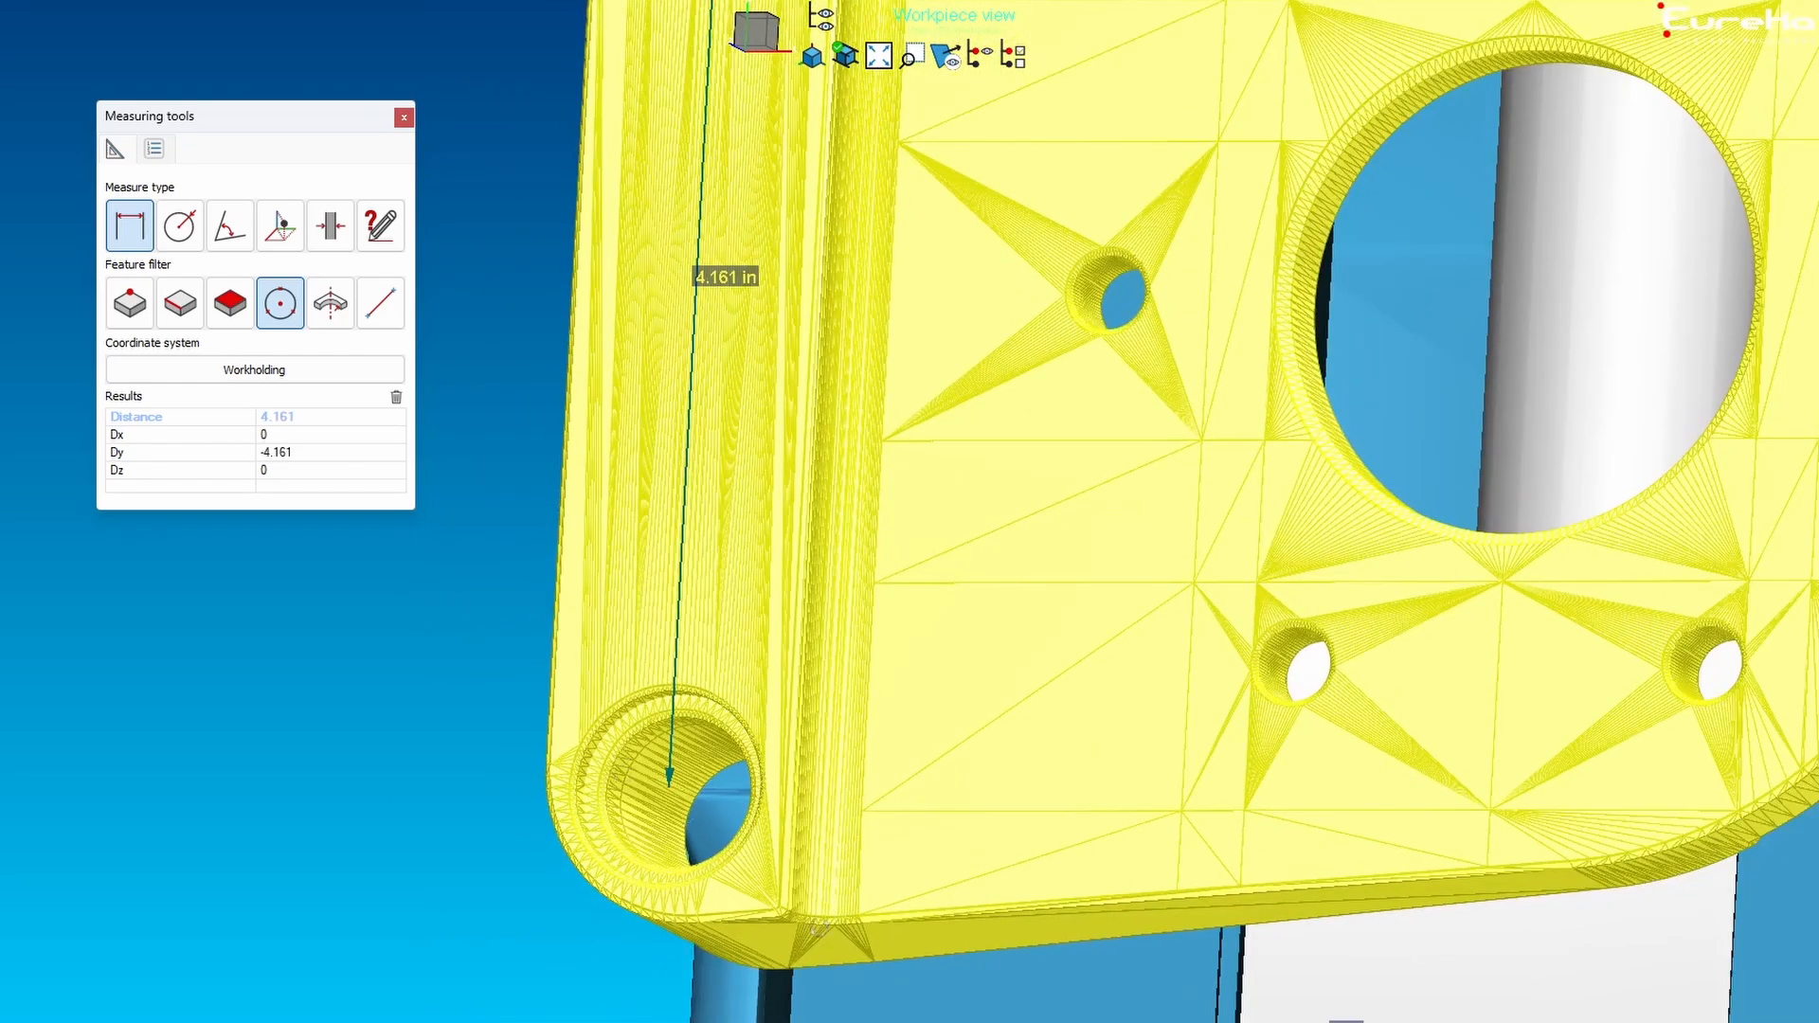
pyautogui.scroll(-3, 873, 992)
pyautogui.scroll(-1, 873, 991)
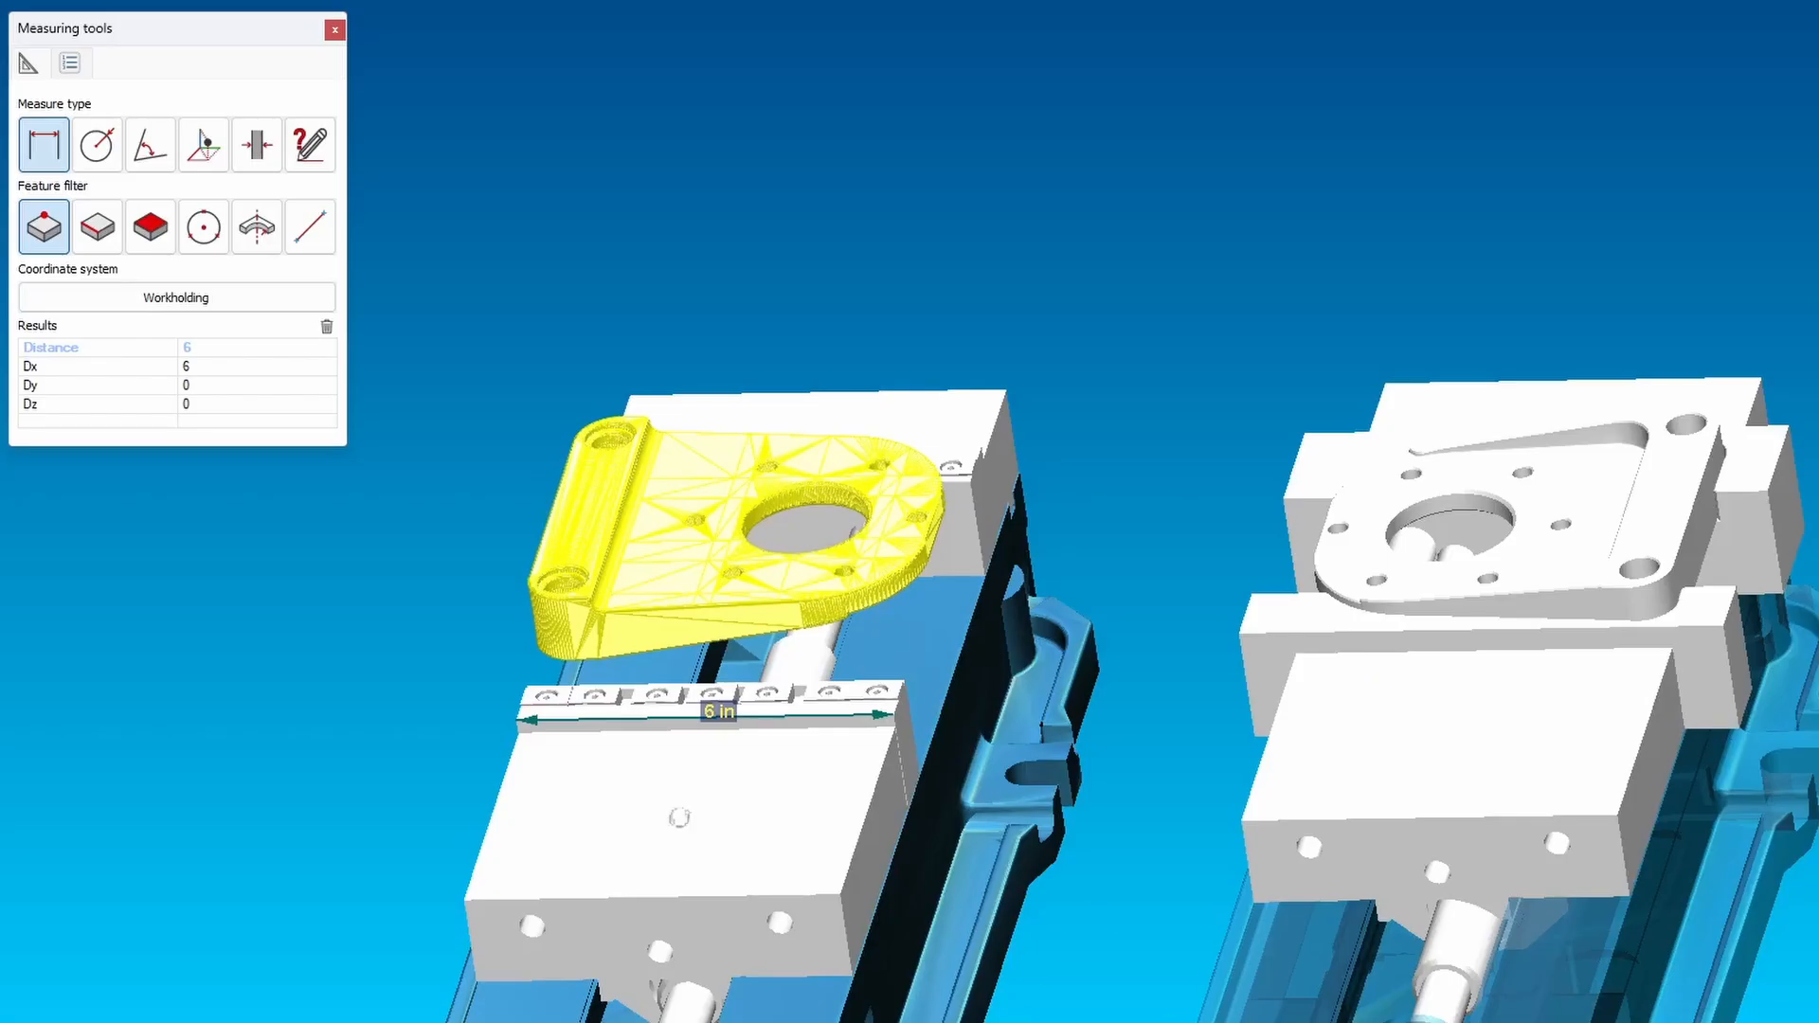
# Measure the radius of the counterbore rim on the OP1 part's hole nearest the near jaw.
pyautogui.click(99, 168)
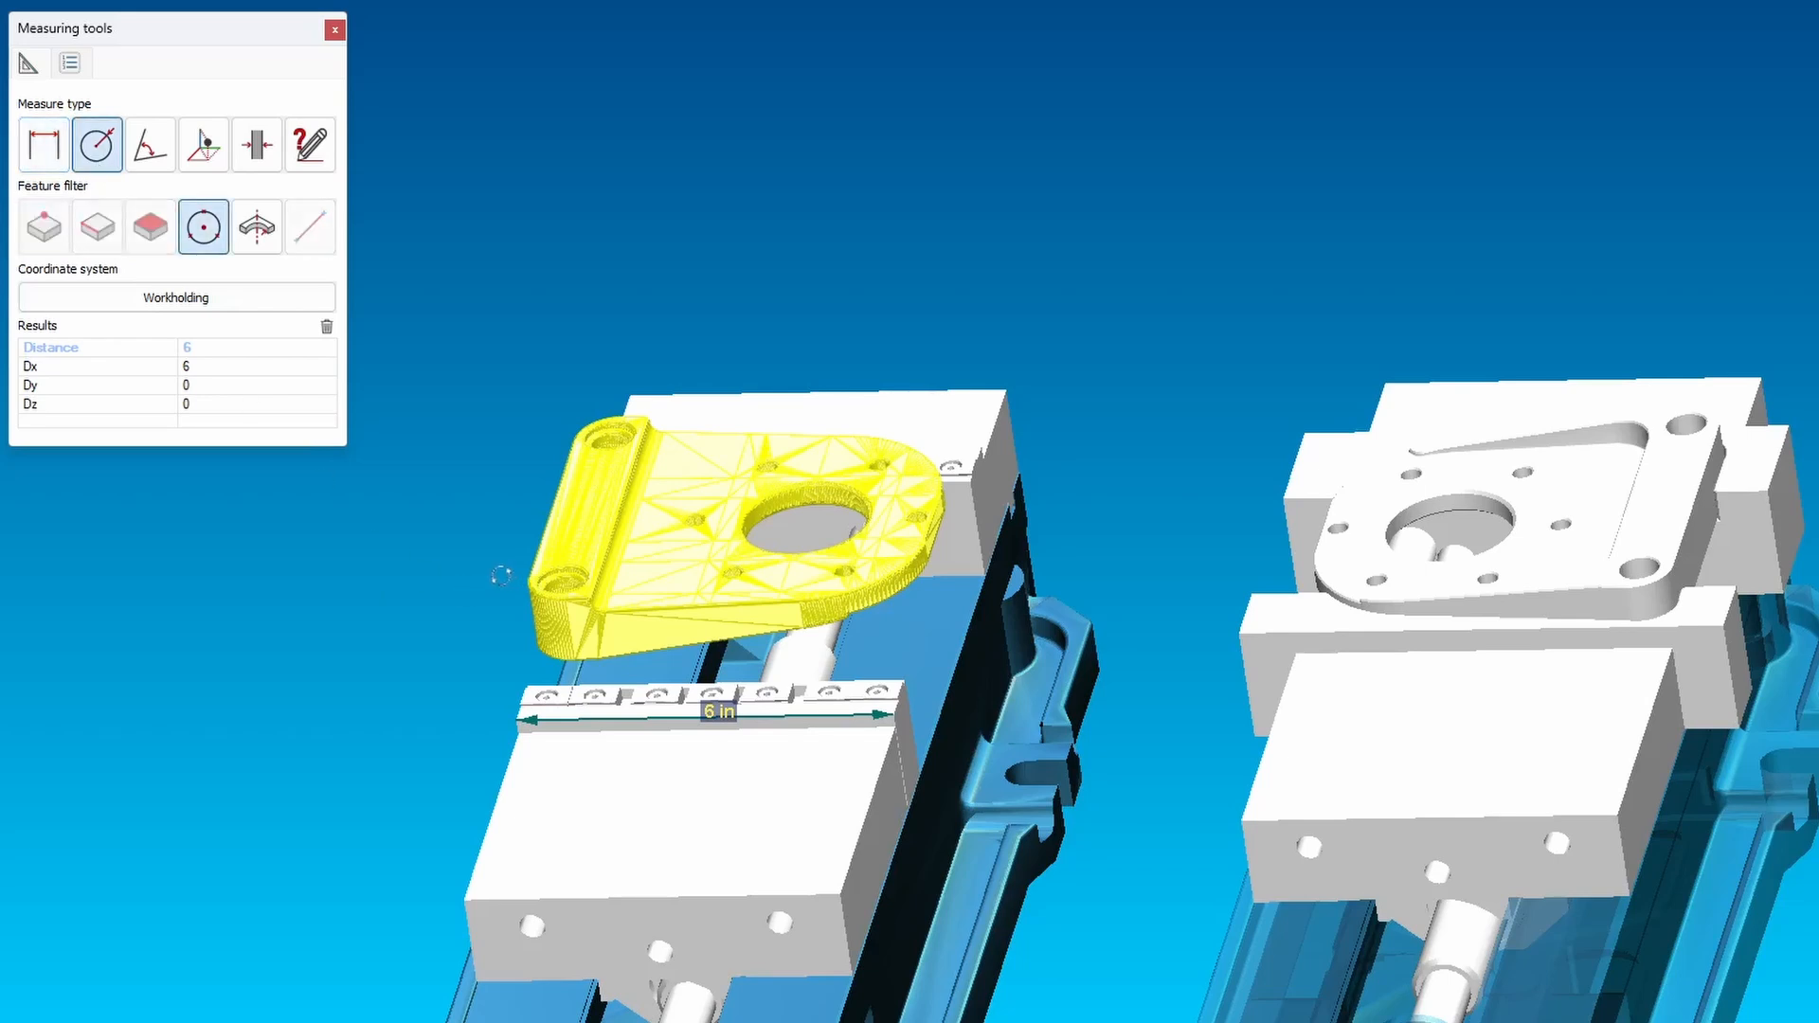
pyautogui.scroll(8, 502, 575)
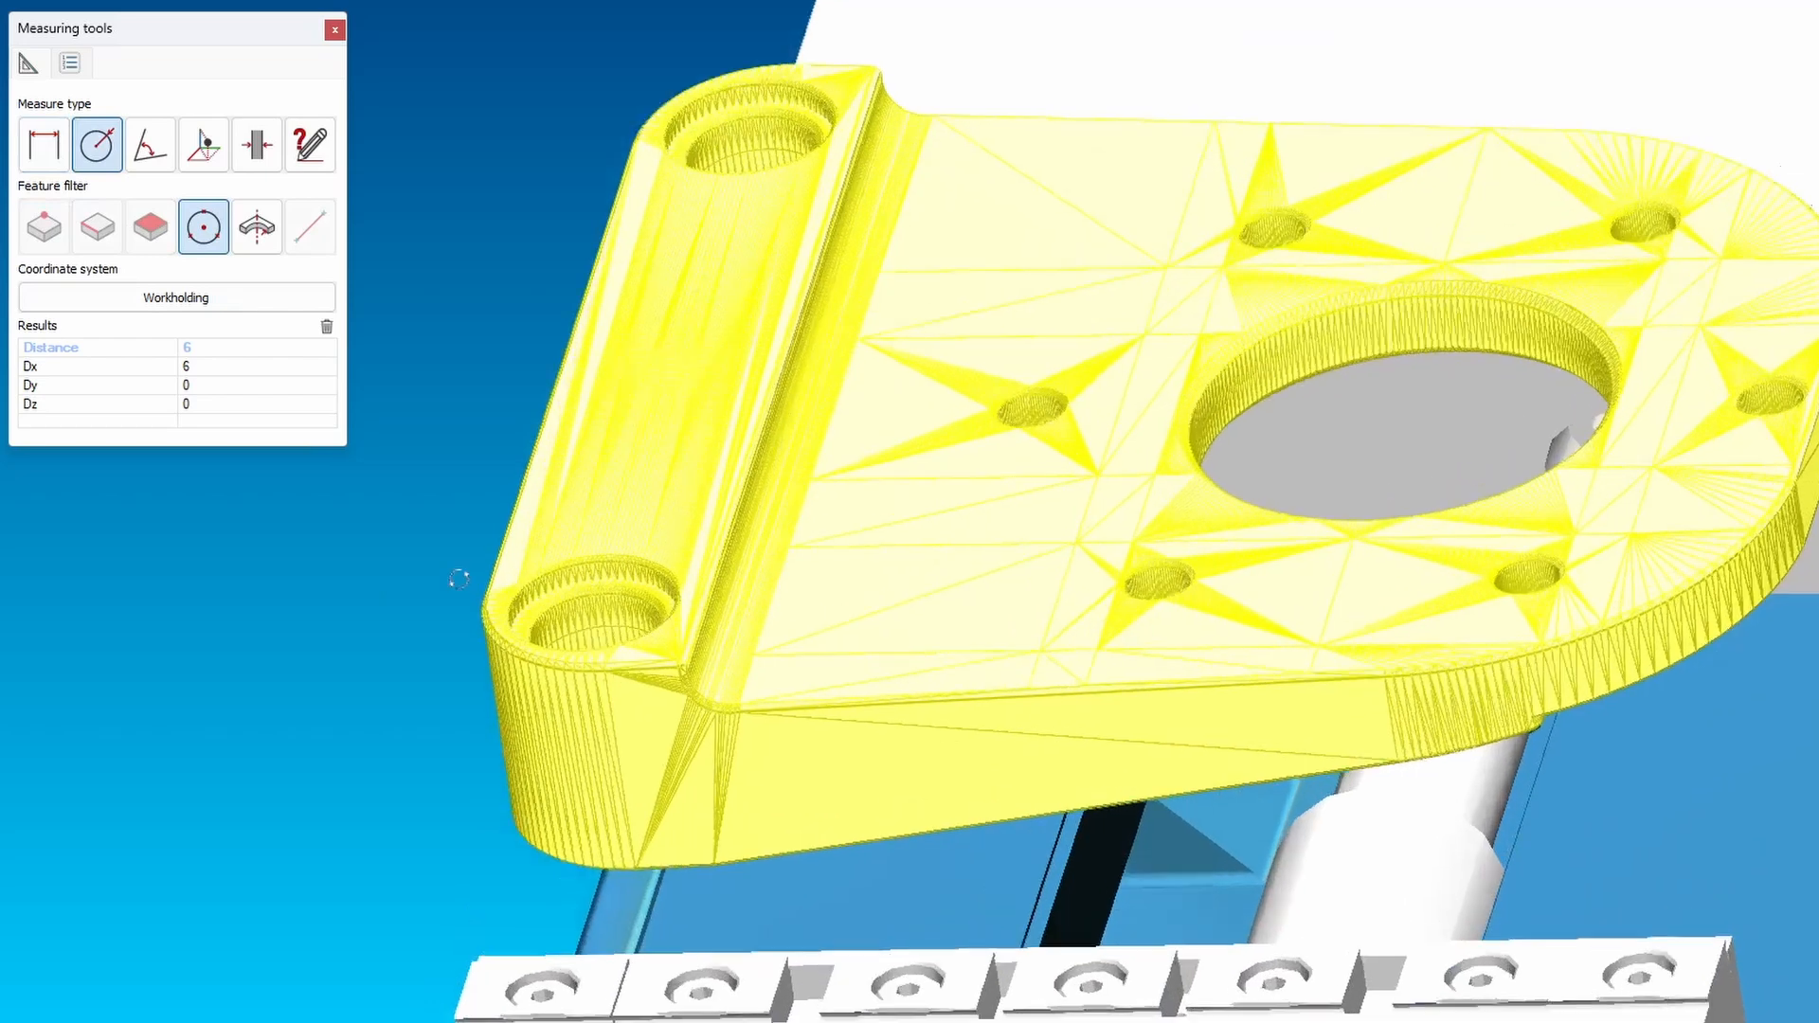
pyautogui.scroll(-3, 636, 636)
pyautogui.scroll(5, 641, 629)
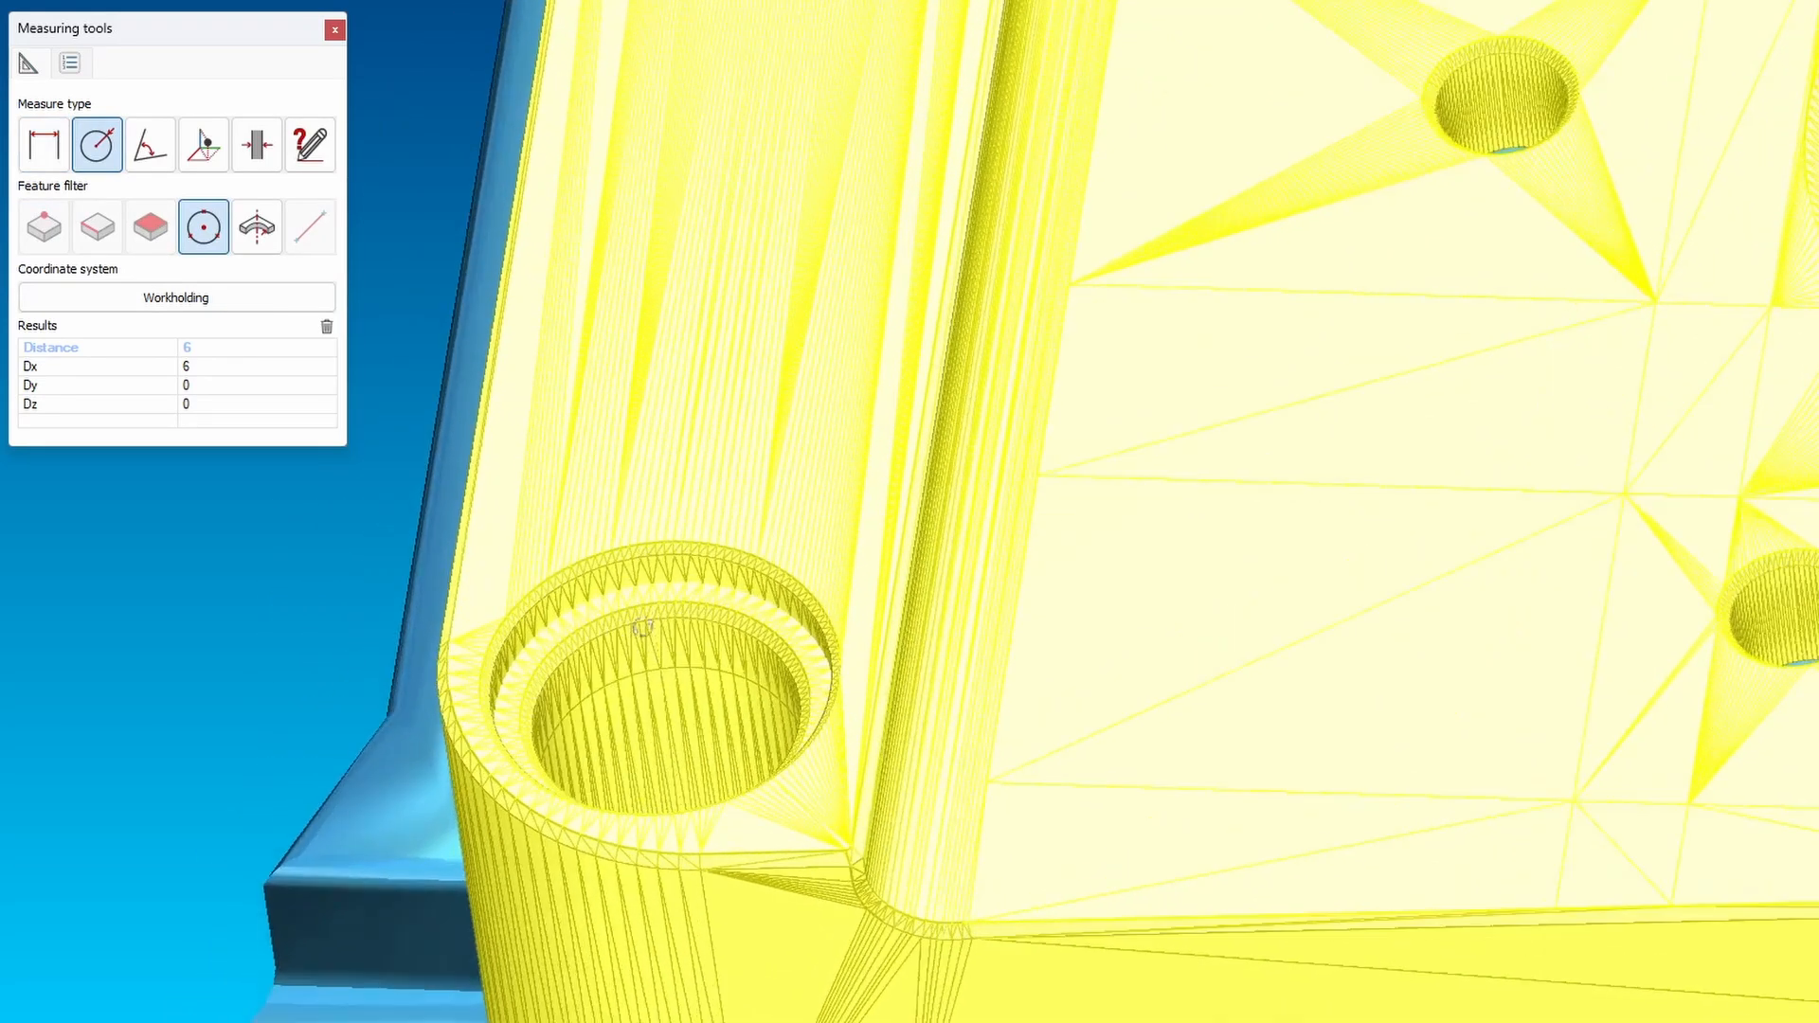
pyautogui.click(636, 570)
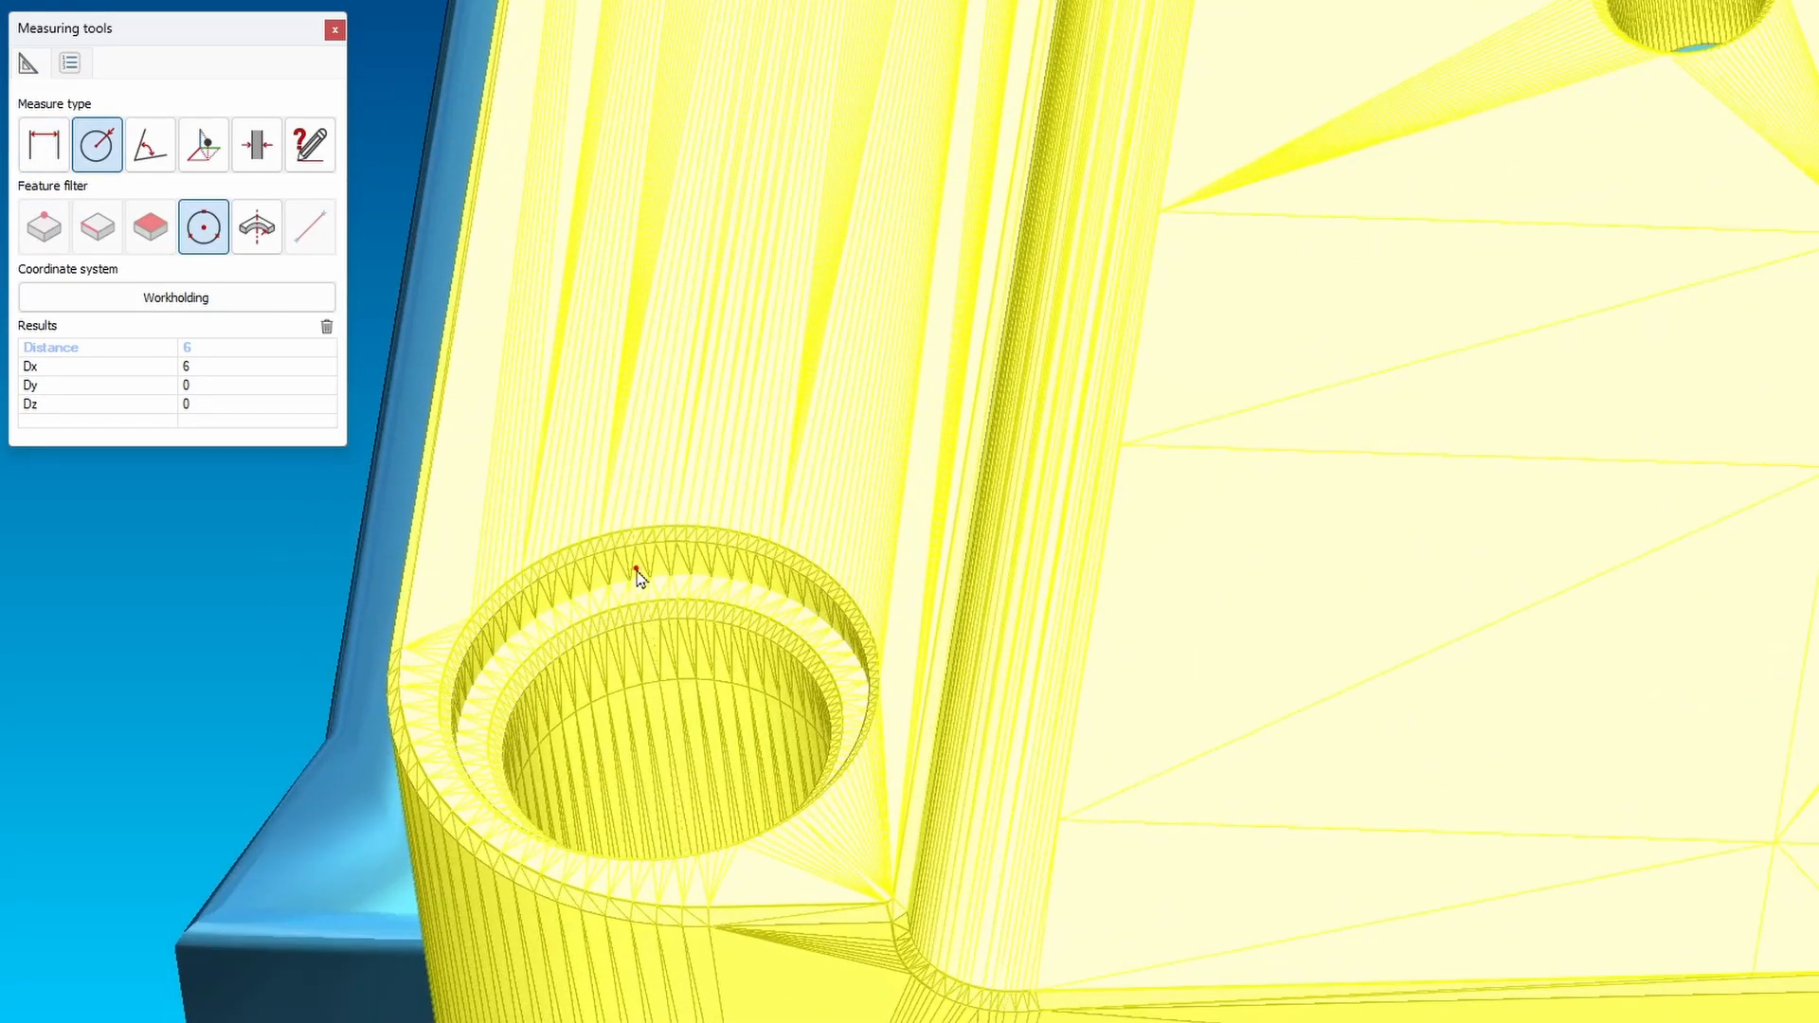
pyautogui.click(634, 548)
pyautogui.click(538, 580)
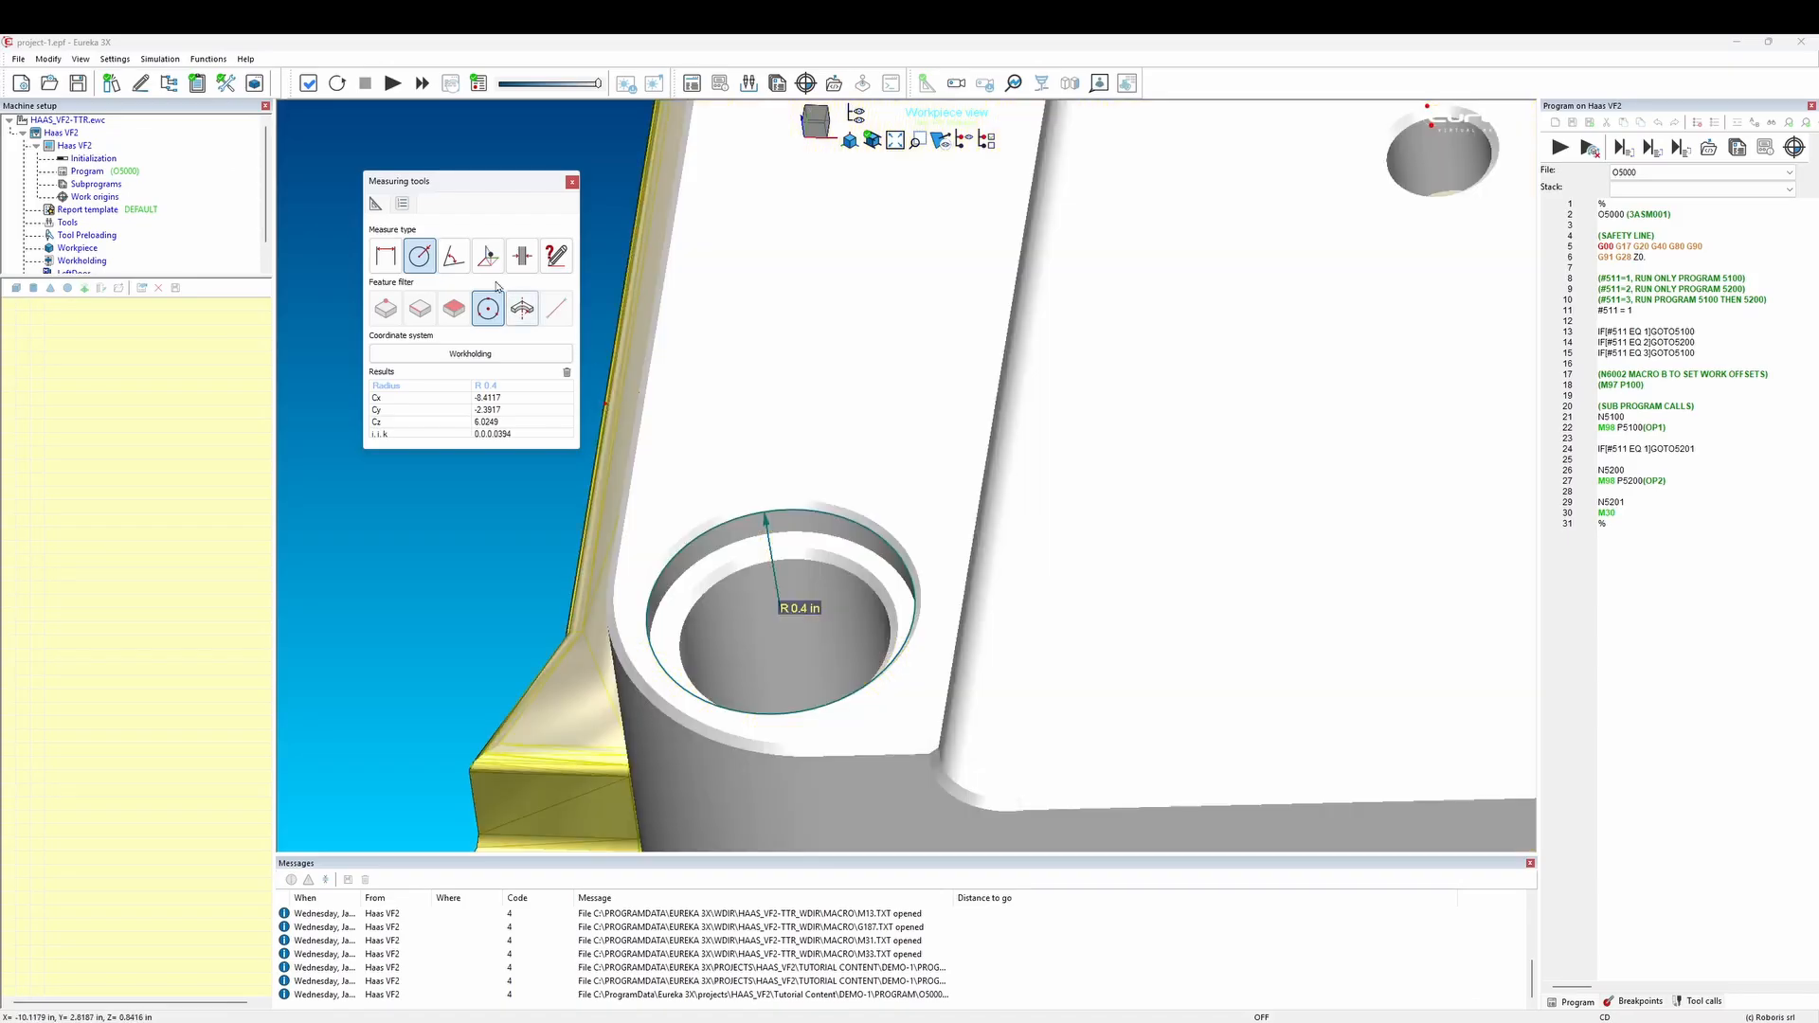
# Measure the angle between the end face of the OP1 vise's near jaw plate and its adjoining long face.
pyautogui.click(453, 257)
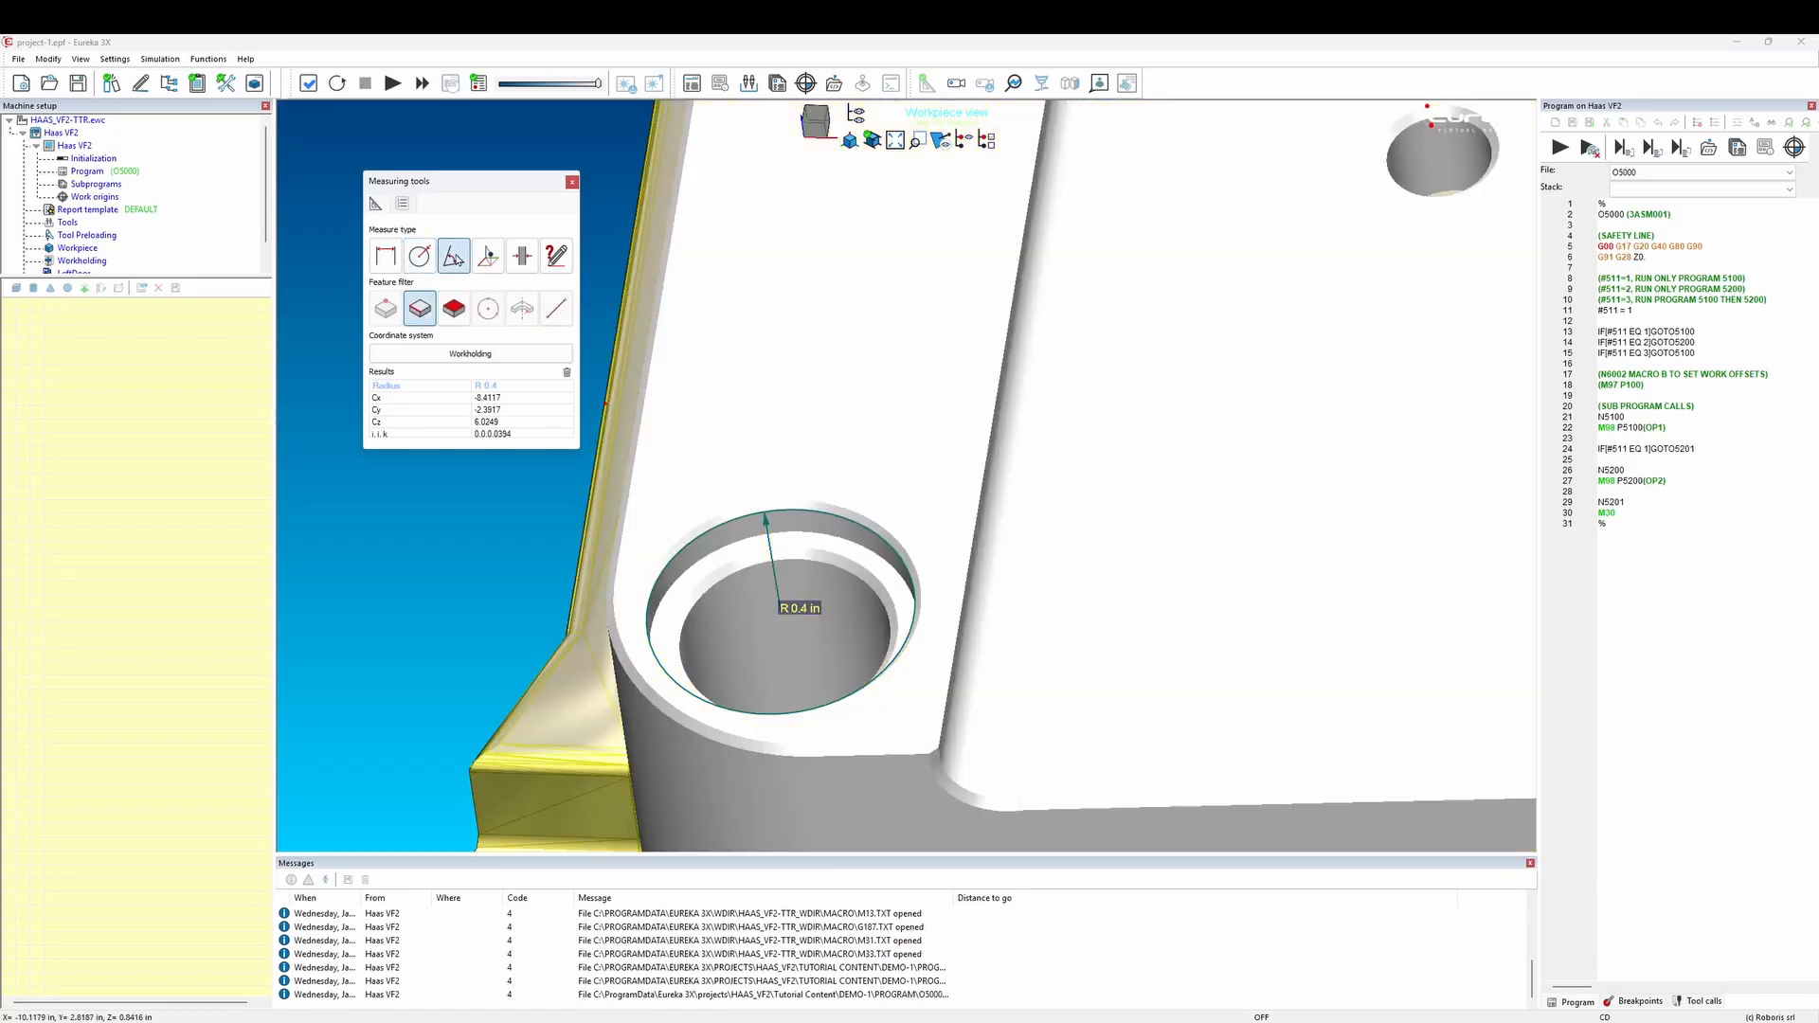
pyautogui.click(456, 310)
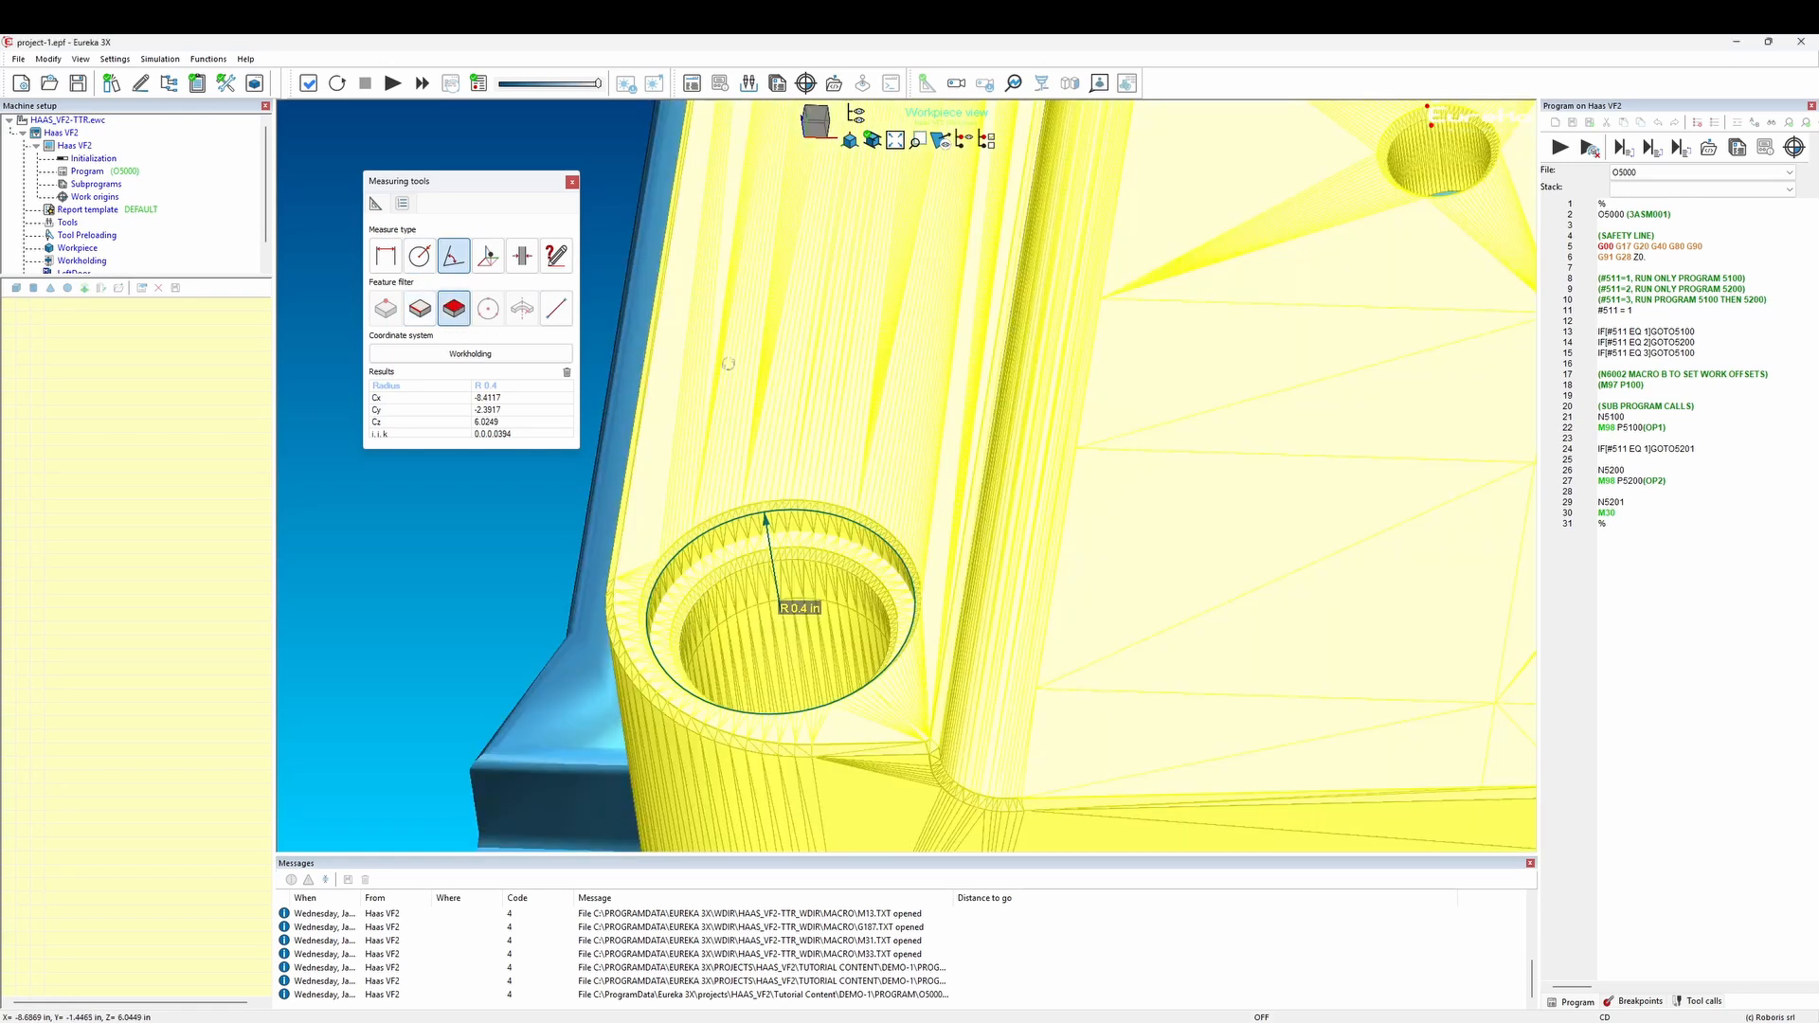
pyautogui.scroll(-6, 736, 350)
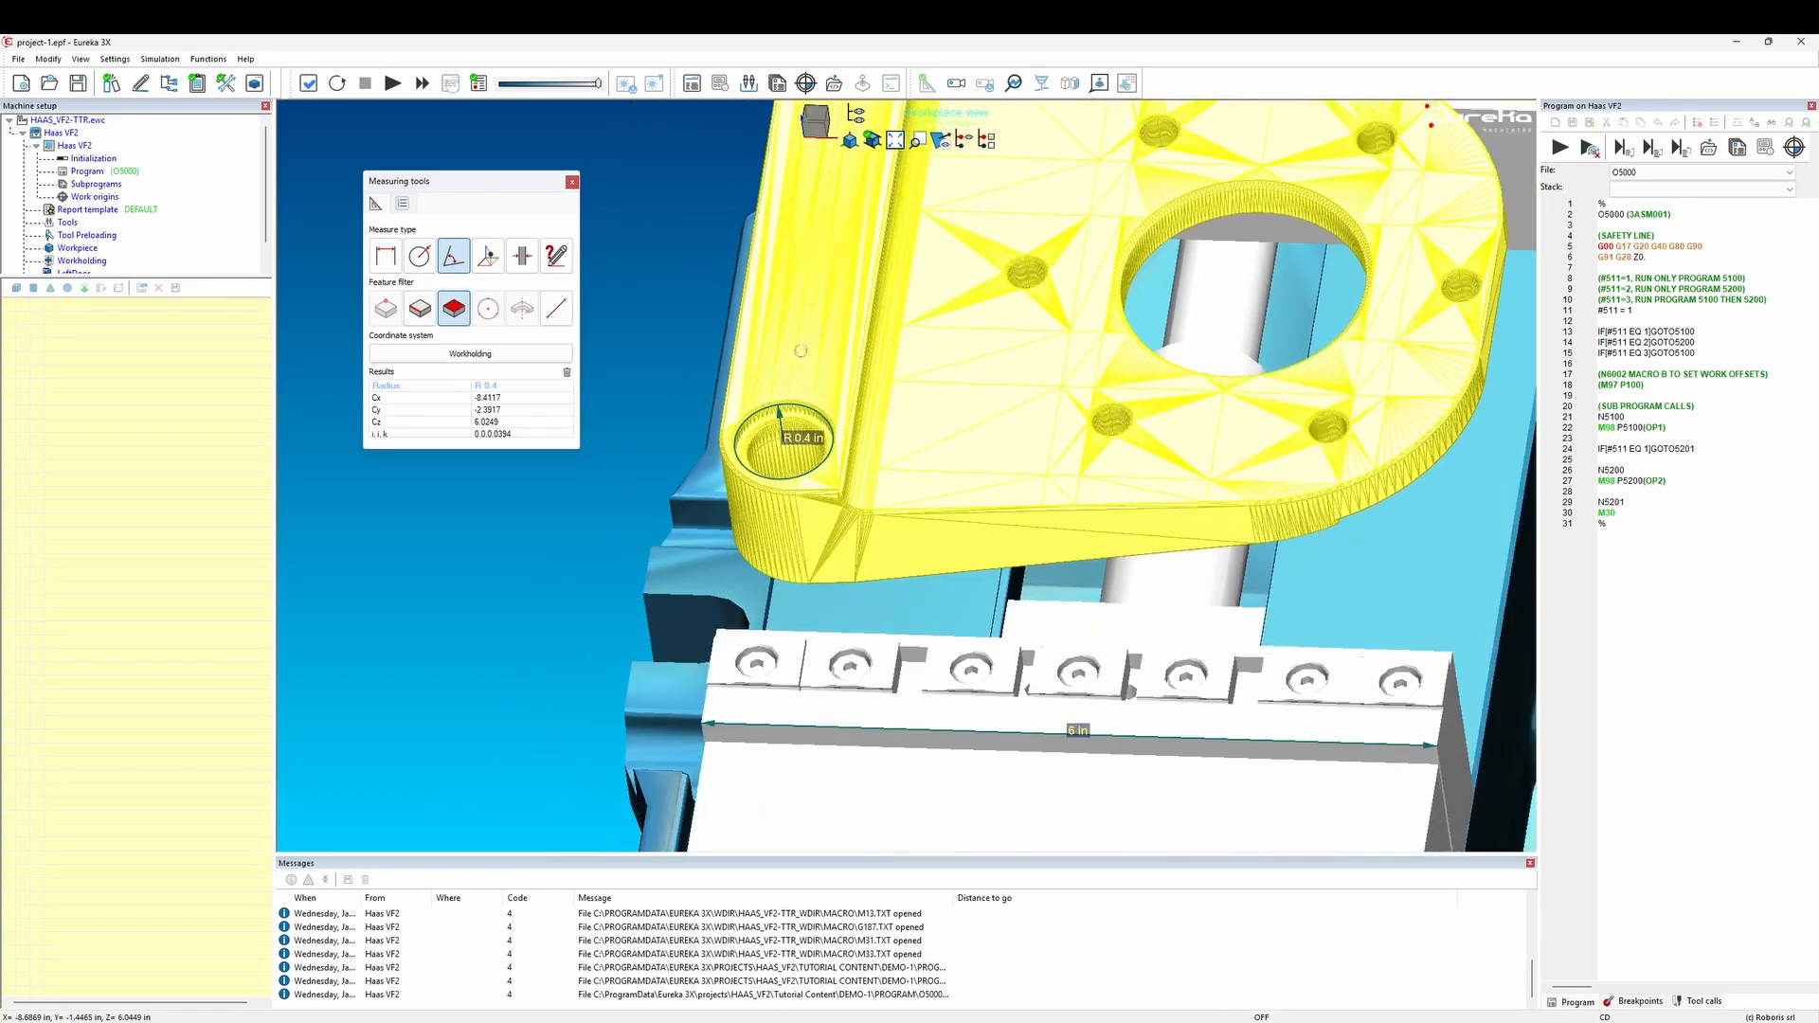
pyautogui.moveTo(758, 701); pyautogui.dragTo(800, 695, button='middle')
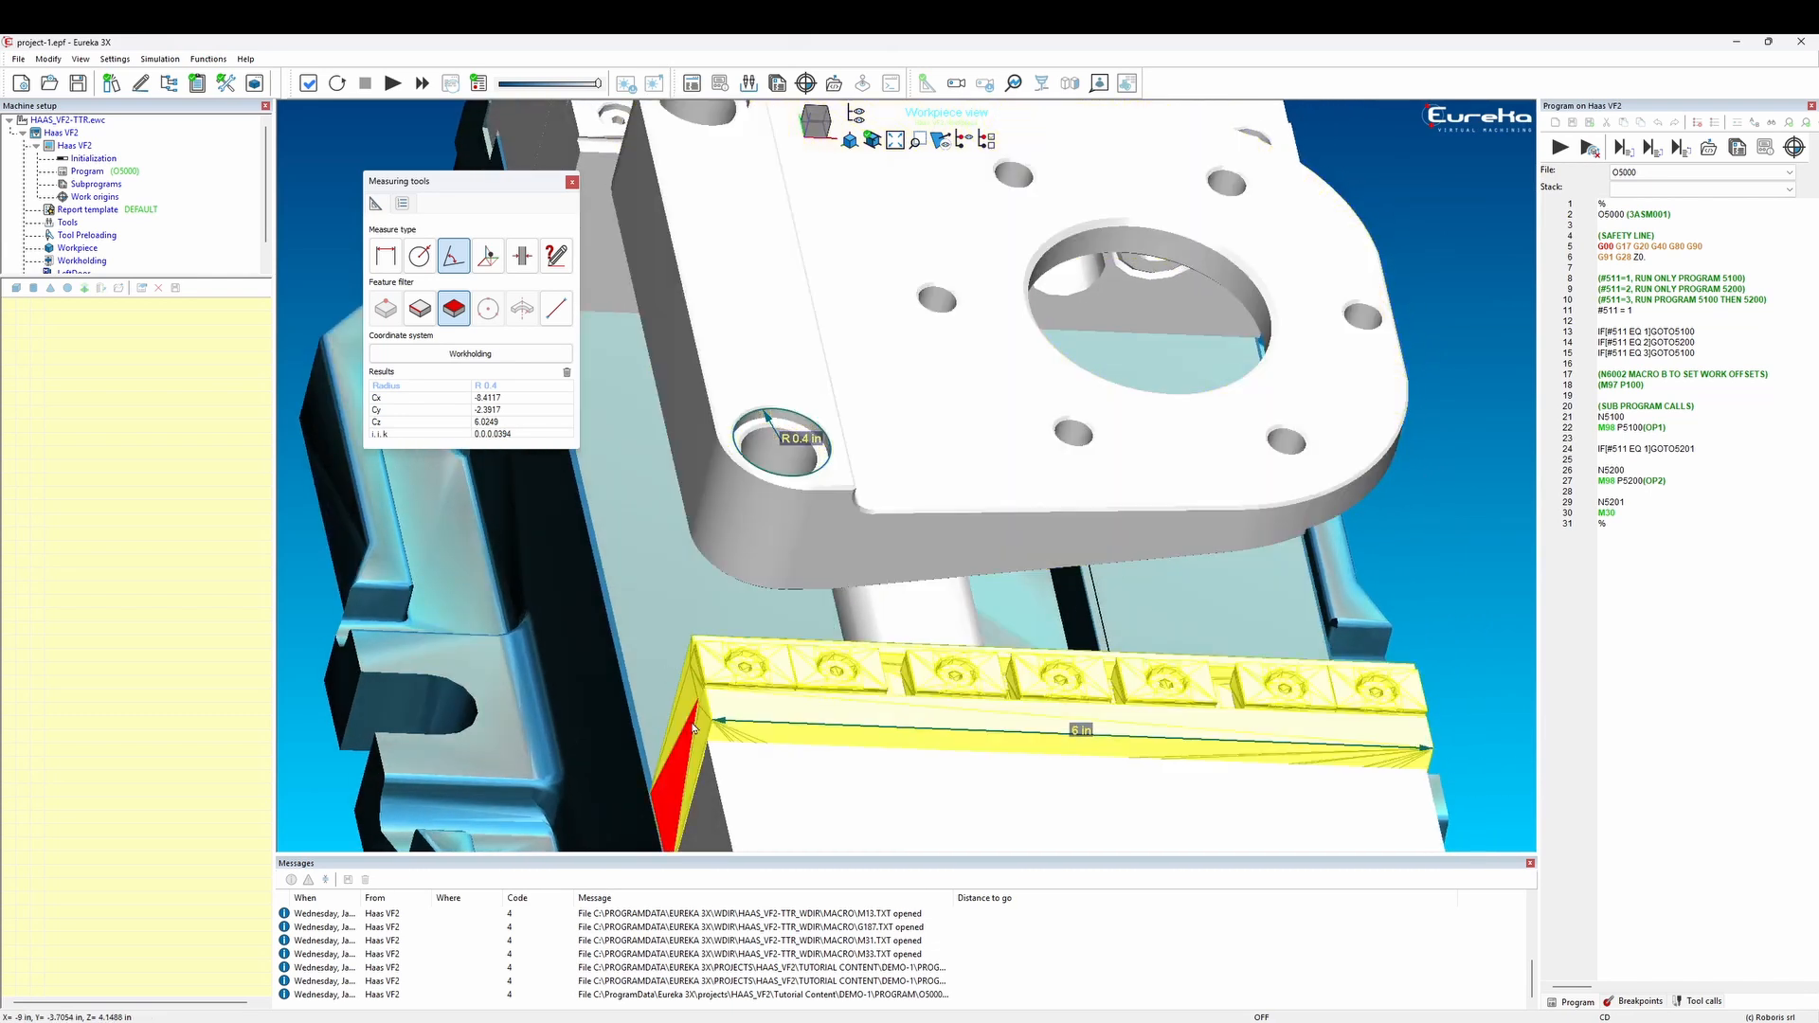
pyautogui.click(694, 727)
pyautogui.click(780, 740)
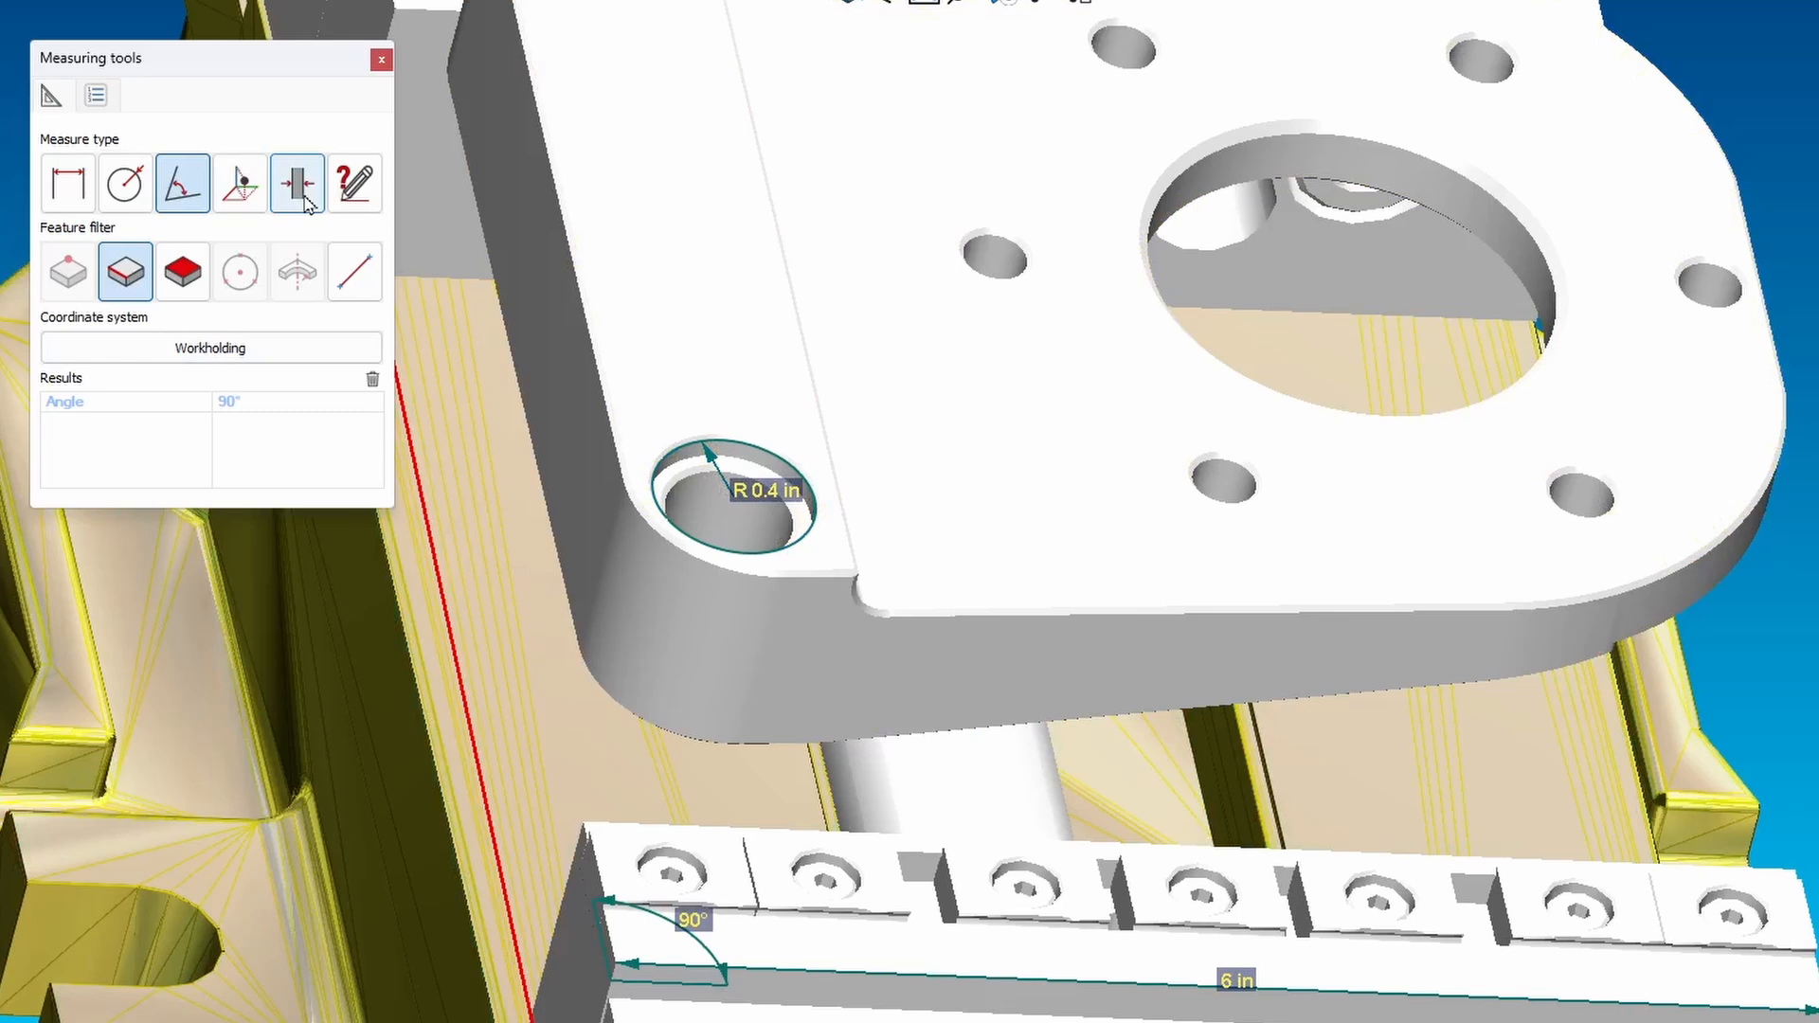
# Switch the measurement type from angle to thickness.
pyautogui.click(303, 195)
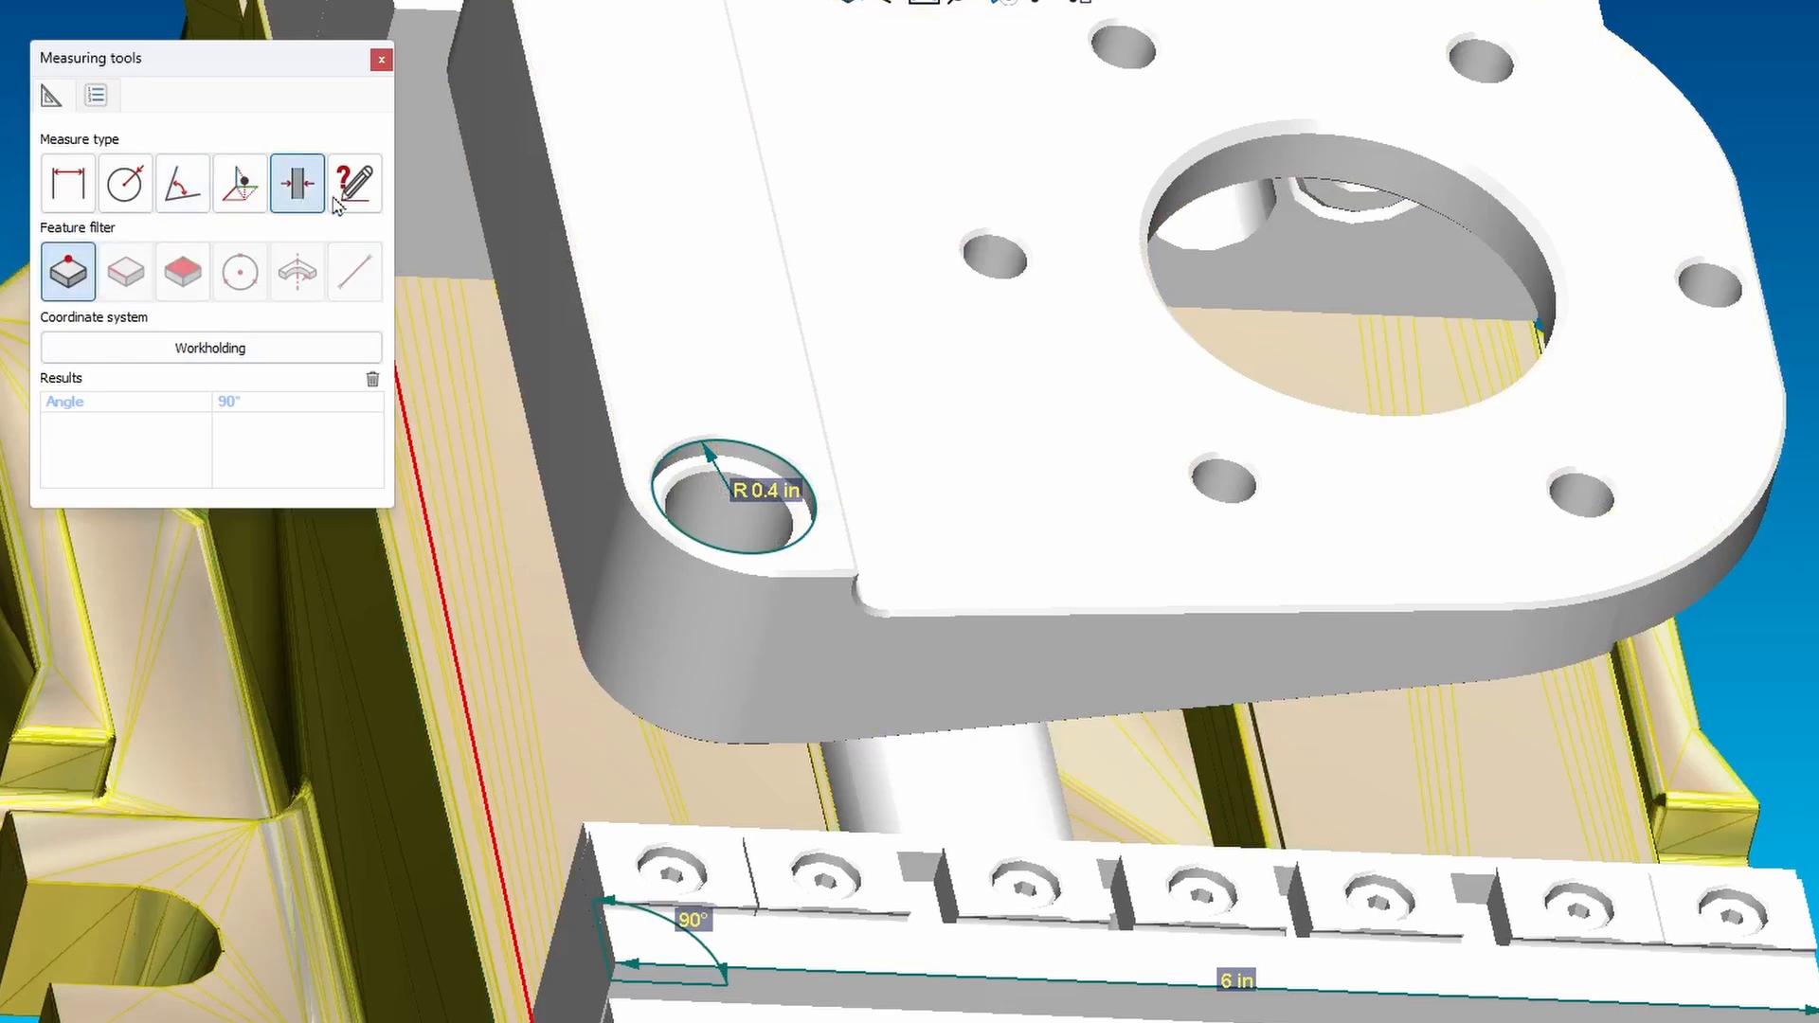